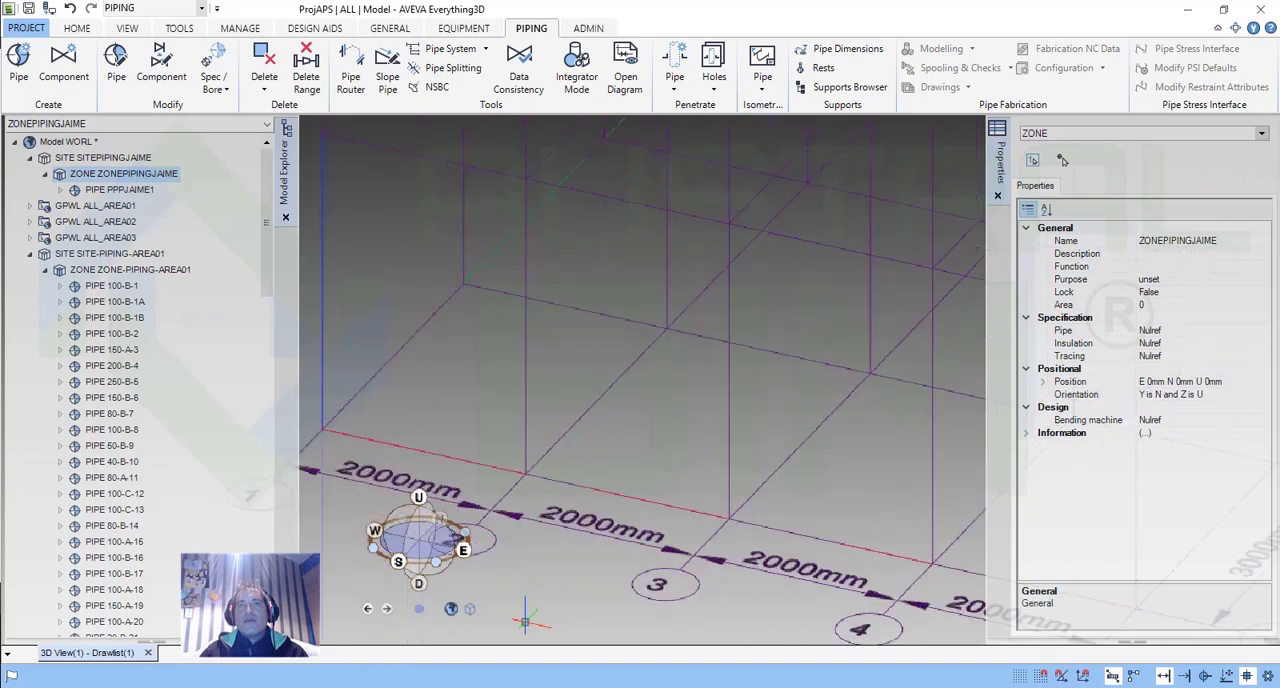
# Examine the 3D design grid from several angles, including its numbered and lettered axes and elevation levels.
pyautogui.scroll(-6, 730, 543)
pyautogui.scroll(-1, 741, 542)
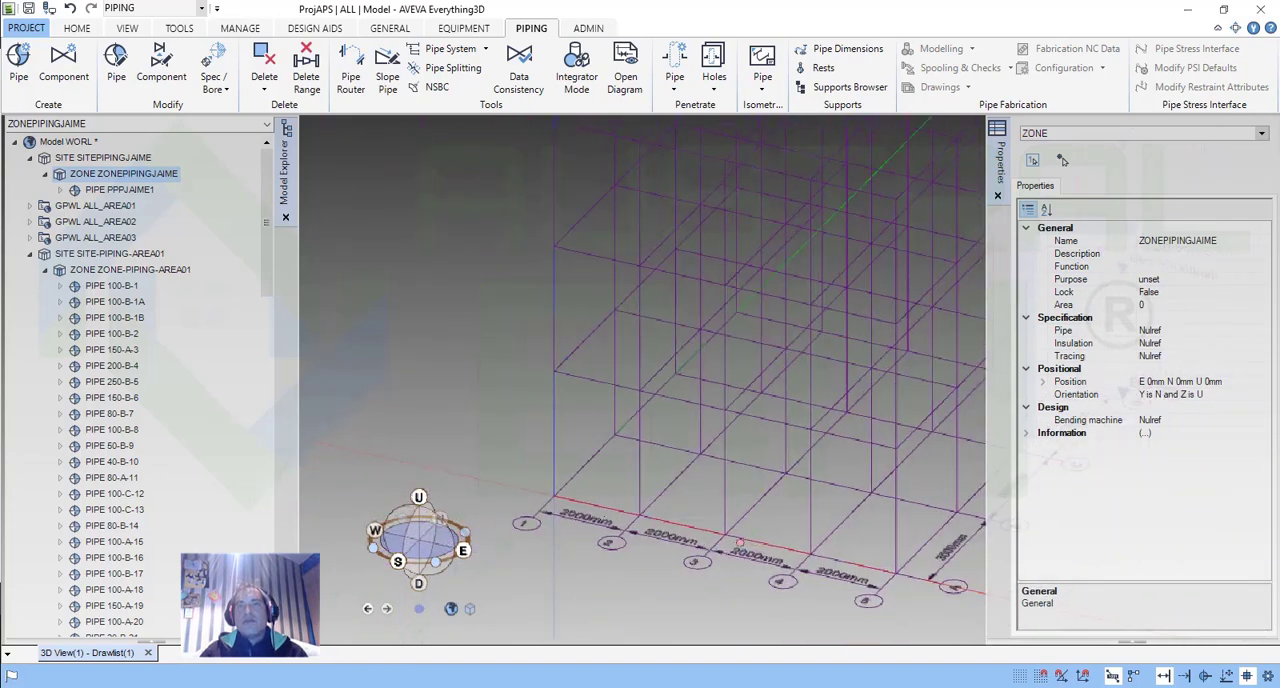
pyautogui.moveTo(740, 544); pyautogui.dragTo(590, 513, button='middle')
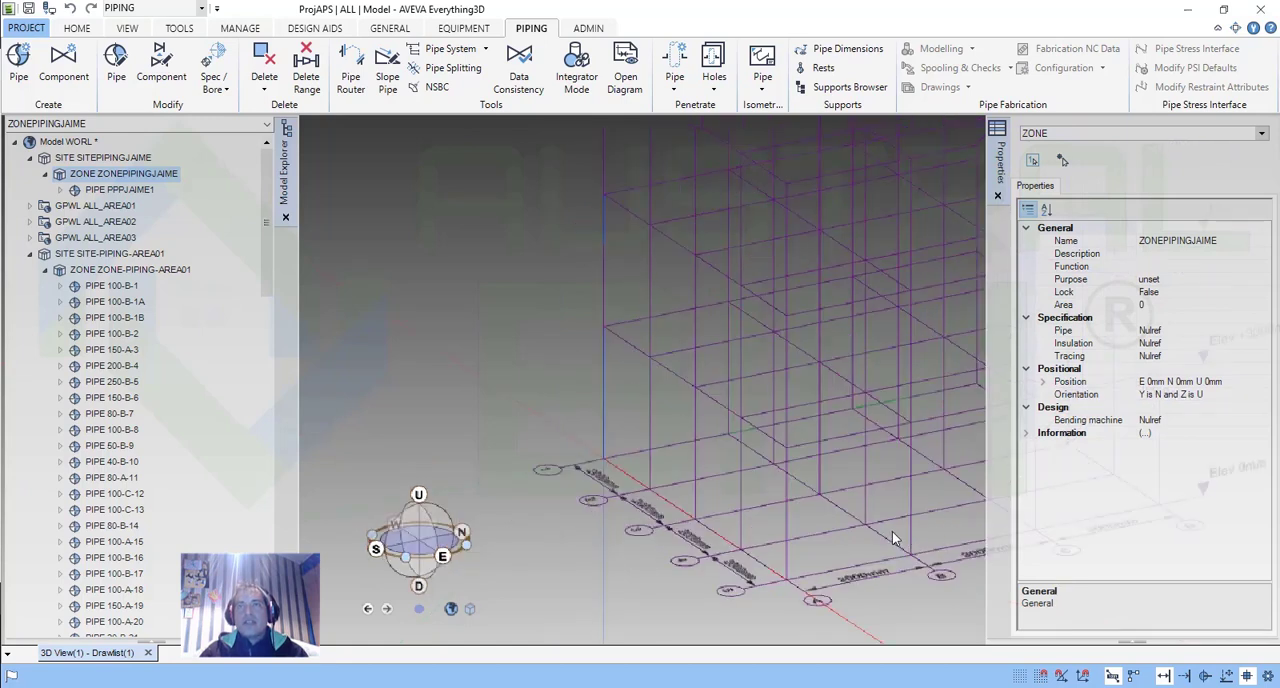
pyautogui.moveTo(832, 490); pyautogui.dragTo(791, 479, button='middle')
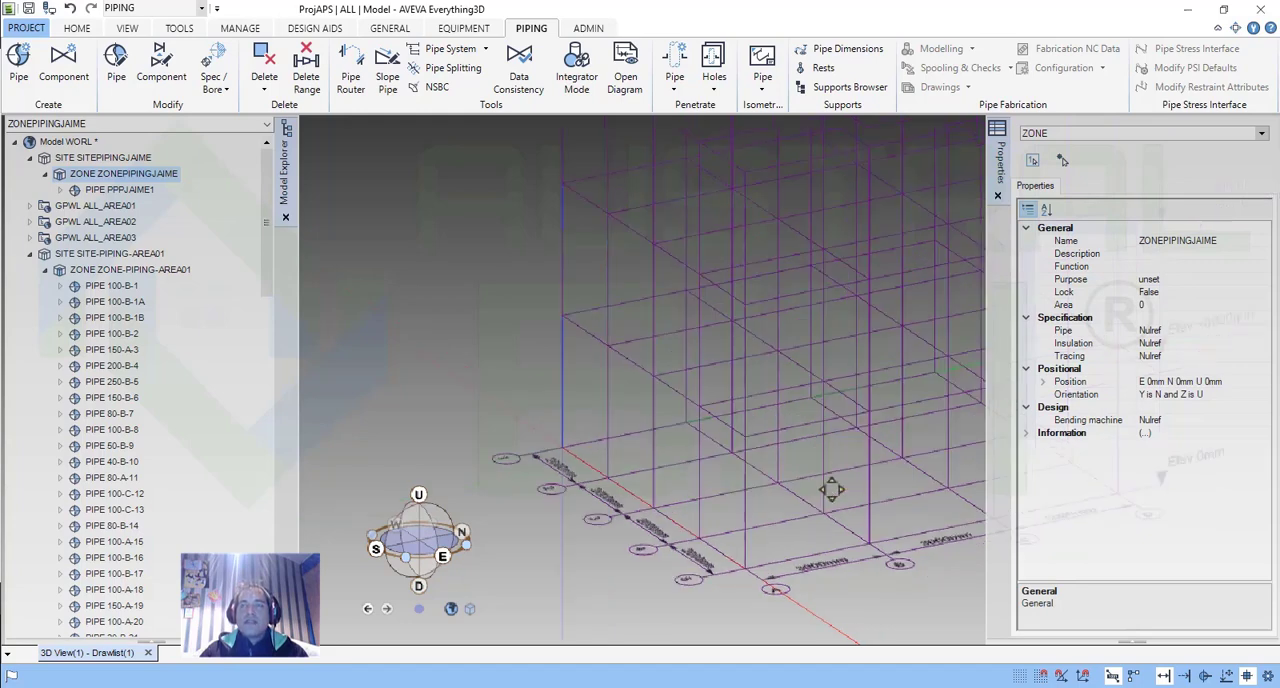
pyautogui.moveTo(832, 490); pyautogui.dragTo(697, 482, button='middle')
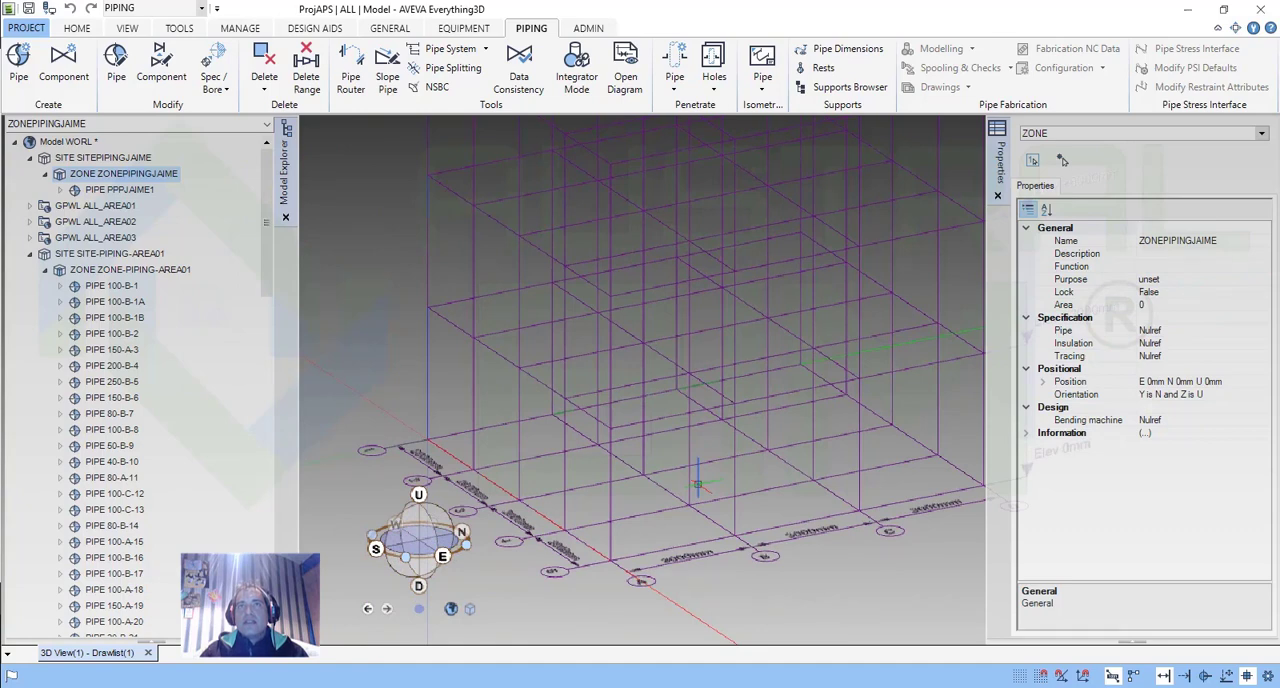
pyautogui.keyDown('shift'); pyautogui.moveTo(697, 483); pyautogui.dragTo(790, 580, button='middle'); pyautogui.keyUp('shift')
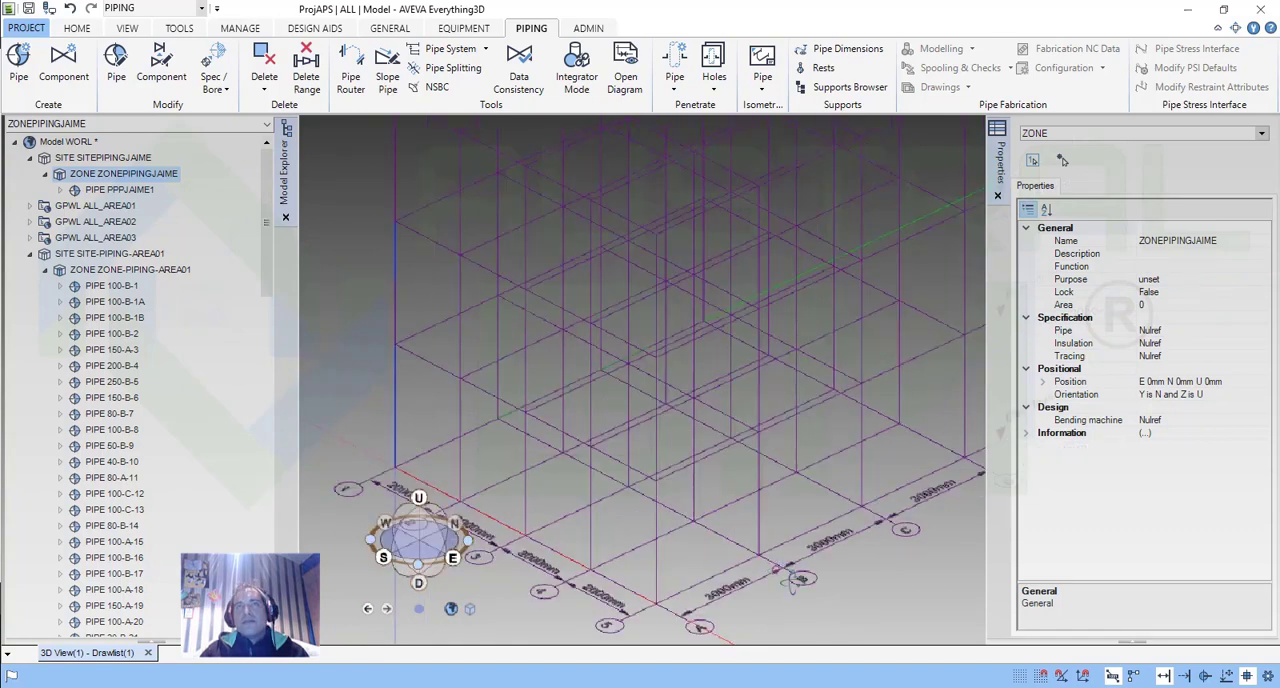
pyautogui.scroll(-2, 798, 494)
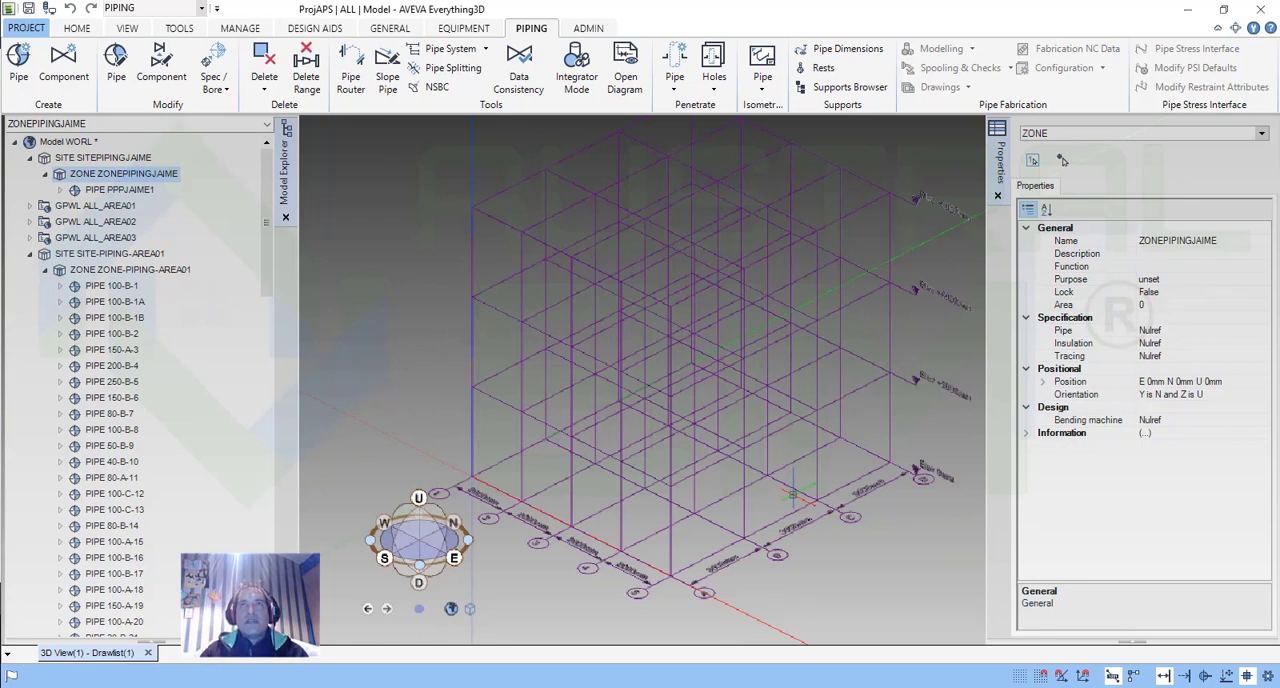
# Review the available design disciplines without leaving Piping, and look over the grid again.
pyautogui.click(200, 10)
pyautogui.click(203, 12)
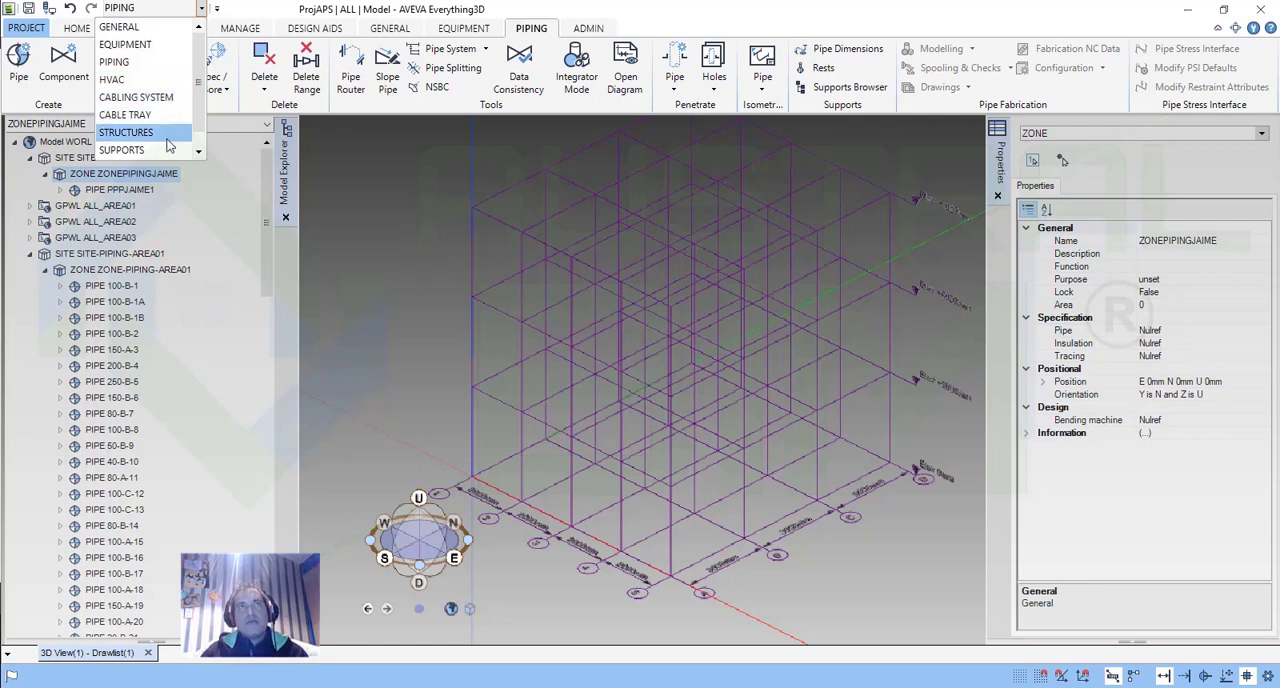
pyautogui.scroll(-1, 170, 135)
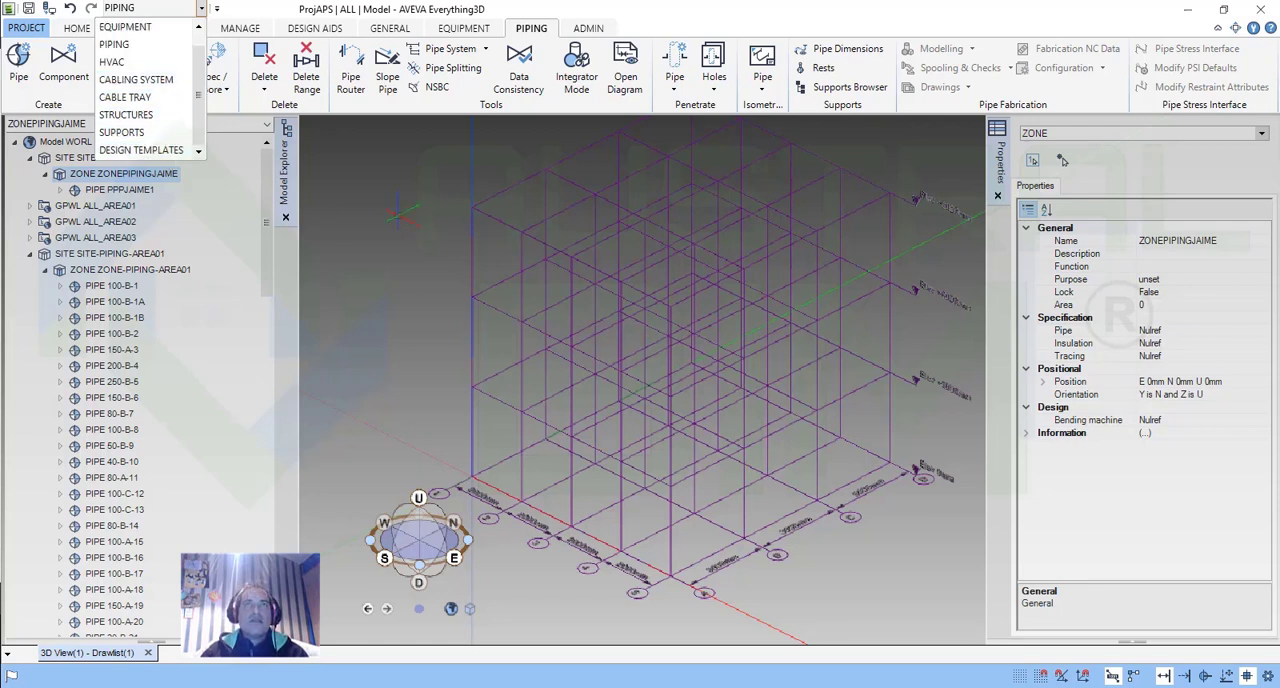
pyautogui.click(793, 32)
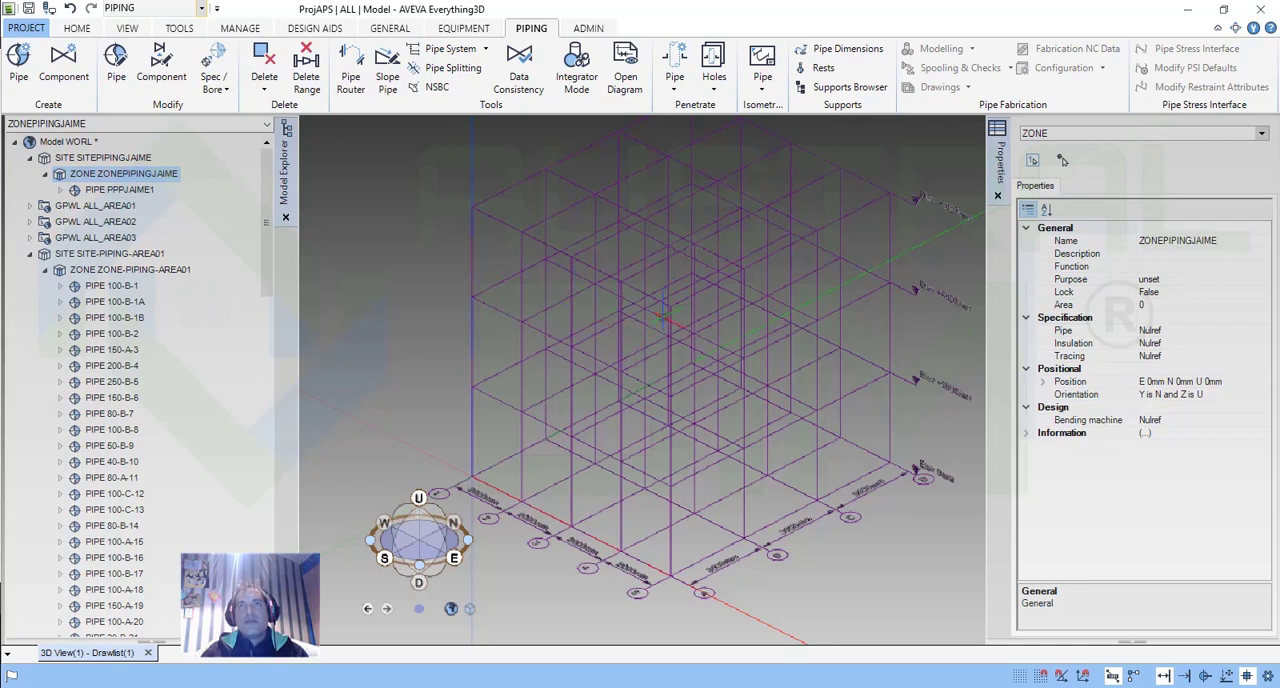
pyautogui.moveTo(639, 368); pyautogui.dragTo(655, 347, button='middle')
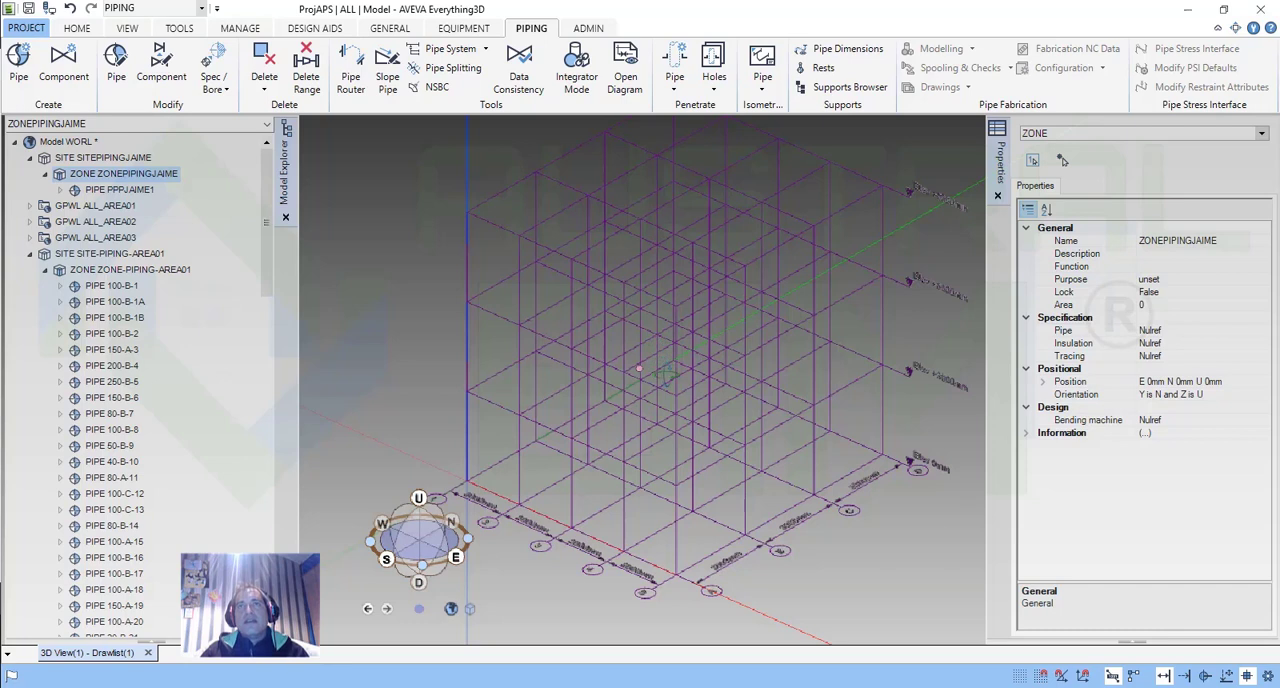
pyautogui.moveTo(667, 375); pyautogui.dragTo(628, 392, button='middle')
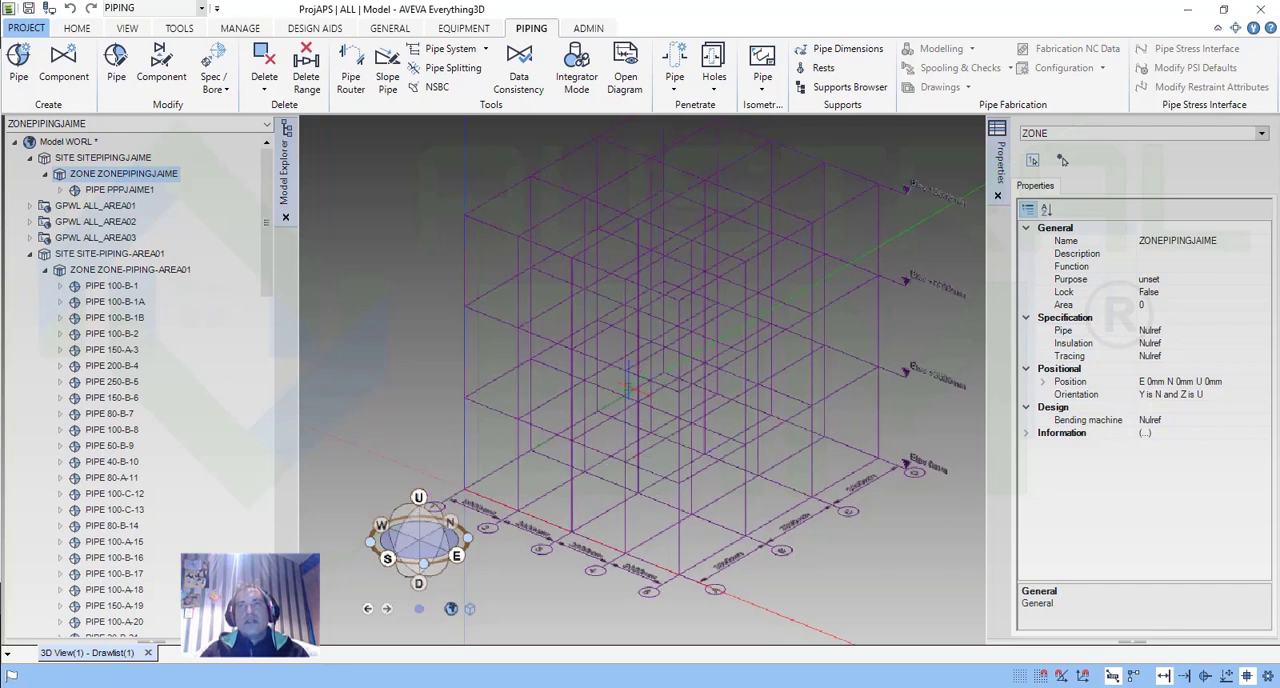
pyautogui.moveTo(628, 390); pyautogui.dragTo(678, 365, button='middle')
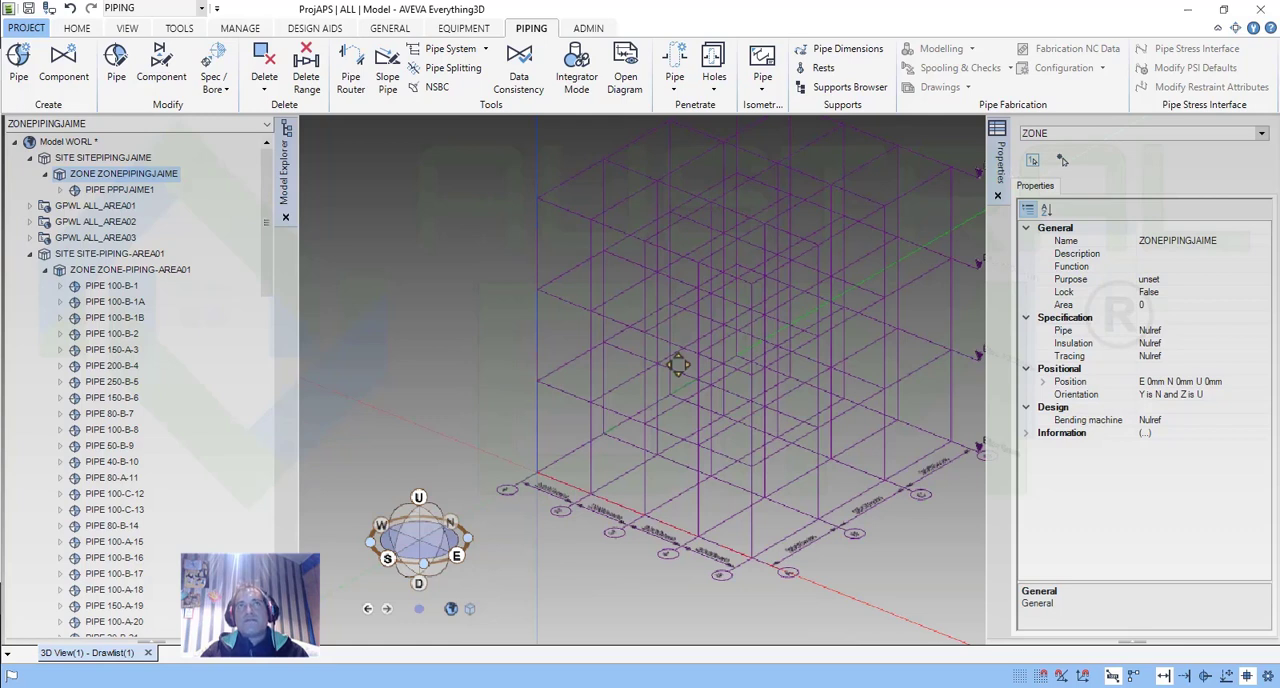
pyautogui.moveTo(678, 365); pyautogui.dragTo(686, 357, button='middle')
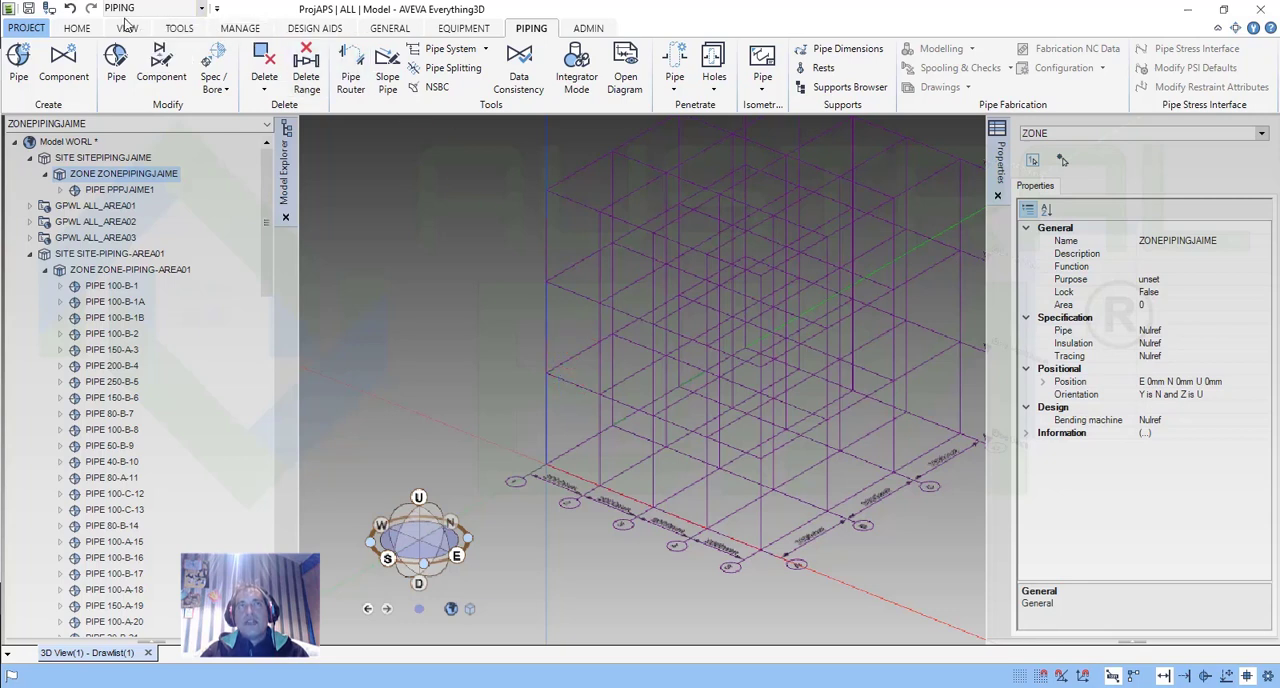
# Review the Home, View, Tools, Manage, Design Aids and General command sets, and return to the Piping commands.
pyautogui.click(80, 29)
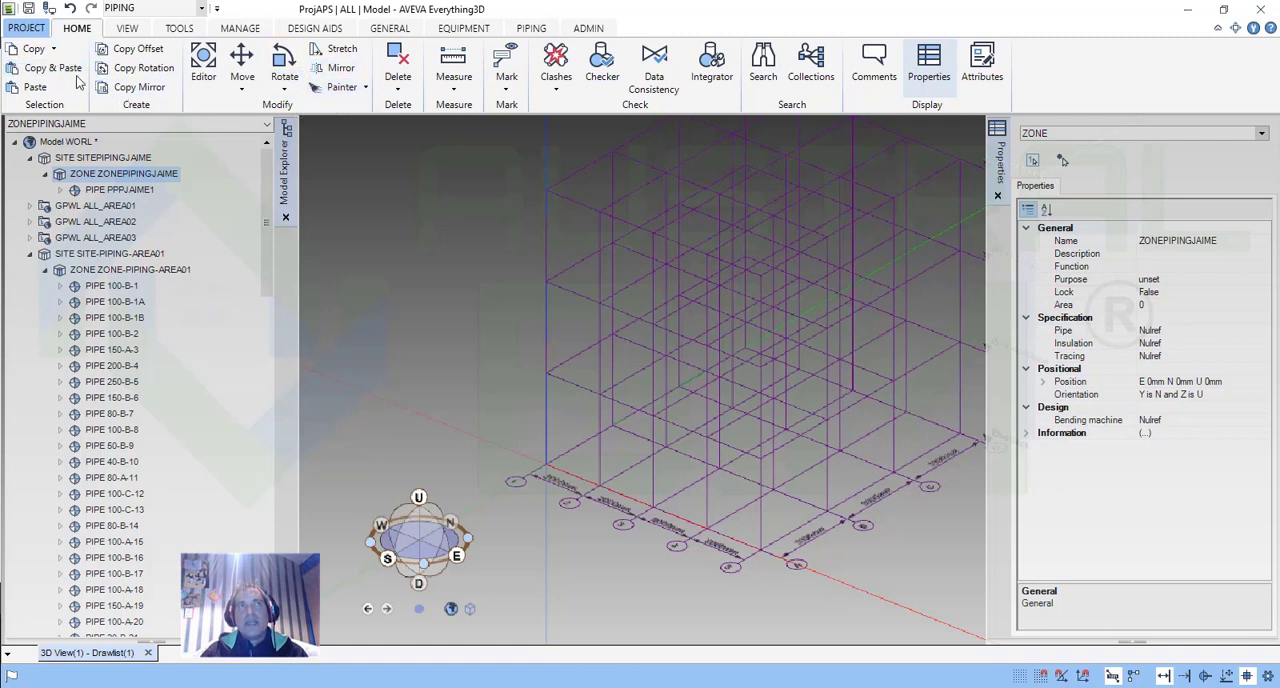
pyautogui.click(128, 29)
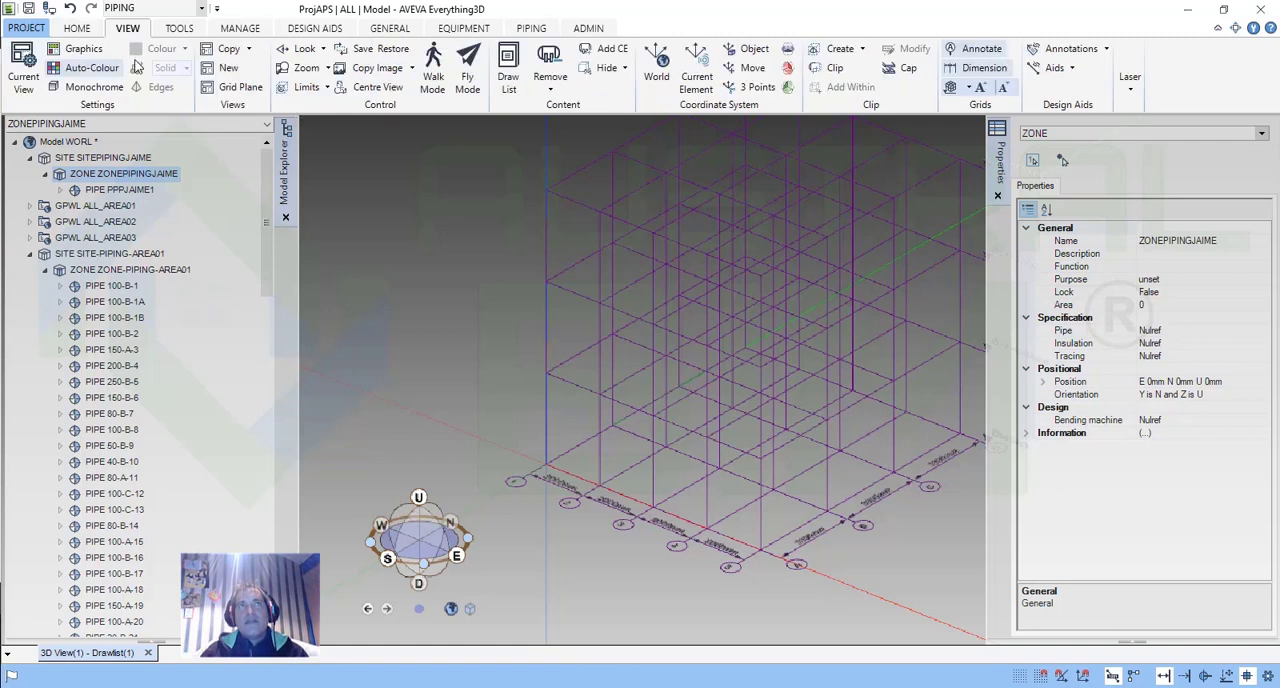
pyautogui.click(178, 29)
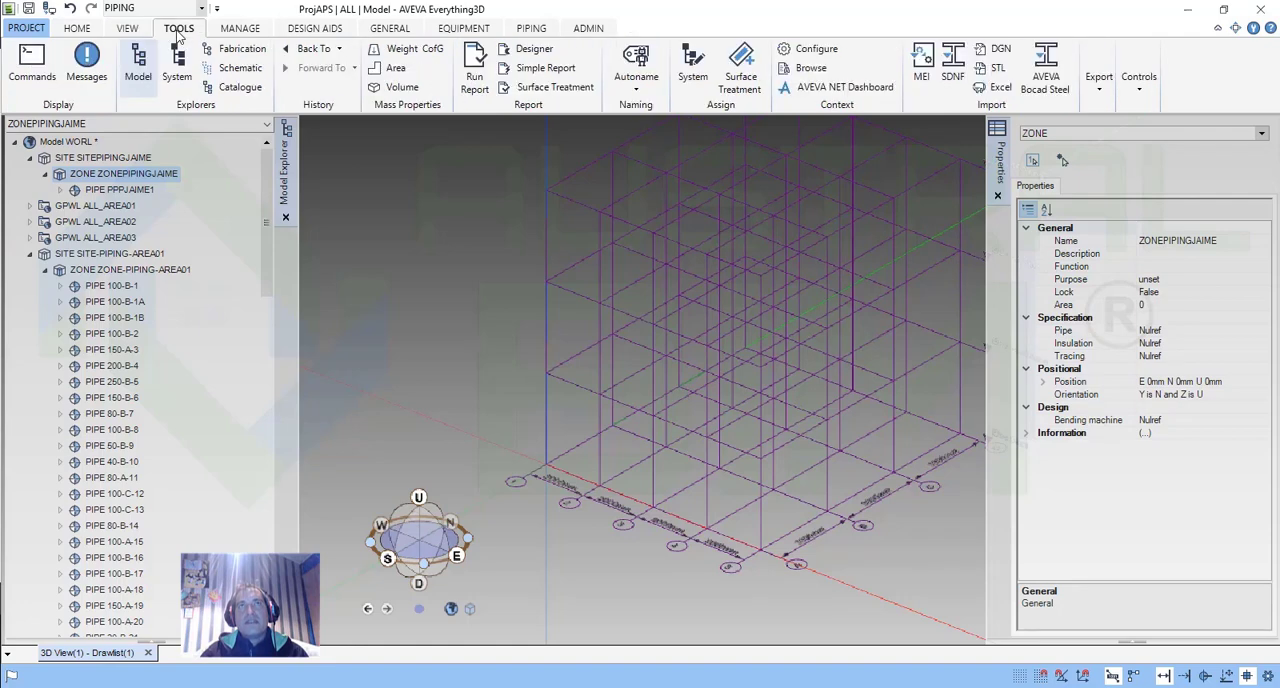
pyautogui.click(259, 35)
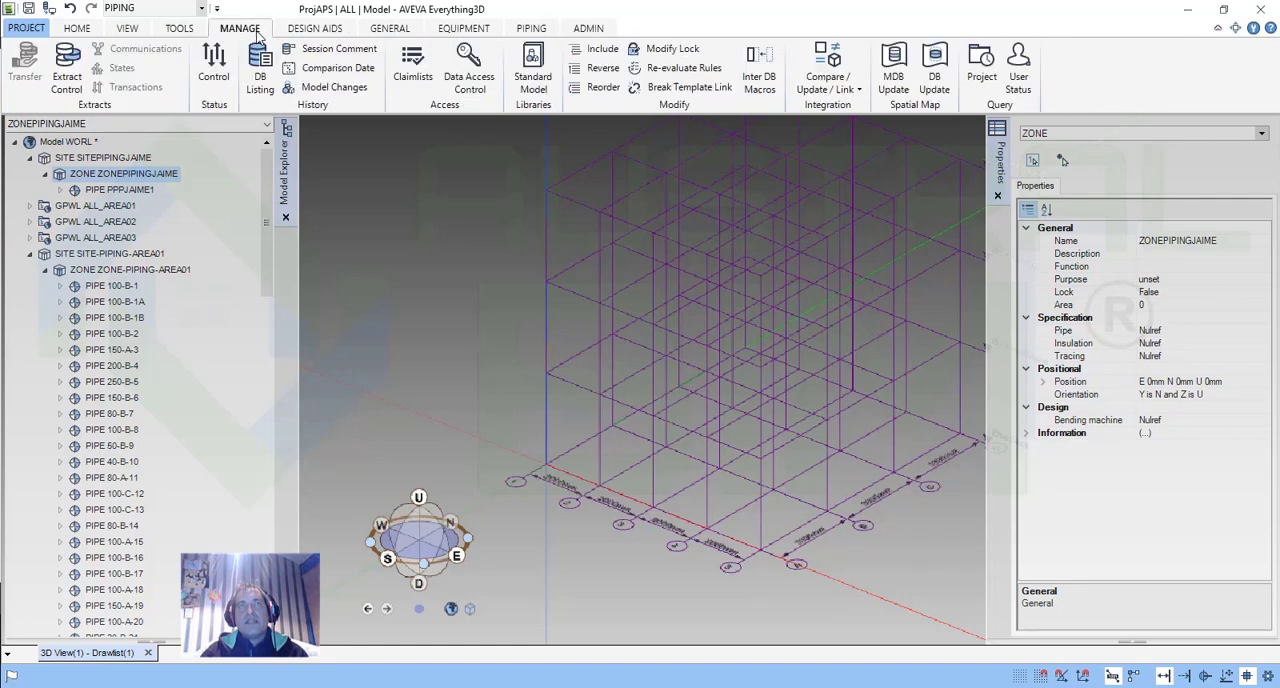
pyautogui.click(309, 33)
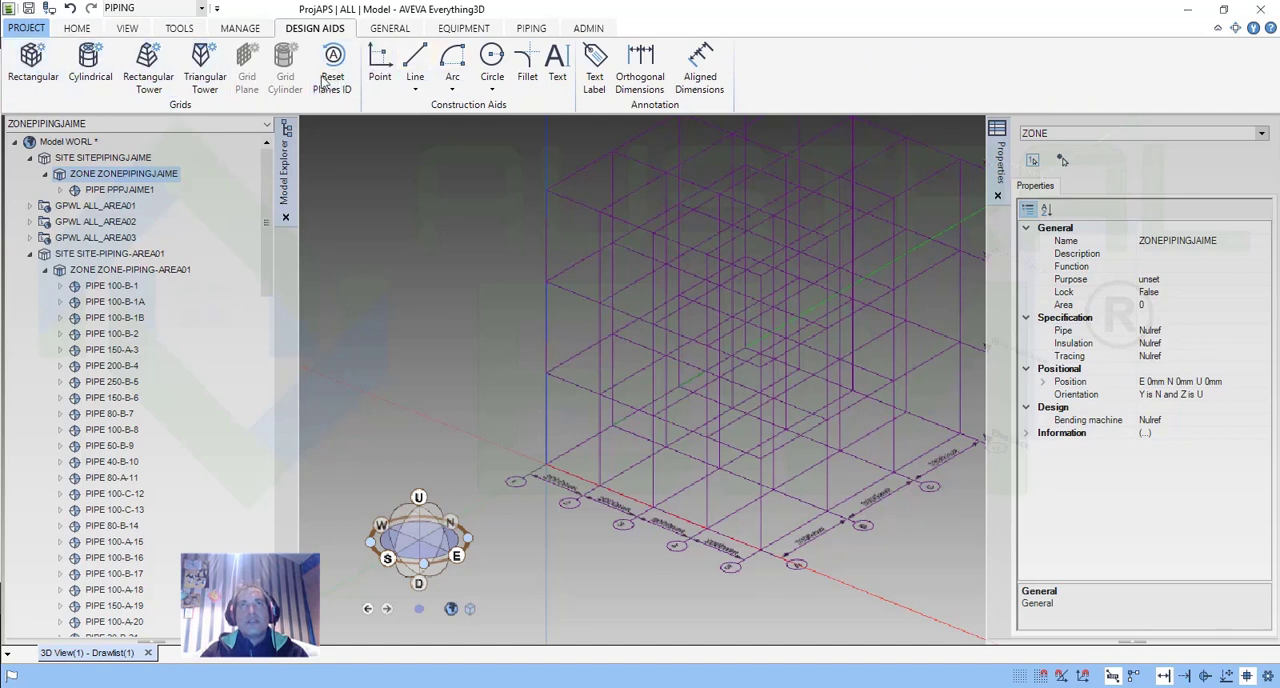
pyautogui.click(390, 30)
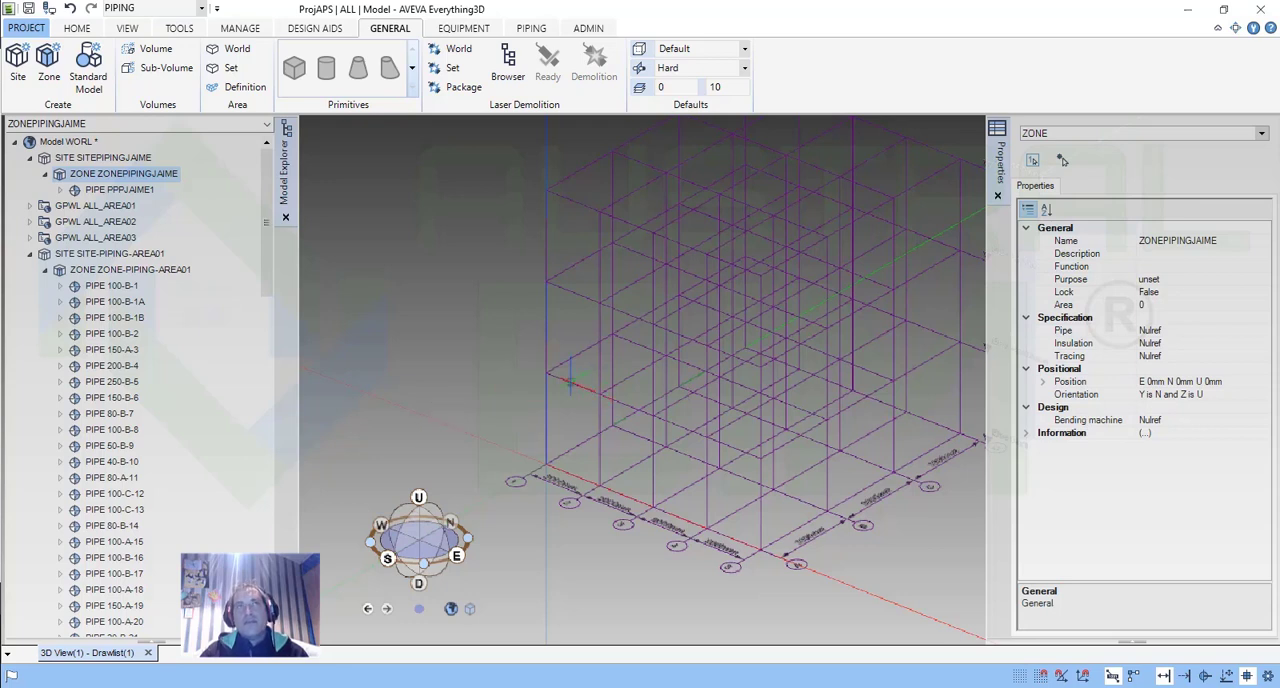
pyautogui.click(534, 30)
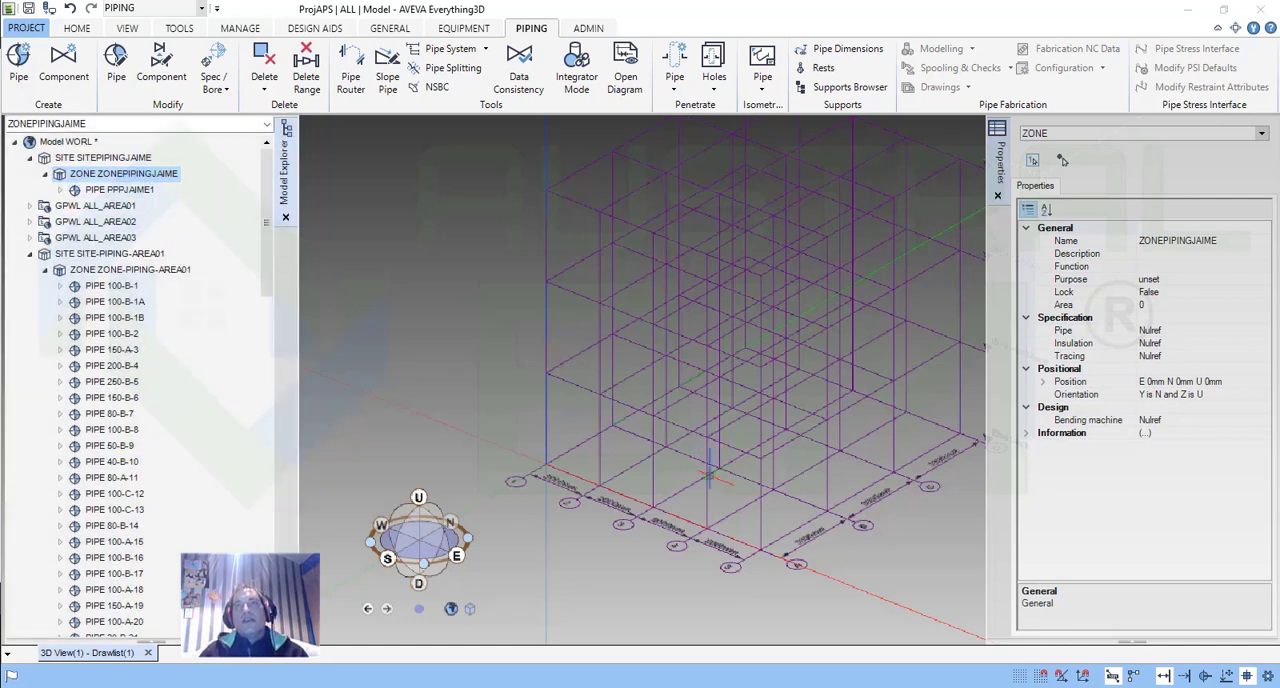
# Start a new pipe in the piping zone of the first site, naming it like that zone's existing pipe but ending in 2.
pyautogui.scroll(5, 710, 458)
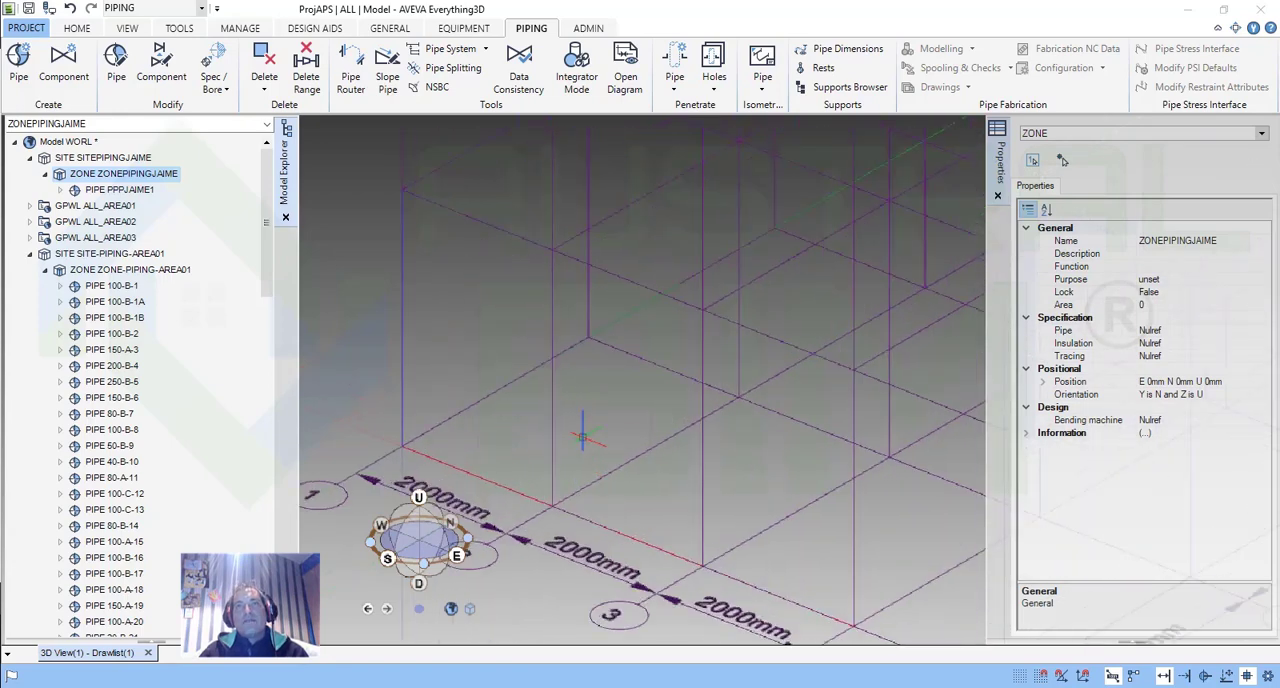
pyautogui.scroll(-2, 593, 433)
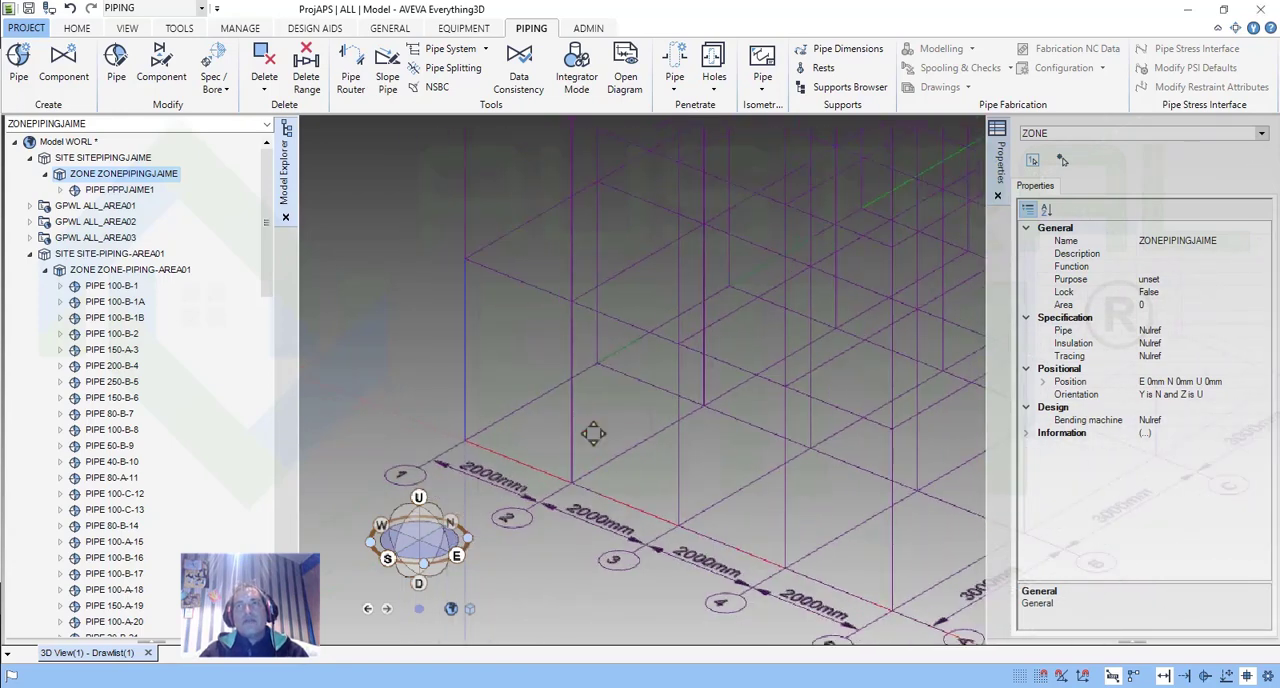
pyautogui.scroll(-1, 593, 433)
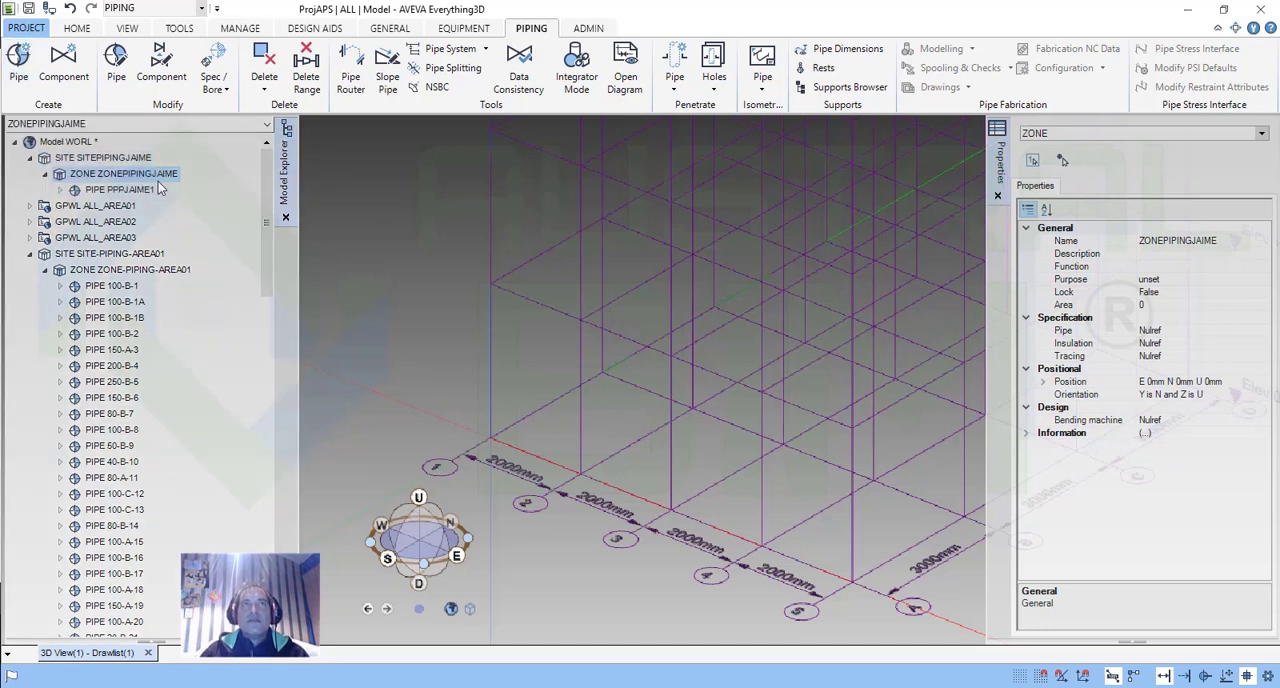
pyautogui.click(115, 175)
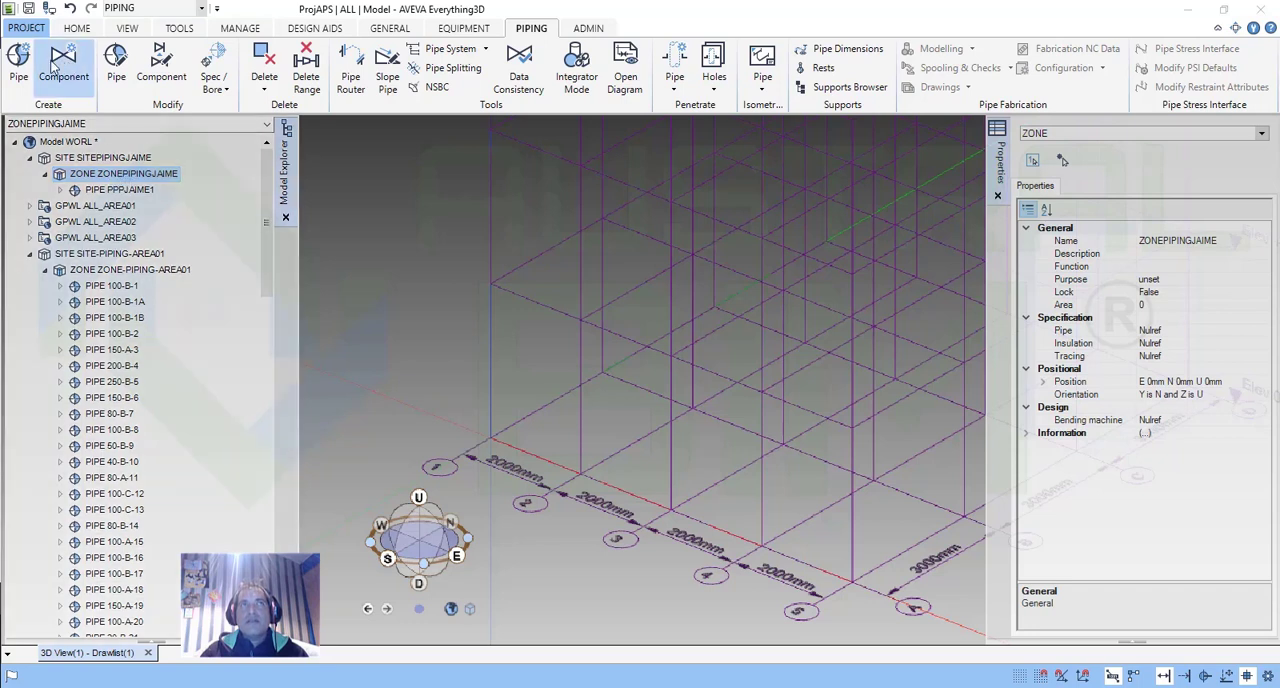
pyautogui.click(30, 82)
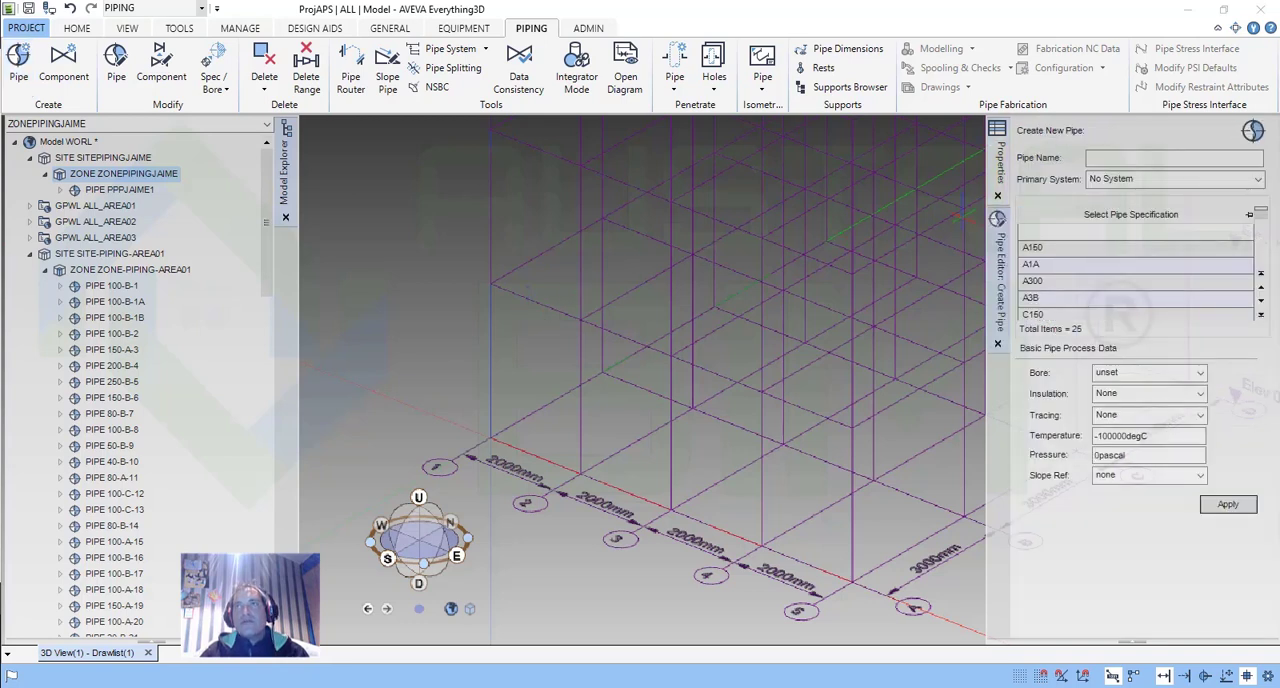
pyautogui.click(1120, 158)
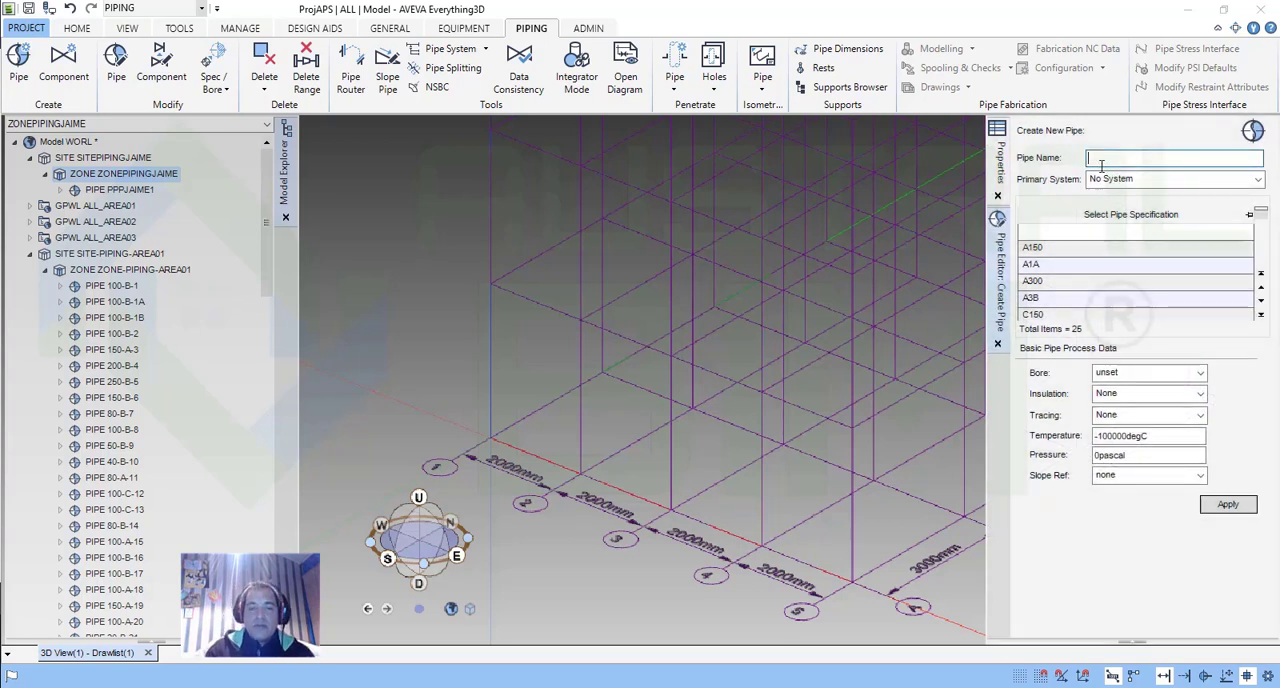
pyautogui.write('PPP')
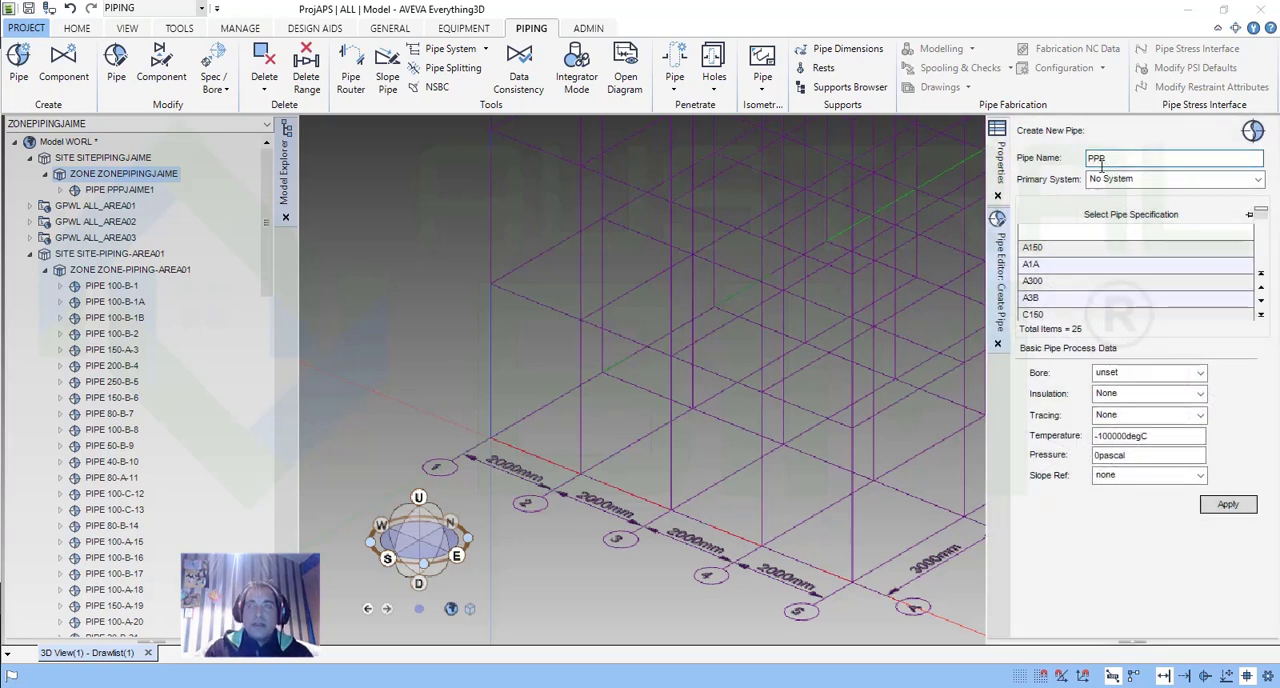
pyautogui.write('JAIME2')
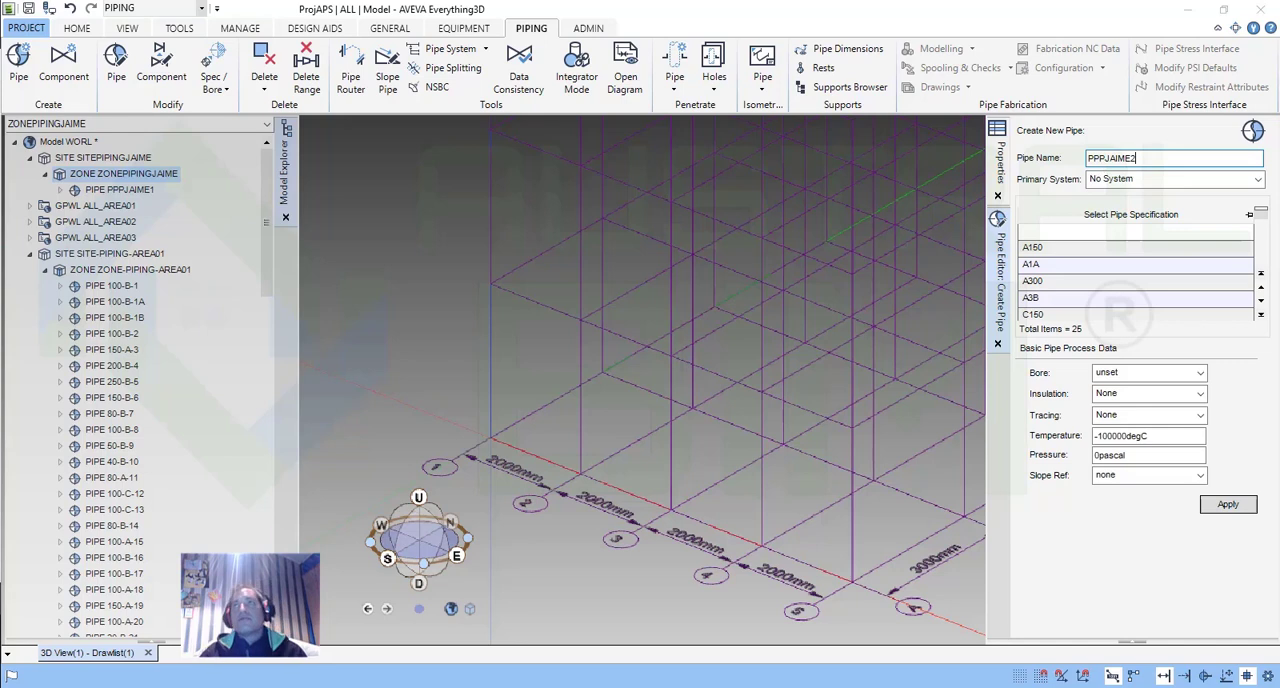
# Review the primary system options, keep No System, and choose the A150 pipe specification for the new pipe.
pyautogui.click(1174, 180)
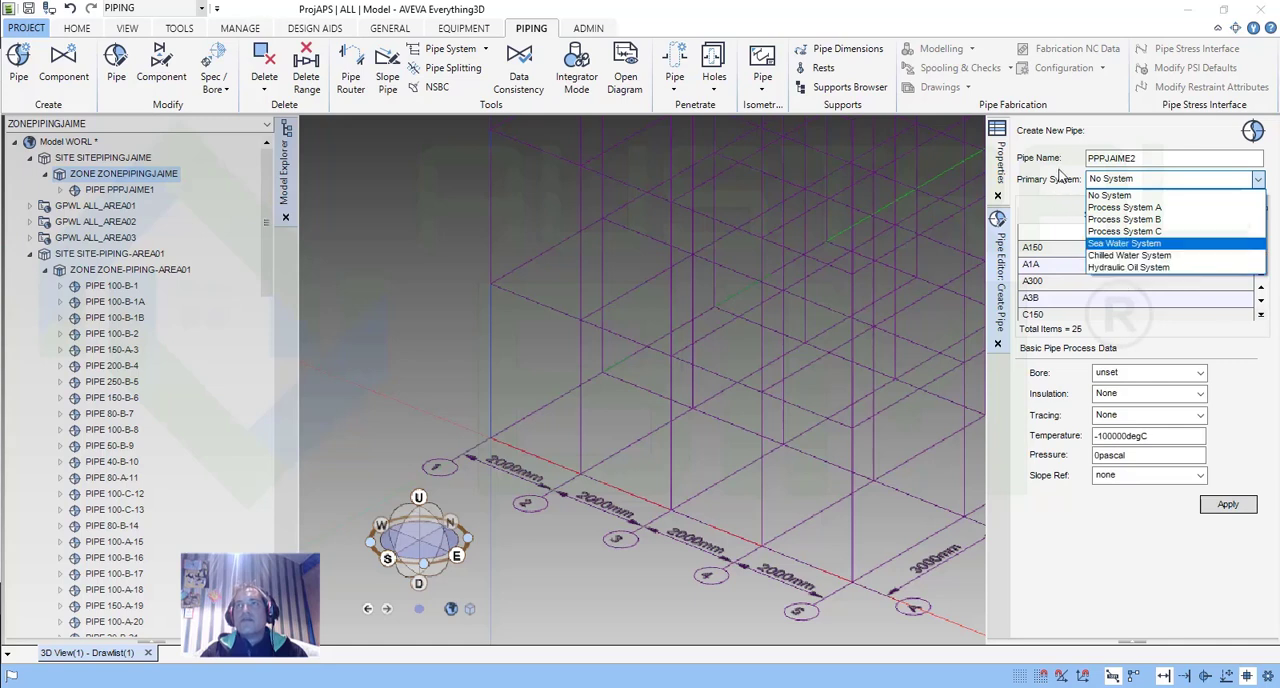
pyautogui.click(1062, 176)
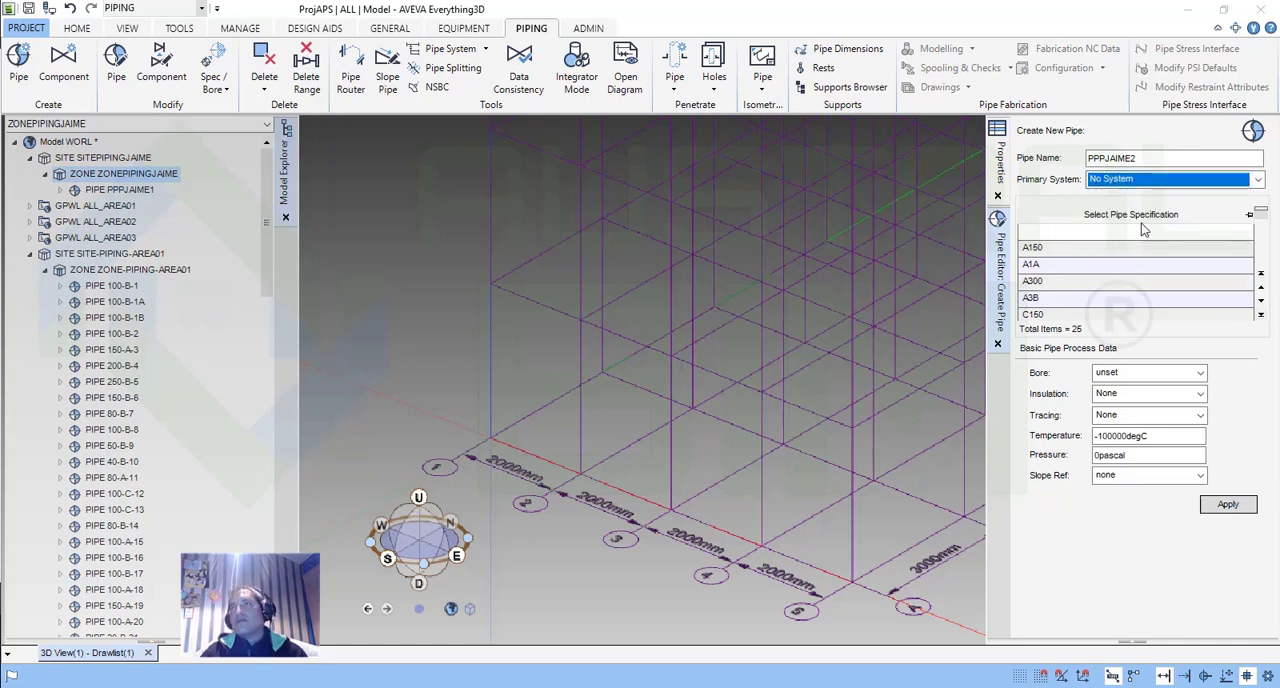
pyautogui.click(1074, 247)
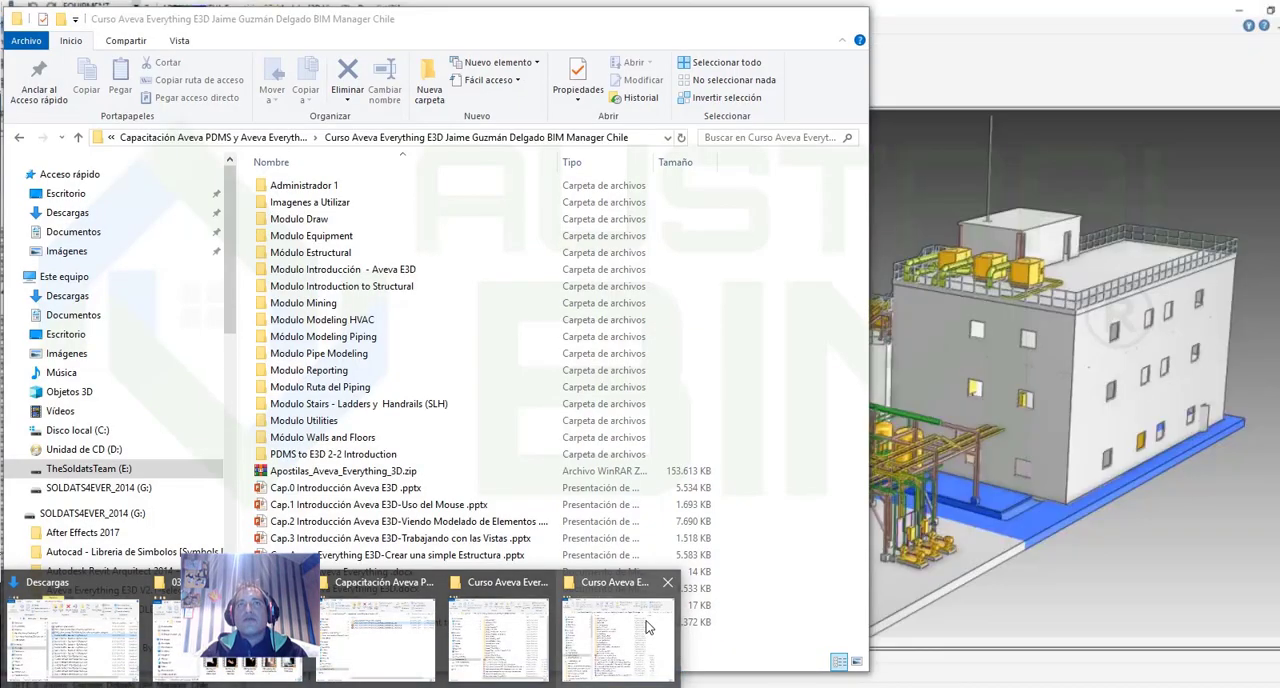
# Switch to File Explorer, check the Módulo Modeling Piping folder, and open Entrenamiento Pipe Modeling.docx from the Modulo Pipe Modeling folder.
pyautogui.click(648, 627)
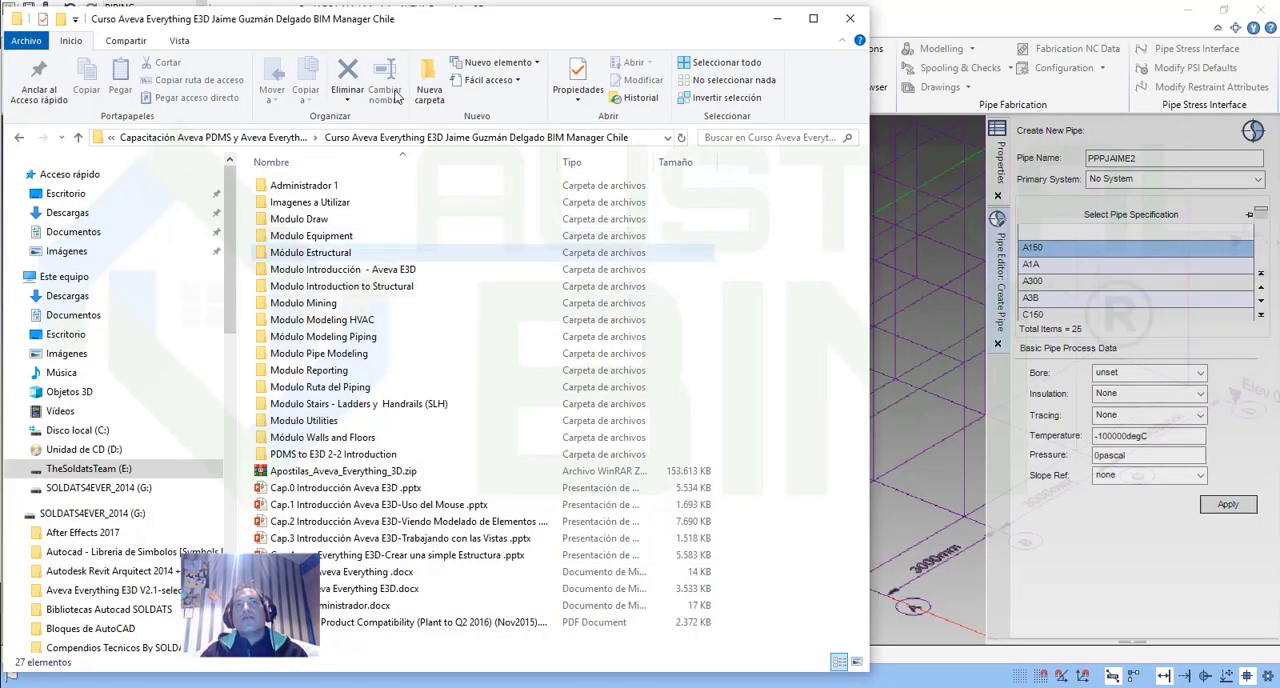
pyautogui.moveTo(402, 25); pyautogui.dragTo(406, 27)
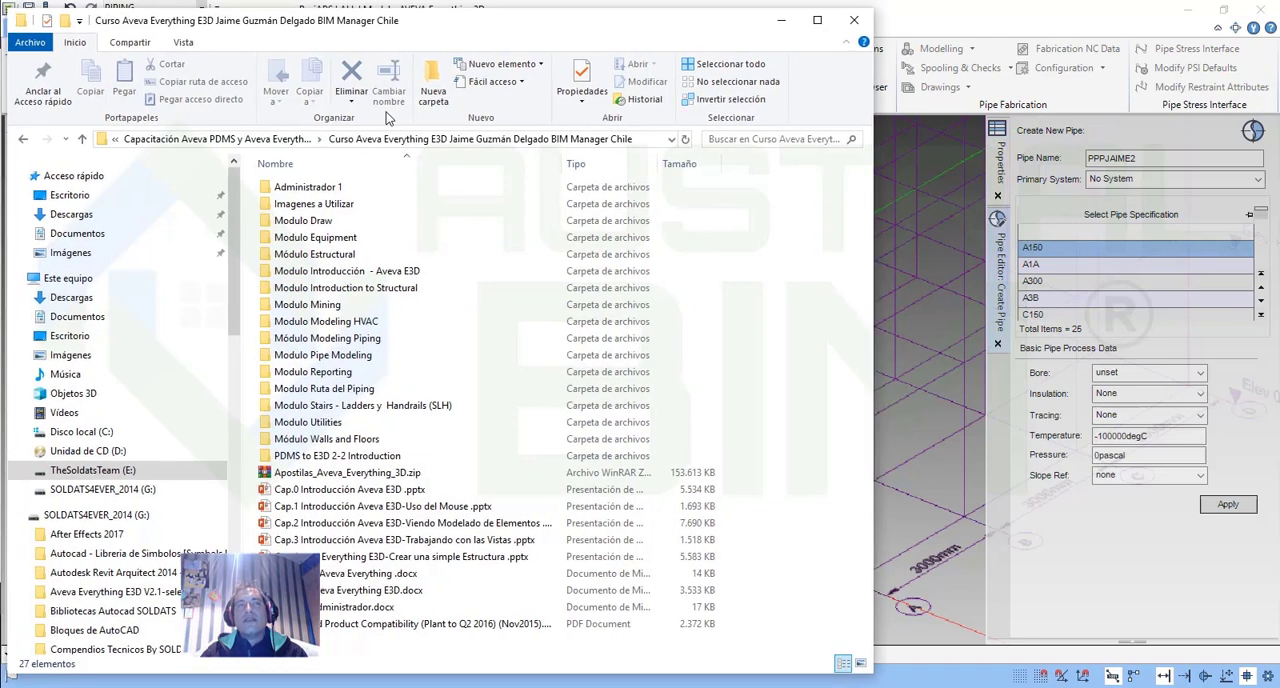
pyautogui.doubleClick(366, 340)
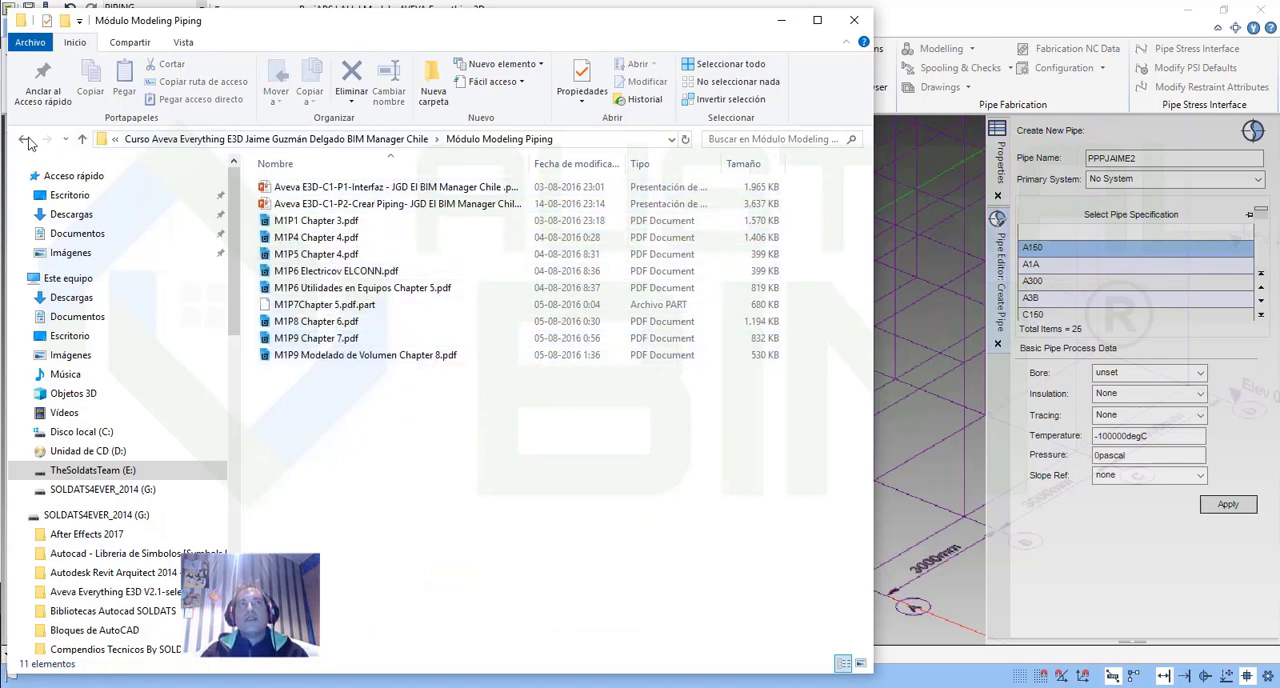
pyautogui.click(25, 139)
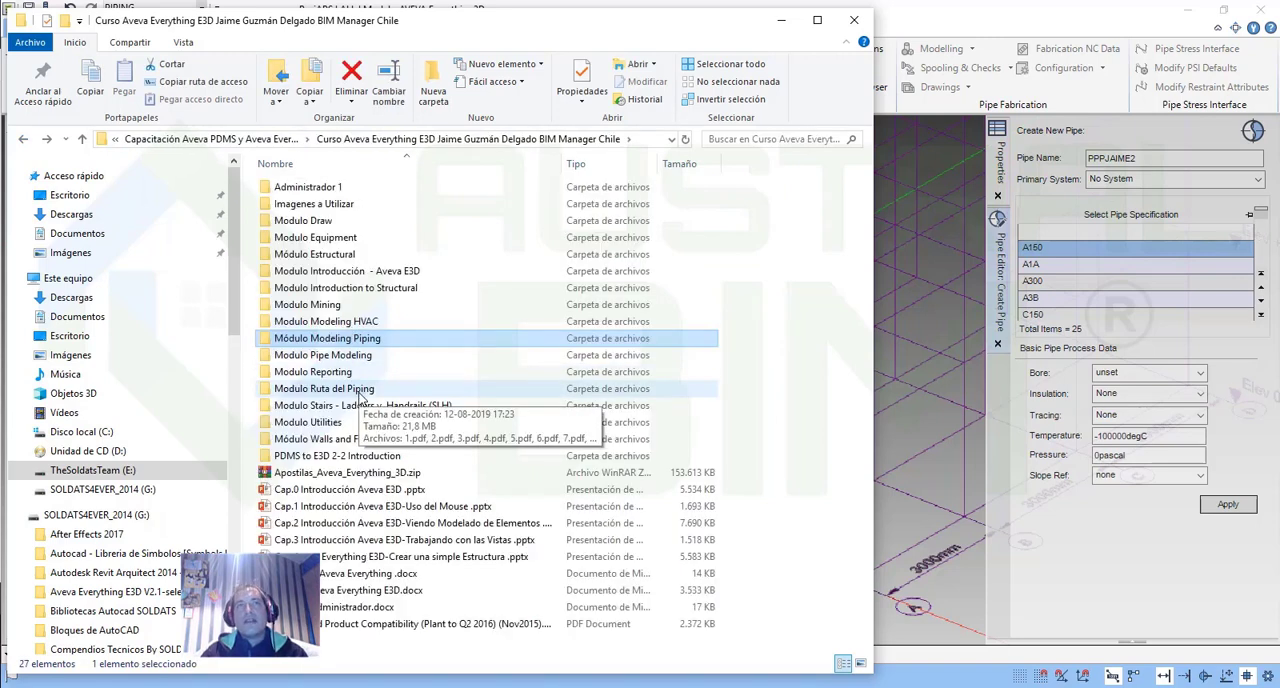
pyautogui.doubleClick(360, 358)
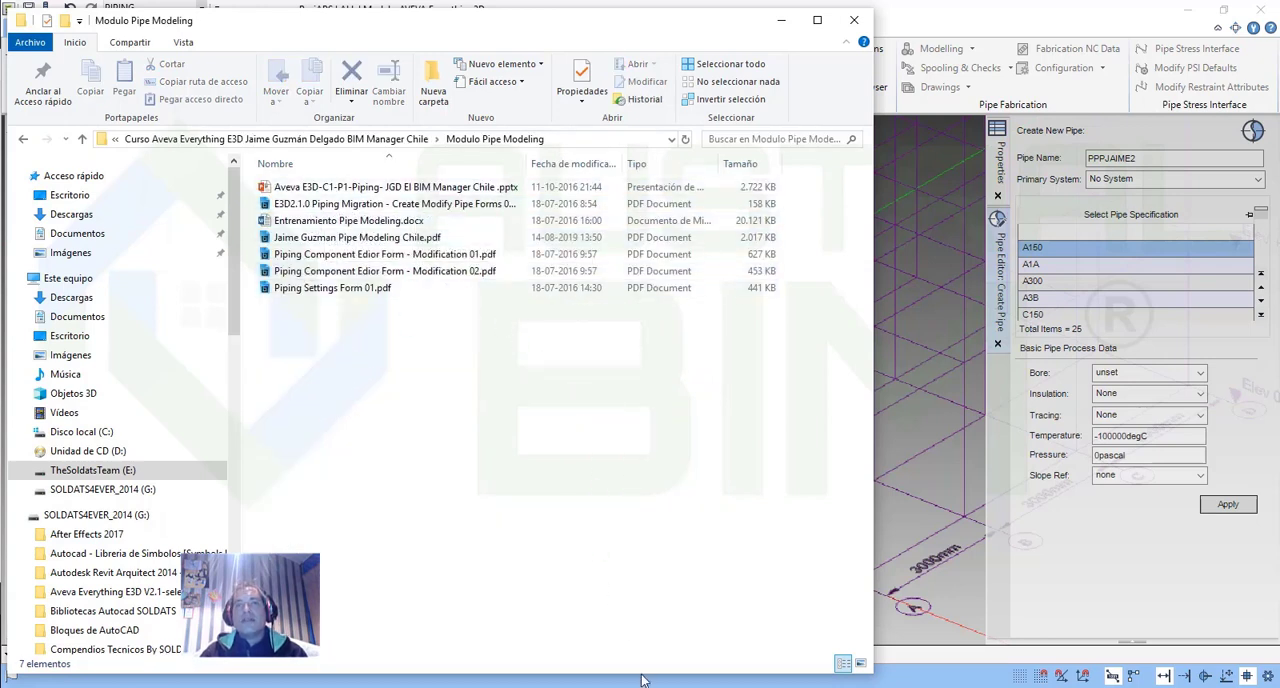
pyautogui.click(781, 20)
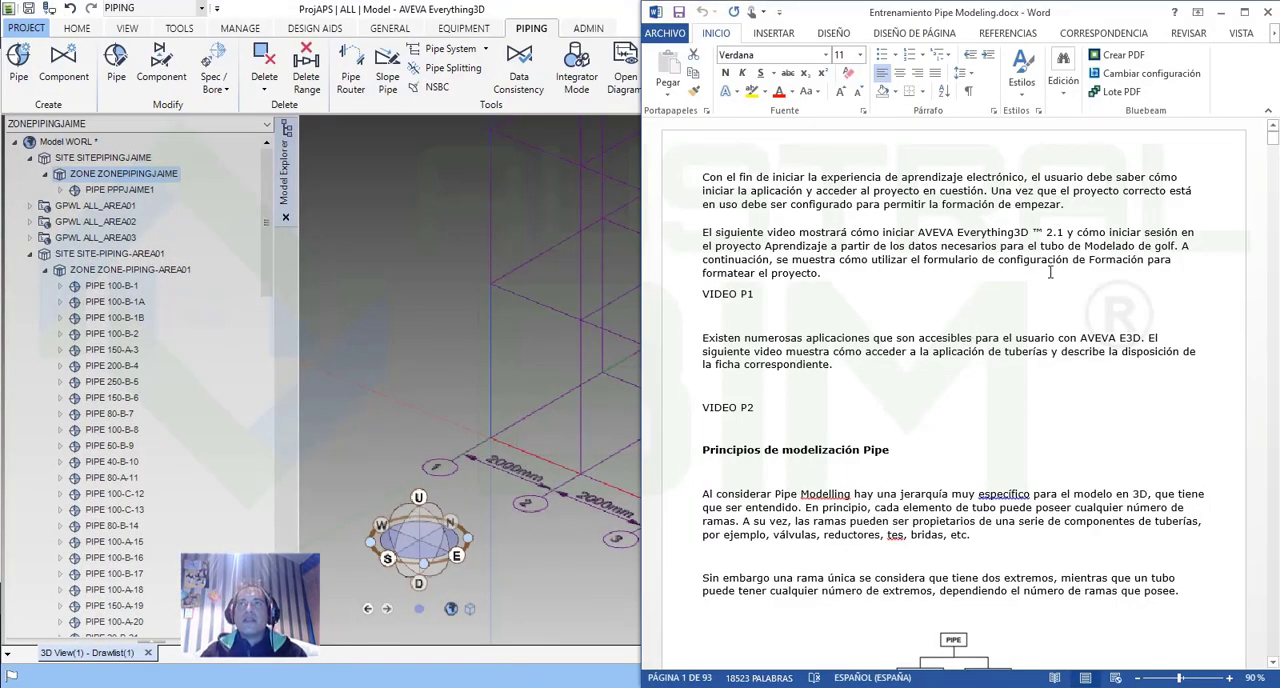
# Read the pipe modelling principles and the pipe, branch and component hierarchy diagram in the Word document, and return to AVEVA Everything3D.
pyautogui.scroll(-2, 1041, 416)
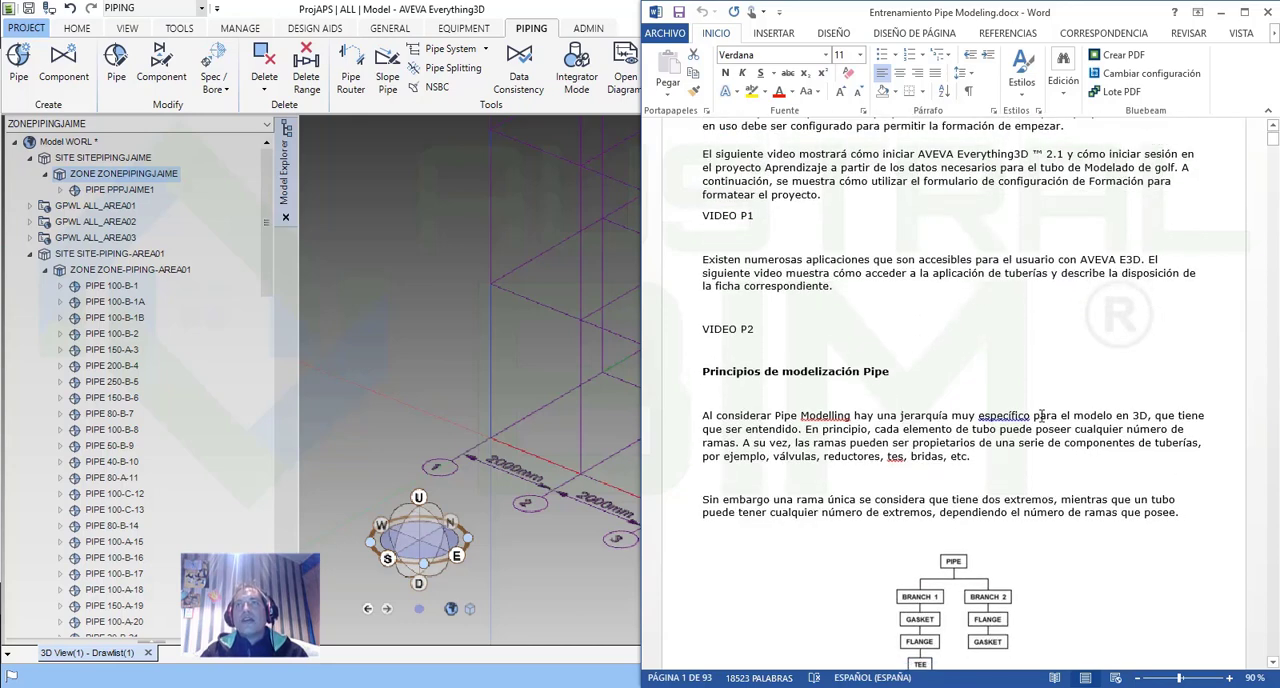
pyautogui.scroll(-2, 1041, 416)
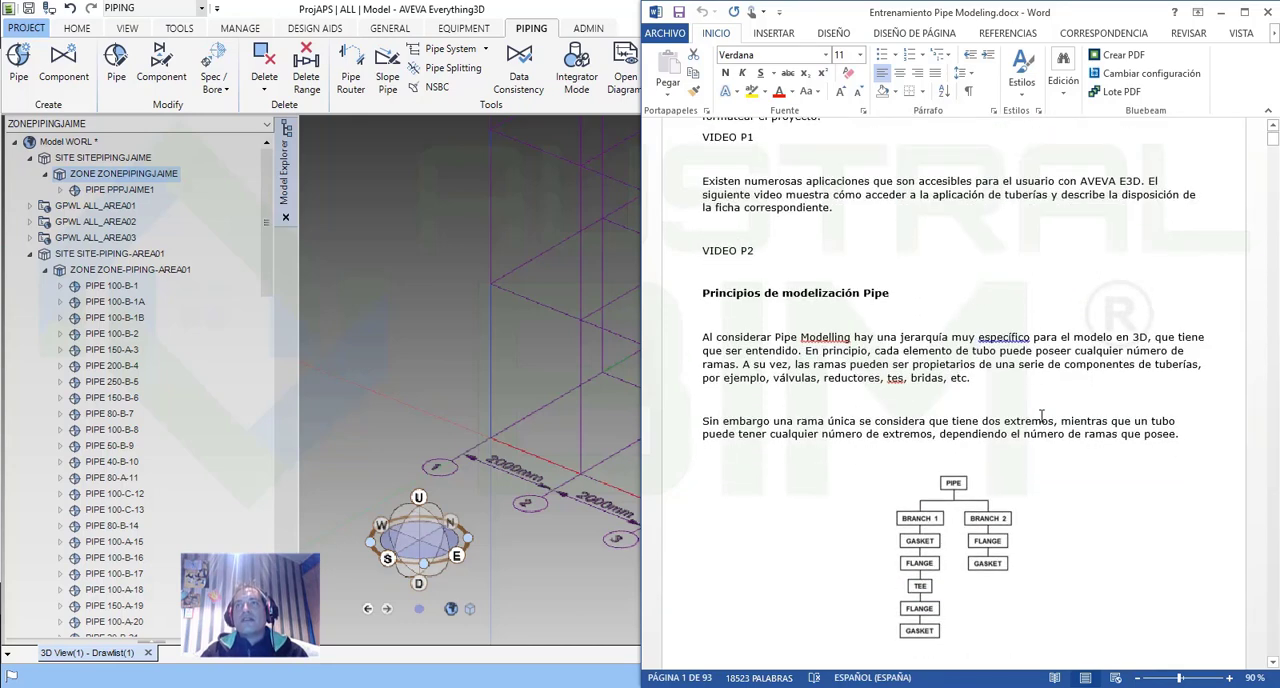
pyautogui.scroll(-2, 1041, 416)
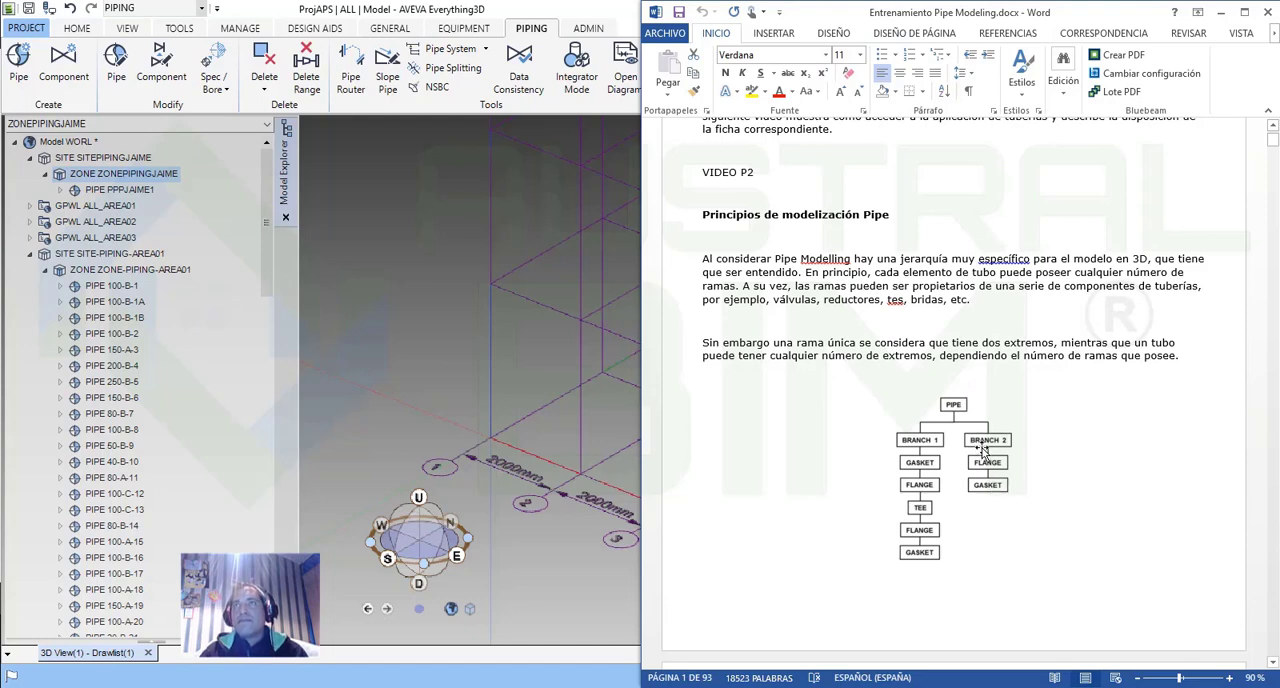
pyautogui.click(1221, 12)
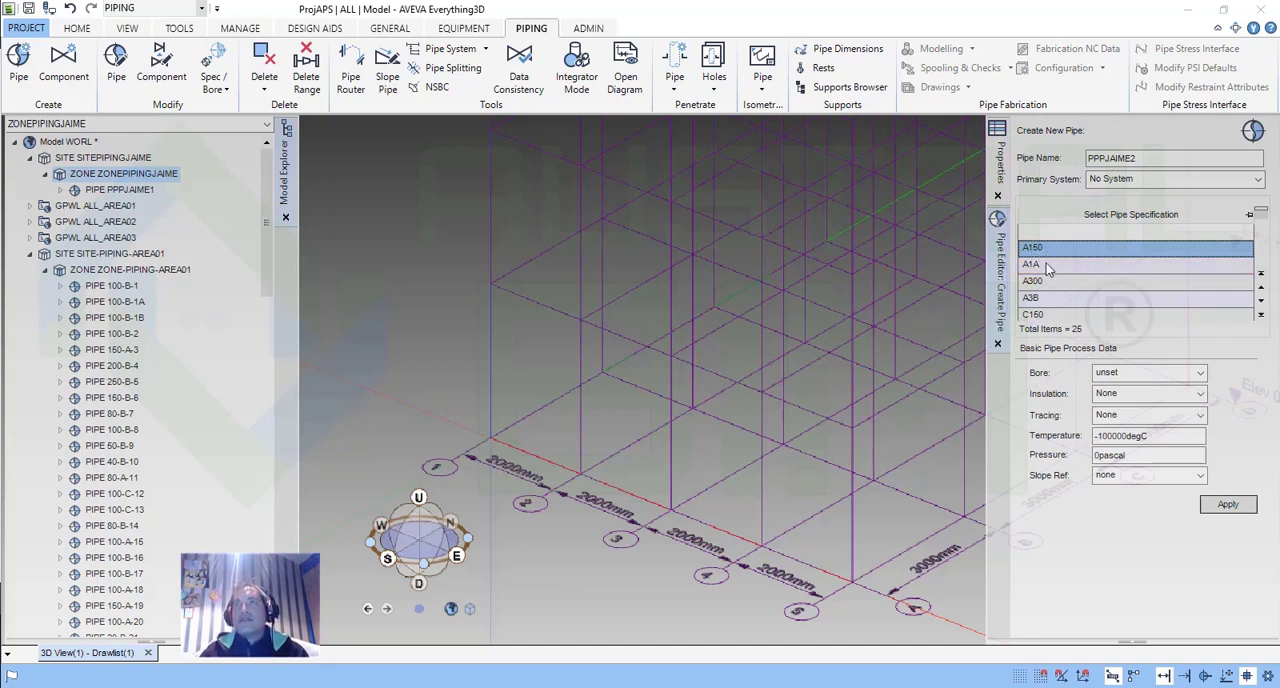
# Look through the full list of pipe specifications and the bore sizes offered for A150, without choosing a bore.
pyautogui.scroll(-3, 1081, 288)
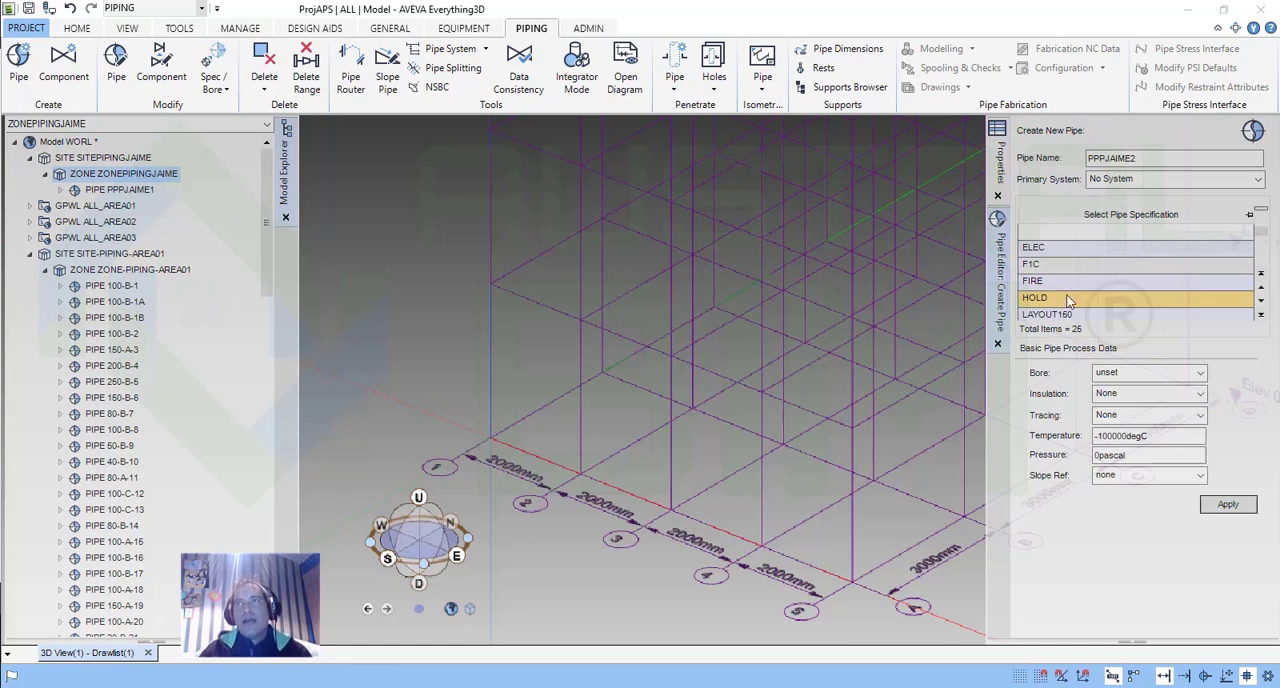
pyautogui.scroll(-2, 1064, 300)
pyautogui.scroll(-3, 1066, 292)
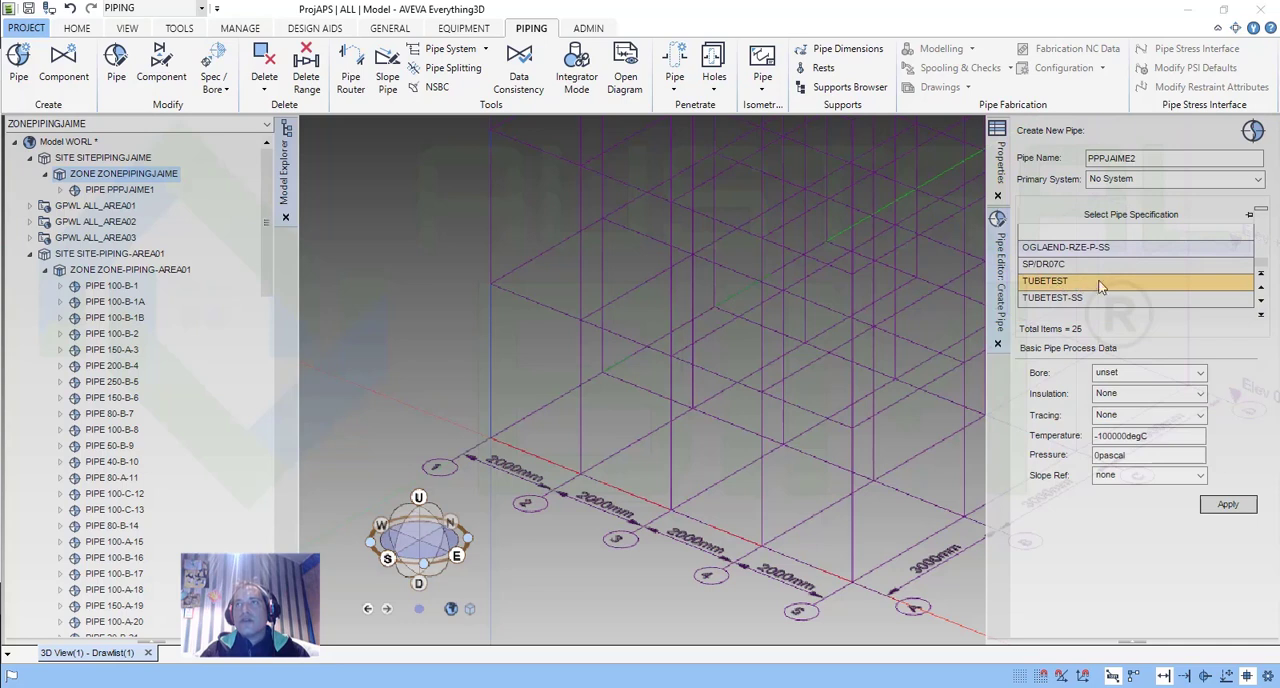
pyautogui.scroll(7, 1140, 284)
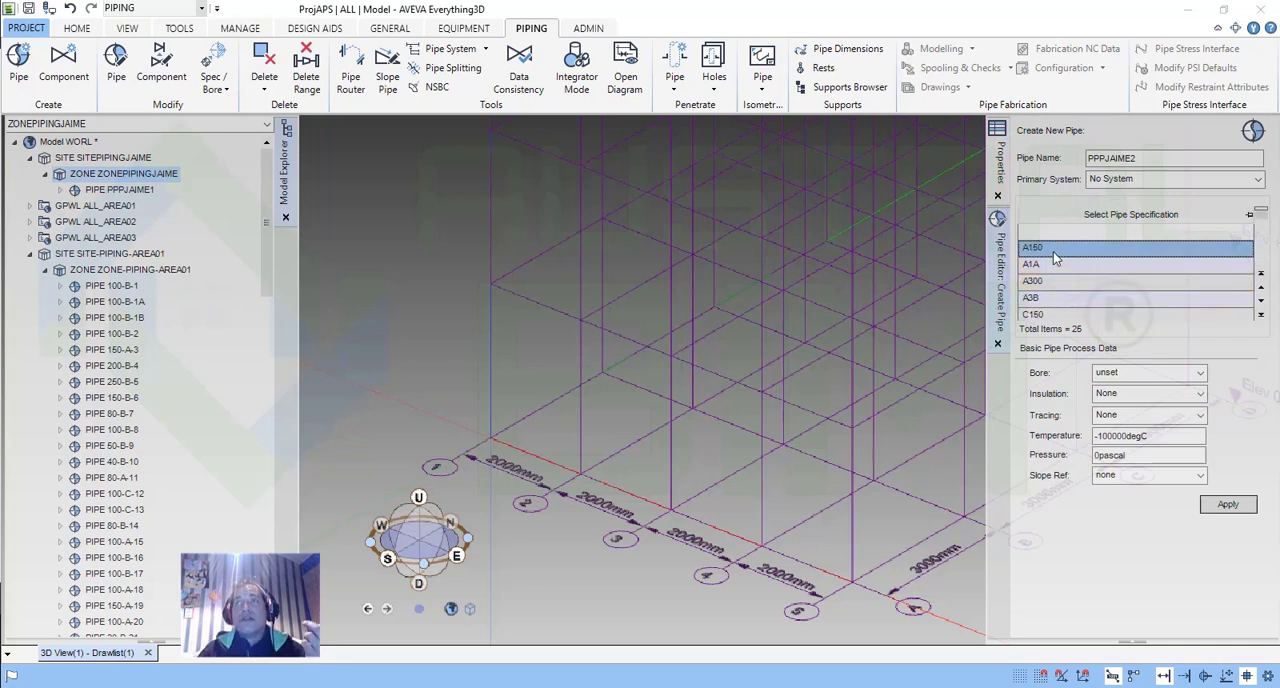
pyautogui.click(1200, 374)
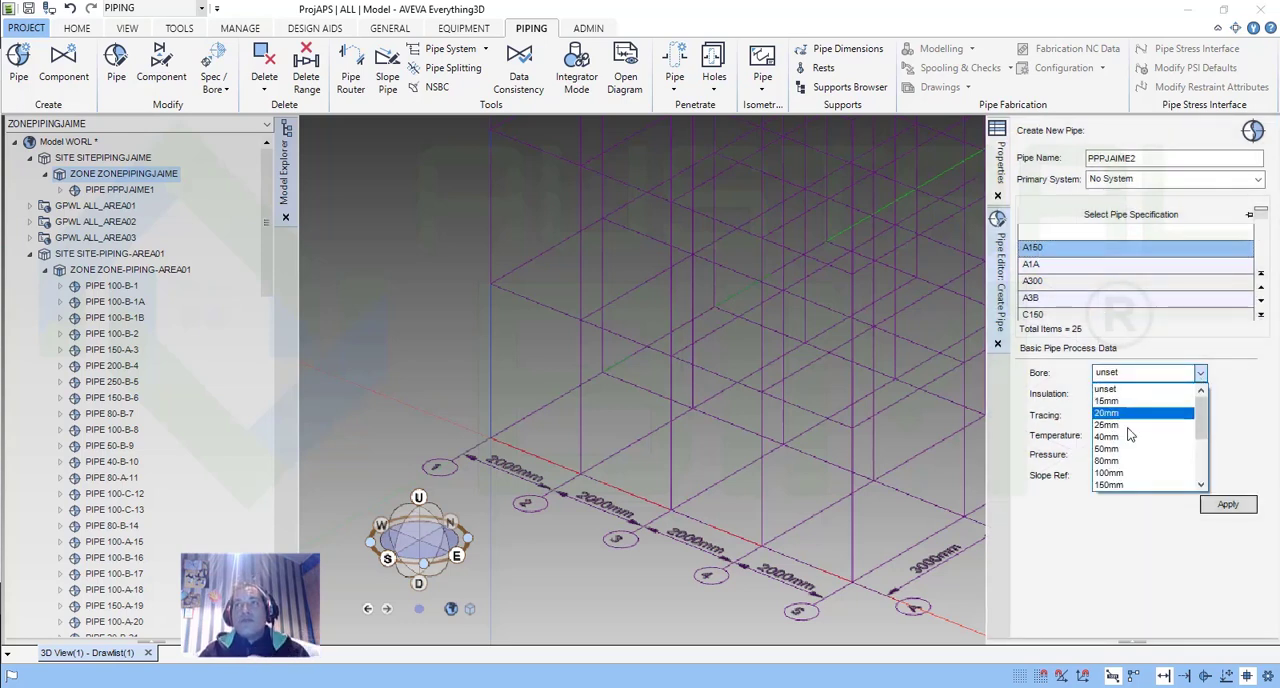
pyautogui.scroll(-3, 1147, 456)
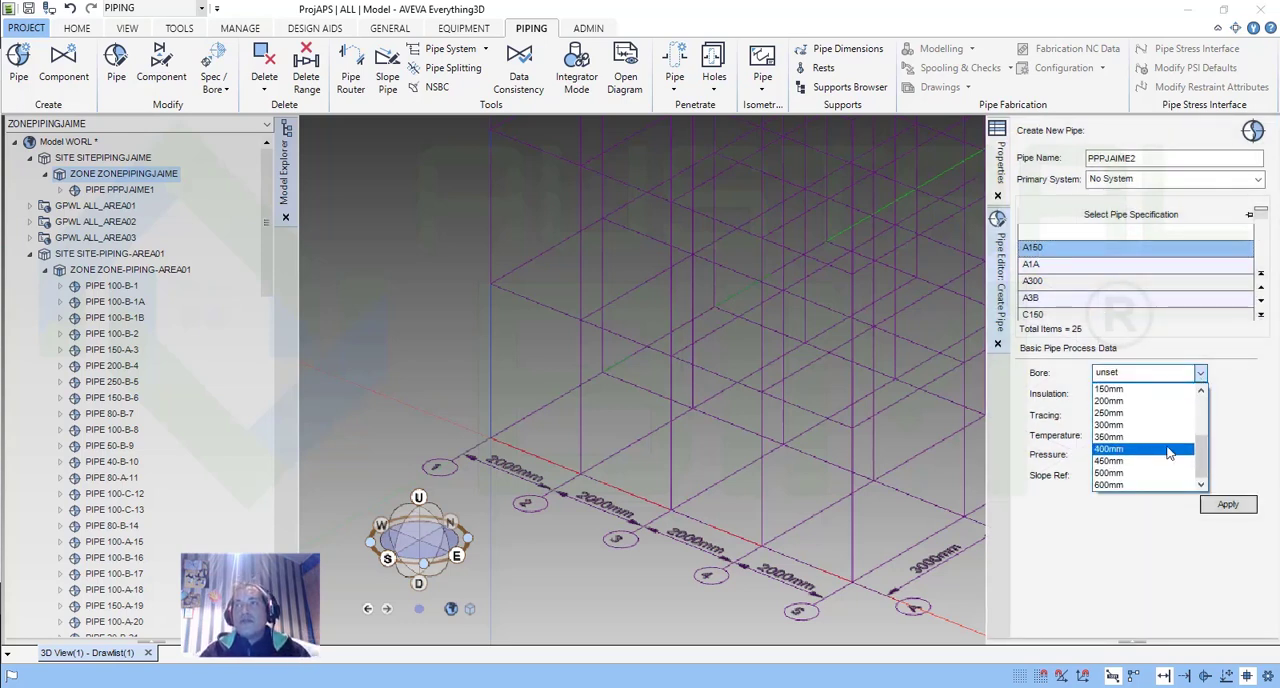
pyautogui.click(1237, 371)
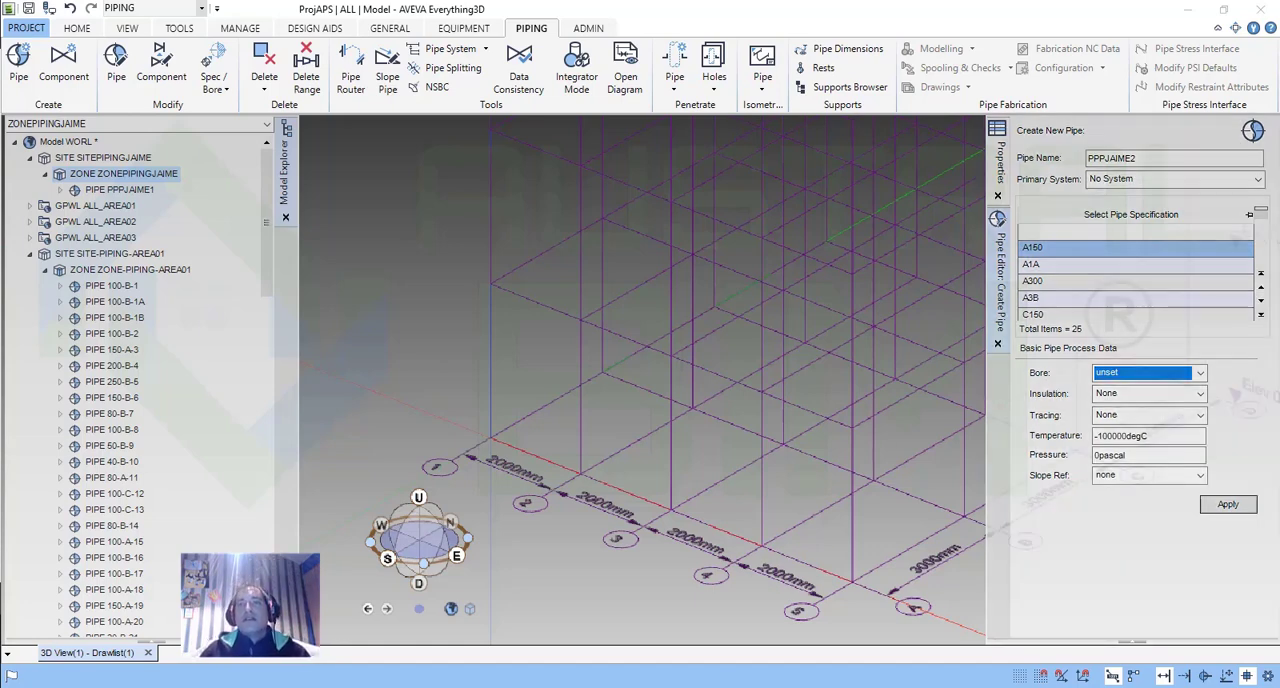
# Switch to the Word document and study the example of a pipe with two branches joined at a tee.
pyautogui.hotkey('alt', 'Tab')
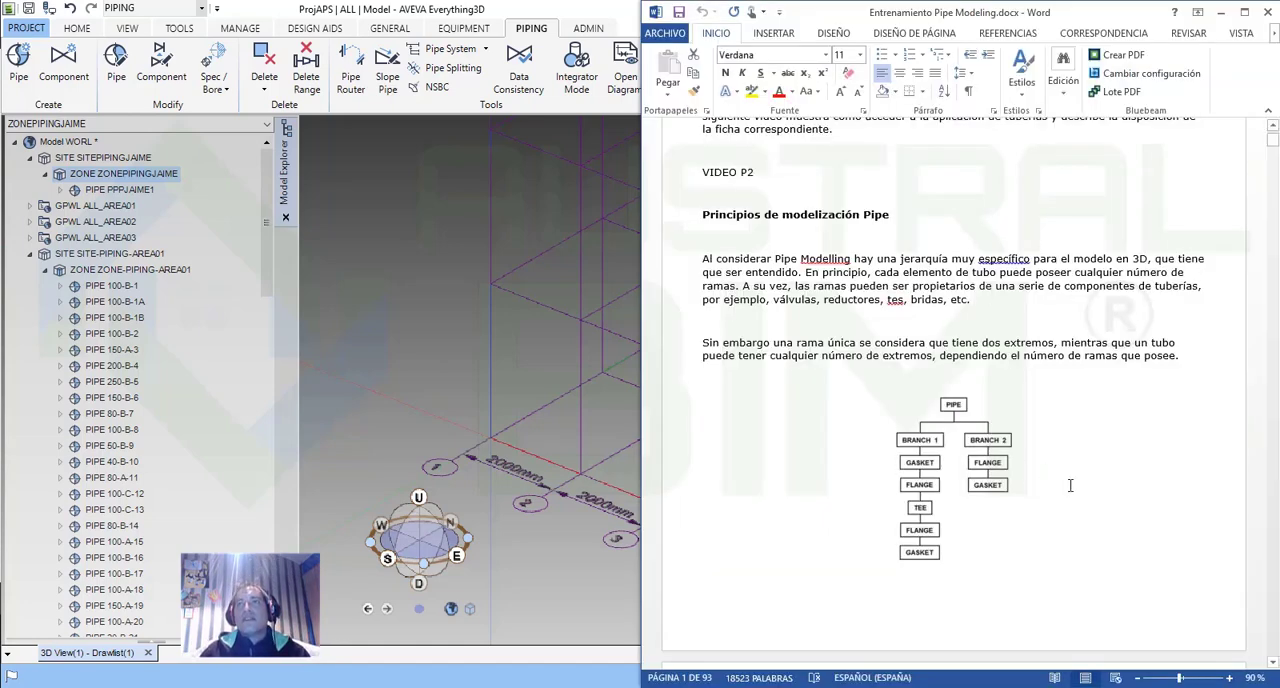
pyautogui.scroll(-8, 1087, 494)
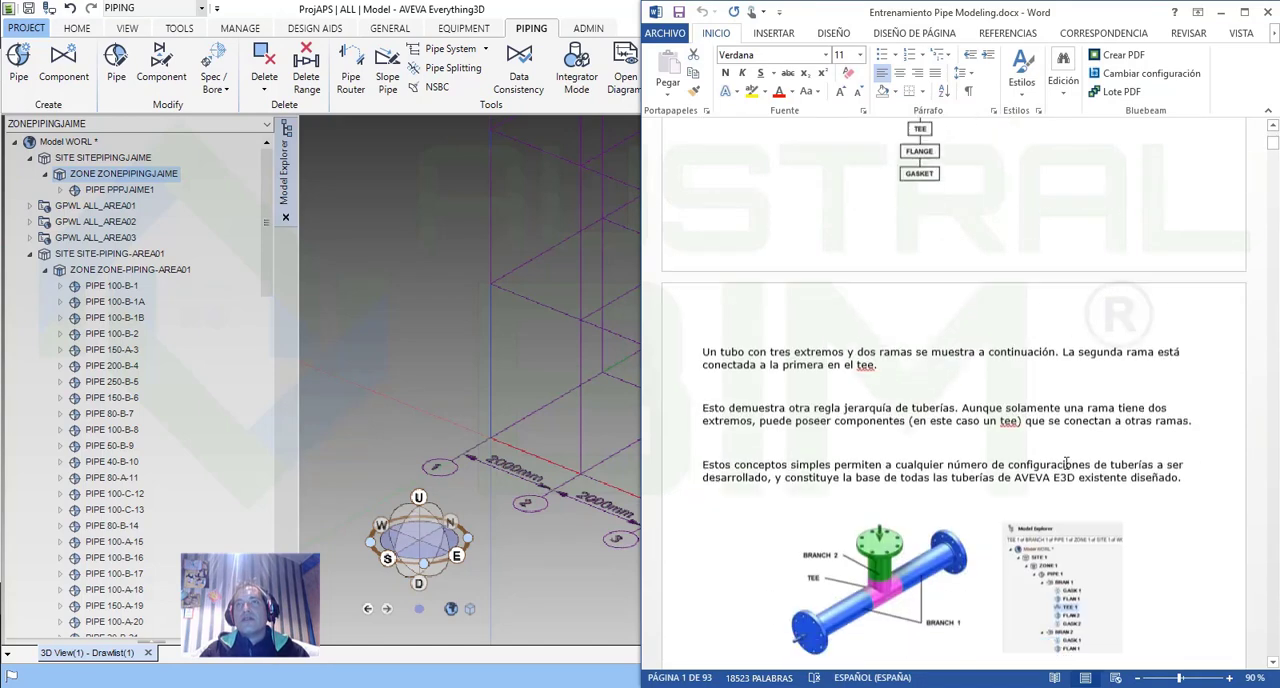
pyautogui.scroll(-4, 1067, 464)
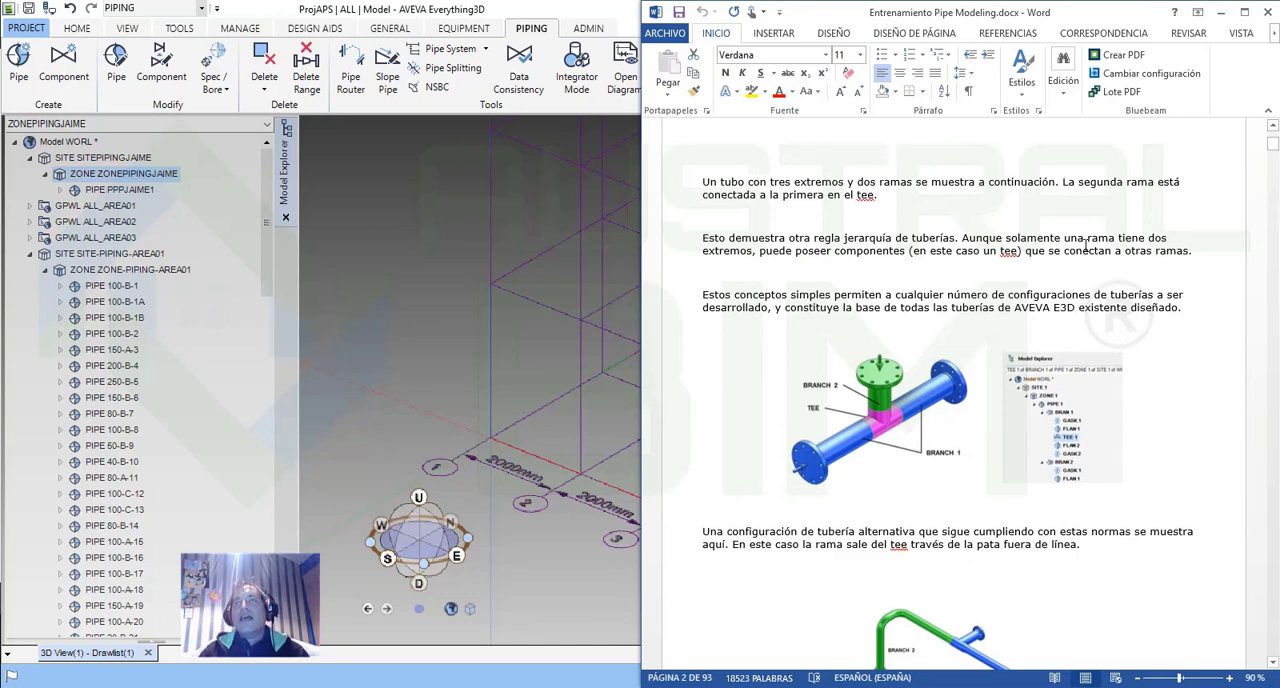
pyautogui.scroll(8, 1030, 384)
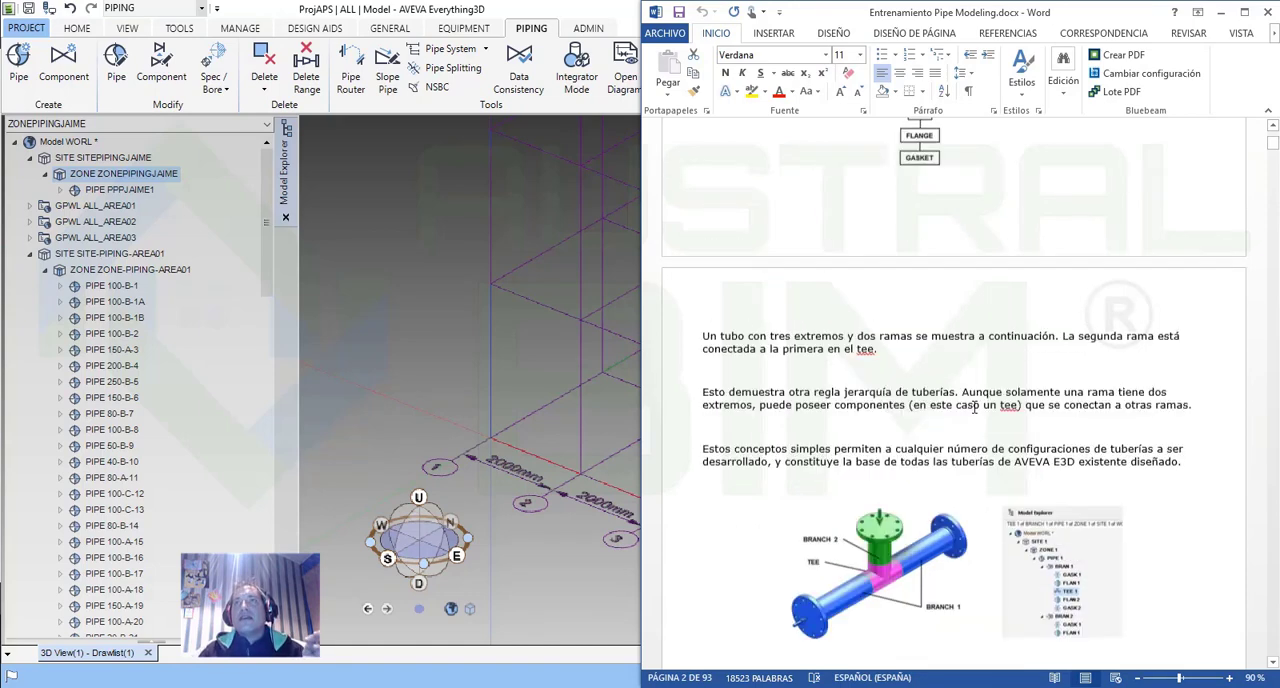
# Expand the first site's existing pipe and pipe 100-B-1 in the model tree to show their branches, and check the bore options.
pyautogui.click(115, 190)
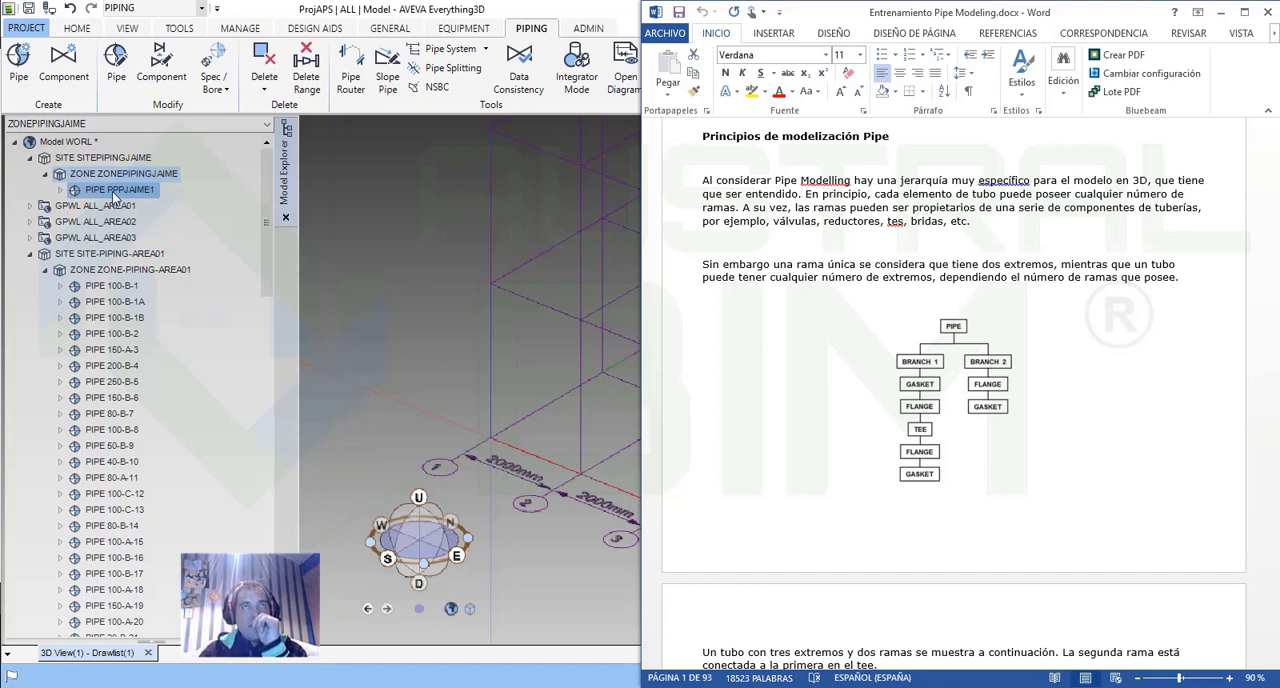
pyautogui.click(60, 191)
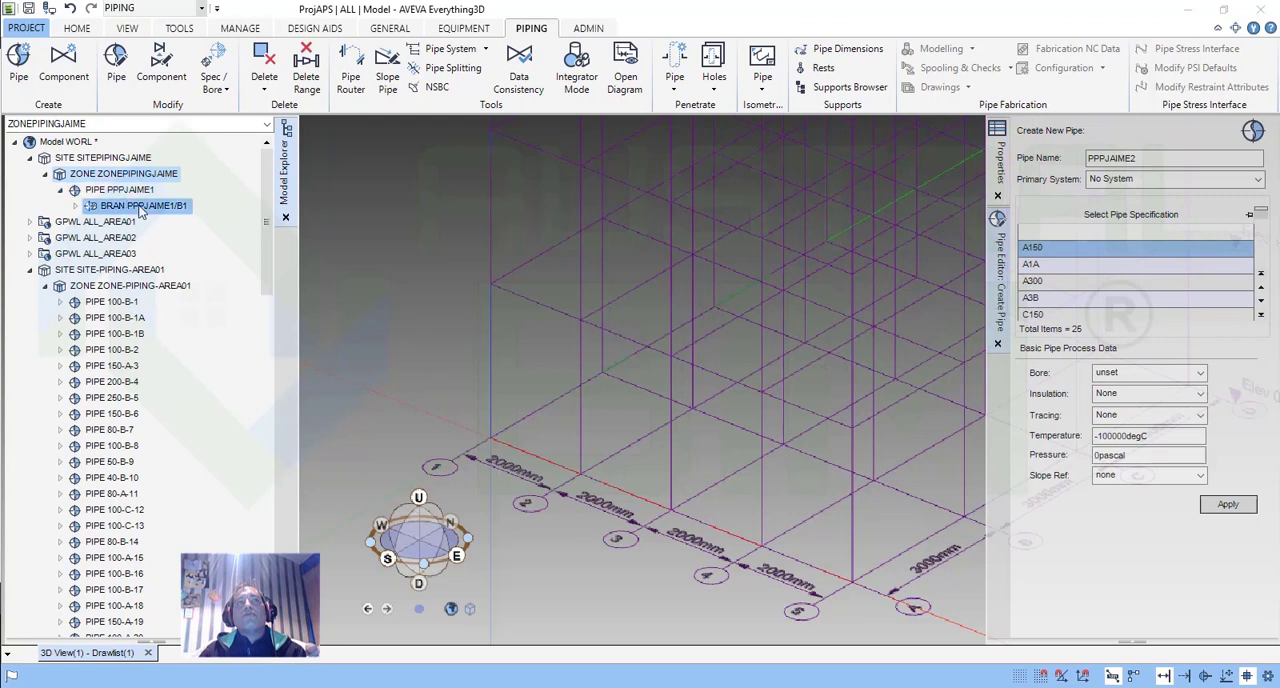
pyautogui.click(60, 301)
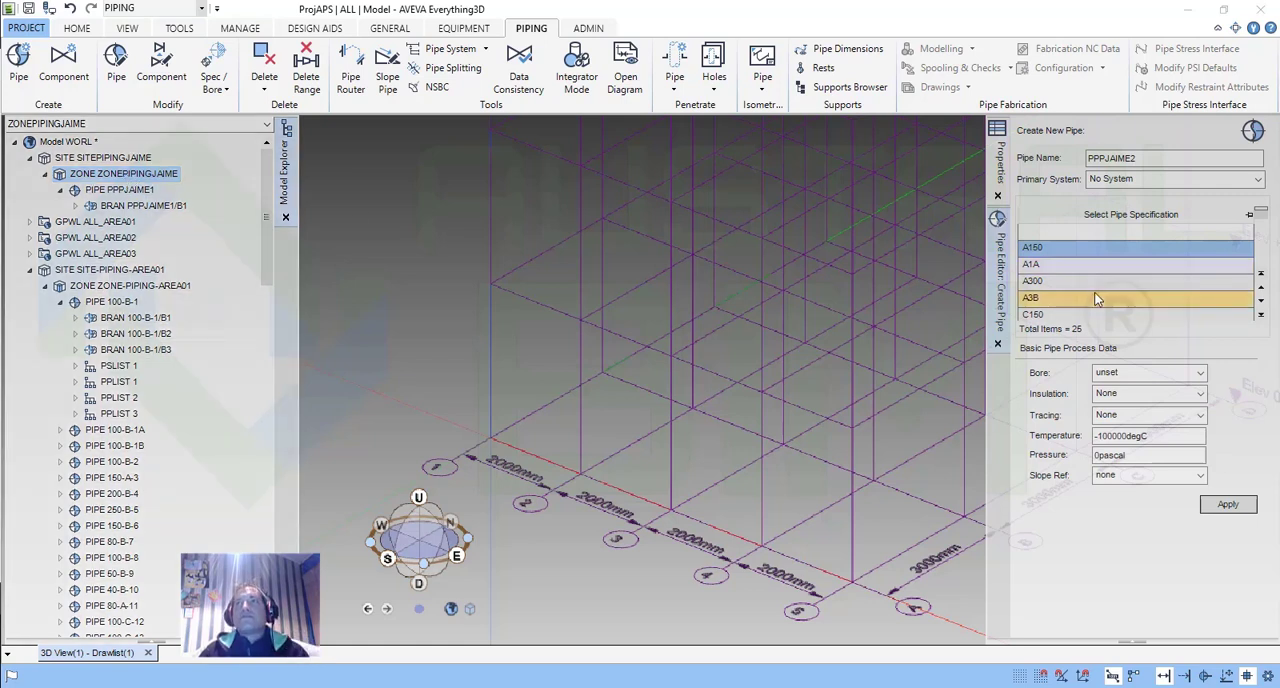
pyautogui.click(1201, 372)
pyautogui.click(1237, 407)
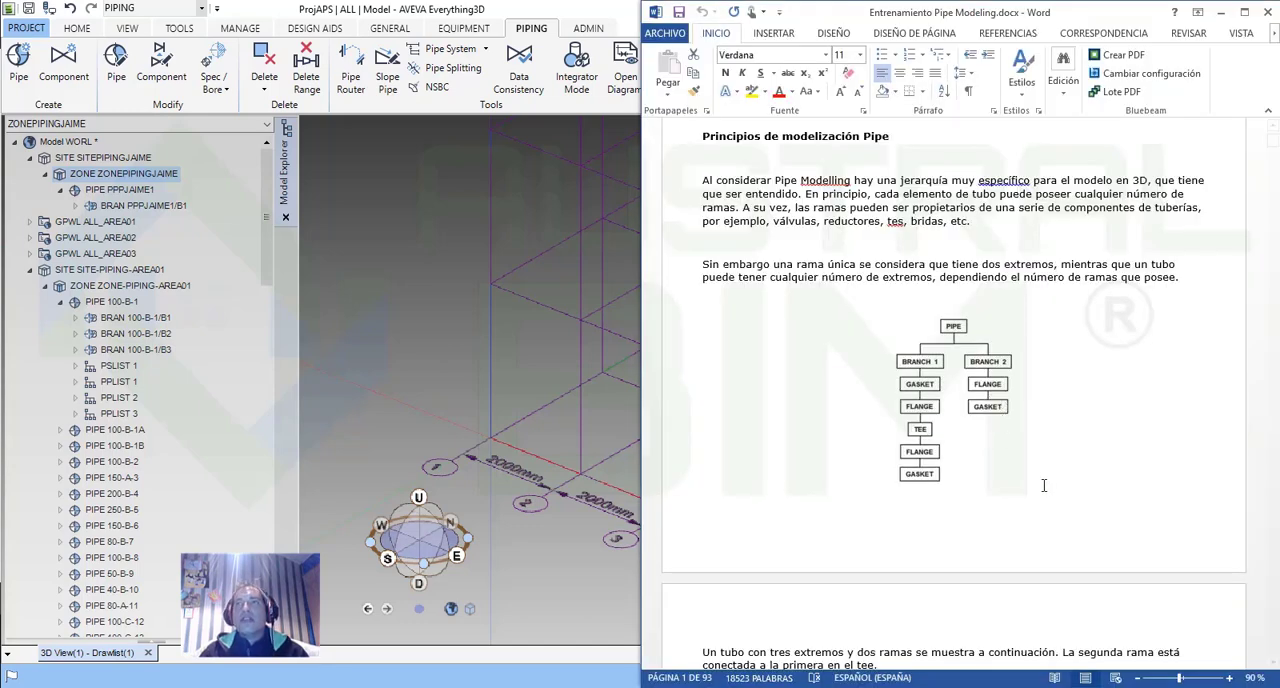
# Read the Word document's sections on tee connections, branch purposes and the A1A, A3B and F1C specifications, and return to AVEVA Everything3D.
pyautogui.scroll(-6, 1043, 485)
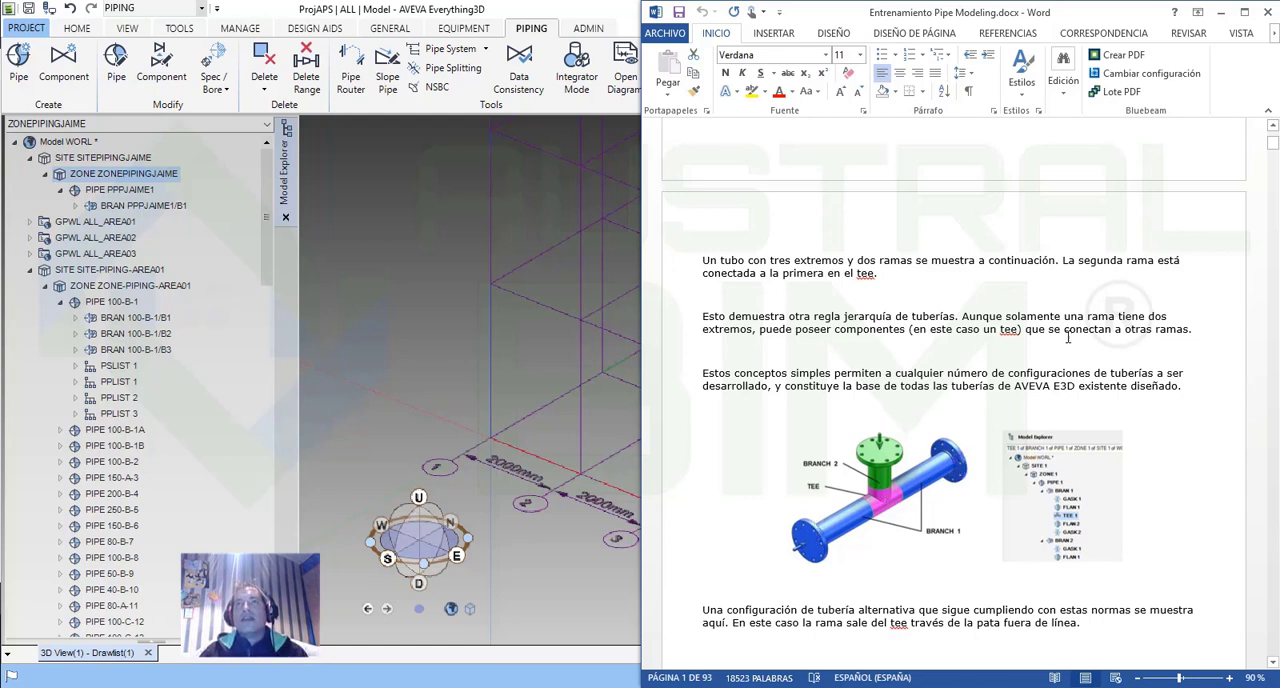
pyautogui.scroll(-3, 1087, 379)
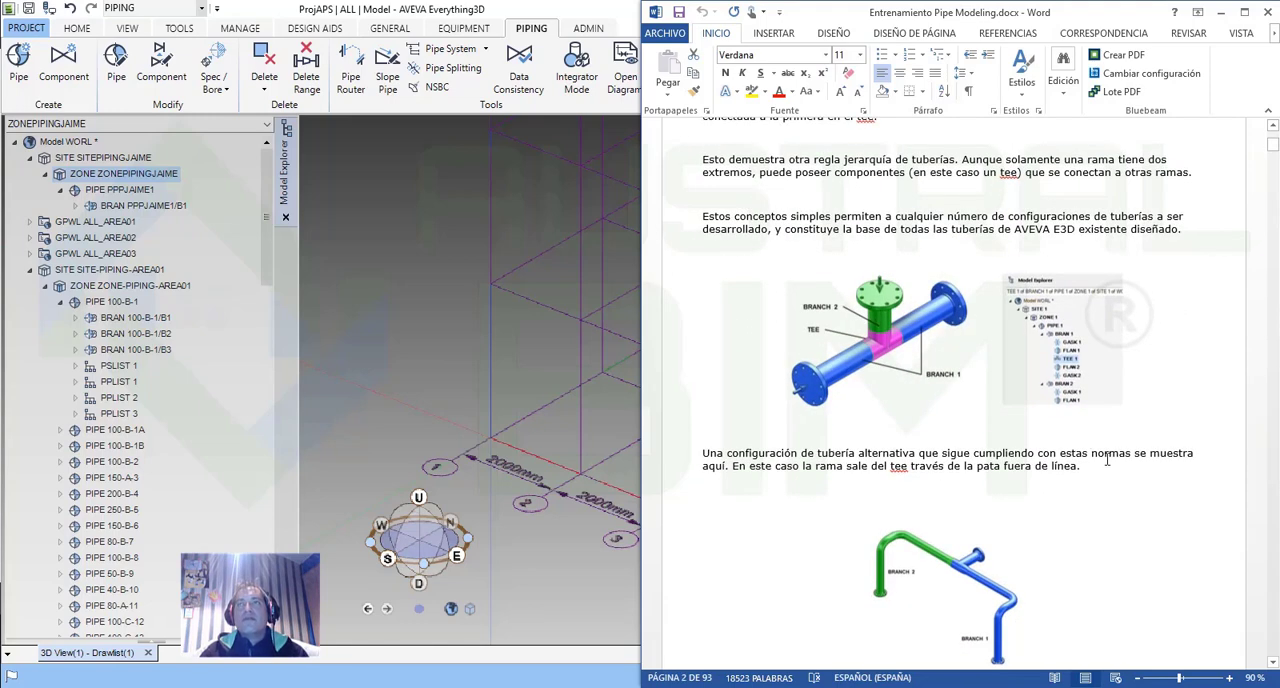
pyautogui.scroll(-3, 1107, 459)
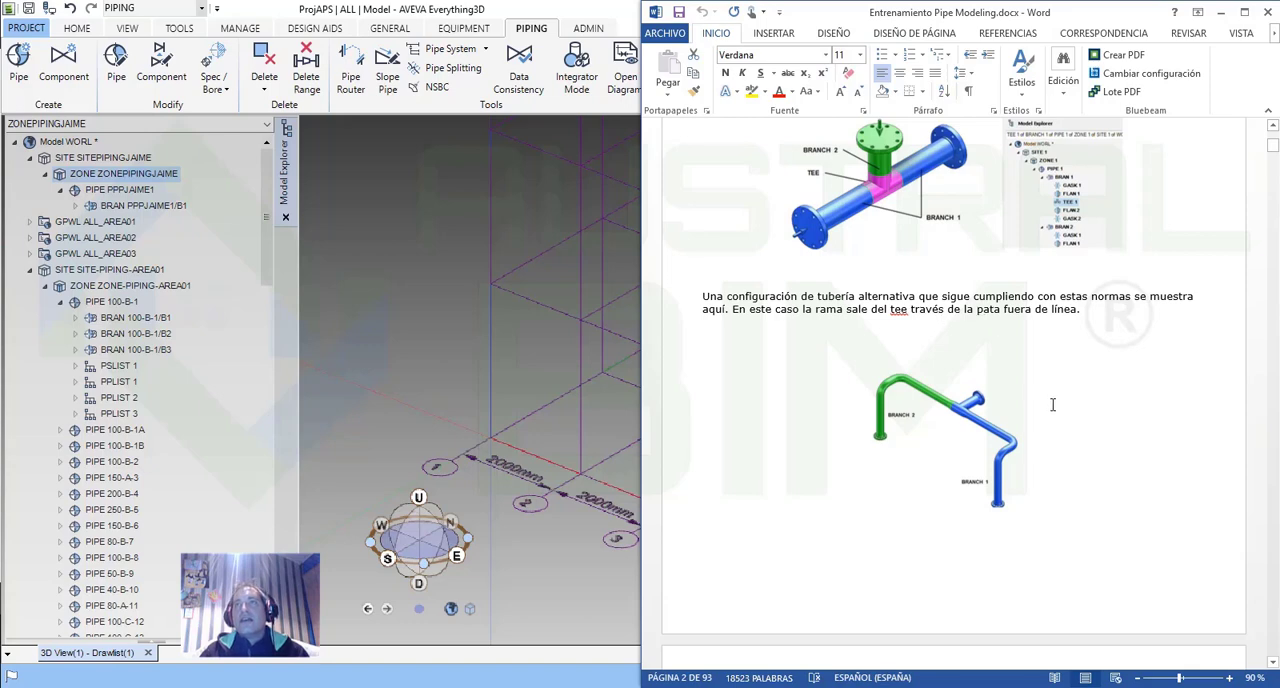
pyautogui.scroll(-8, 1045, 407)
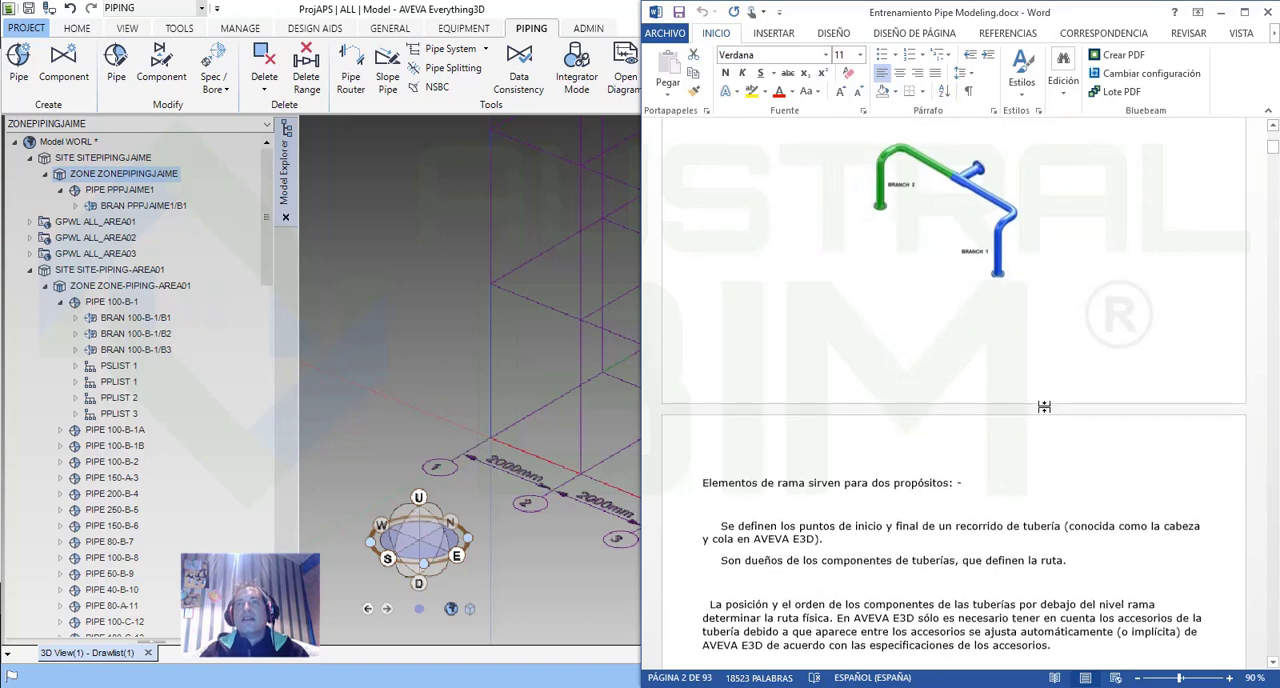
pyautogui.scroll(-2, 1045, 407)
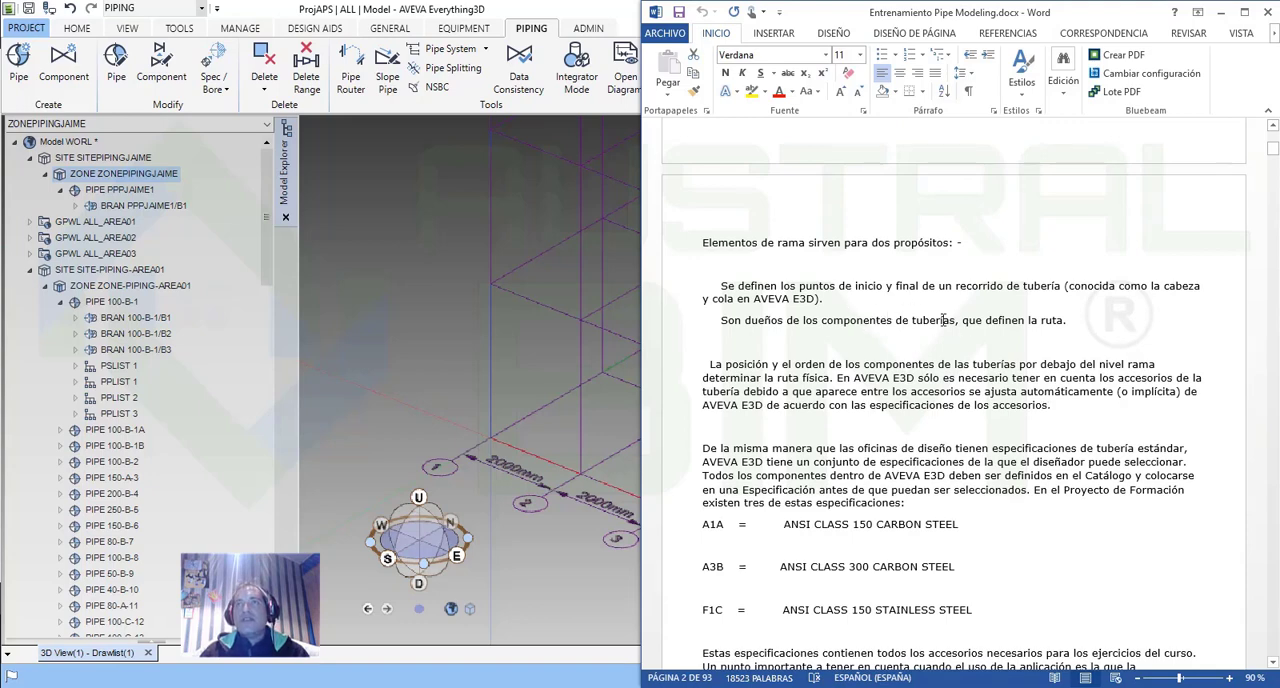
pyautogui.scroll(-2, 943, 320)
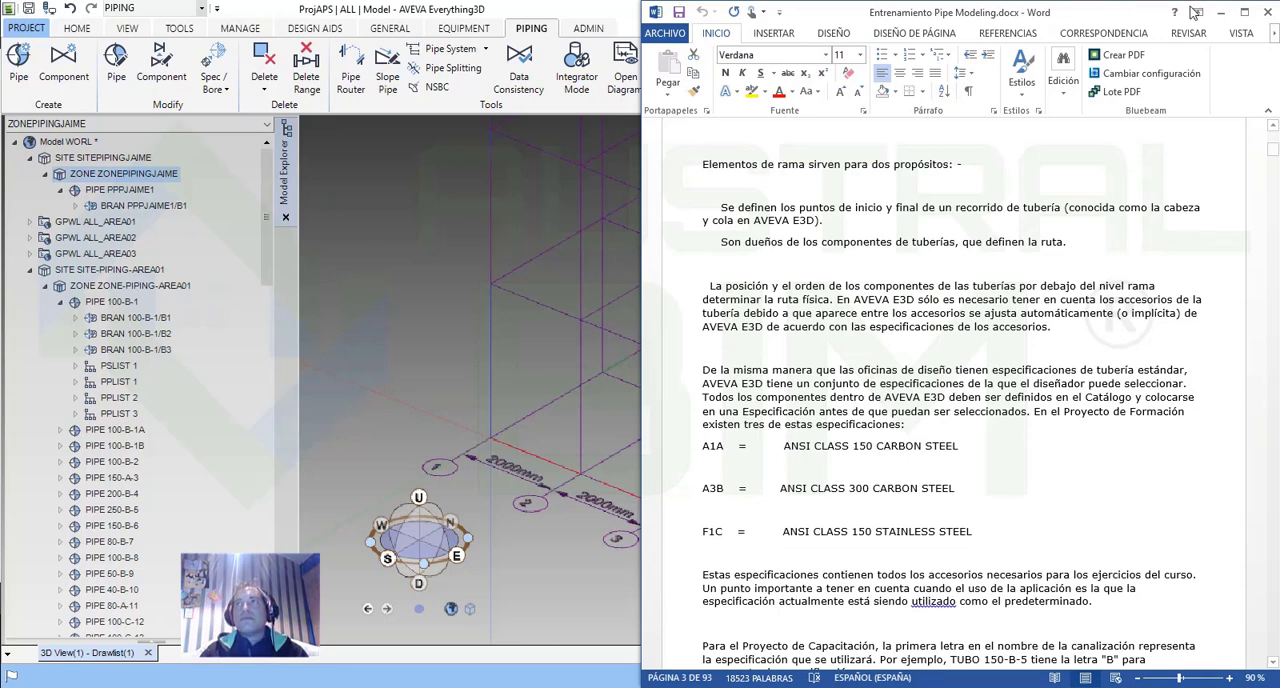
pyautogui.click(1222, 13)
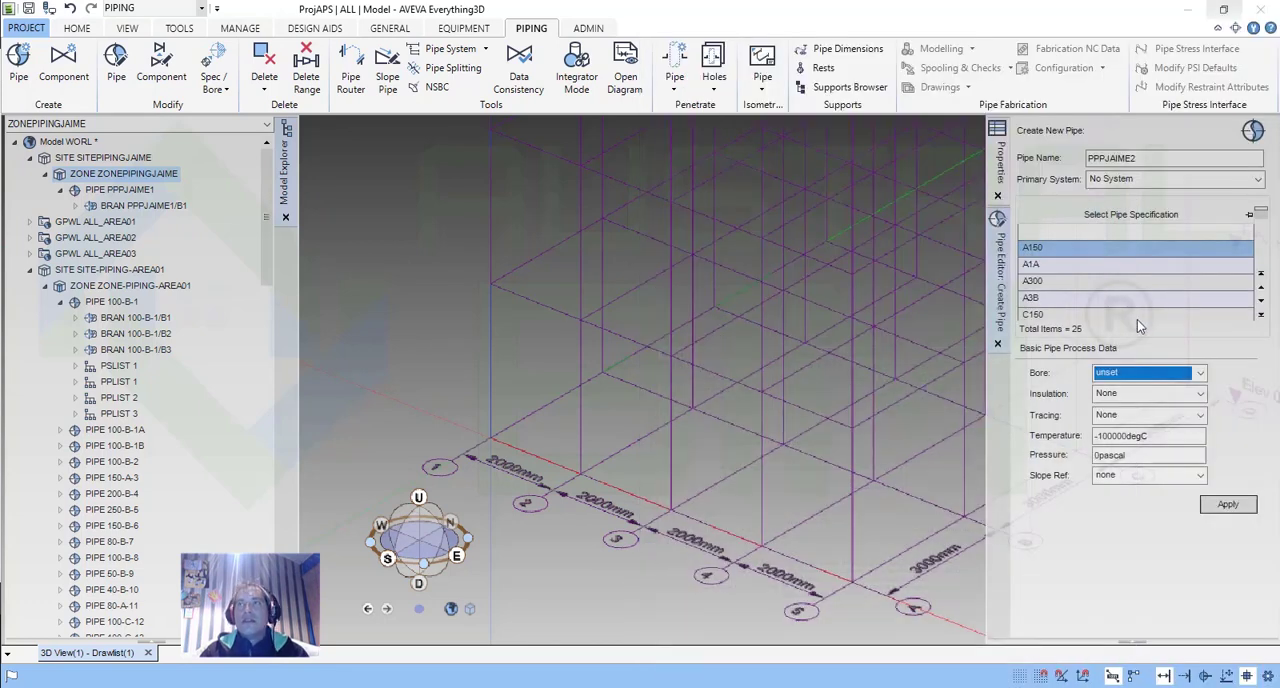
# Review the new pipe's bore sizes from 15 mm to 150 mm, keeping the bore unset.
pyautogui.click(1199, 373)
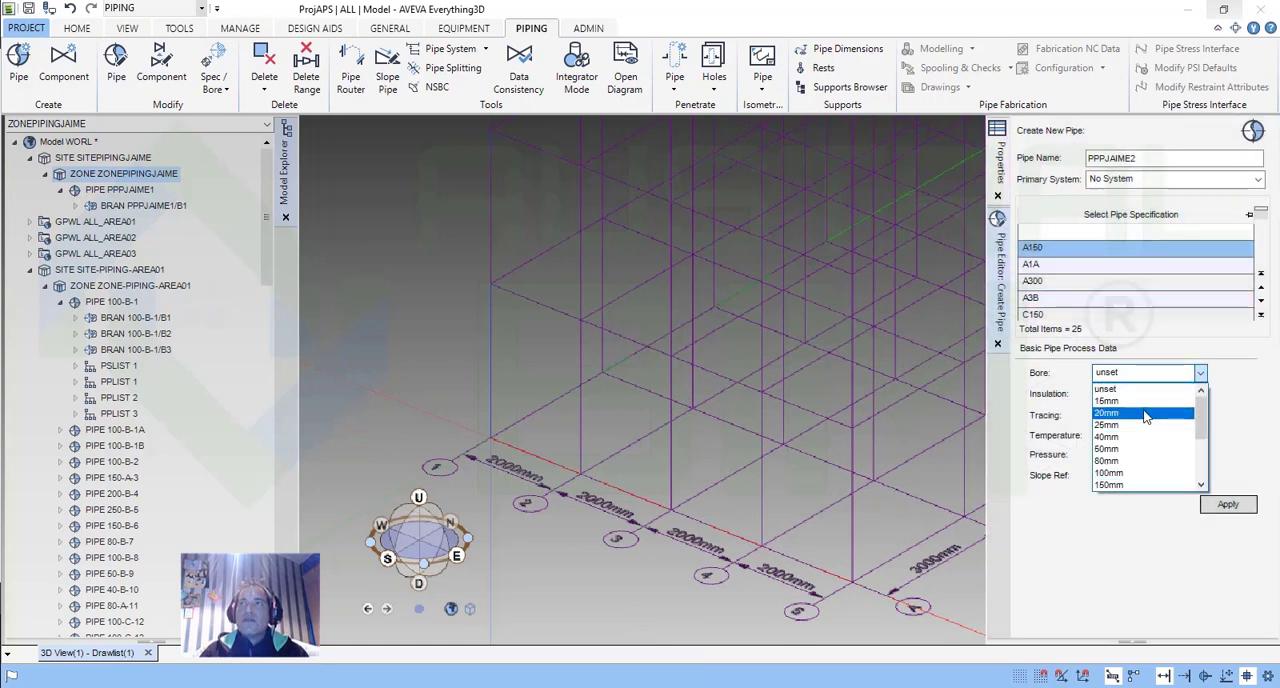
pyautogui.click(1075, 546)
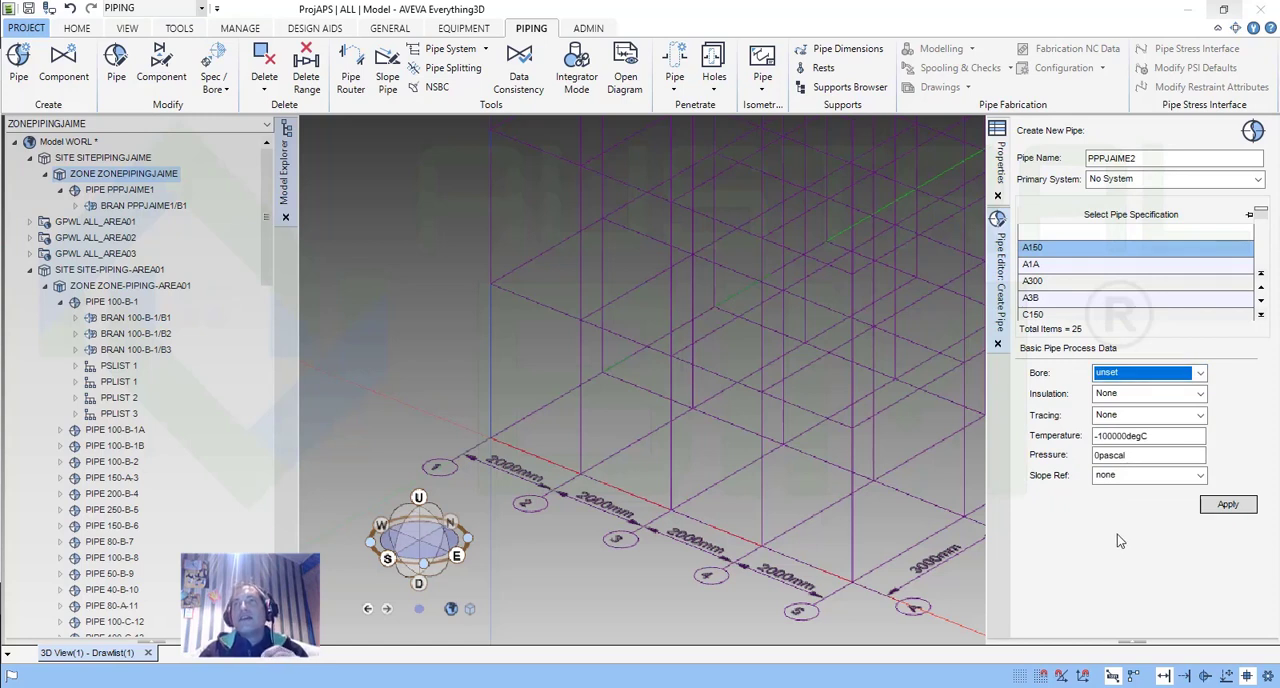
pyautogui.click(1145, 372)
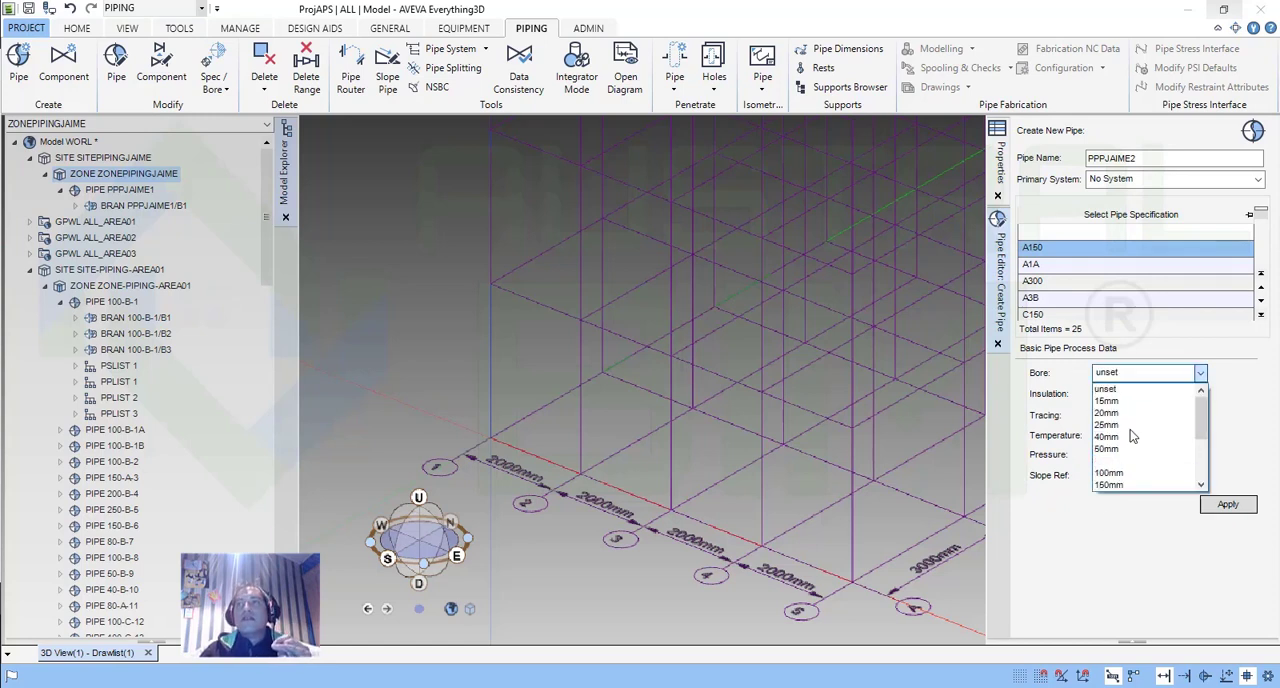
pyautogui.click(1121, 538)
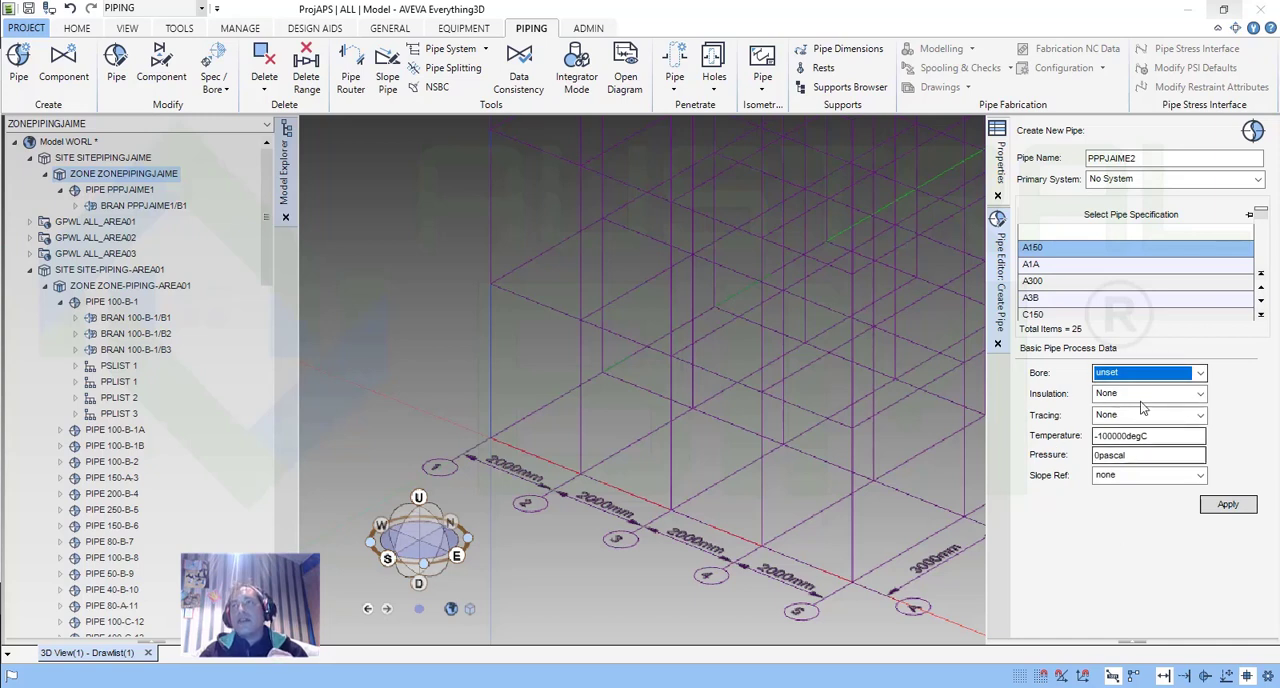
# Review the new pipe's insulation, tracing and pressure fields, keeping insulation and tracing at None.
pyautogui.click(1200, 395)
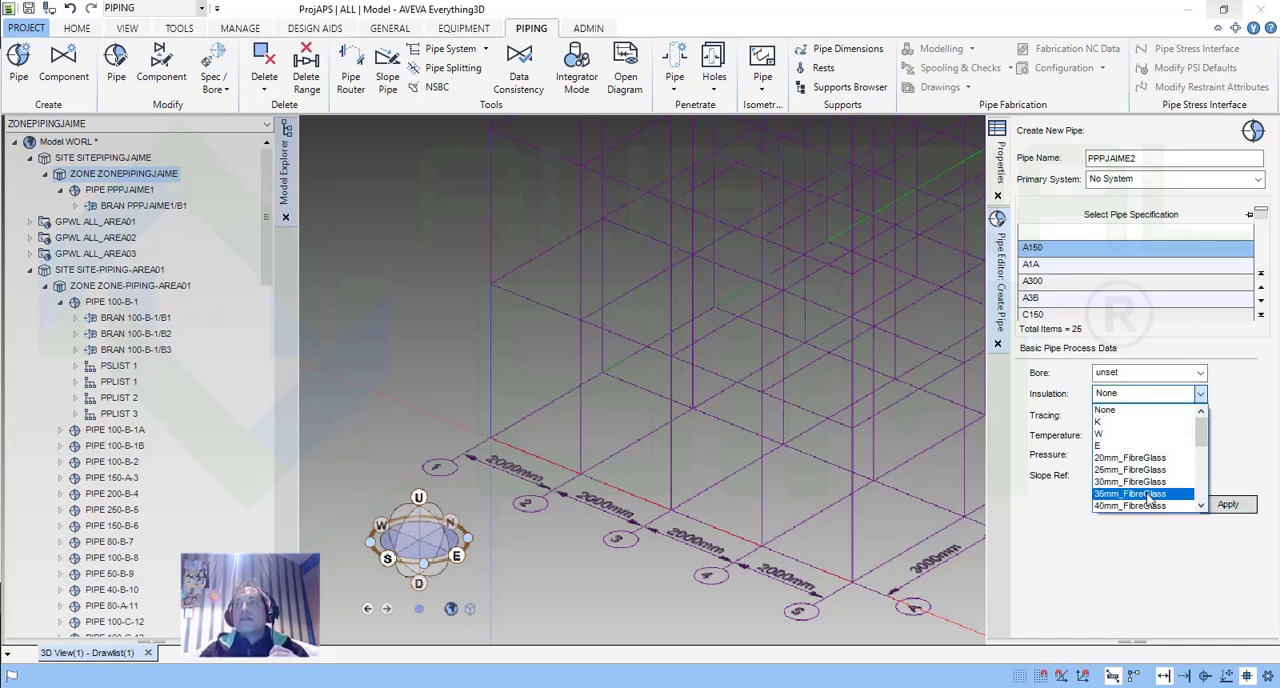
pyautogui.click(1114, 413)
pyautogui.click(1147, 418)
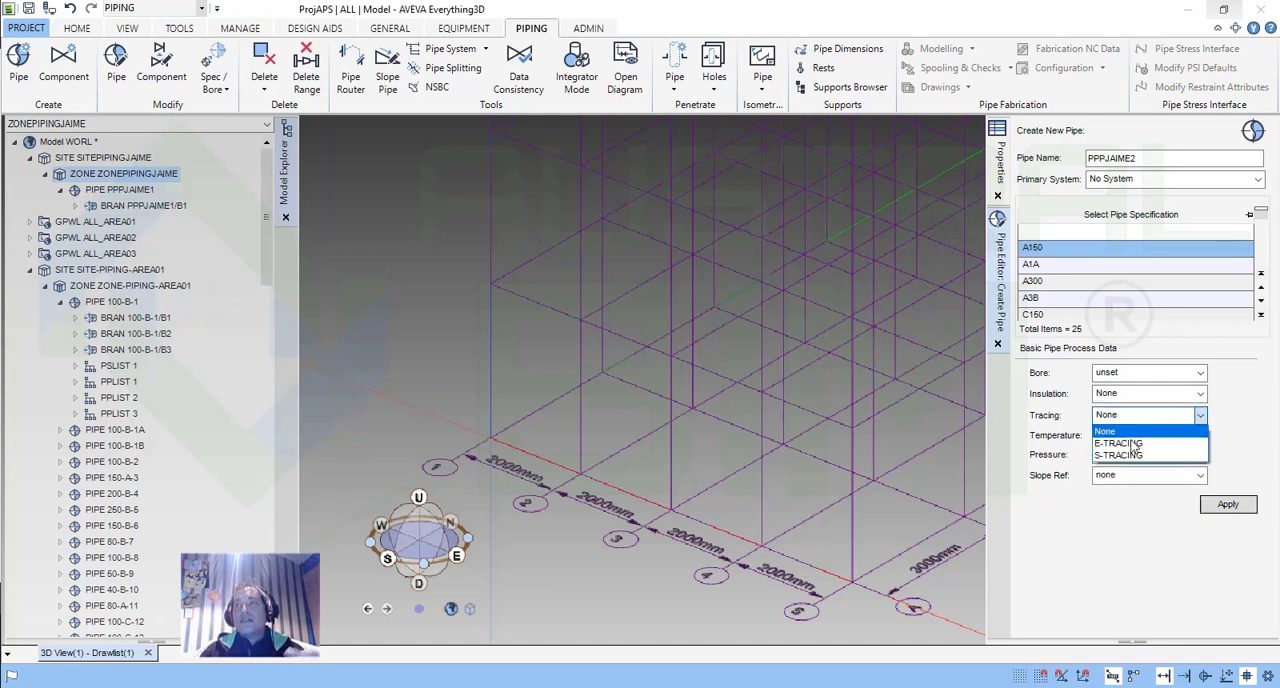
pyautogui.click(1170, 434)
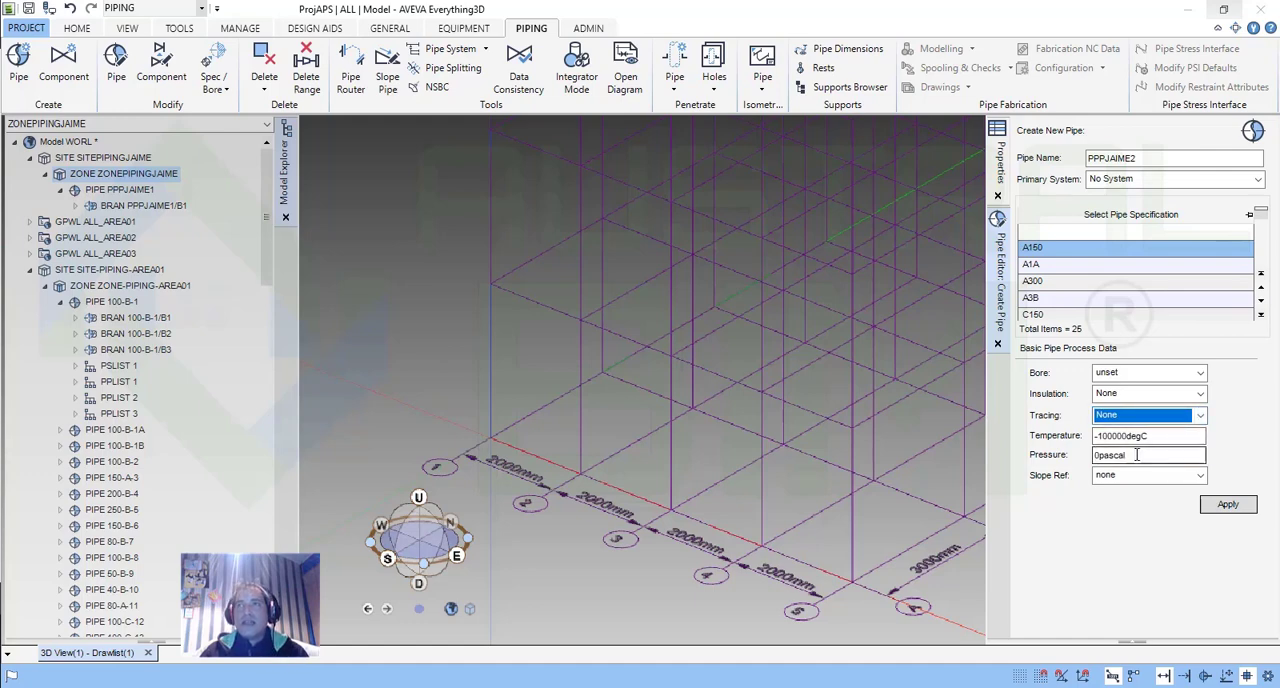
pyautogui.moveTo(1130, 455); pyautogui.dragTo(1099, 455)
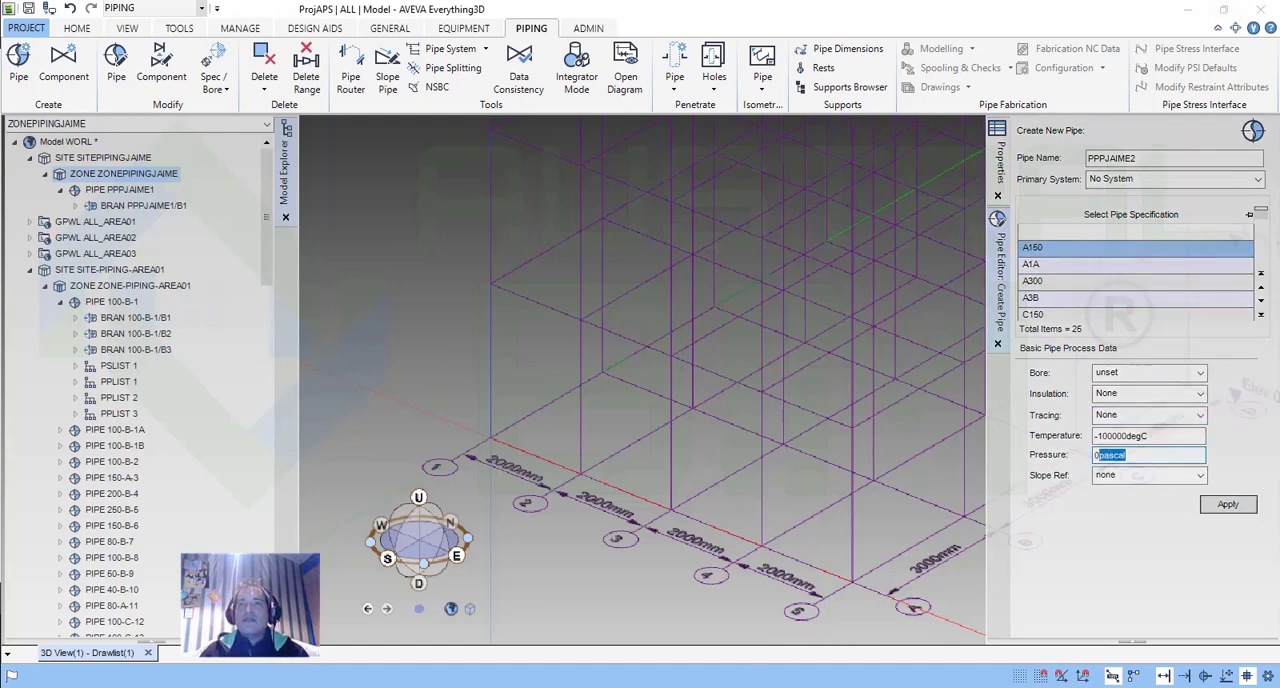
# Read the specification section in the Word document, and browse the AVEVA PDMS training folders and pipework modeling videos in File Explorer.
pyautogui.click(860, 687)
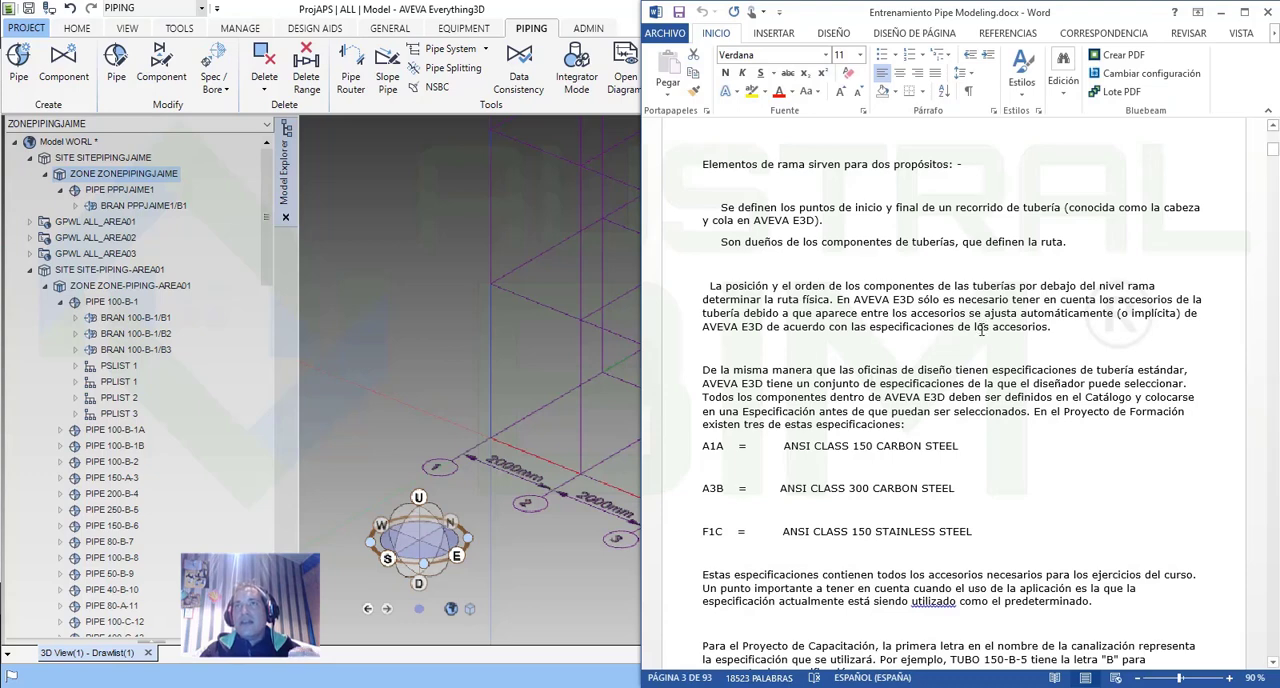
pyautogui.scroll(-3, 993, 433)
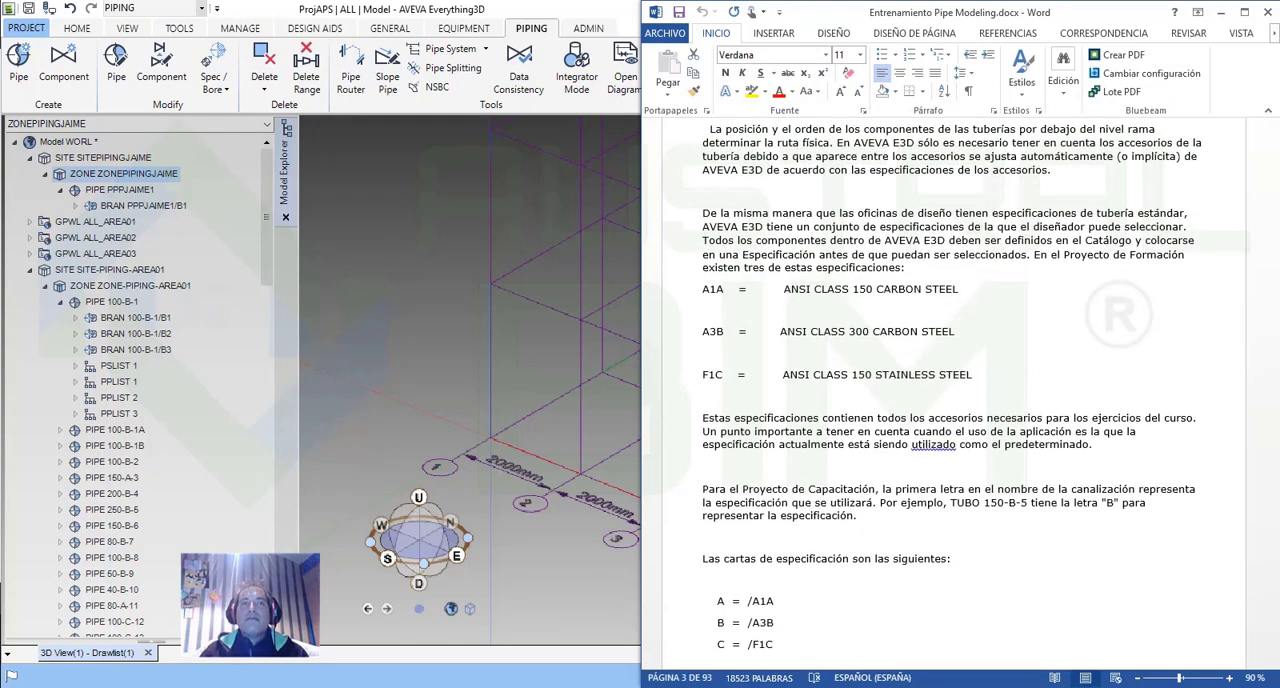
pyautogui.click(340, 687)
pyautogui.click(614, 625)
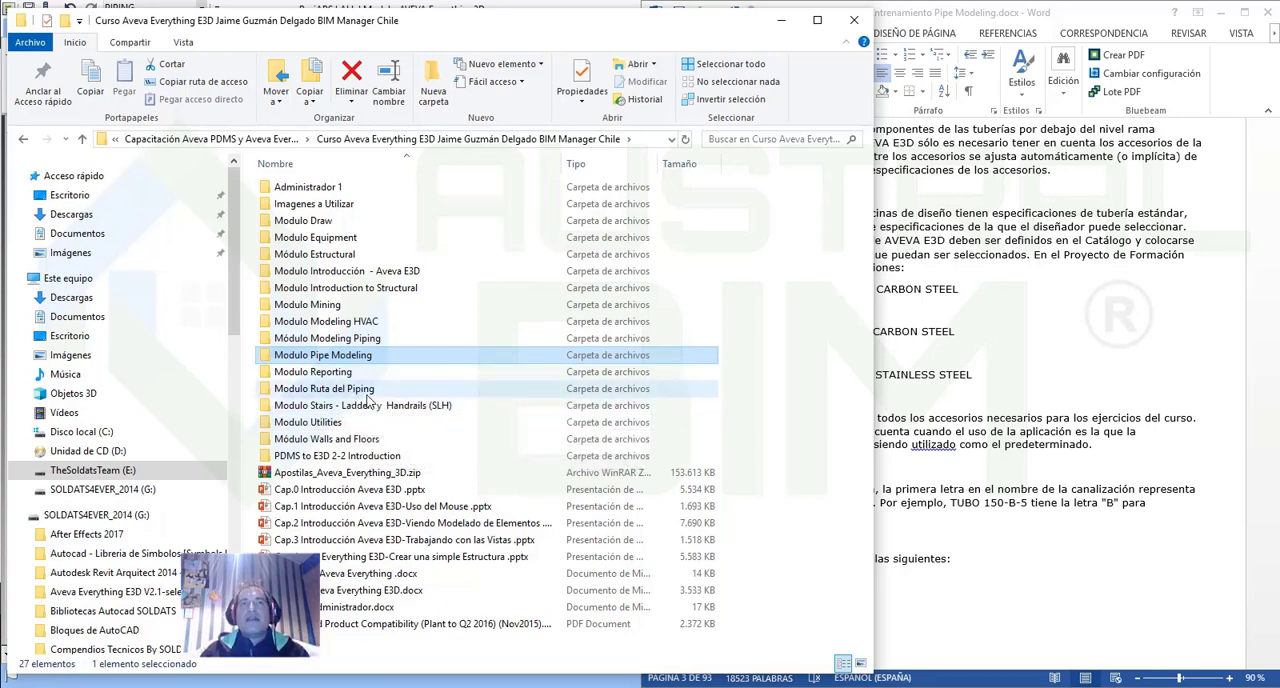
pyautogui.click(198, 145)
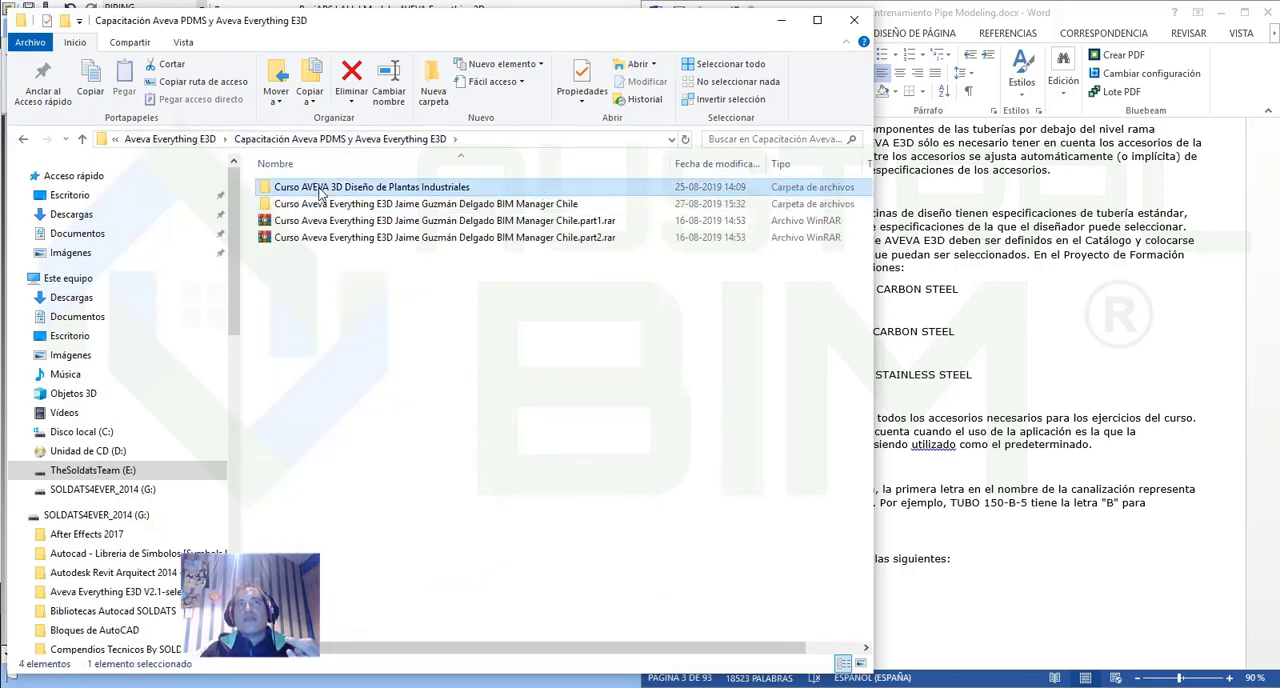
pyautogui.doubleClick(322, 190)
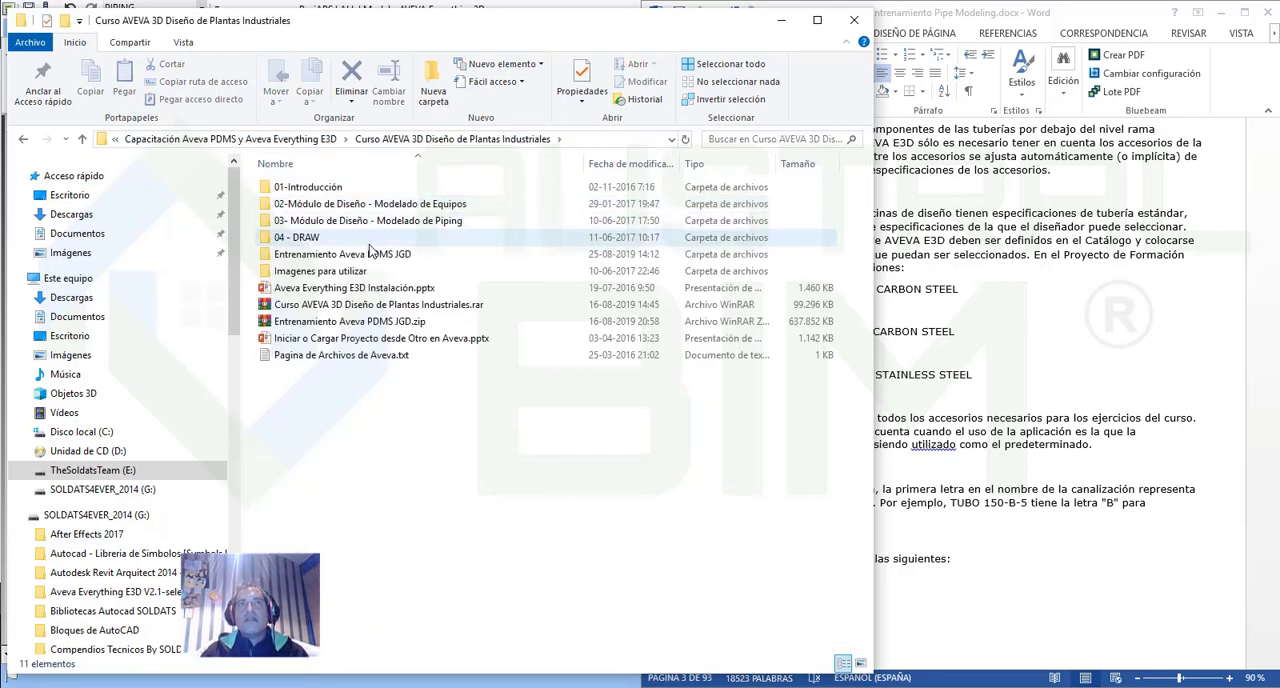
pyautogui.doubleClick(376, 255)
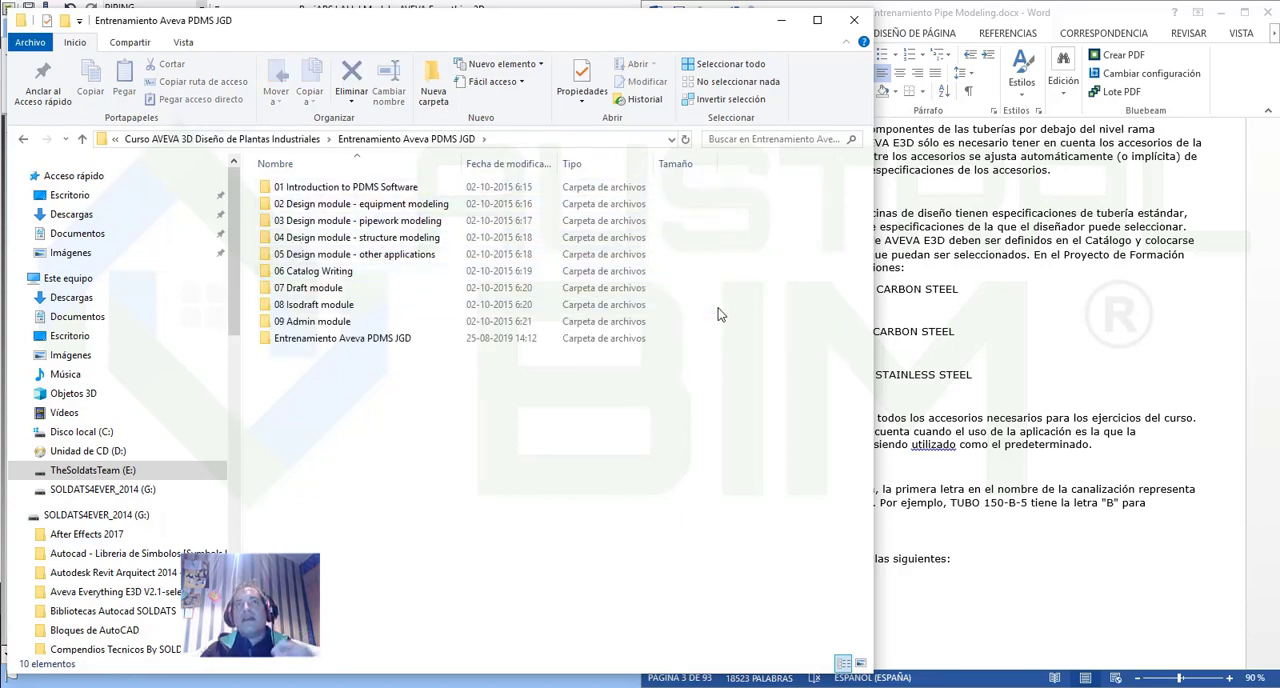
pyautogui.click(781, 20)
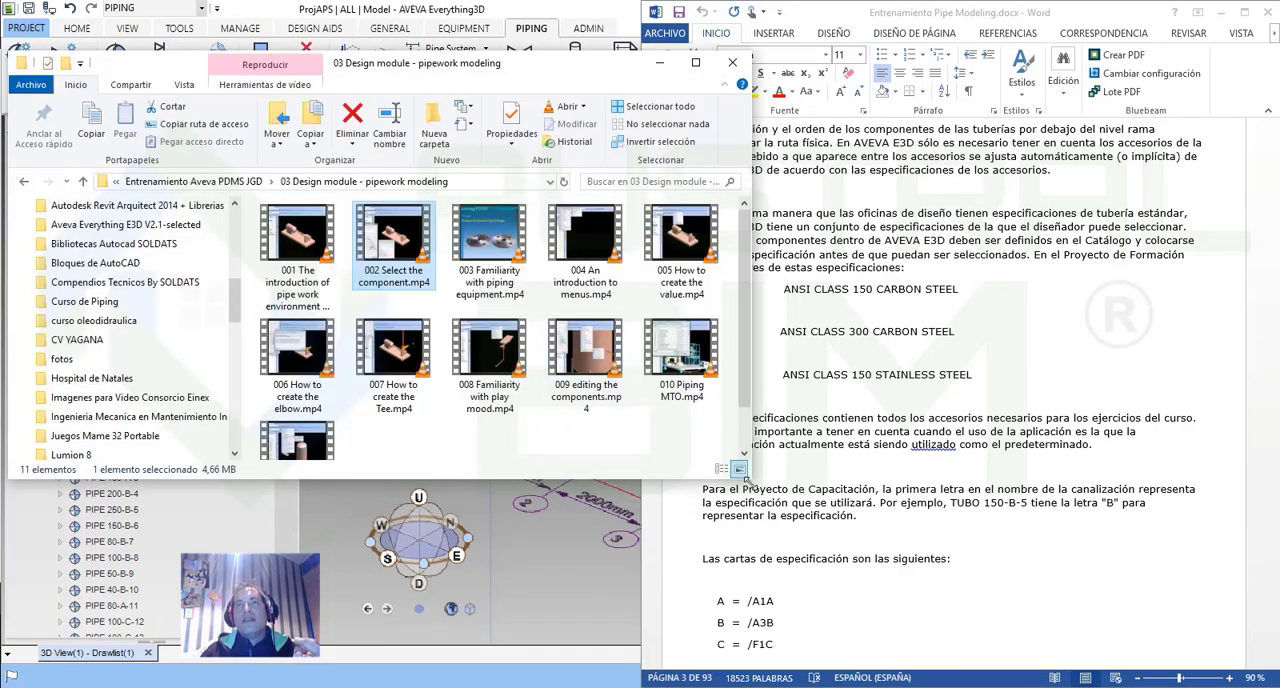
pyautogui.moveTo(744, 480); pyautogui.dragTo(806, 570)
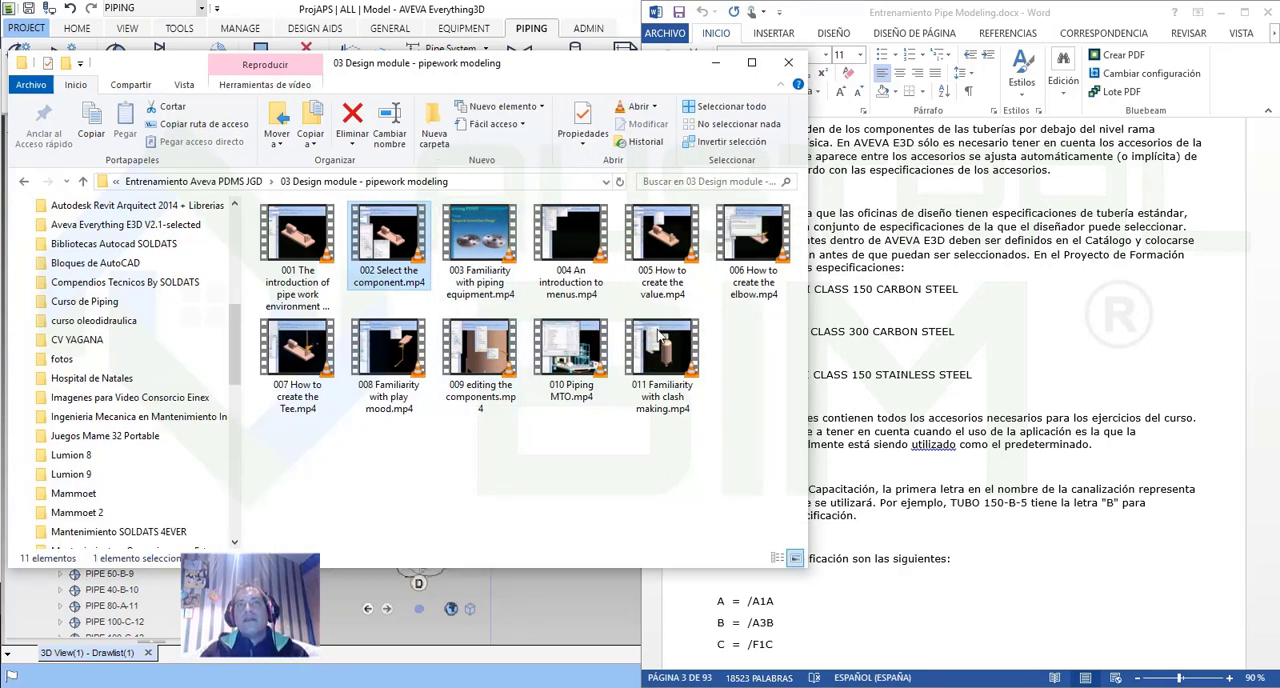
pyautogui.click(715, 63)
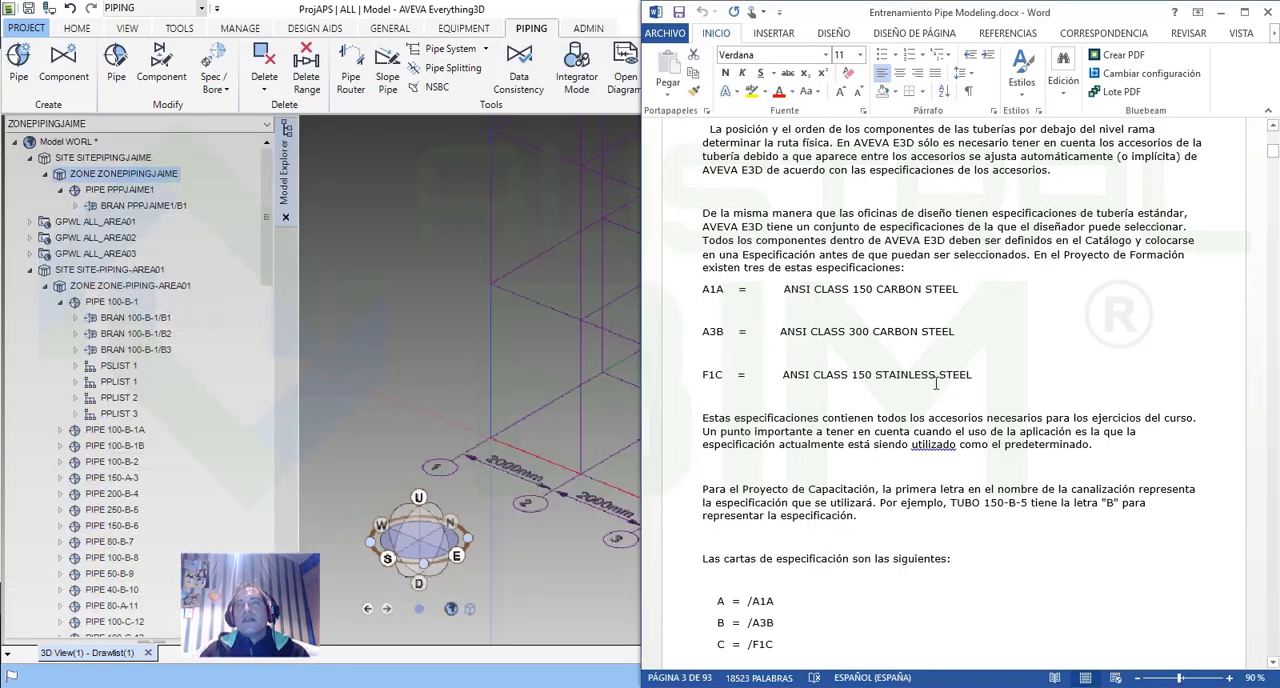
# Read the Word document's section on the Create Pipe form, covering its name, system, specification and basic process data.
pyautogui.scroll(-10, 922, 490)
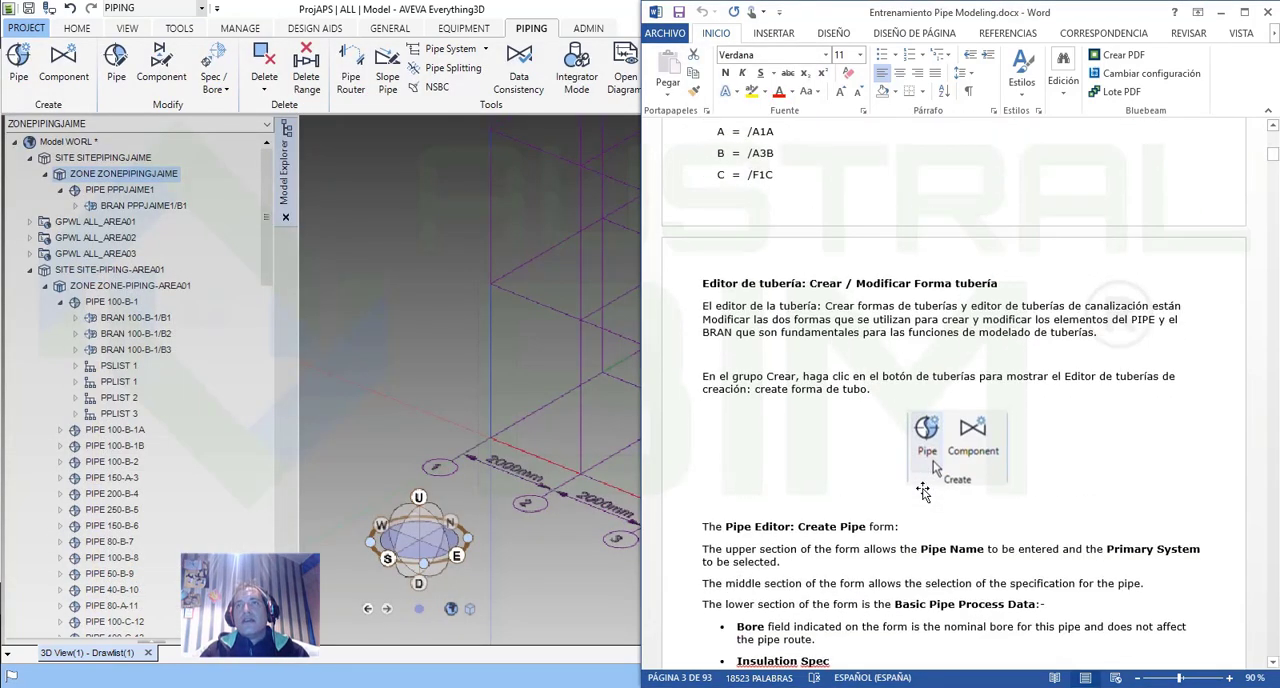
pyautogui.scroll(-2, 922, 490)
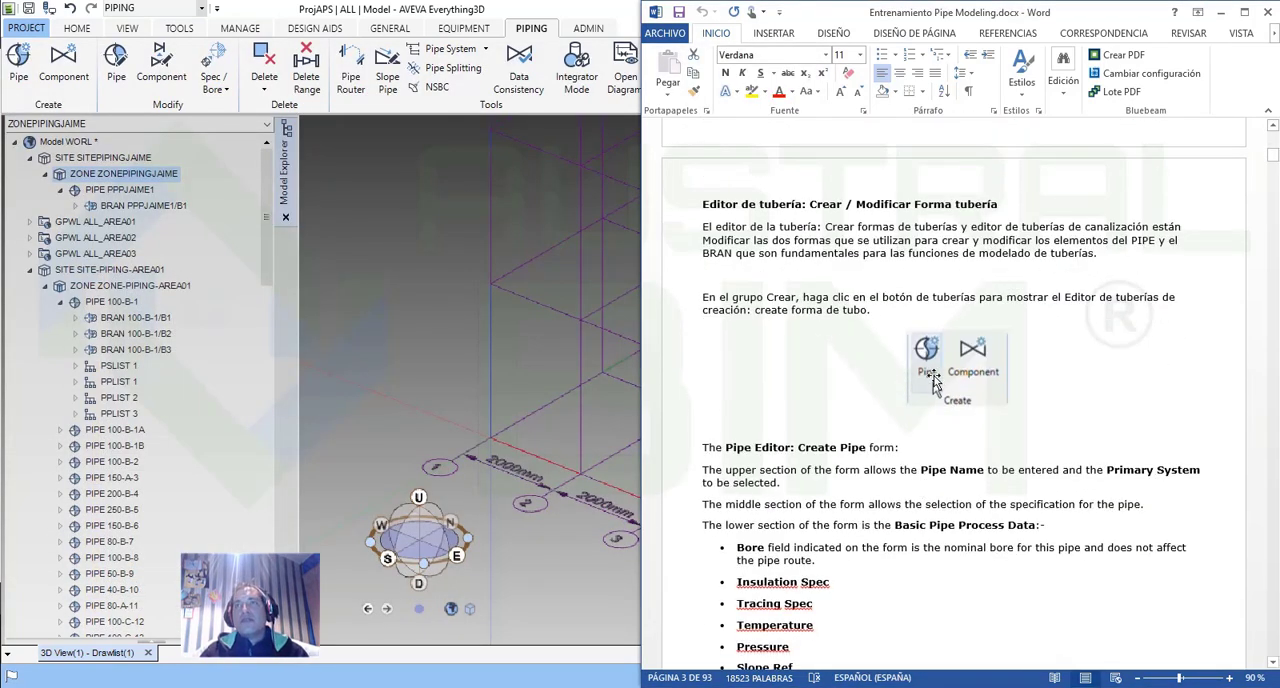
pyautogui.scroll(-5, 947, 437)
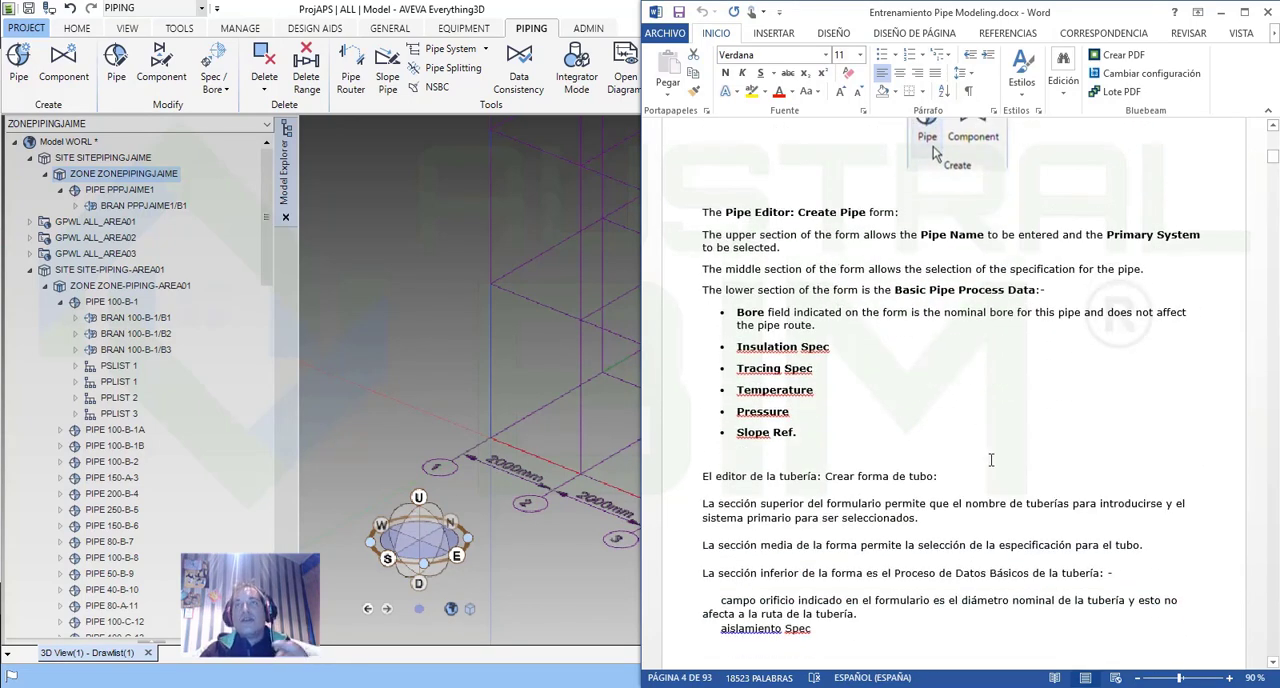
pyautogui.scroll(-2, 991, 458)
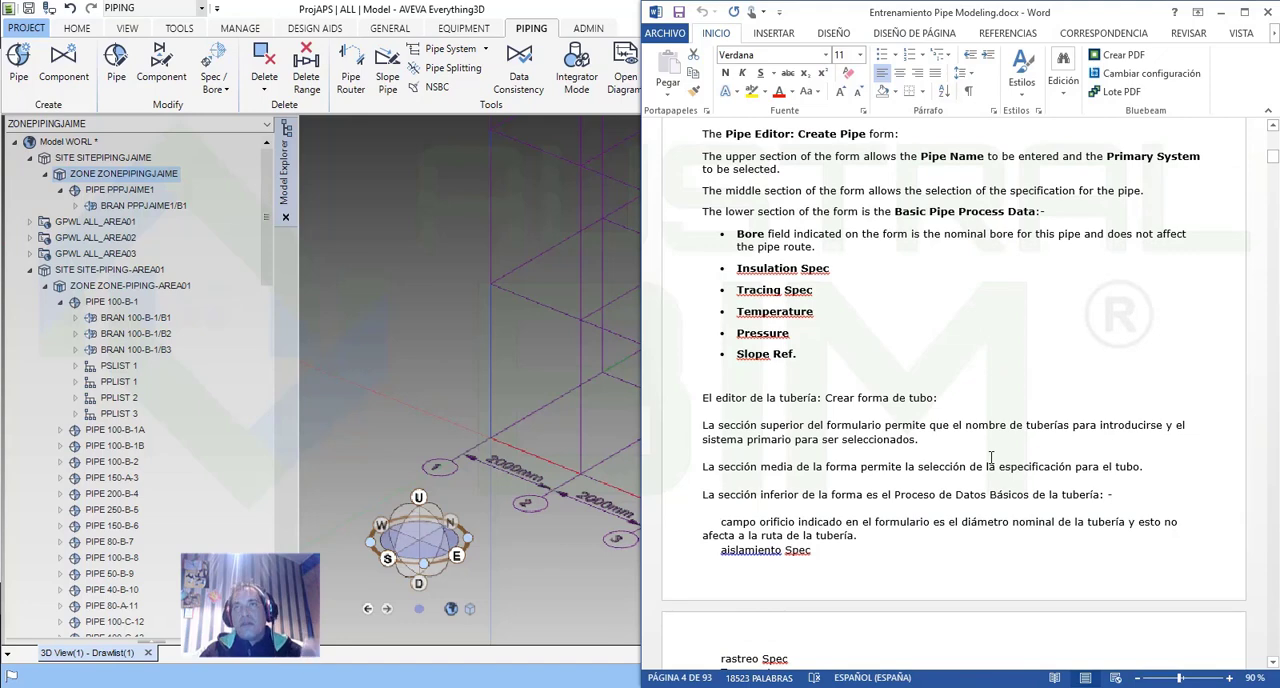
pyautogui.scroll(-2, 991, 458)
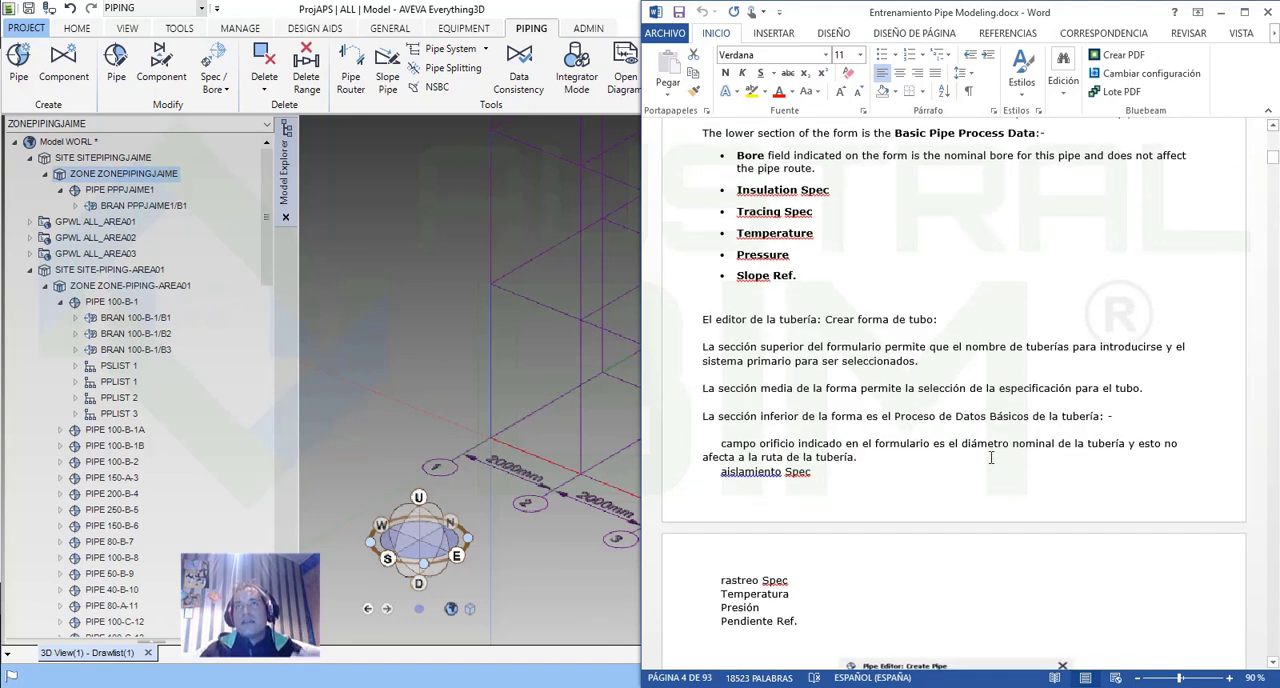
pyautogui.scroll(-8, 991, 458)
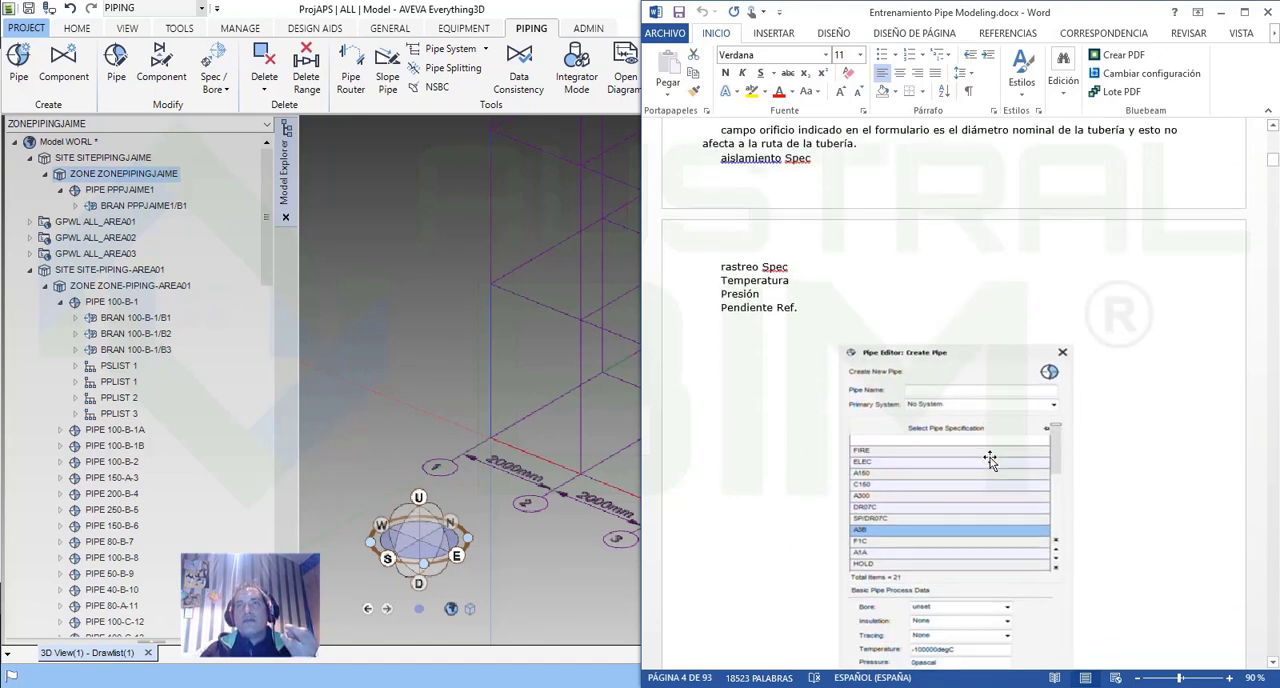
pyautogui.scroll(-6, 989, 458)
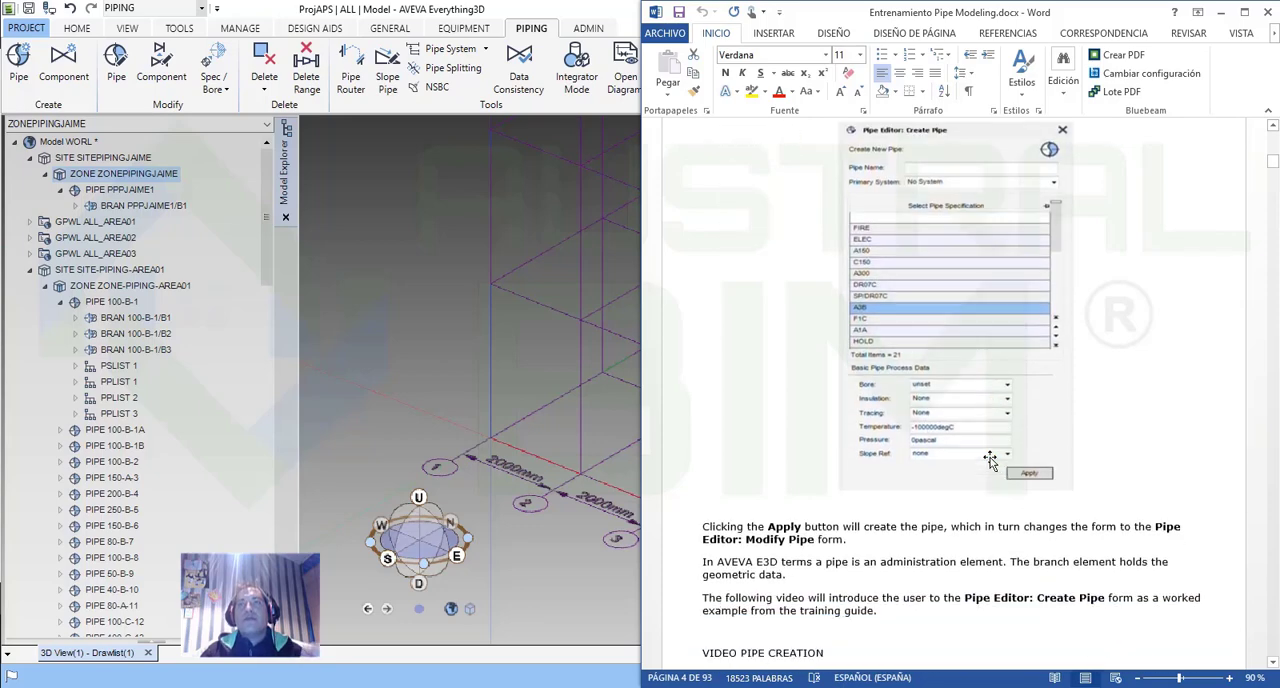
pyautogui.scroll(-4, 991, 458)
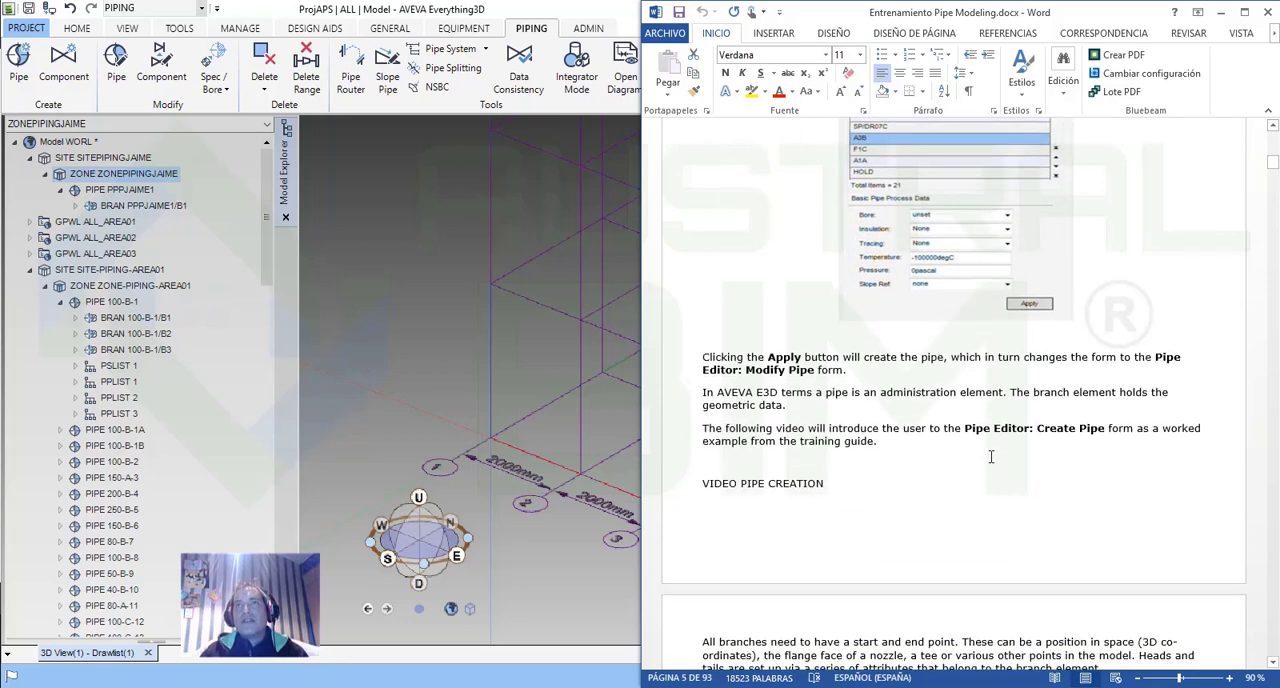
# Study the Word document's branch head and tail diagram, their attributes, and the example of the Modify Pipe form.
pyautogui.scroll(-12, 991, 458)
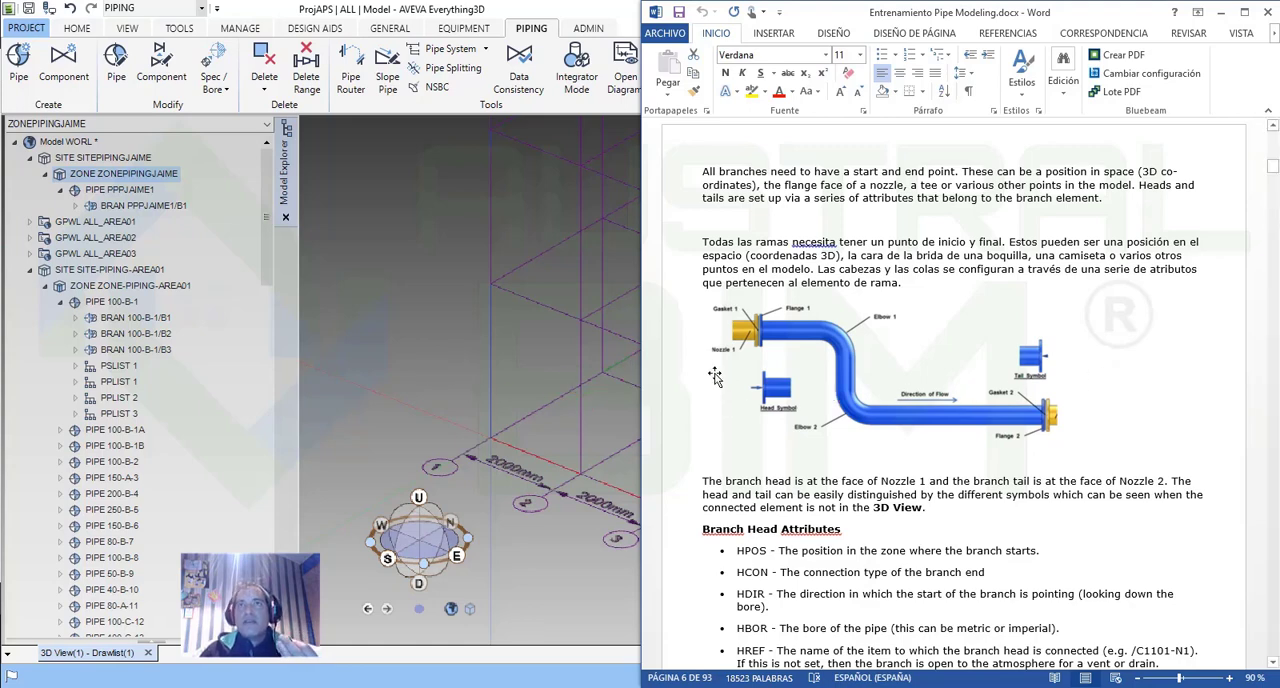
pyautogui.scroll(-3, 1008, 474)
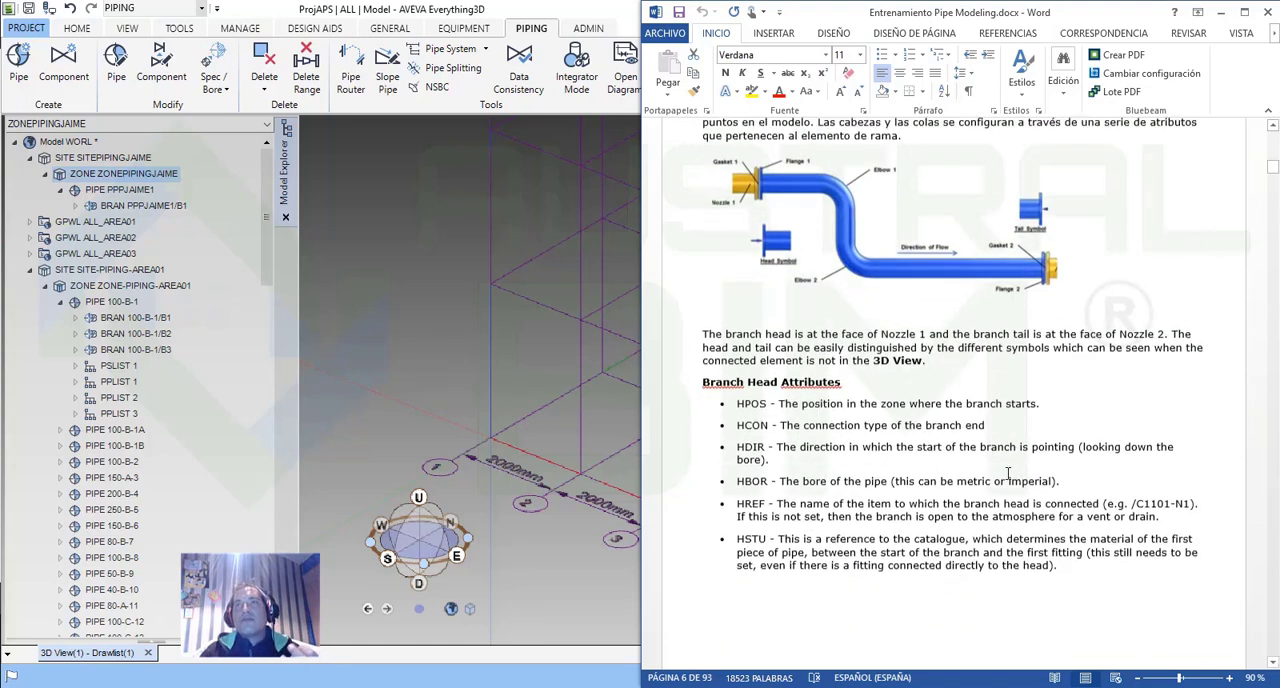
pyautogui.scroll(3, 1005, 396)
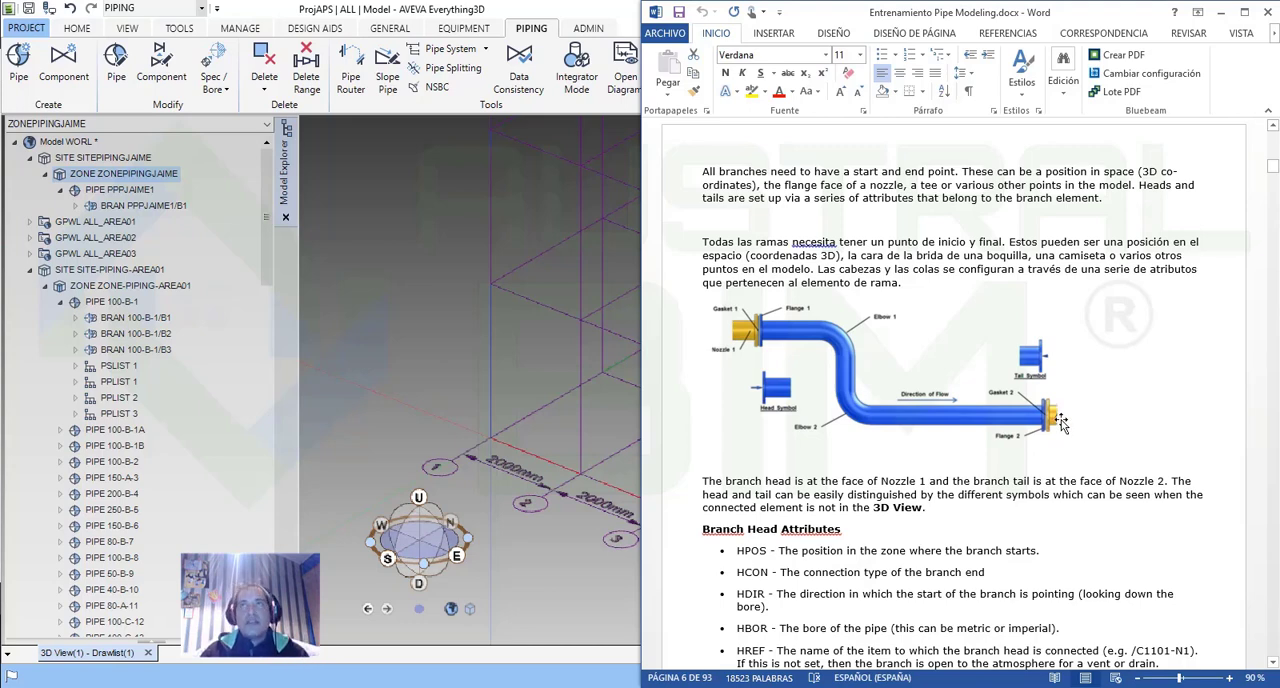
pyautogui.scroll(-6, 1066, 486)
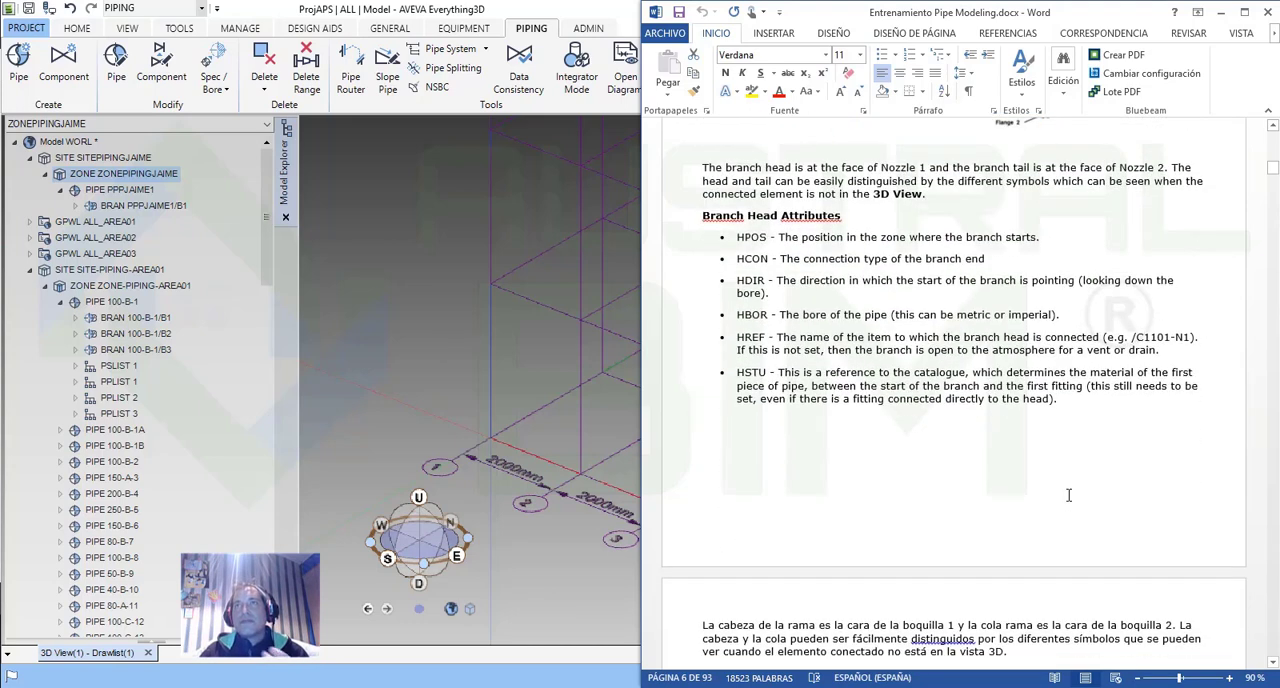
pyautogui.scroll(-12, 957, 385)
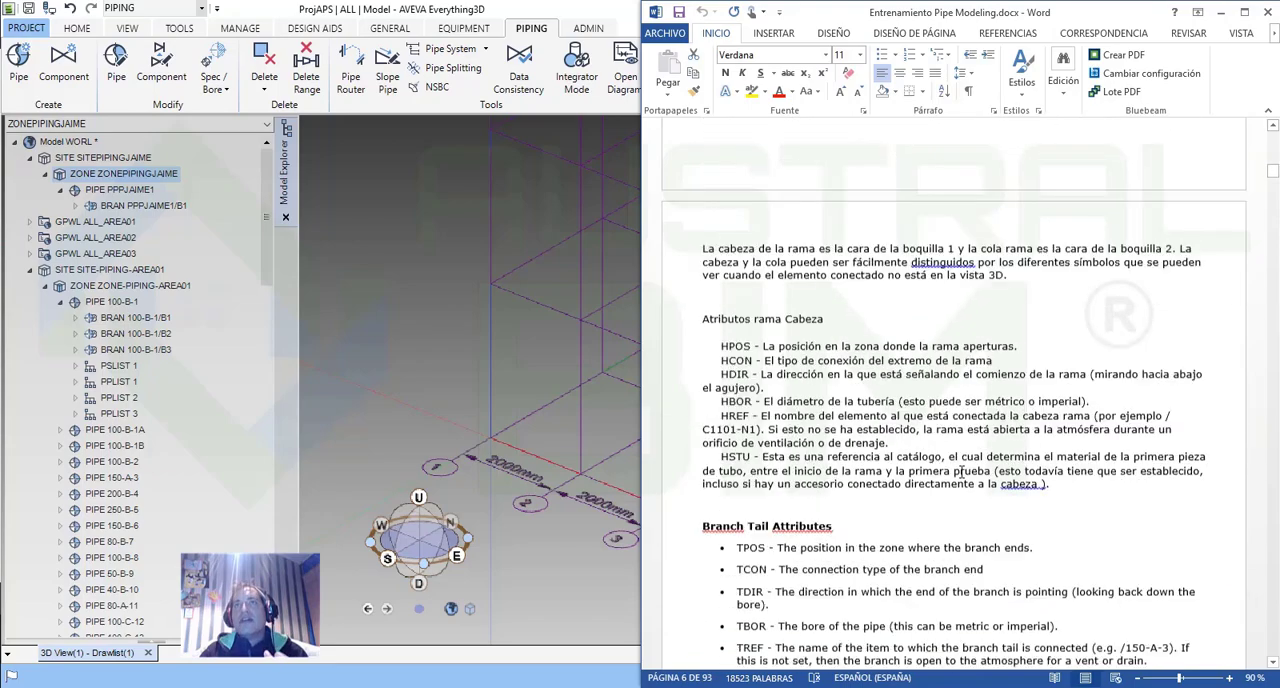
pyautogui.scroll(-10, 962, 479)
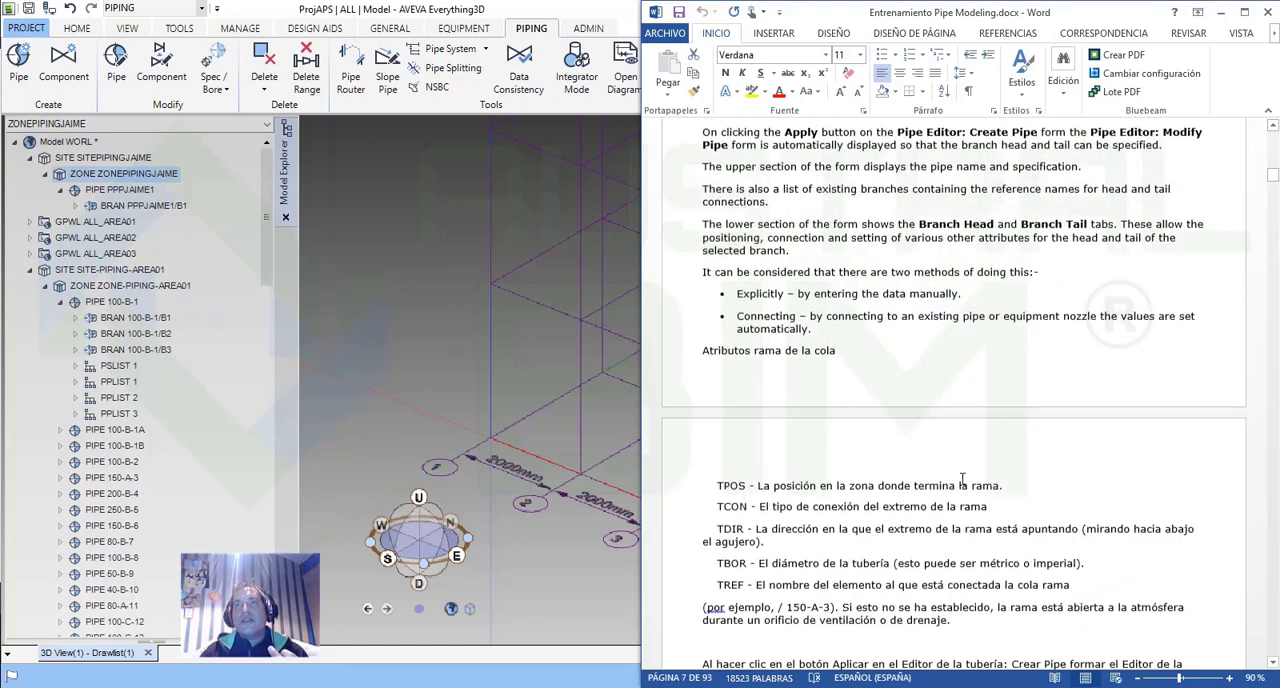
pyautogui.scroll(-12, 962, 483)
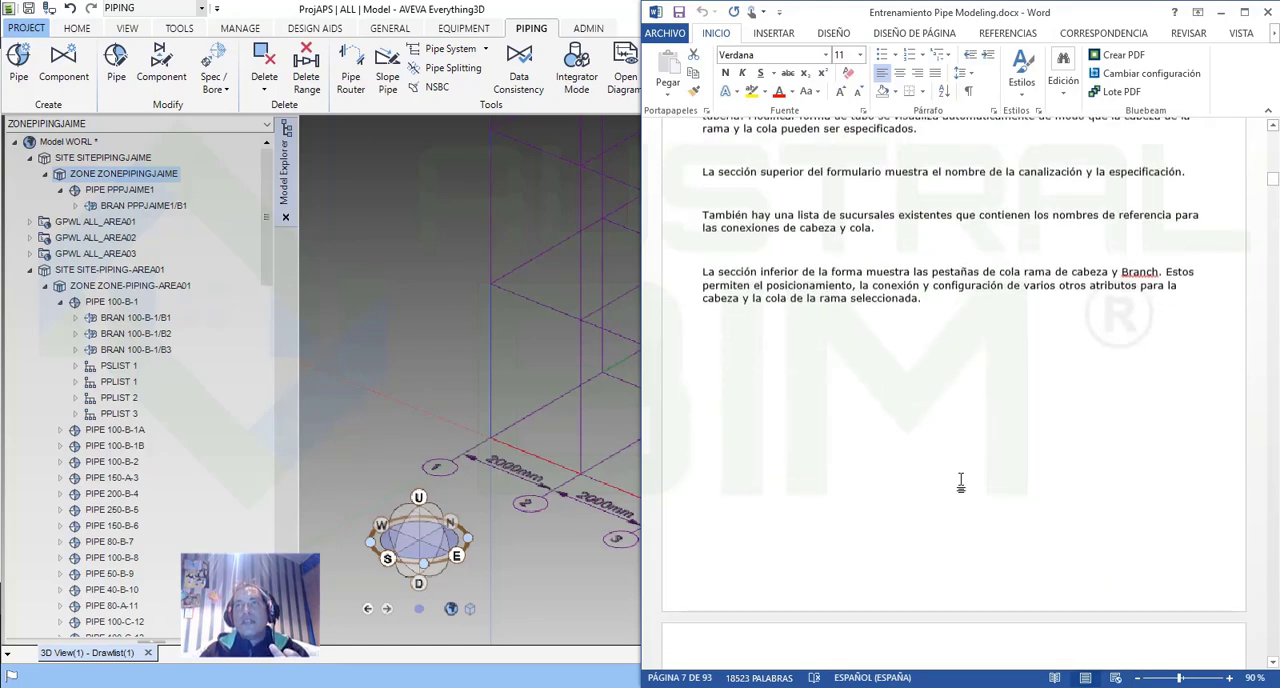
pyautogui.scroll(-2, 1043, 503)
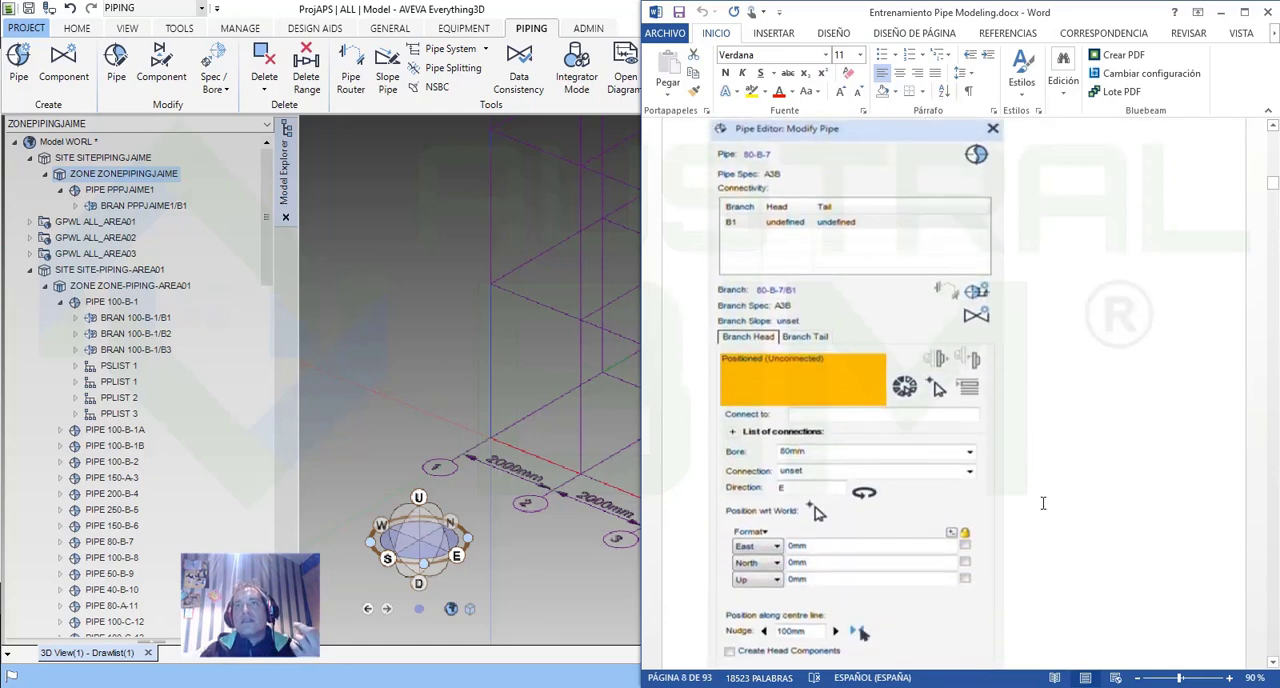
# Return to AVEVA Everything3D and create the new pipe with specification A150.
pyautogui.click(1221, 12)
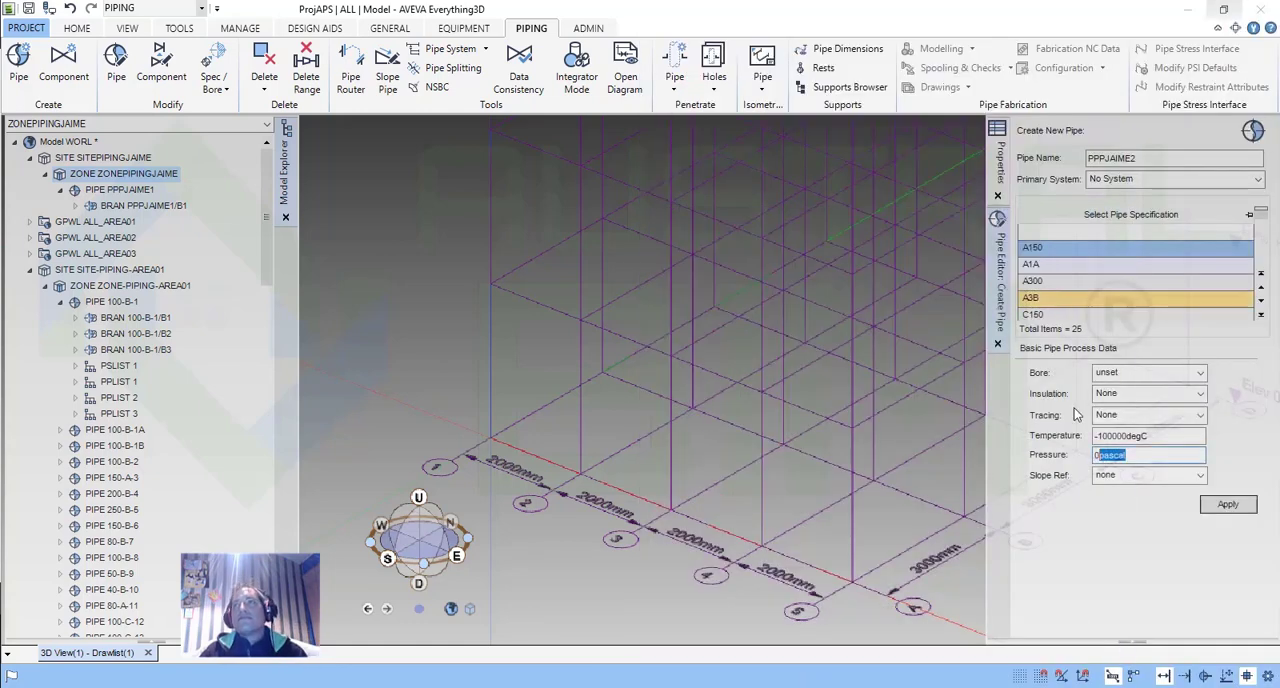
pyautogui.click(1238, 508)
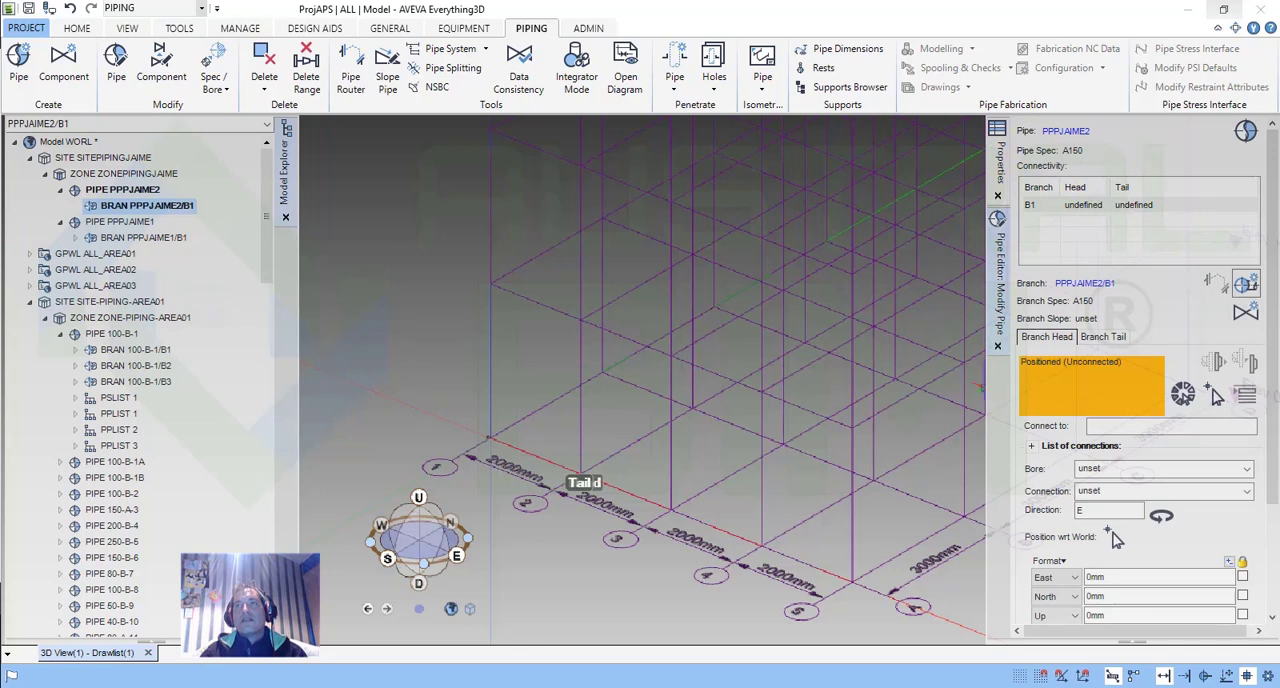
# Widen the Modify Pipe form and set the bore of the new pipe's branch head to 20 mm.
pyautogui.moveTo(985, 393); pyautogui.dragTo(908, 407)
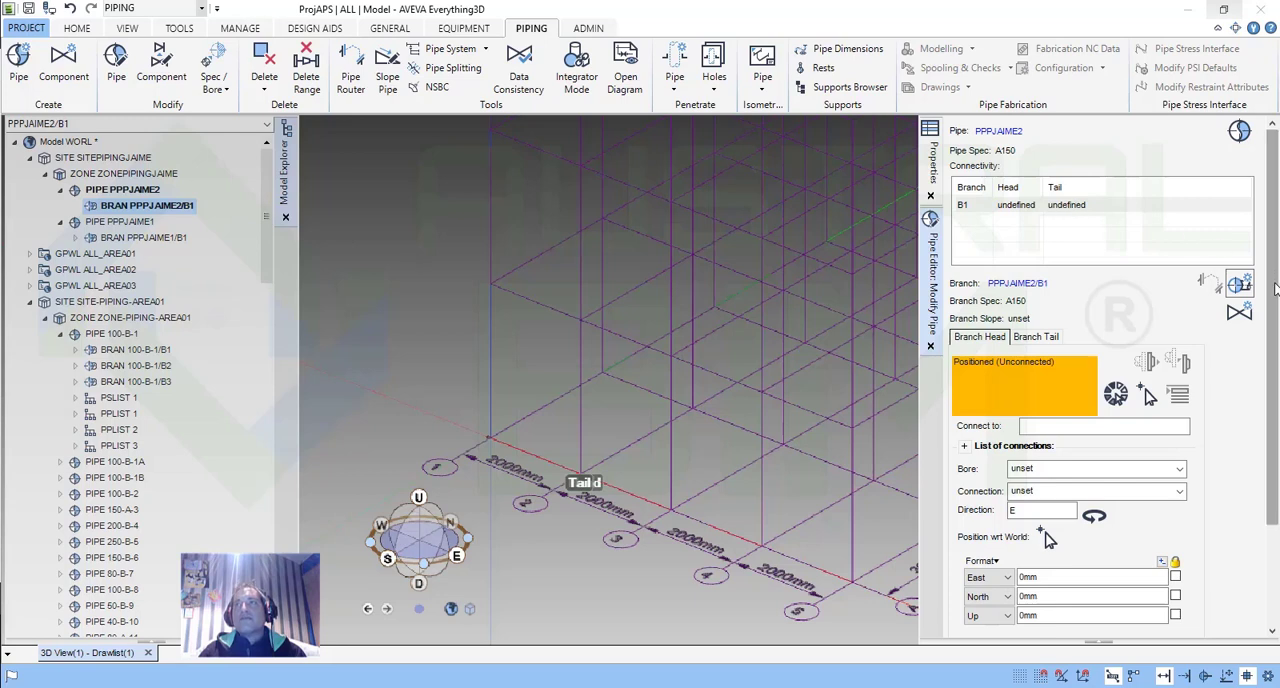
pyautogui.moveTo(1276, 281); pyautogui.dragTo(1236, 366)
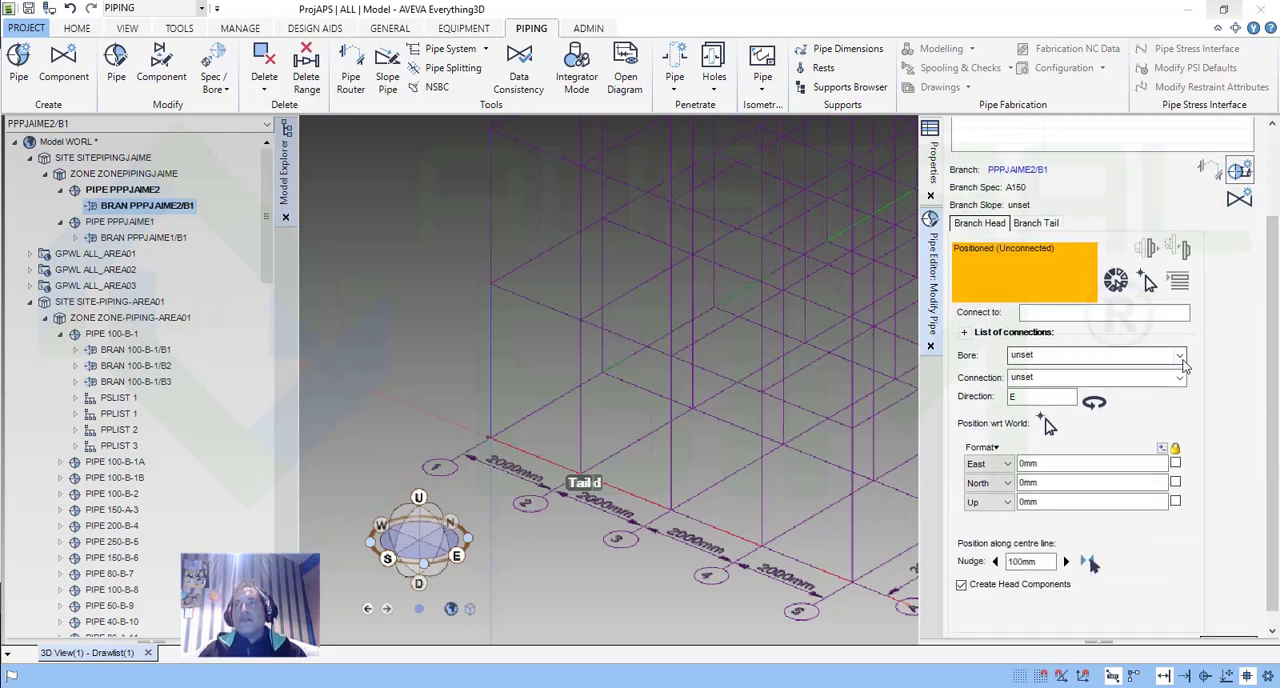
pyautogui.click(1179, 356)
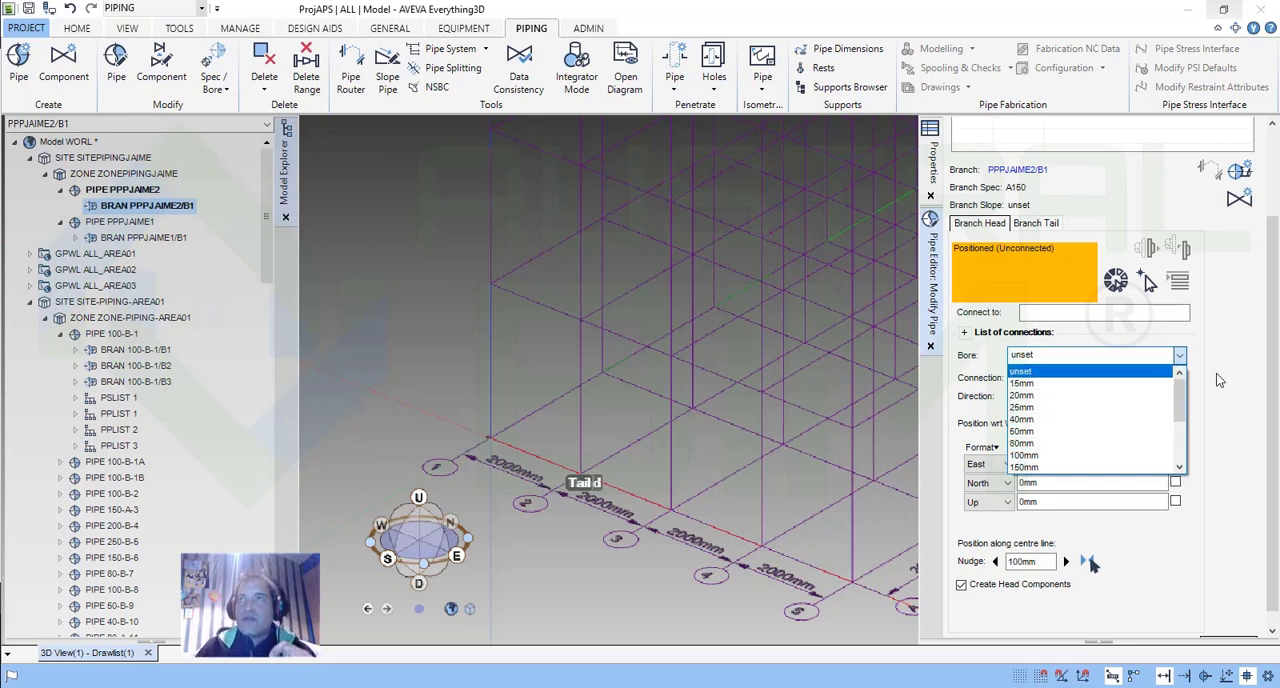
pyautogui.click(1031, 398)
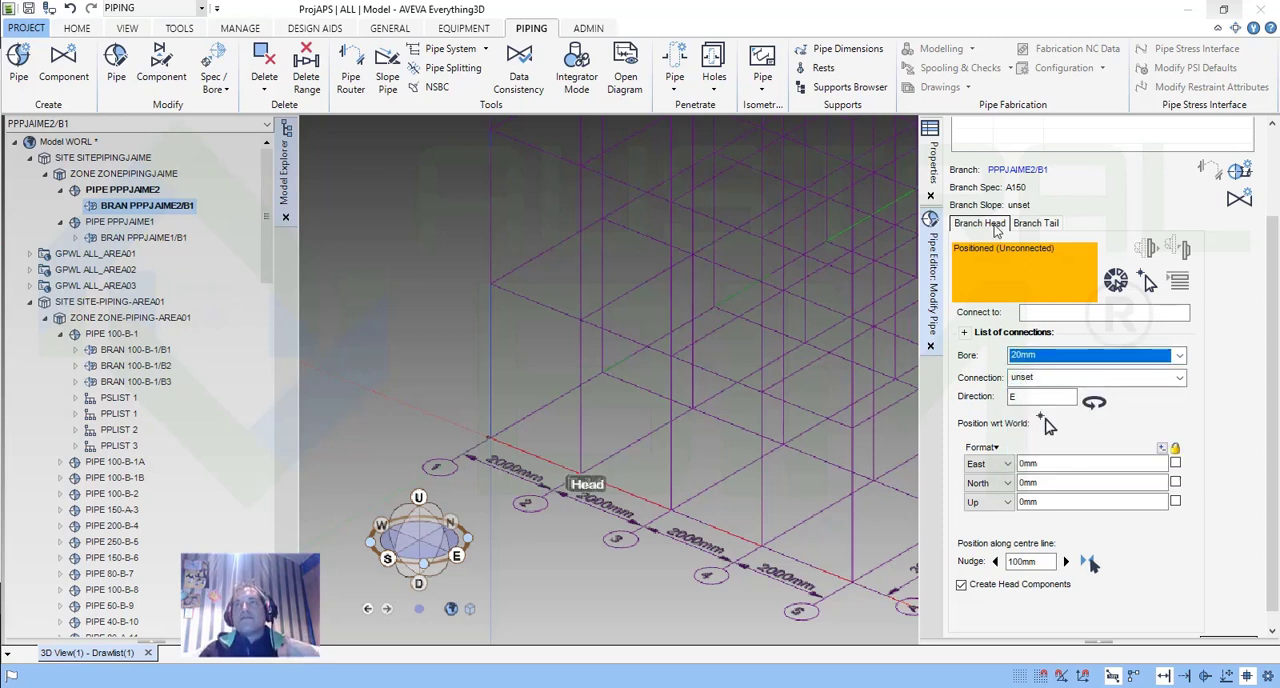
# Review the connection types available for the branch head, from flanges and gaskets to screwed and socket weld ends, leaving the connection unset.
pyautogui.scroll(-1, 1268, 368)
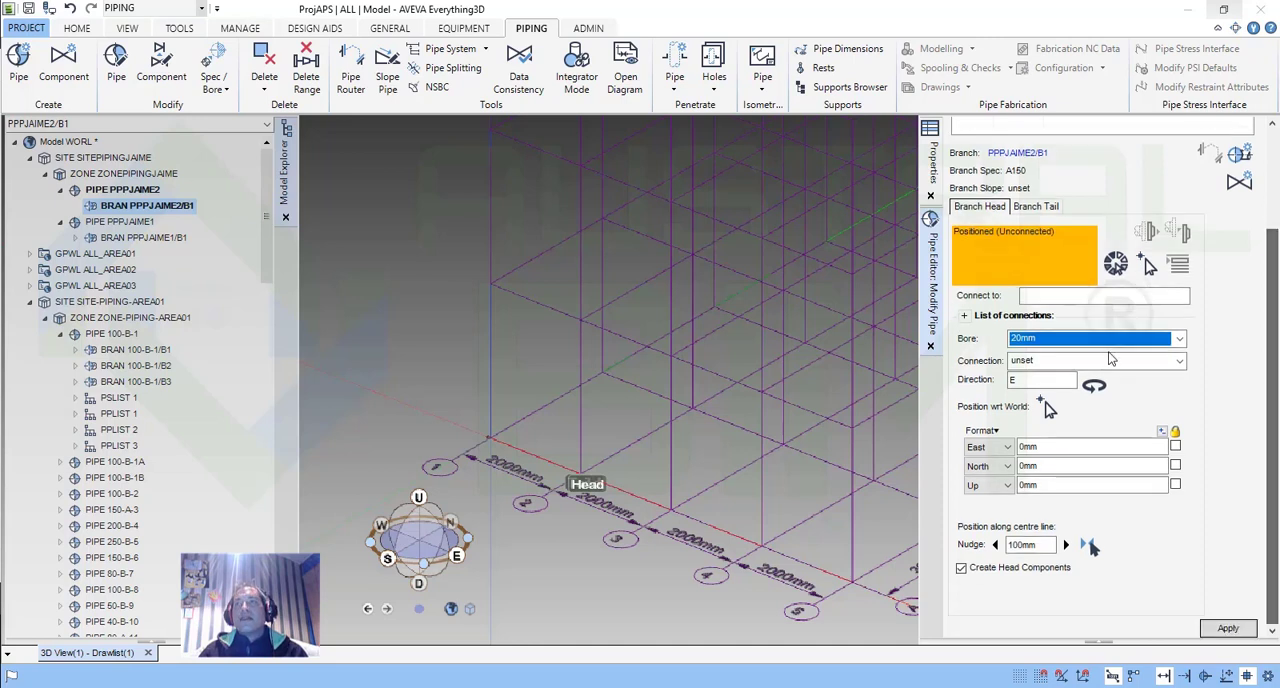
pyautogui.click(1180, 360)
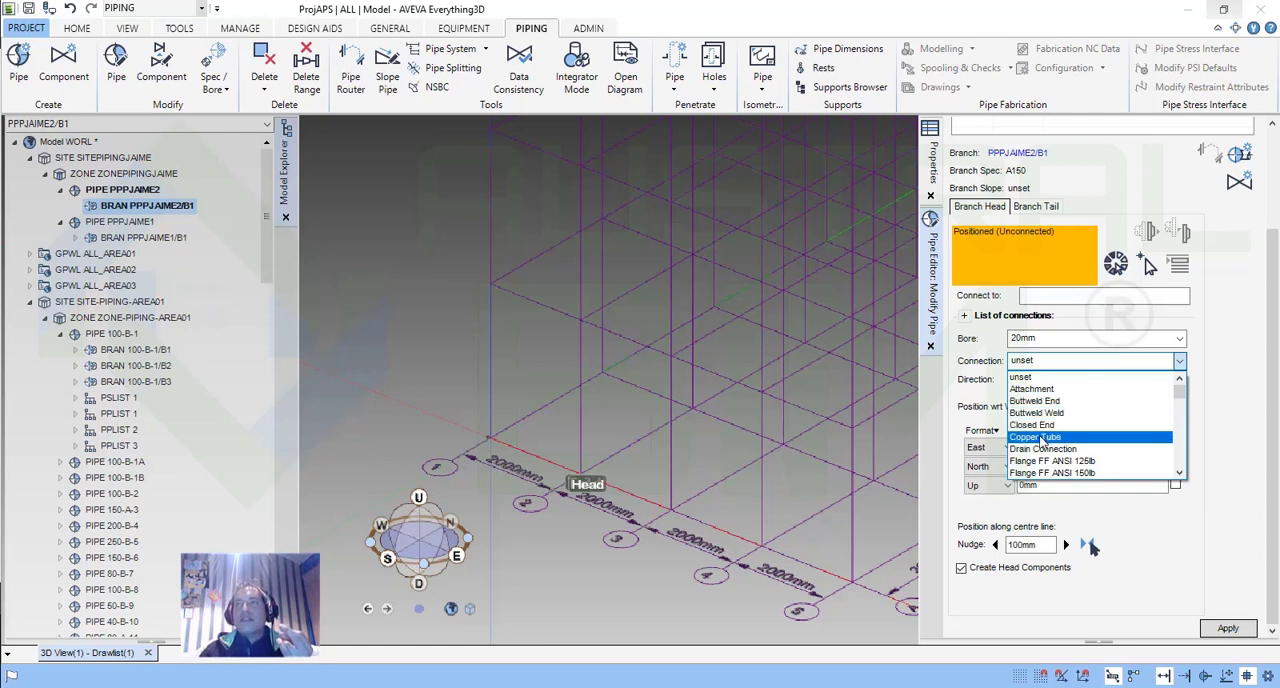
pyautogui.scroll(-3, 1060, 425)
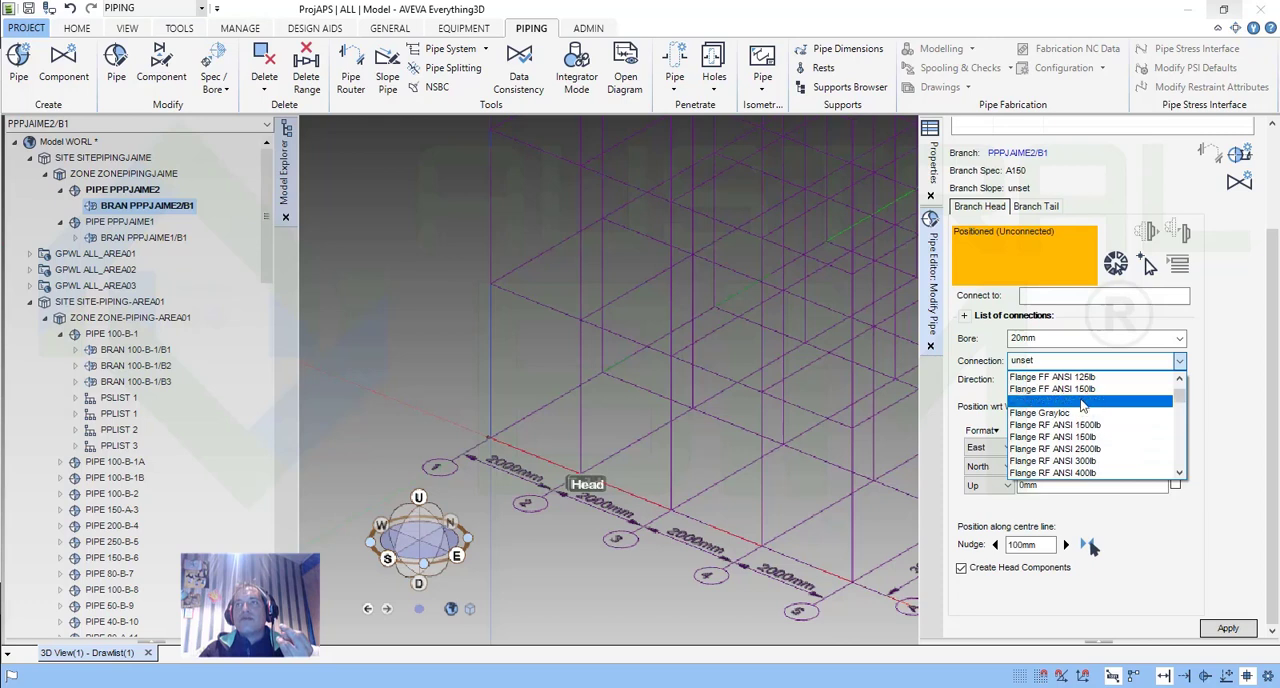
pyautogui.scroll(3, 1081, 404)
pyautogui.scroll(-3, 1105, 460)
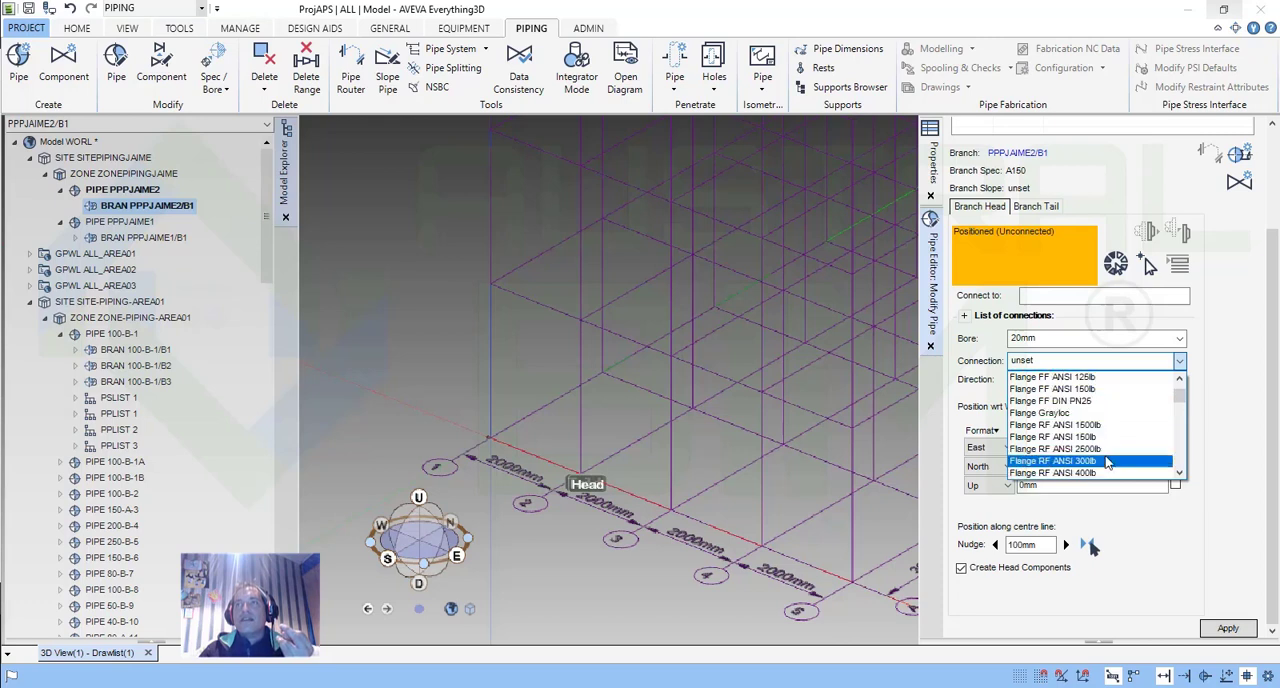
pyautogui.scroll(-6, 1106, 458)
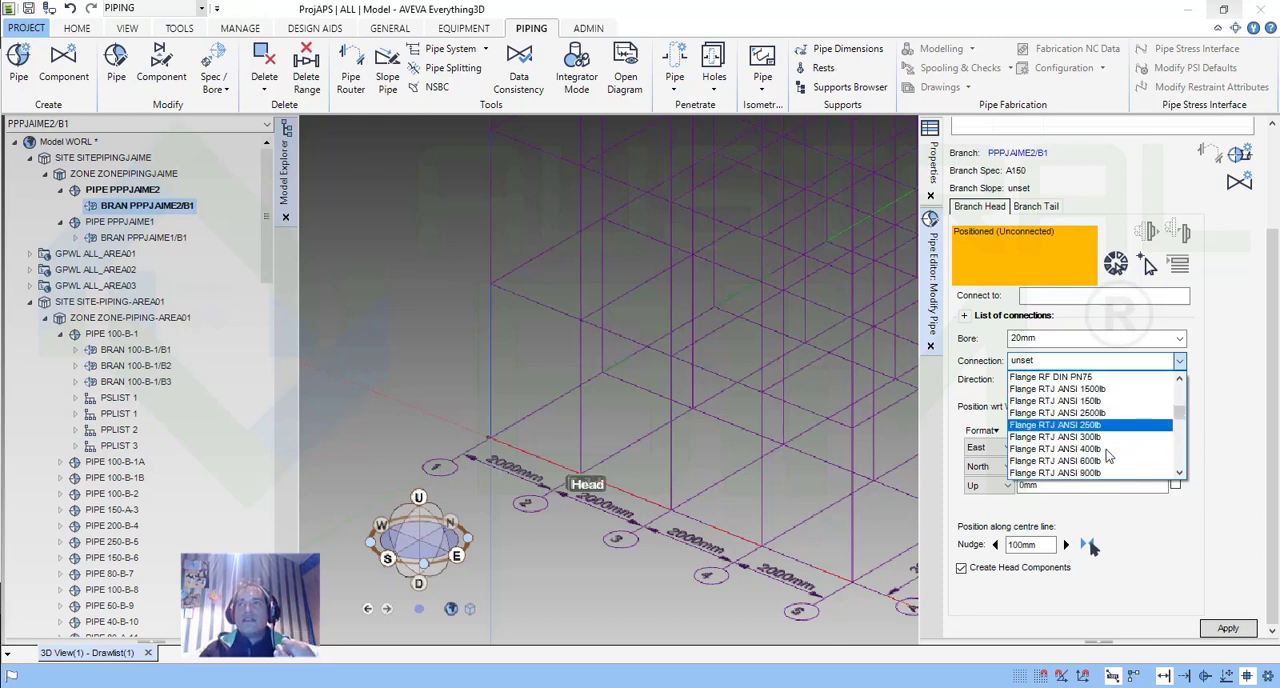
pyautogui.scroll(-8, 1108, 455)
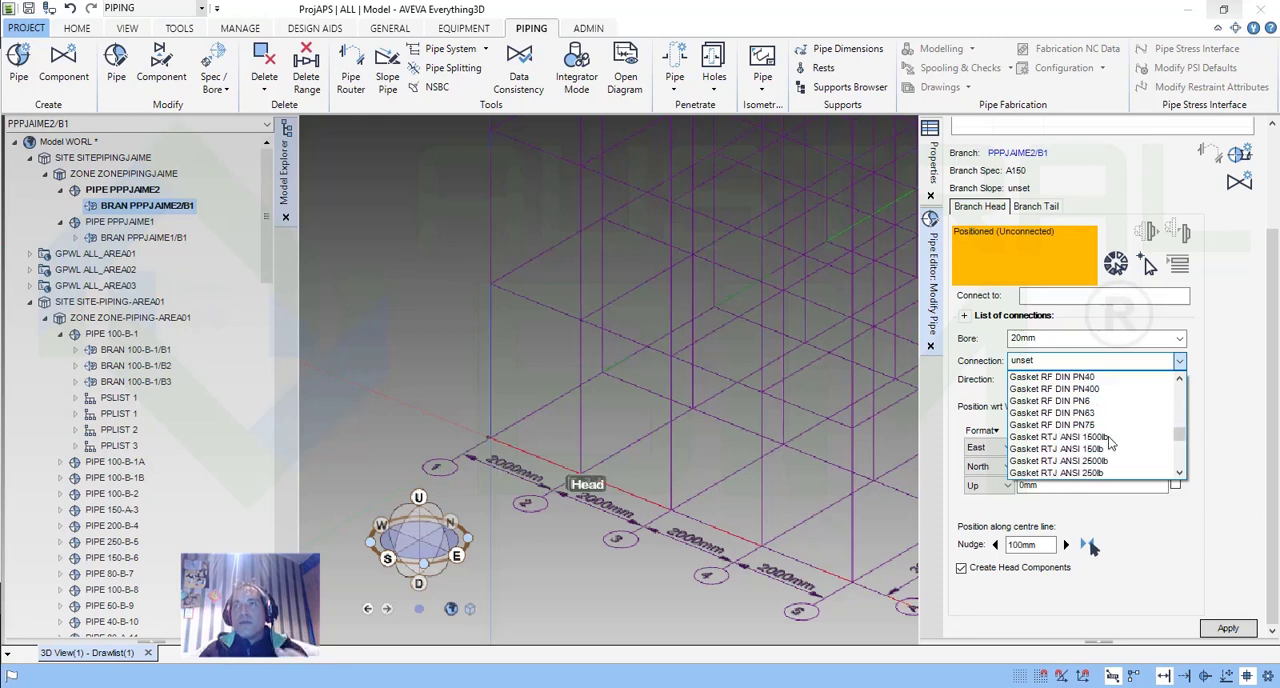
pyautogui.scroll(-6, 1108, 451)
pyautogui.scroll(2, 1118, 458)
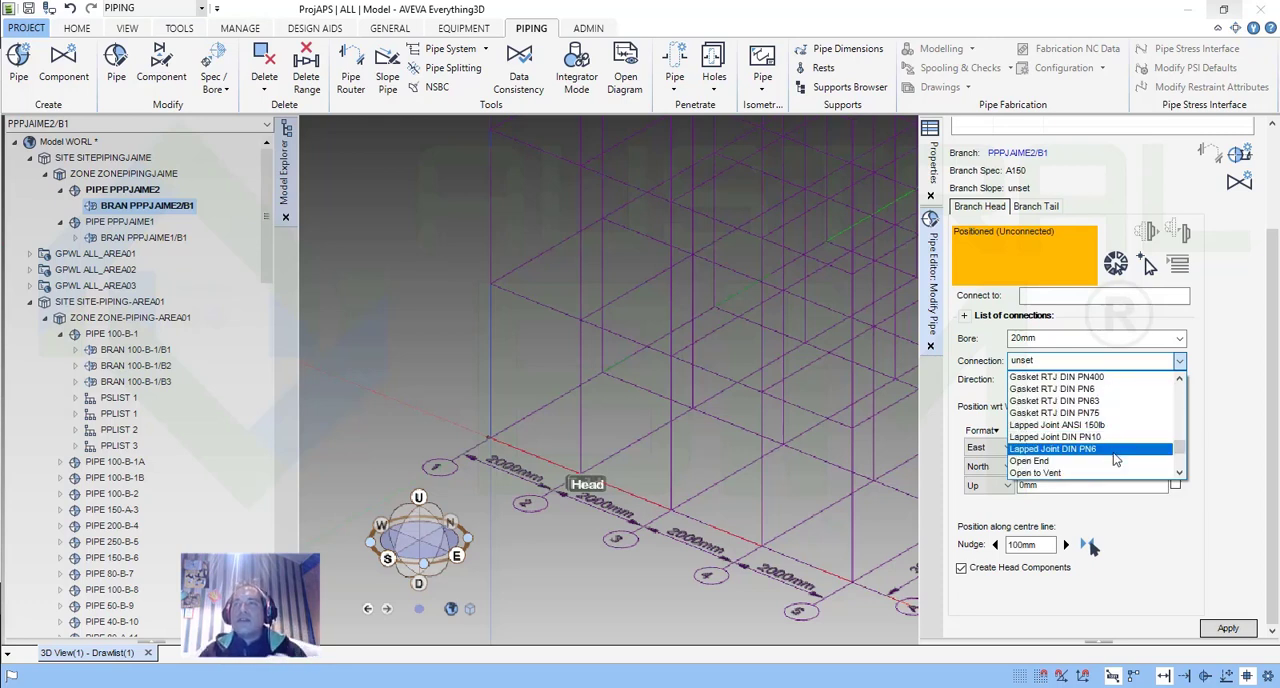
pyautogui.scroll(-3, 1113, 452)
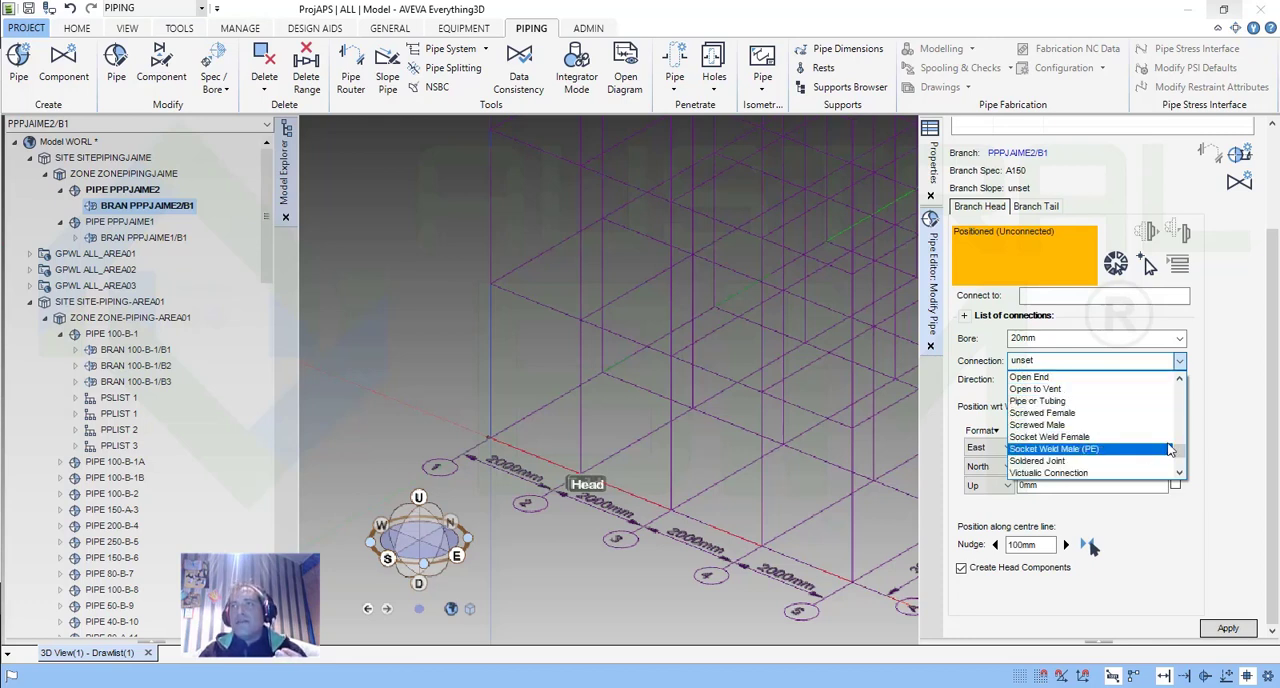
pyautogui.click(1242, 387)
pyautogui.click(1024, 360)
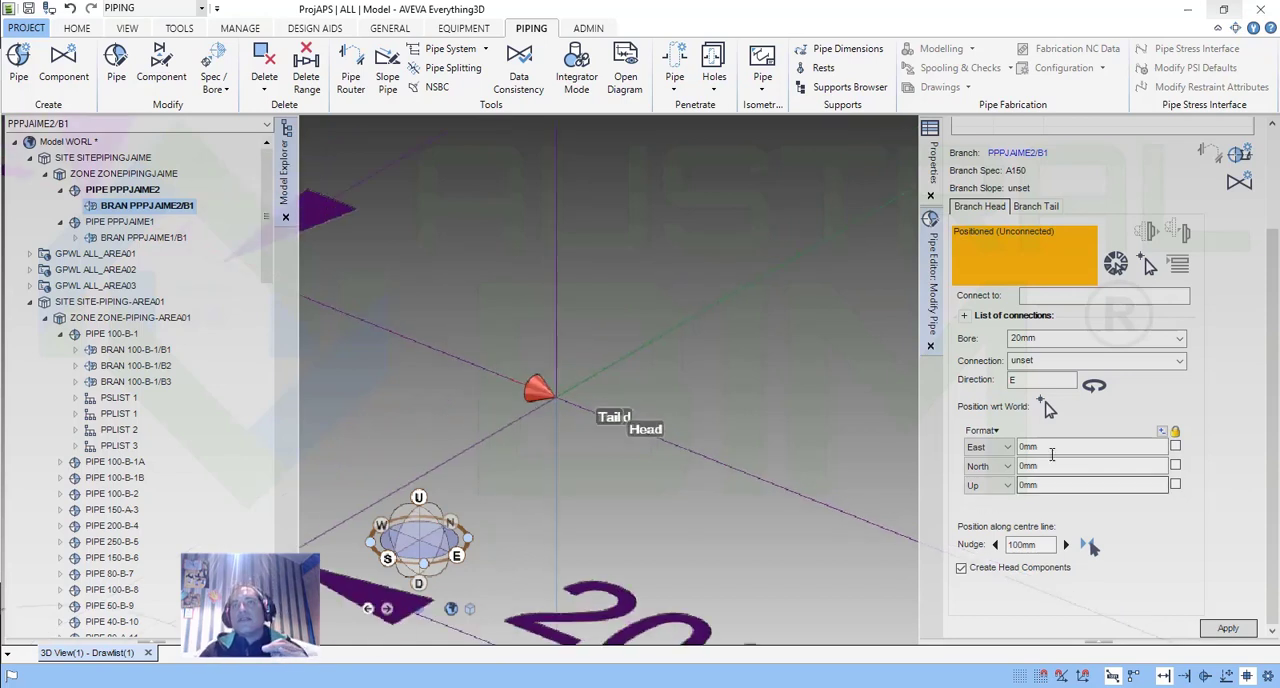
# Check the branch head's orientation in the 3D view and set its direction to N.
pyautogui.click(1020, 381)
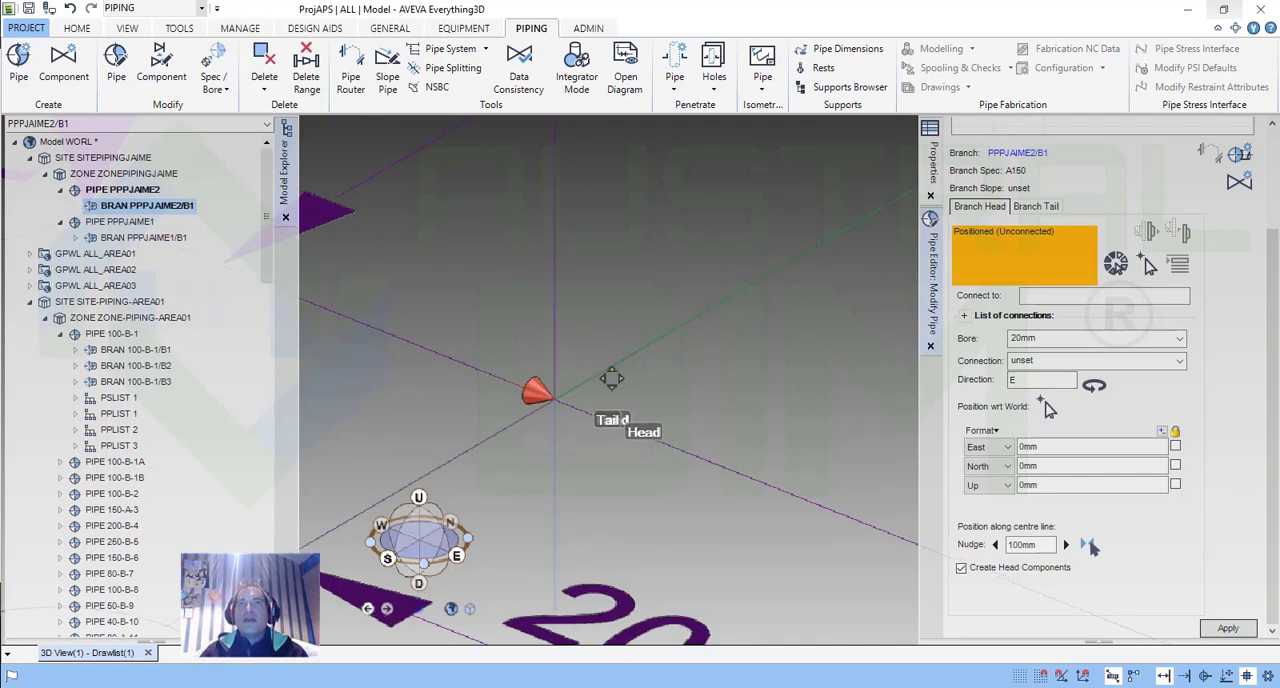
pyautogui.click(622, 427)
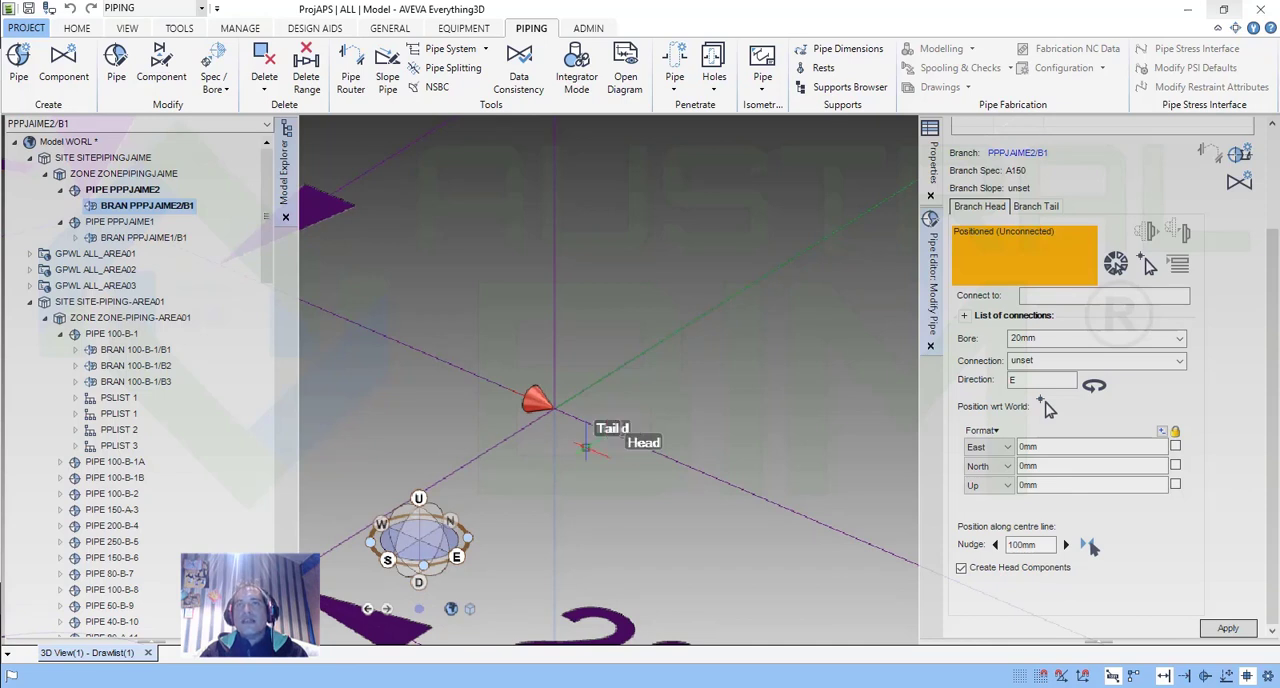
pyautogui.moveTo(578, 457); pyautogui.dragTo(625, 384, button='middle')
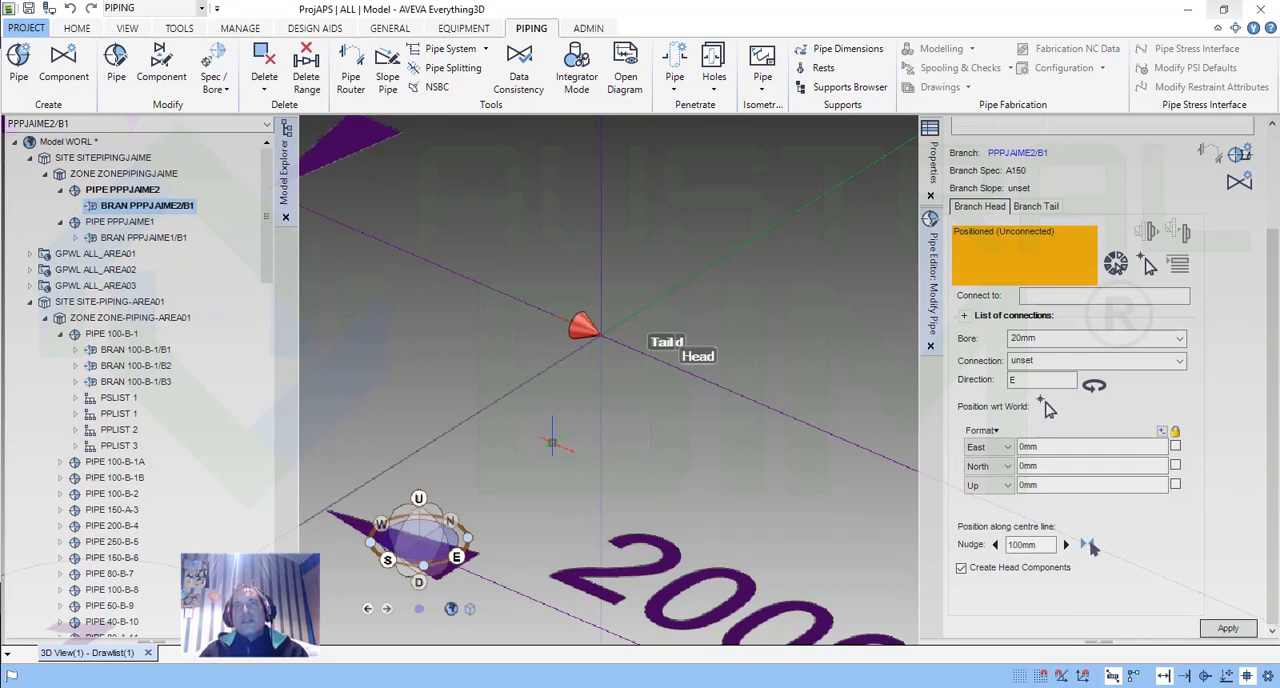
pyautogui.scroll(-5, 552, 443)
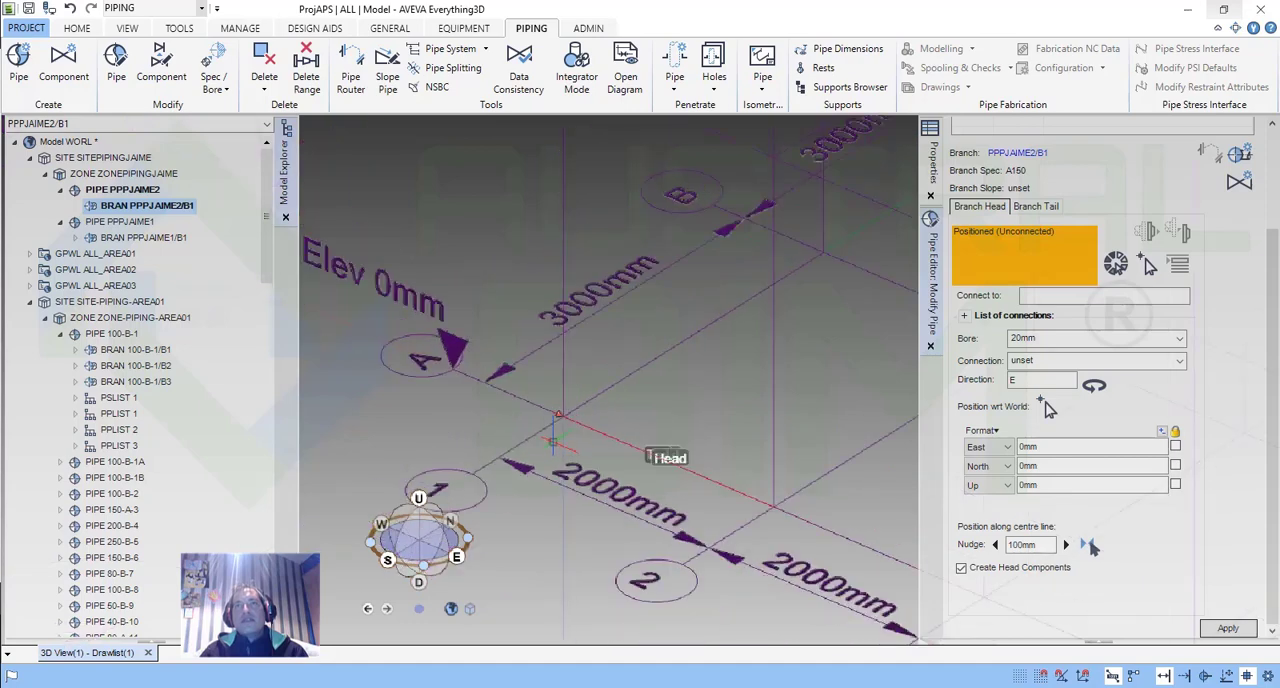
pyautogui.scroll(-3, 552, 443)
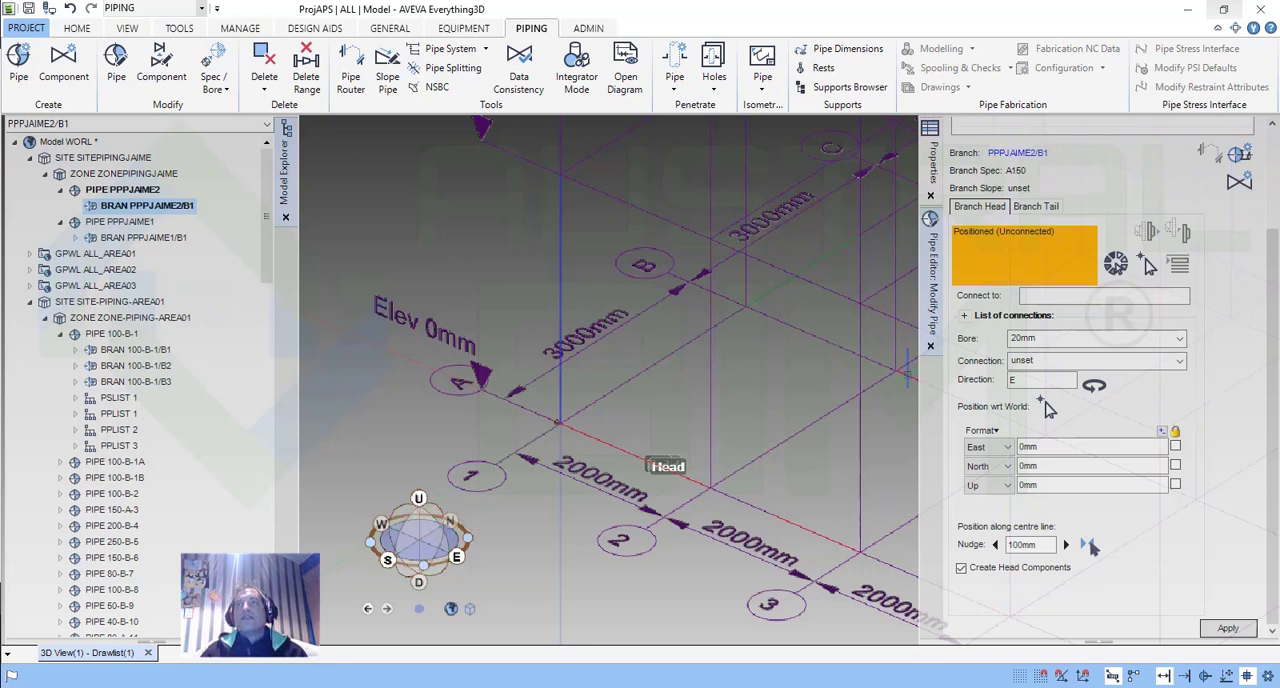
pyautogui.doubleClick(1038, 380)
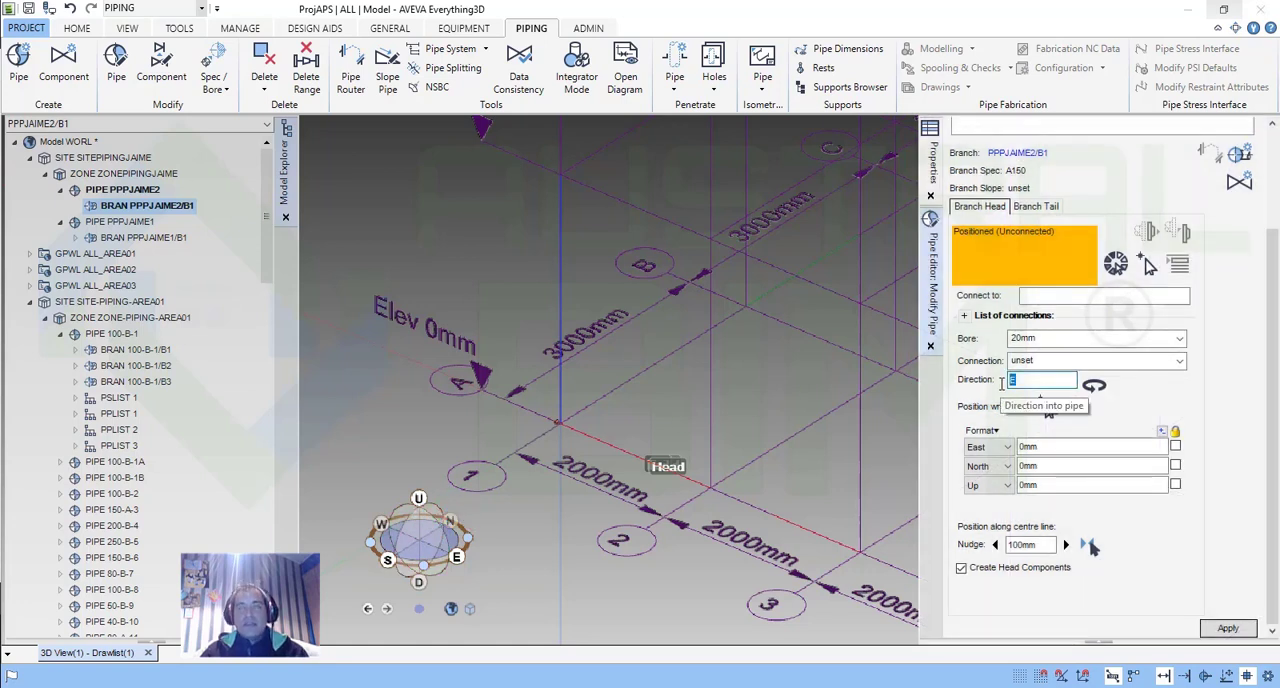
pyautogui.write('N')
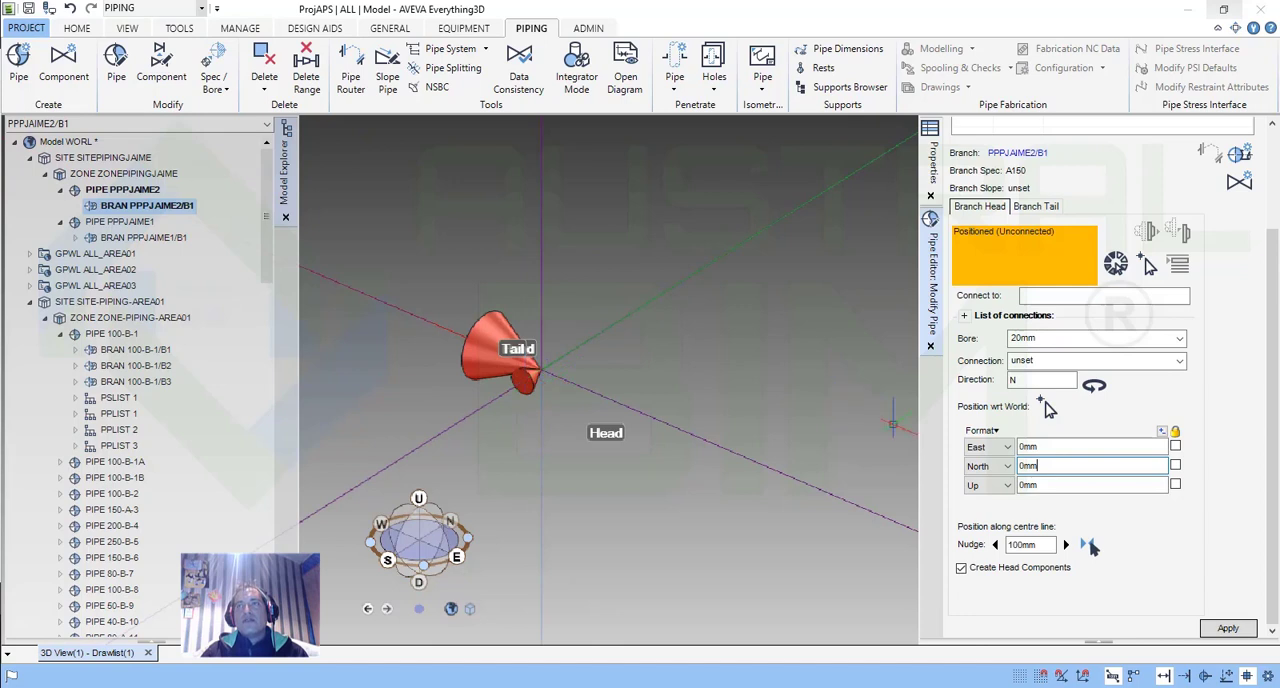
# Change the branch head's direction to S.
pyautogui.doubleClick(1014, 379)
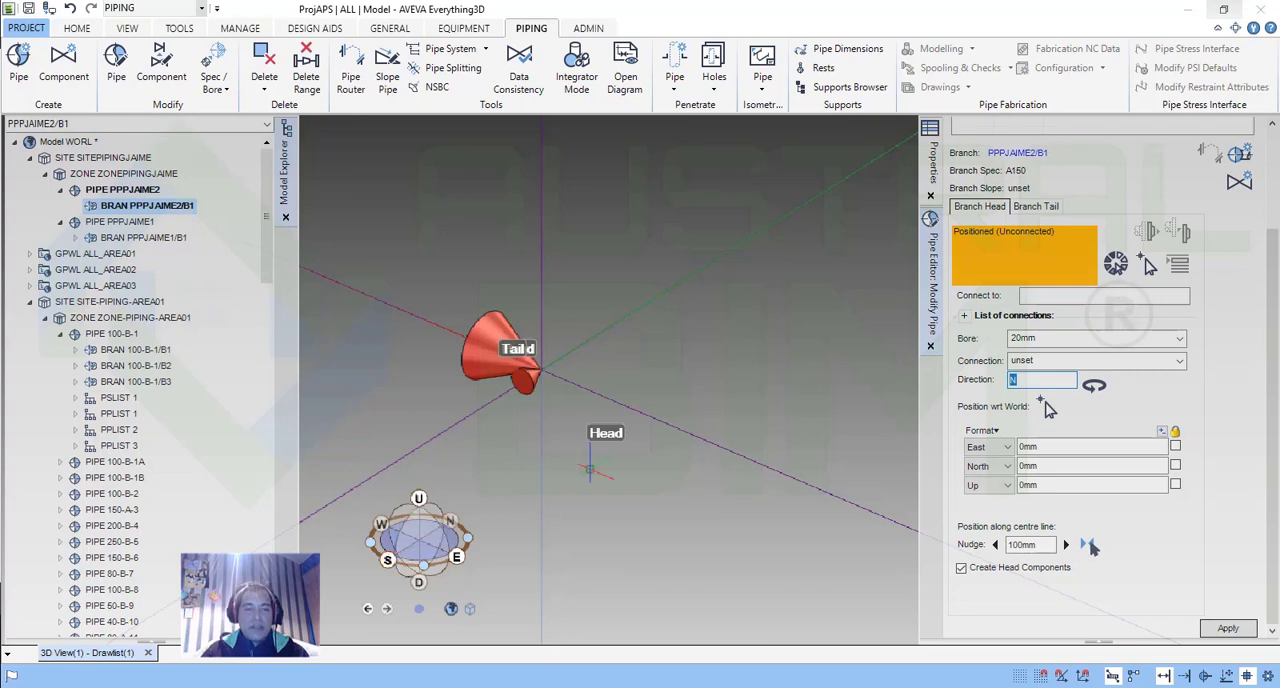
pyautogui.write('S')
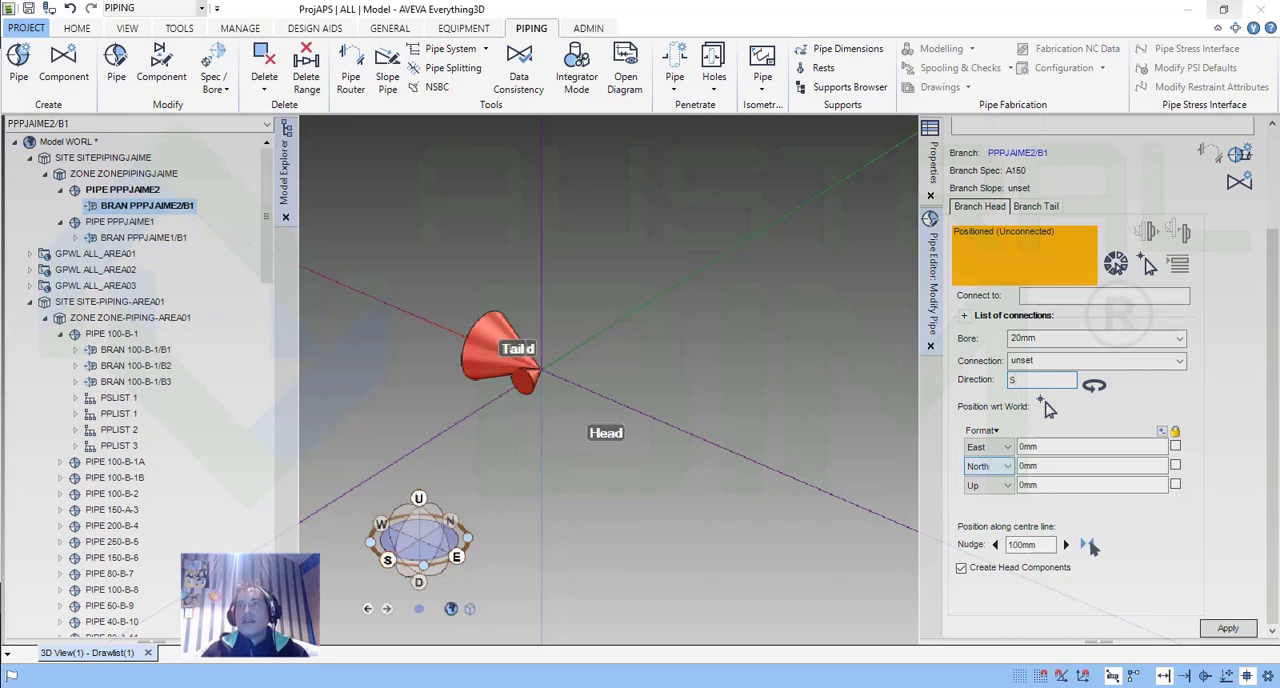
pyautogui.click(1102, 466)
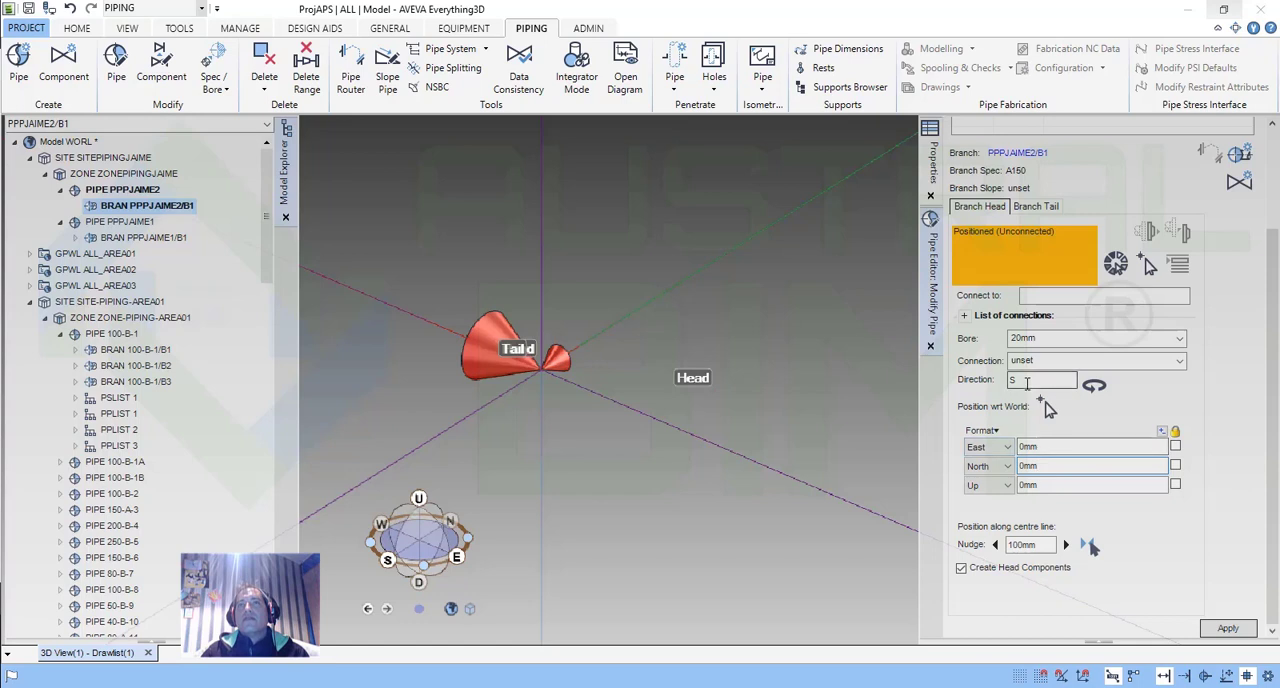
# Set the branch head's direction back to N and its North position to 1000 mm.
pyautogui.moveTo(1030, 381); pyautogui.dragTo(995, 384)
pyautogui.write('N')
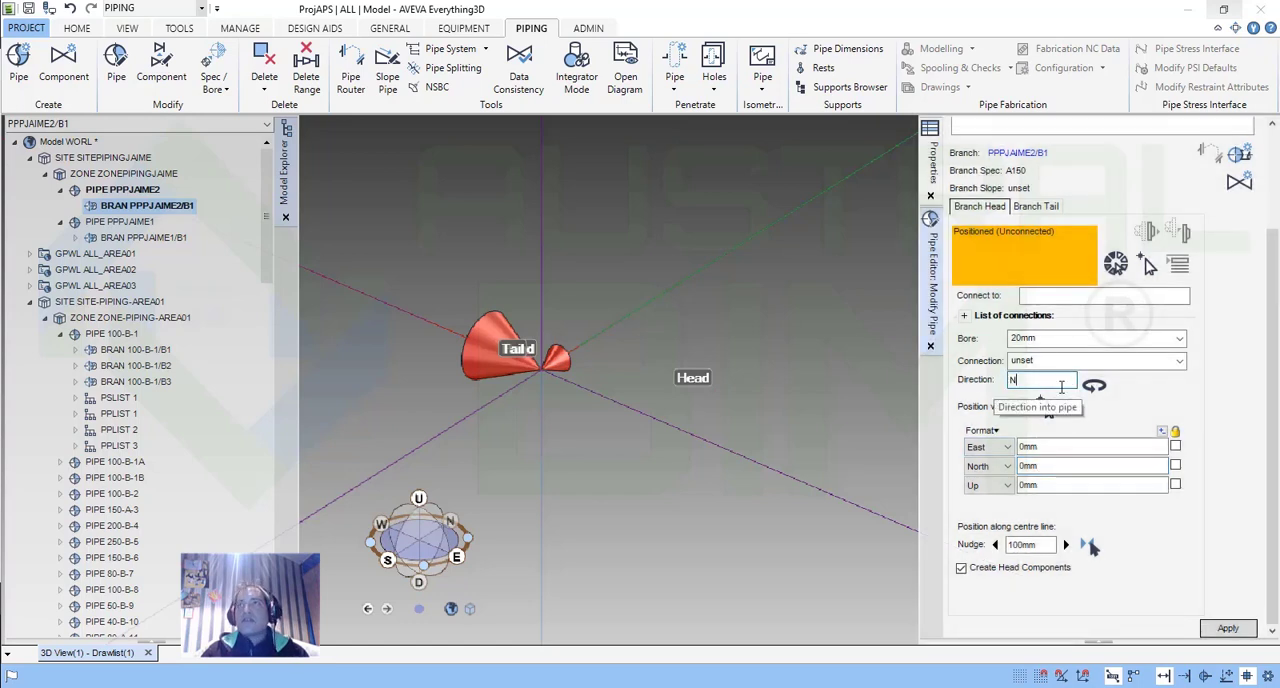
pyautogui.click(1052, 464)
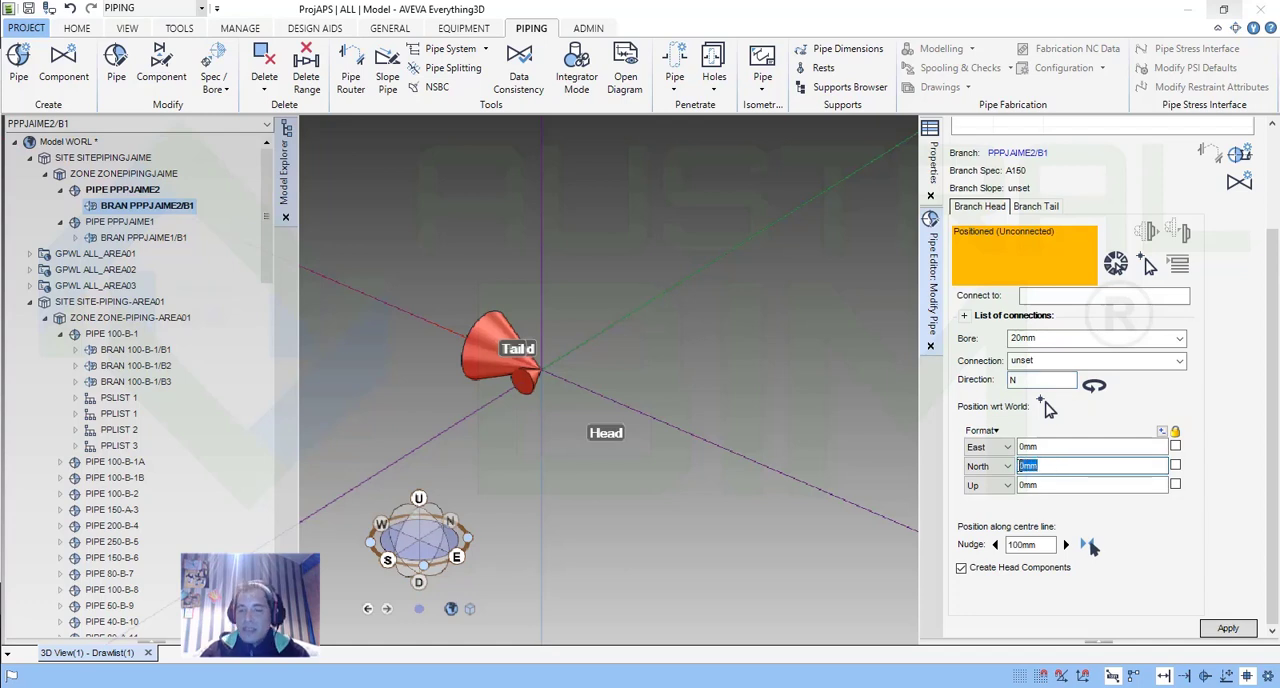
pyautogui.press('BackSpace')
pyautogui.write('1000')
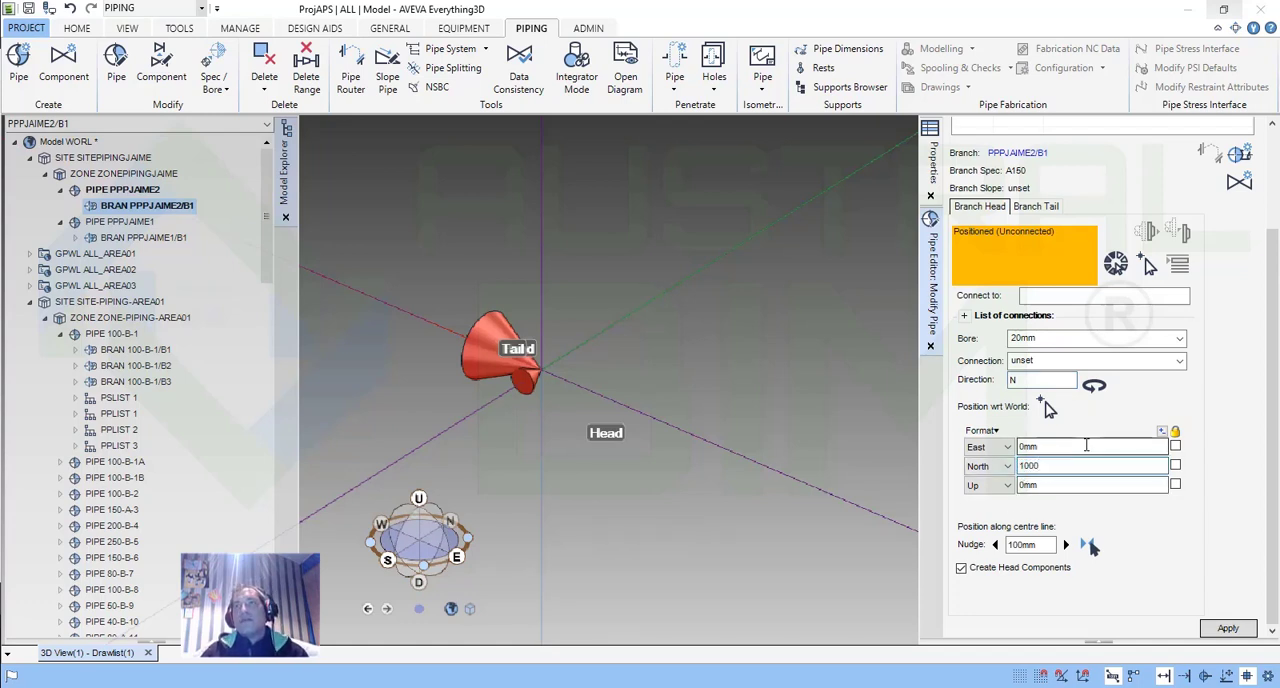
pyautogui.press('Return')
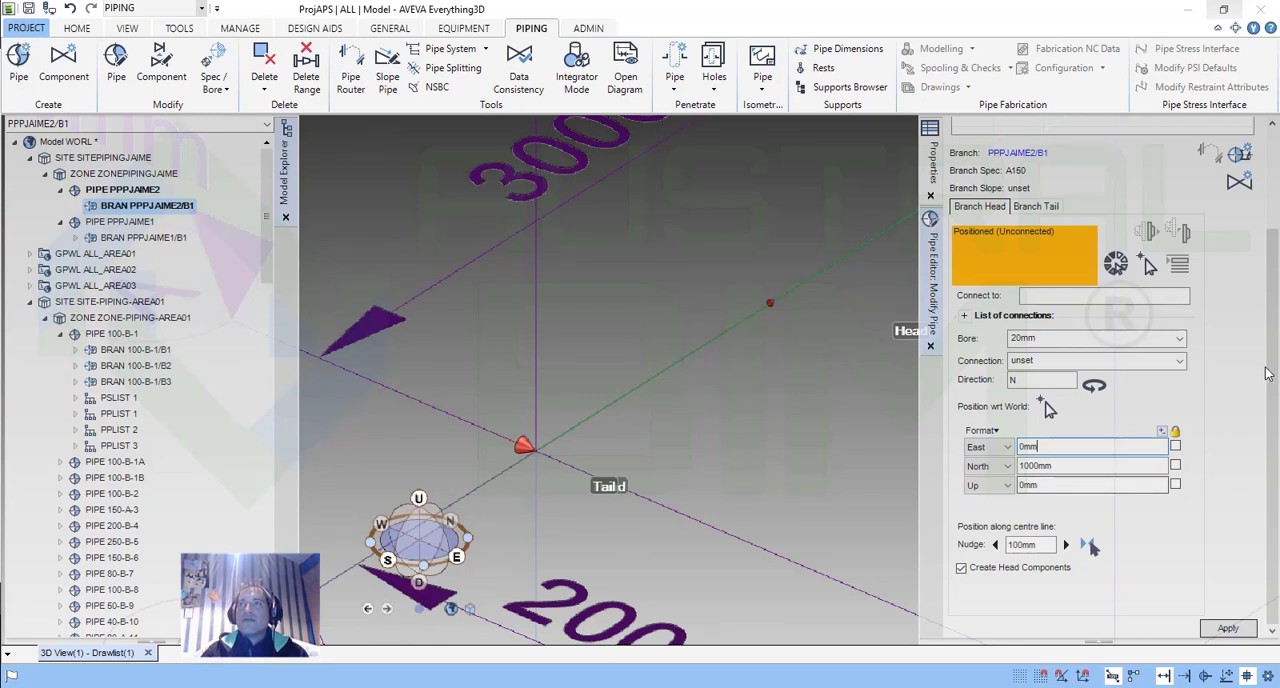
pyautogui.click(1007, 466)
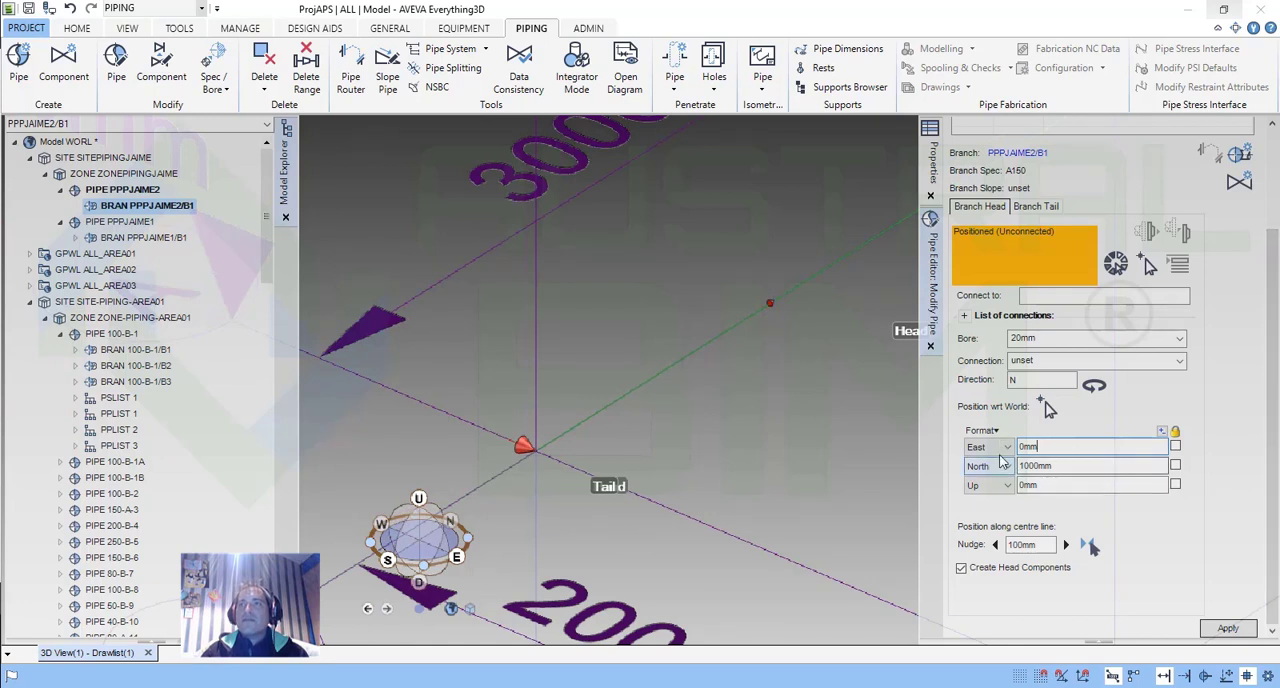
pyautogui.click(1001, 449)
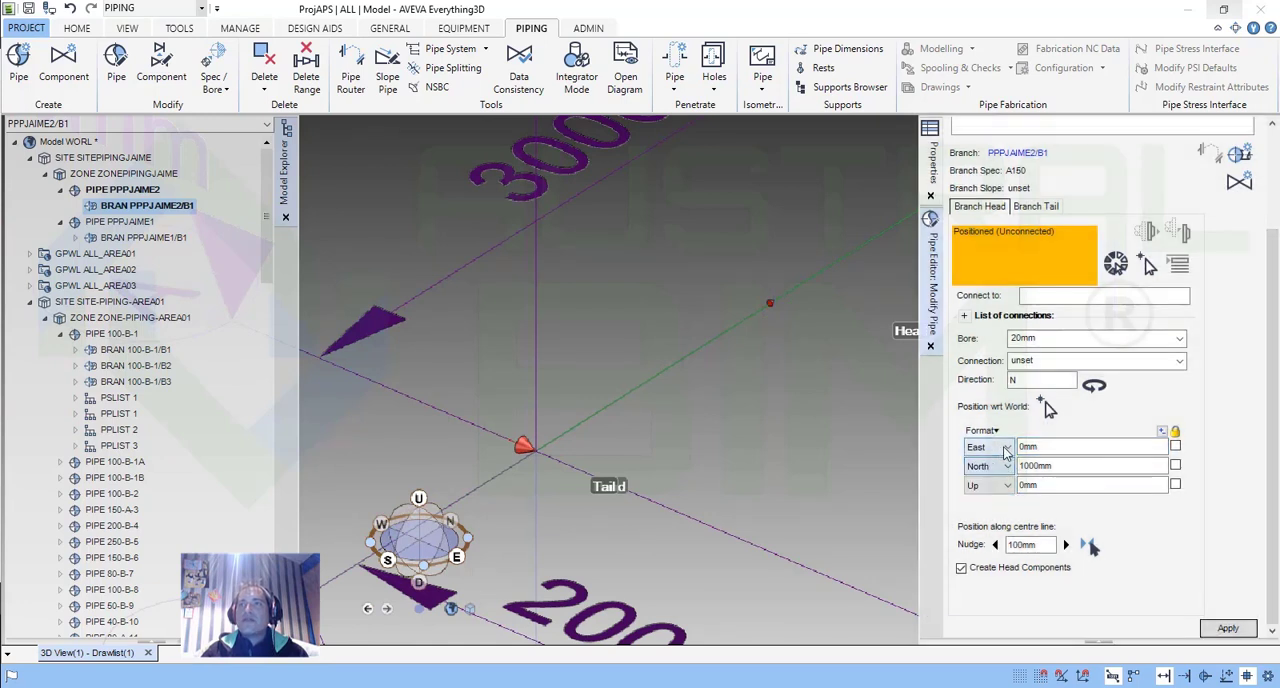
pyautogui.click(1002, 449)
pyautogui.click(1169, 509)
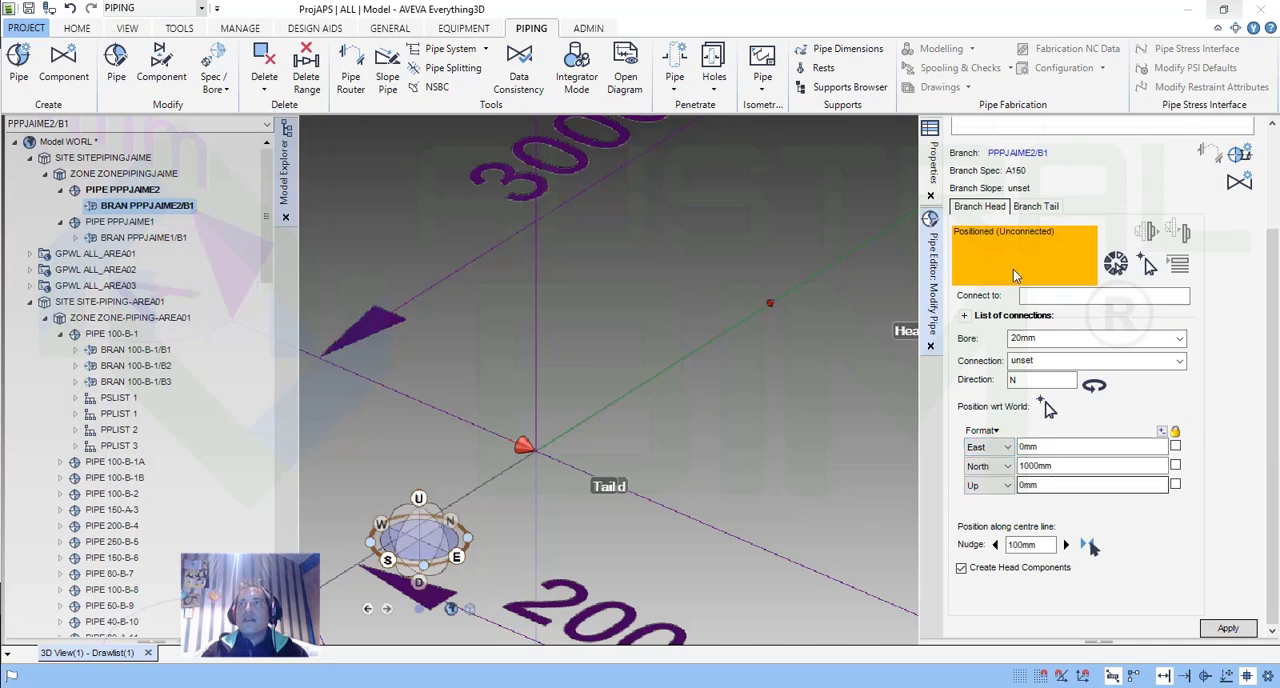
# Switch to the branch tail settings, setting its direction to N and its bore to 20 mm.
pyautogui.click(1038, 207)
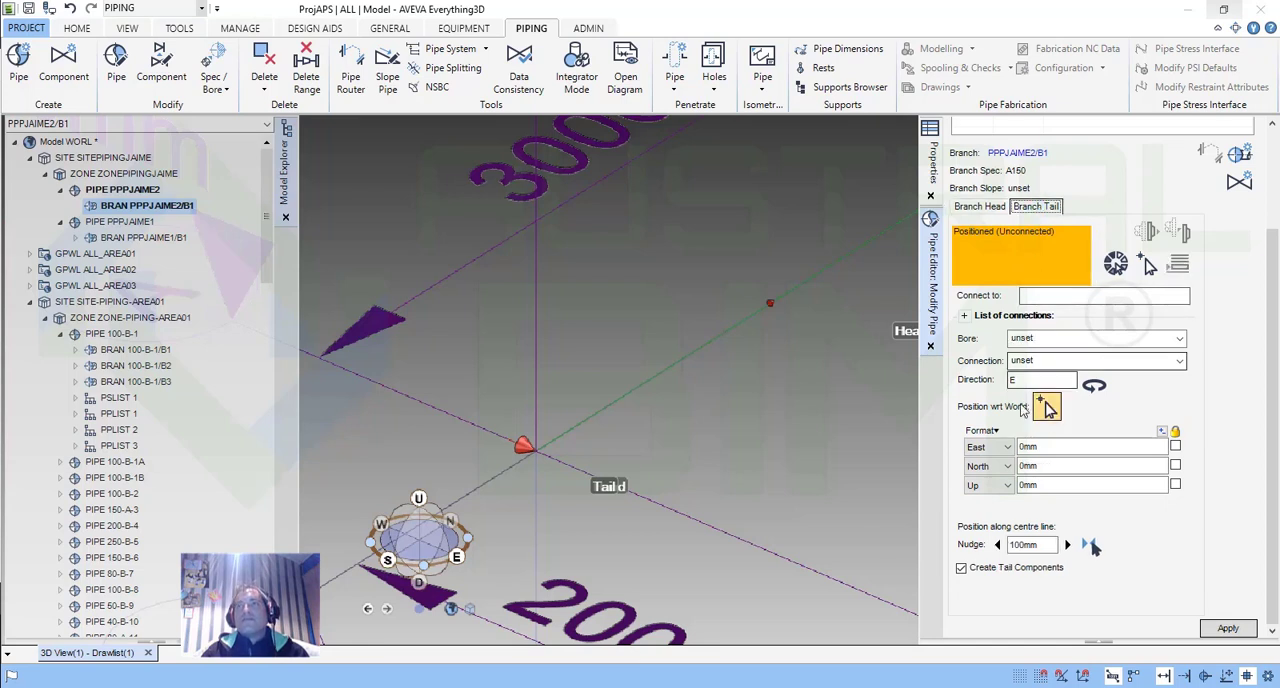
pyautogui.click(1045, 406)
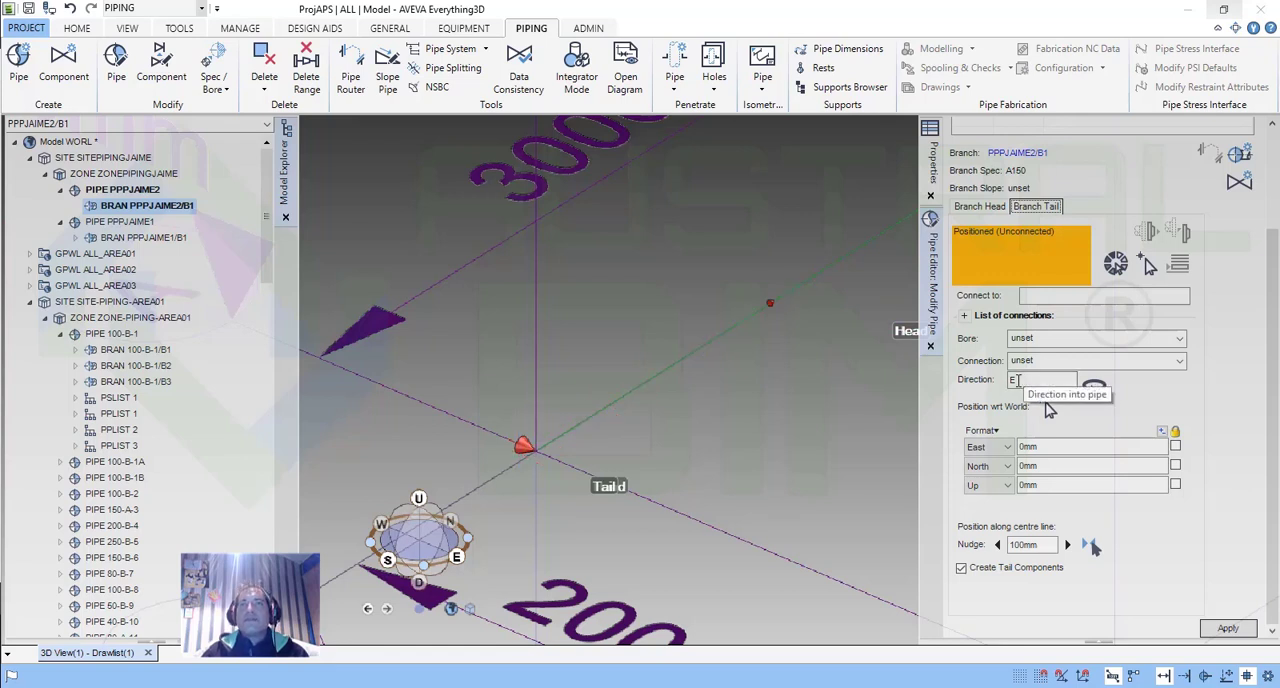
pyautogui.doubleClick(1010, 380)
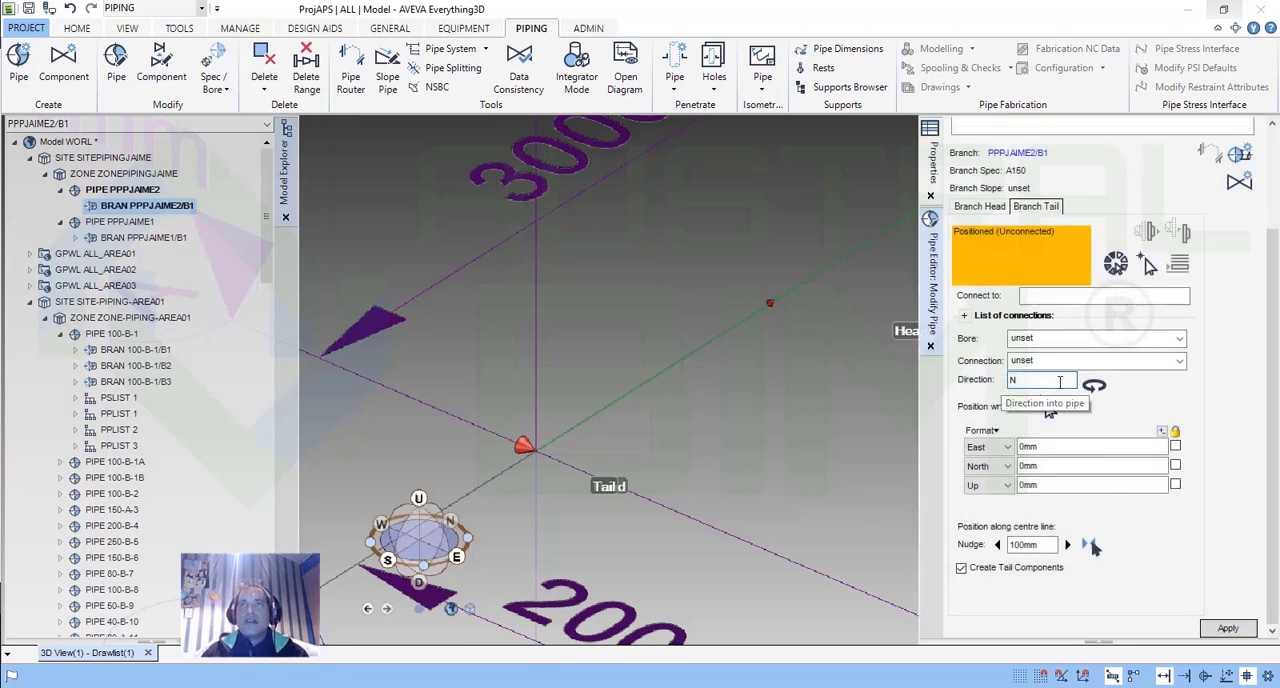
pyautogui.click(1100, 339)
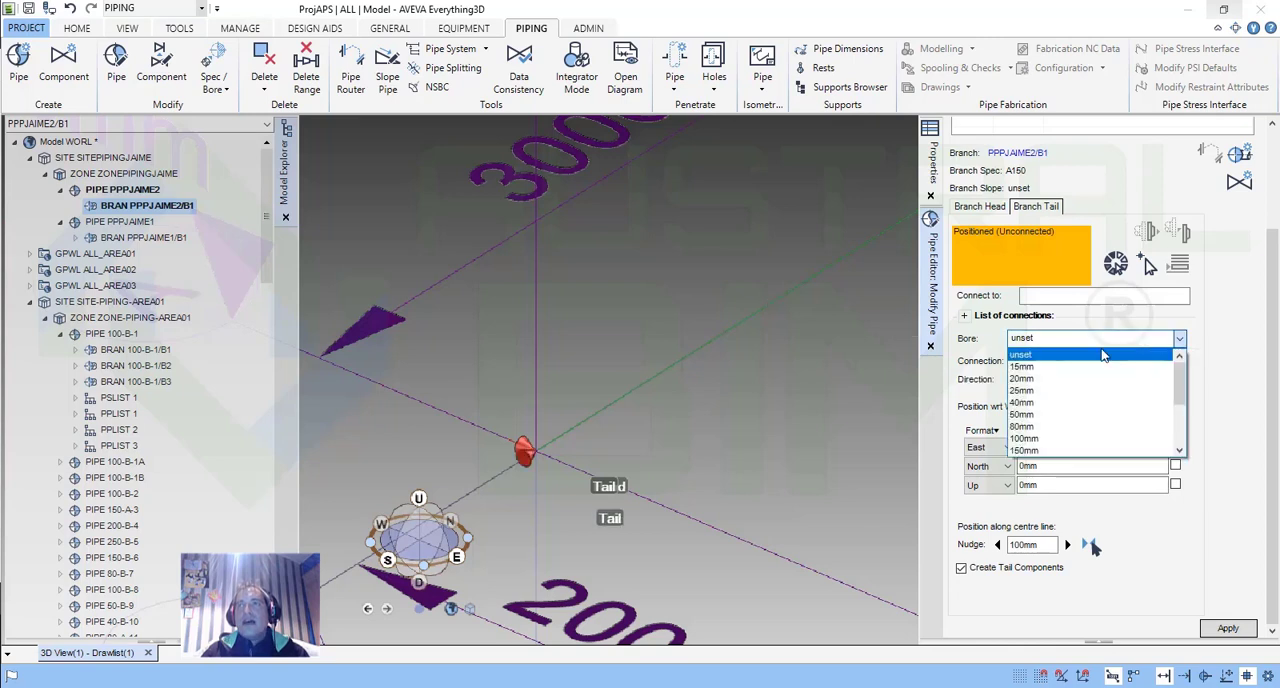
pyautogui.click(1028, 379)
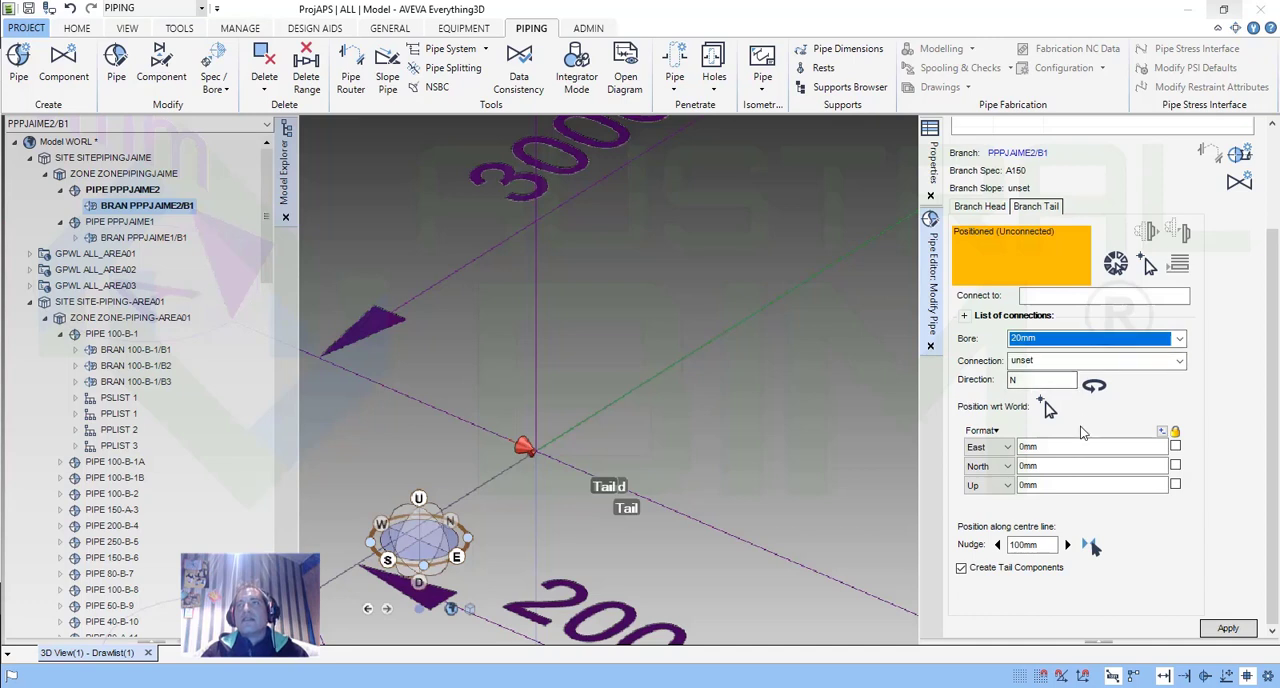
# Set the branch tail's North position to 2000 mm and apply the changes.
pyautogui.click(1052, 465)
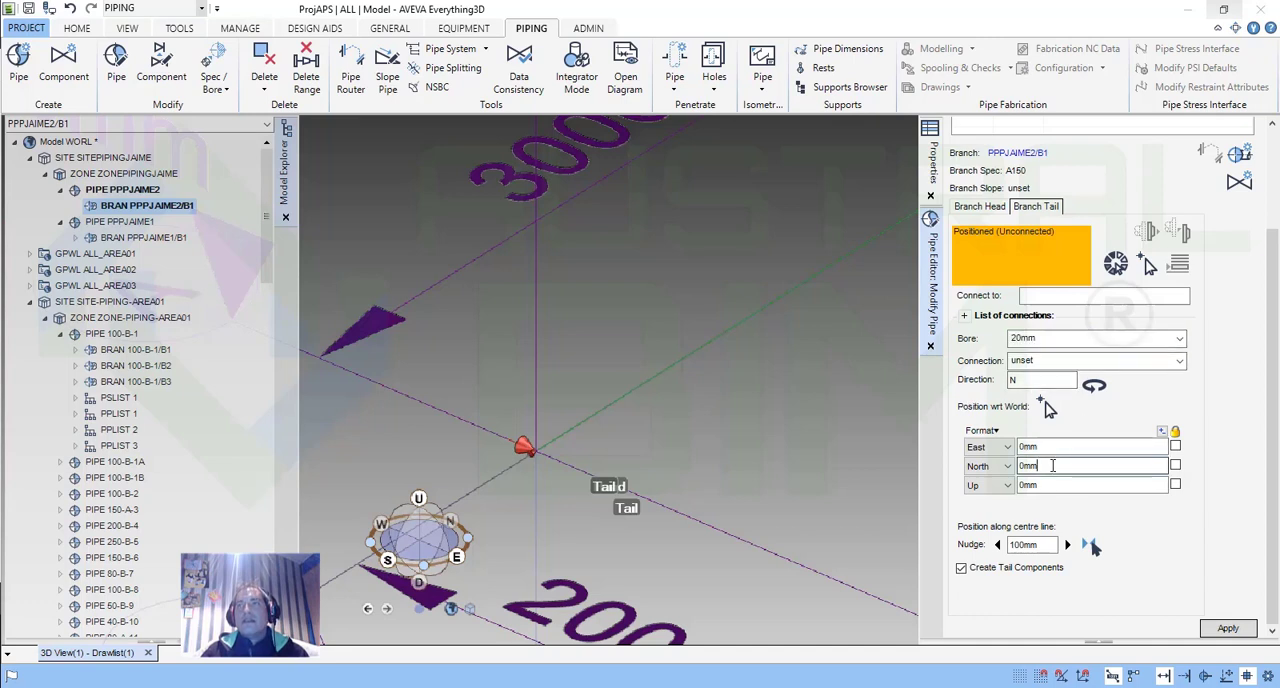
pyautogui.click(1221, 629)
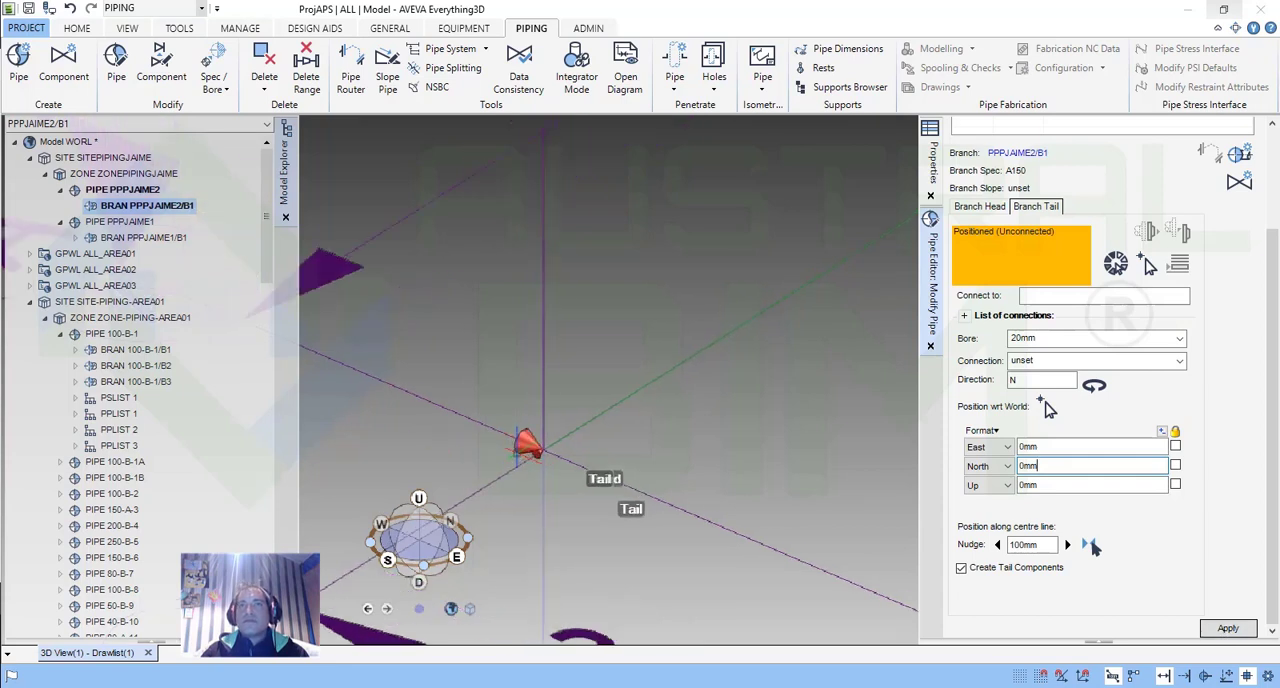
pyautogui.click(1215, 628)
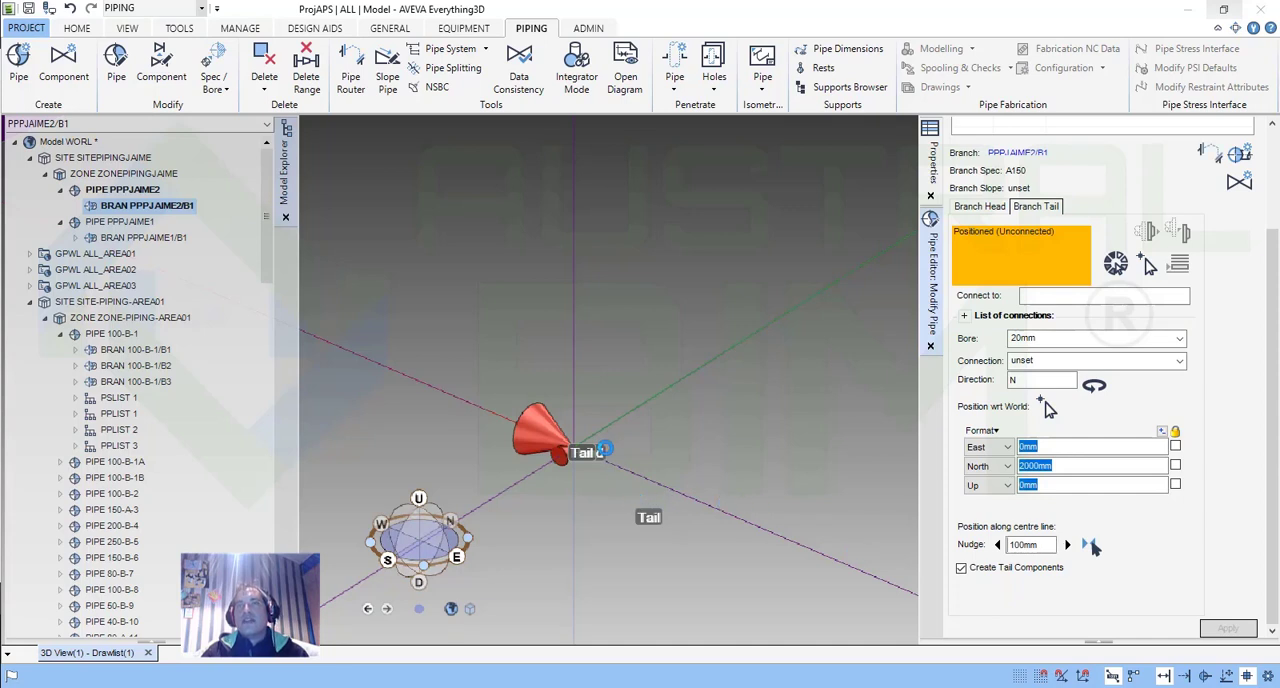
pyautogui.scroll(-4, 637, 434)
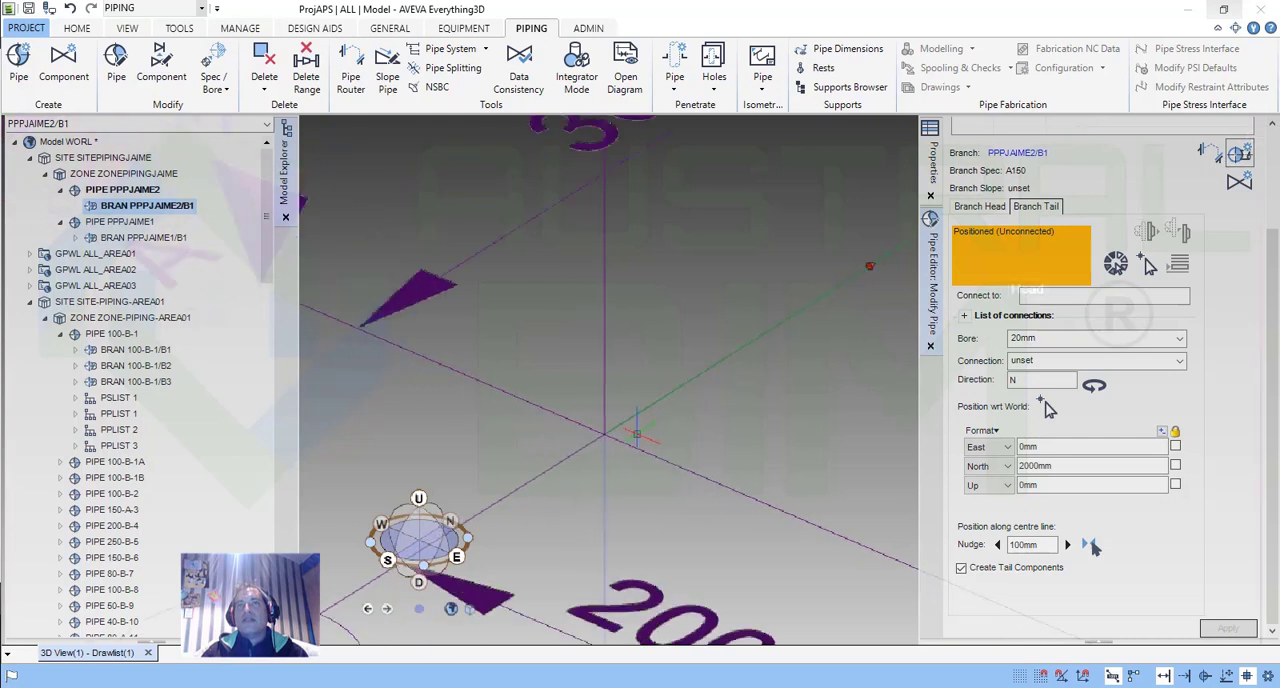
# Autoroute the second pipe's branch between its positioned head and tail.
pyautogui.scroll(-3, 637, 434)
pyautogui.moveTo(804, 321); pyautogui.dragTo(769, 341, button='middle')
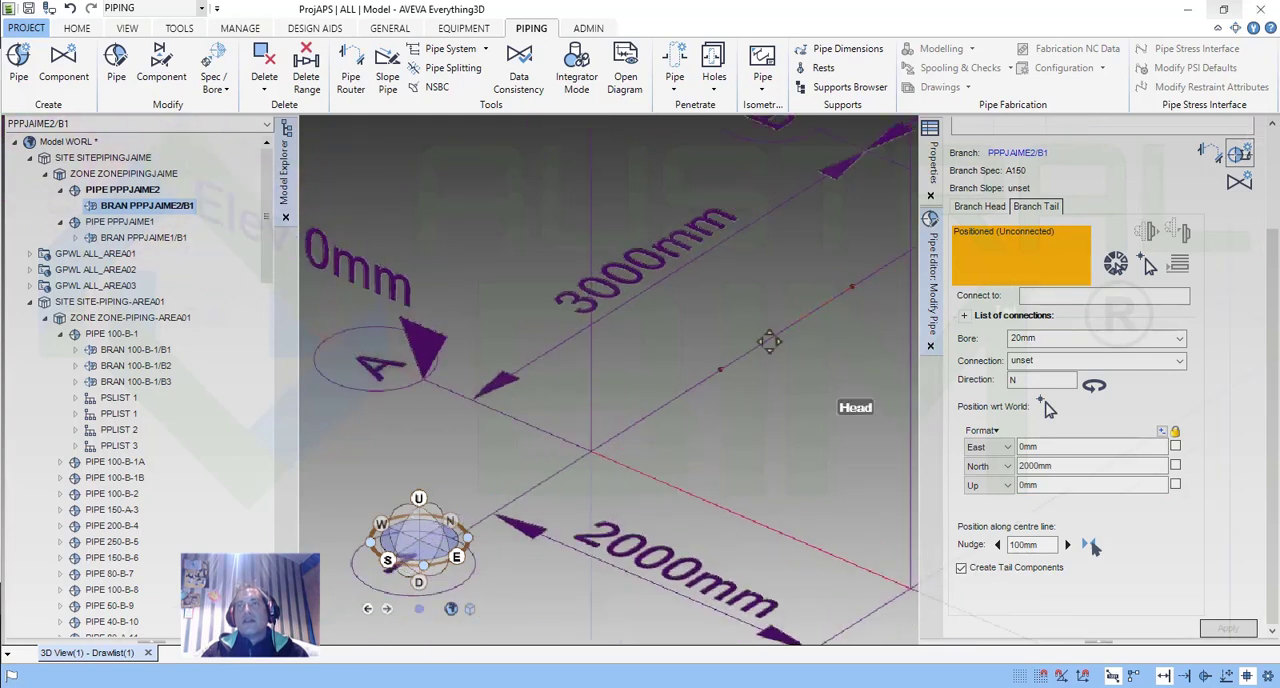
pyautogui.moveTo(769, 341); pyautogui.dragTo(745, 355, button='middle')
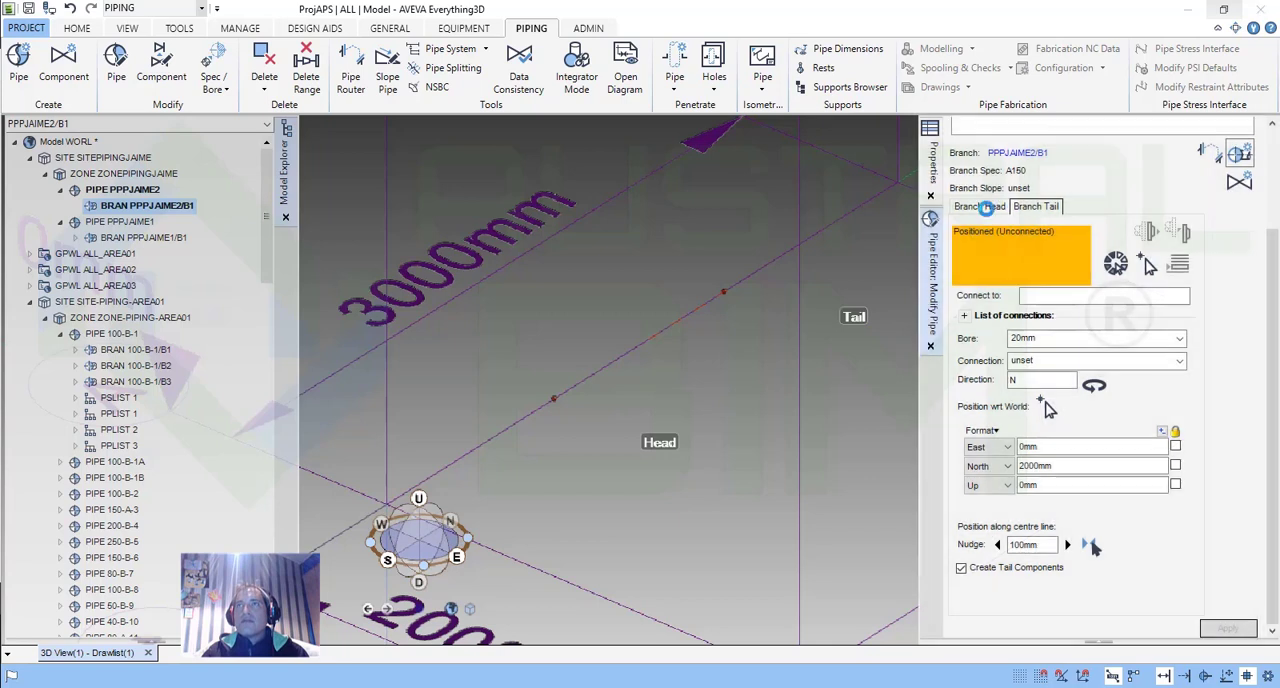
pyautogui.click(985, 208)
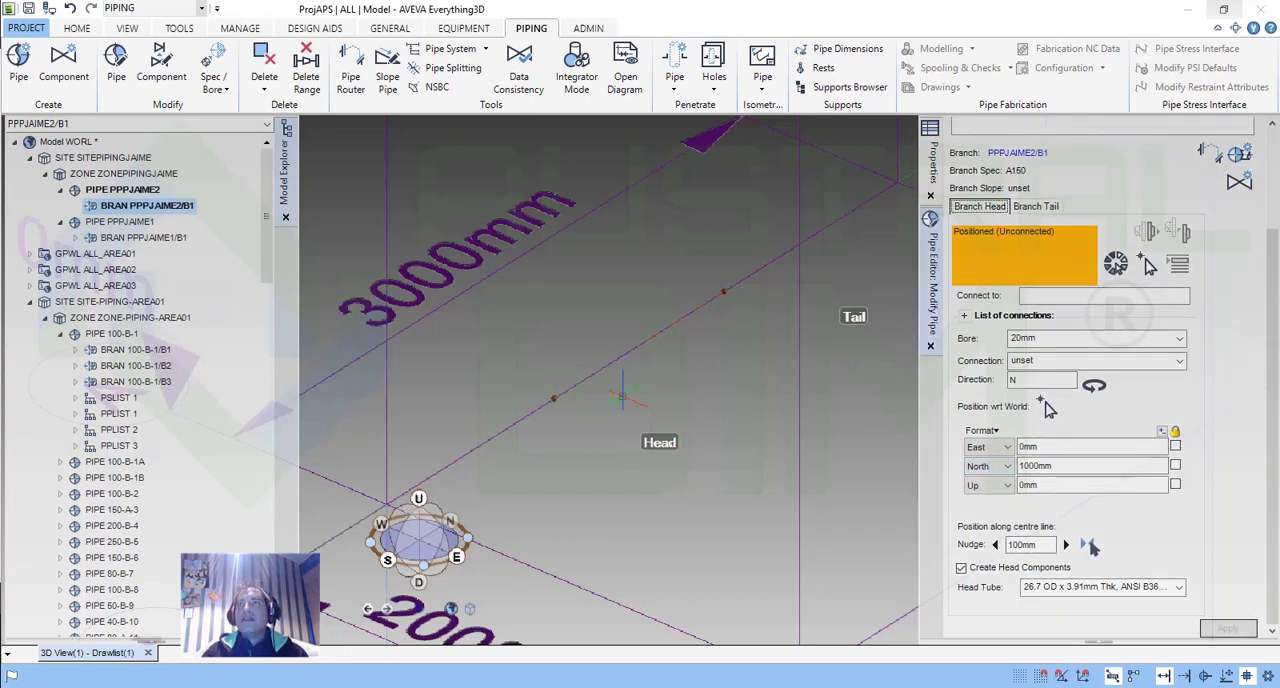
pyautogui.click(1031, 209)
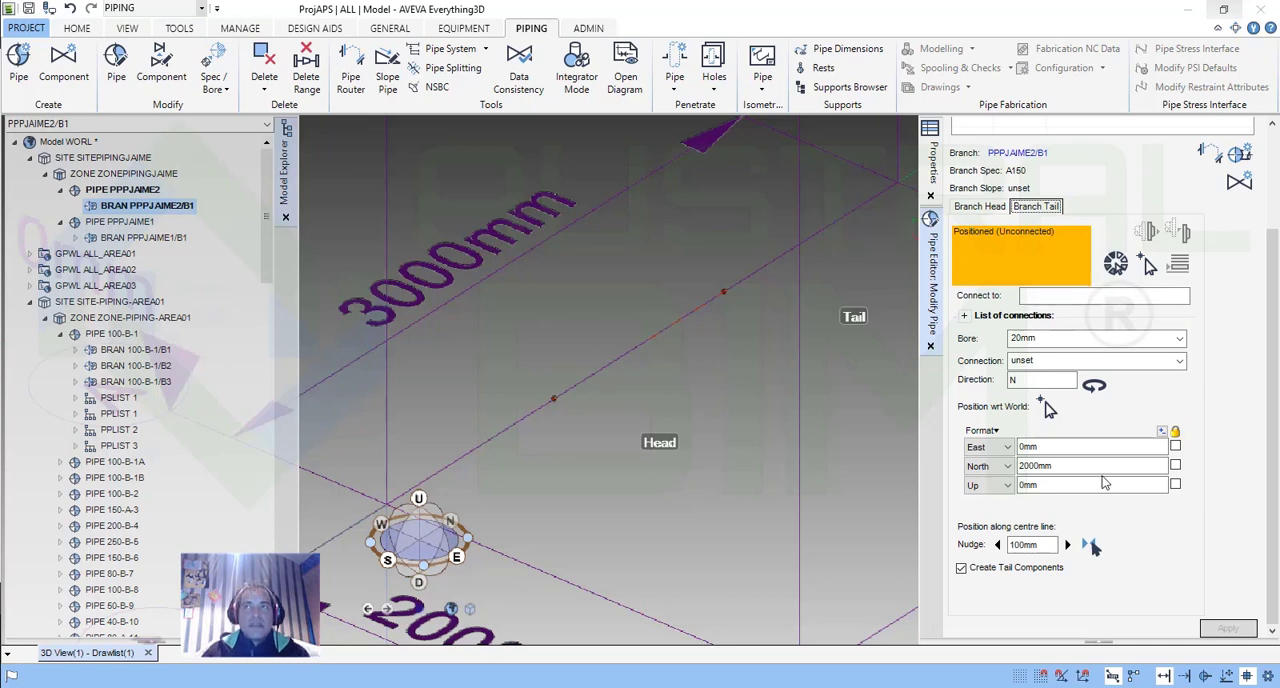
pyautogui.scroll(2, 1165, 438)
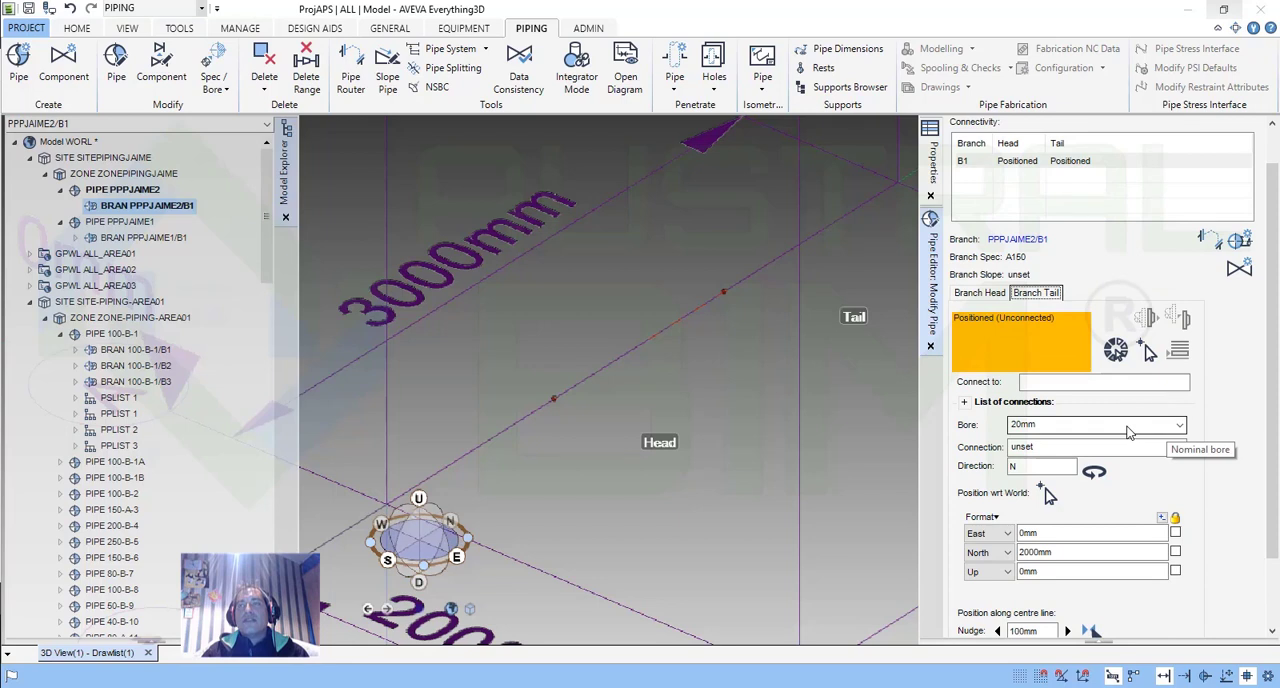
pyautogui.click(1210, 242)
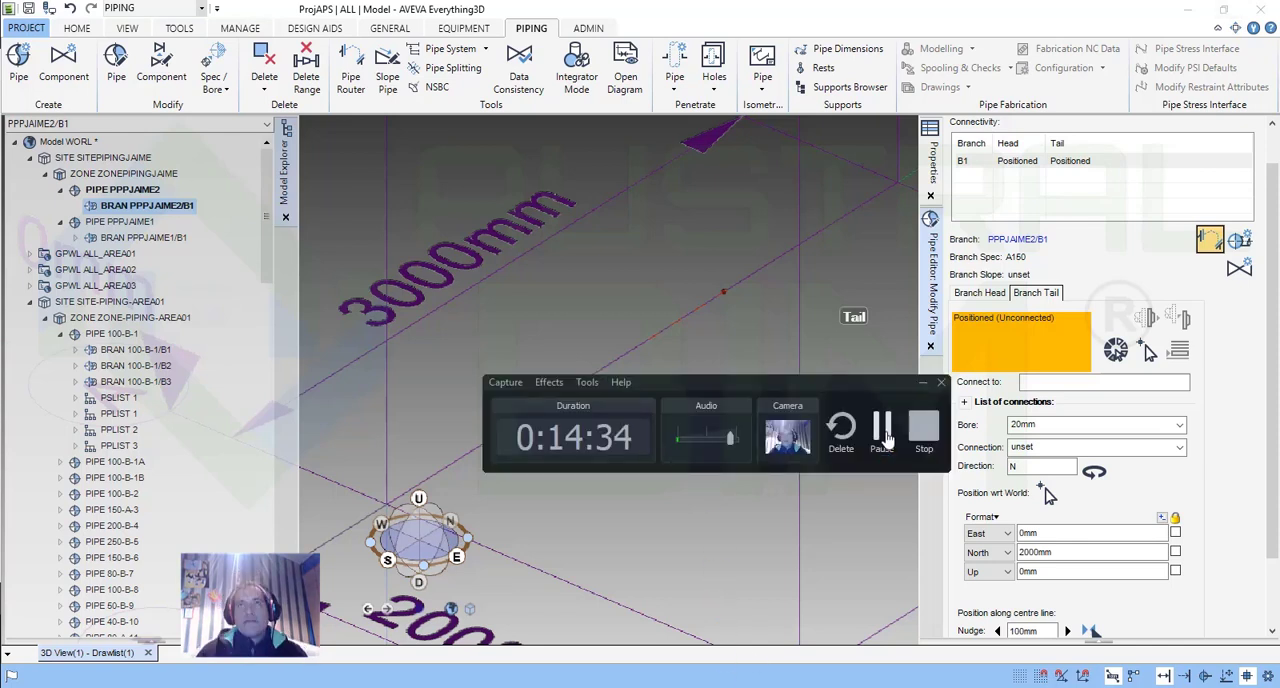
pyautogui.click(884, 432)
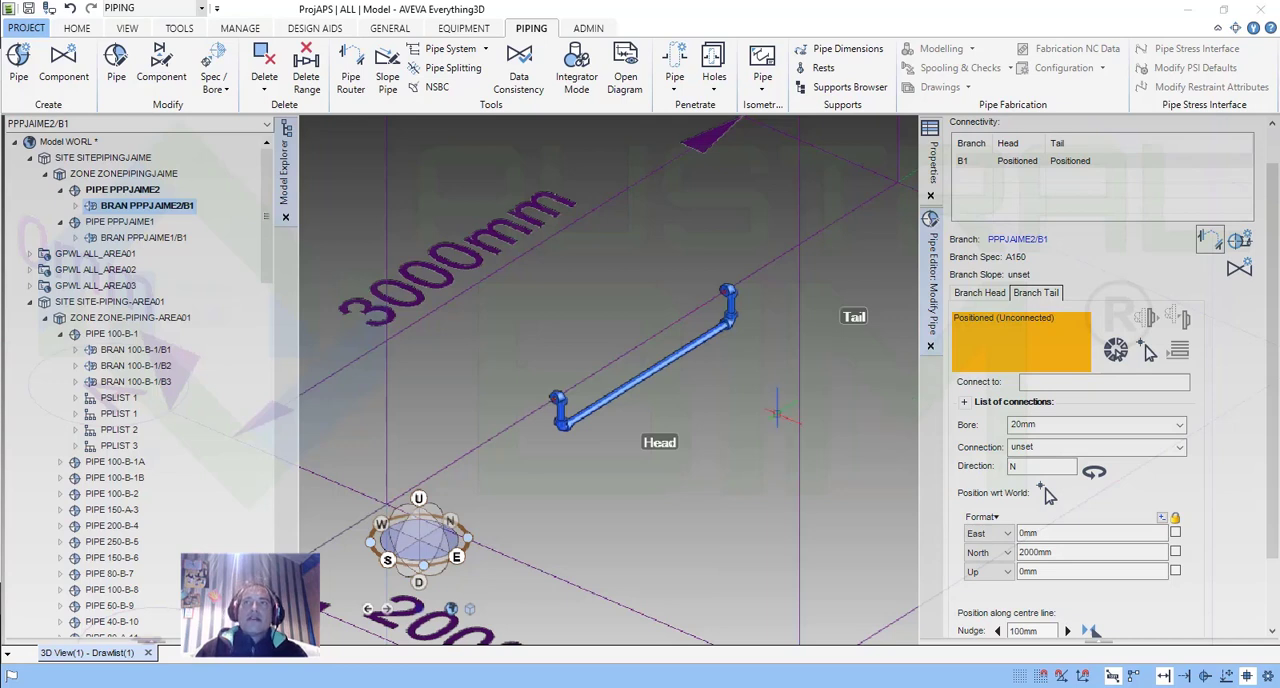
# Examine the autorouted pipe's shape between head and tail and review the branch head settings.
pyautogui.scroll(3, 672, 345)
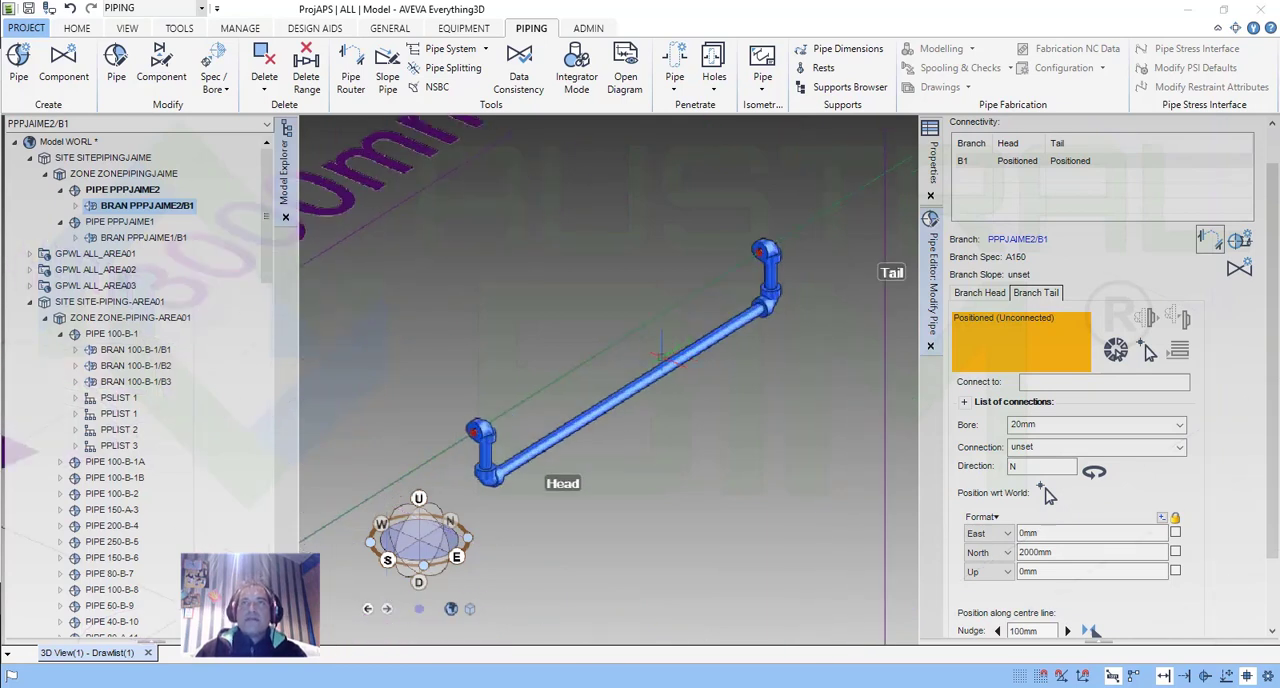
pyautogui.moveTo(661, 353); pyautogui.dragTo(671, 342, button='middle')
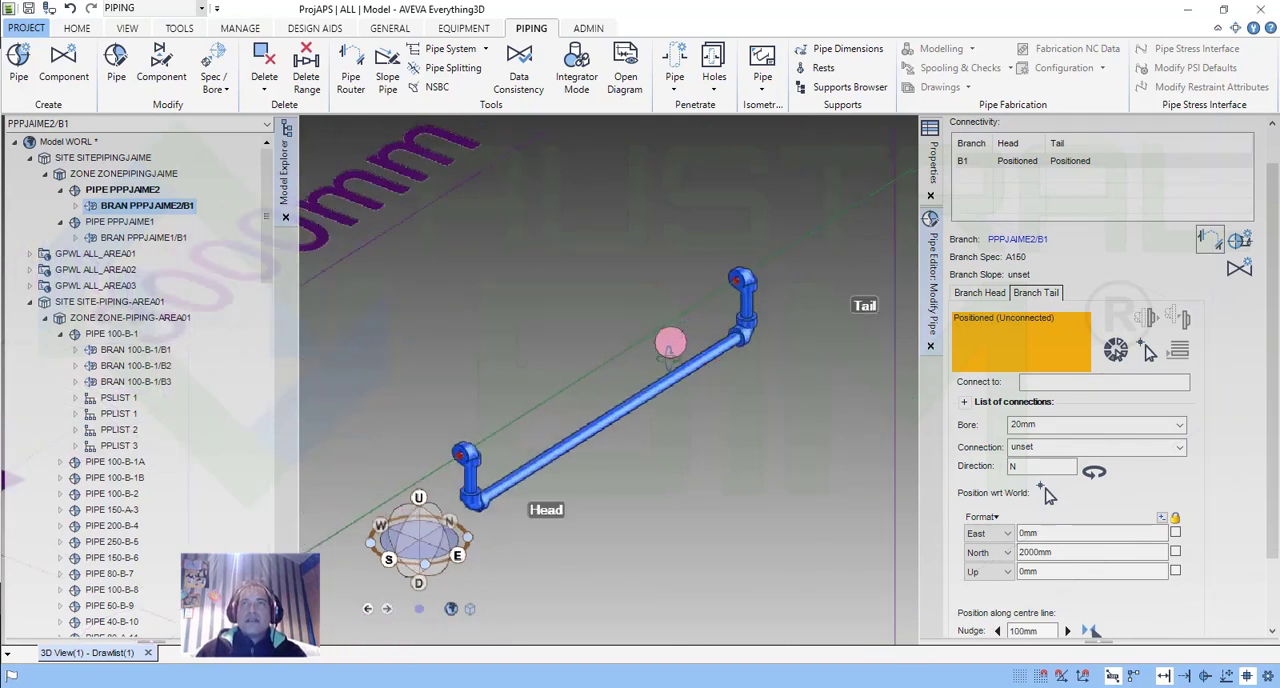
pyautogui.moveTo(673, 385); pyautogui.dragTo(656, 445, button='middle')
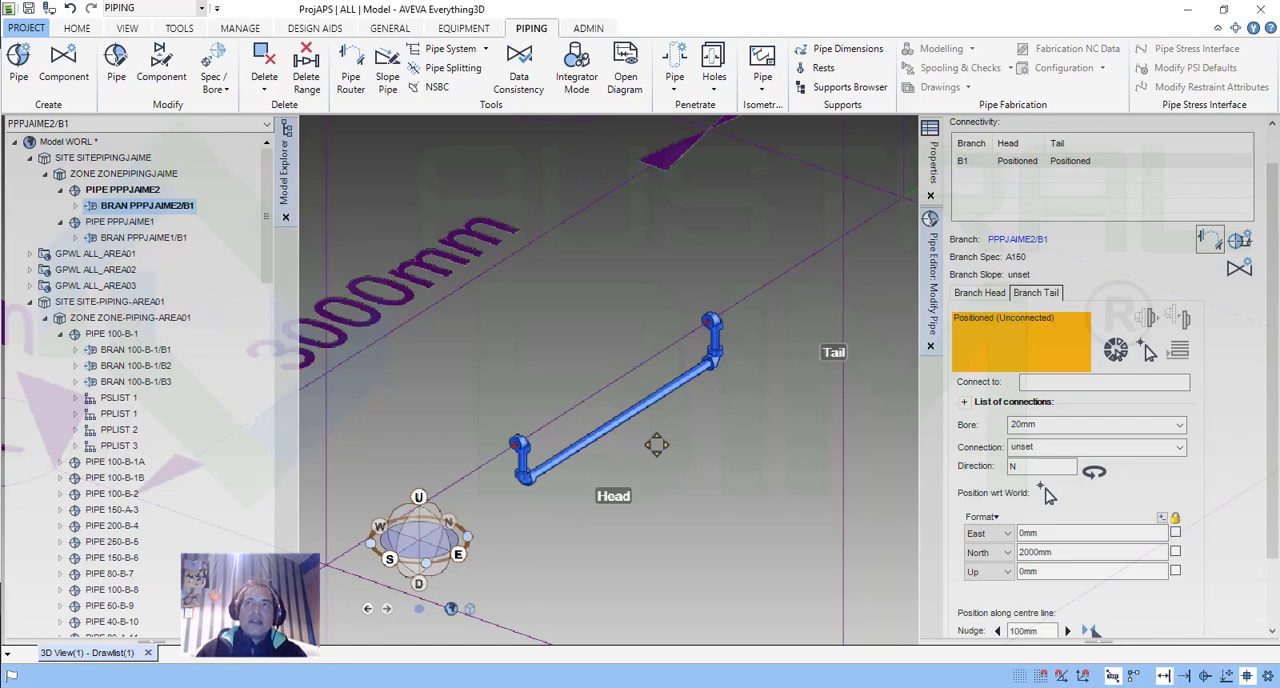
pyautogui.scroll(-3, 656, 445)
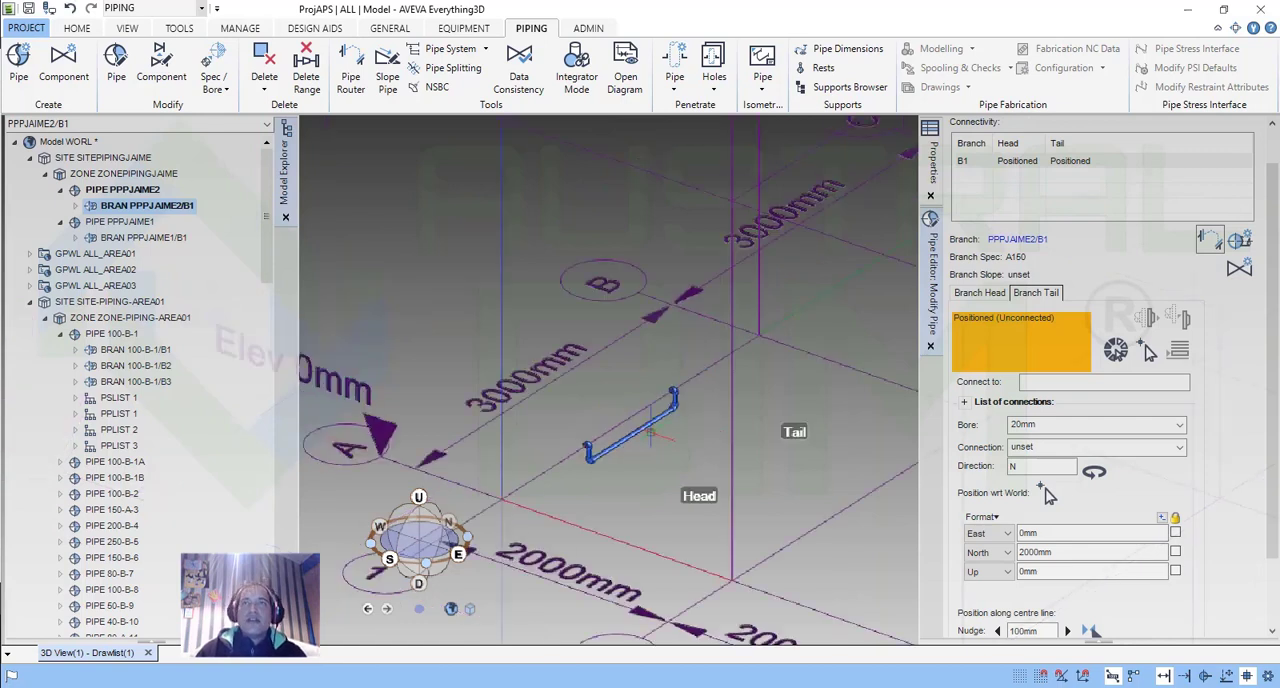
pyautogui.scroll(2, 650, 432)
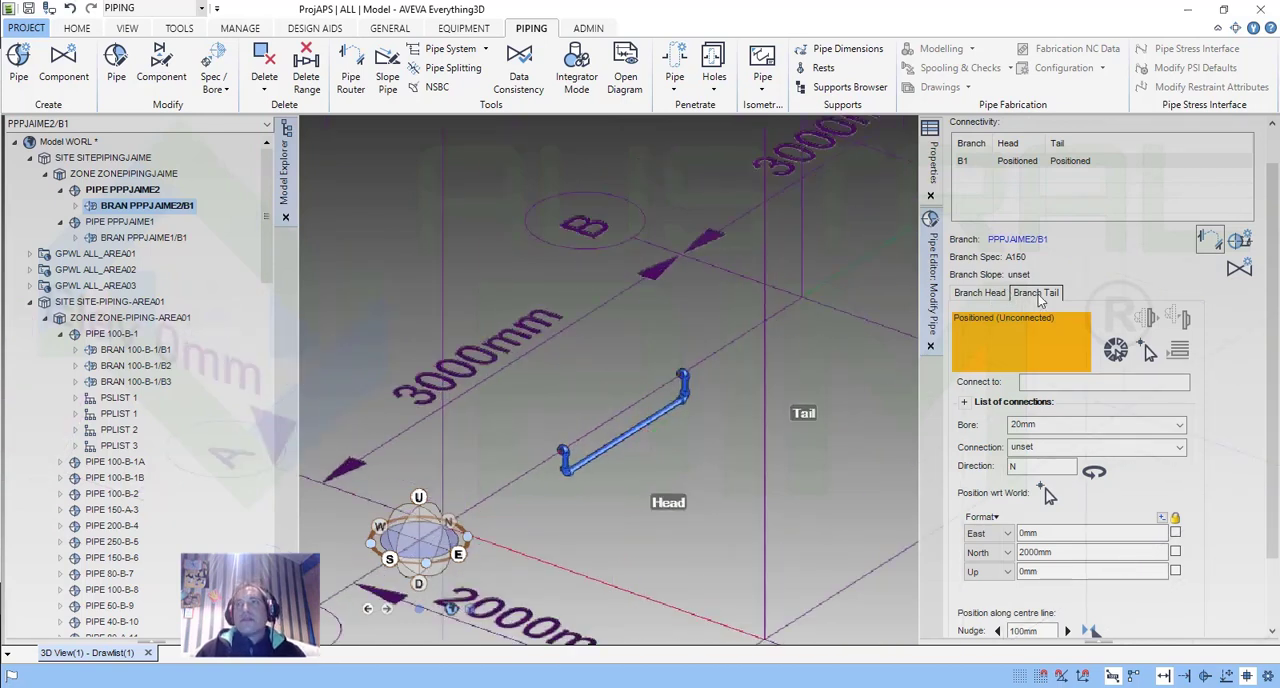
pyautogui.click(985, 293)
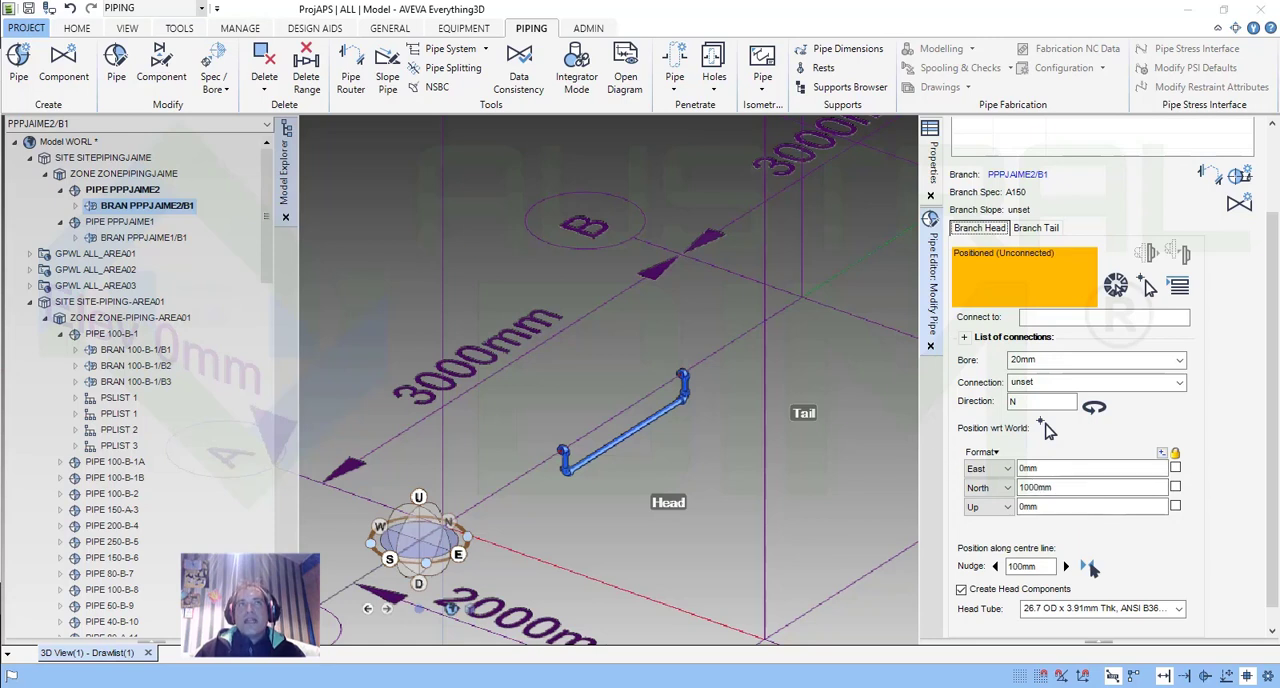
# Close the pipe editor and delete branch B1 of the second pipe.
pyautogui.rightClick(157, 212)
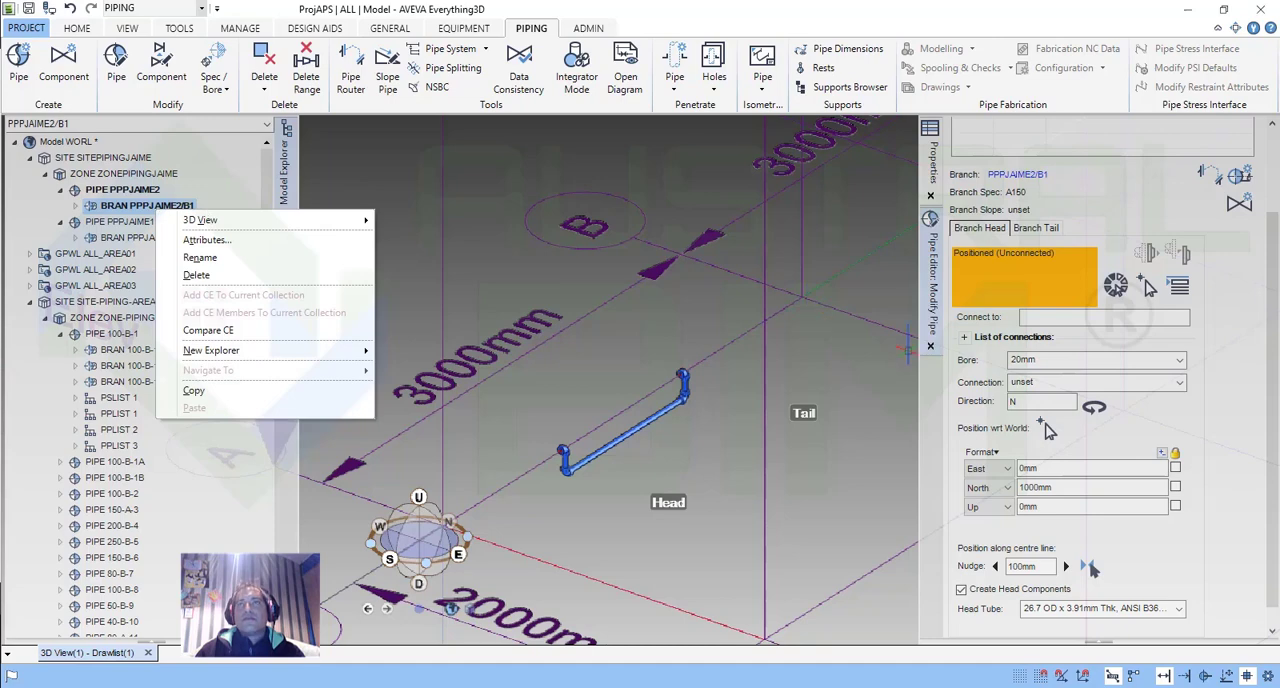
pyautogui.click(930, 347)
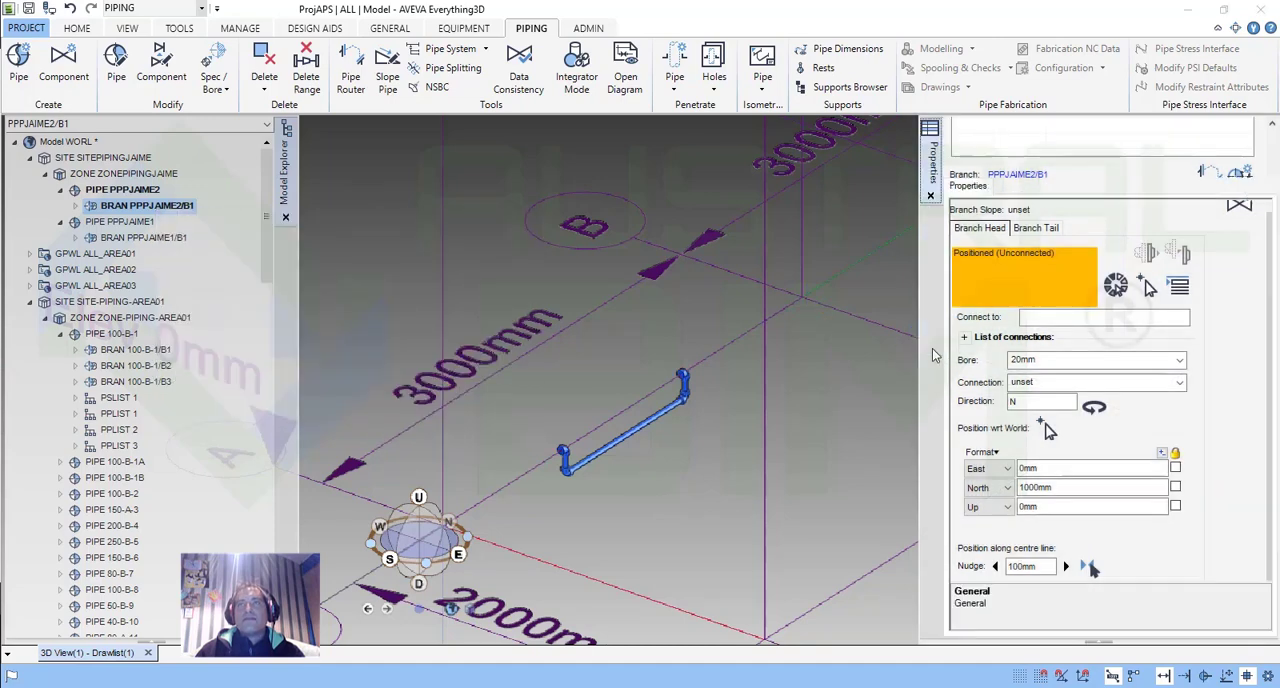
pyautogui.rightClick(158, 208)
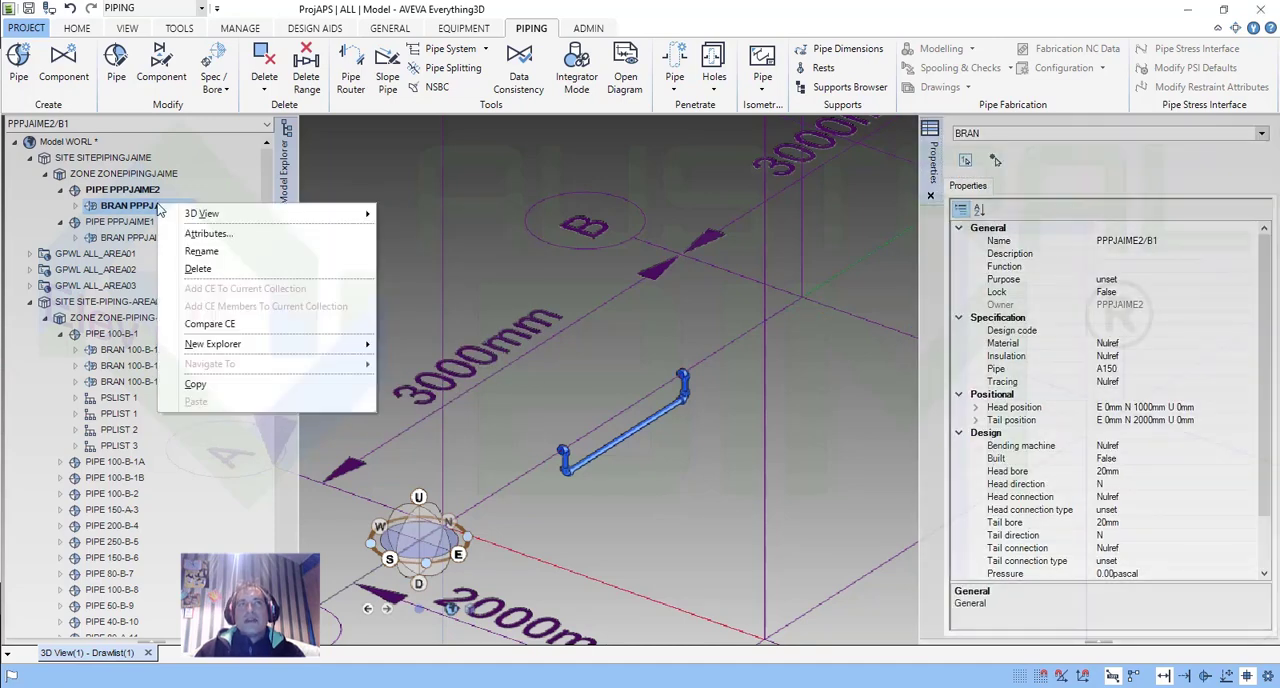
pyautogui.click(158, 208)
pyautogui.rightClick(150, 208)
pyautogui.click(213, 257)
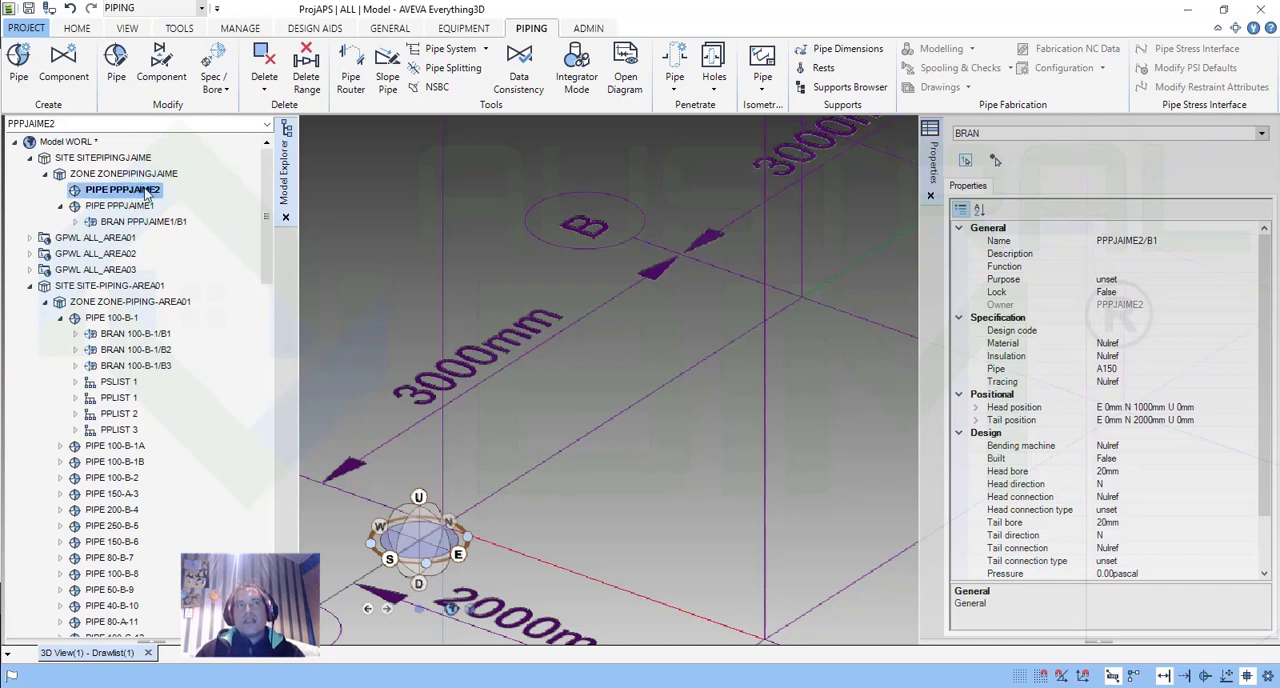
# Create a new pipe with specification A150, named with the existing pipes' prefix followed by 3.
pyautogui.click(19, 72)
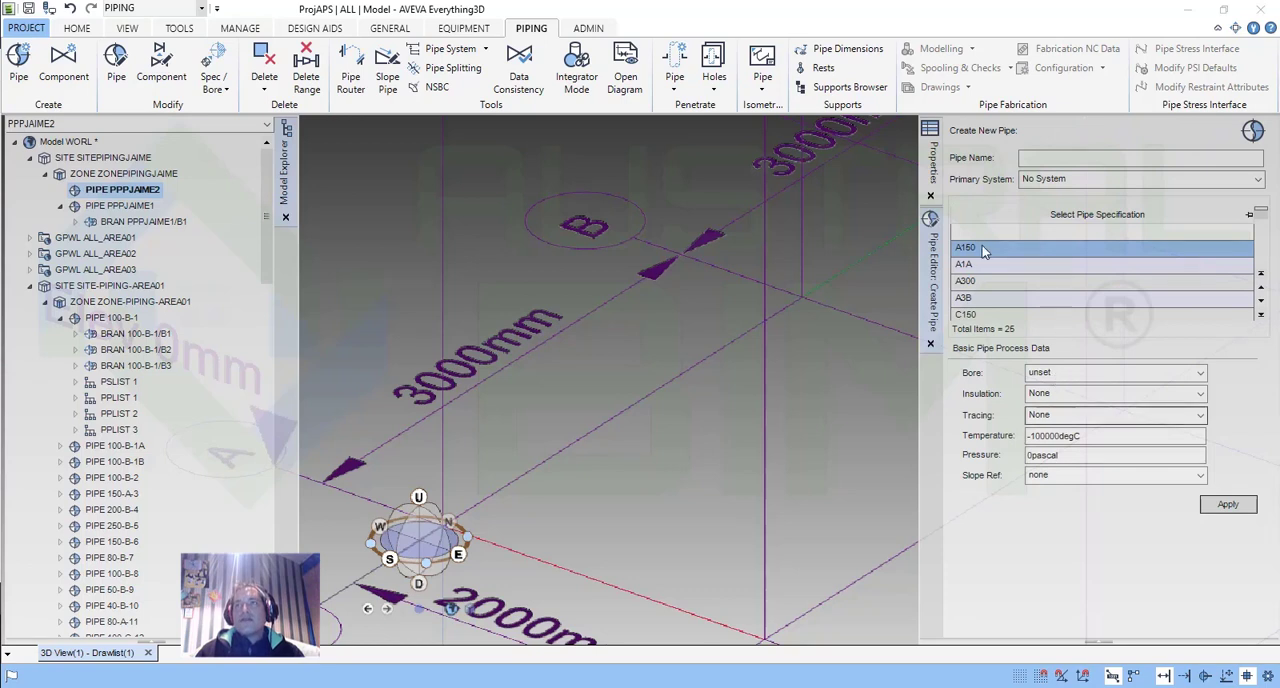
pyautogui.click(1070, 157)
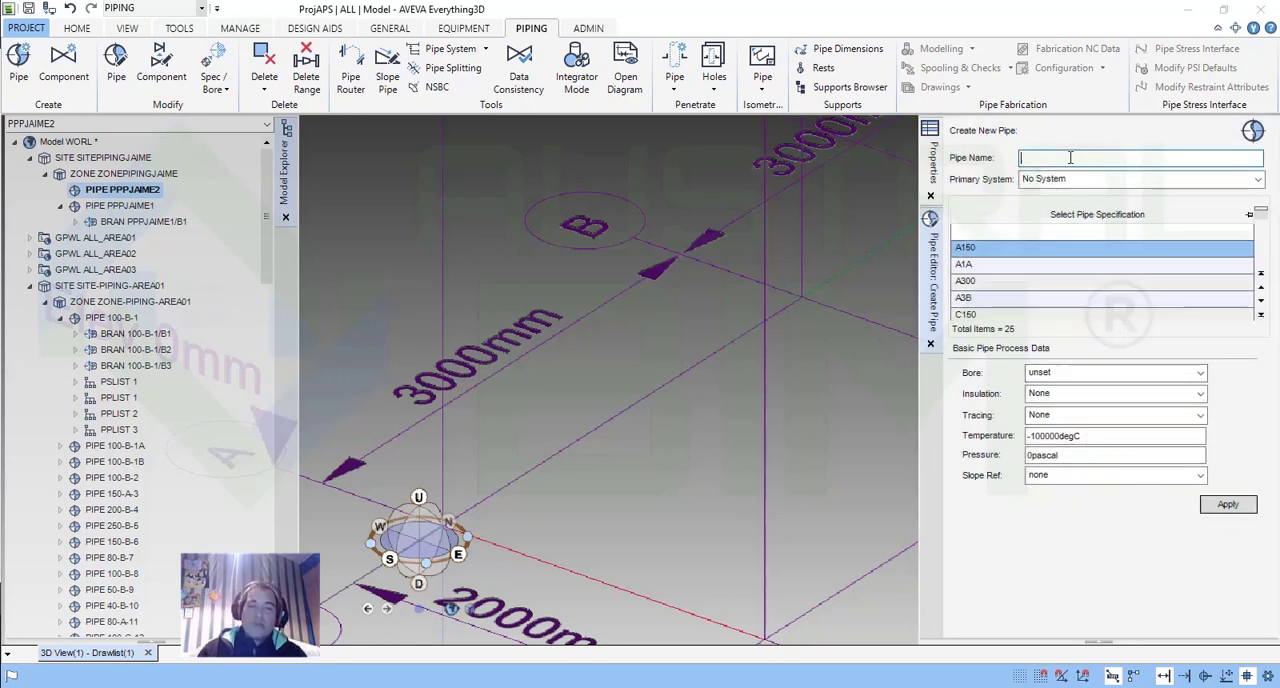
pyautogui.write('PPPJAIME')
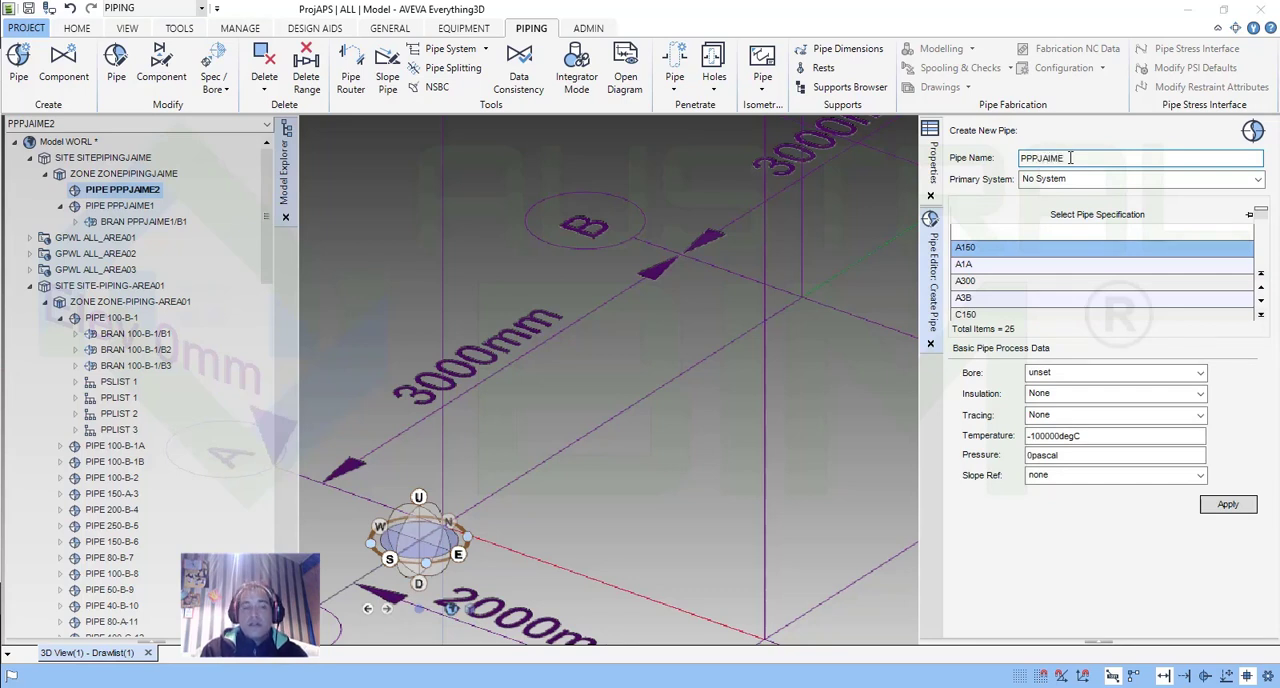
pyautogui.write('3')
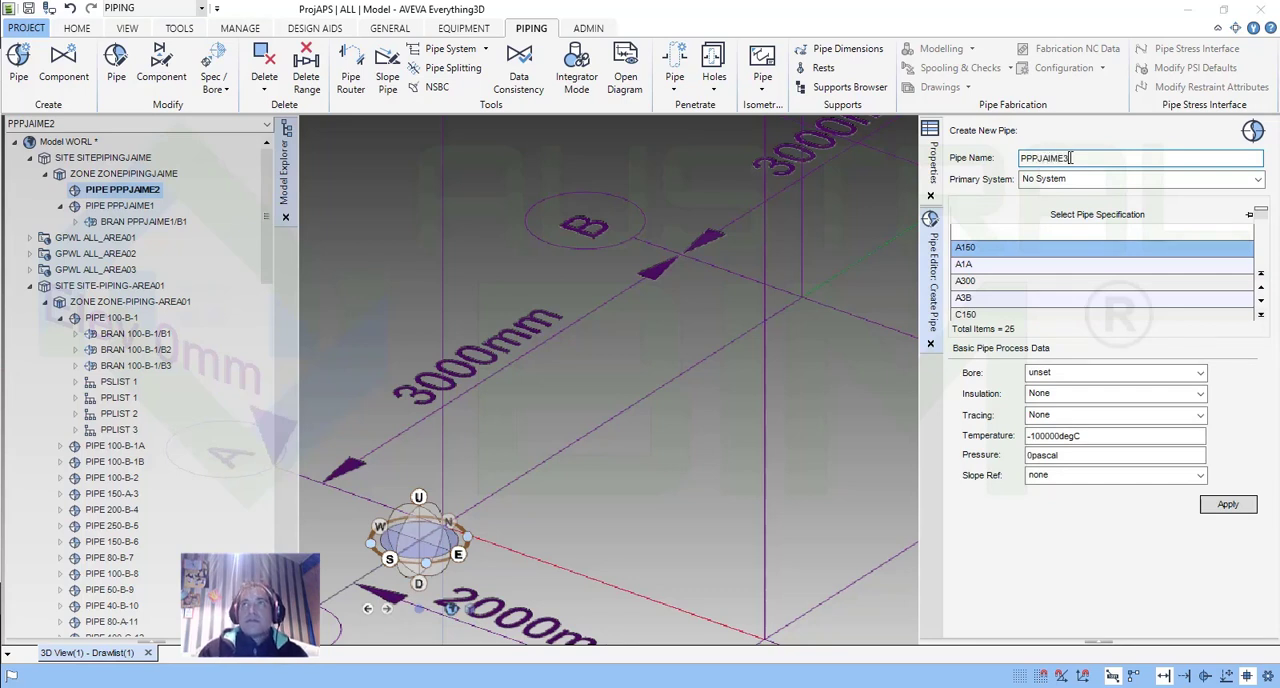
pyautogui.click(1227, 508)
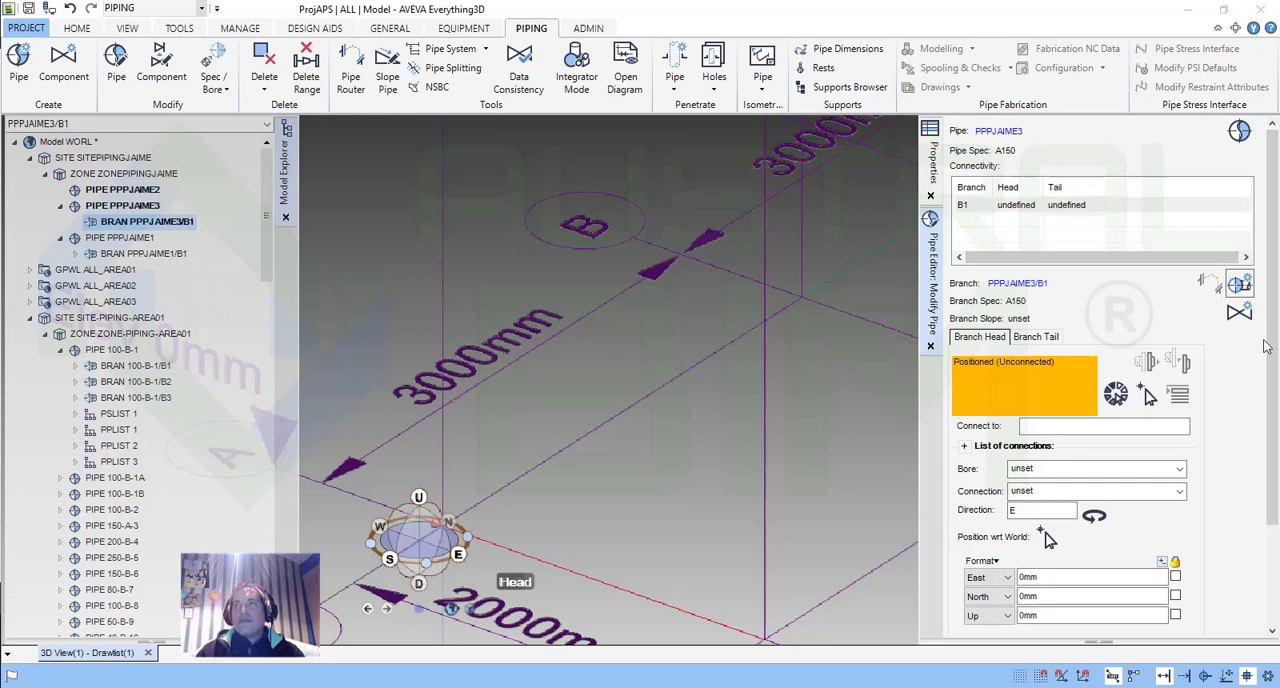
# Set the new branch head's bore to 20 mm, its direction to N and its North position to 1000 mm.
pyautogui.scroll(-1, 1040, 292)
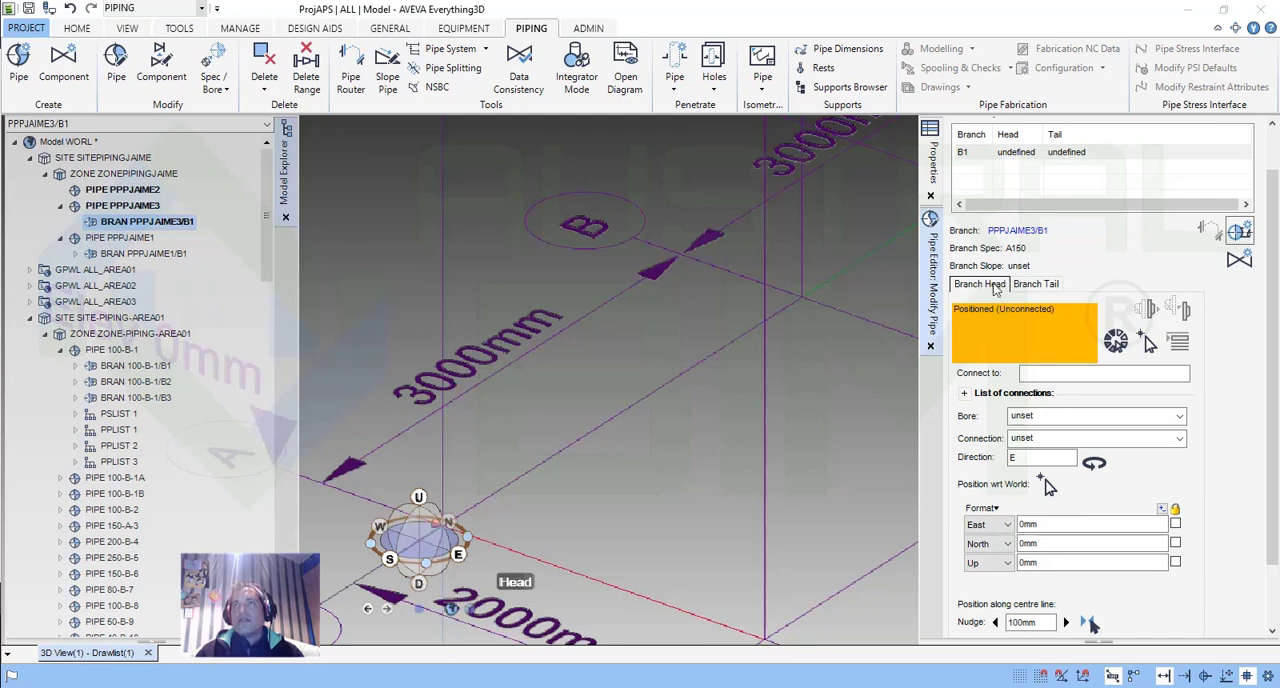
pyautogui.scroll(-2, 1113, 325)
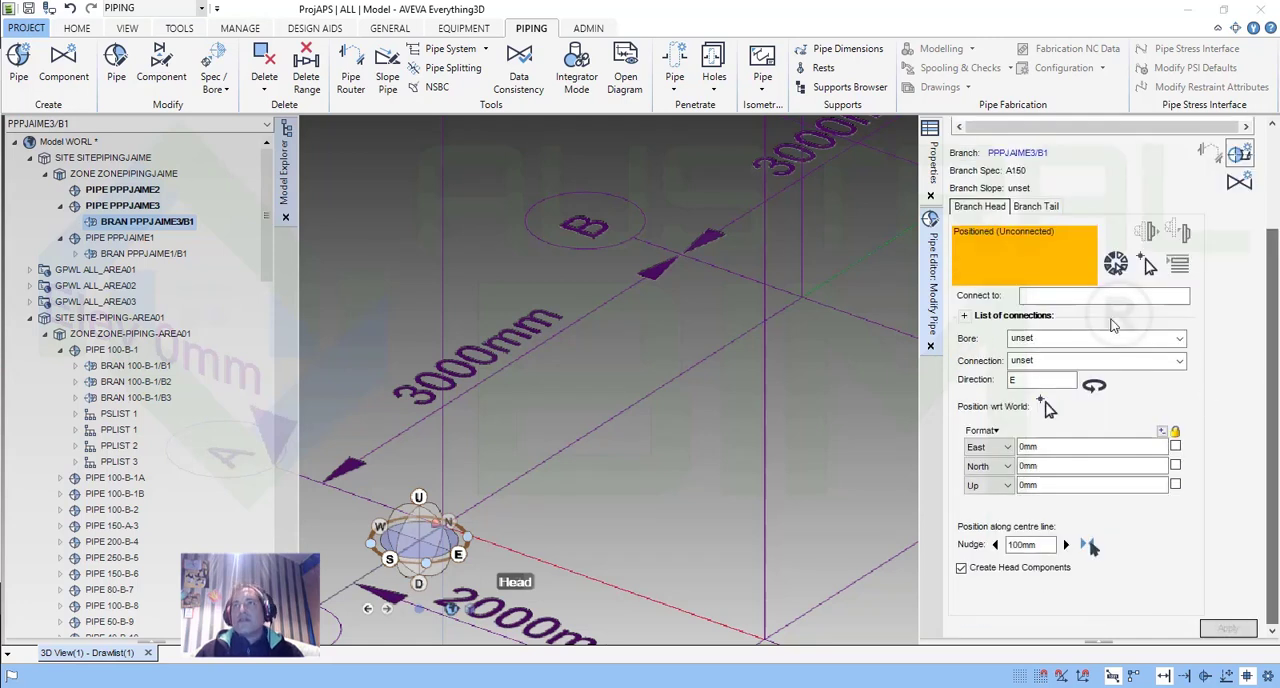
pyautogui.click(1060, 338)
pyautogui.click(1042, 388)
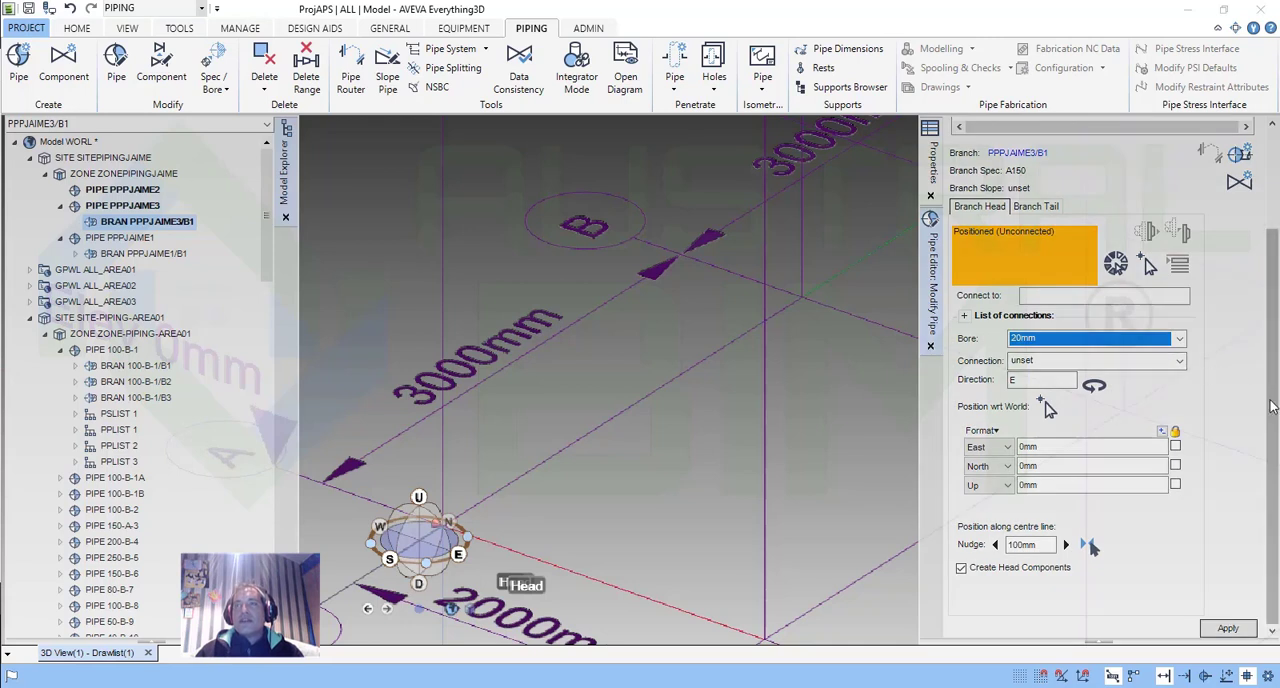
pyautogui.doubleClick(1064, 379)
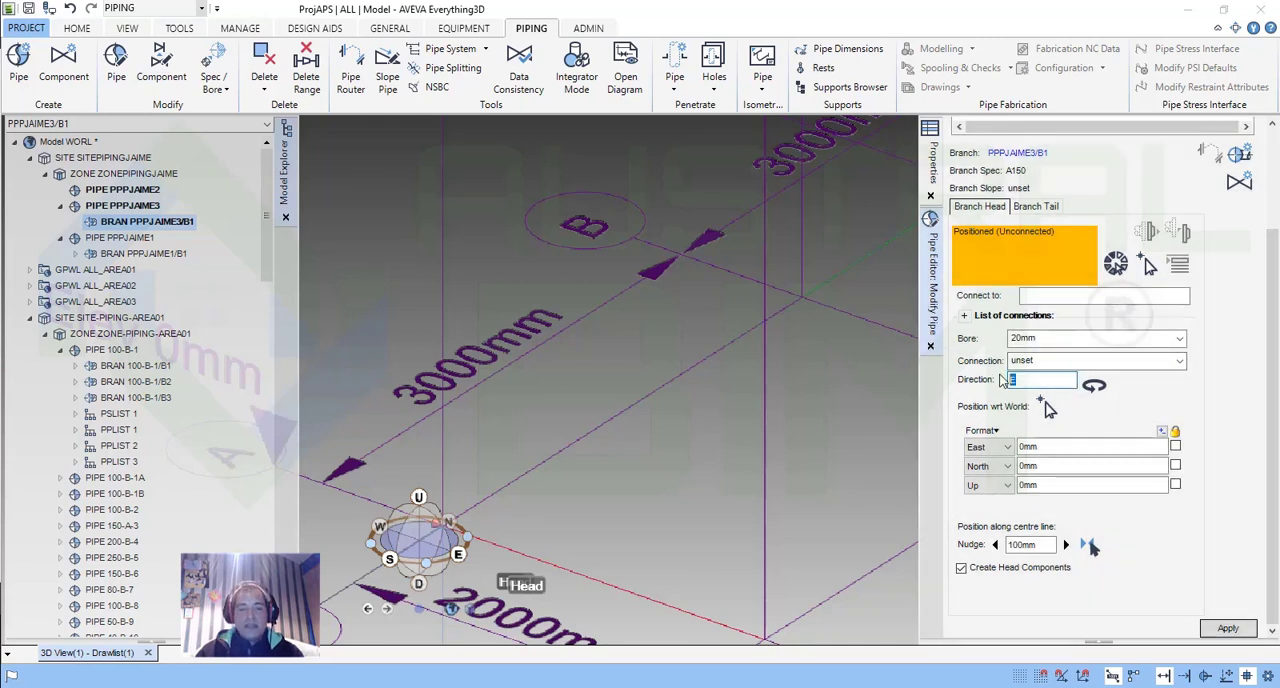
pyautogui.write('N')
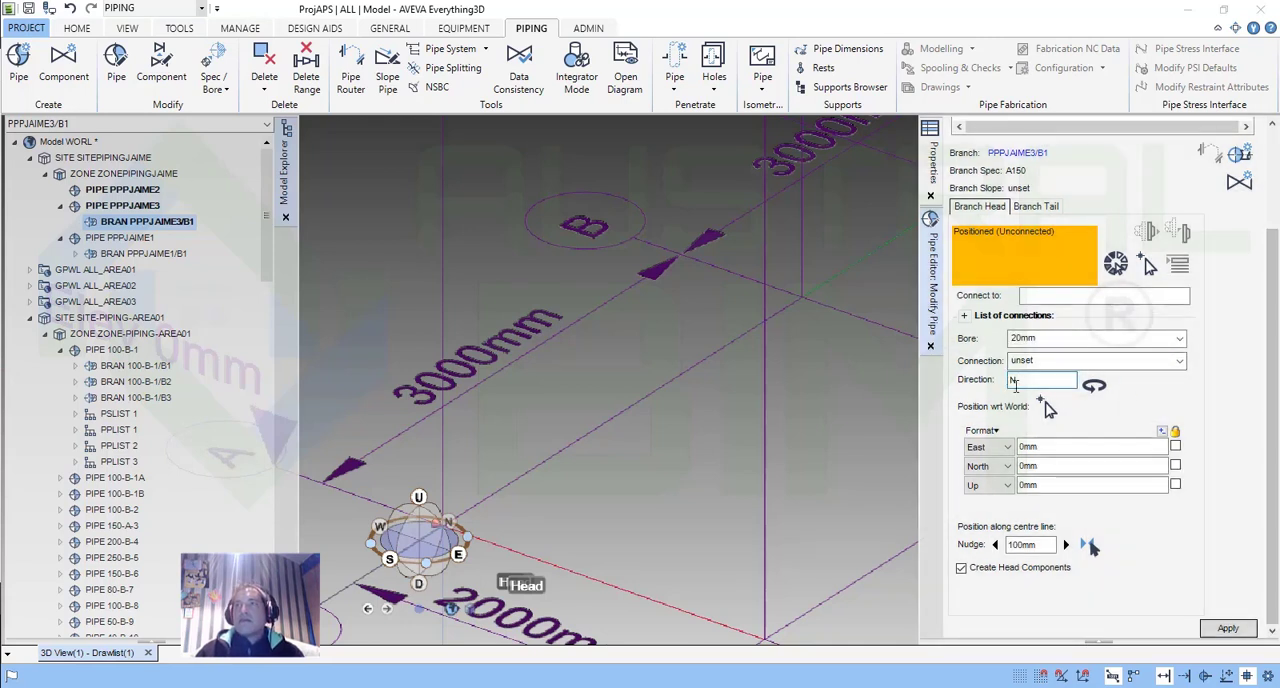
pyautogui.doubleClick(1040, 464)
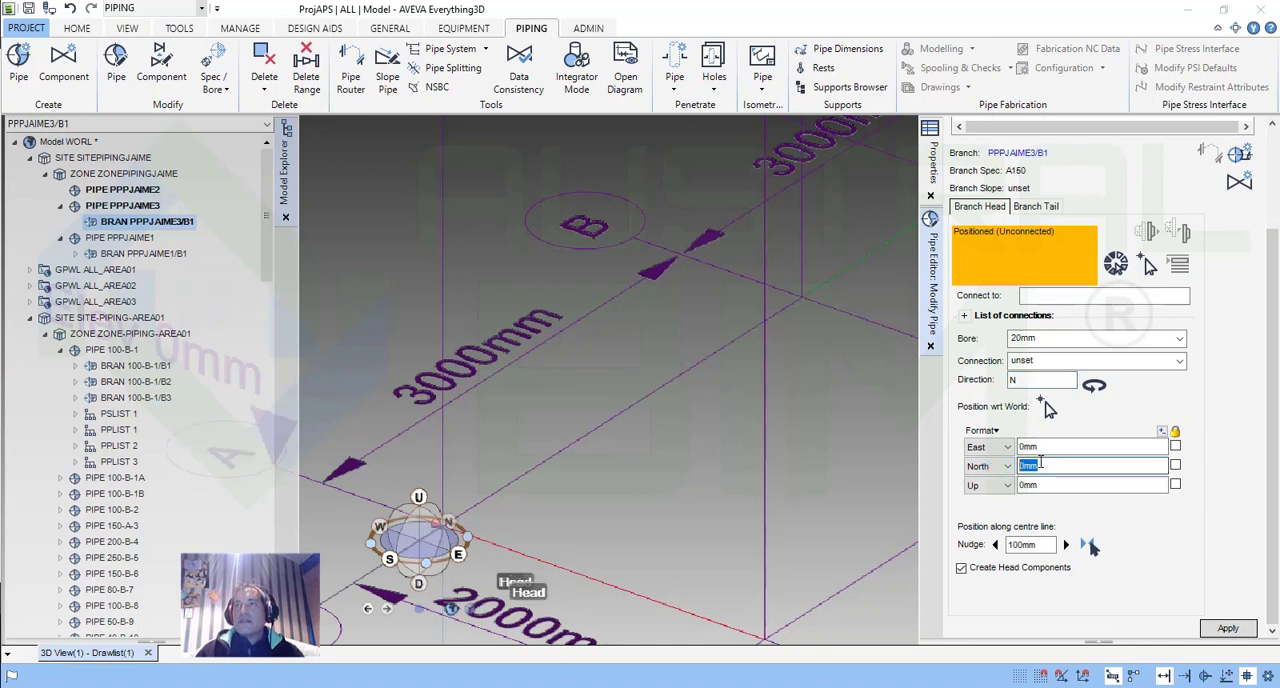
pyautogui.write('1000')
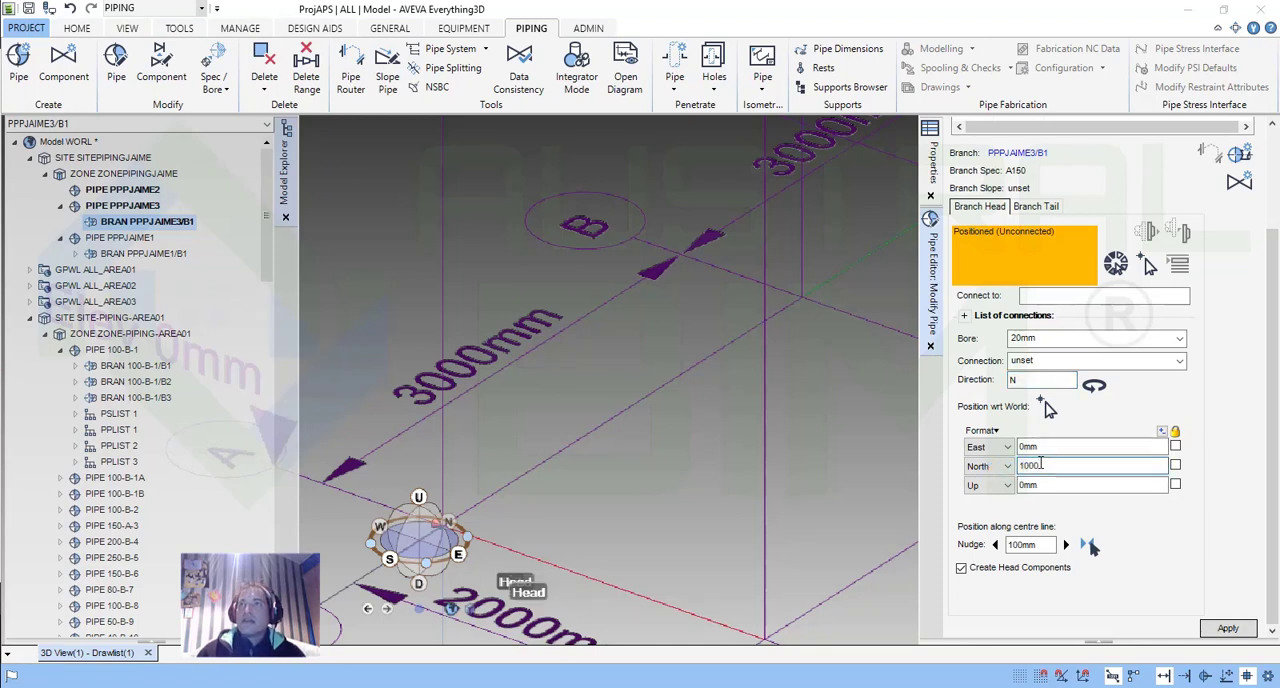
# Set the branch tail's direction to N, bore to 20 mm and North position to 2000 mm, and apply the changes.
pyautogui.click(1037, 208)
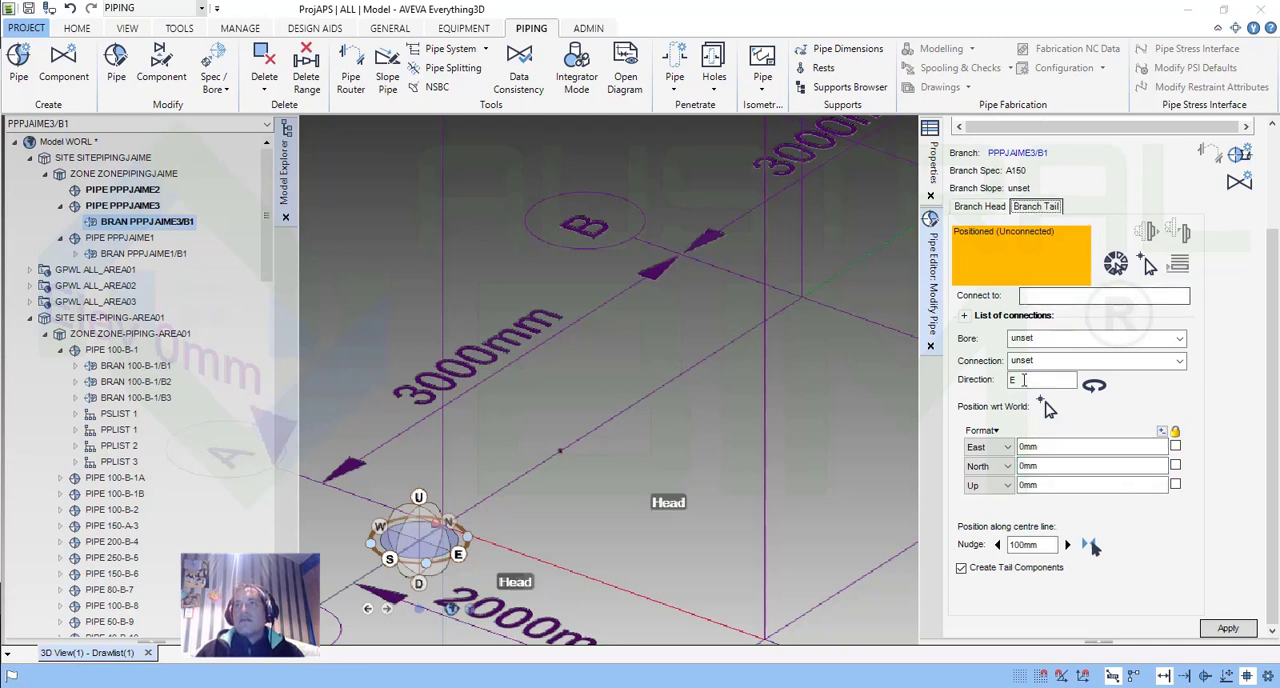
pyautogui.write('N')
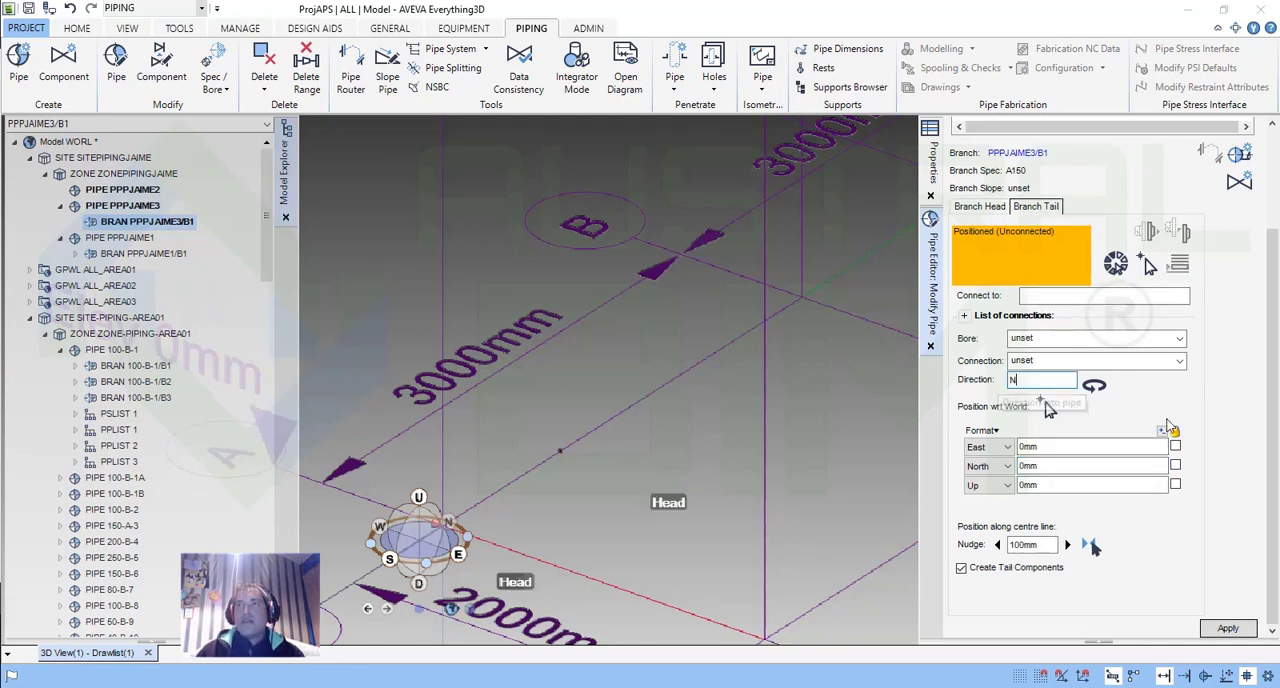
pyautogui.click(1046, 467)
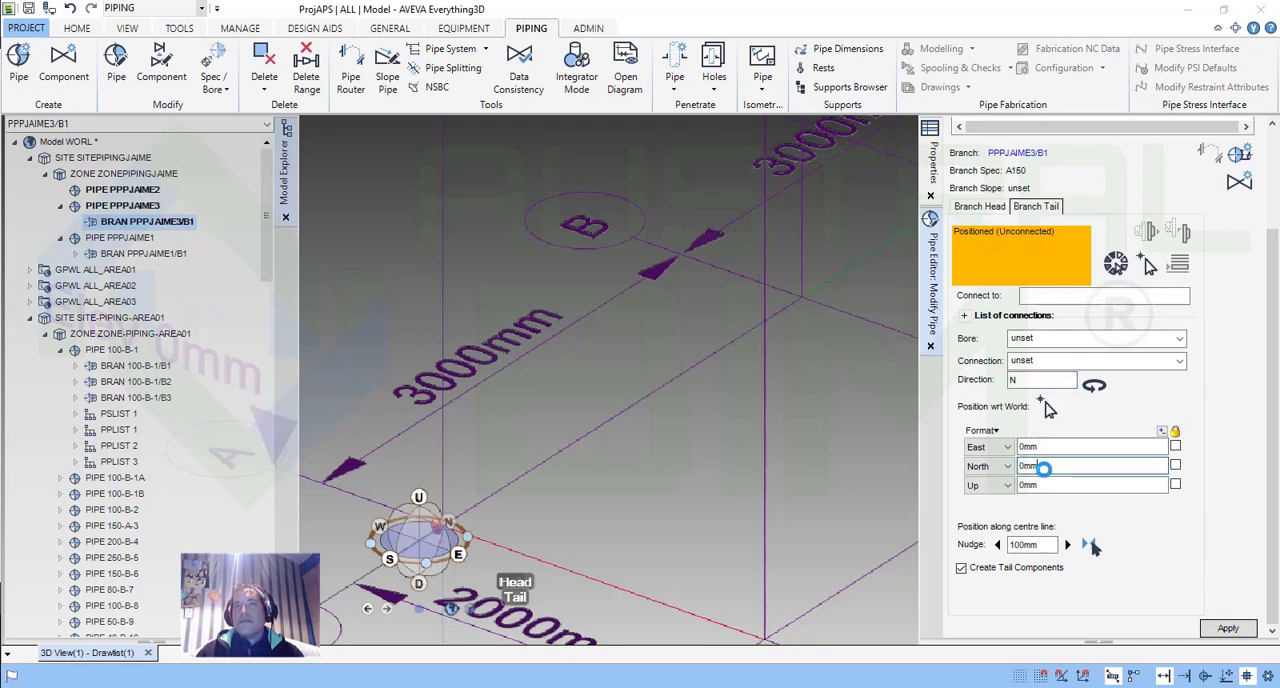
pyautogui.moveTo(512, 467)
pyautogui.mouseDown(button='middle')
pyautogui.moveTo(694, 357)
pyautogui.moveTo(680, 400)
pyautogui.mouseUp(button='middle')
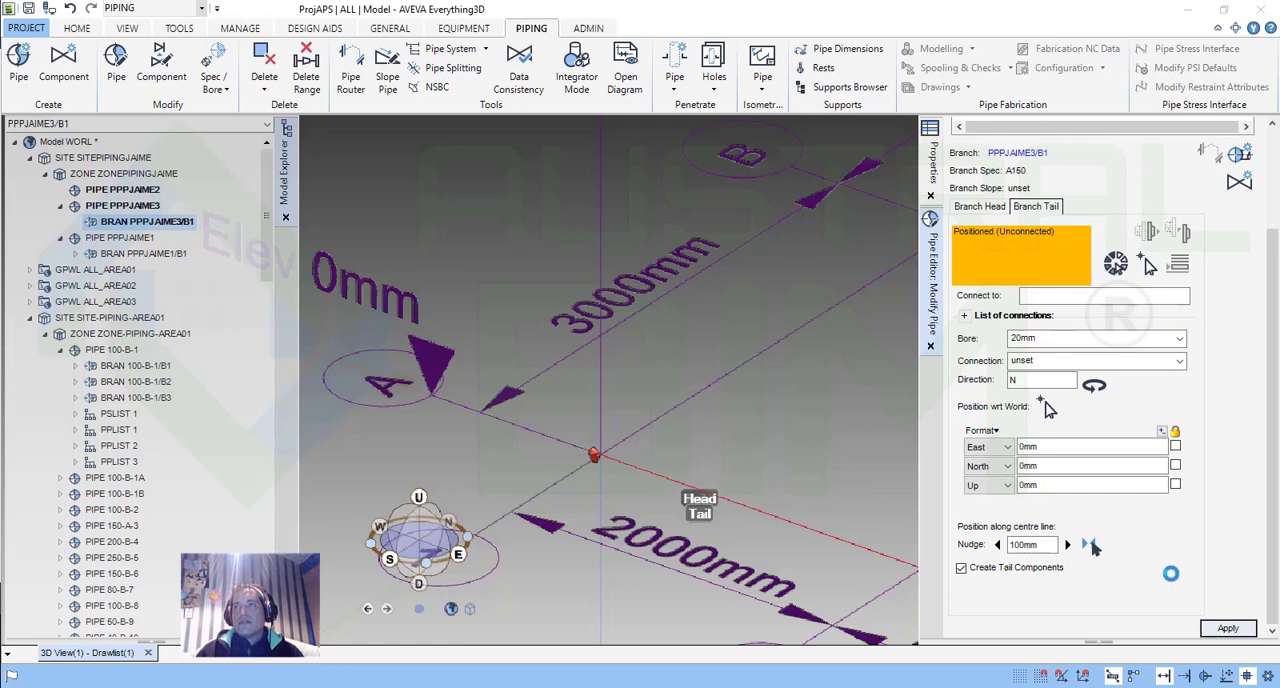
pyautogui.click(1222, 628)
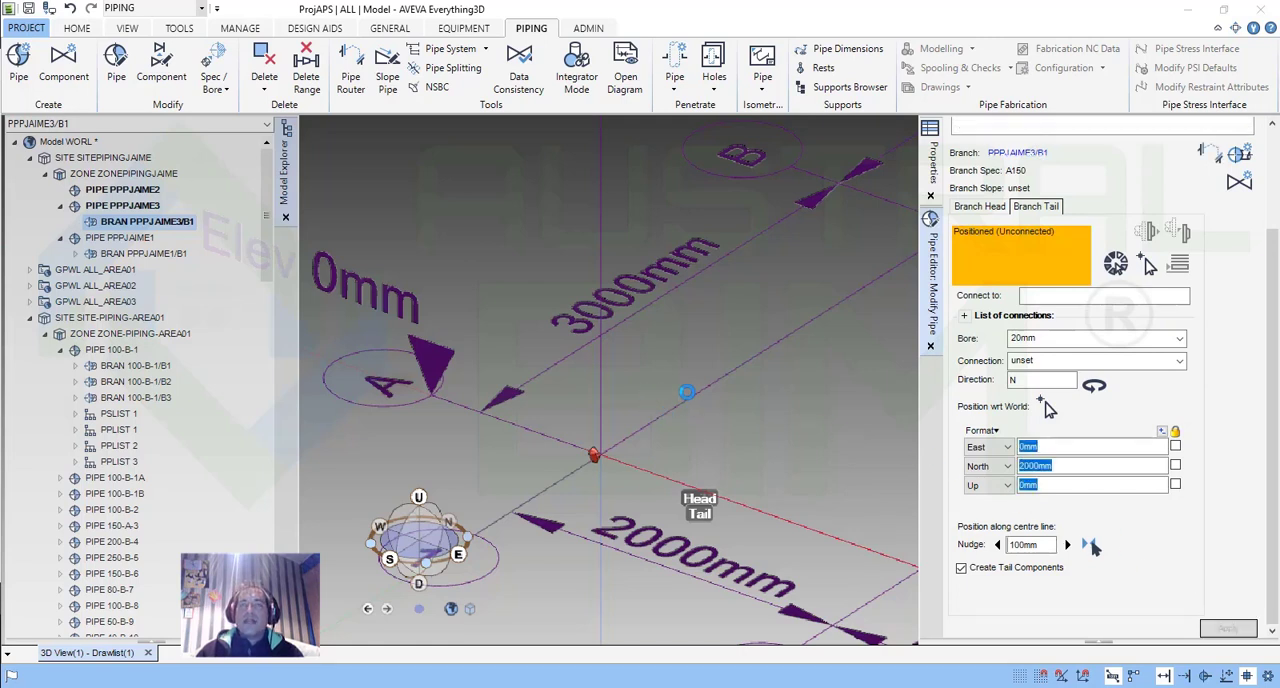
pyautogui.scroll(2, 806, 308)
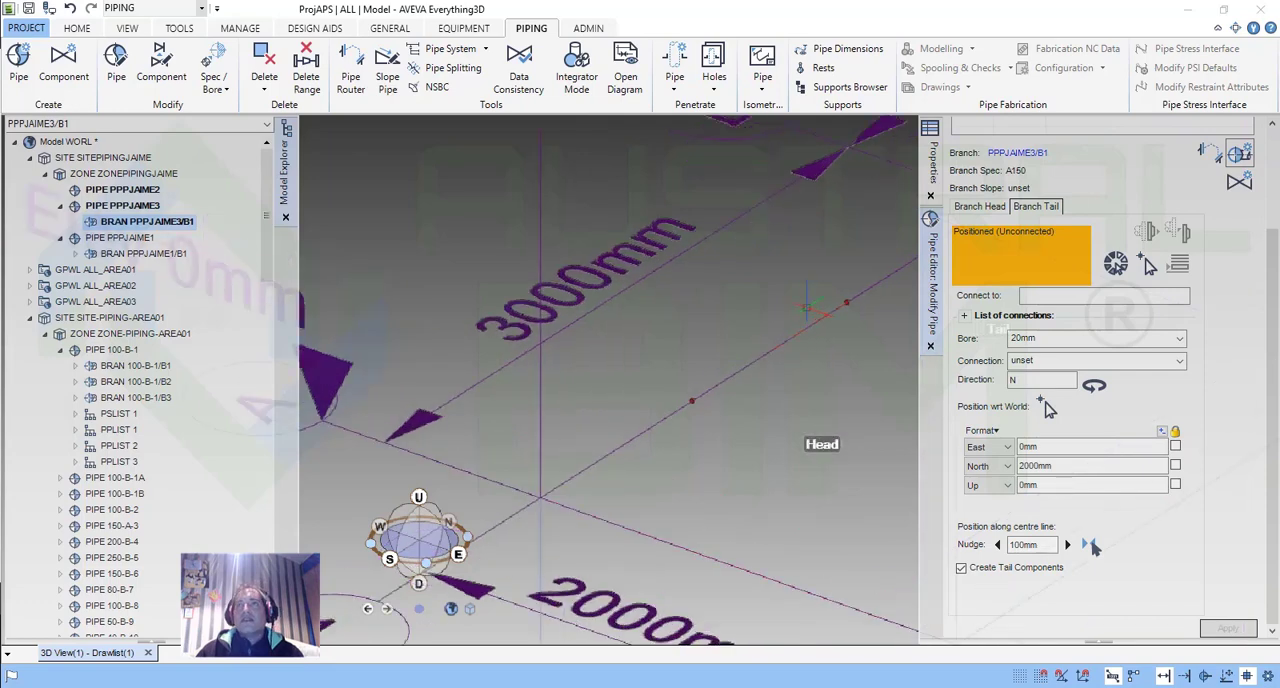
# Set the branch head's Up position to 2000 mm.
pyautogui.scroll(3, 806, 308)
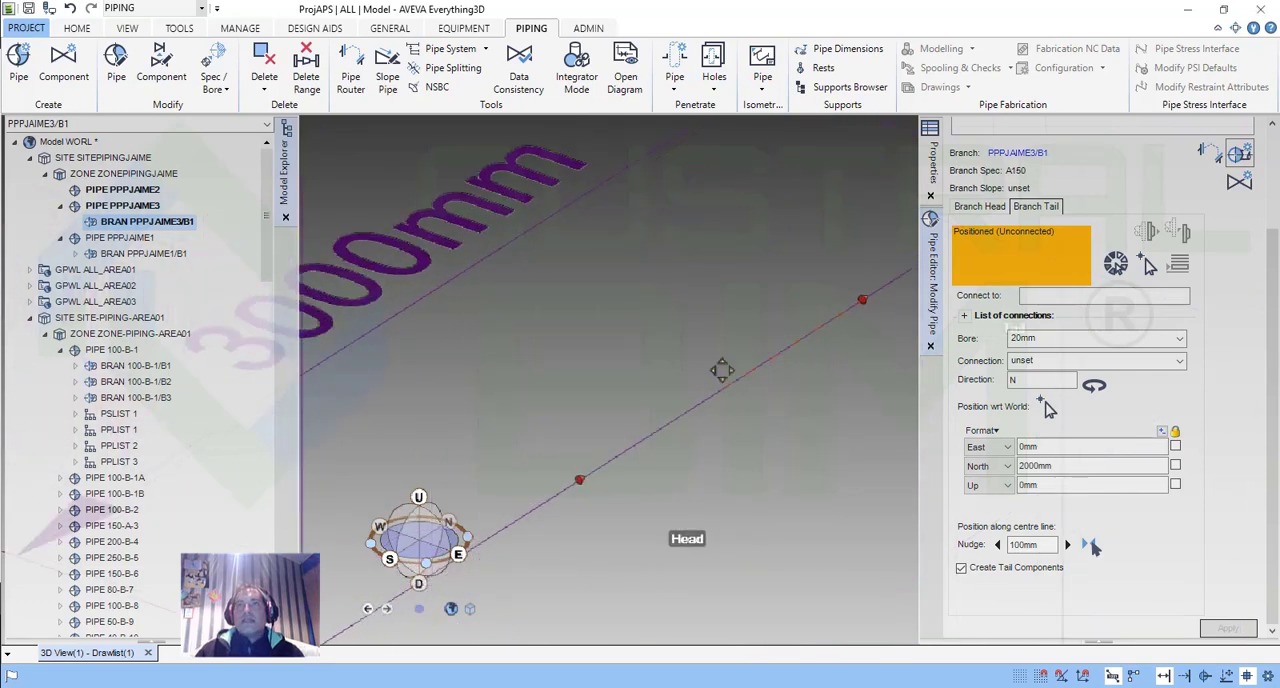
pyautogui.moveTo(722, 370); pyautogui.dragTo(697, 369, button='middle')
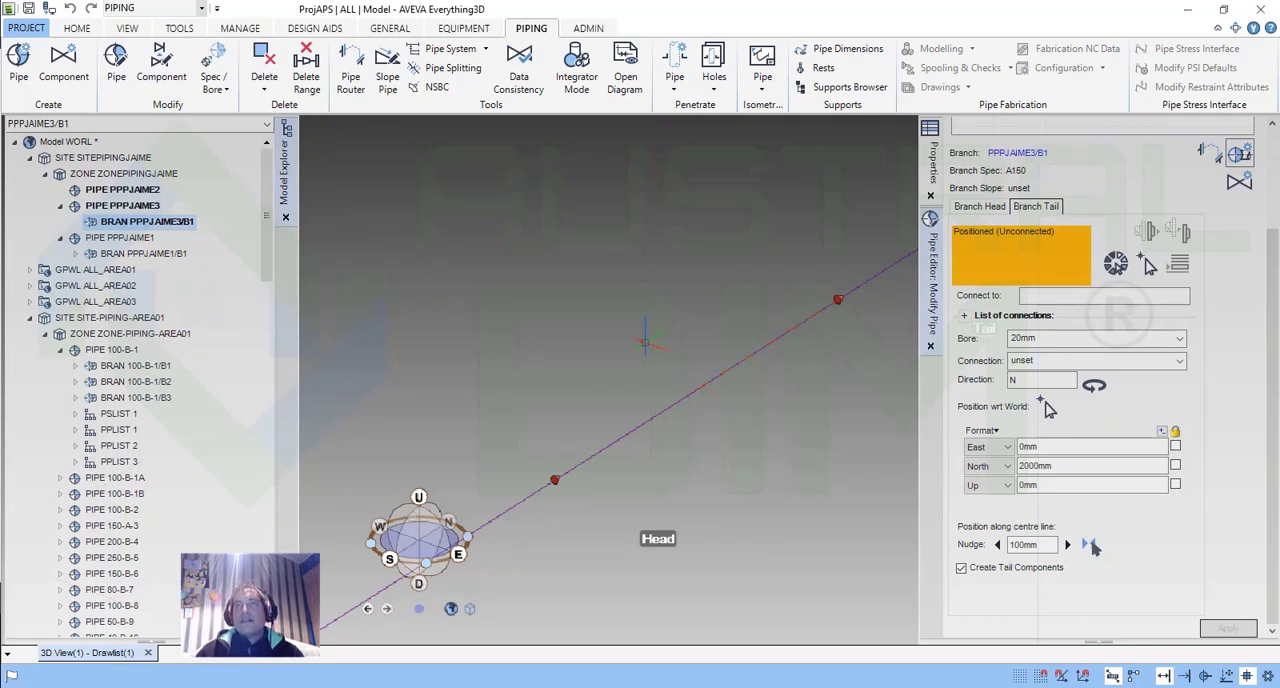
pyautogui.scroll(-2, 645, 341)
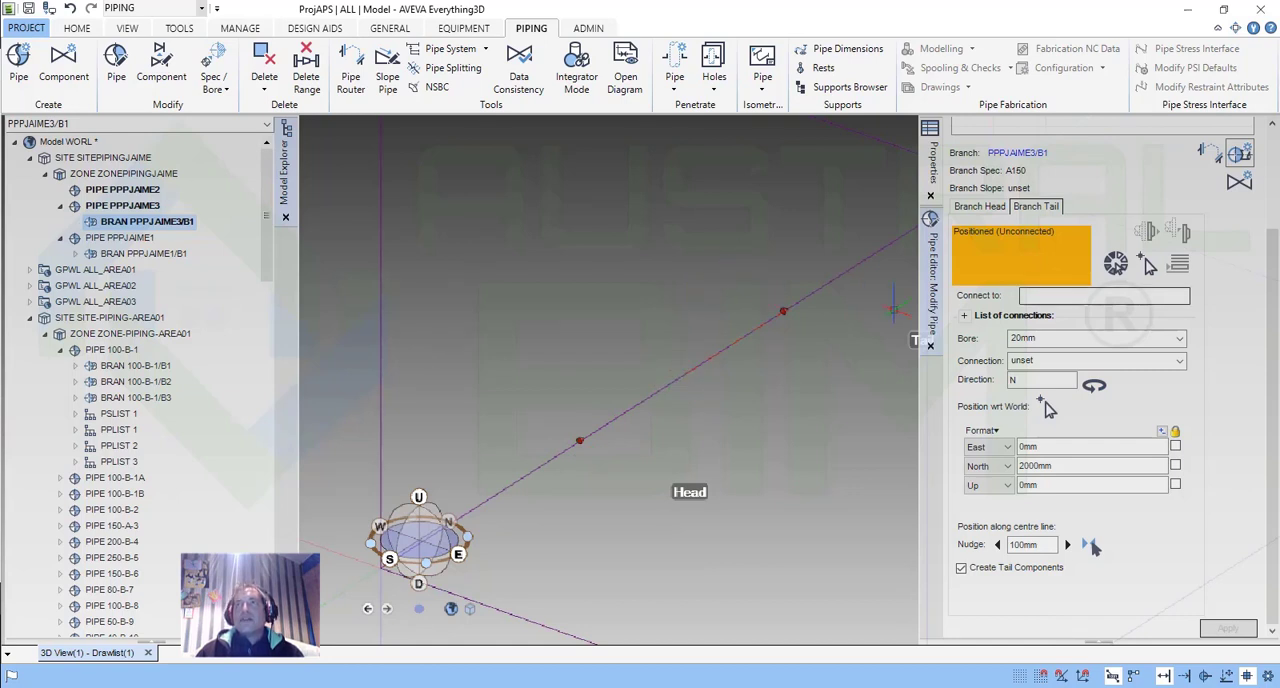
pyautogui.click(989, 208)
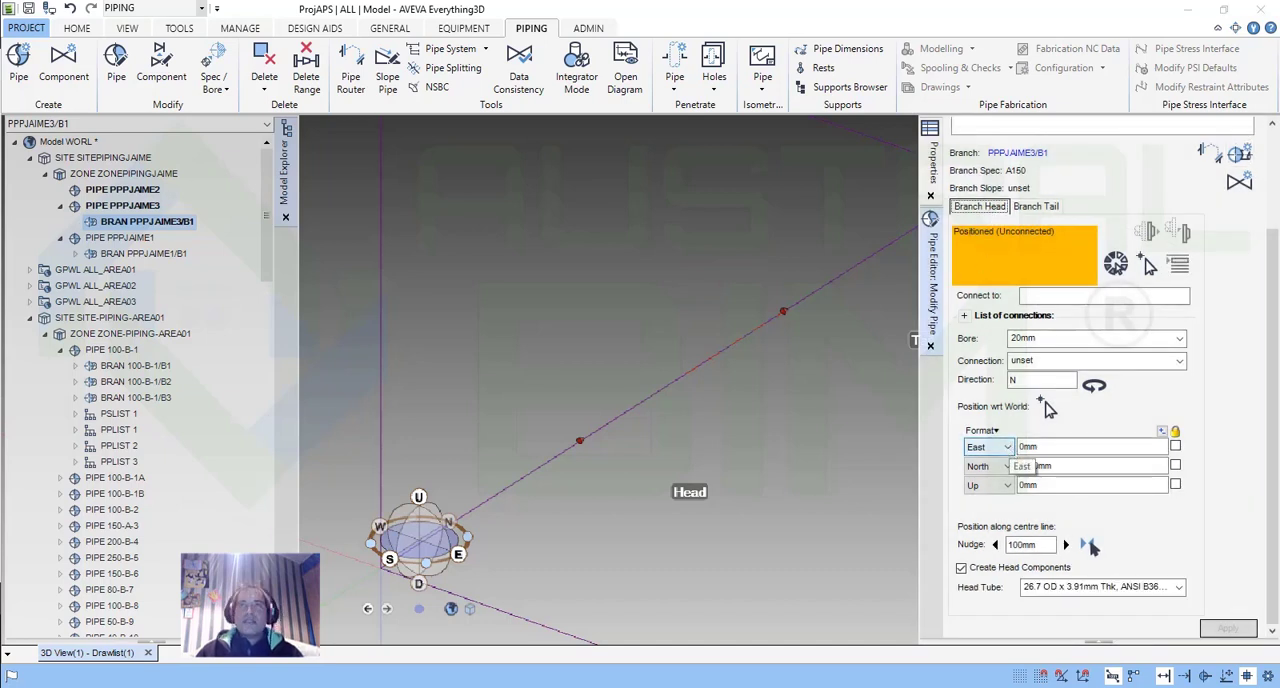
pyautogui.click(1049, 485)
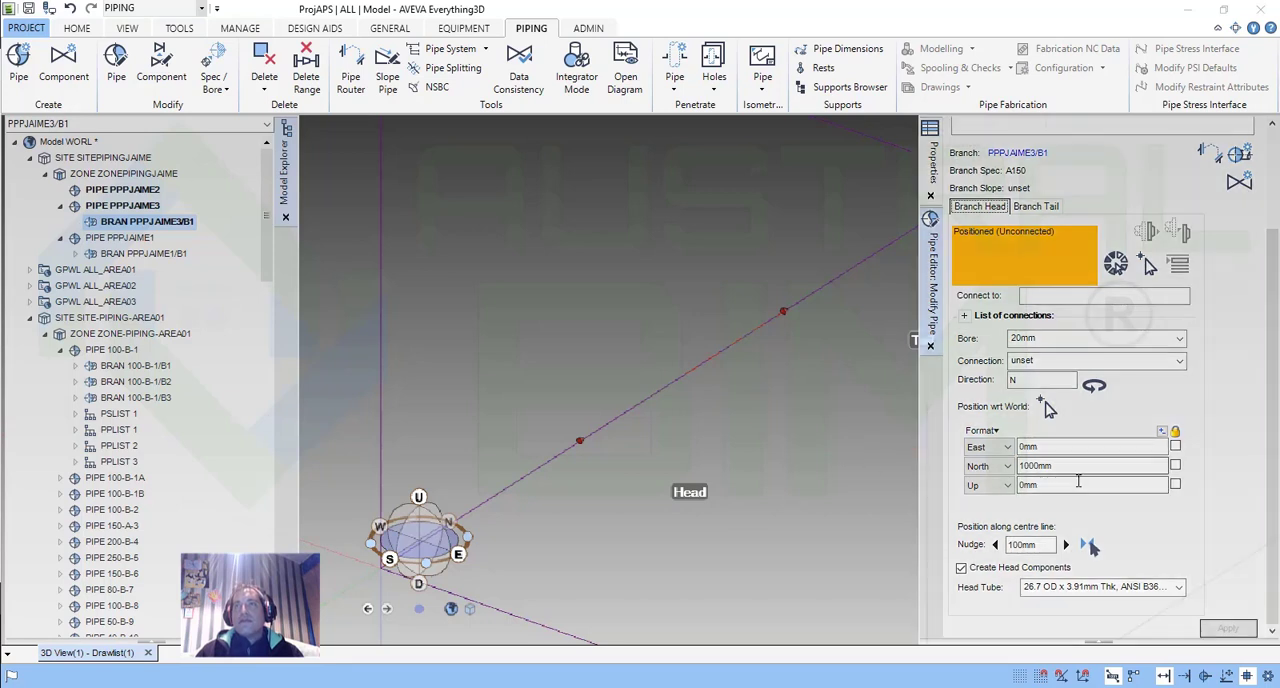
pyautogui.doubleClick(1036, 484)
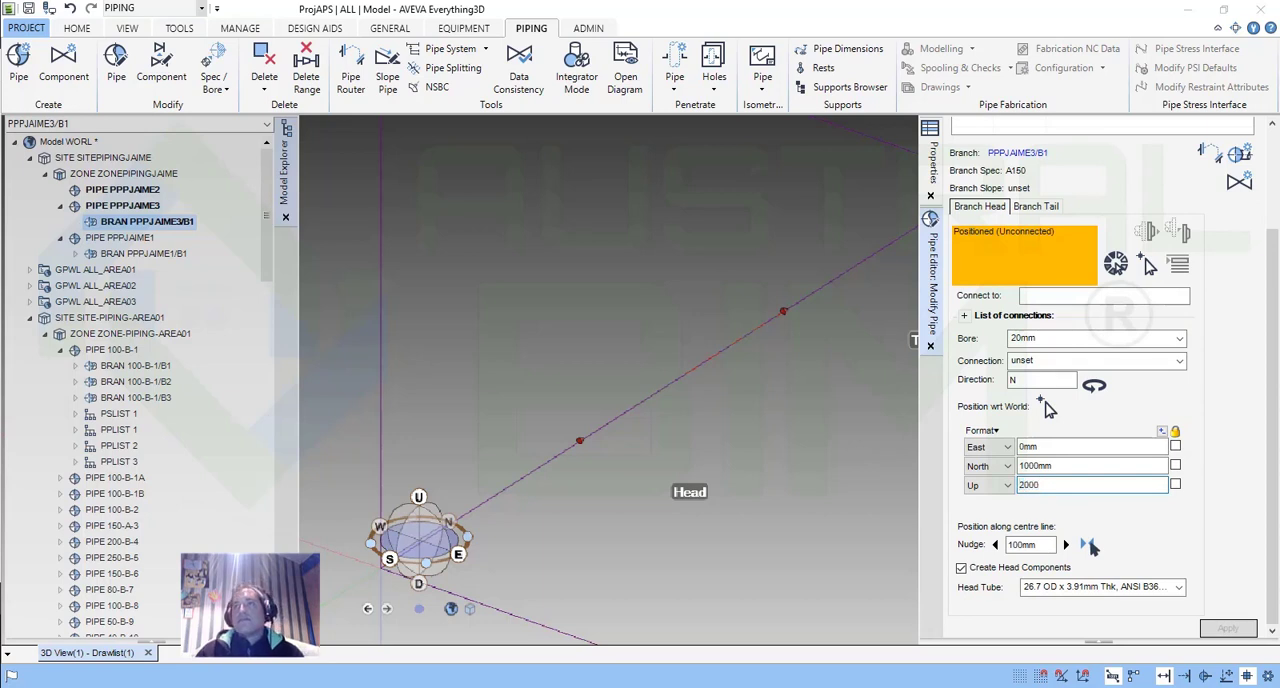
pyautogui.click(1079, 466)
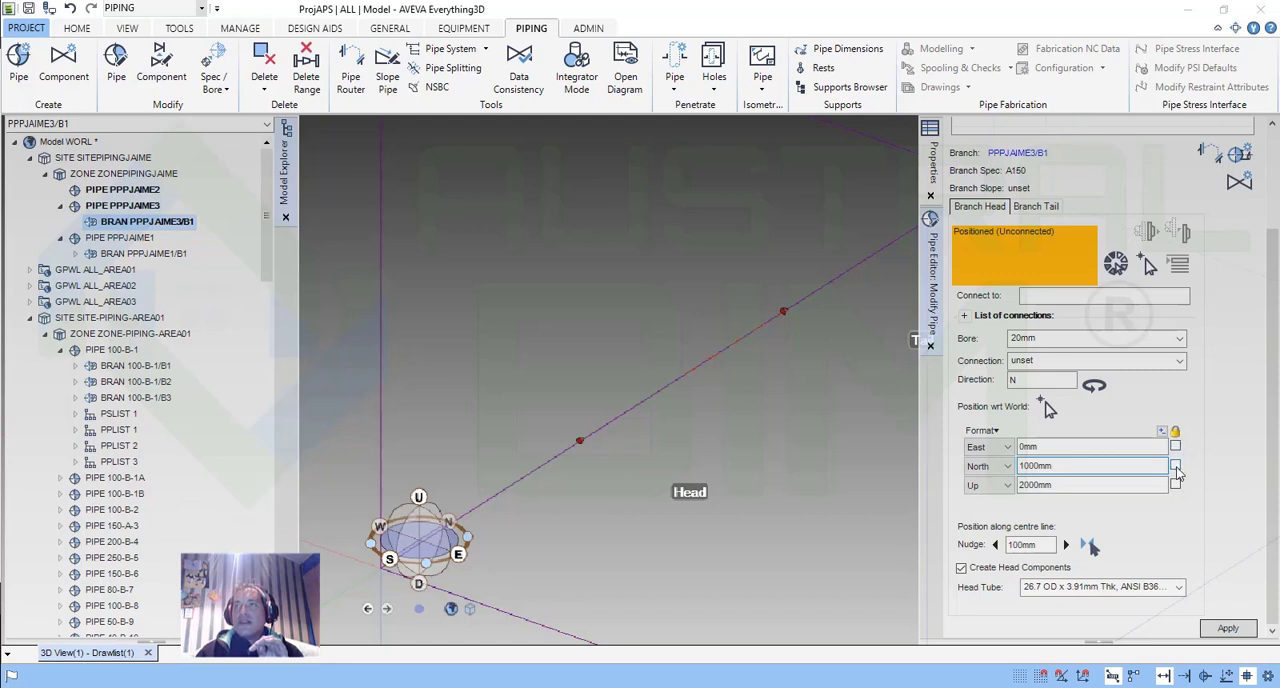
pyautogui.click(1175, 465)
pyautogui.click(1175, 485)
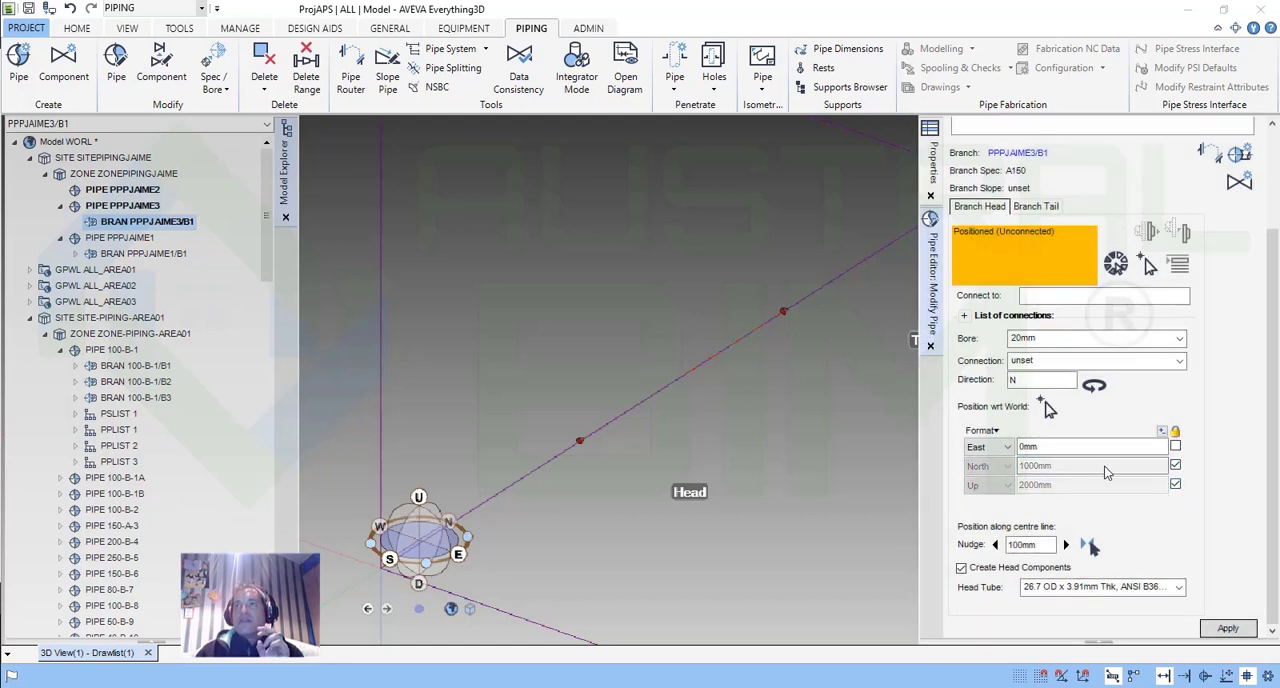
pyautogui.click(1175, 485)
pyautogui.click(1175, 465)
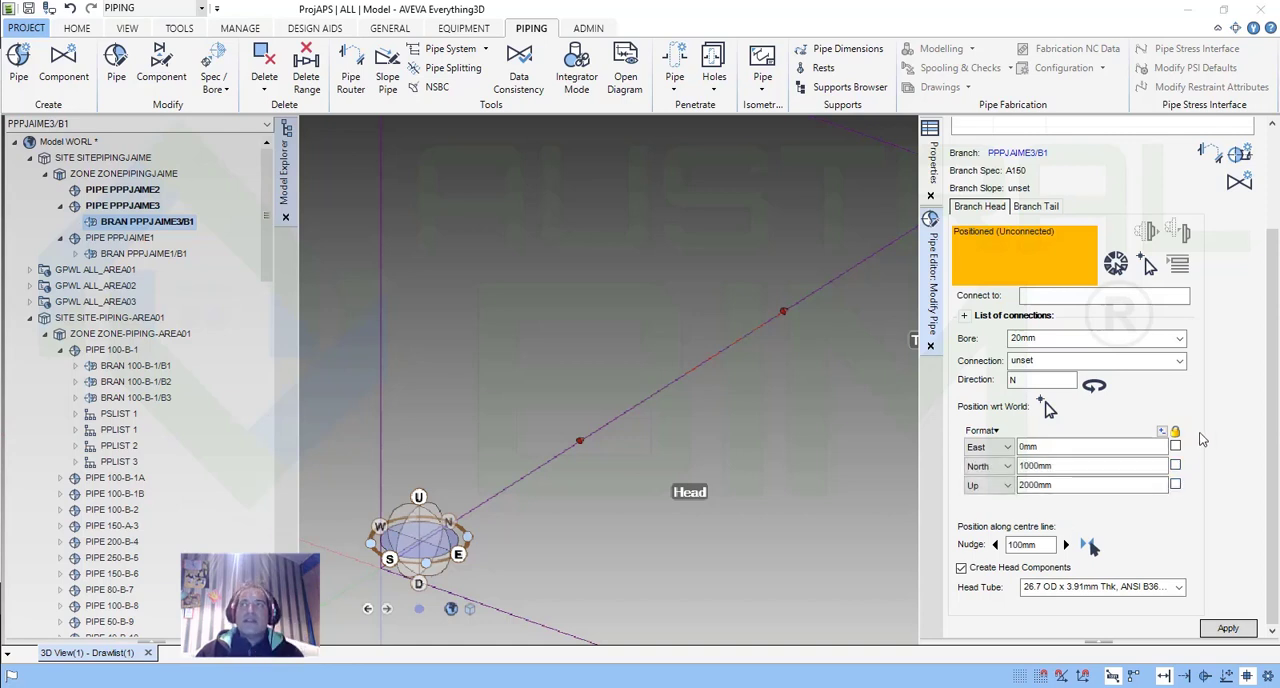
# Apply the new head elevation and automatically route the branch between its head and tail.
pyautogui.click(1228, 628)
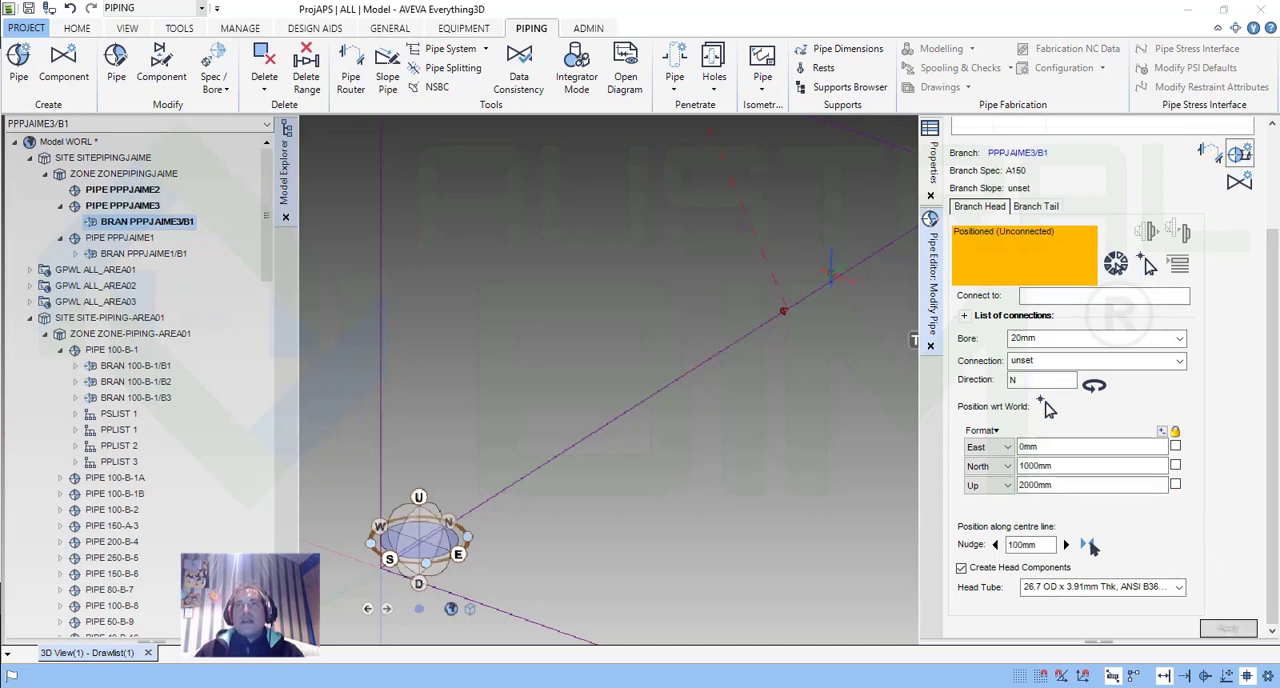
pyautogui.scroll(-5, 806, 278)
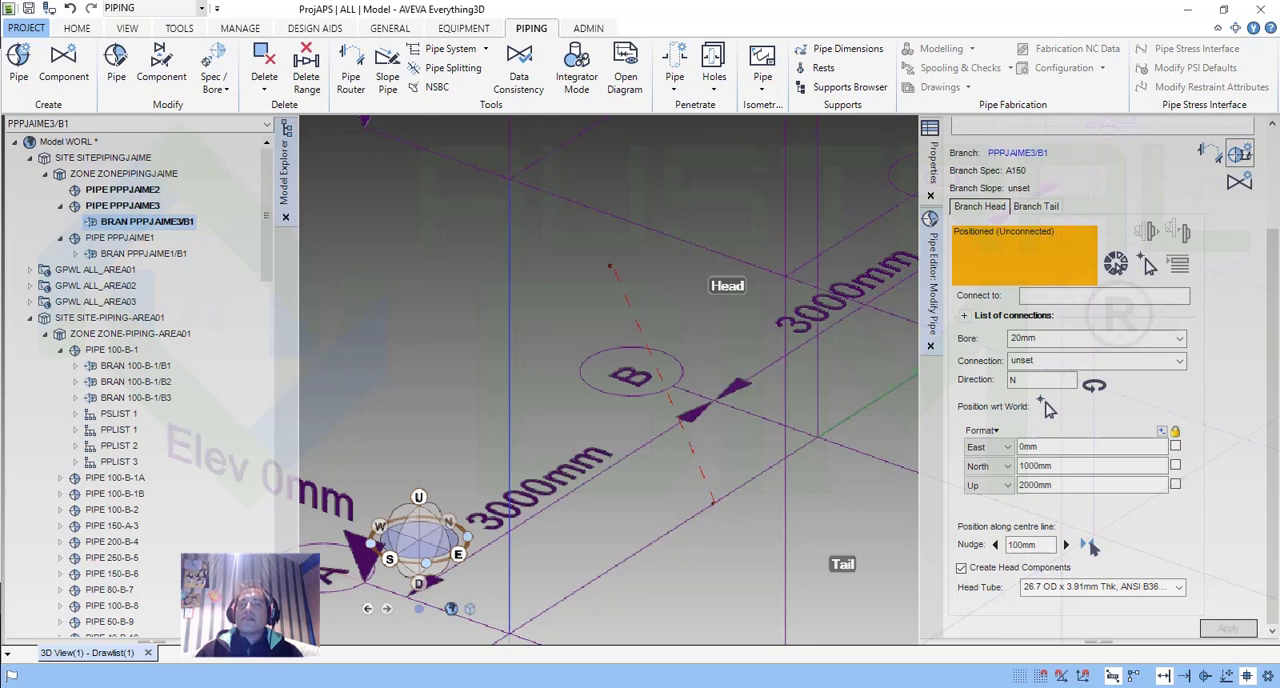
pyautogui.click(1210, 152)
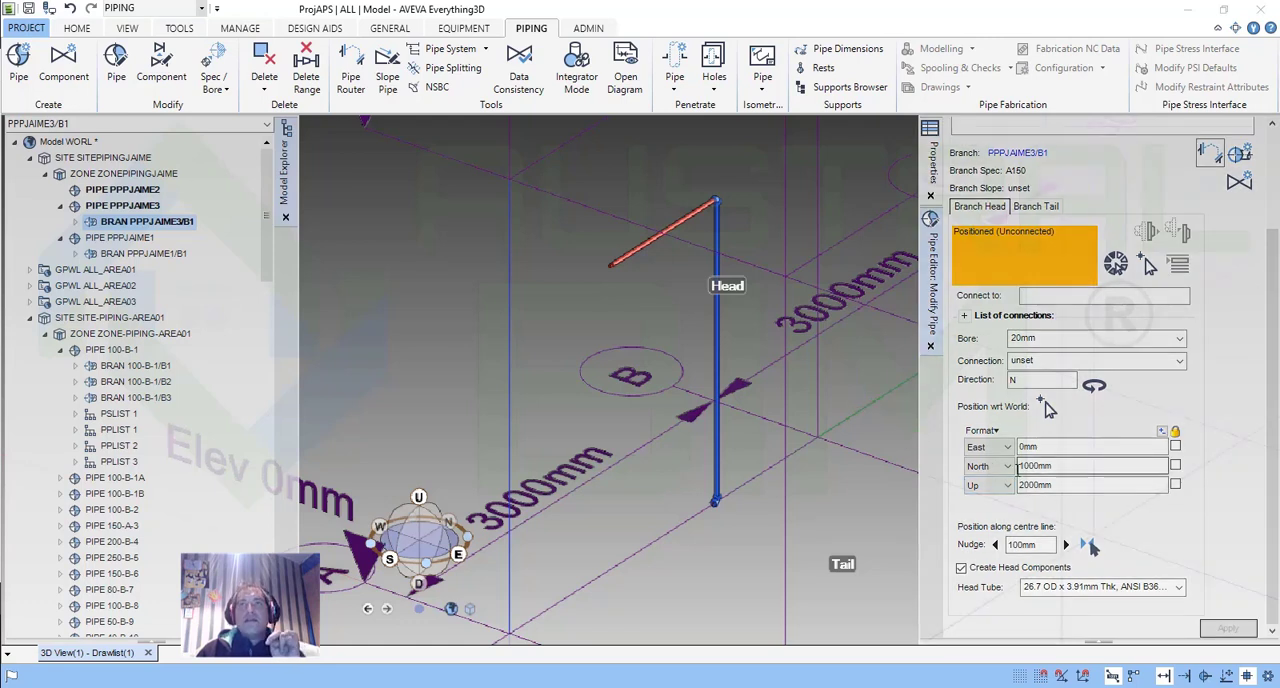
# Set the branch head's Up position to 0 mm, apply it and route the branch again.
pyautogui.click(1036, 206)
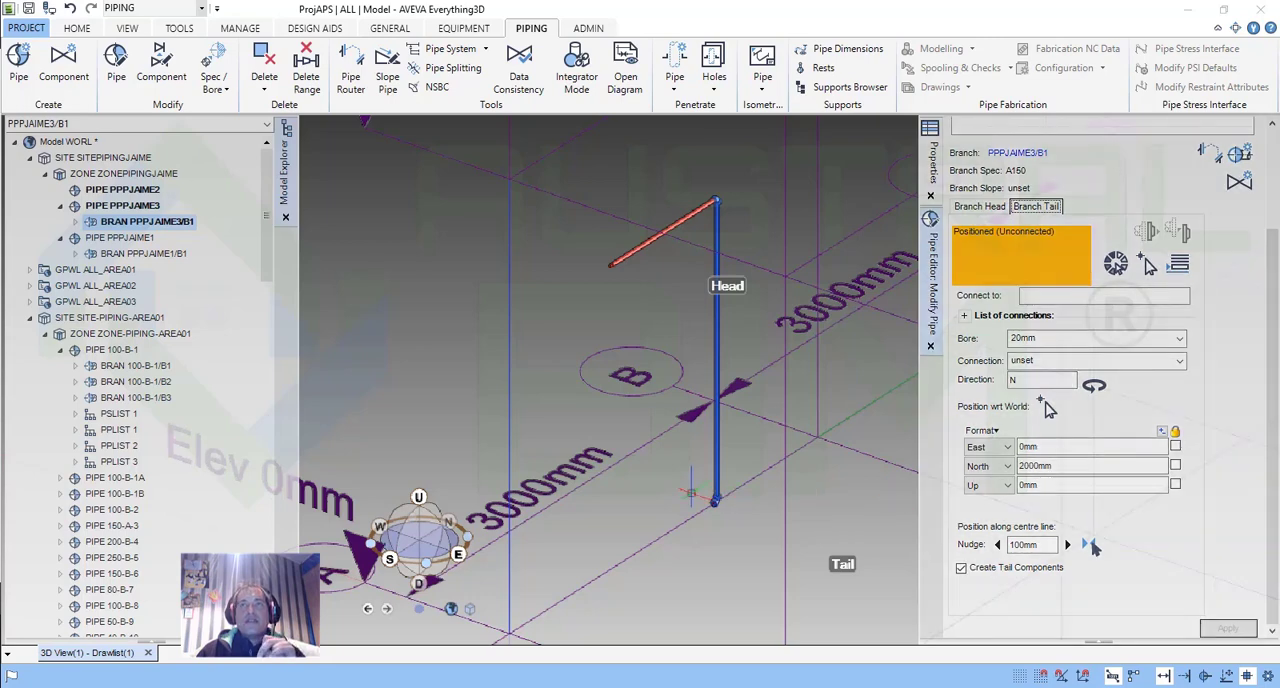
pyautogui.scroll(8, 726, 506)
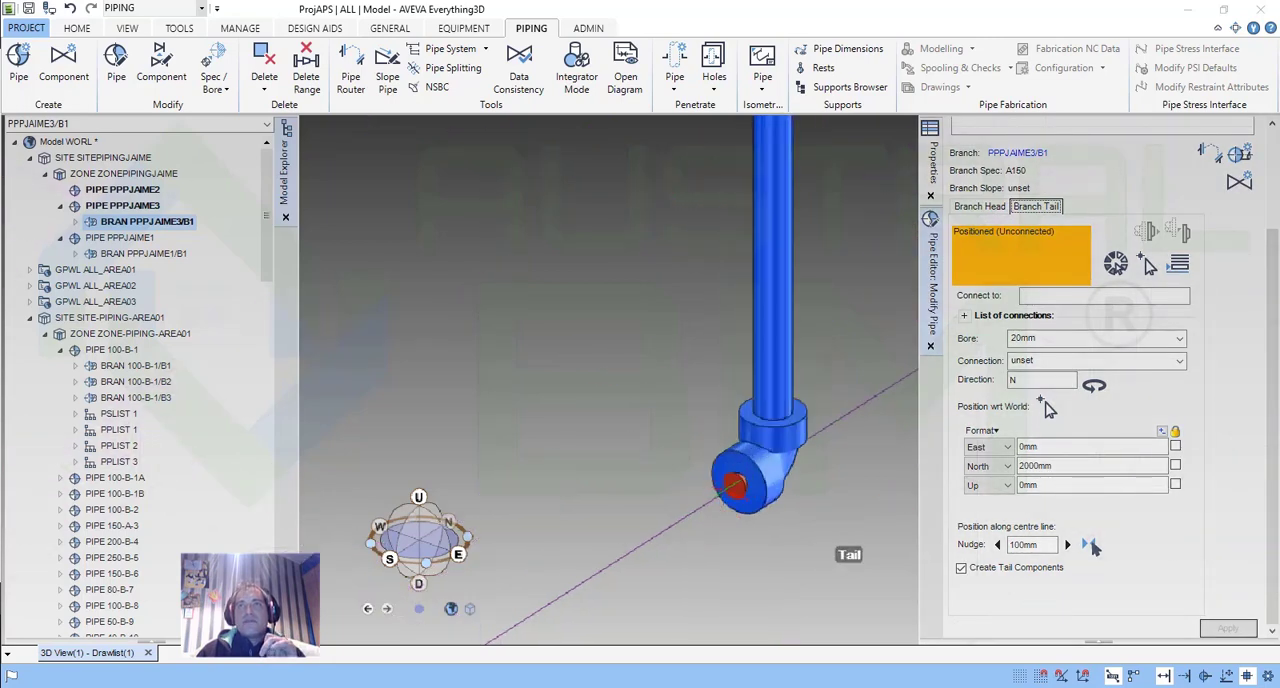
pyautogui.scroll(-8, 726, 490)
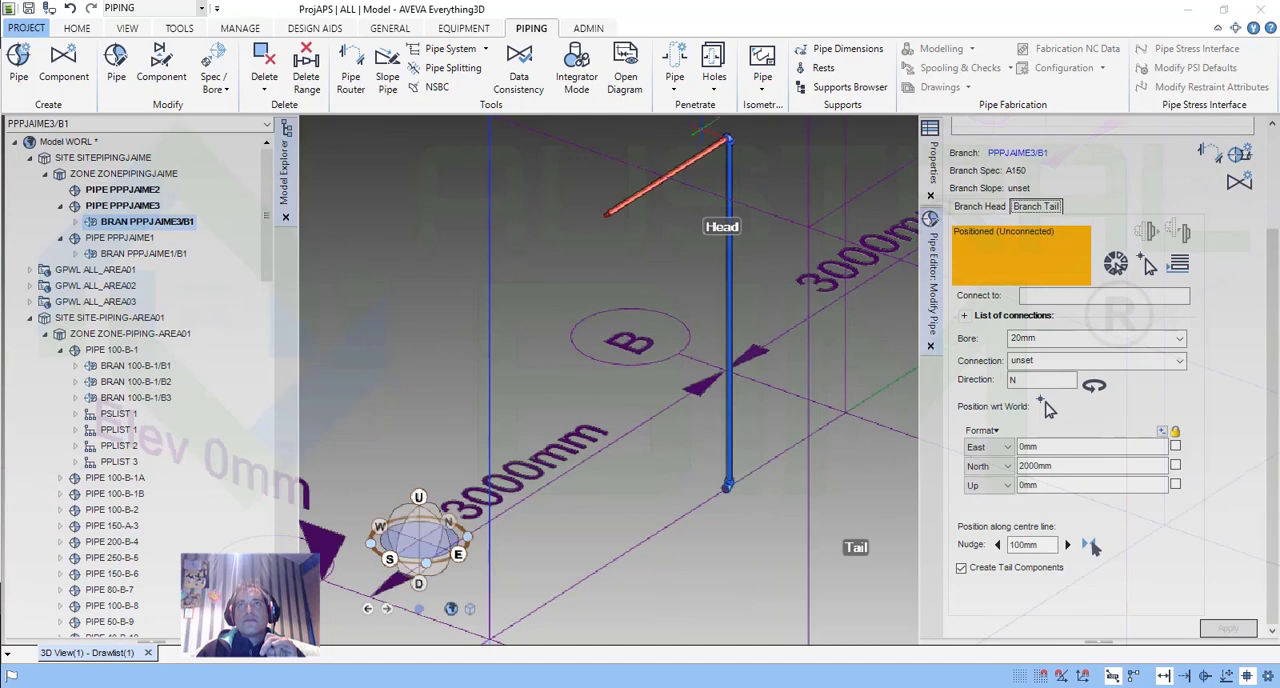
pyautogui.scroll(8, 704, 133)
pyautogui.scroll(-7, 715, 153)
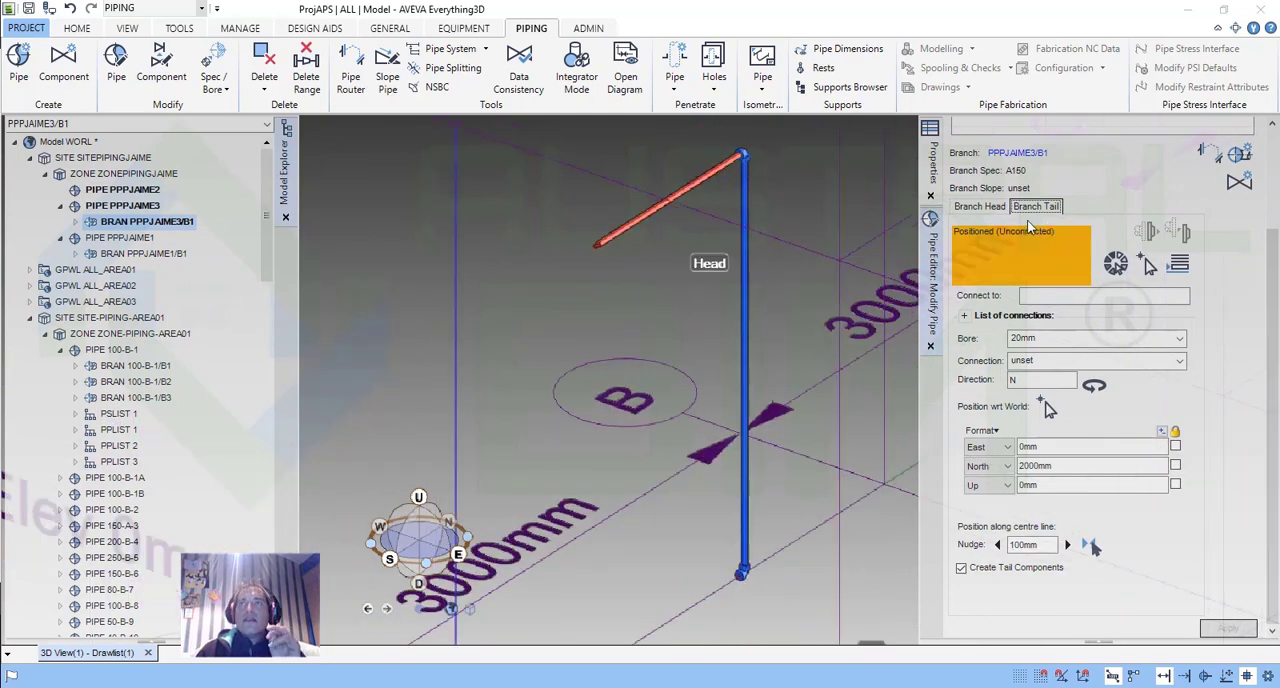
pyautogui.click(996, 203)
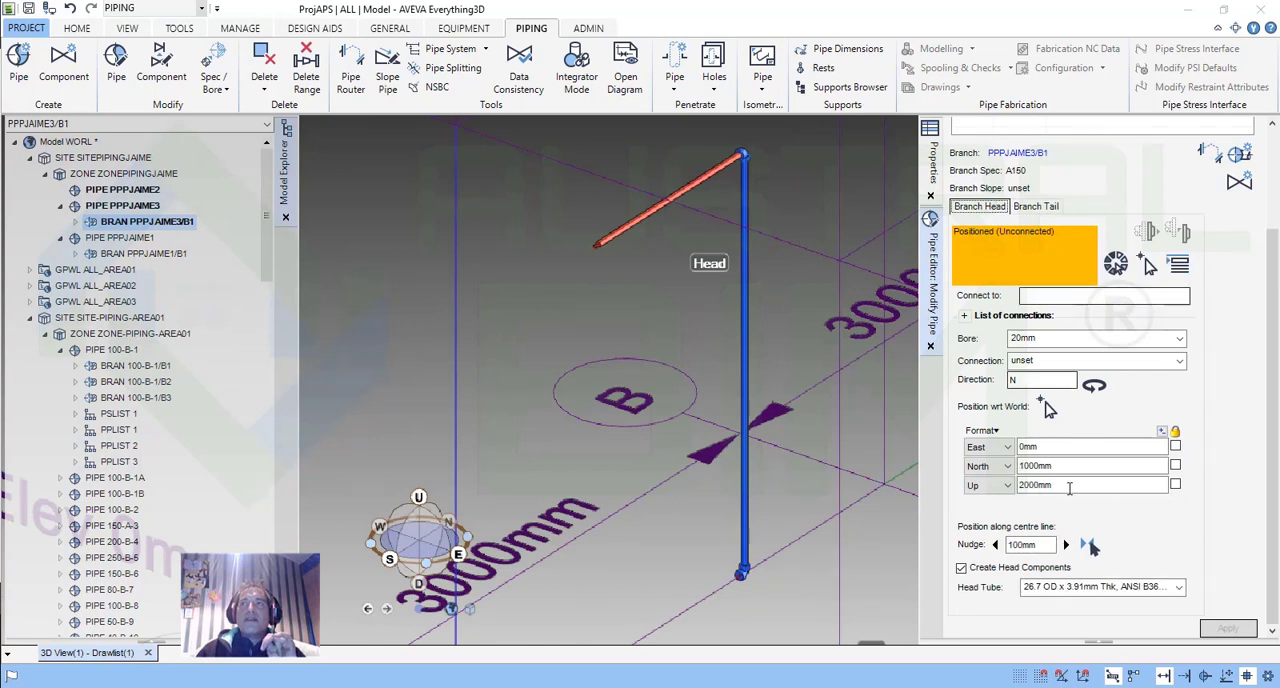
pyautogui.moveTo(1069, 488); pyautogui.dragTo(1017, 490)
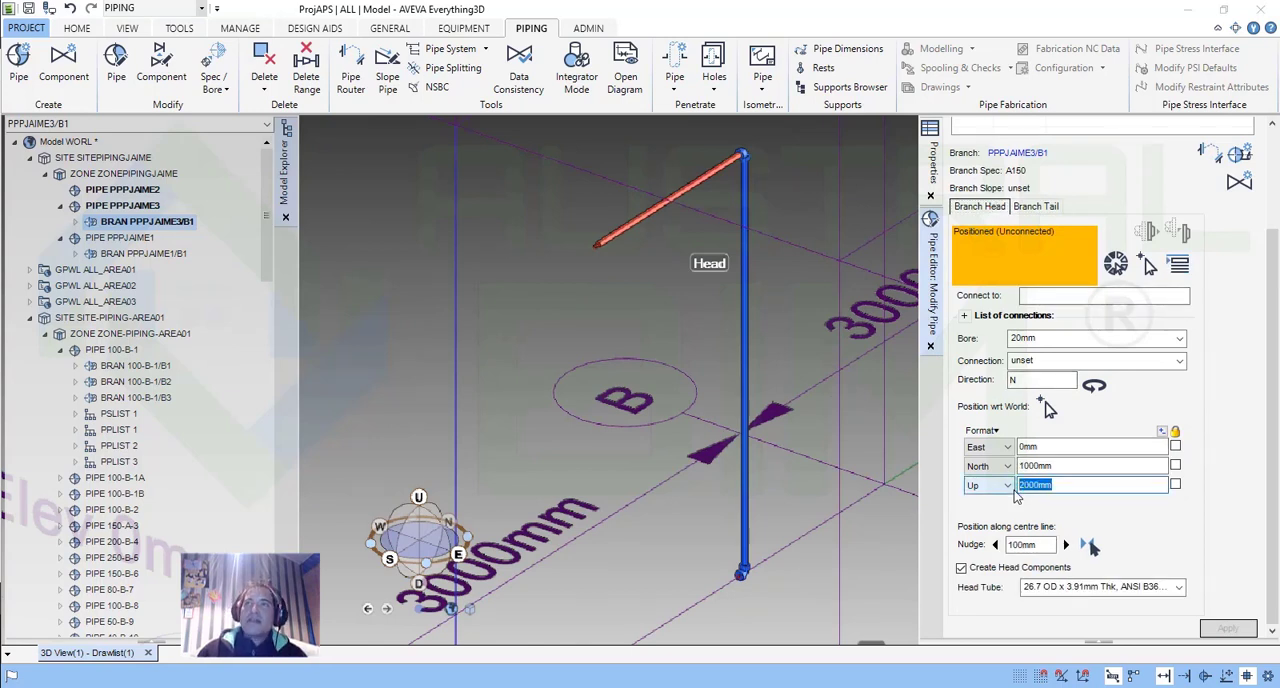
pyautogui.write('0')
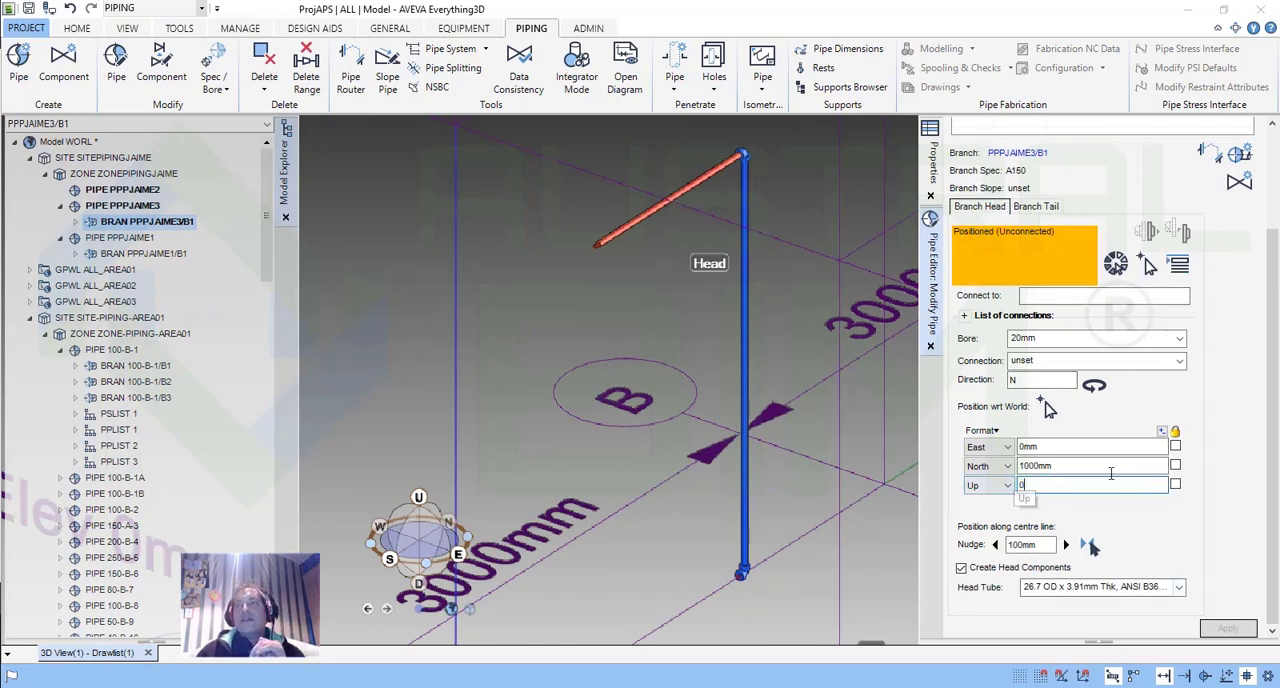
pyautogui.click(1226, 629)
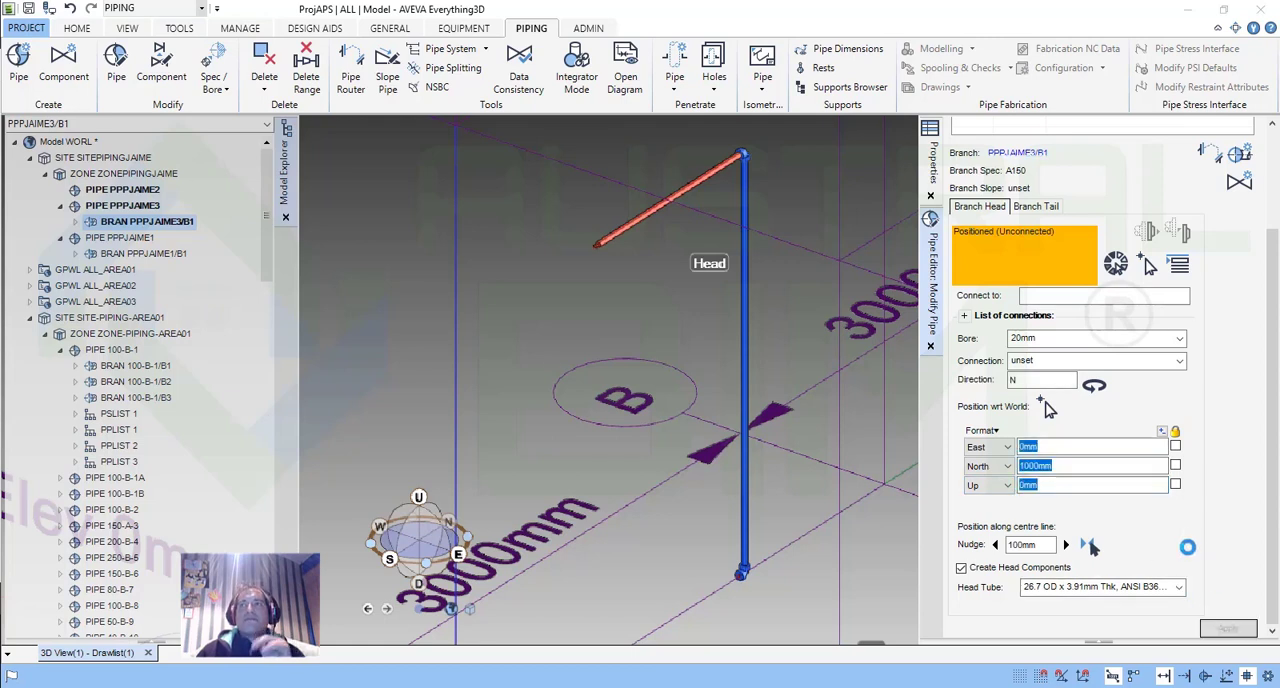
pyautogui.click(1209, 153)
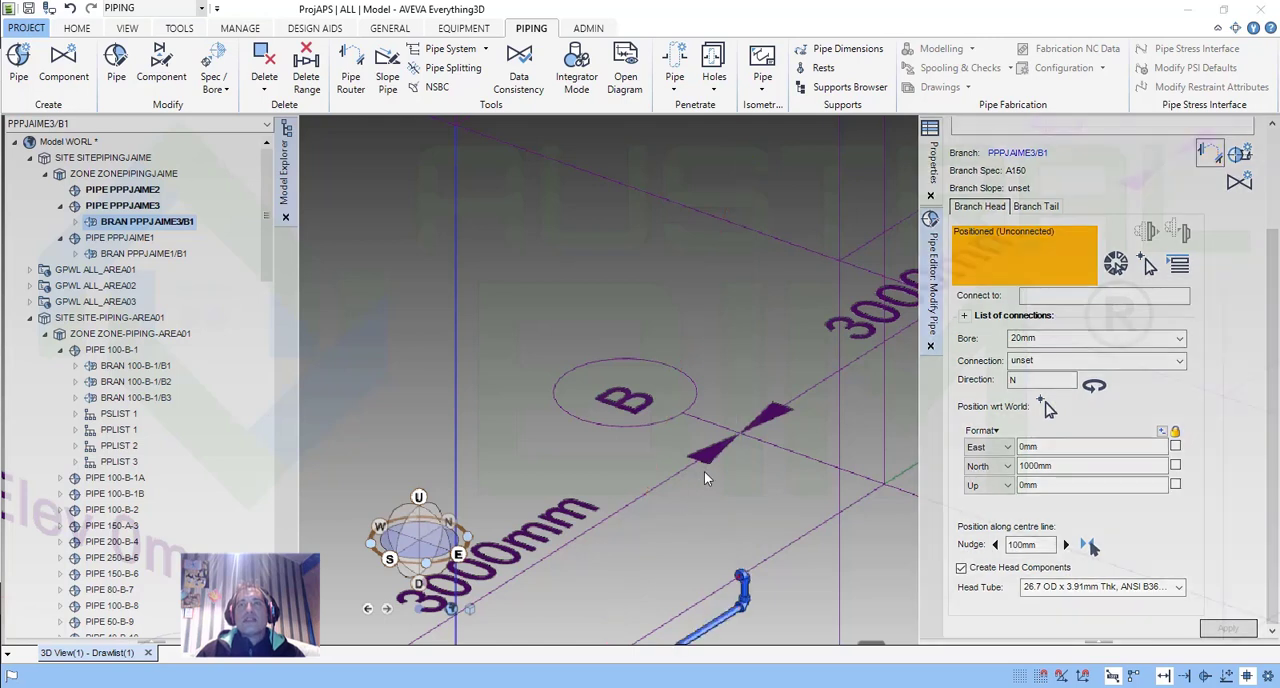
# Set the branch head's North position to 0 mm and apply the change.
pyautogui.click(689, 455)
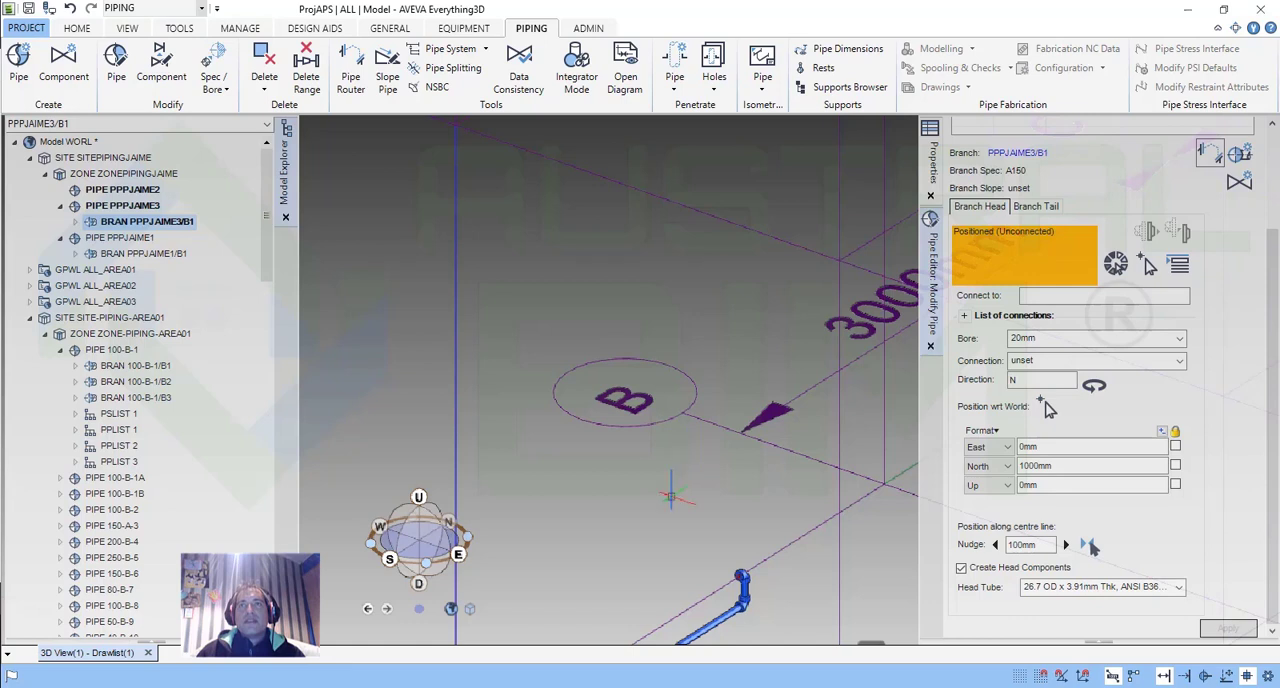
pyautogui.moveTo(655, 516); pyautogui.dragTo(677, 342, button='middle')
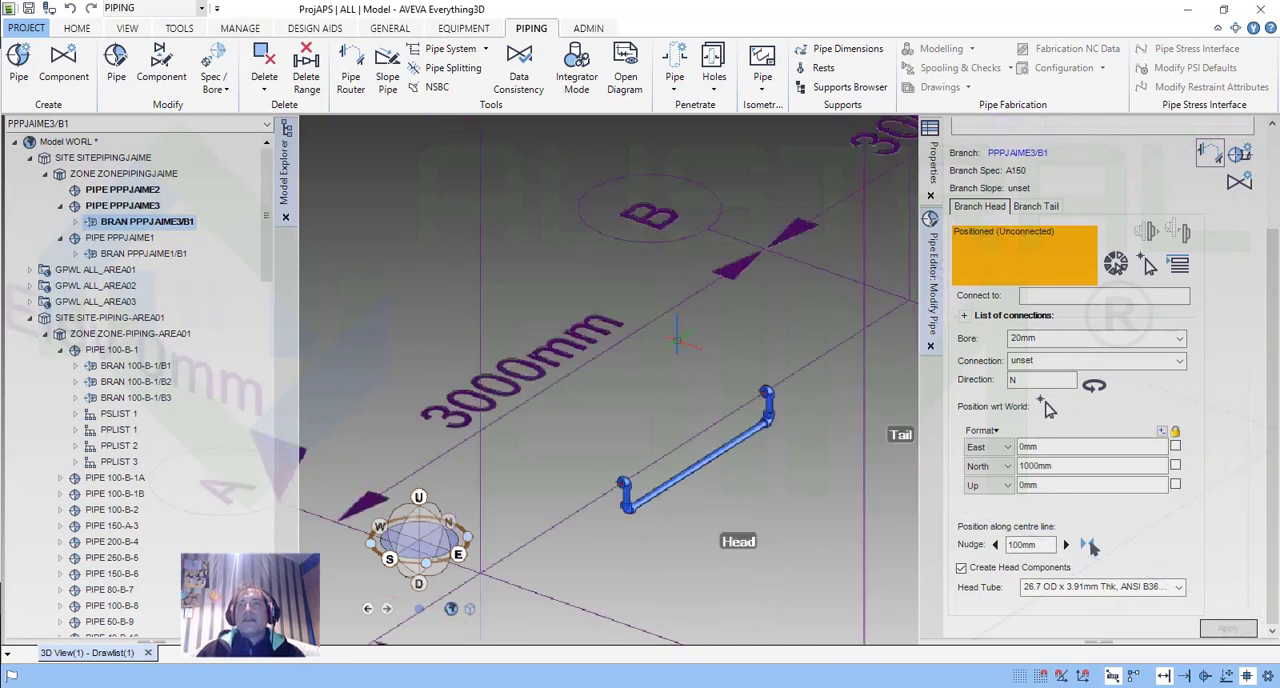
pyautogui.doubleClick(1073, 466)
pyautogui.write('0')
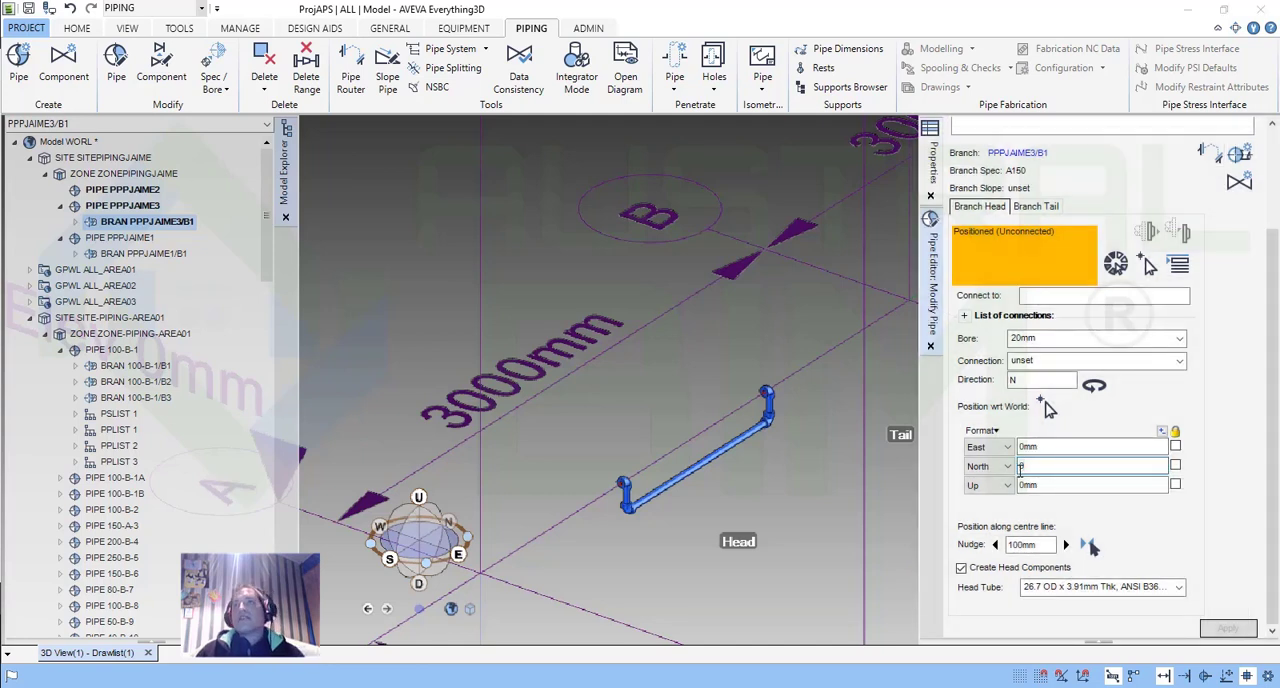
pyautogui.click(1076, 444)
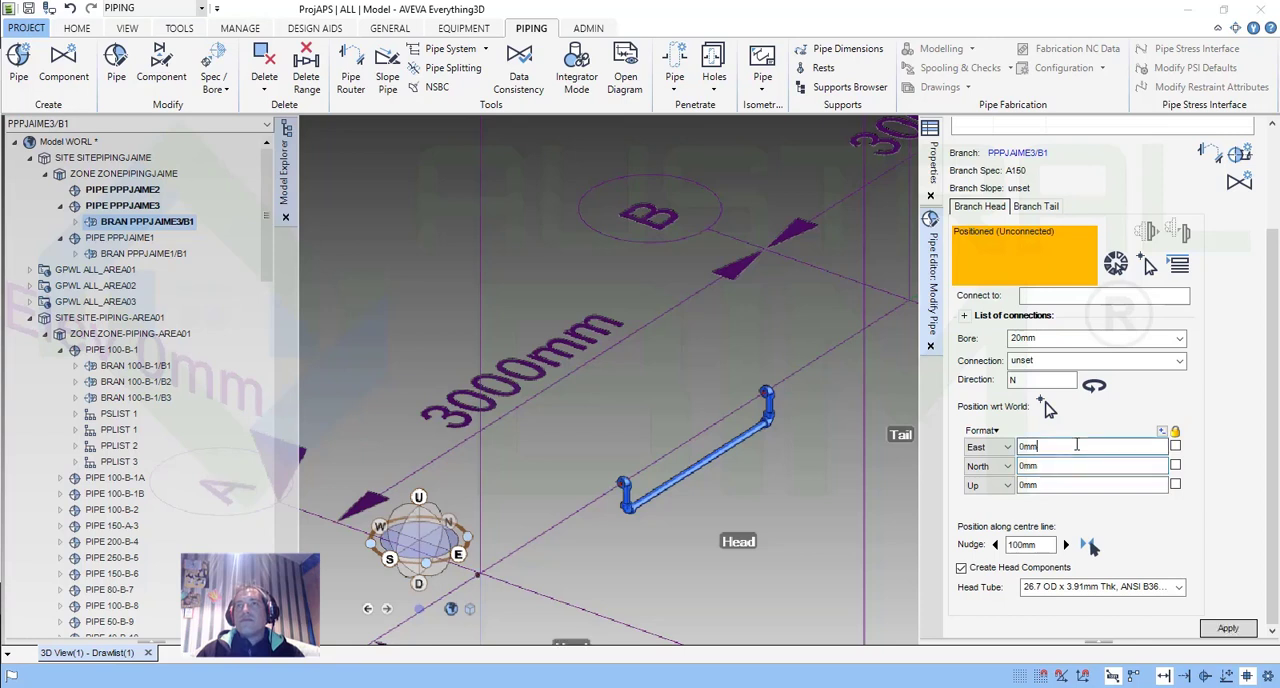
pyautogui.click(1230, 628)
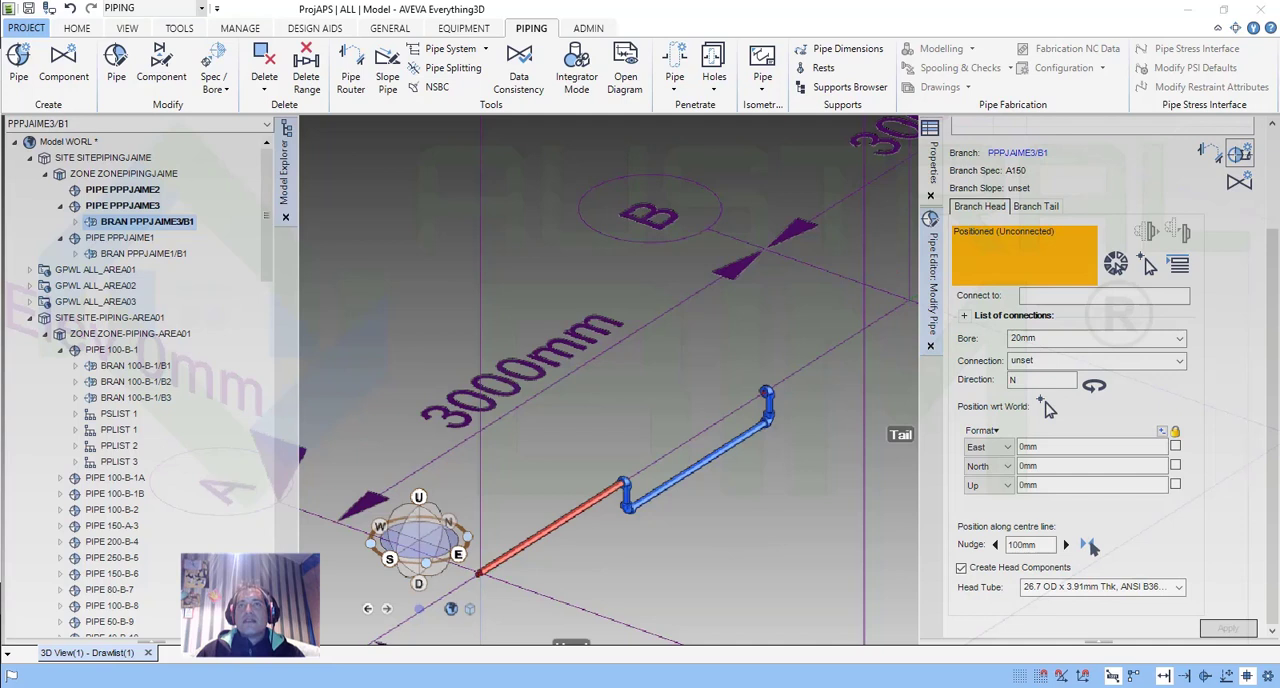
# Set the branch tail's Up position to 2000 mm and apply the change.
pyautogui.click(1040, 206)
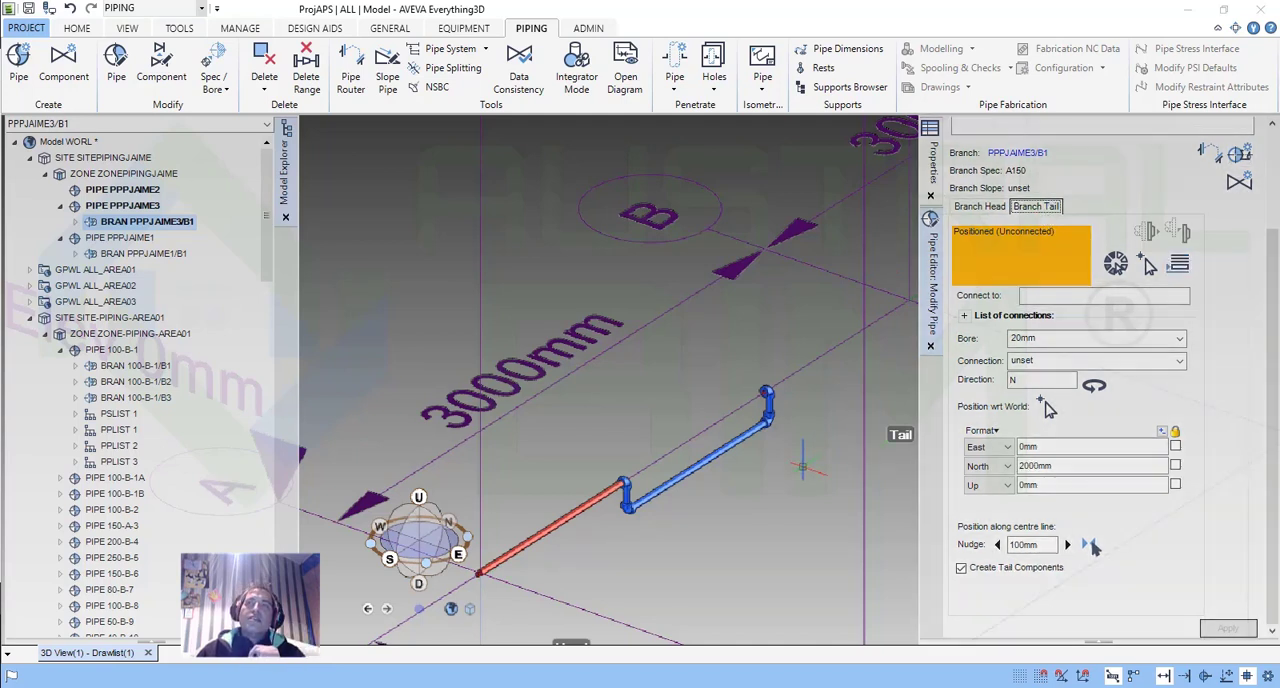
pyautogui.moveTo(1044, 485); pyautogui.dragTo(1019, 485)
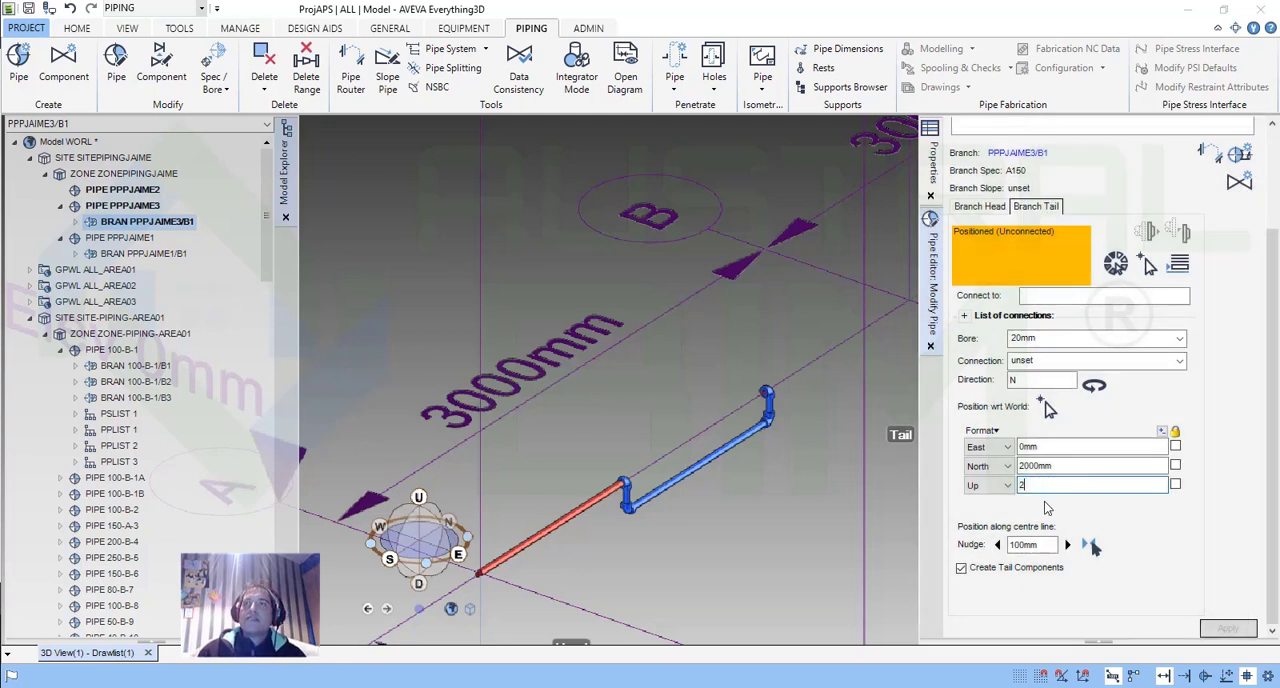
pyautogui.write('000')
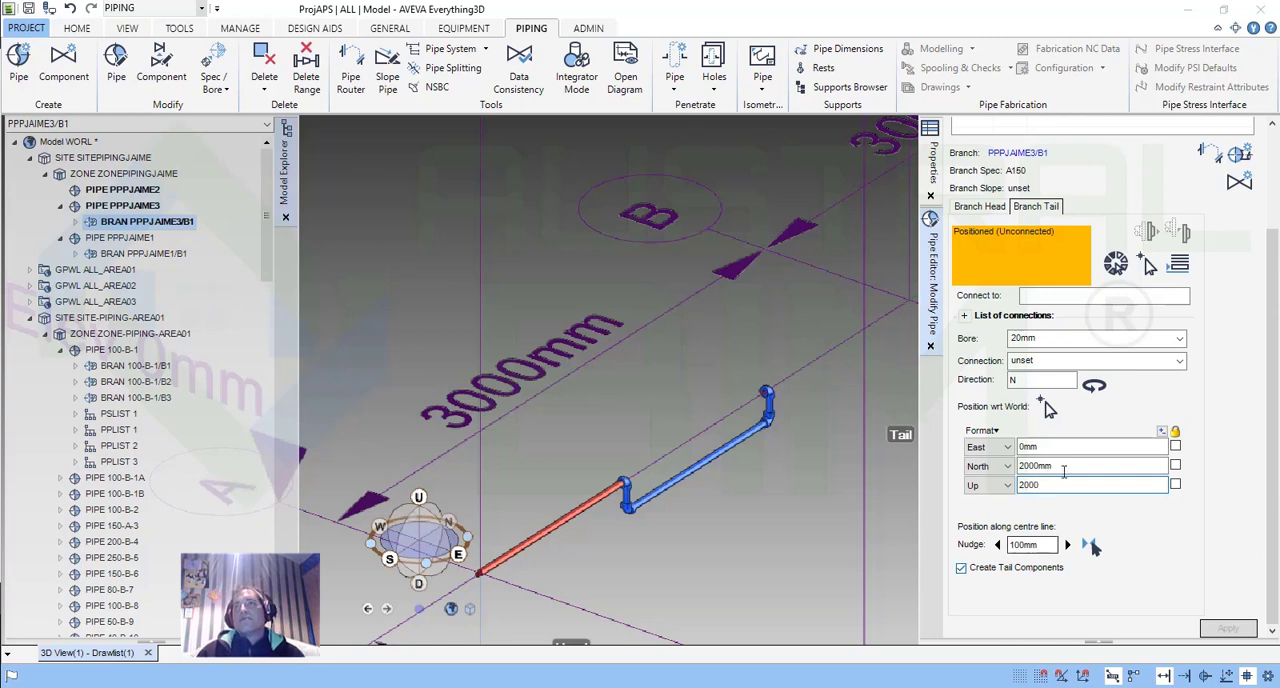
pyautogui.click(1006, 486)
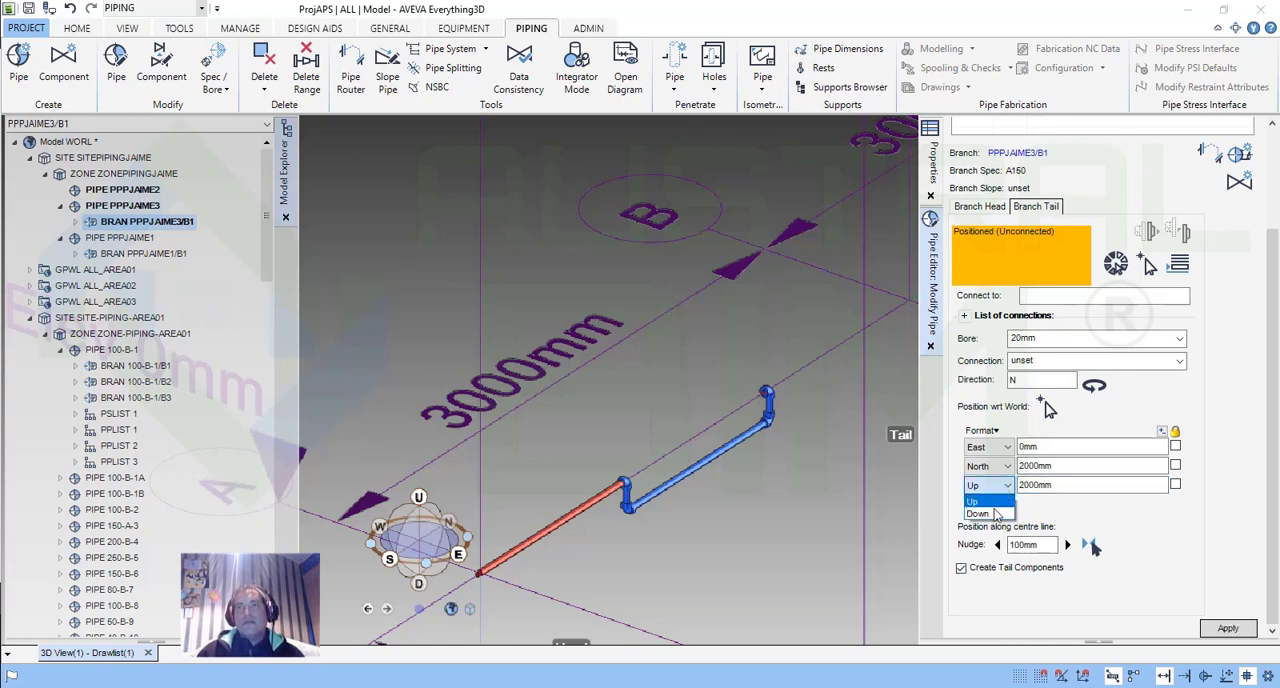
pyautogui.click(1164, 508)
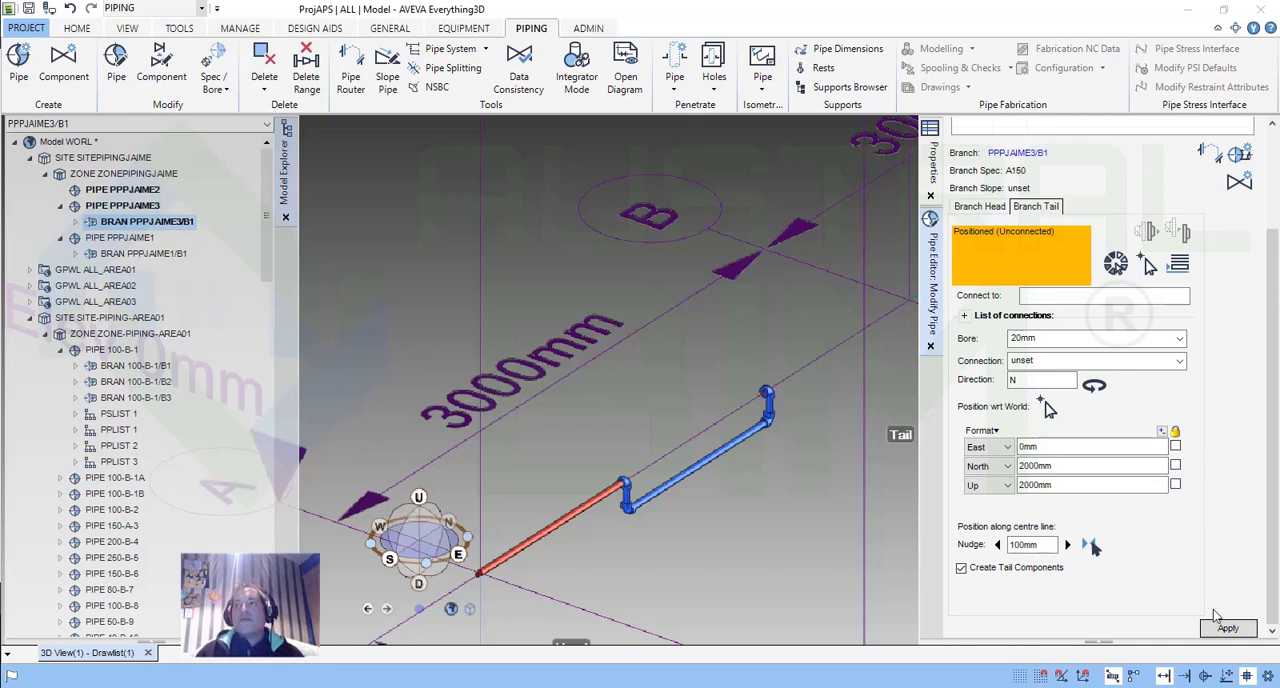
pyautogui.click(1228, 630)
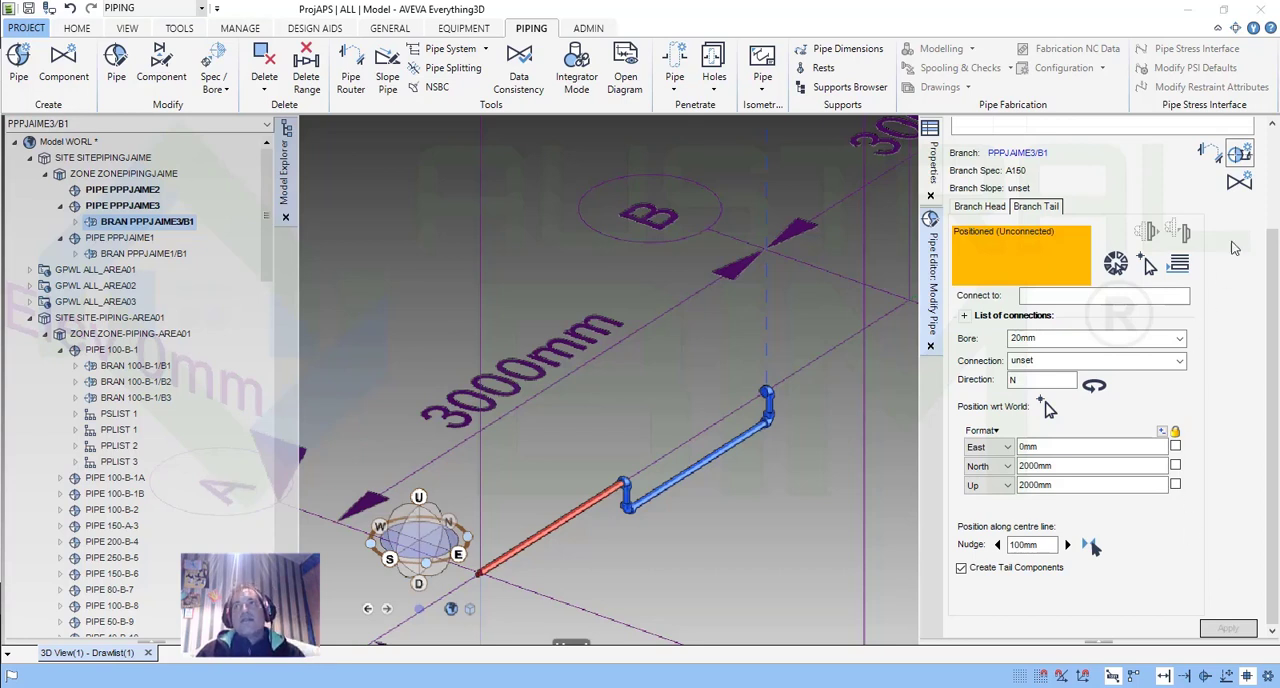
# Reroute the branch between its current head and tail, and show the branch head's settings.
pyautogui.click(1211, 158)
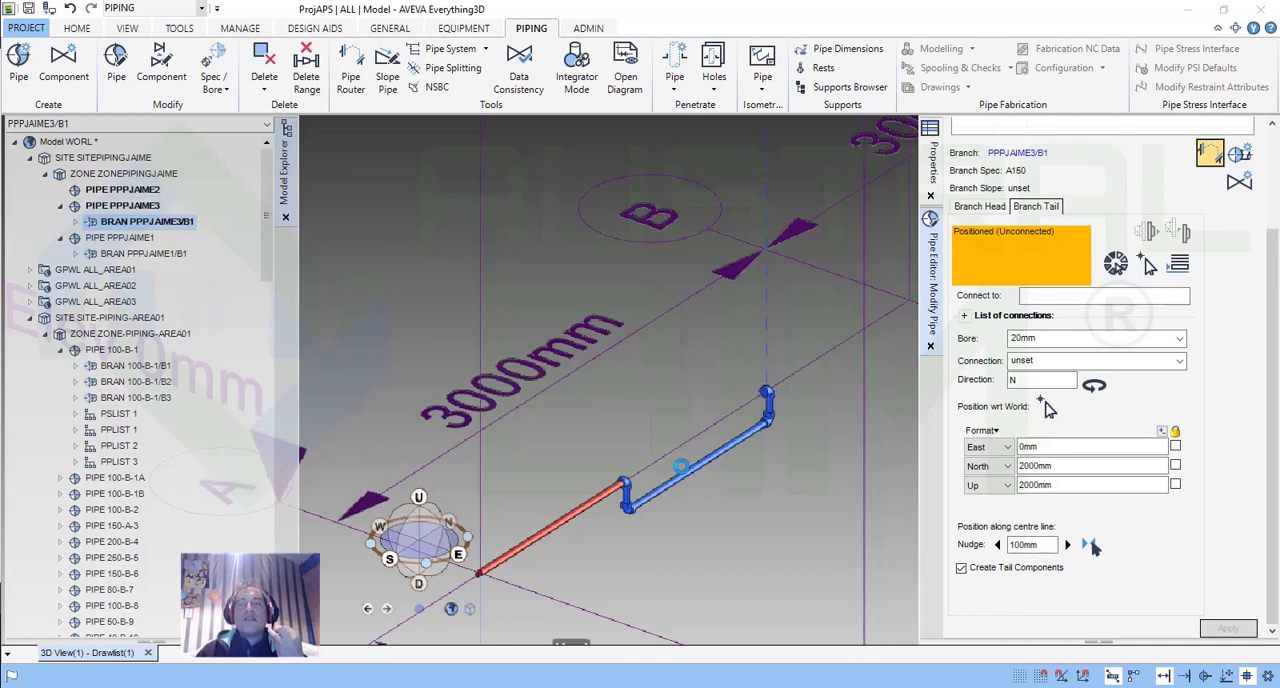
pyautogui.click(1090, 545)
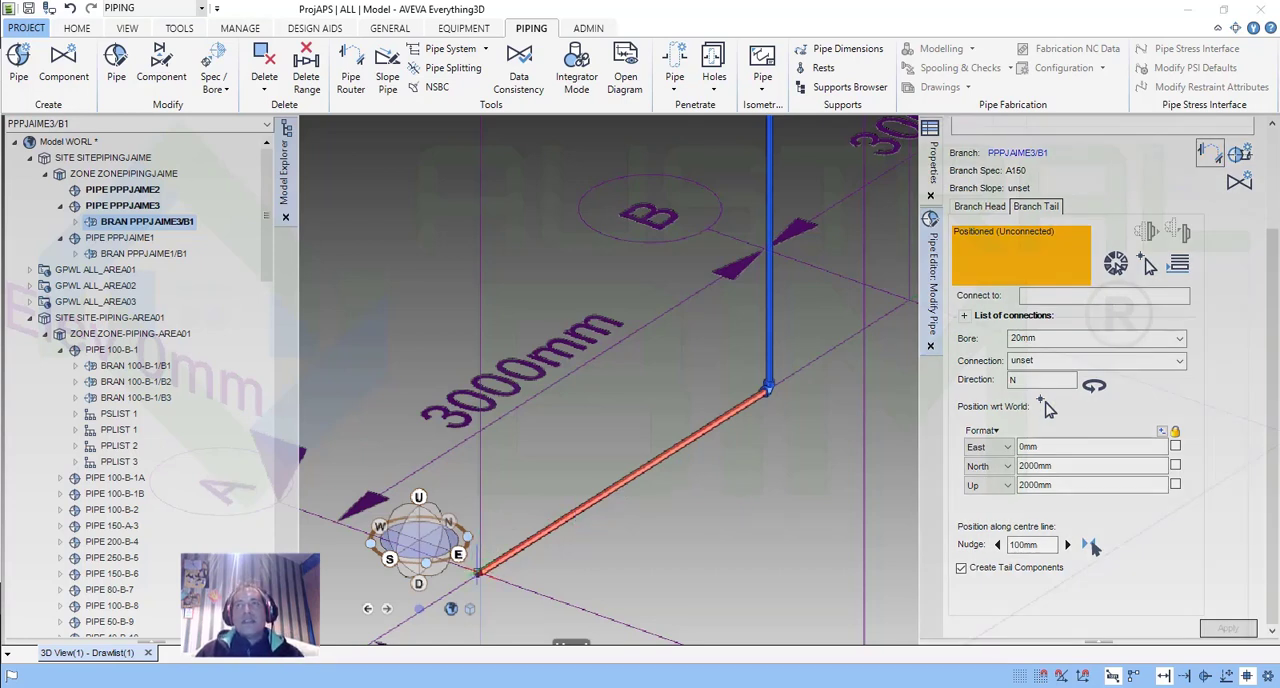
pyautogui.click(986, 206)
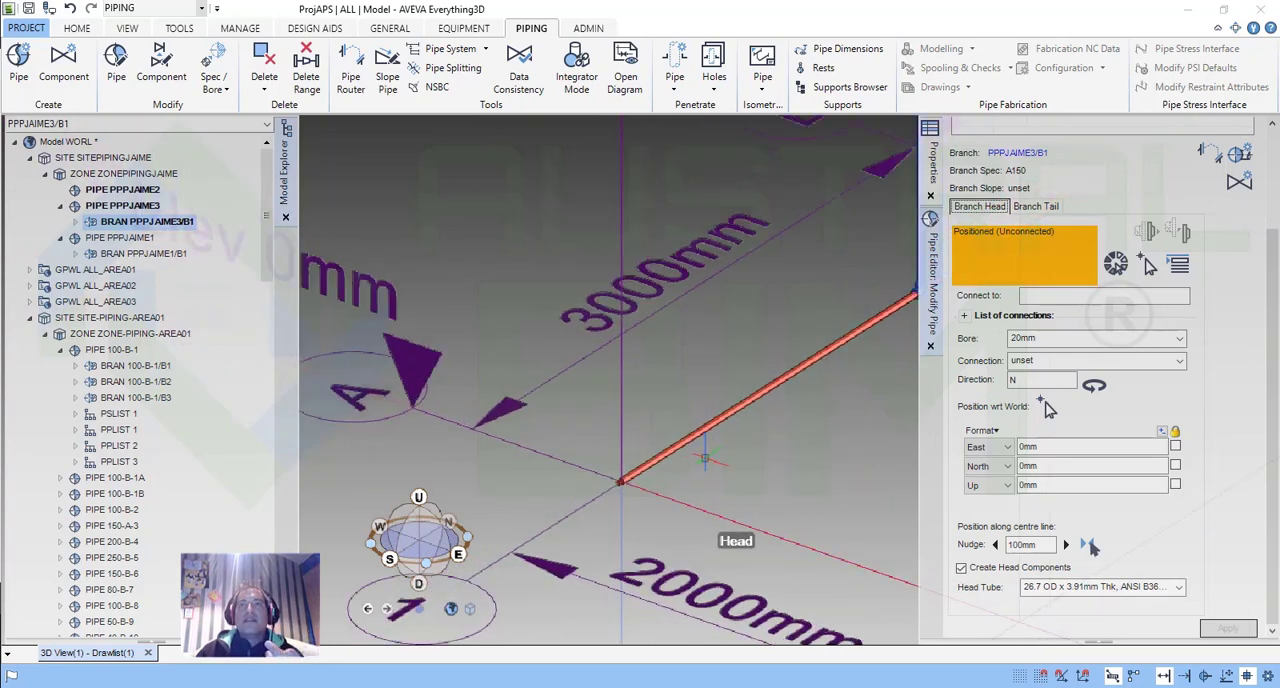
# Examine the routed branch of pipe PPPJAIME3 in the 3D view alongside its connectivity and branch head settings.
pyautogui.scroll(-2, 755, 440)
pyautogui.moveTo(747, 453); pyautogui.dragTo(715, 468, button='middle')
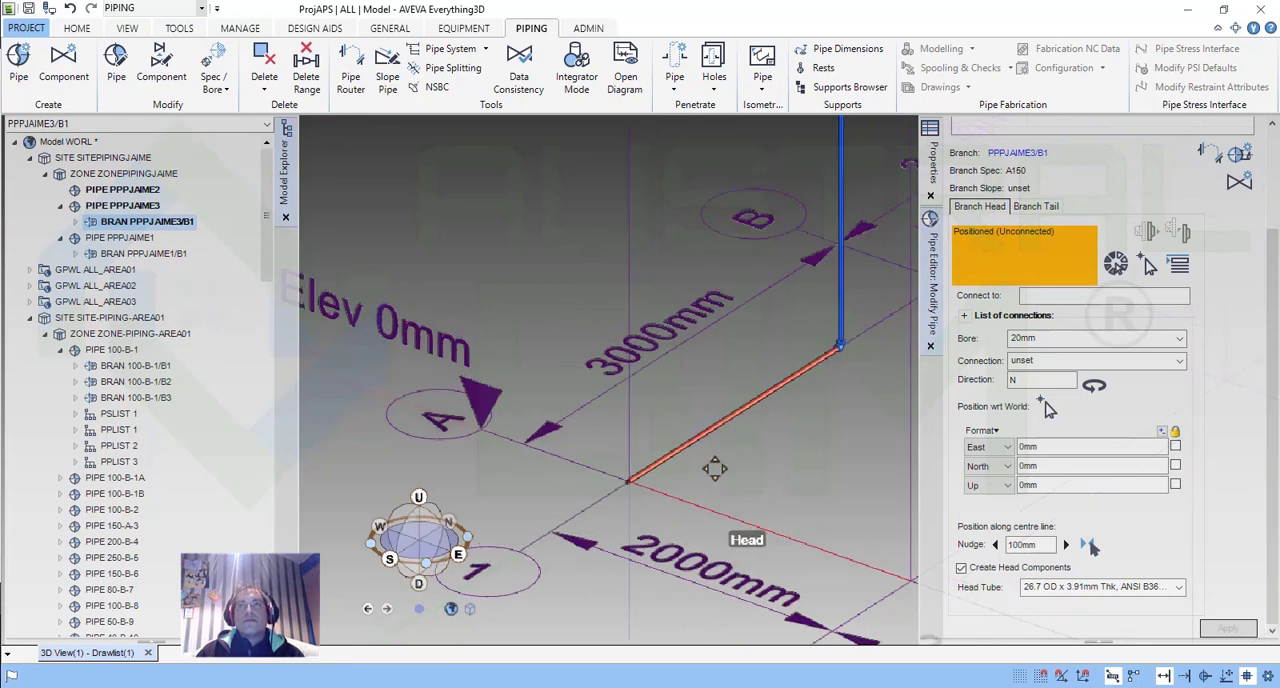
pyautogui.moveTo(714, 468); pyautogui.dragTo(653, 528, button='middle')
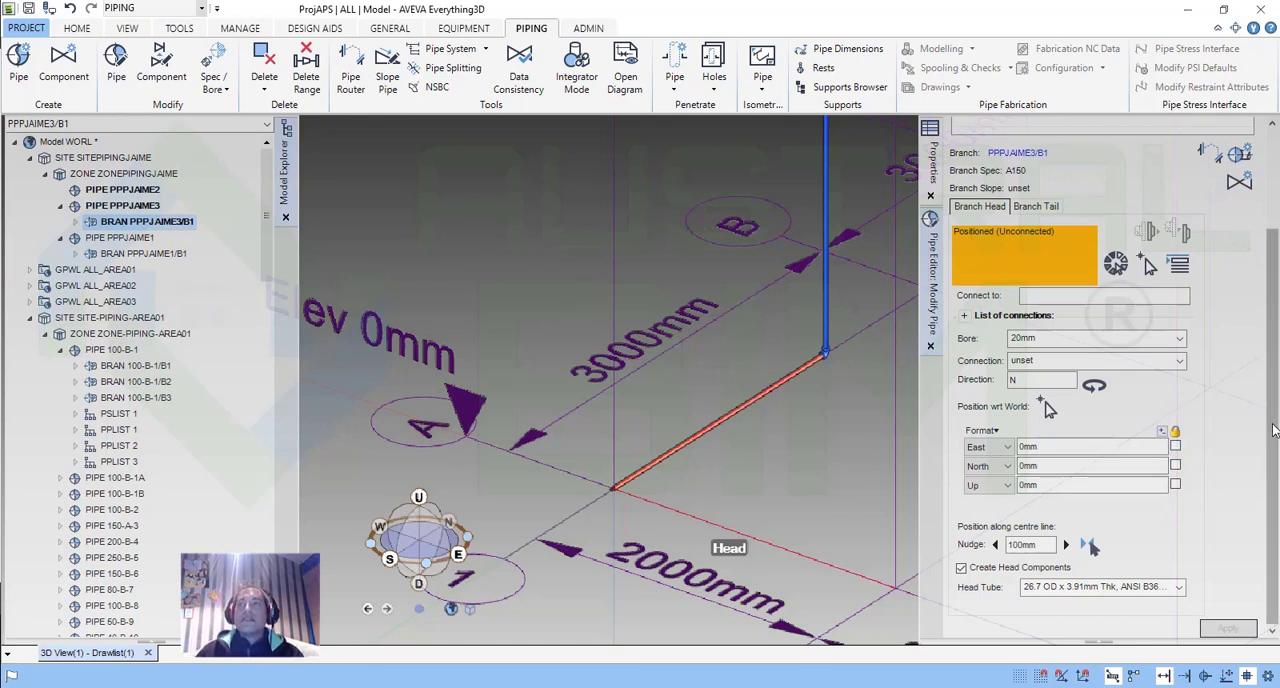
pyautogui.scroll(1, 1275, 365)
pyautogui.scroll(4, 1275, 365)
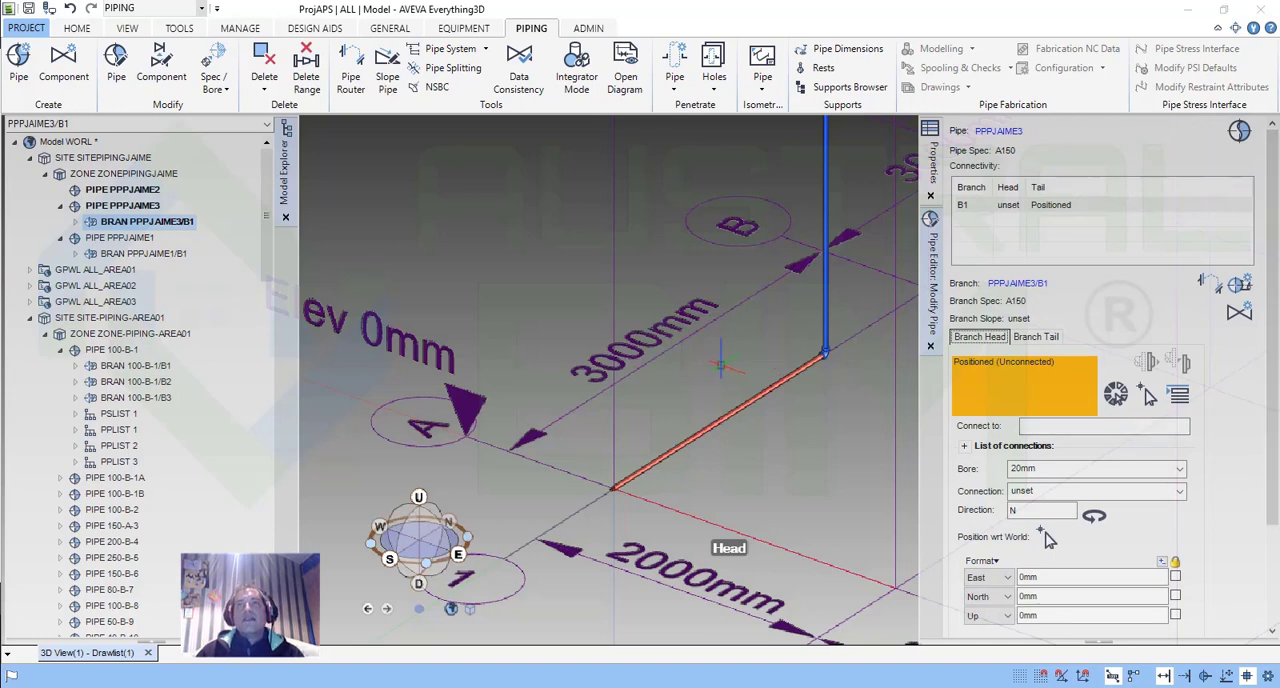
pyautogui.scroll(-2, 740, 345)
pyautogui.moveTo(740, 345); pyautogui.dragTo(712, 396, button='middle')
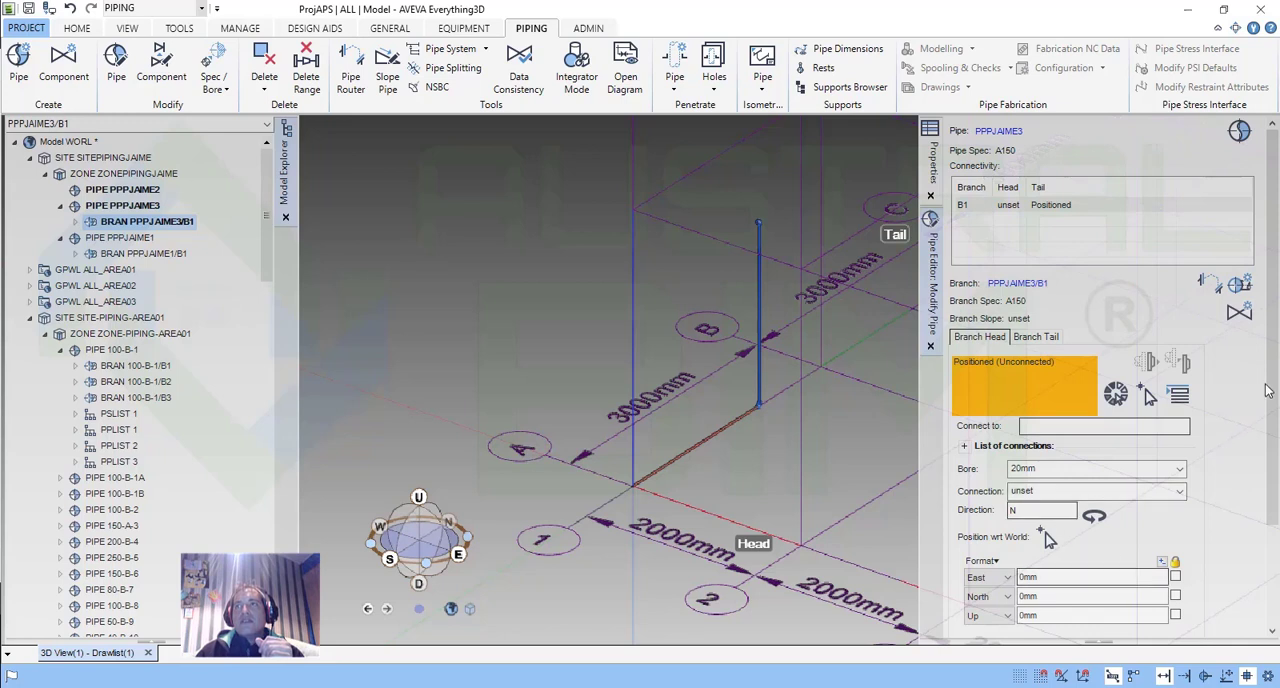
pyautogui.scroll(-3, 1090, 535)
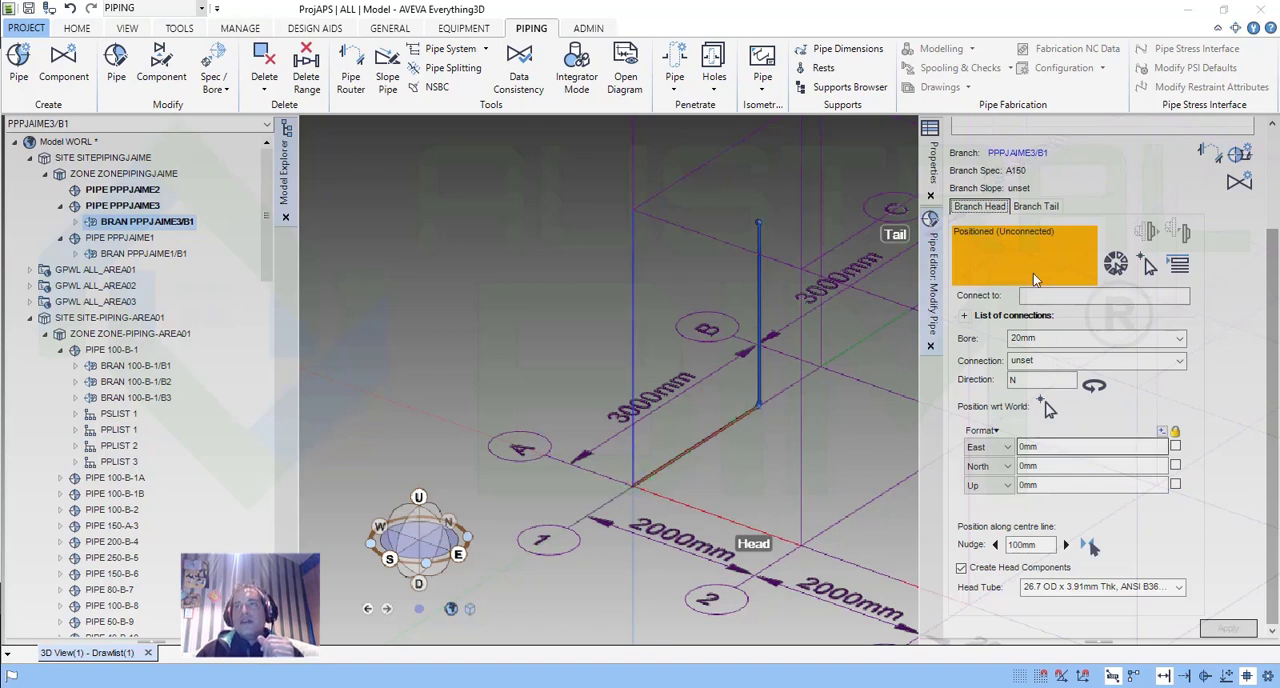
# Try to connect the branch tail to the elbow at the upper end of the same branch.
pyautogui.click(1036, 206)
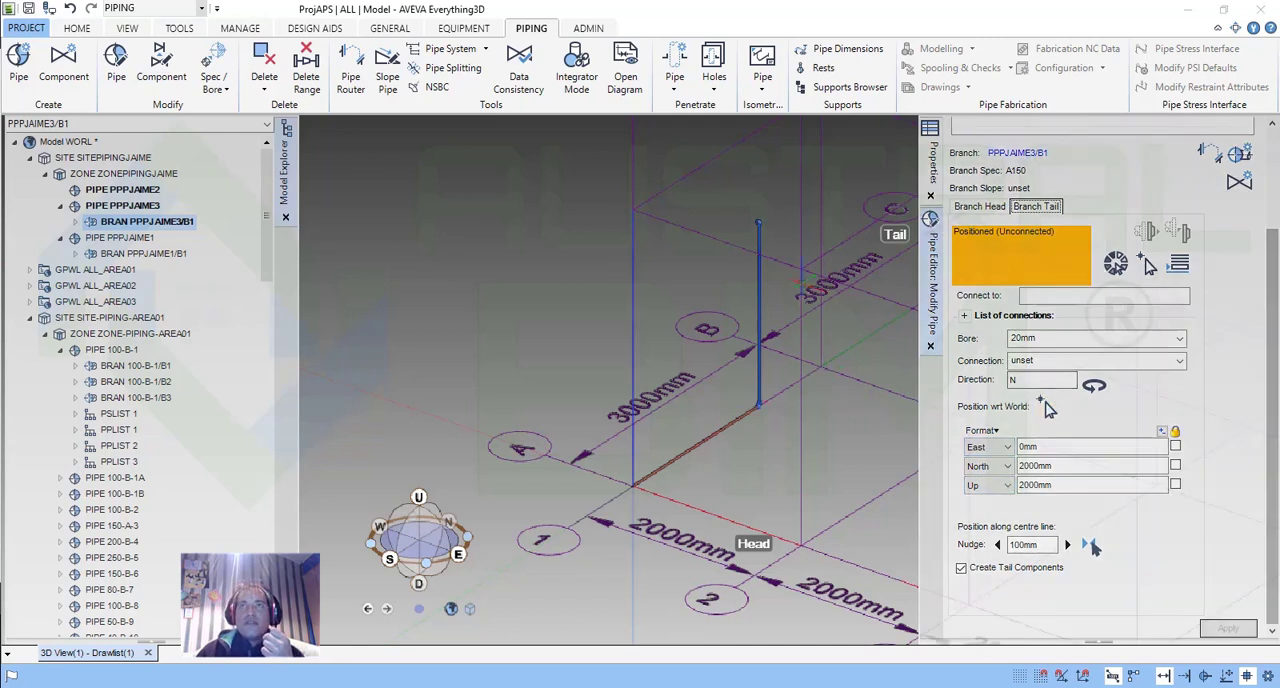
pyautogui.scroll(6, 770, 213)
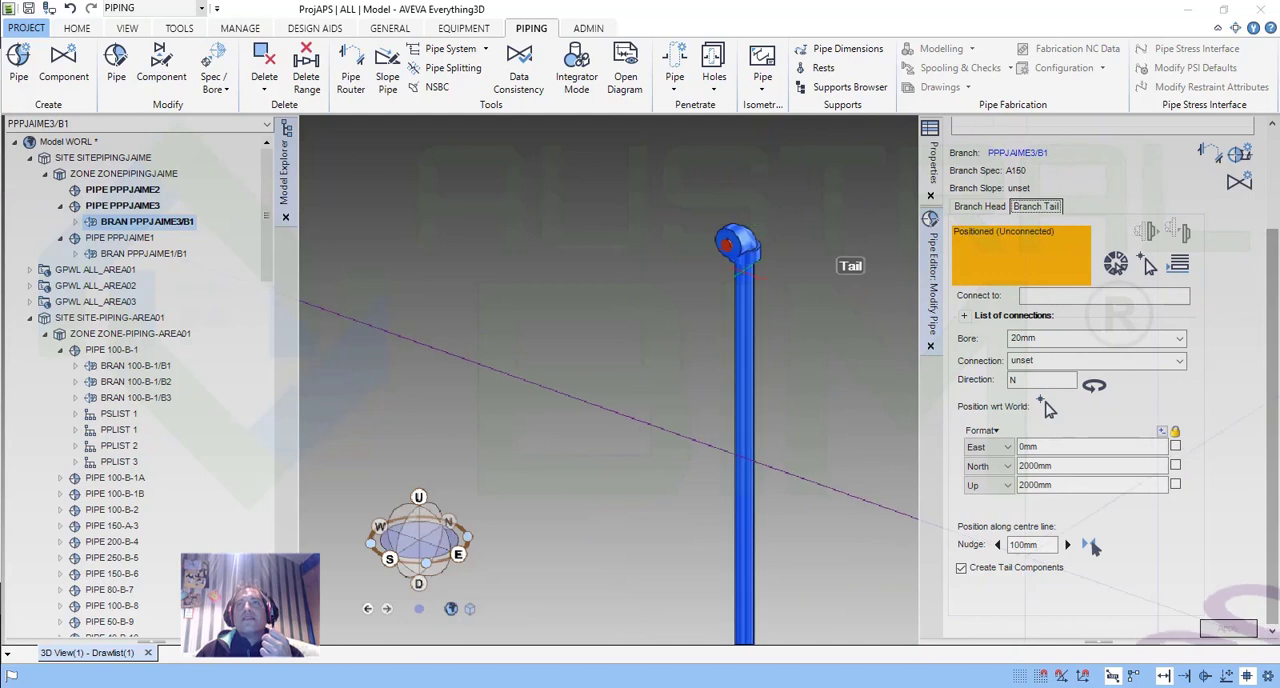
pyautogui.scroll(-1, 743, 427)
pyautogui.scroll(-3, 743, 428)
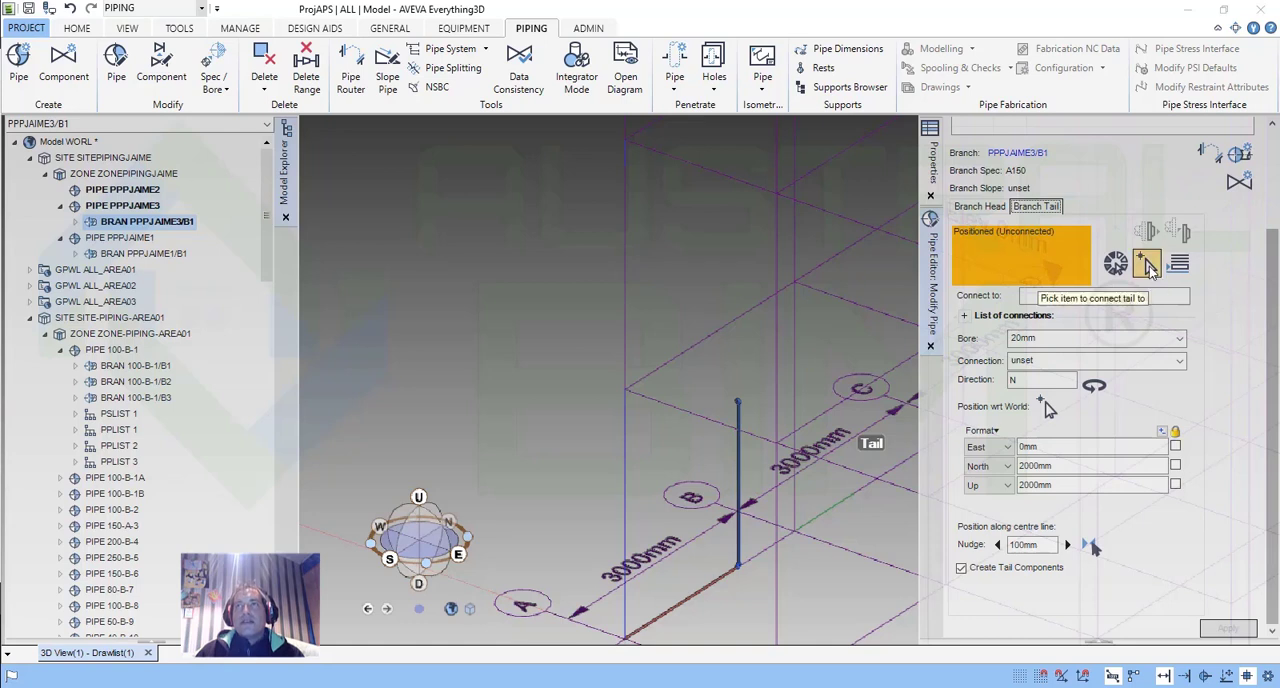
pyautogui.click(1148, 264)
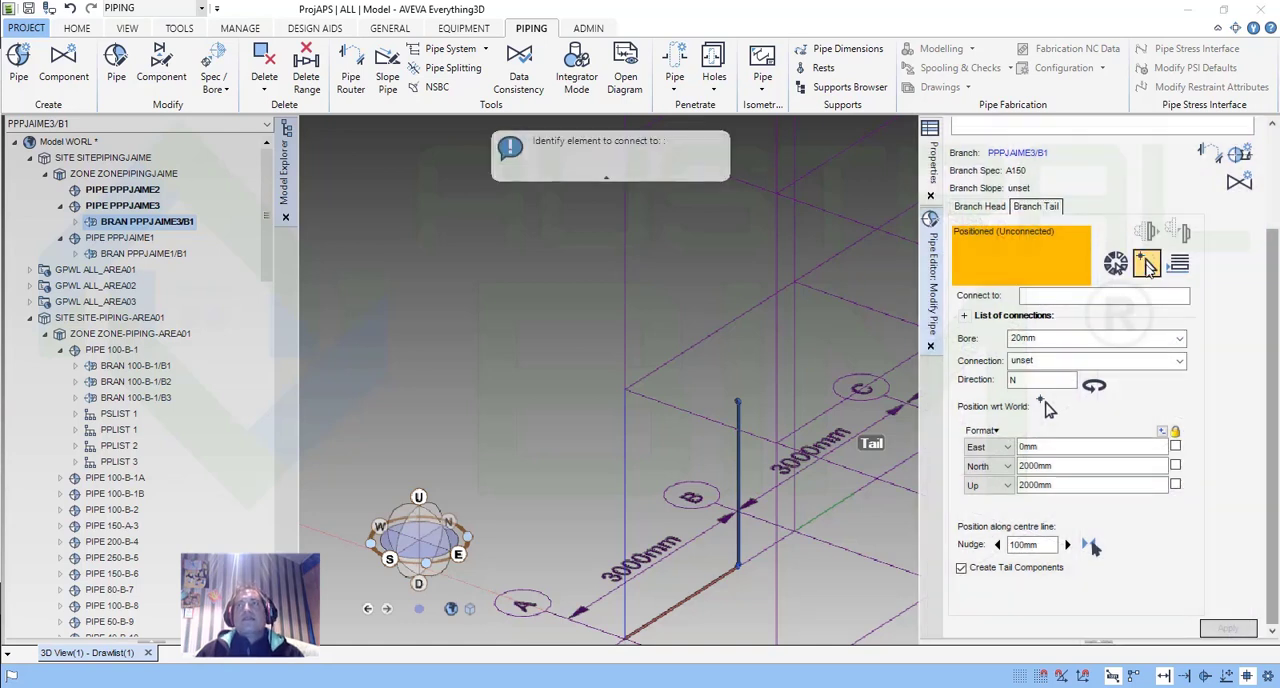
pyautogui.scroll(5, 743, 395)
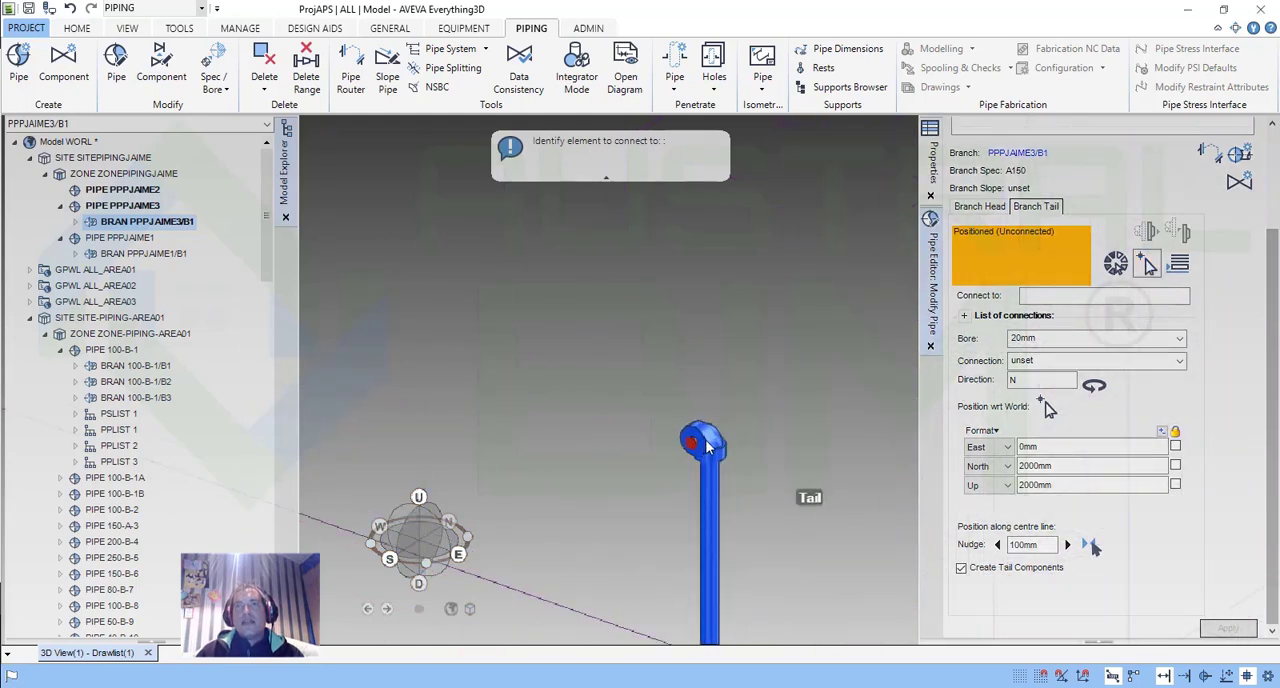
pyautogui.click(707, 440)
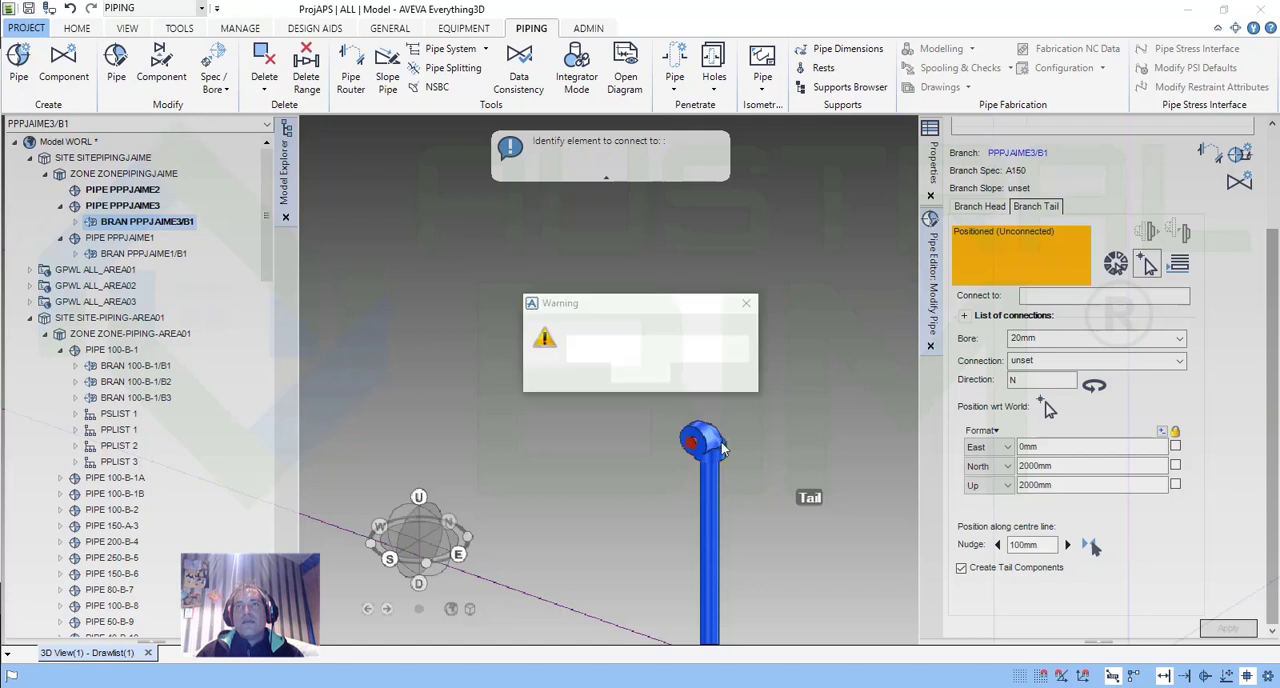
pyautogui.click(641, 372)
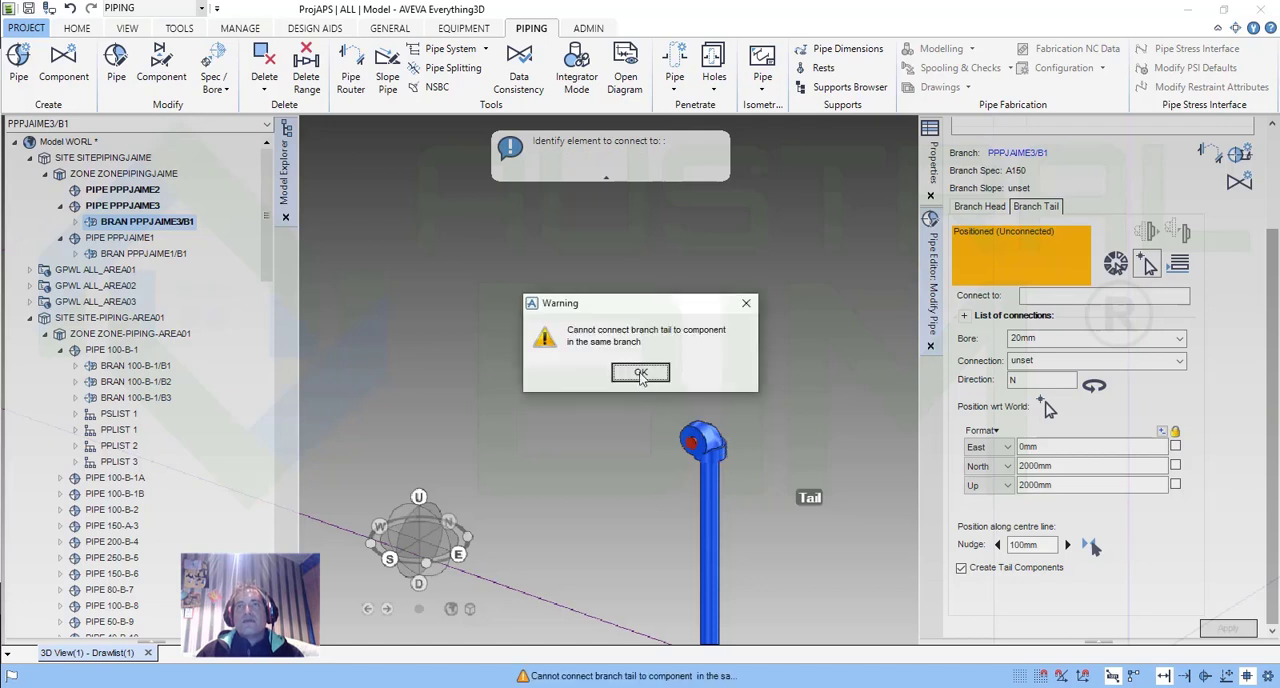
pyautogui.click(640, 373)
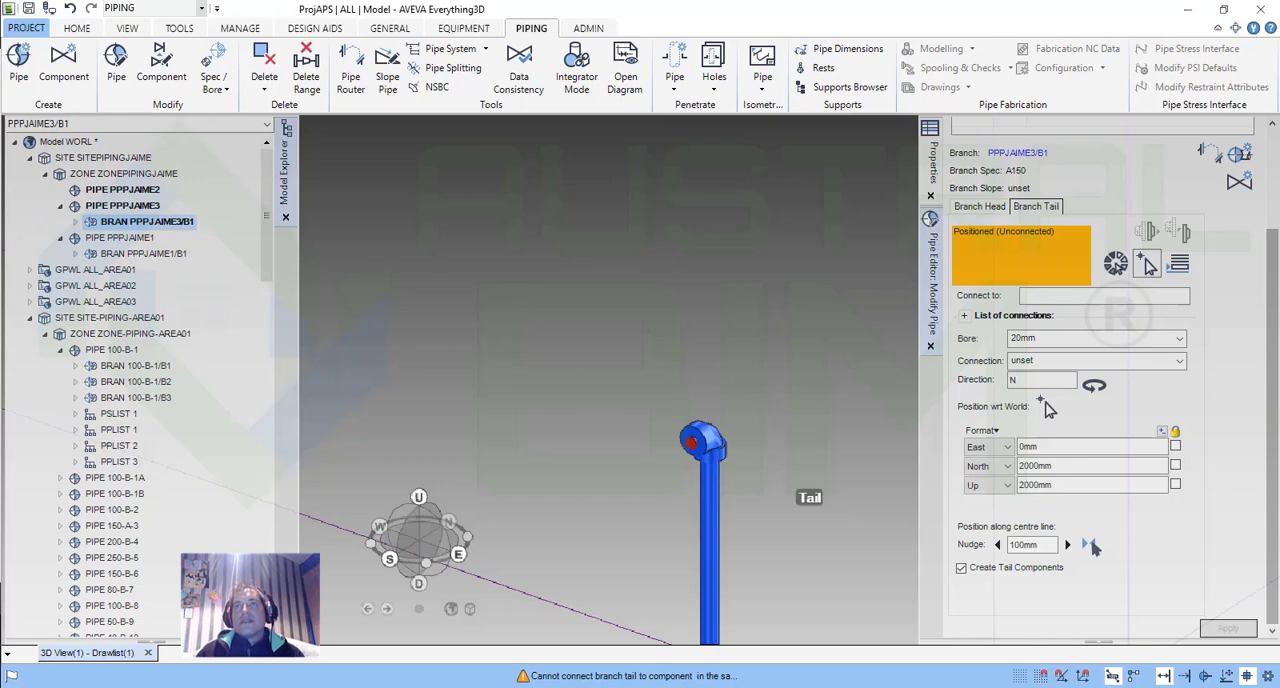
# Lock the North and Up positions of the branch tail.
pyautogui.scroll(-8, 586, 470)
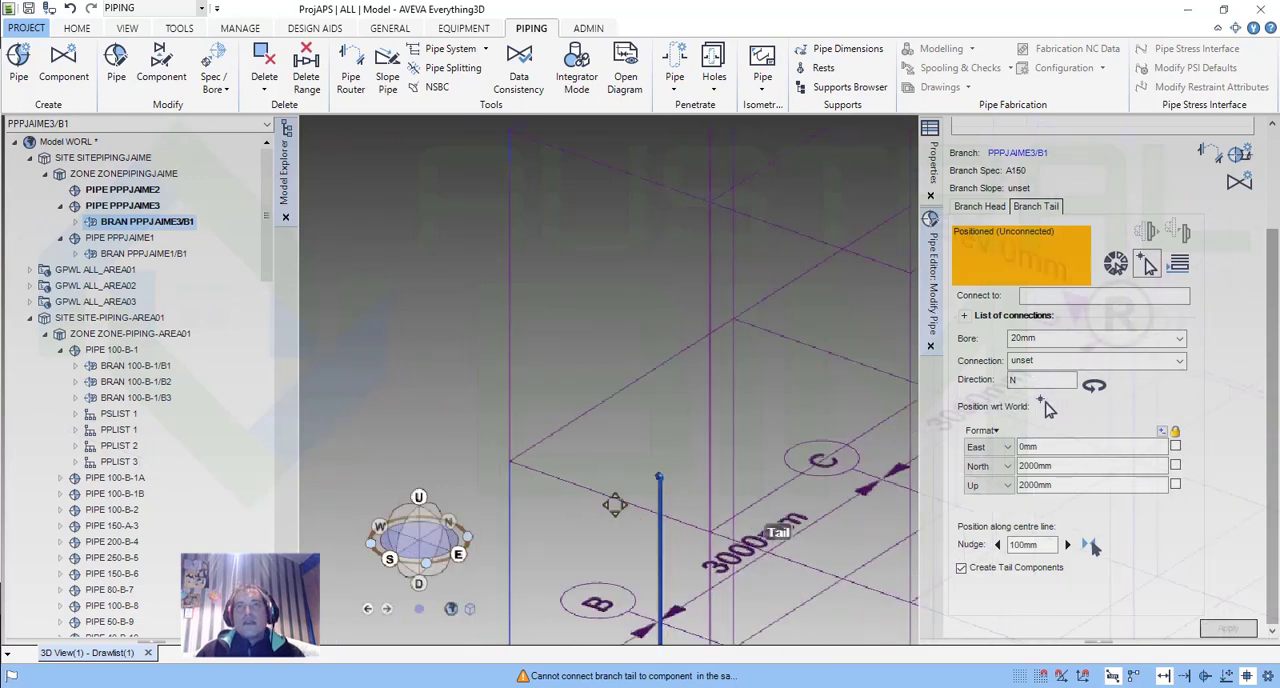
pyautogui.moveTo(615, 505); pyautogui.dragTo(686, 305, button='middle')
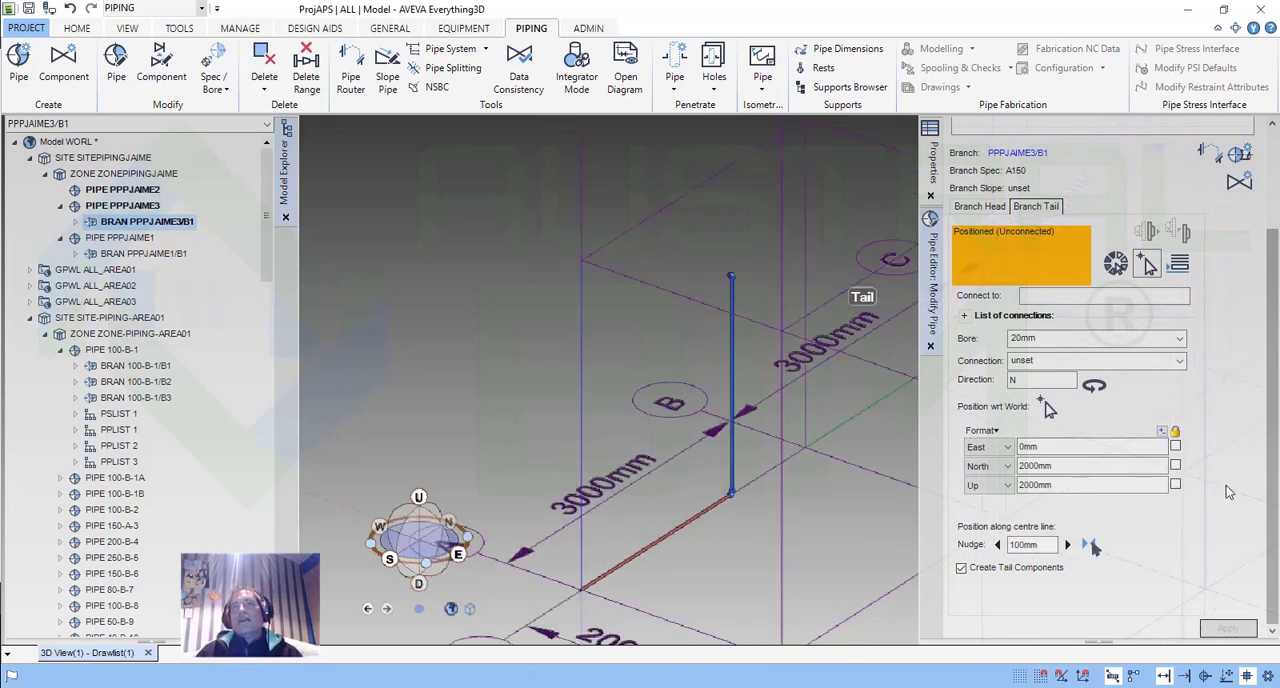
pyautogui.click(1175, 465)
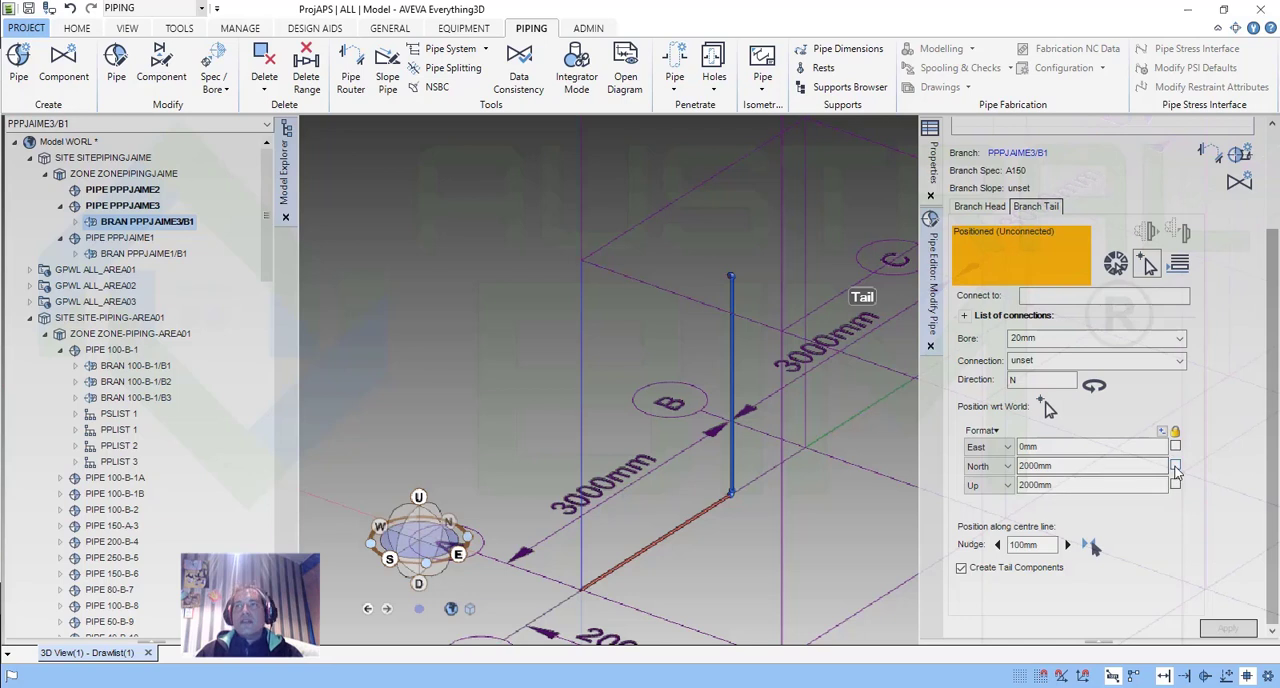
pyautogui.click(1175, 484)
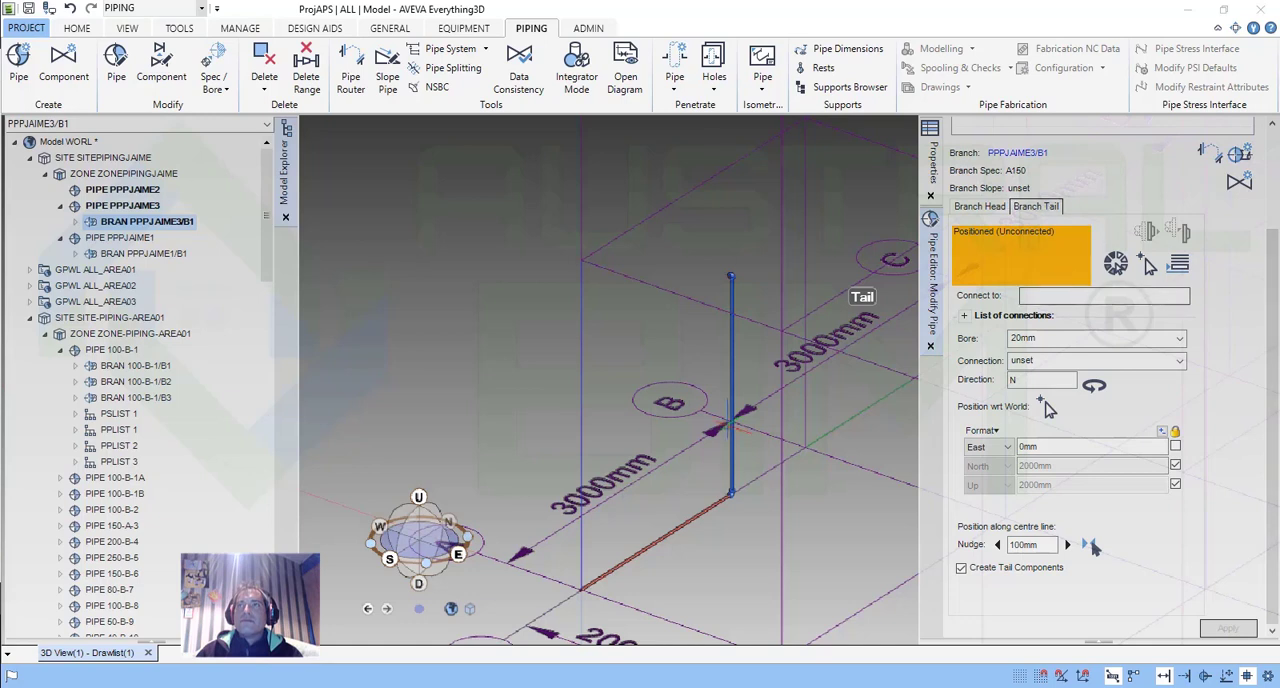
# Set the branch head's Up position to 1500 mm, lock that coordinate and apply the change.
pyautogui.click(978, 206)
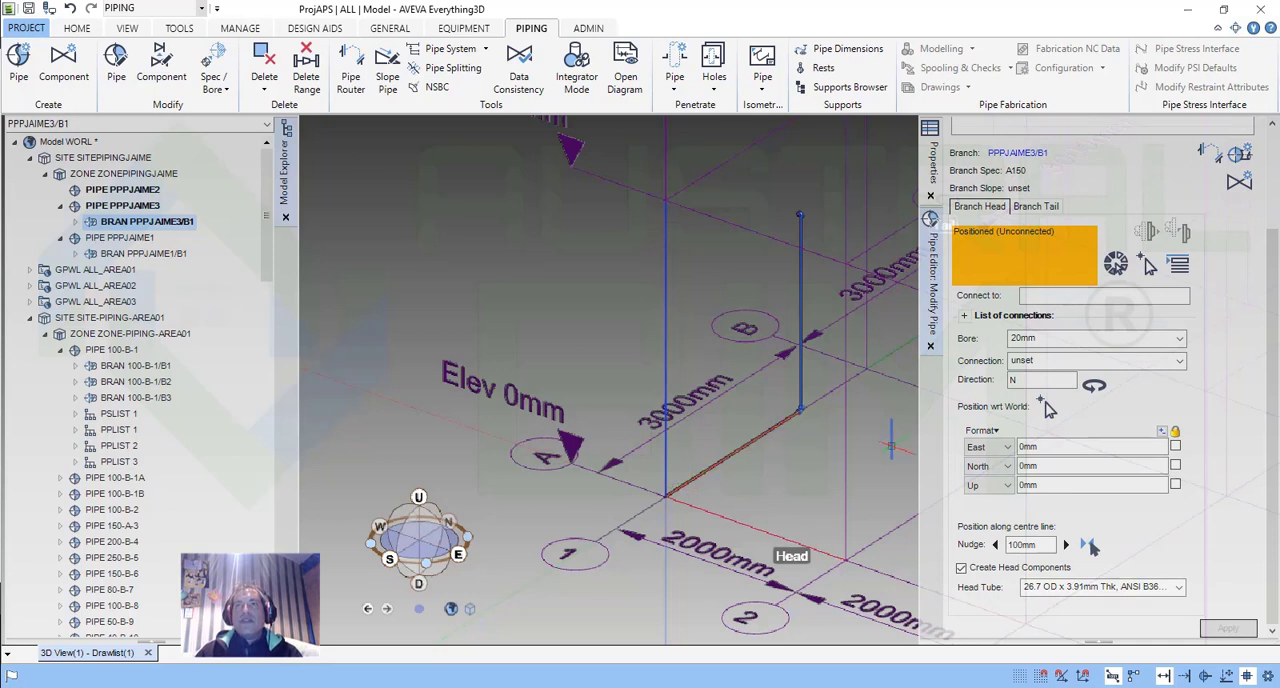
pyautogui.moveTo(1064, 485); pyautogui.dragTo(1005, 485)
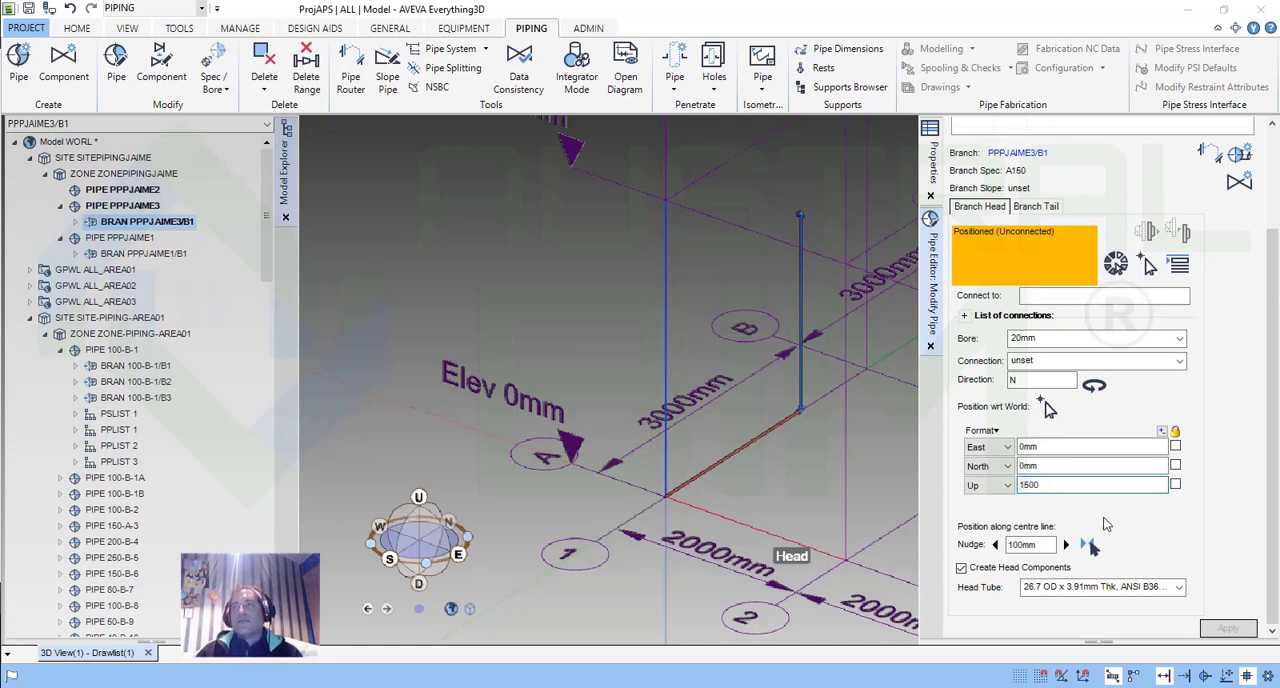
pyautogui.click(1176, 486)
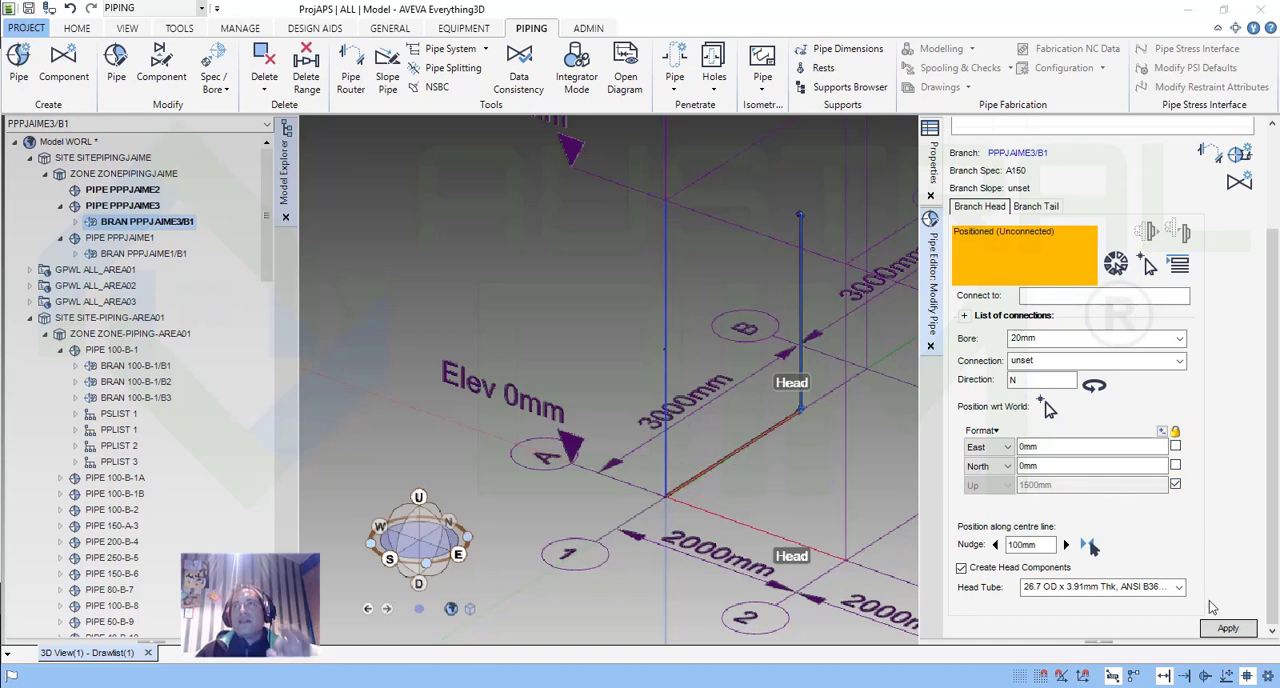
pyautogui.click(1228, 630)
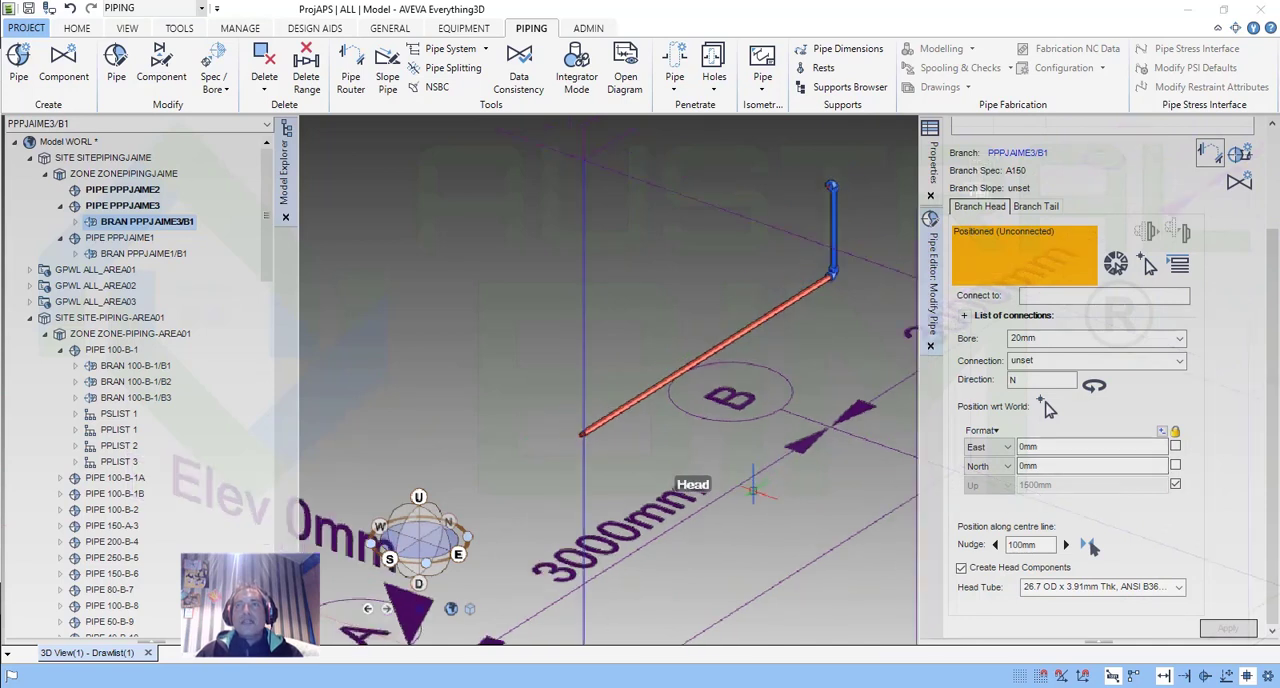
# Unlock the branch head's Up position and route the branch between its head and tail.
pyautogui.click(1176, 485)
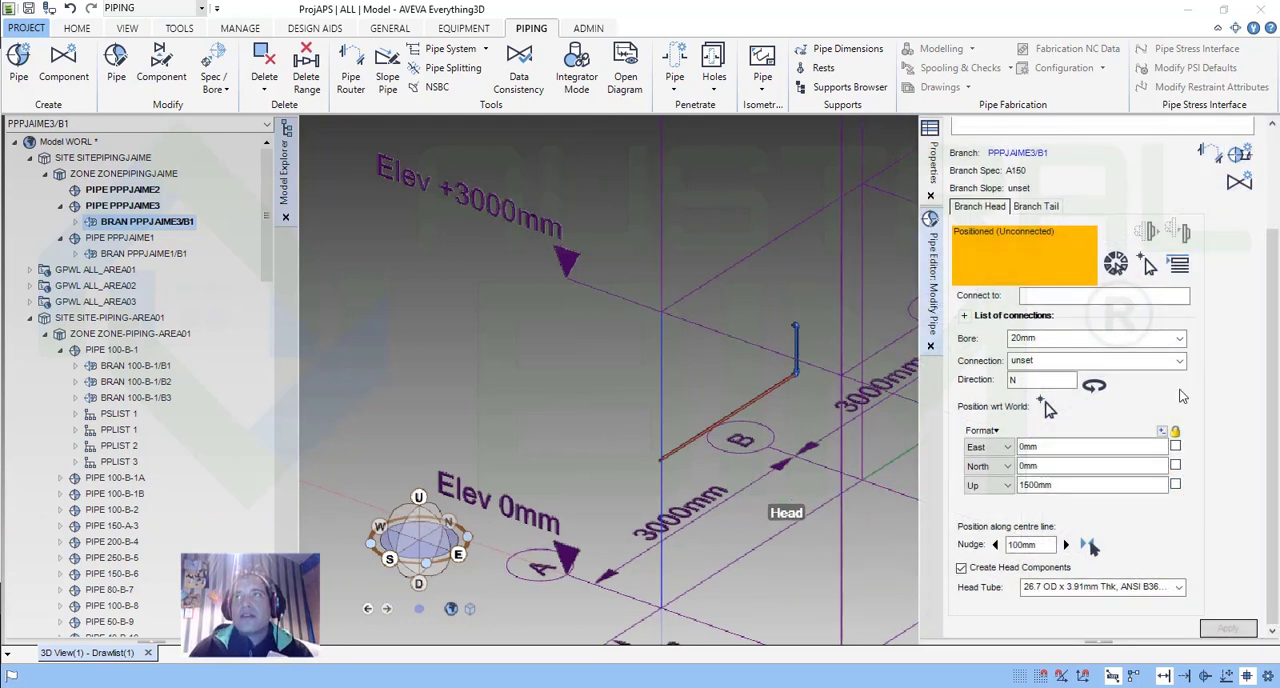
pyautogui.click(1210, 152)
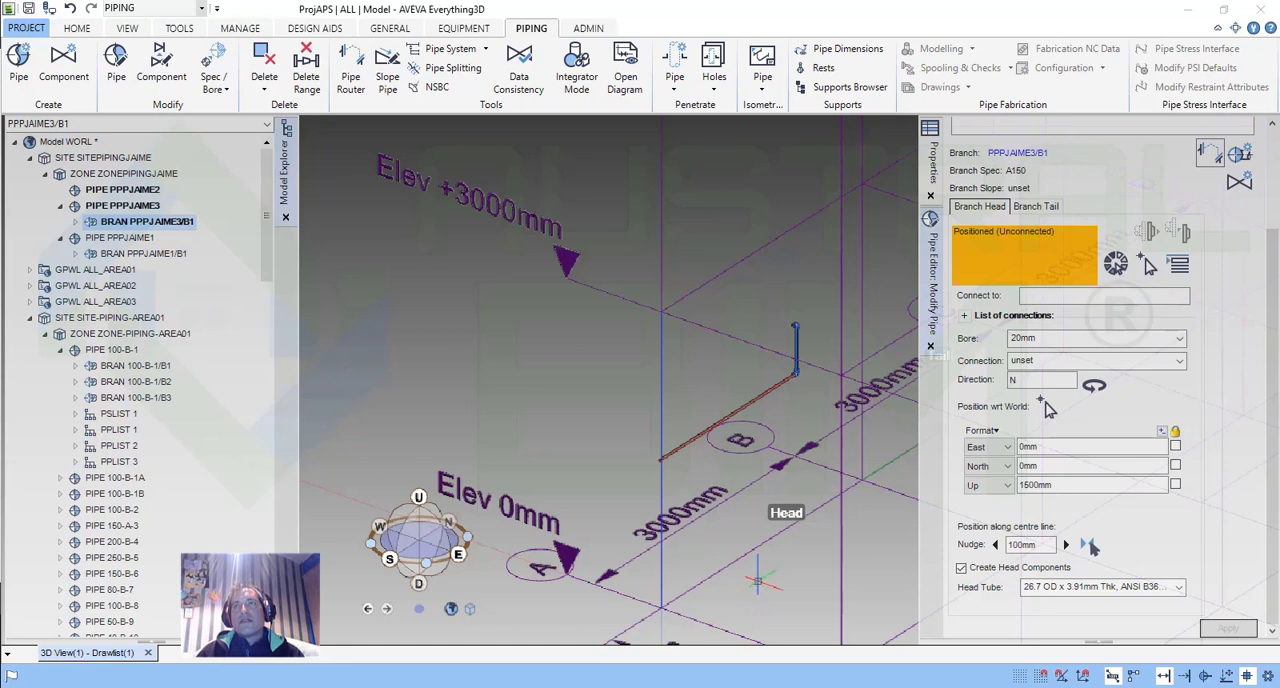
pyautogui.click(1213, 159)
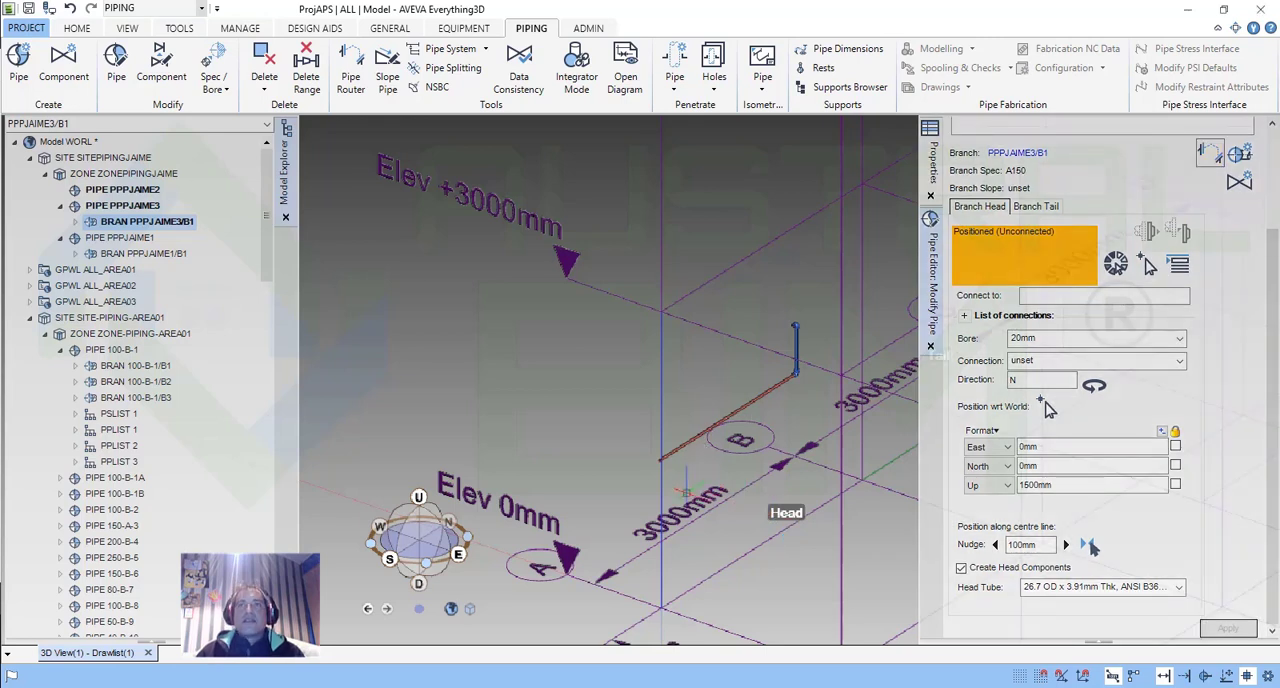
pyautogui.moveTo(680, 488); pyautogui.dragTo(670, 458, button='middle')
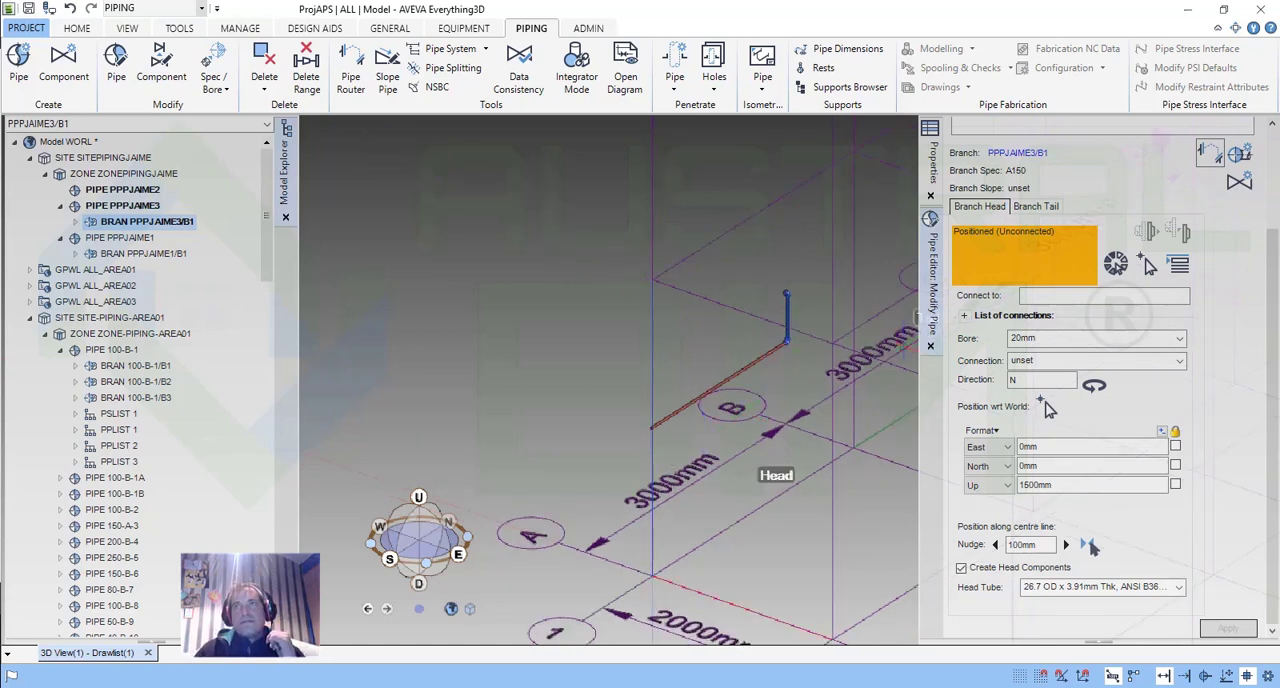
# Set the branch head's Up position to 0 mm, apply it and reroute the branch.
pyautogui.tripleClick(986, 484)
pyautogui.write('0')
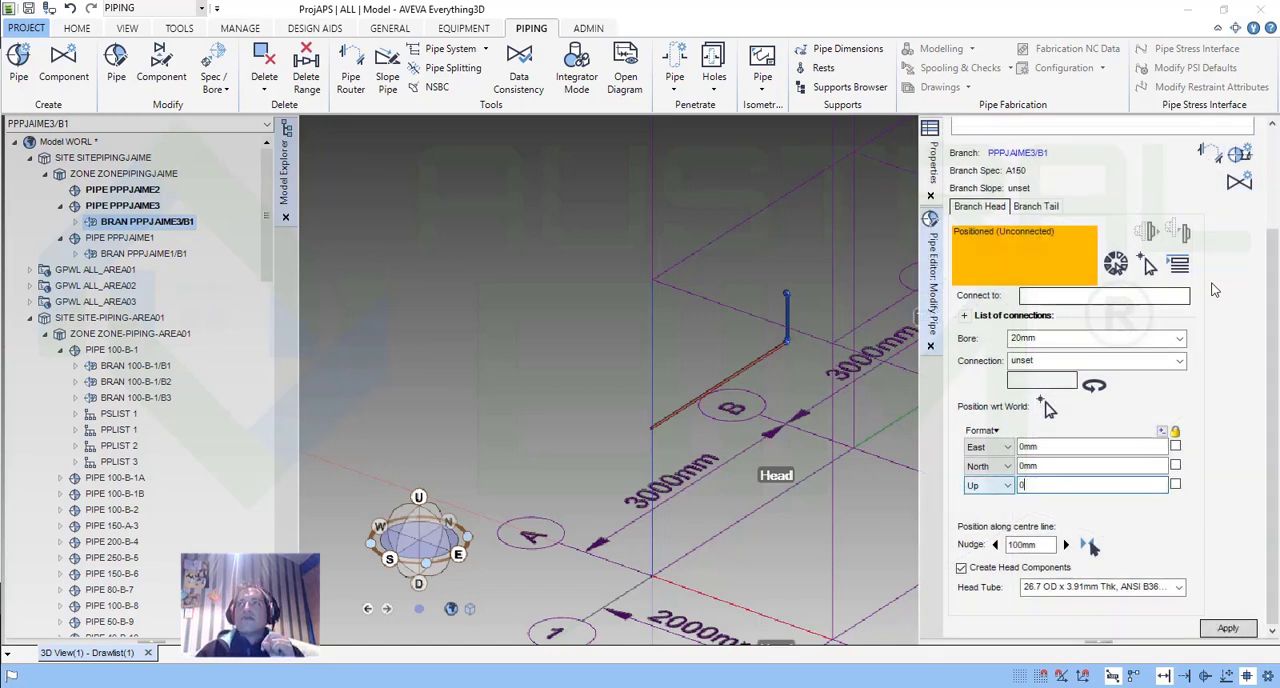
pyautogui.click(1236, 627)
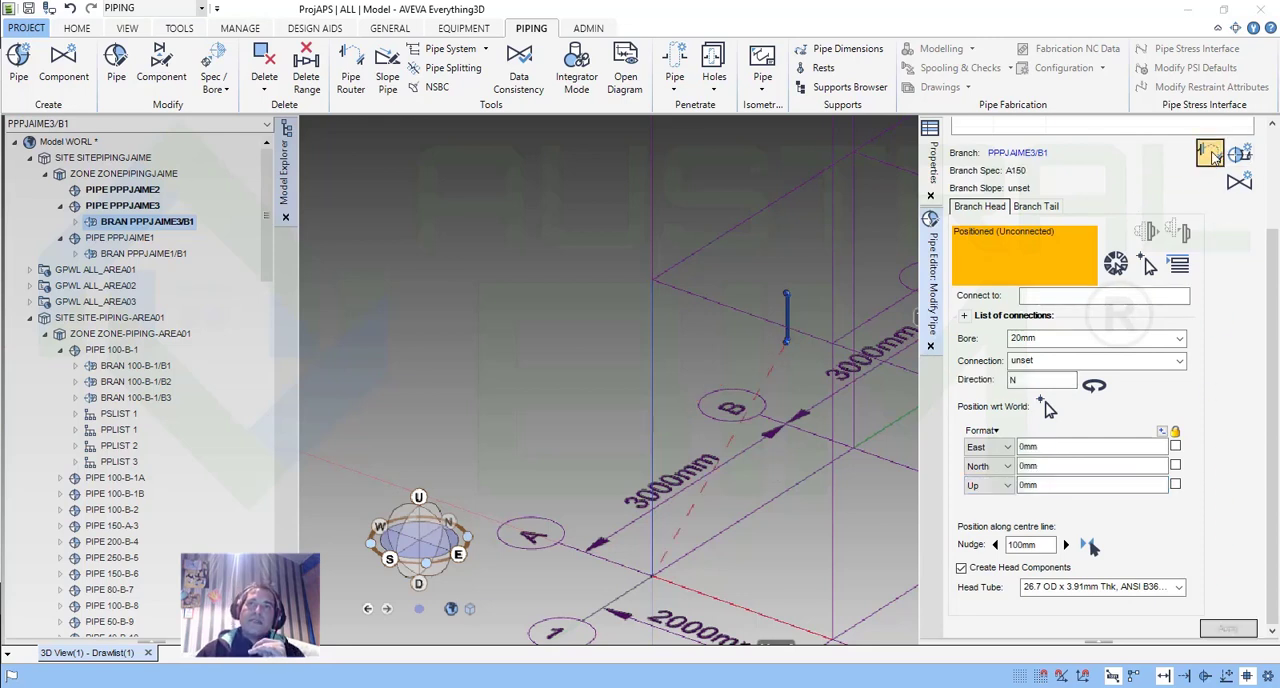
pyautogui.click(1211, 155)
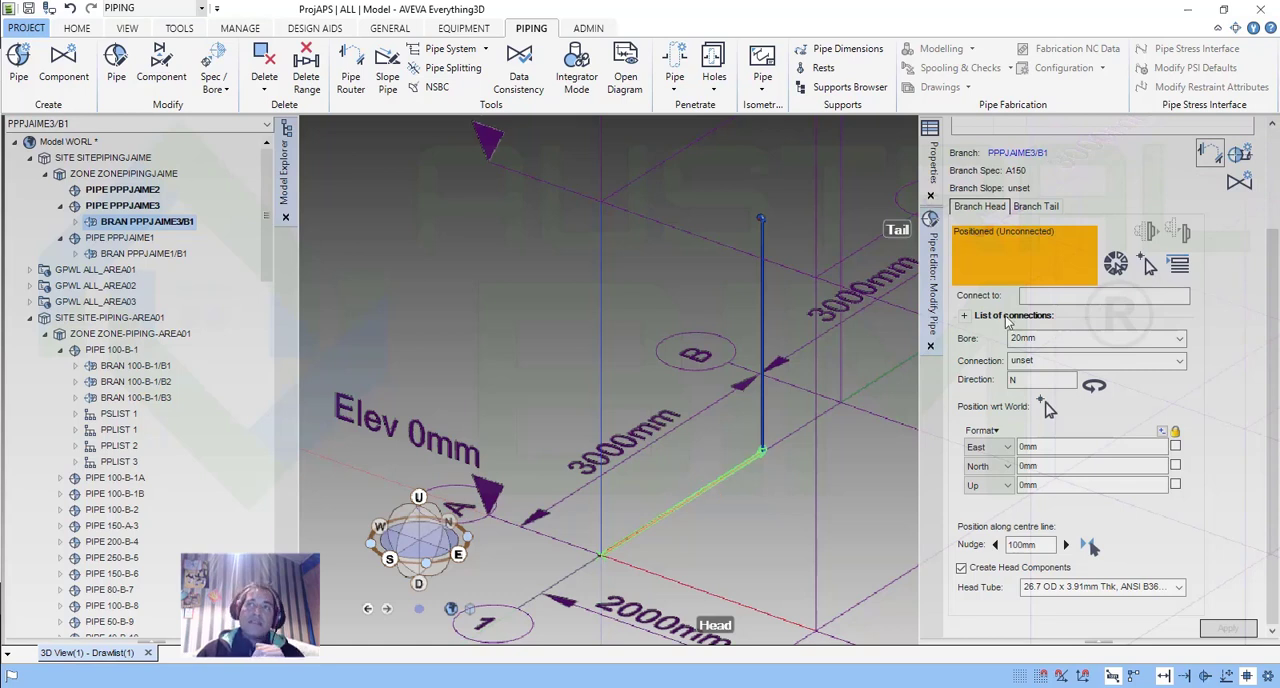
# Change the branch head's bore to 100 mm, apply it and reroute the branch.
pyautogui.click(1180, 338)
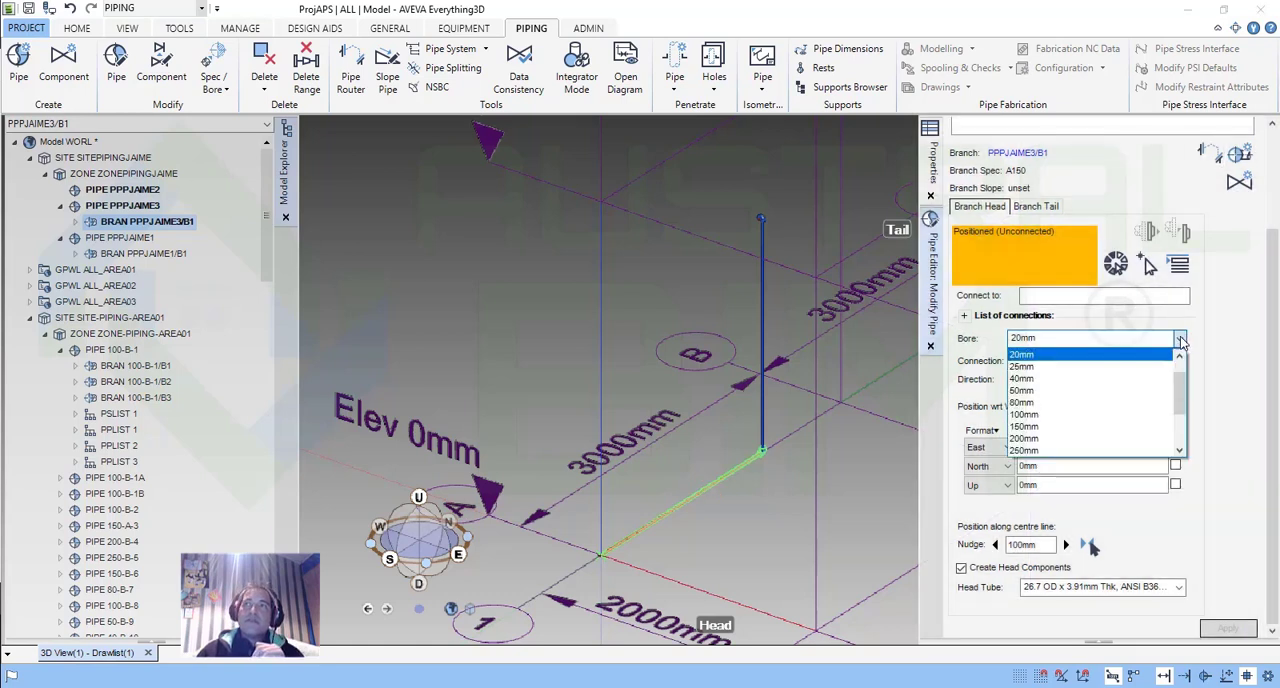
pyautogui.click(1056, 414)
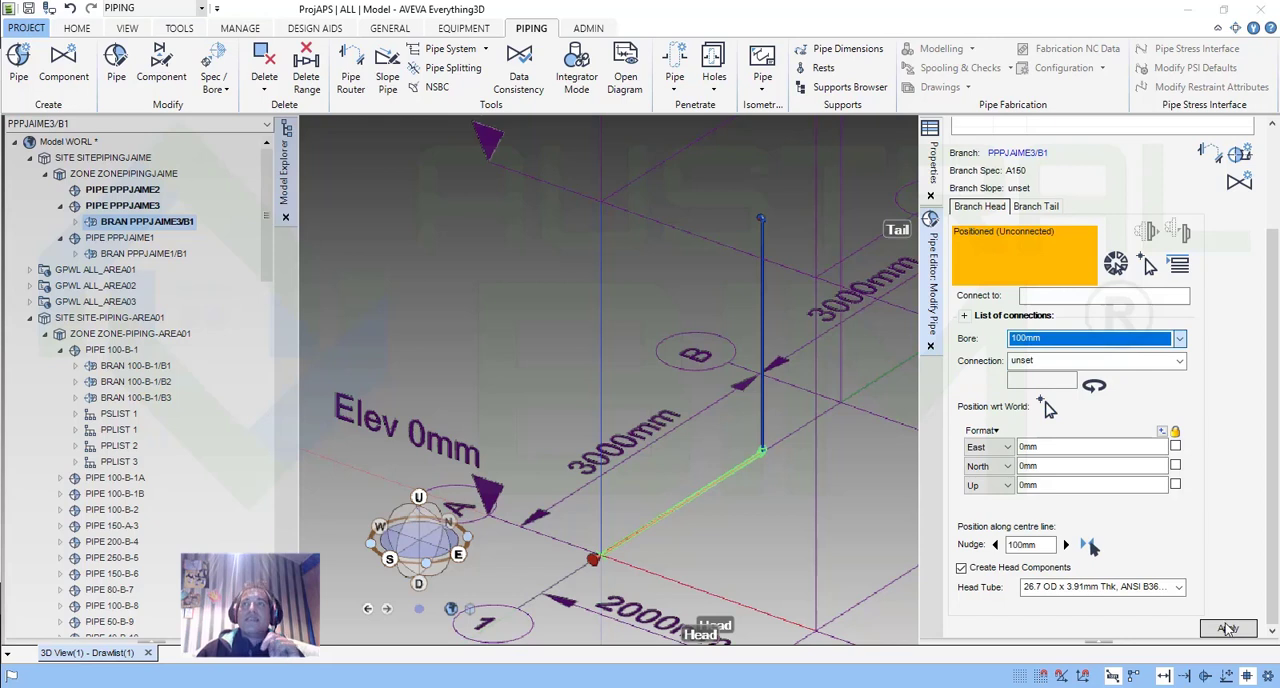
pyautogui.click(1228, 627)
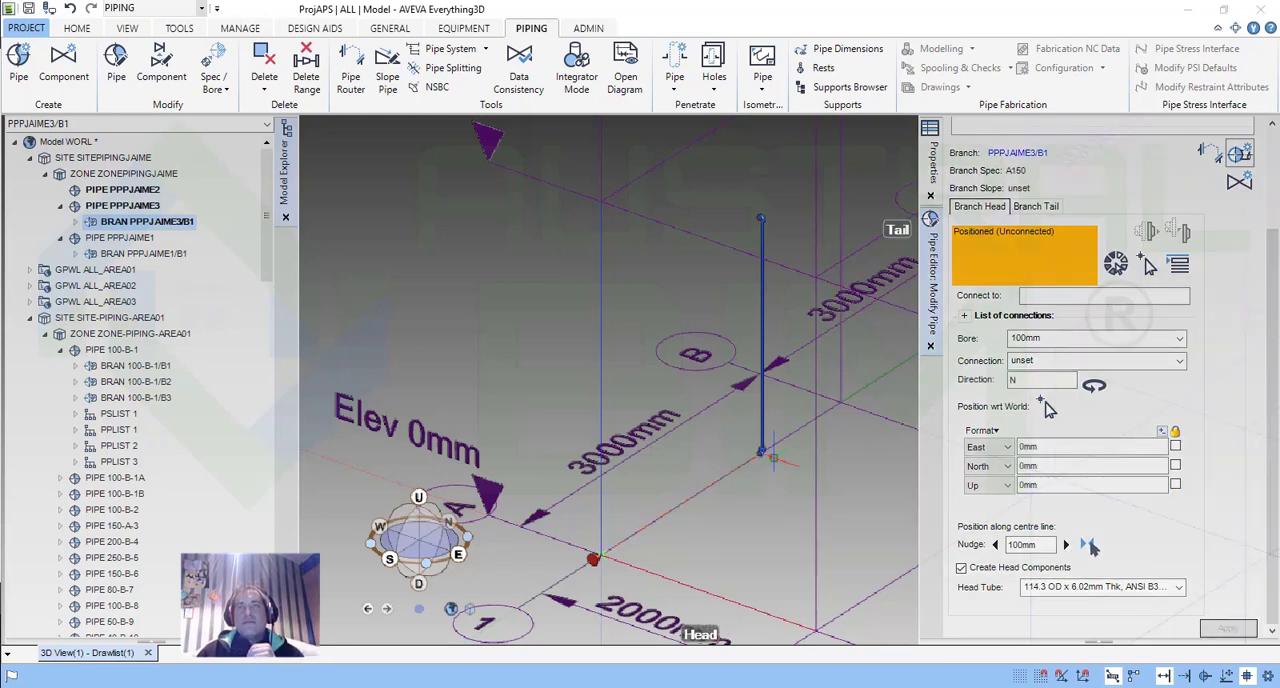
pyautogui.click(1208, 153)
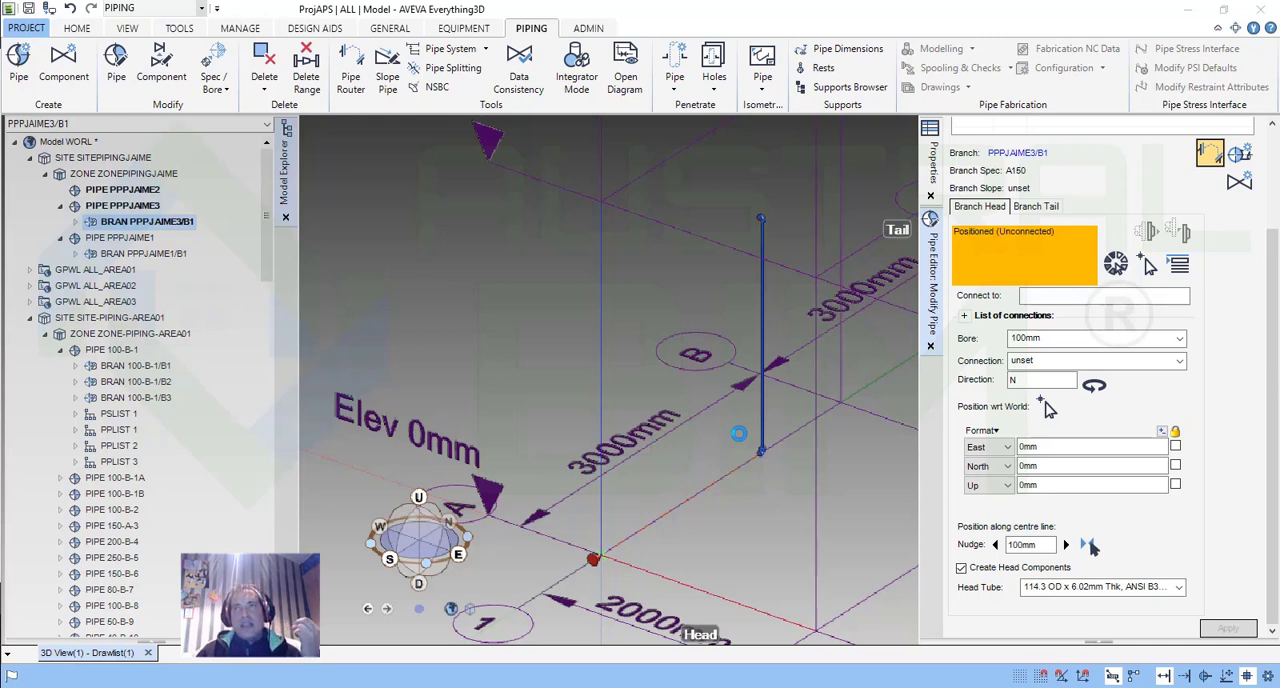
# Switch to the Word document Entrenamiento Pipe Modeling.docx and read the Piping Component Editor Form - Creation section.
pyautogui.click(685, 687)
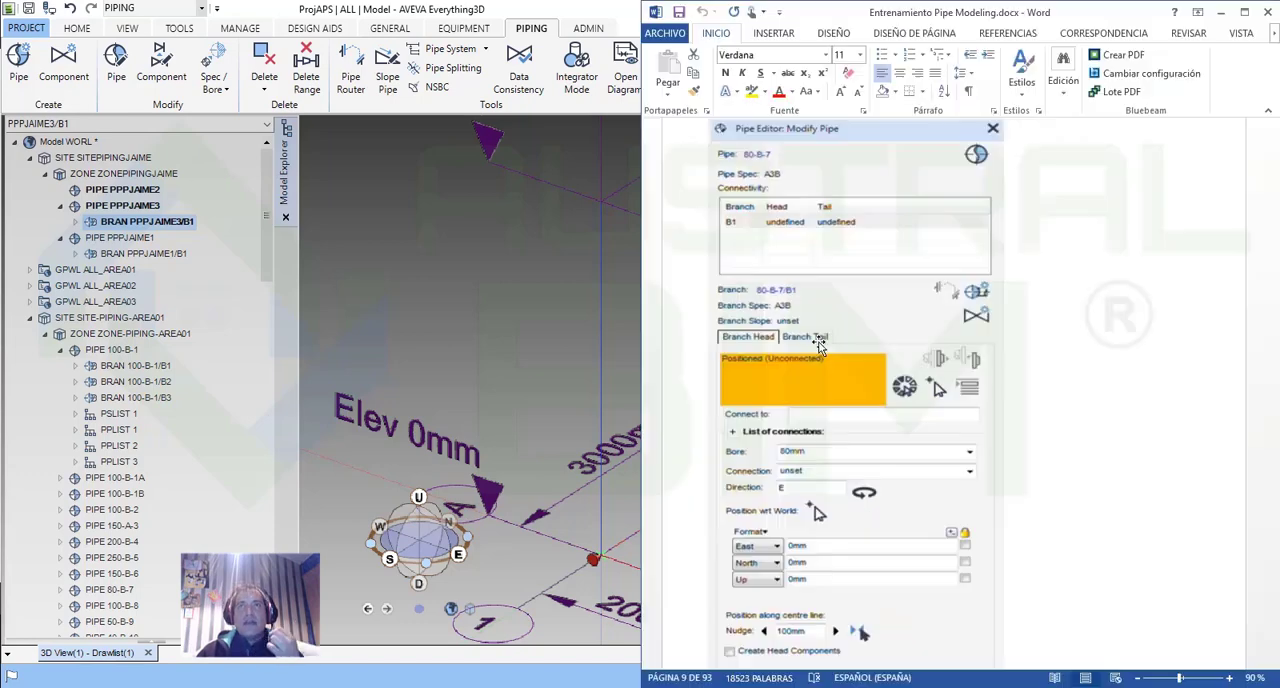
pyautogui.scroll(-5, 1046, 483)
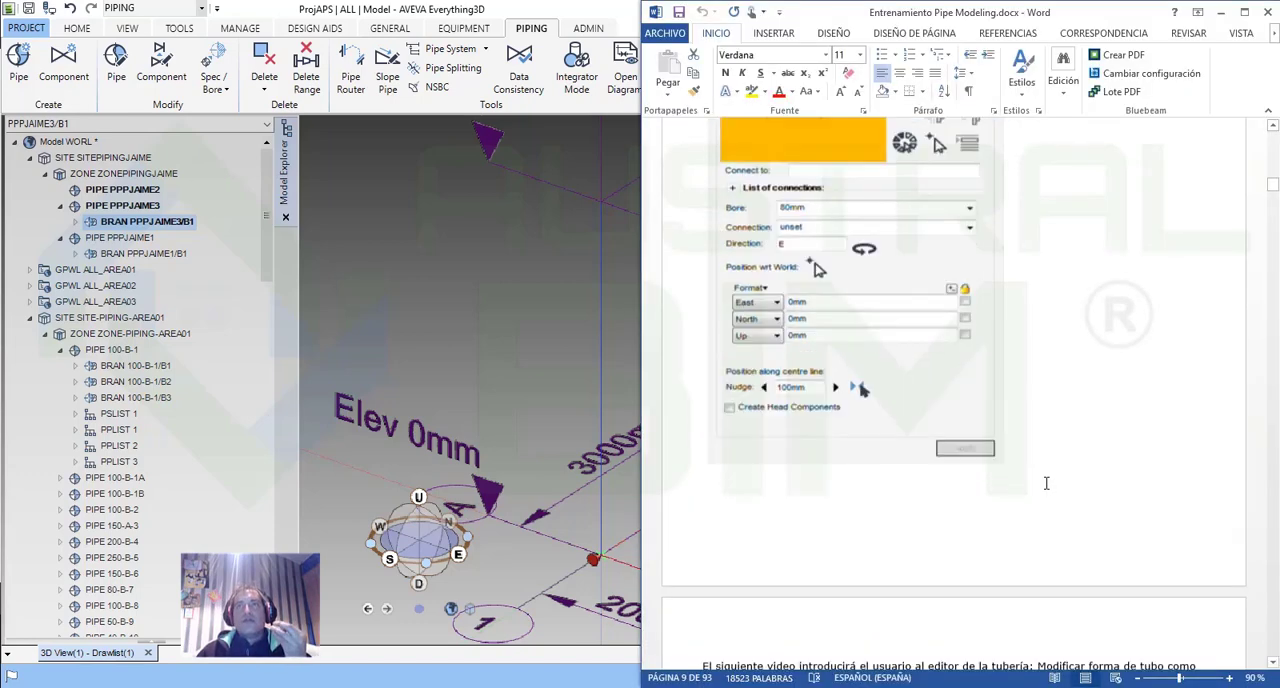
pyautogui.scroll(3, 1046, 483)
pyautogui.scroll(-5, 1046, 483)
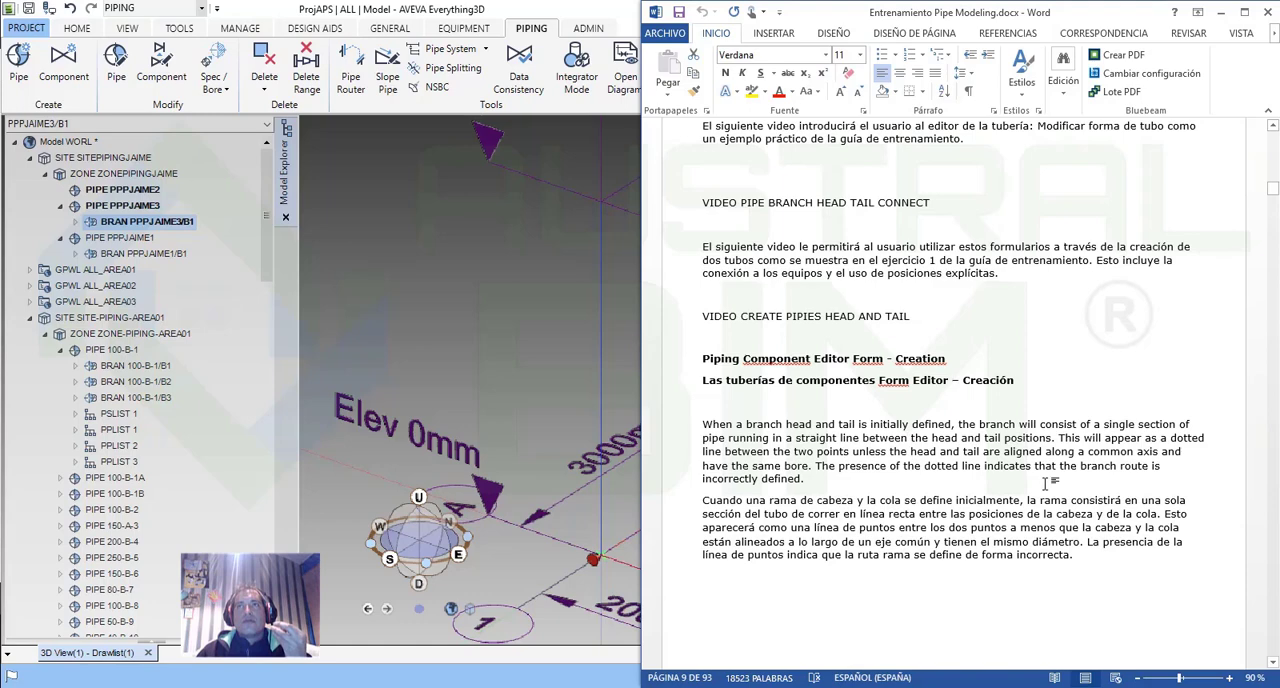
# Read the document's text on piping fittings and P-points, and return to the AVEVA Everything3D model.
pyautogui.scroll(-10, 1046, 483)
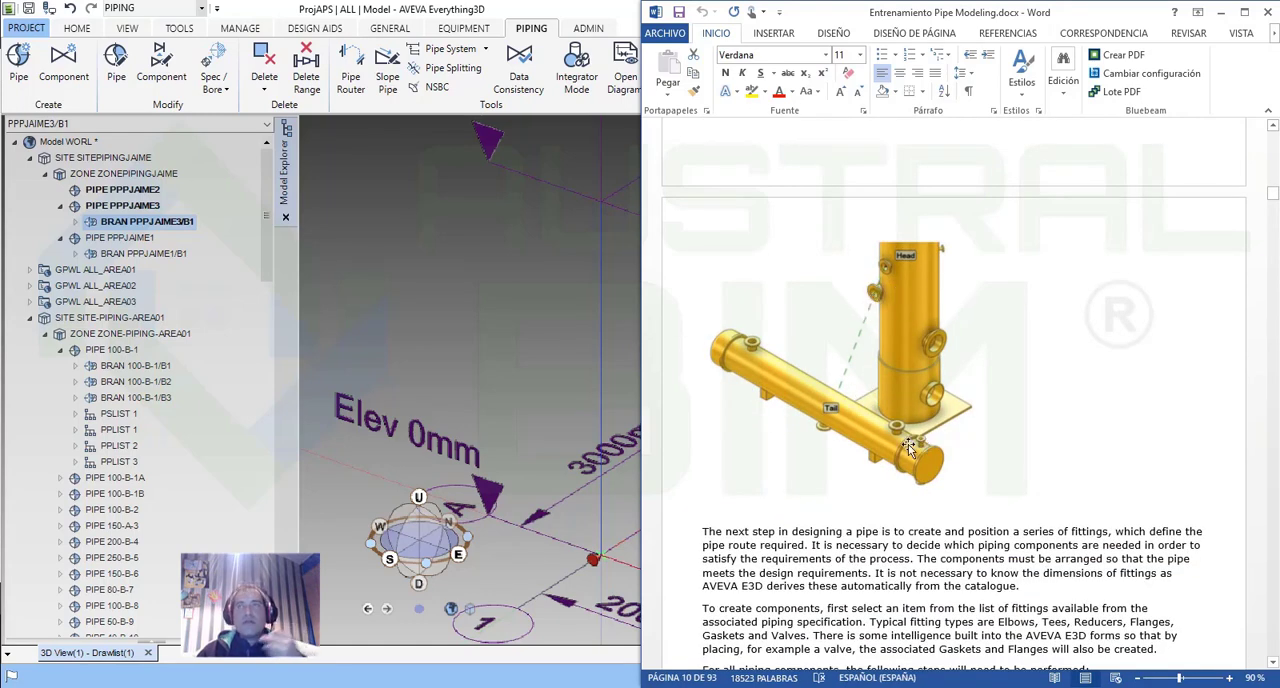
pyautogui.scroll(-5, 1022, 417)
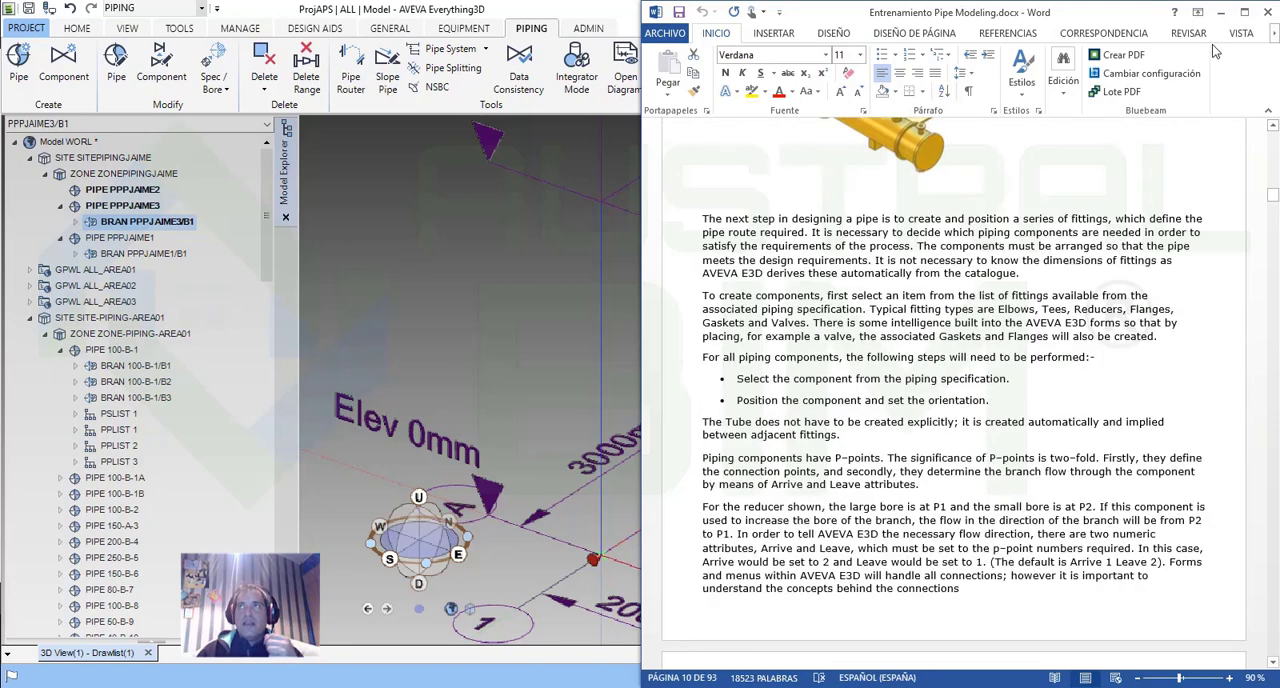
pyautogui.click(1221, 12)
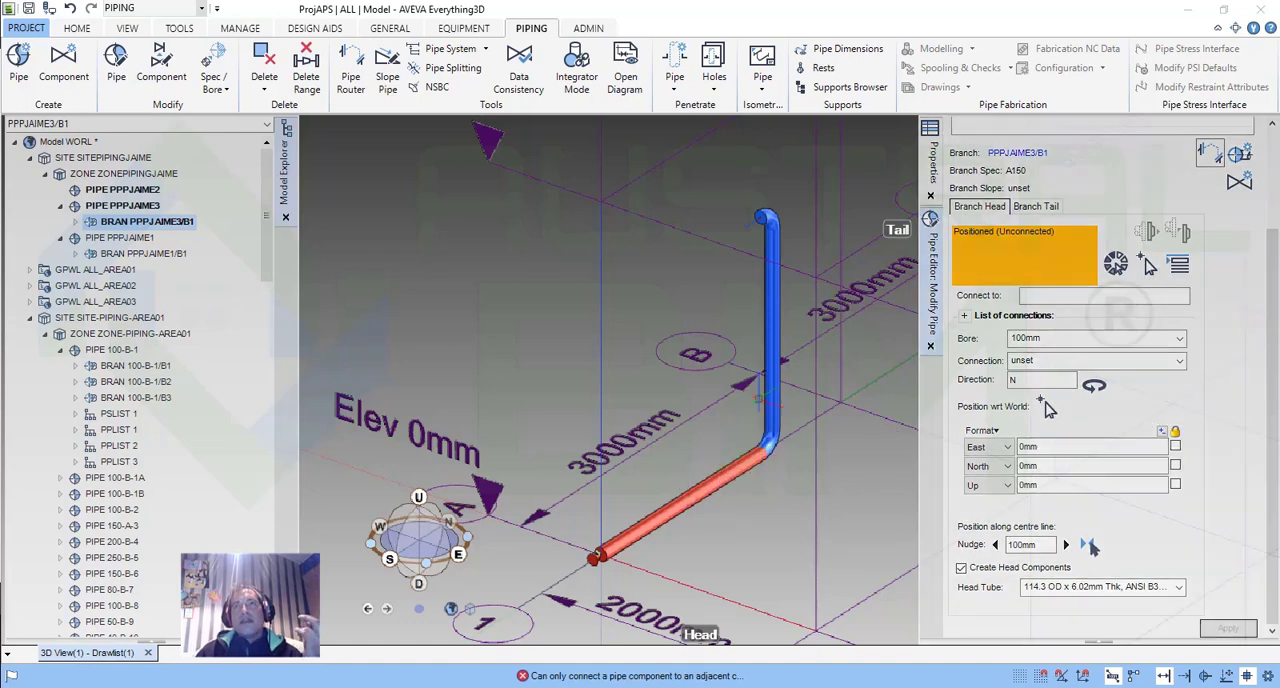
# Inspect the branch's pipe ends in the model, select a 20 mm bore for the tail and check the head's settings.
pyautogui.scroll(5, 662, 522)
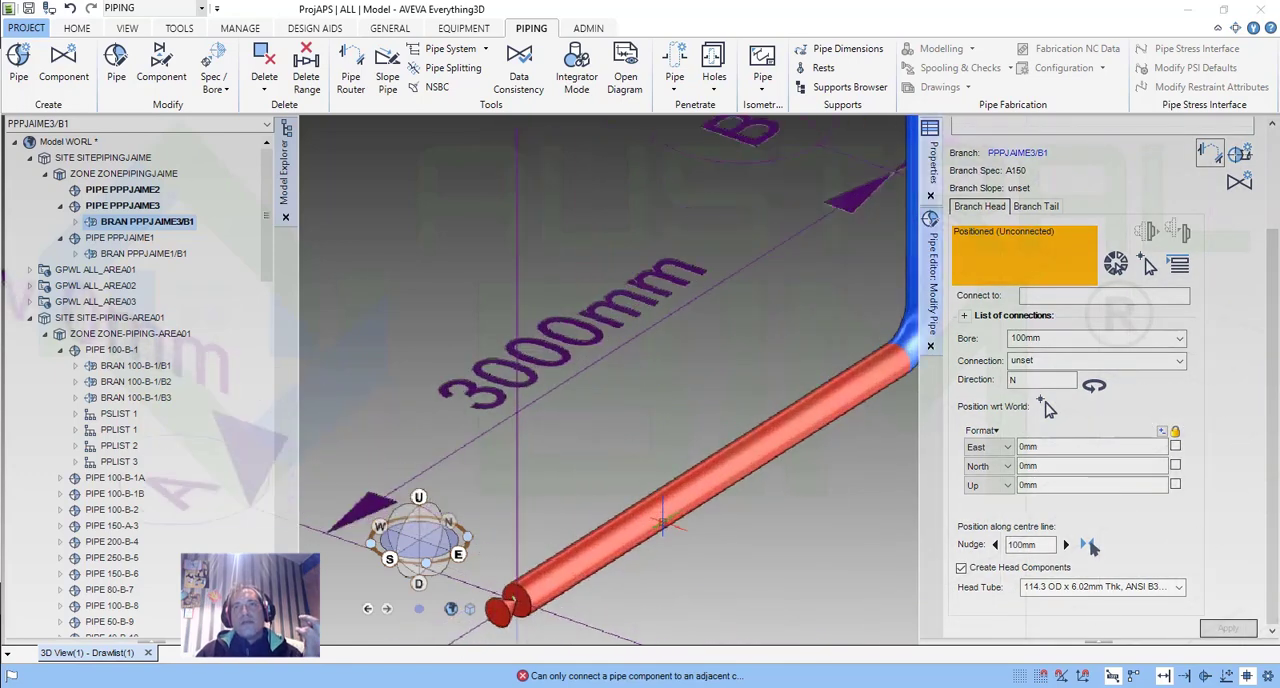
pyautogui.scroll(-4, 662, 522)
pyautogui.scroll(-2, 730, 422)
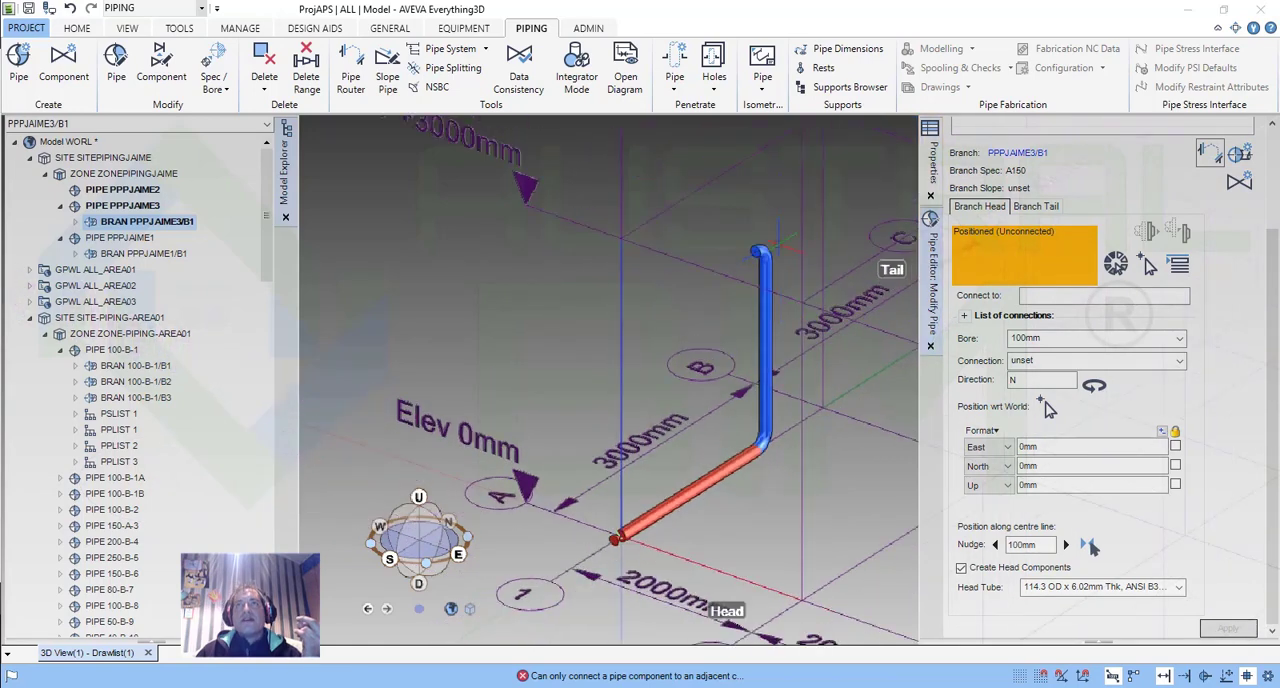
pyautogui.scroll(4, 779, 243)
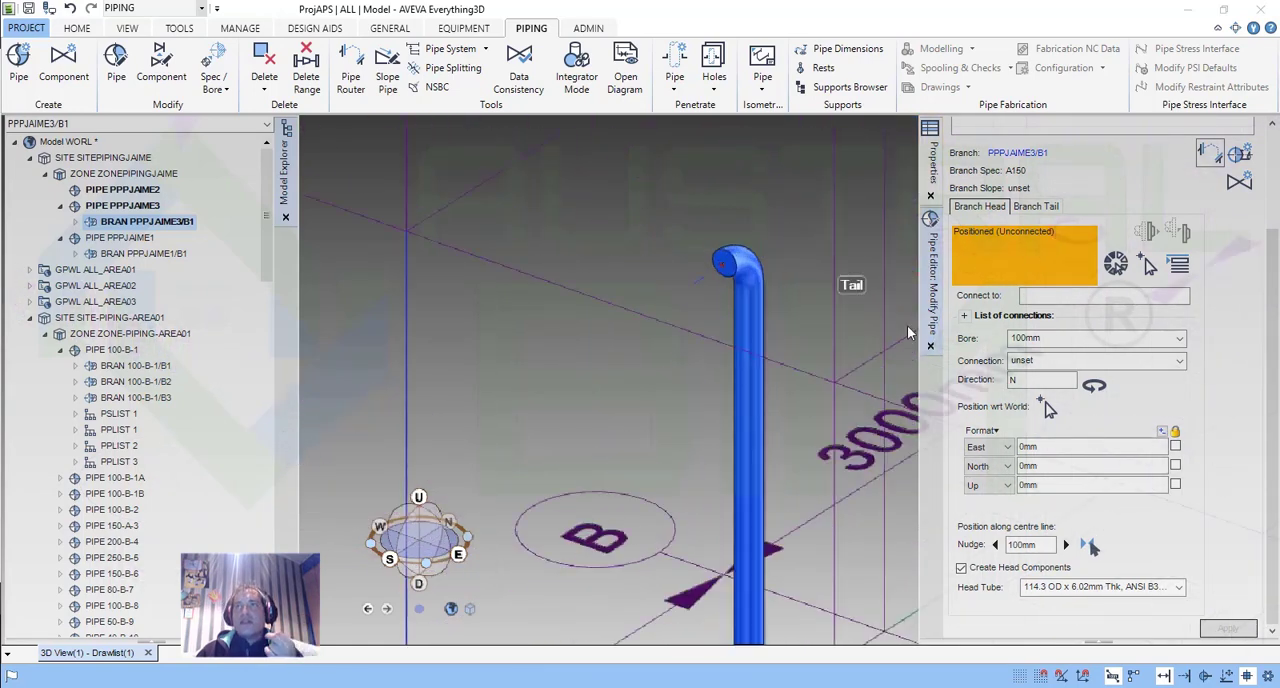
pyautogui.scroll(-3, 849, 422)
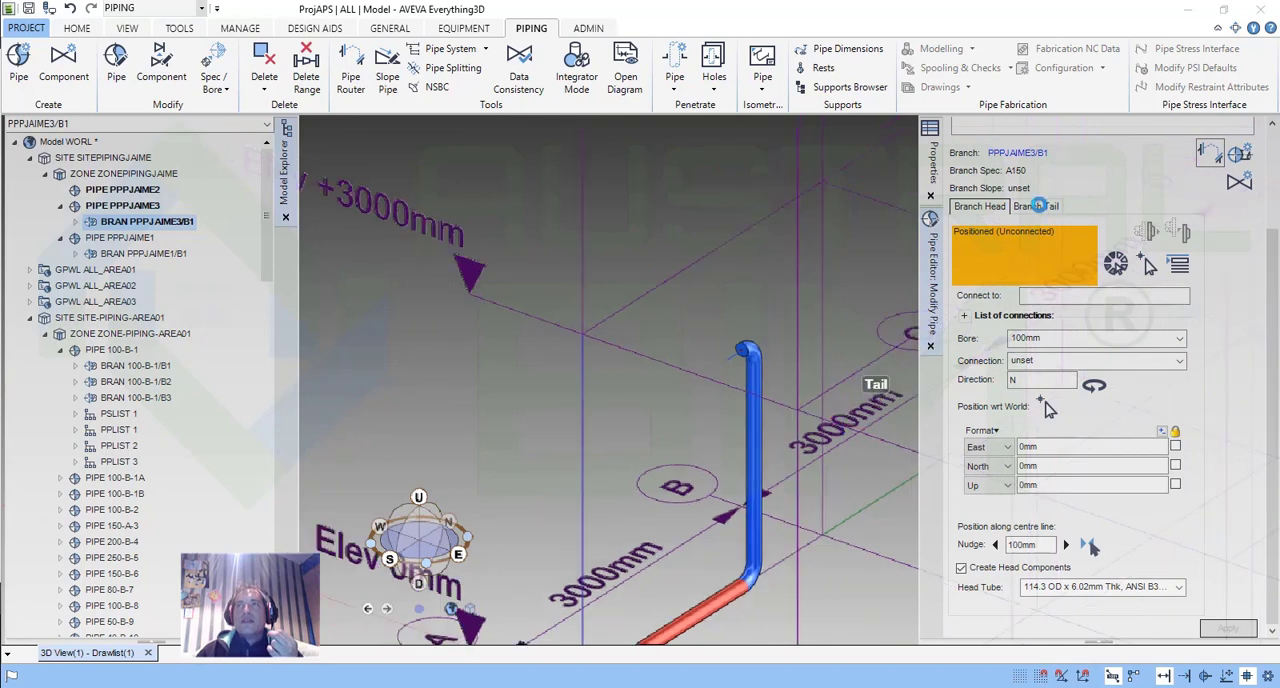
pyautogui.click(1043, 207)
pyautogui.click(1183, 338)
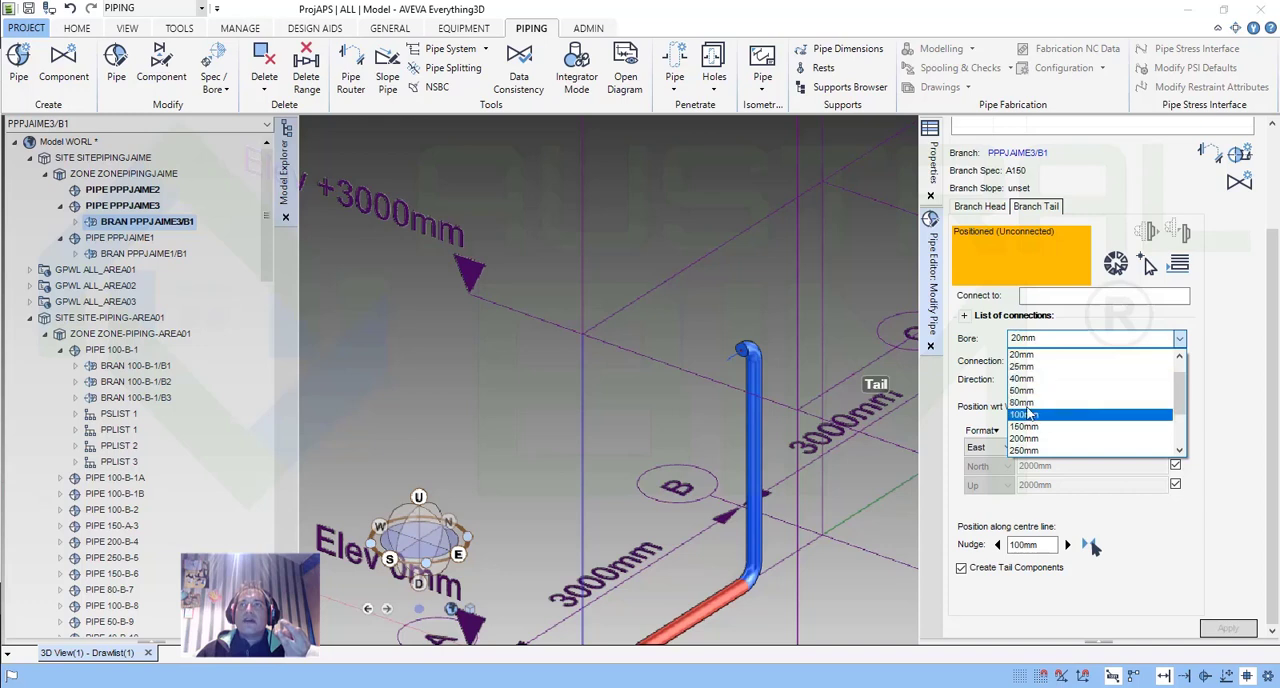
pyautogui.click(1021, 355)
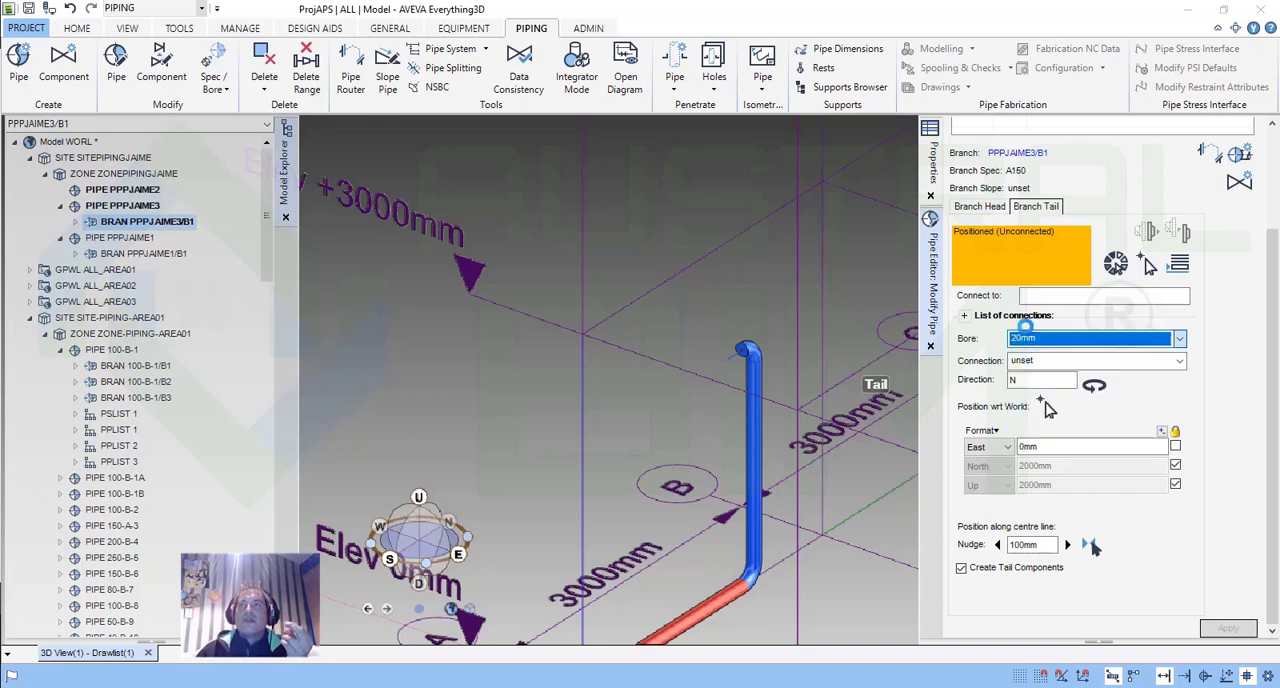
pyautogui.click(980, 207)
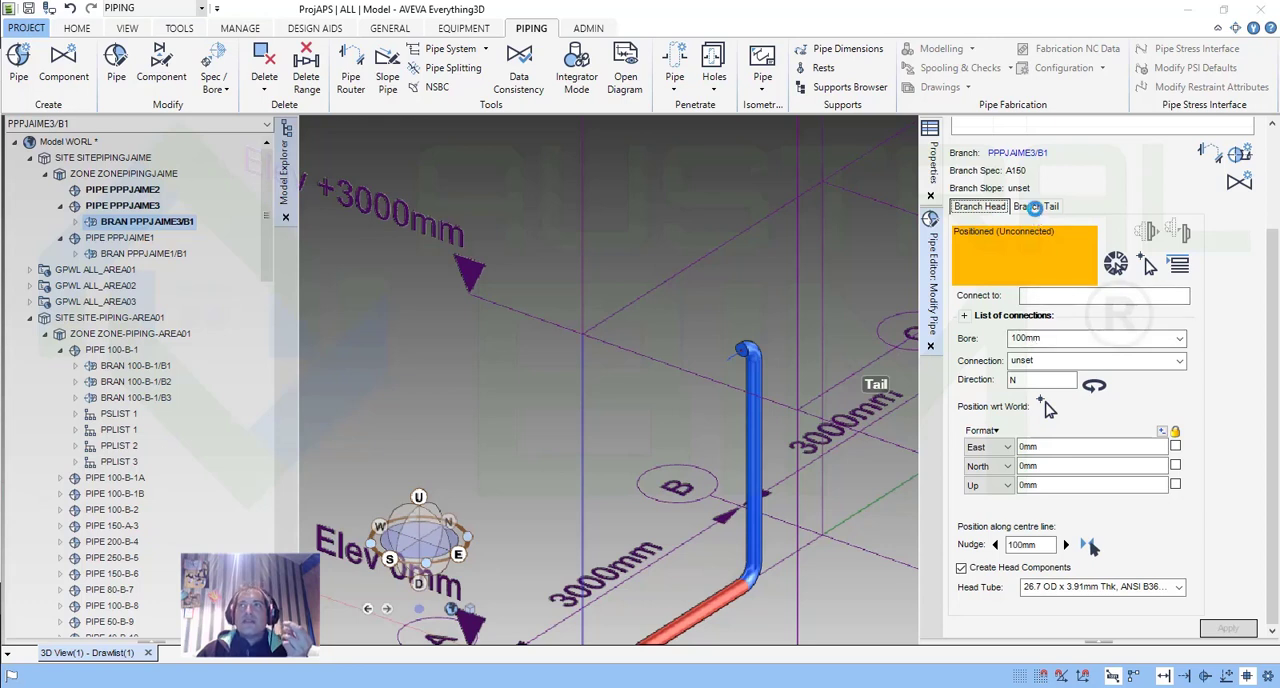
# Change the branch tail's bore to 50 mm and reroute the branch.
pyautogui.click(1035, 206)
pyautogui.click(1100, 340)
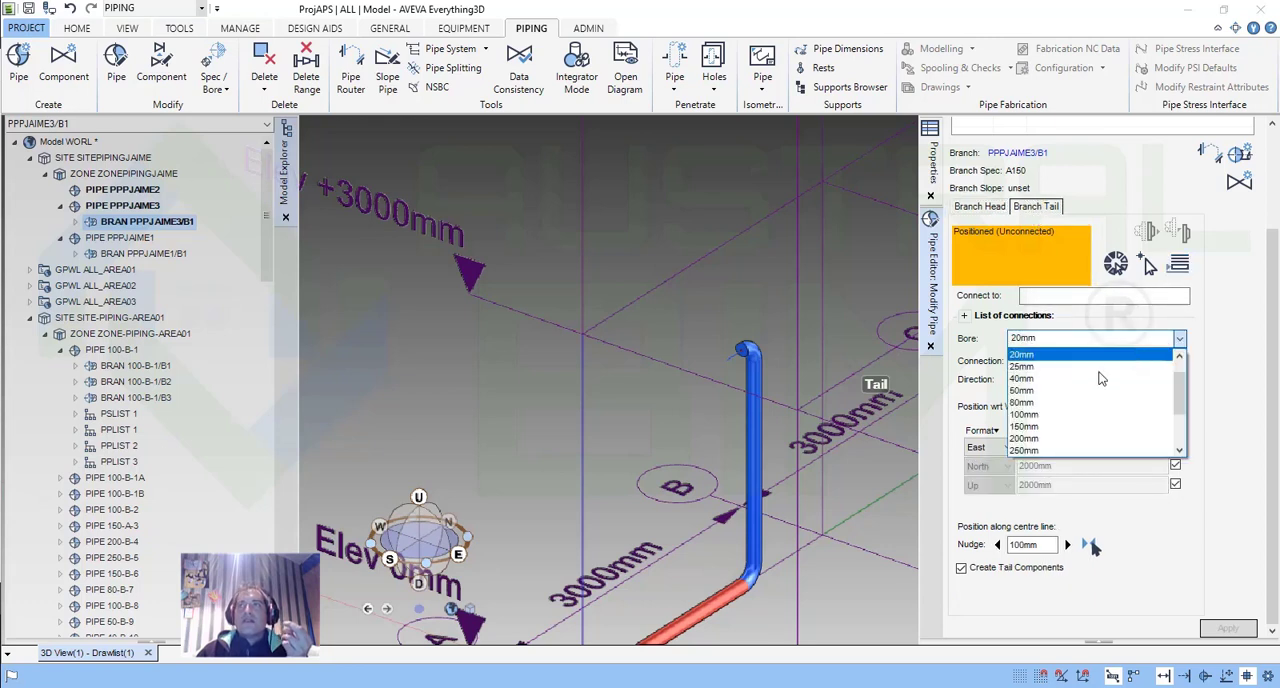
pyautogui.click(1050, 390)
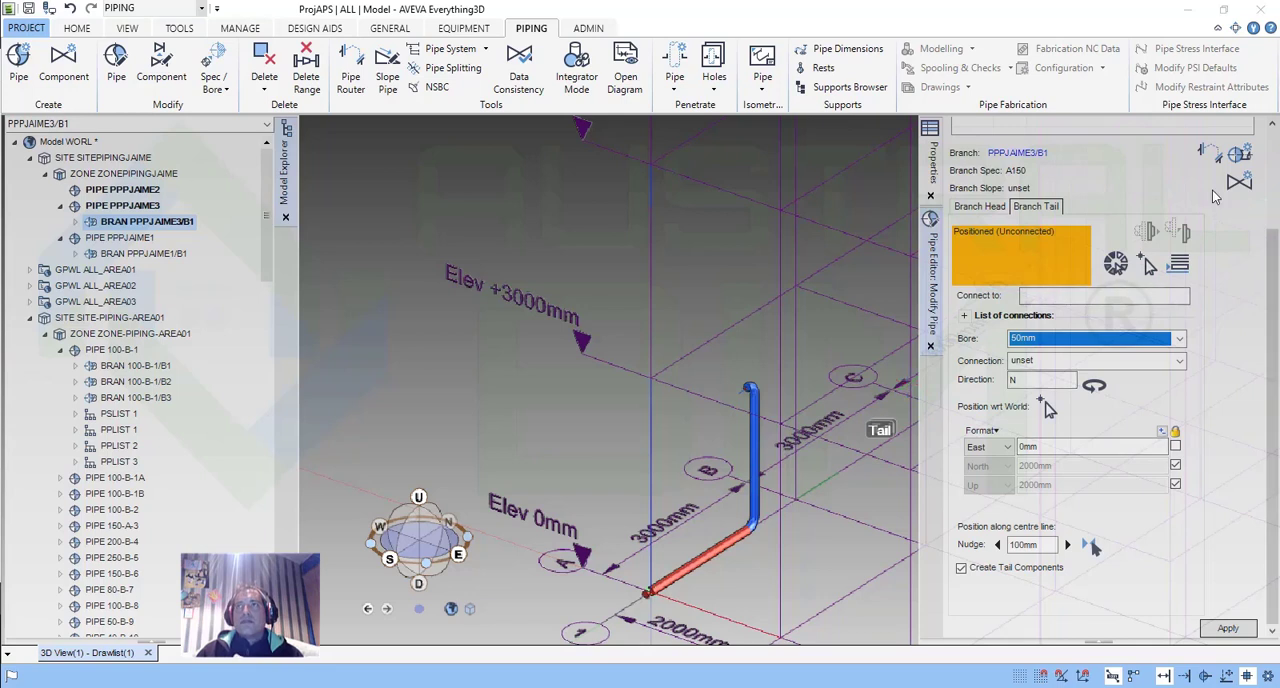
pyautogui.click(1208, 153)
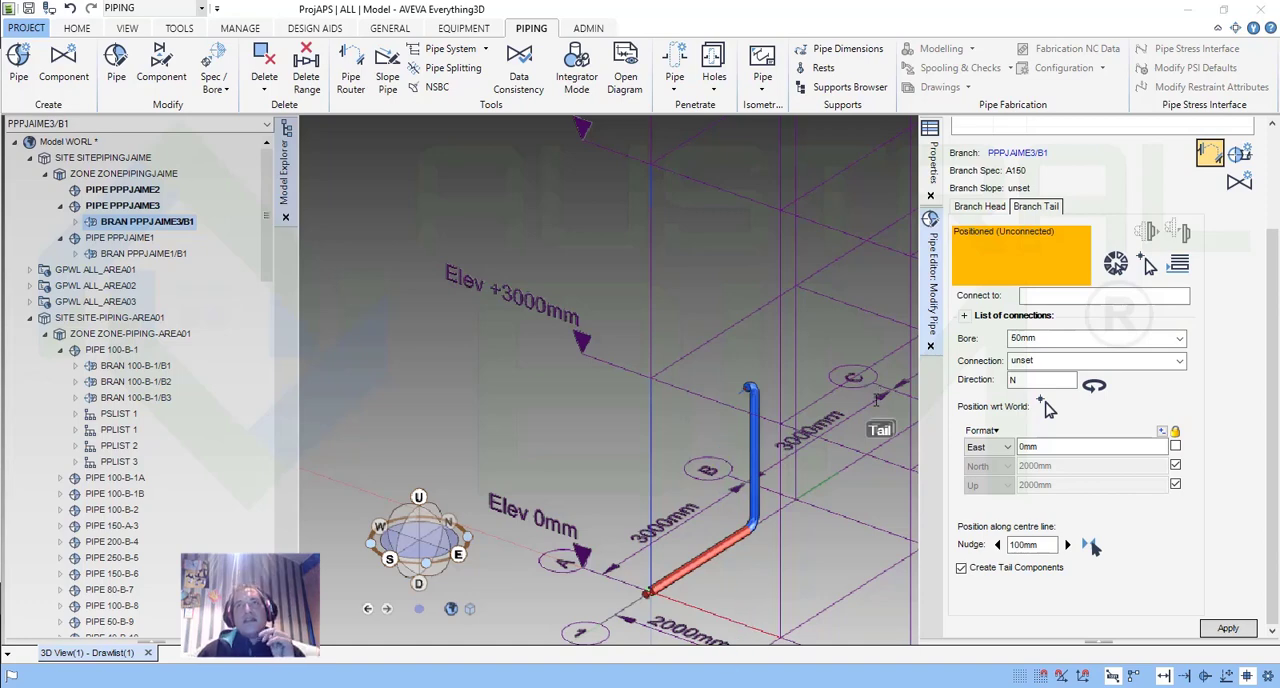
# Switch to the Word training document and review the Pipe Editor form pages and the Branch Tail Attributes section.
pyautogui.hotkey('alt', 'Tab')
pyautogui.scroll(-15, 925, 447)
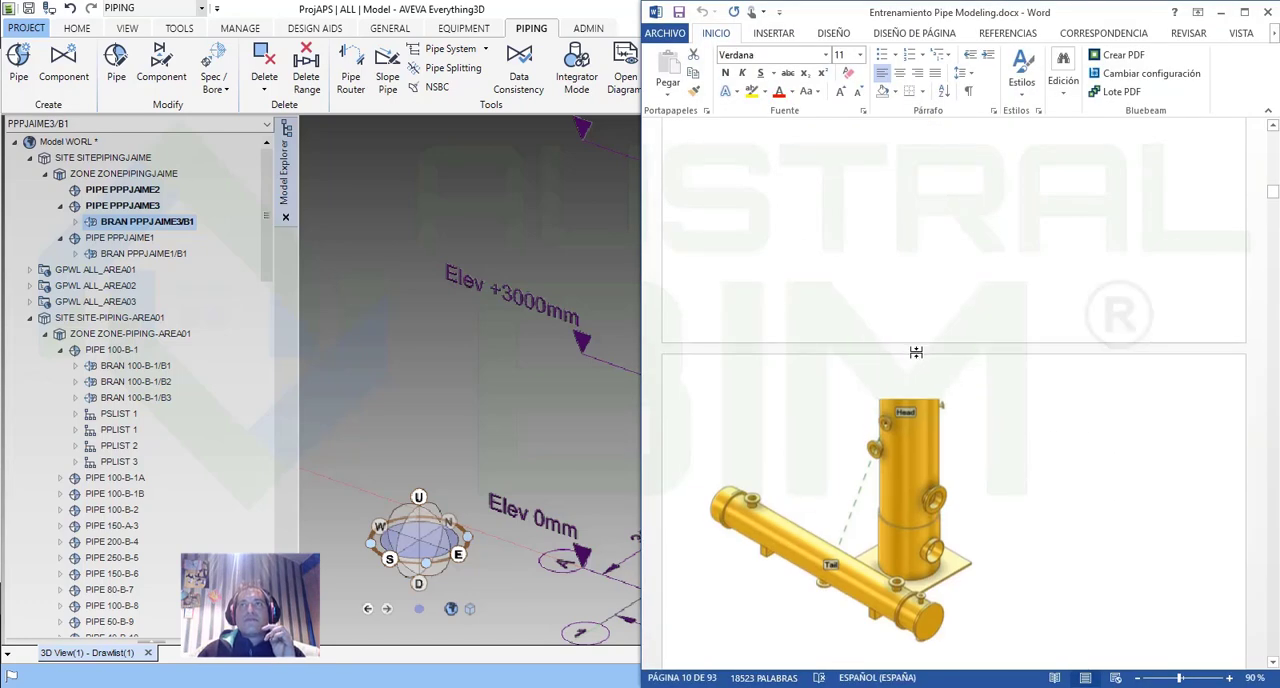
pyautogui.scroll(10, 917, 352)
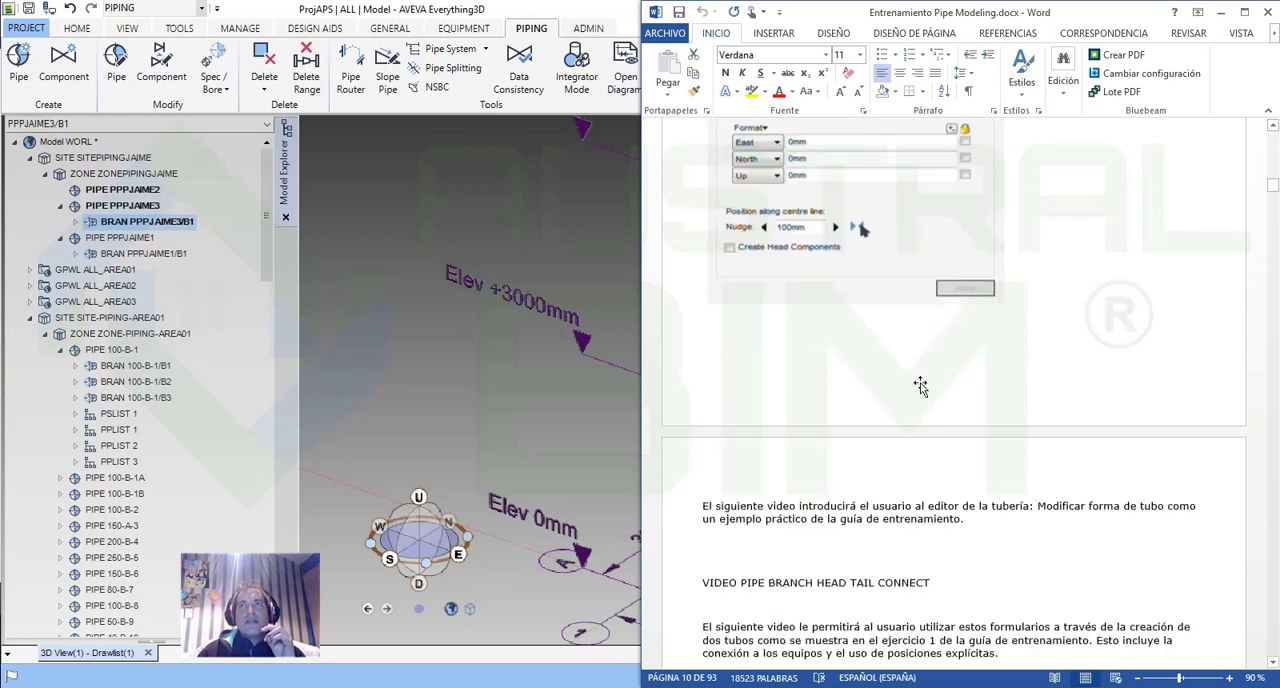
pyautogui.scroll(10, 971, 485)
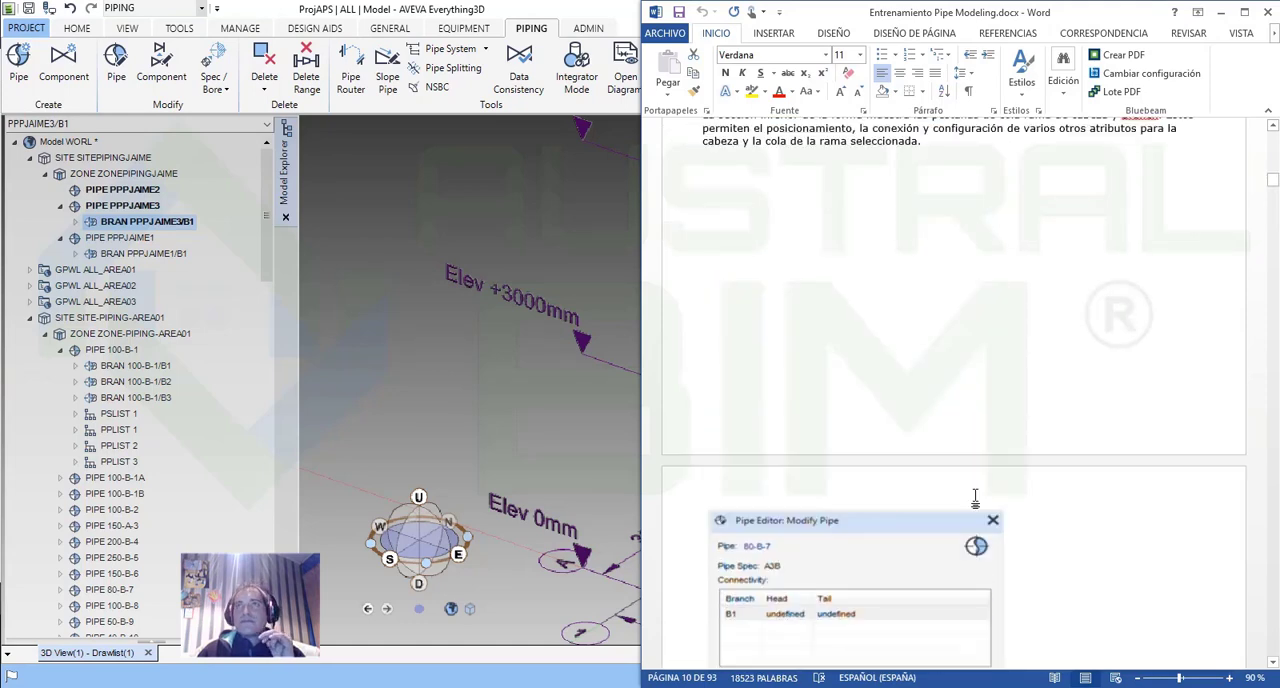
pyautogui.scroll(-3, 975, 497)
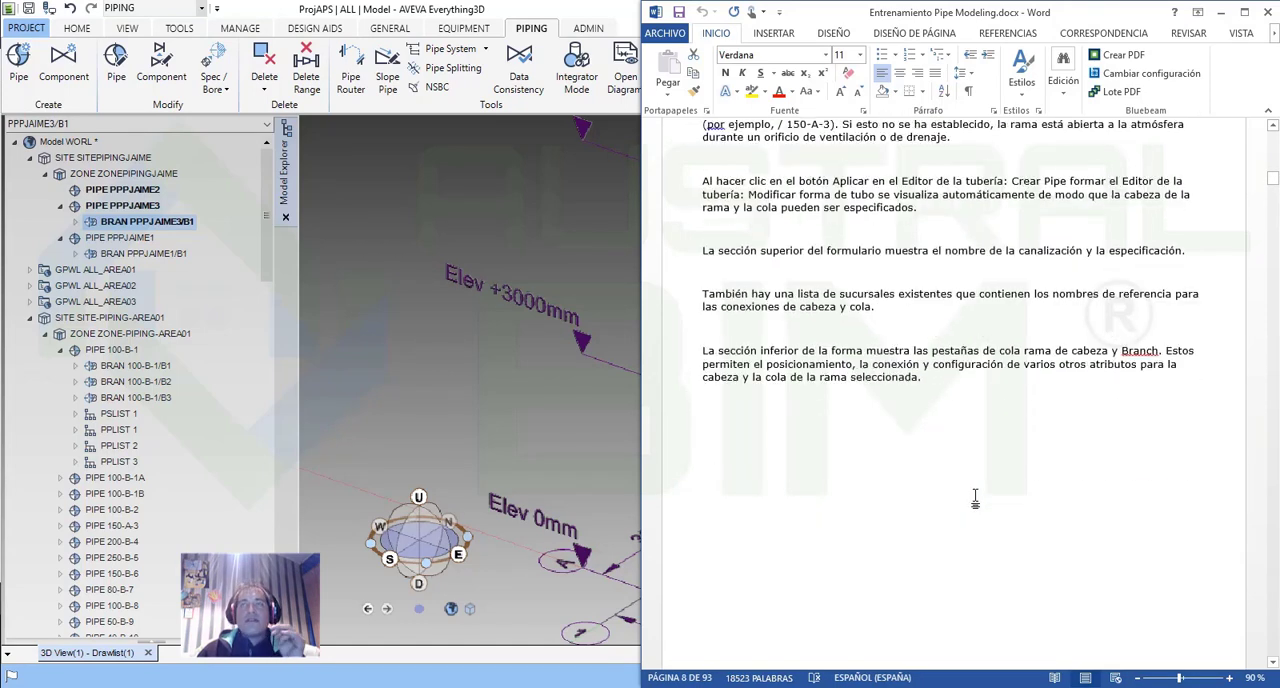
pyautogui.scroll(6, 975, 497)
pyautogui.scroll(-3, 976, 497)
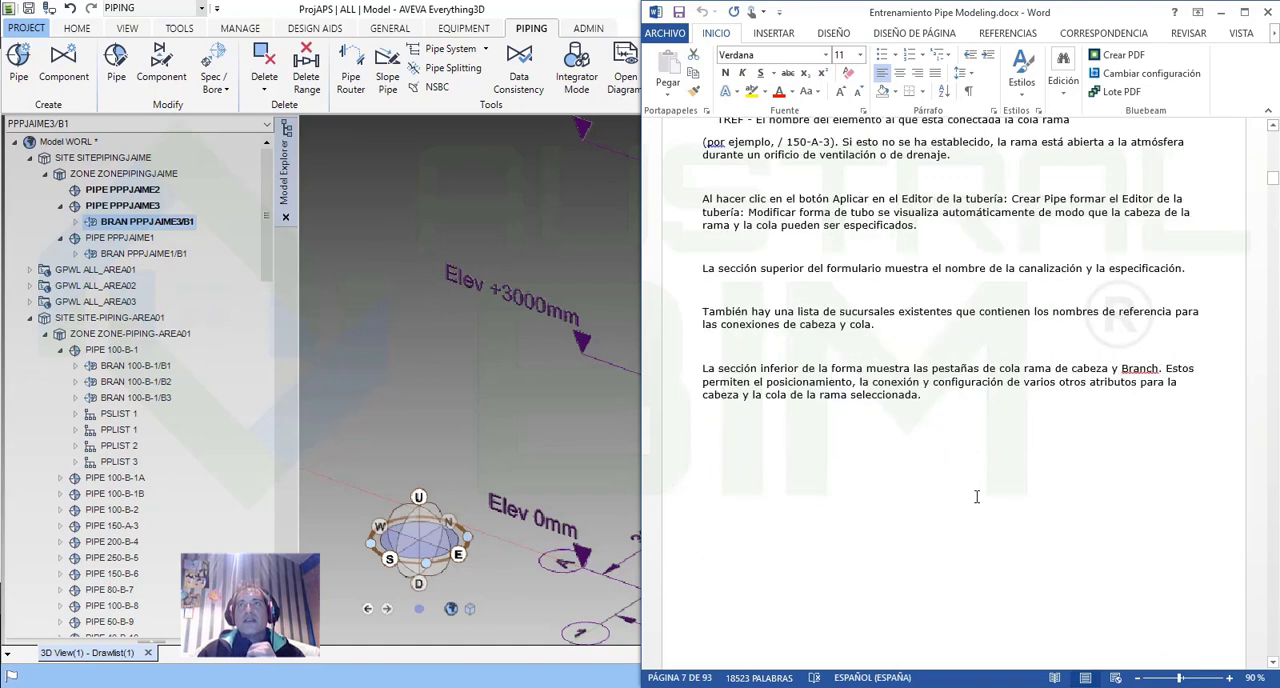
pyautogui.scroll(6, 976, 497)
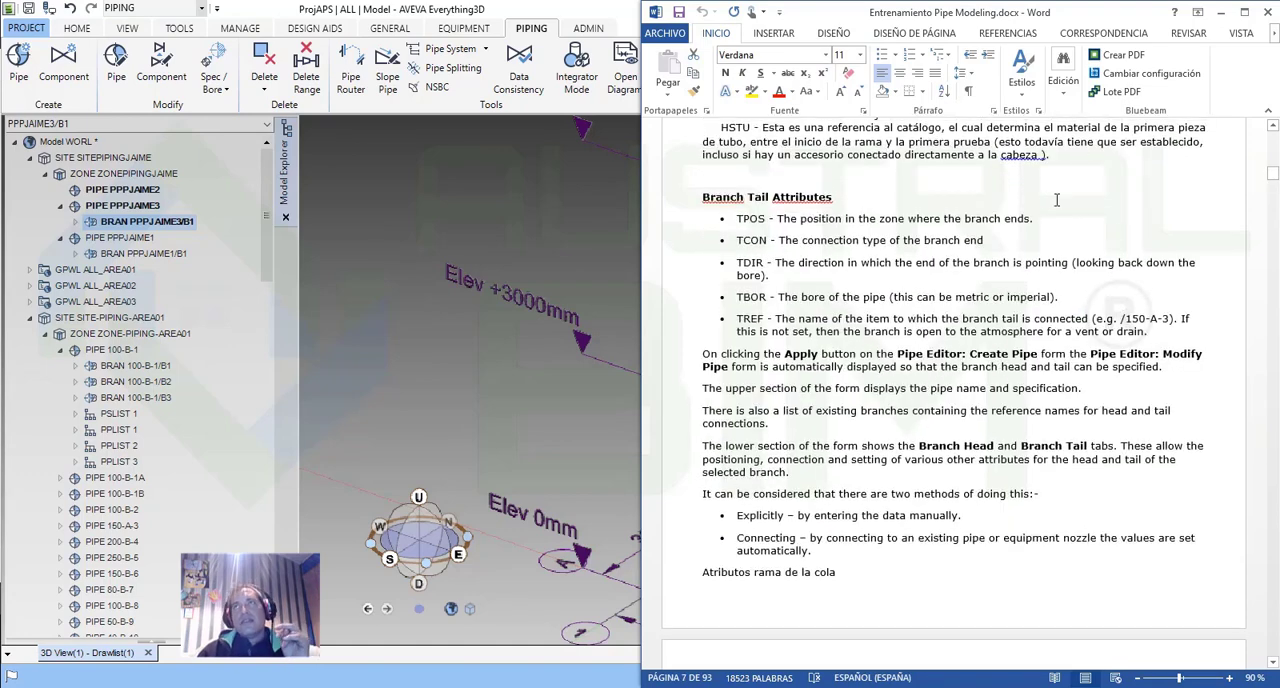
pyautogui.click(1220, 12)
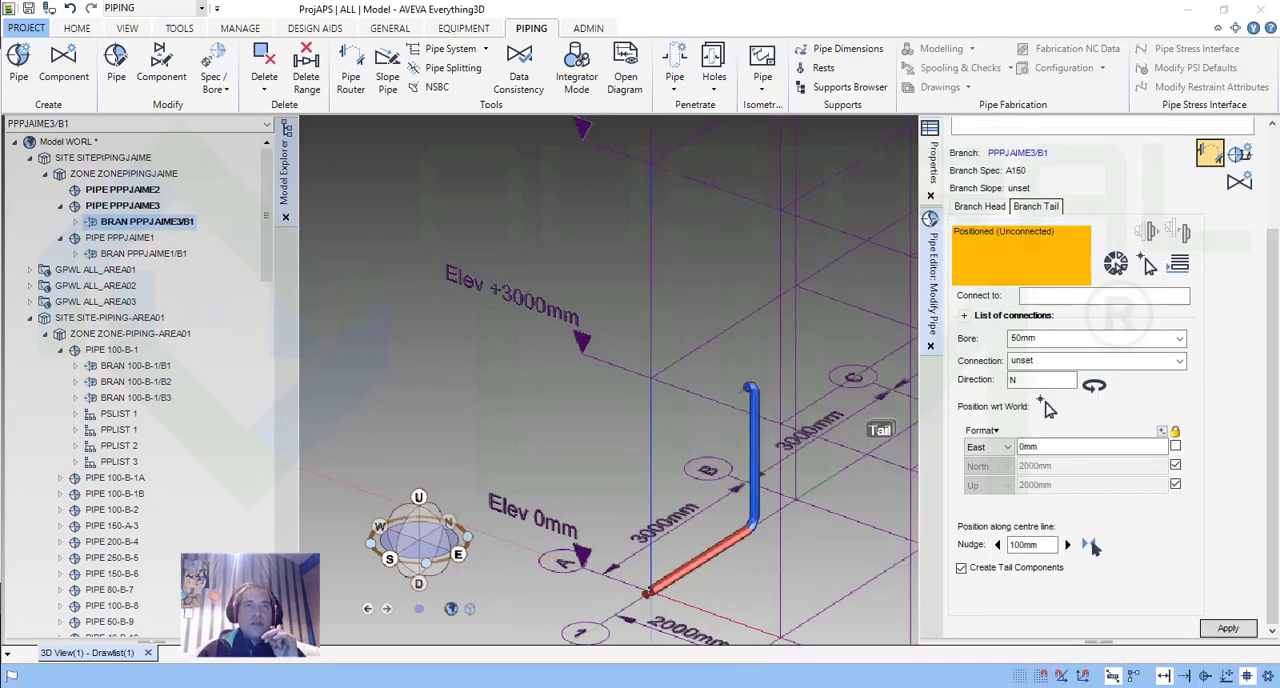
# Switch to File Explorer and look through the training videos in the 03 Design module - pipework modeling folder.
pyautogui.moveTo(205, 686)
pyautogui.click(594, 638)
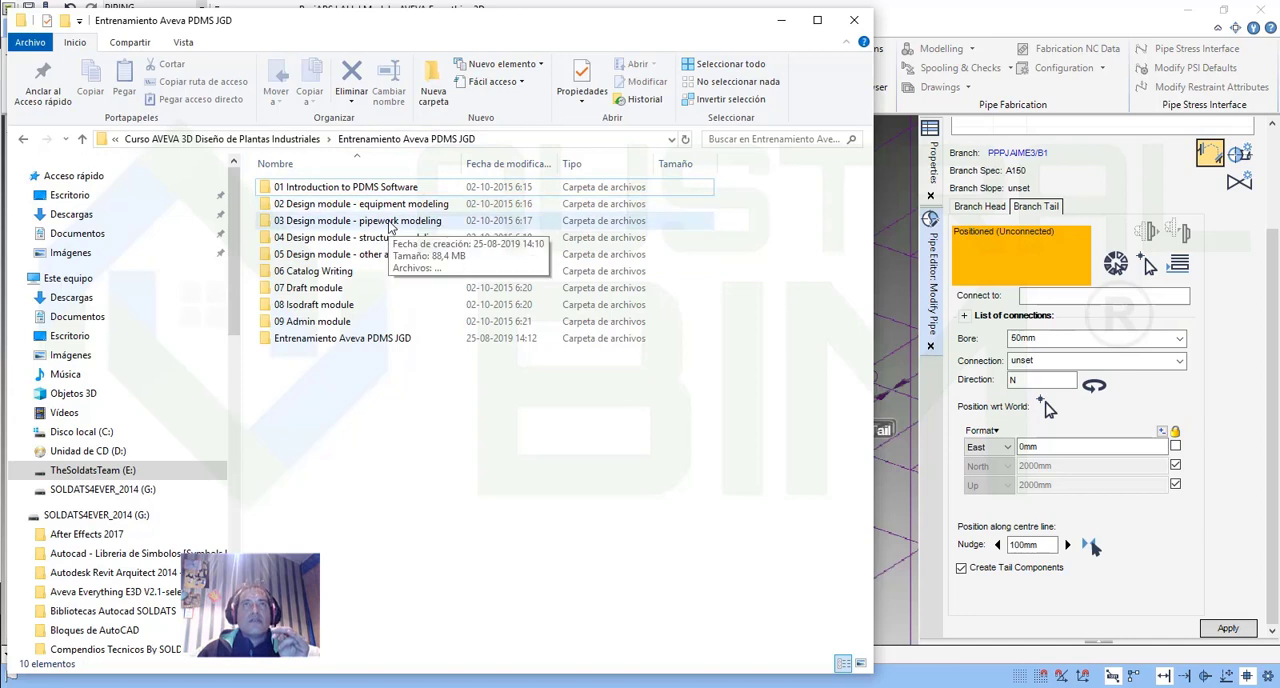
pyautogui.click(391, 226)
pyautogui.doubleClick(322, 224)
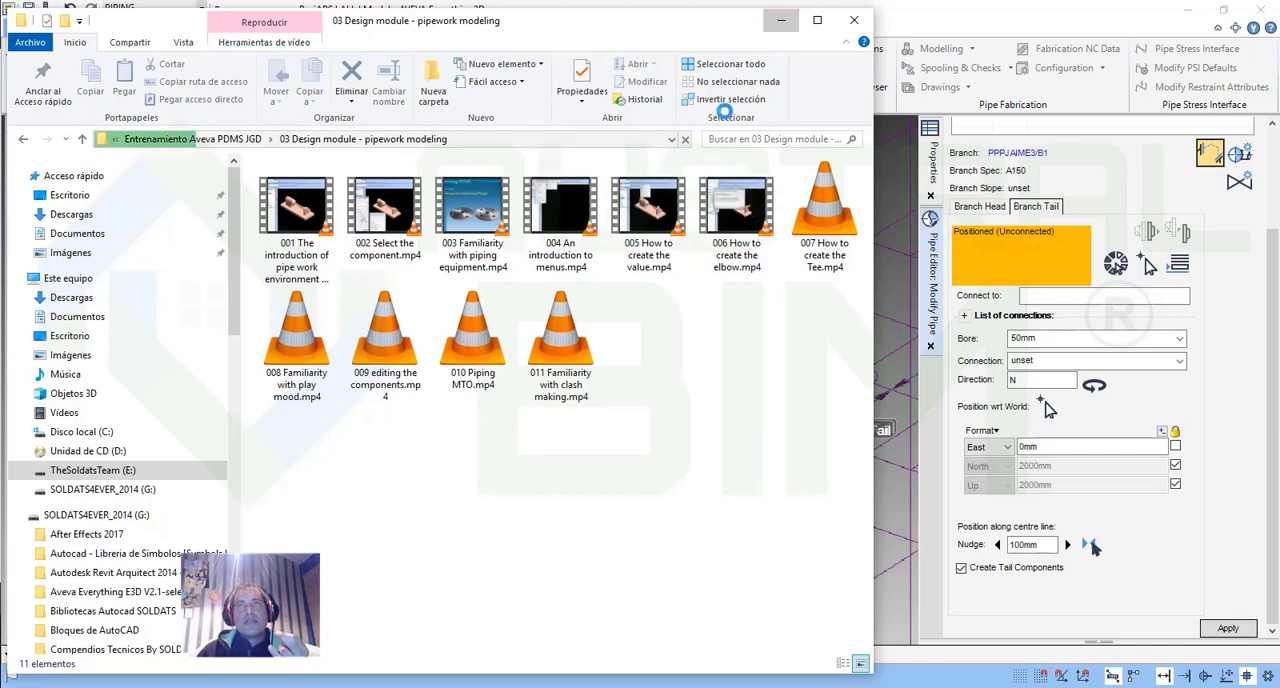
pyautogui.click(781, 20)
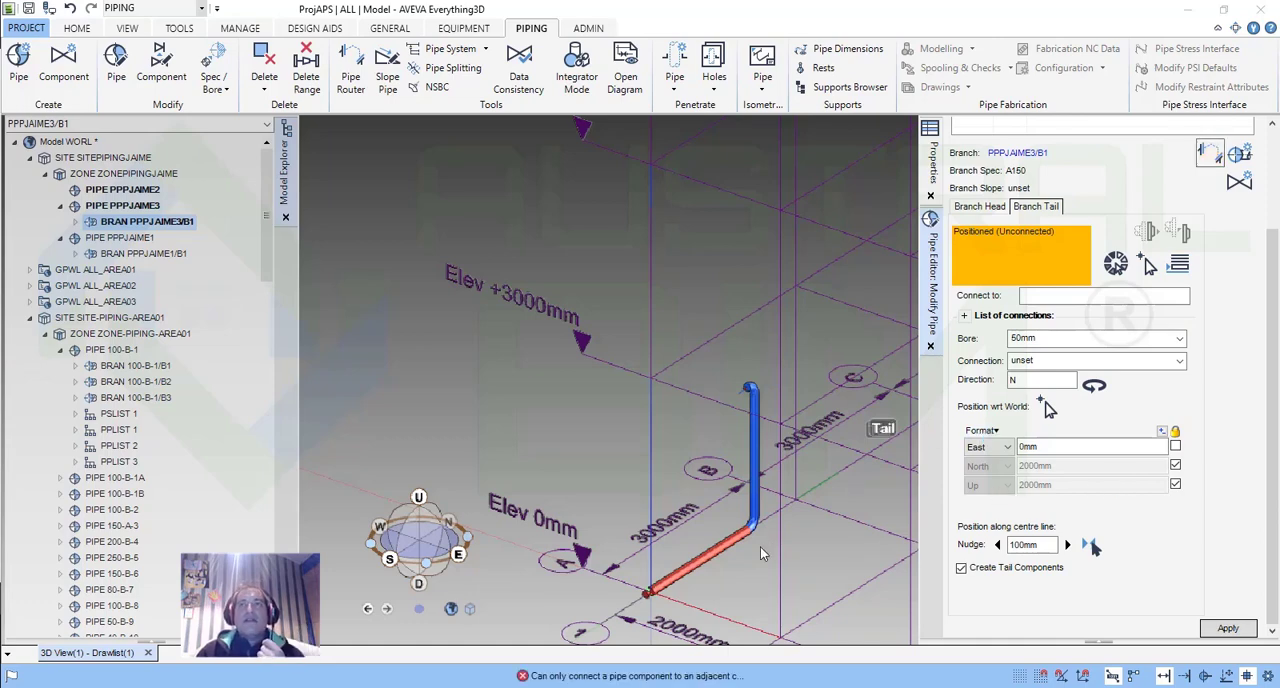
# Set the branch tail's bore to 20 mm in AVEVA Everything3D, apply the change and reroute the branch.
pyautogui.scroll(3, 760, 546)
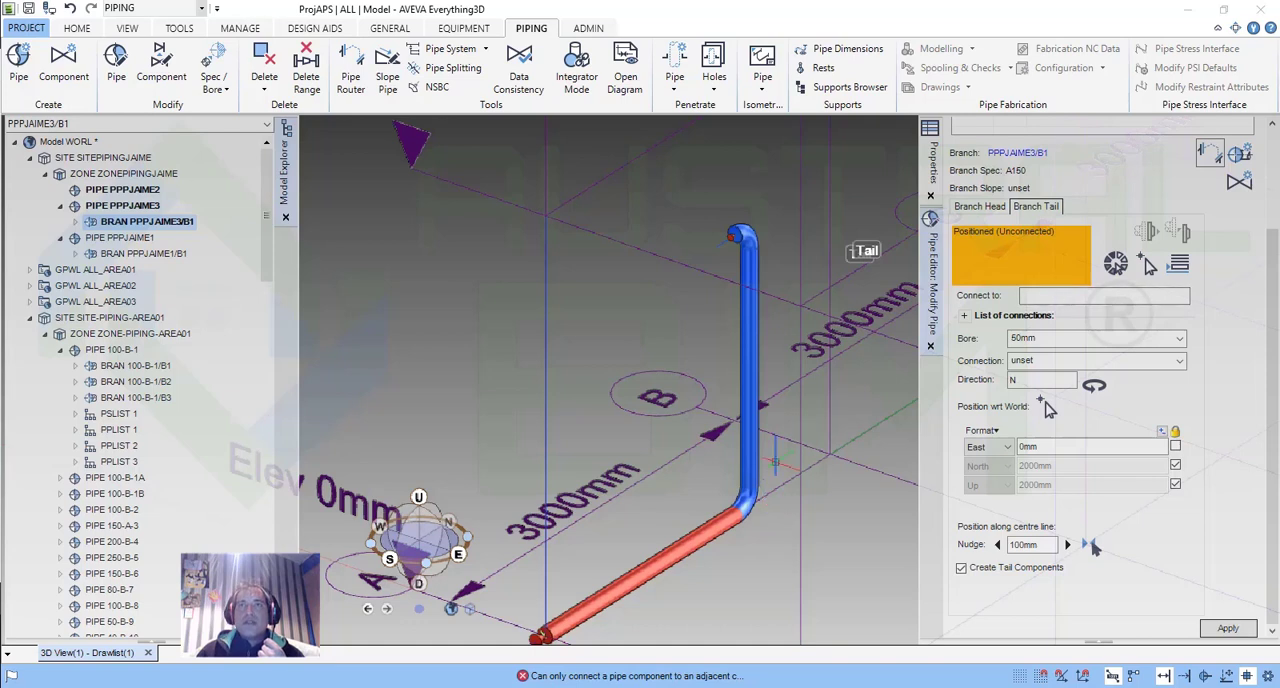
pyautogui.click(1181, 340)
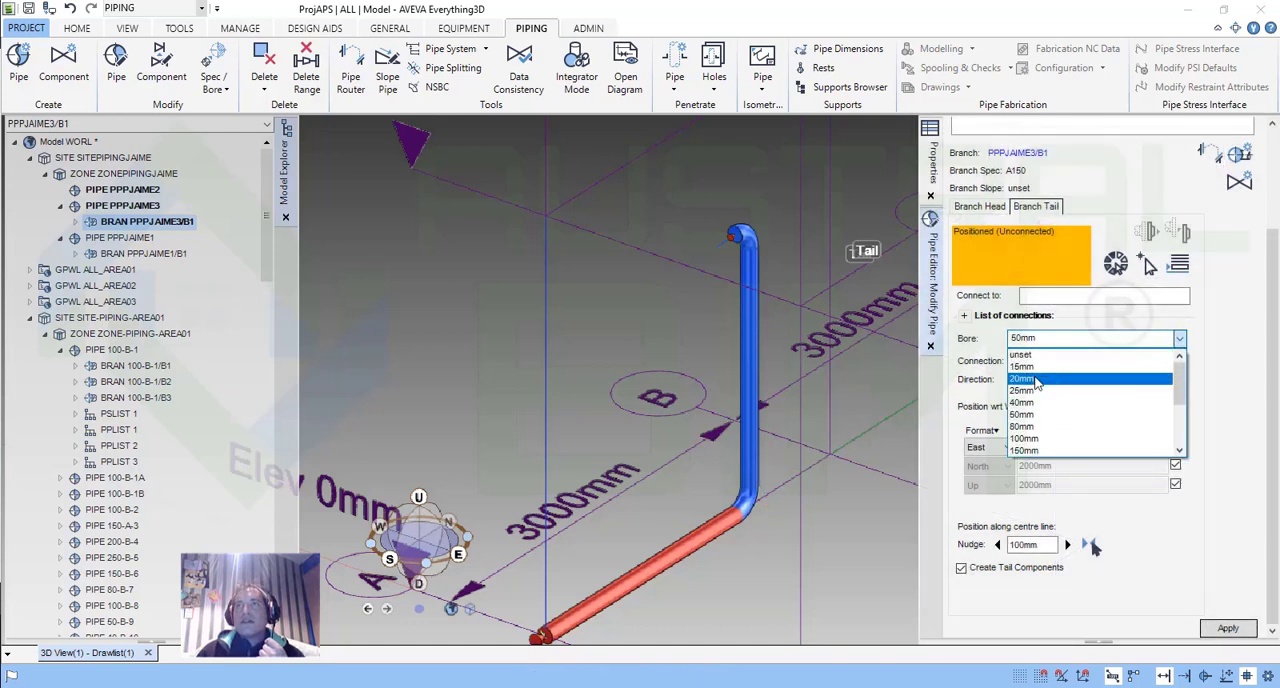
pyautogui.click(1035, 381)
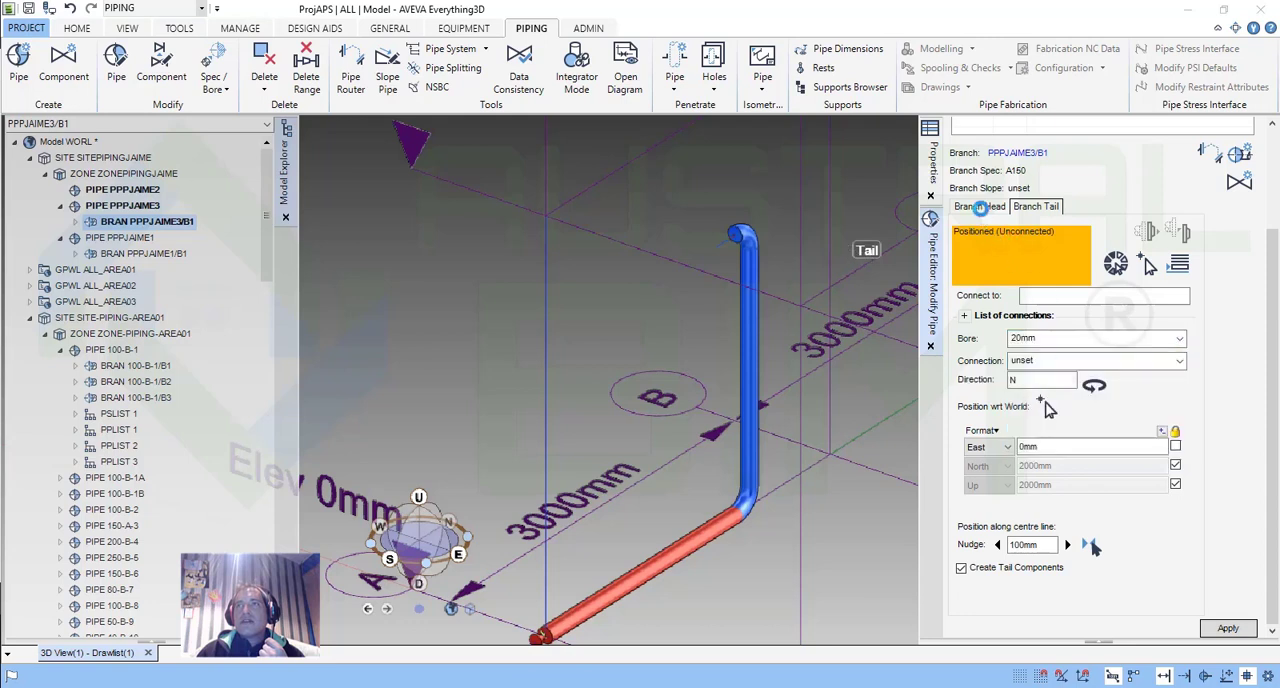
pyautogui.click(980, 207)
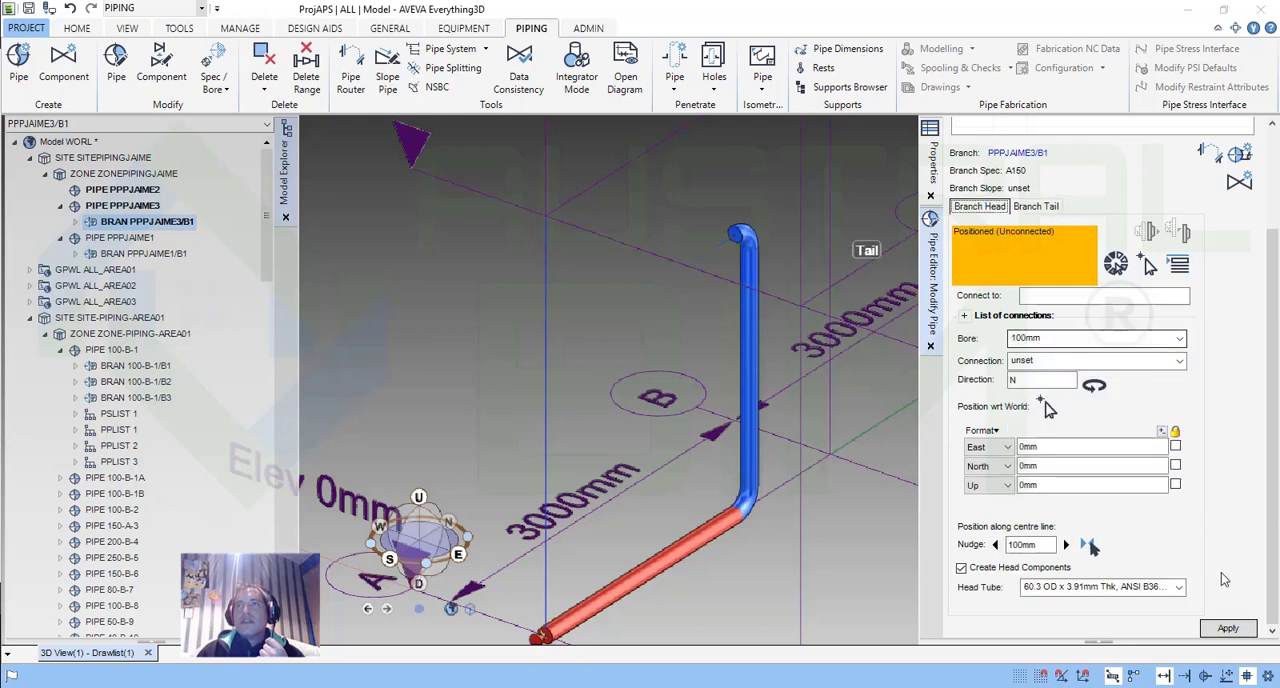
pyautogui.click(1226, 629)
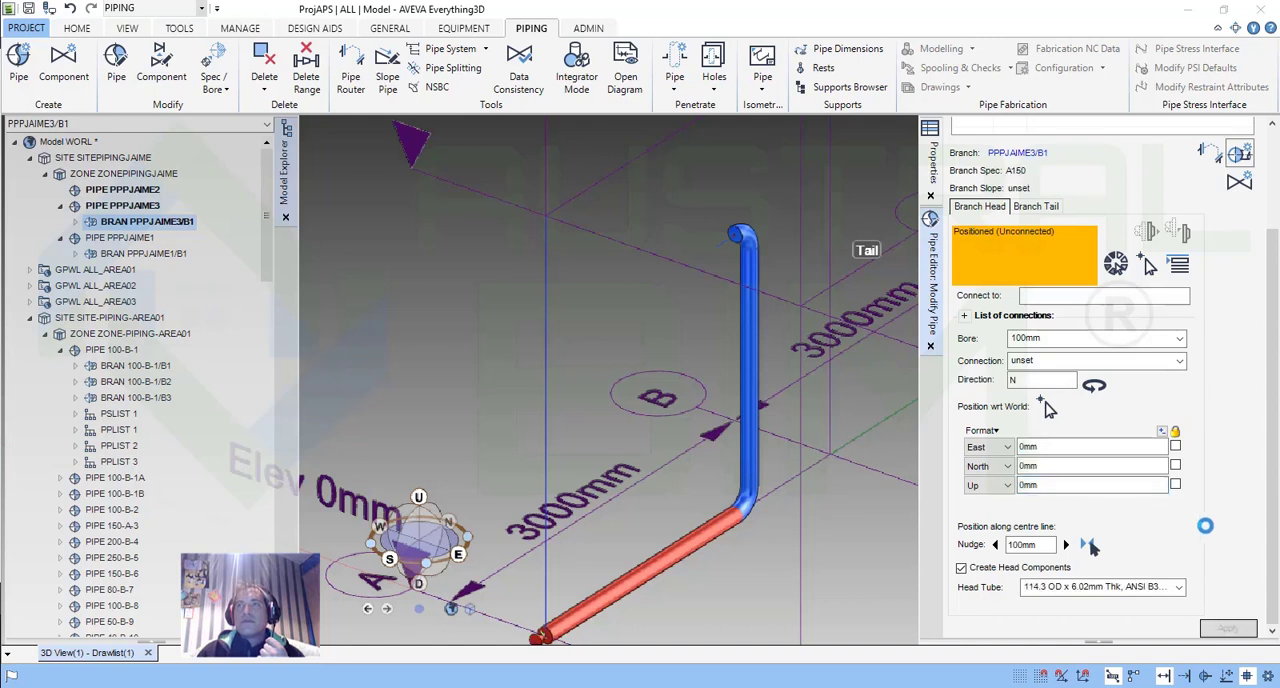
pyautogui.click(1035, 206)
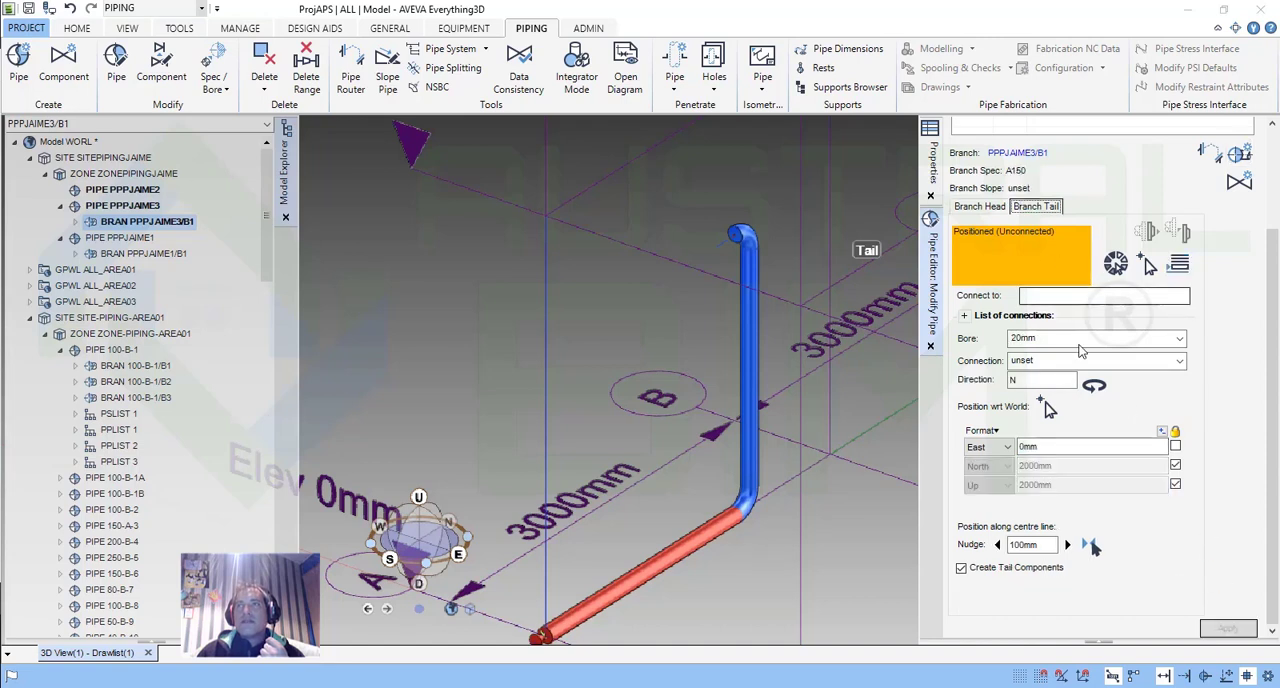
pyautogui.click(1210, 152)
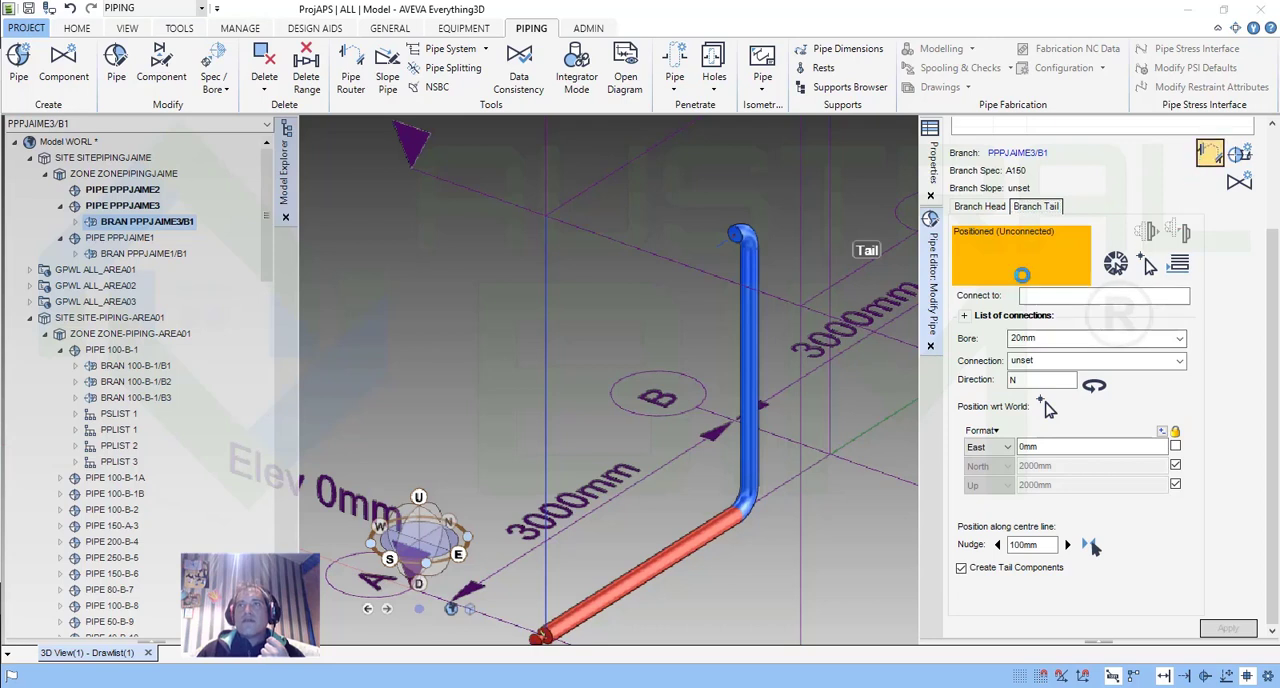
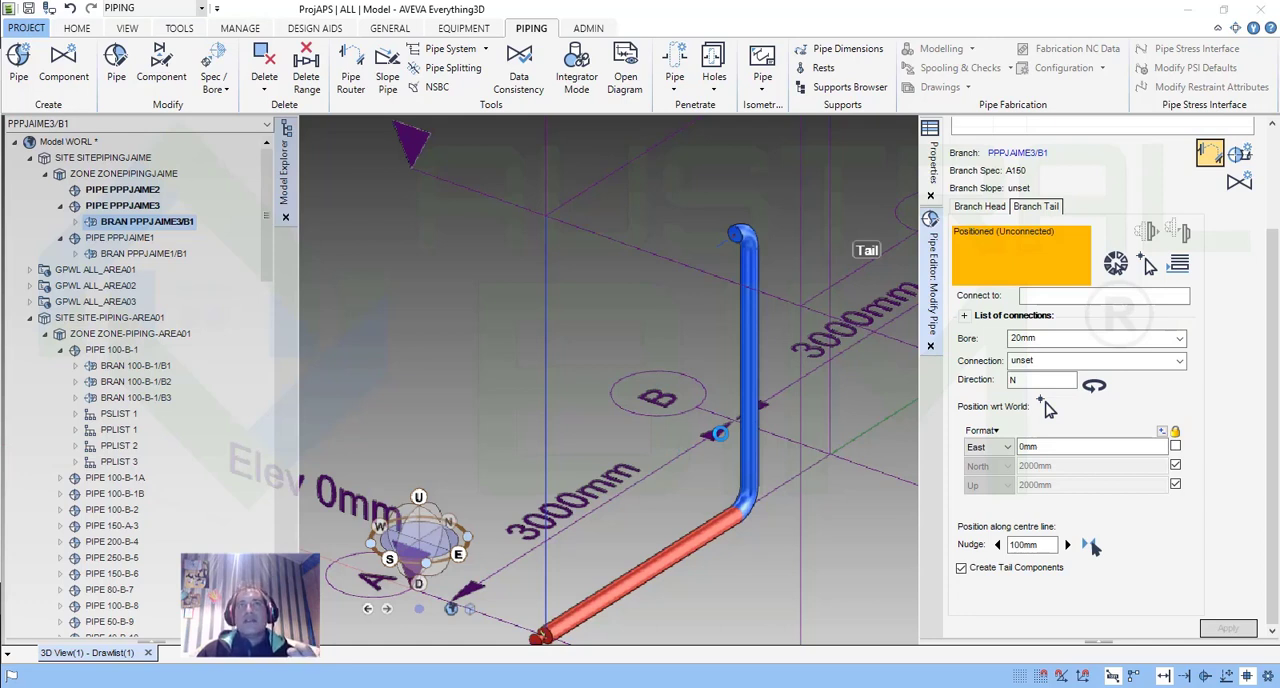
# Set the bore of branch PPPJAIME3/B1's head to 20 mm.
pyautogui.click(718, 433)
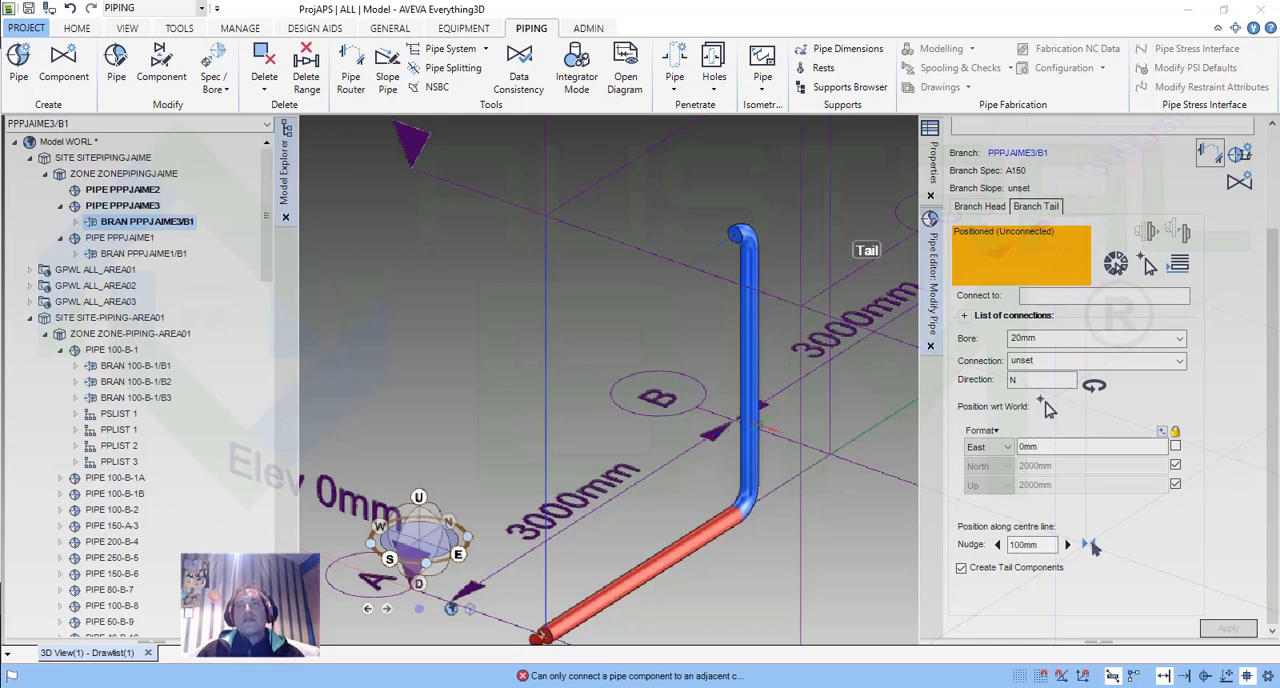
pyautogui.scroll(-2, 760, 407)
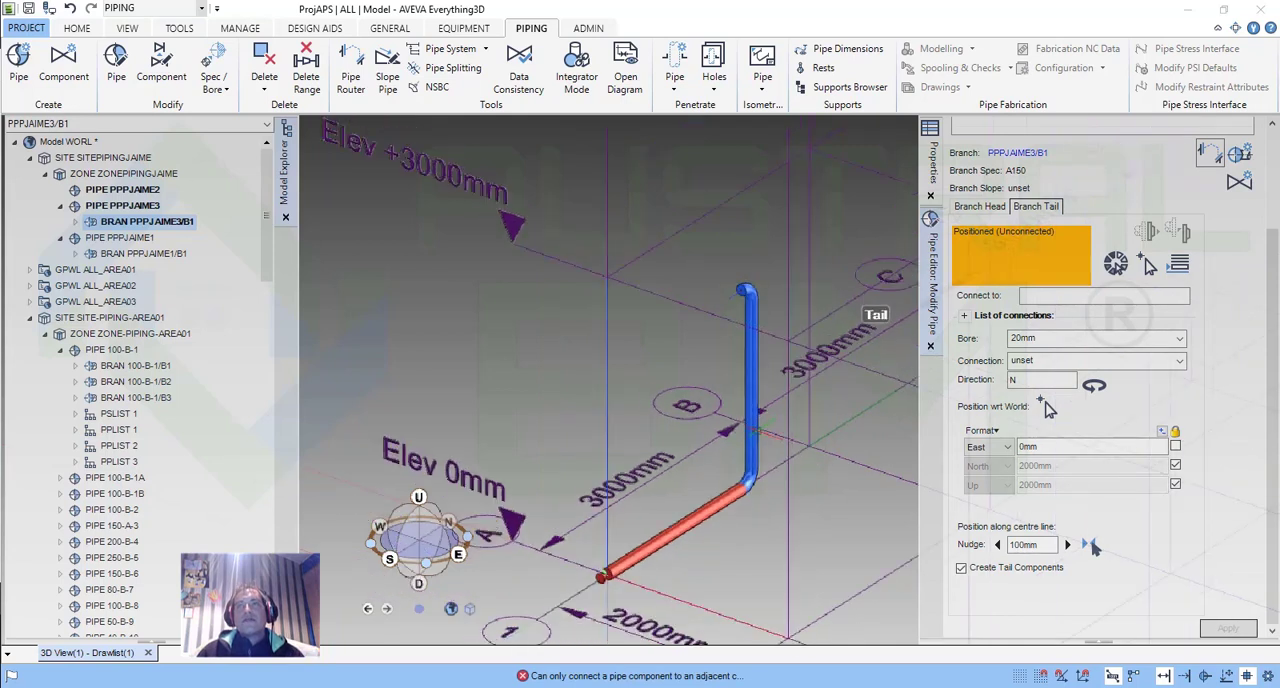
pyautogui.click(1181, 340)
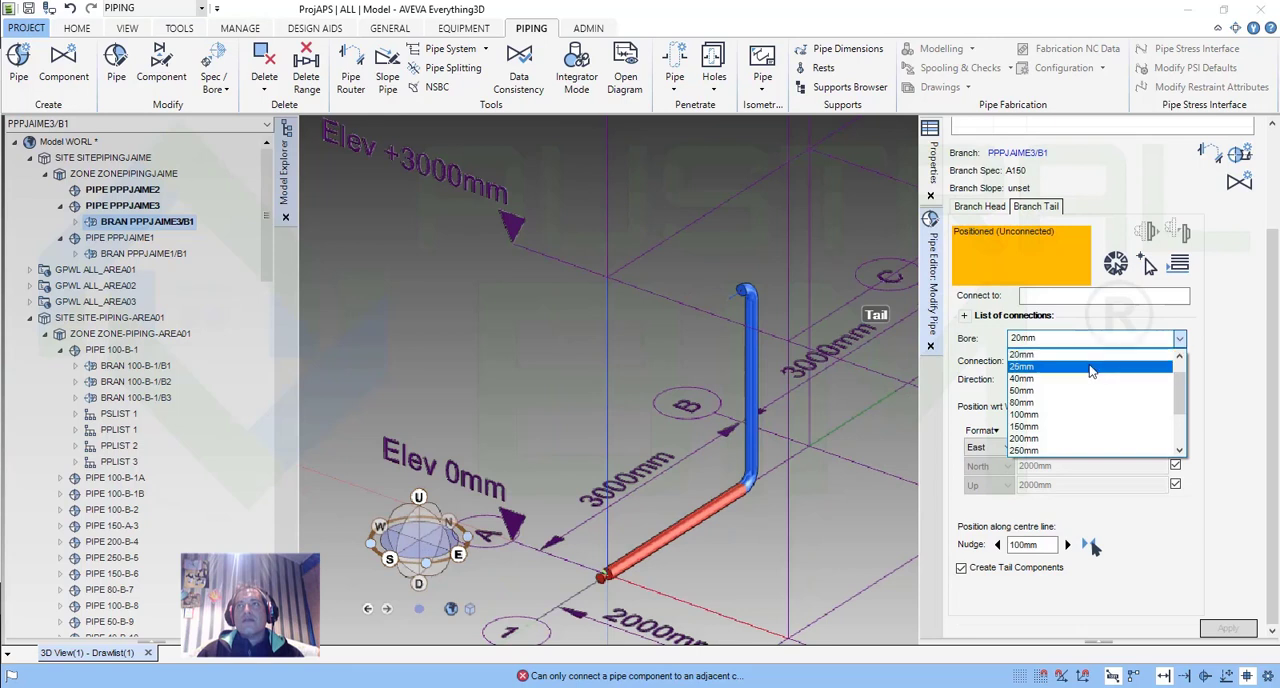
pyautogui.click(1207, 316)
pyautogui.click(981, 209)
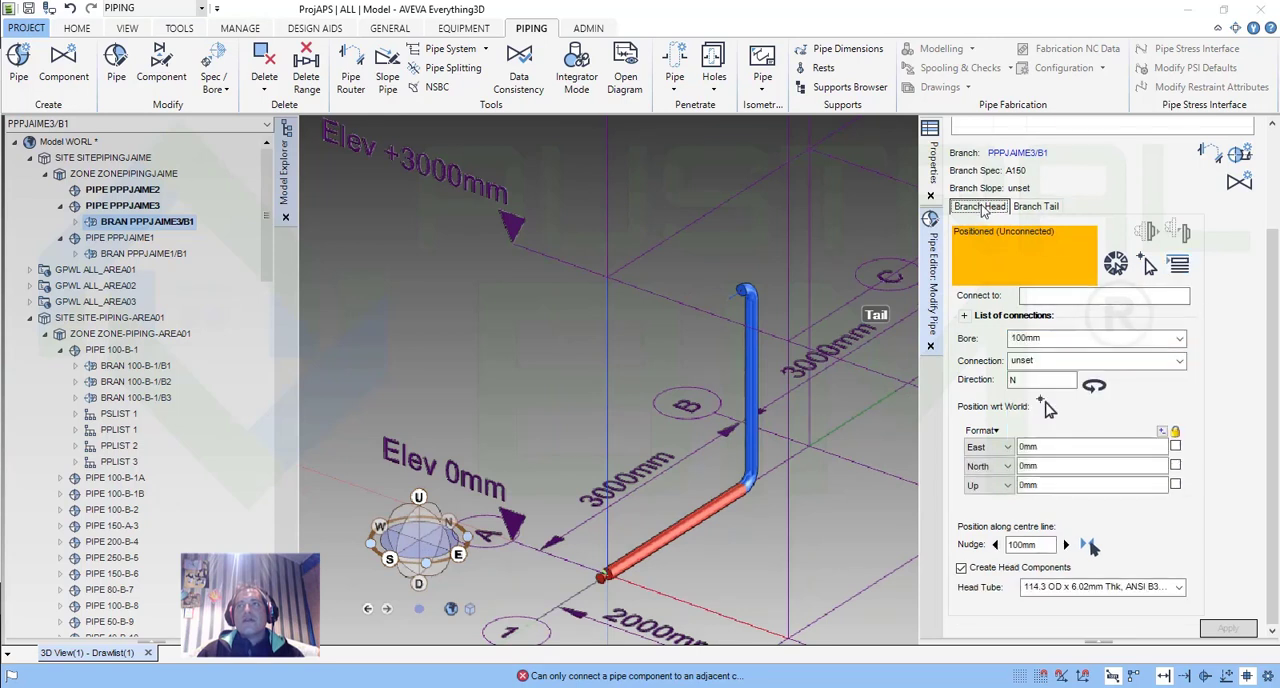
pyautogui.click(1178, 340)
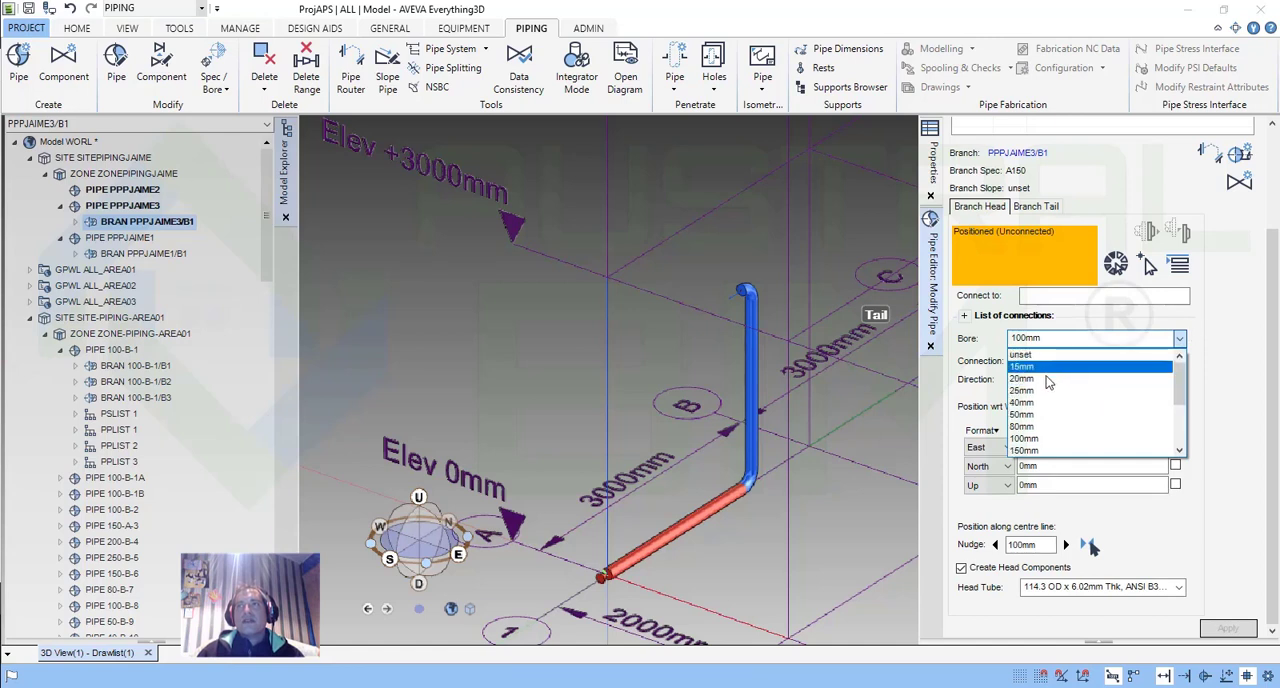
pyautogui.click(1095, 380)
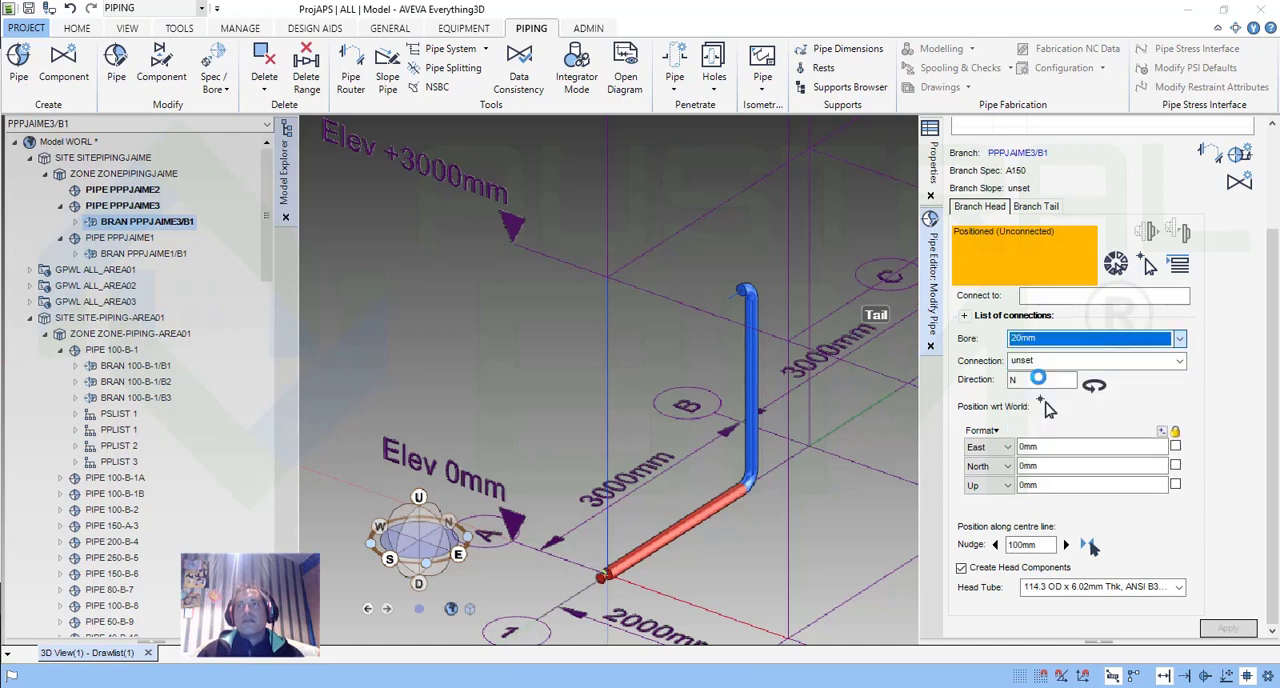
# Set the branch tail's bore to 80 mm after trying 100 mm, apply the changes and reroute the branch.
pyautogui.click(1033, 207)
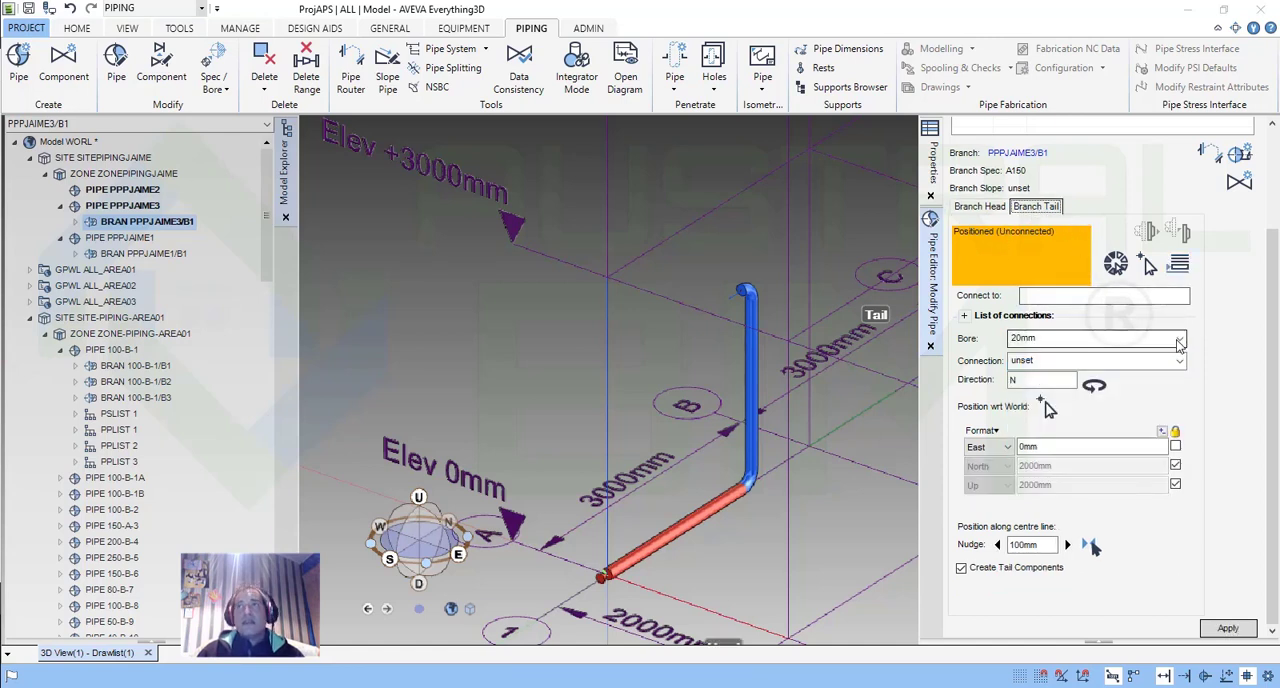
pyautogui.click(1176, 342)
pyautogui.click(1045, 410)
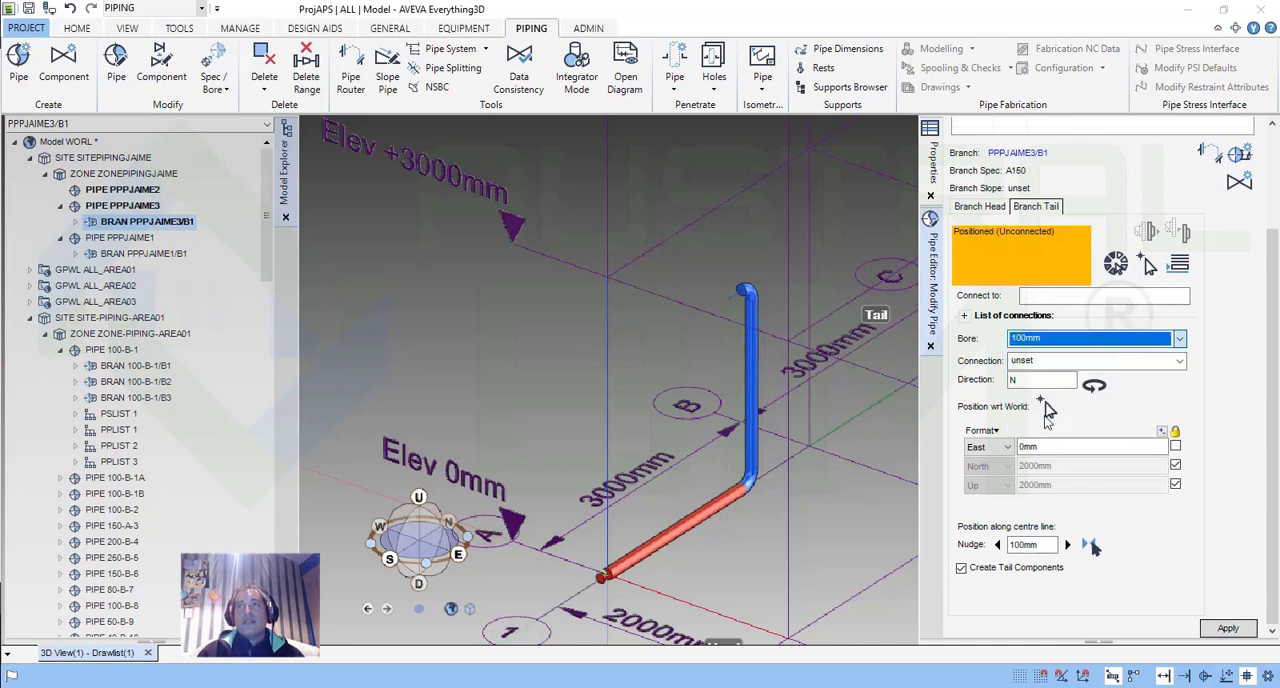
pyautogui.click(1176, 340)
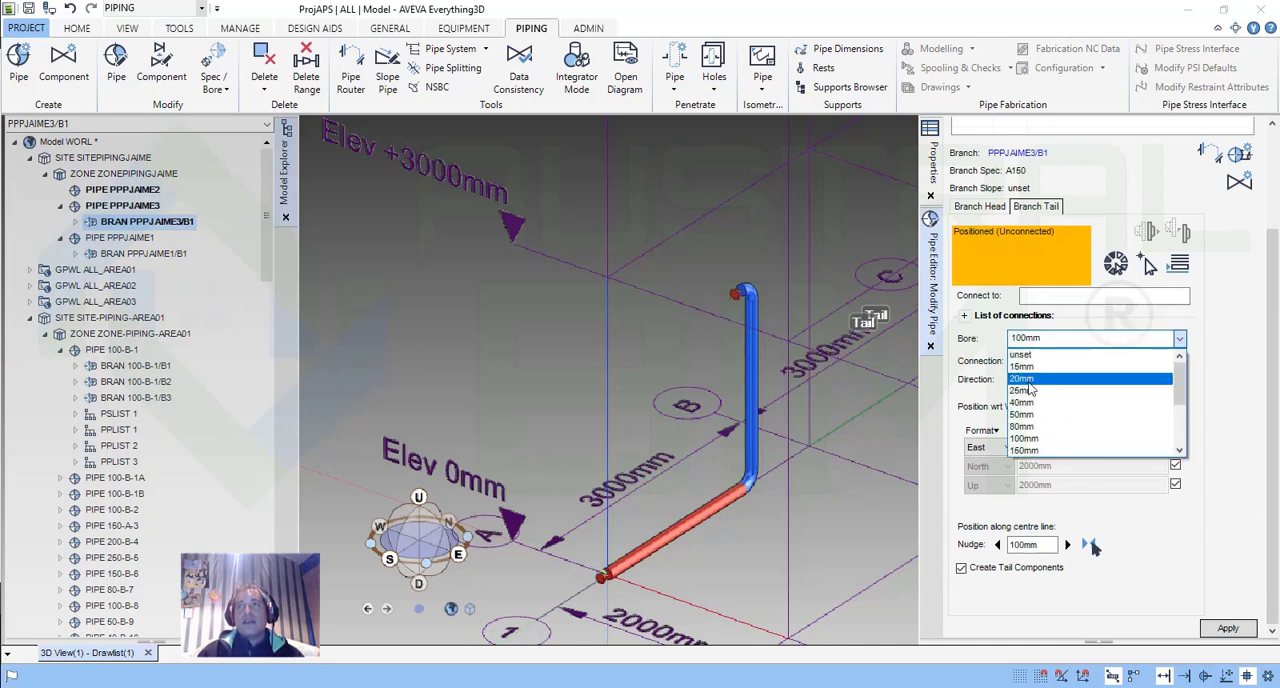
pyautogui.click(1072, 426)
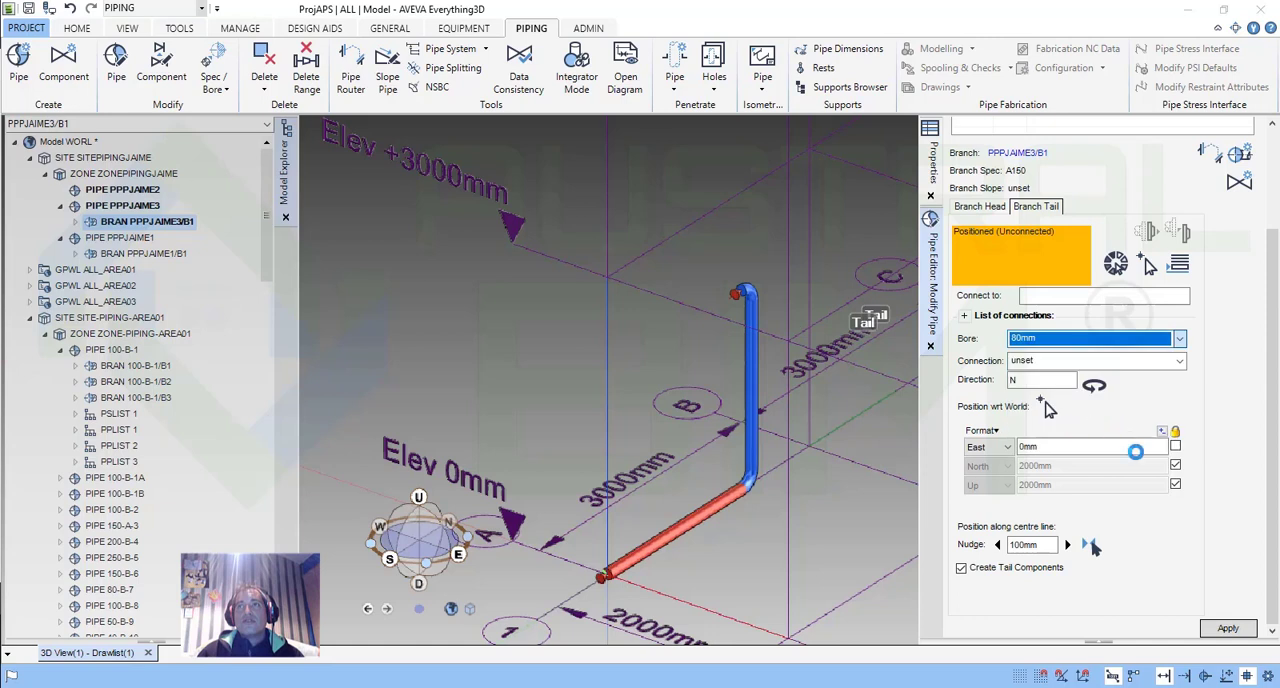
pyautogui.click(1222, 630)
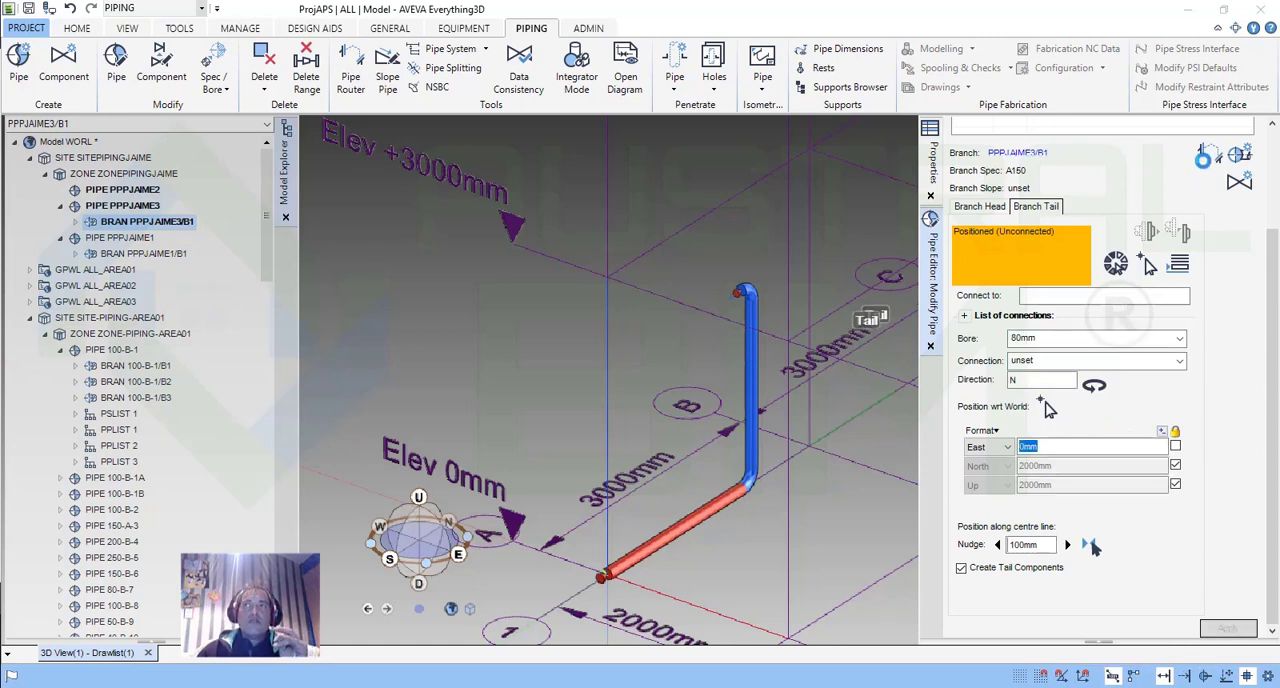
pyautogui.click(1207, 163)
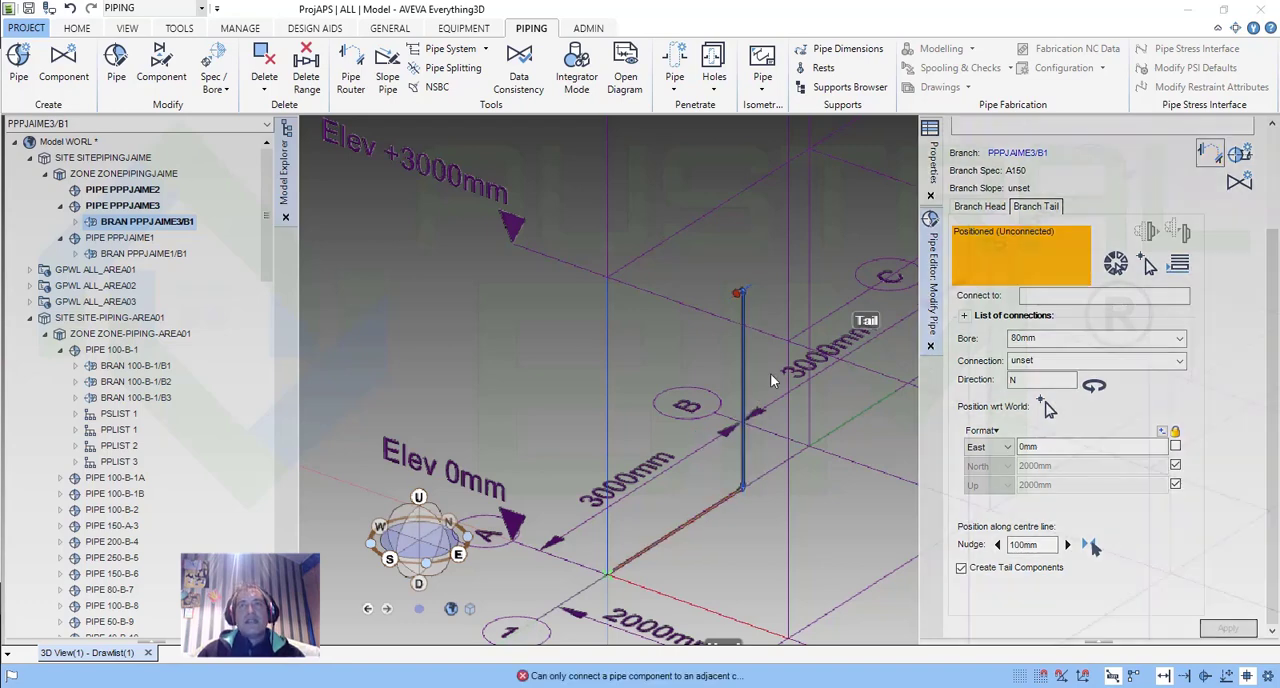
# Examine the rerouted branch and compare its head and tail bores, closing the Pipe Editor along the way.
pyautogui.scroll(5, 685, 535)
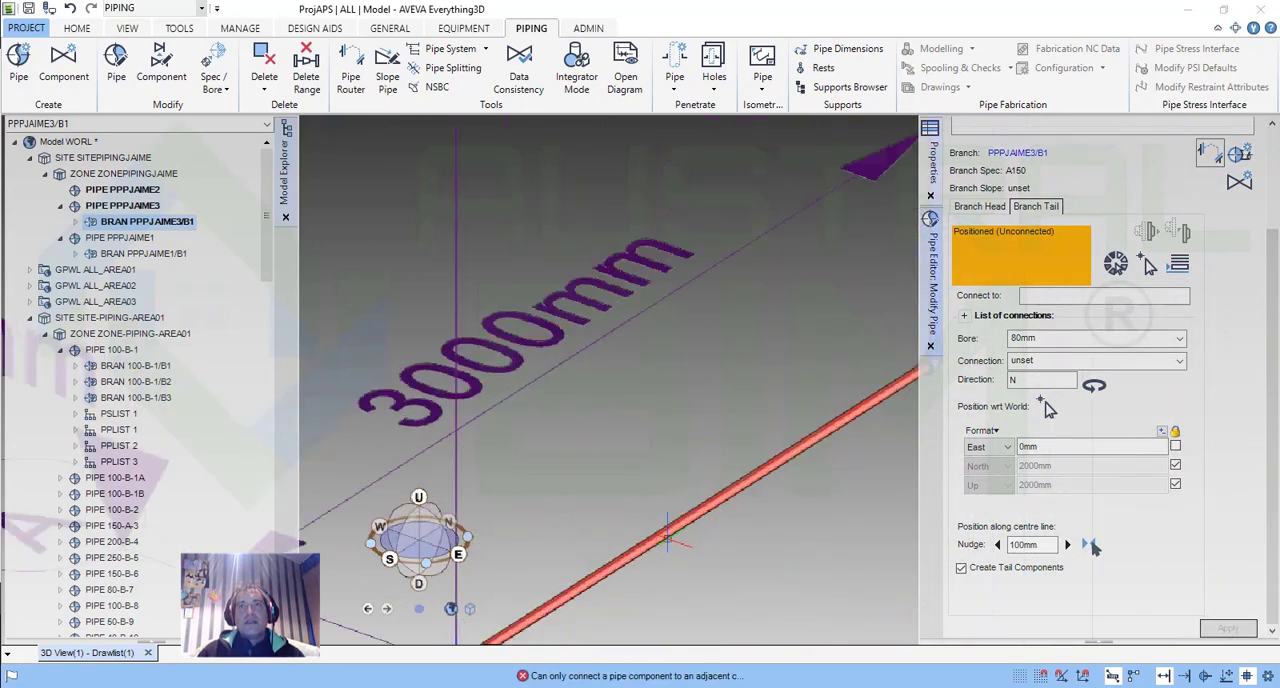
pyautogui.scroll(-3, 765, 435)
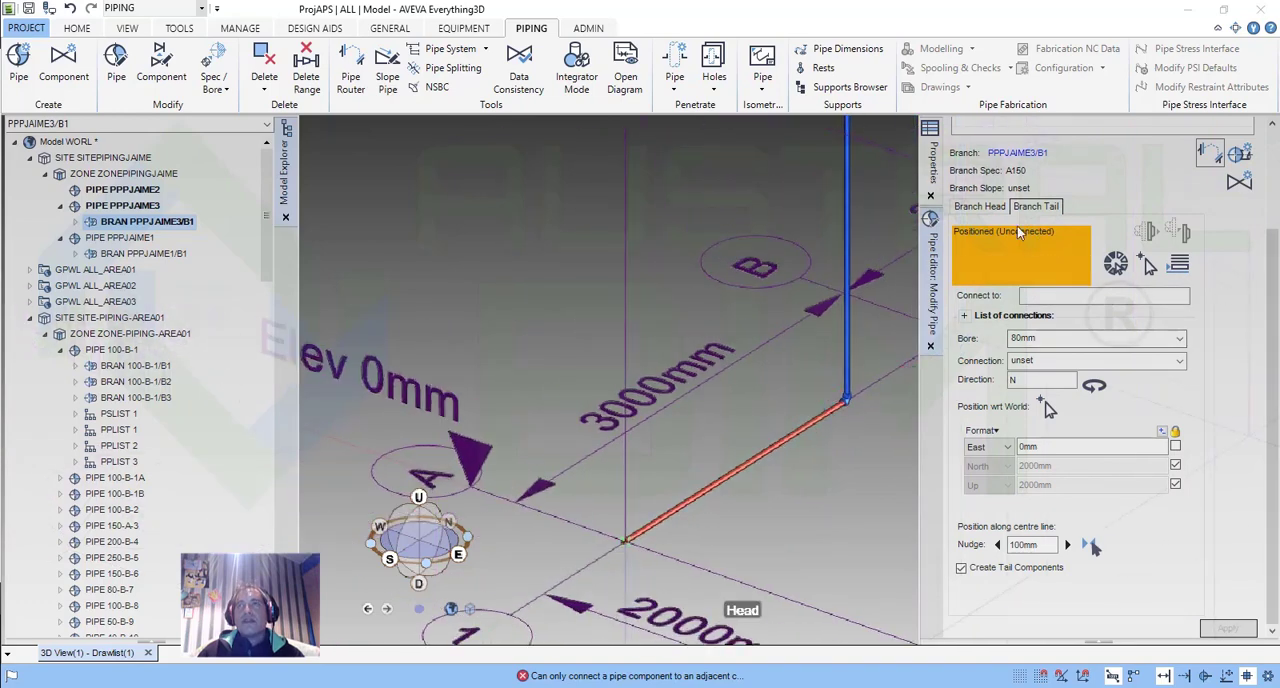
pyautogui.click(1000, 210)
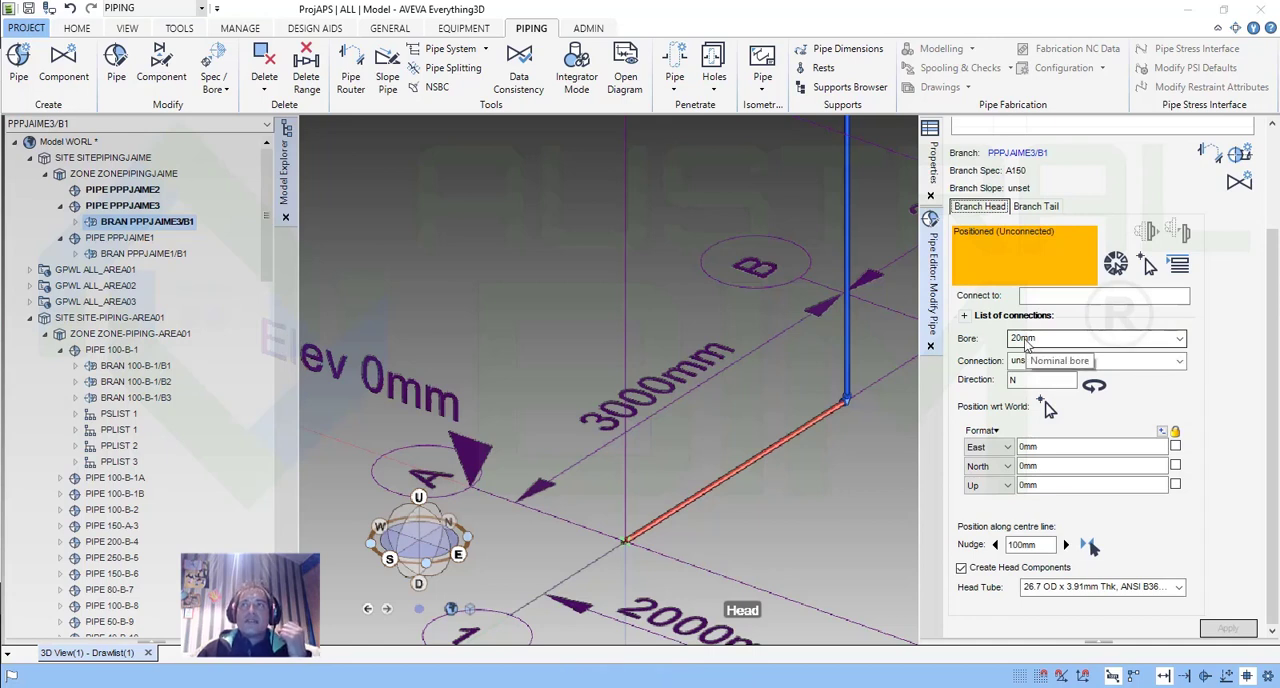
pyautogui.click(1038, 207)
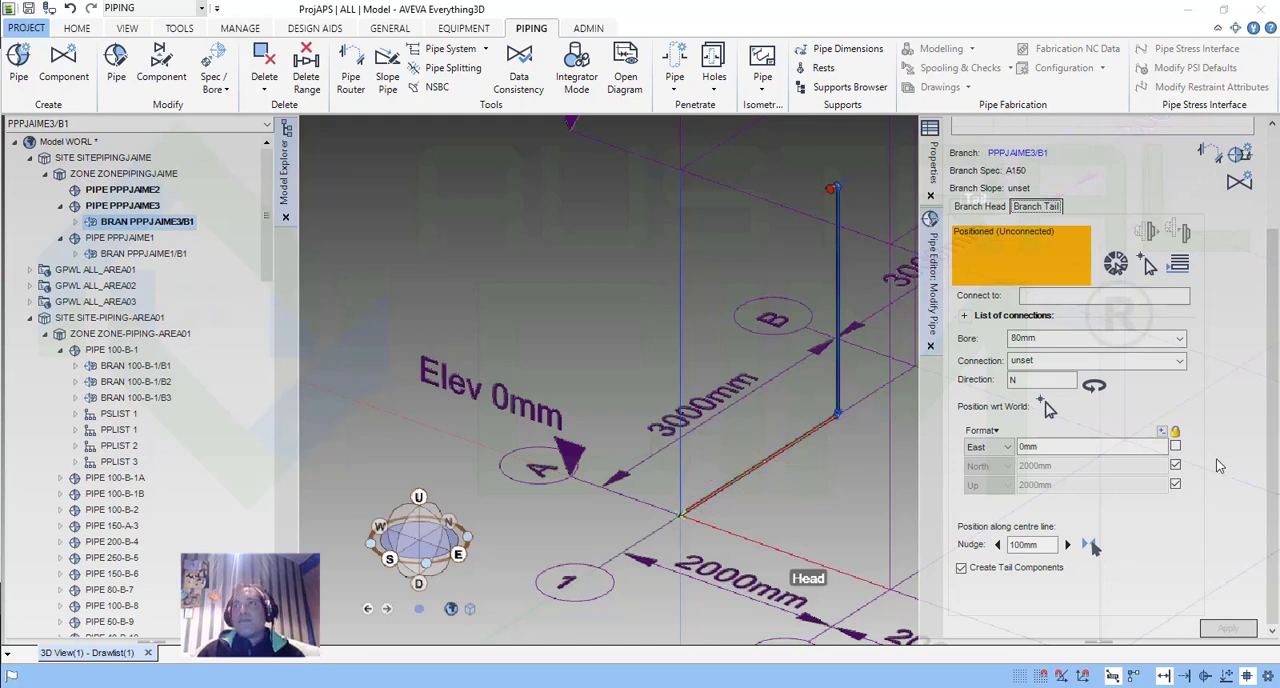
pyautogui.click(930, 347)
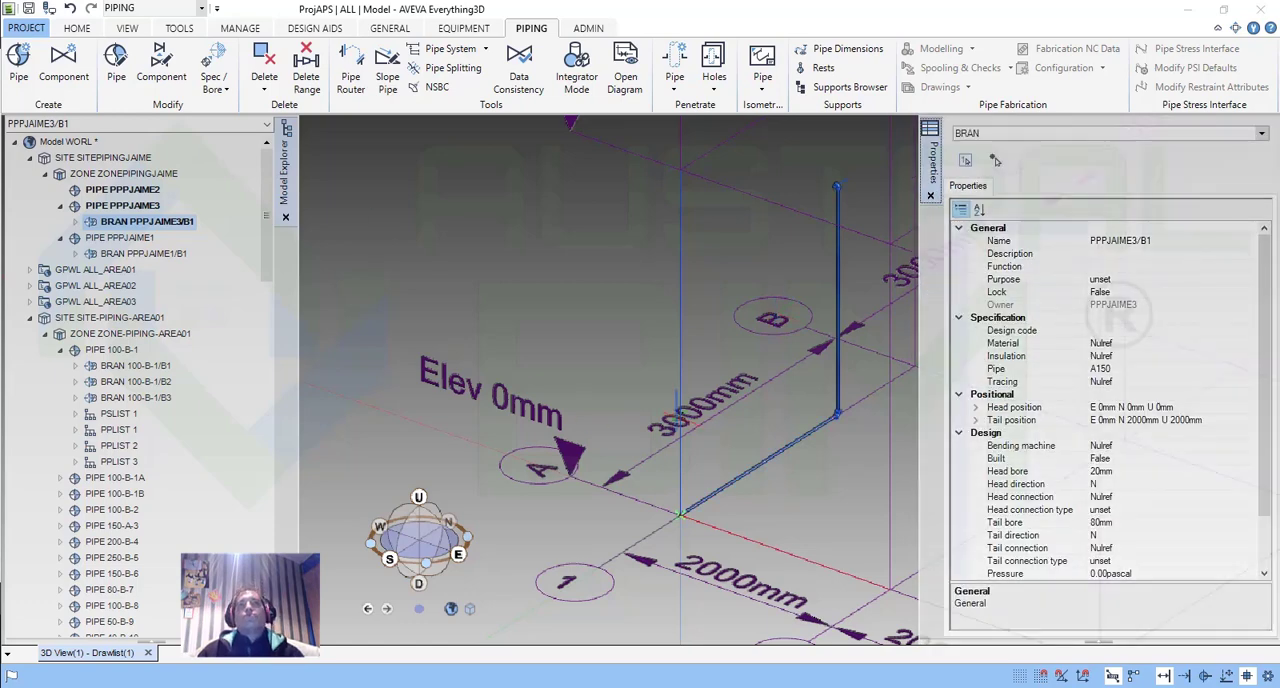
pyautogui.scroll(2, 845, 425)
pyautogui.scroll(1, 848, 424)
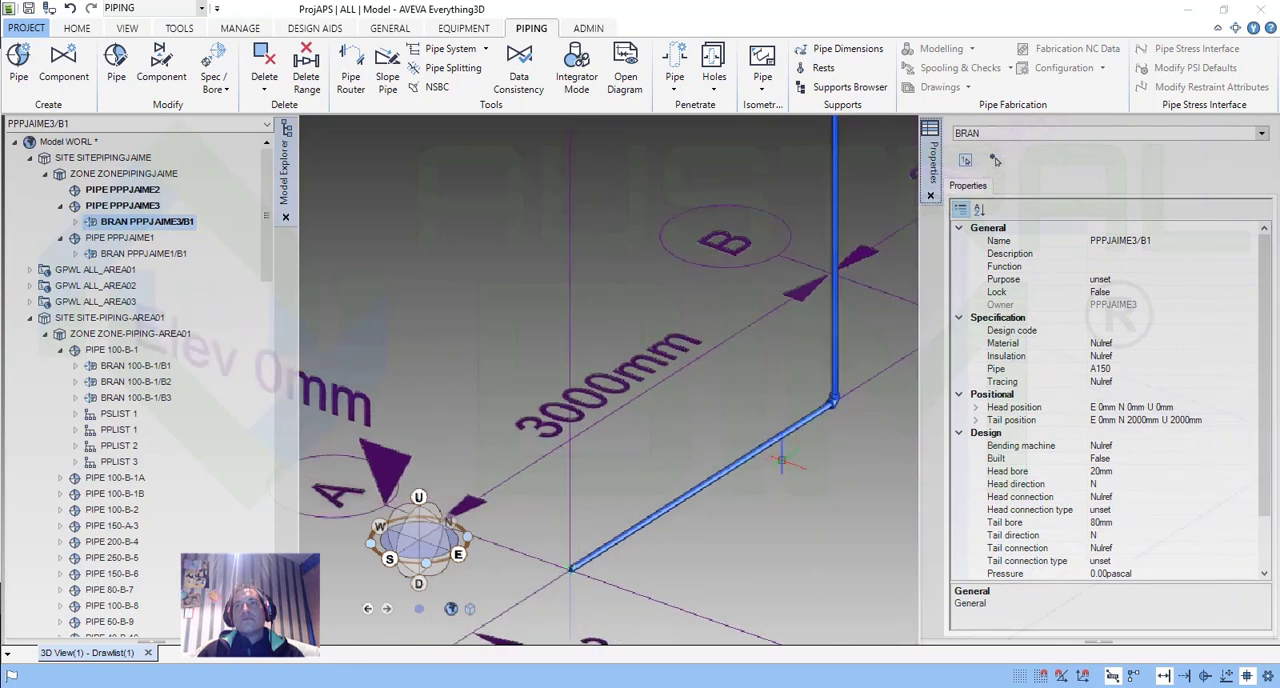
pyautogui.moveTo(778, 460); pyautogui.dragTo(750, 474, button='middle')
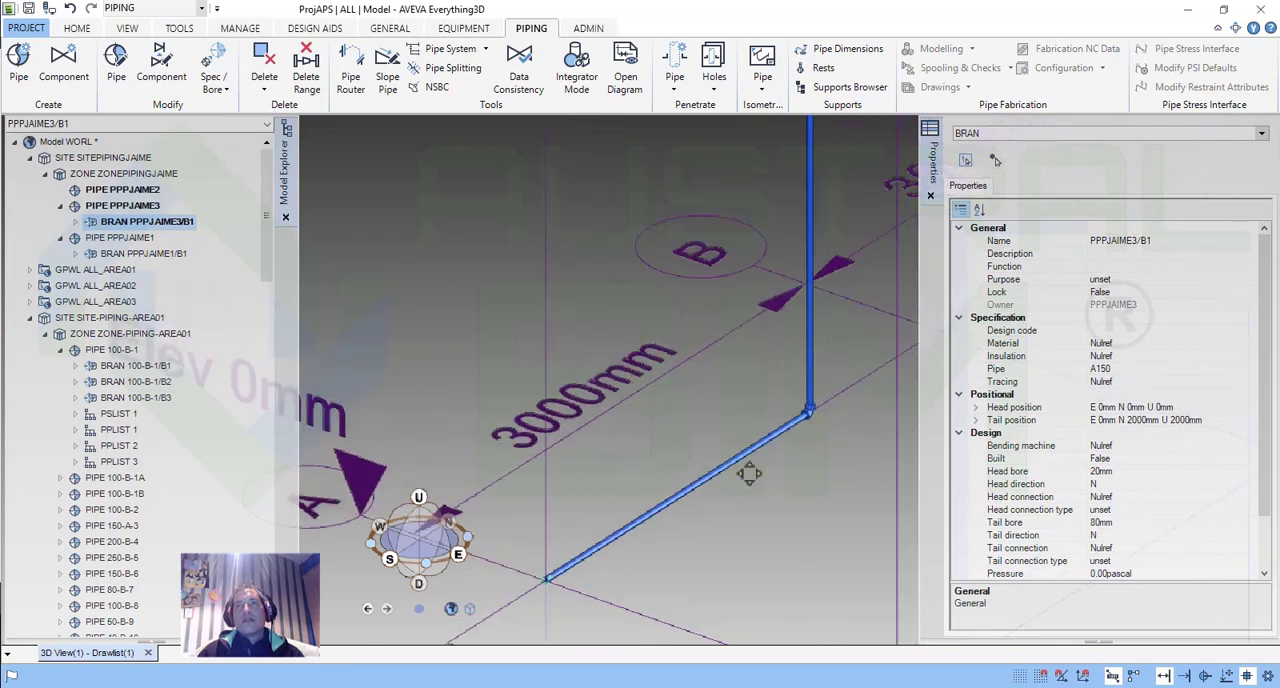
pyautogui.moveTo(749, 474); pyautogui.dragTo(734, 507, button='middle')
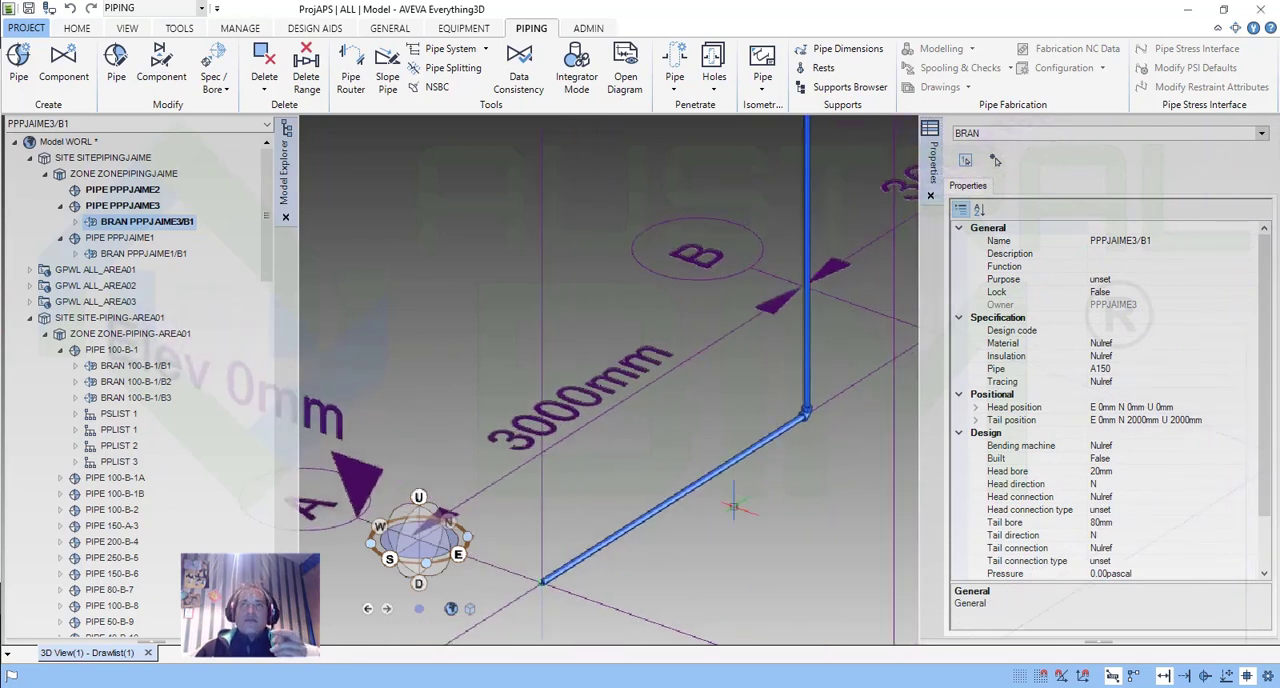
pyautogui.scroll(-4, 734, 507)
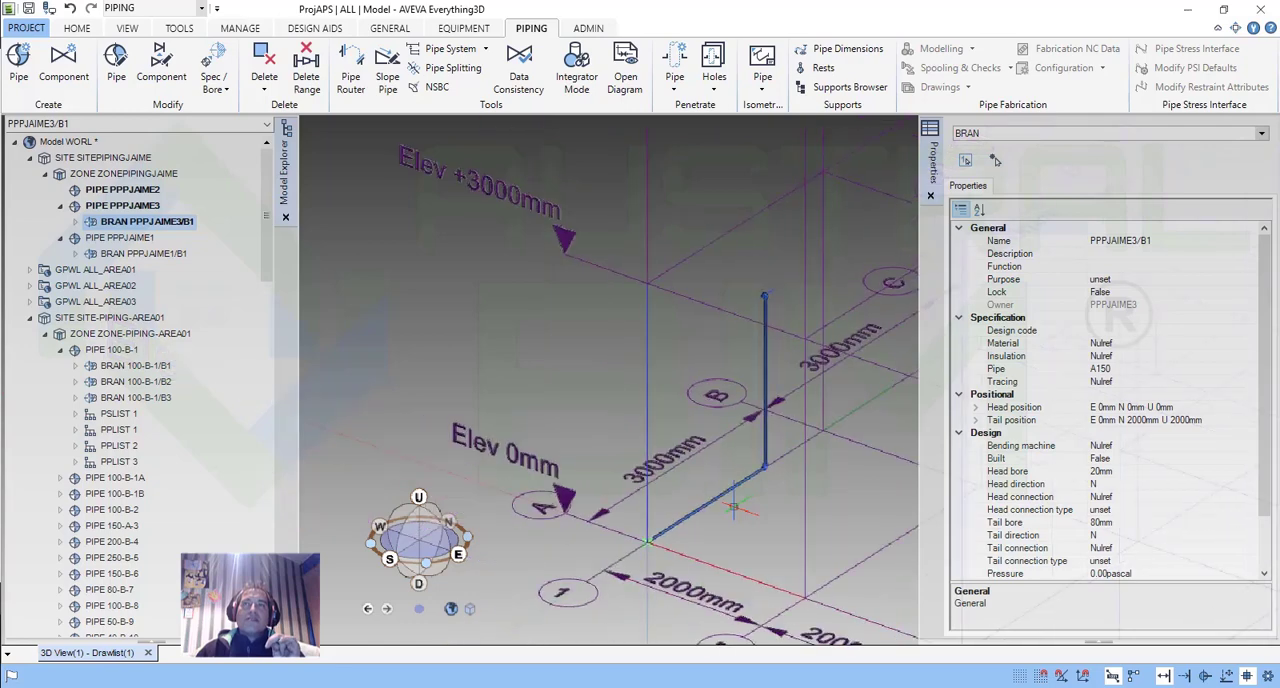
pyautogui.scroll(5, 763, 297)
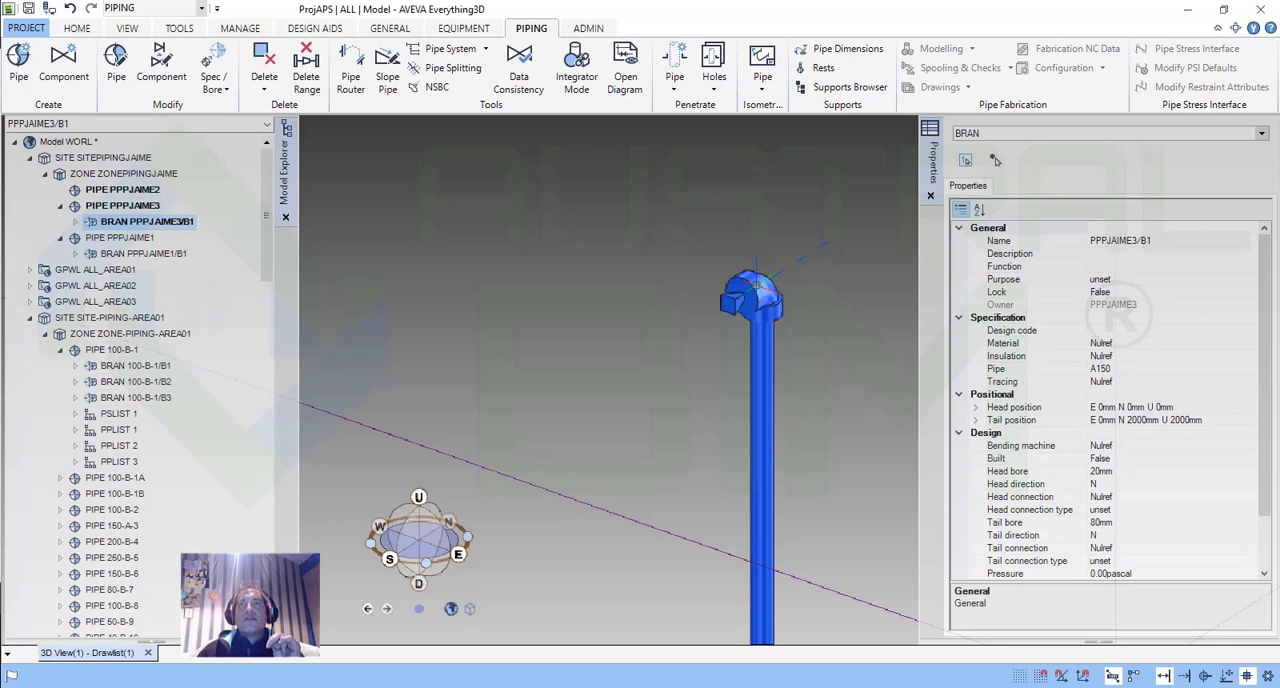
# Select the elbow at the top of the vertical pipe run and review the available Move and Rotate options.
pyautogui.click(757, 285)
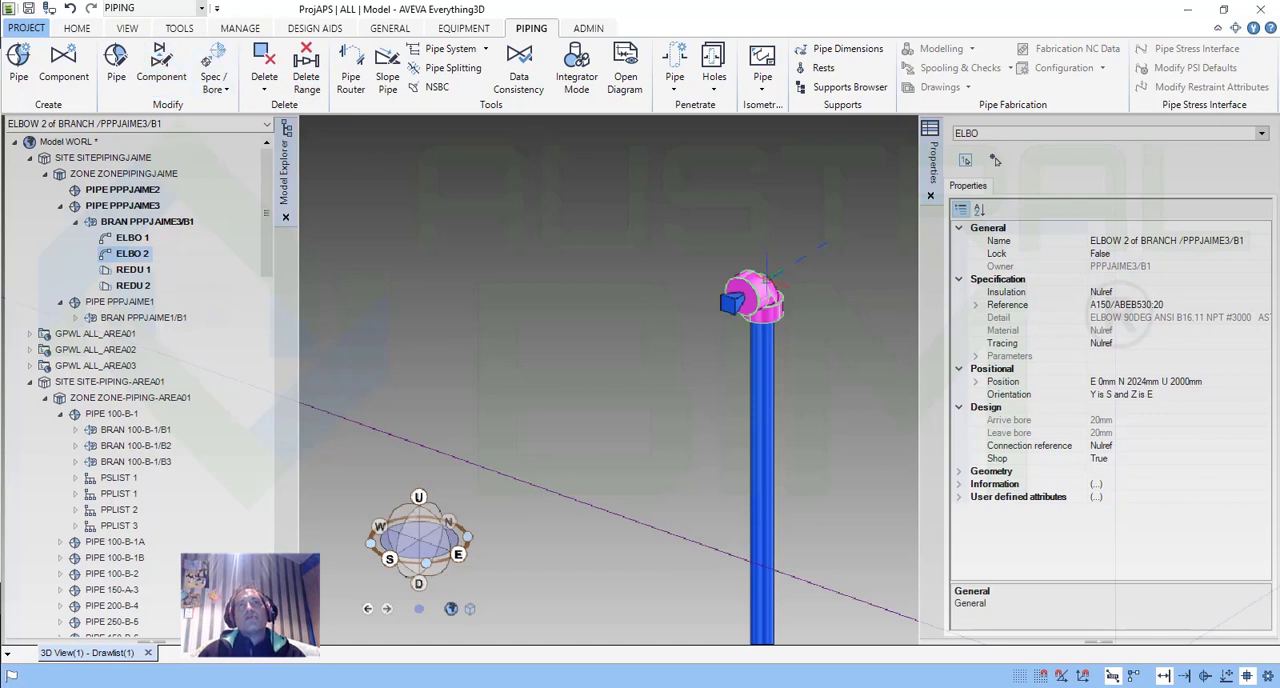
pyautogui.scroll(-6, 681, 402)
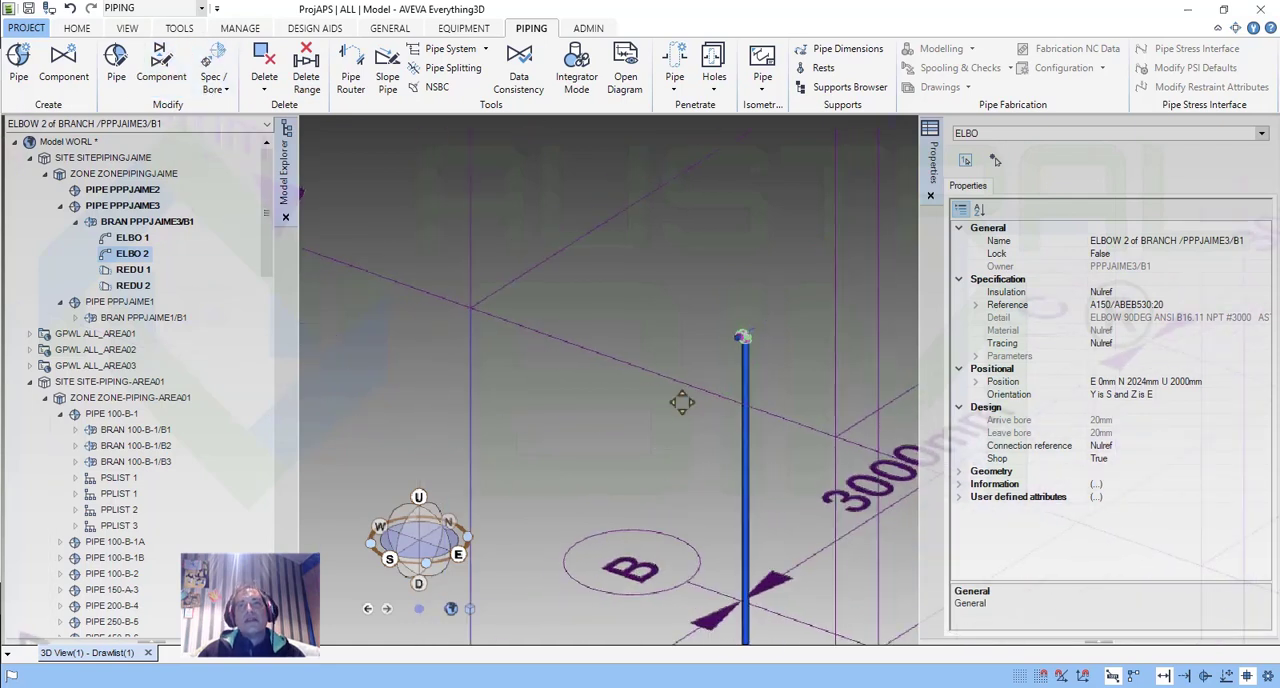
pyautogui.moveTo(681, 402); pyautogui.dragTo(663, 324, button='middle')
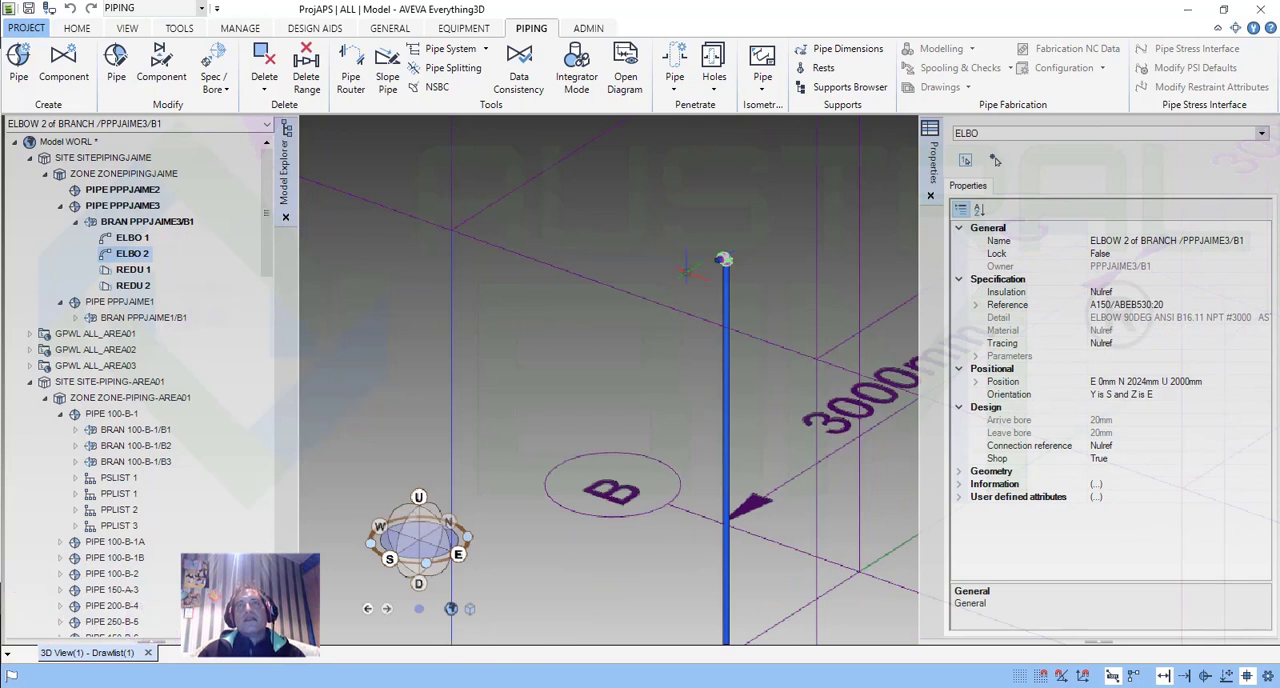
pyautogui.scroll(6, 718, 237)
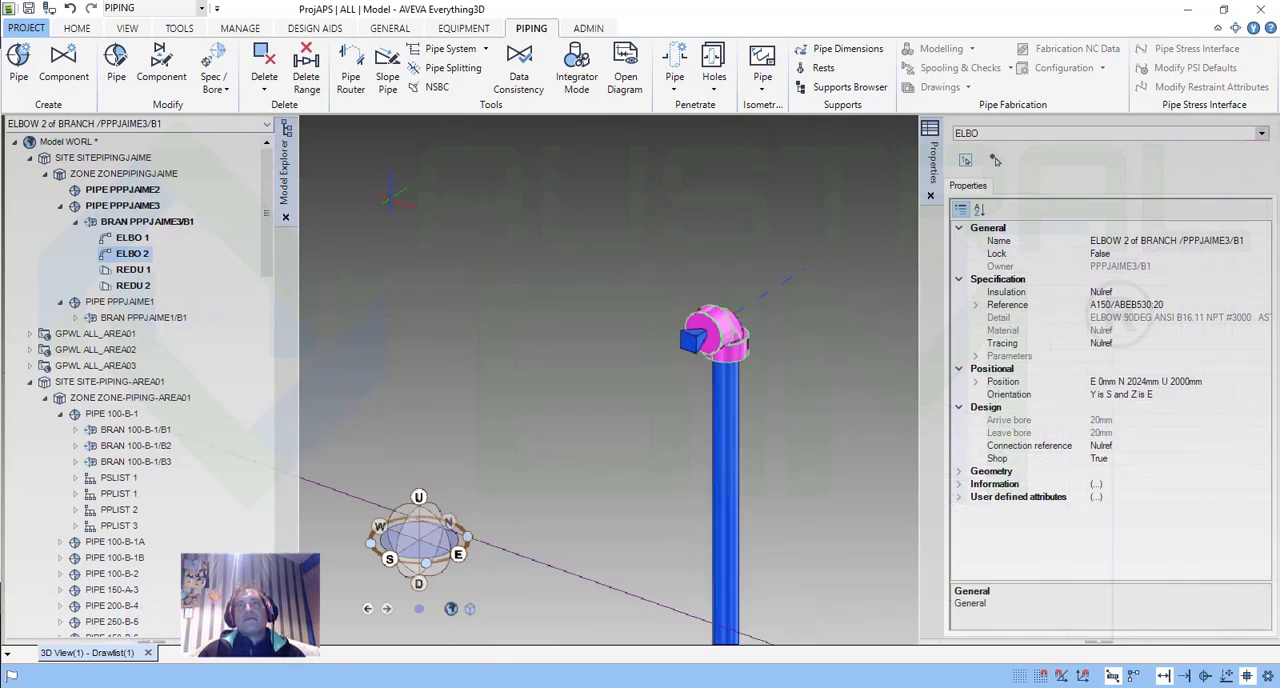
pyautogui.click(80, 29)
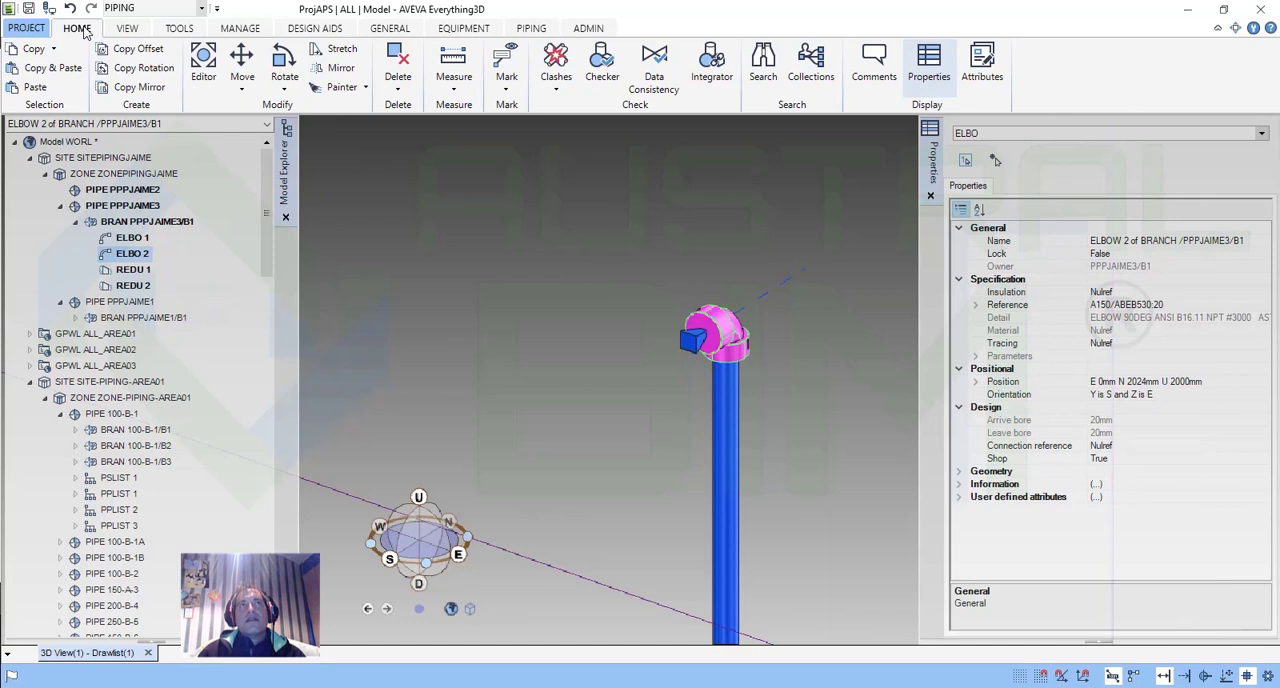
pyautogui.click(251, 90)
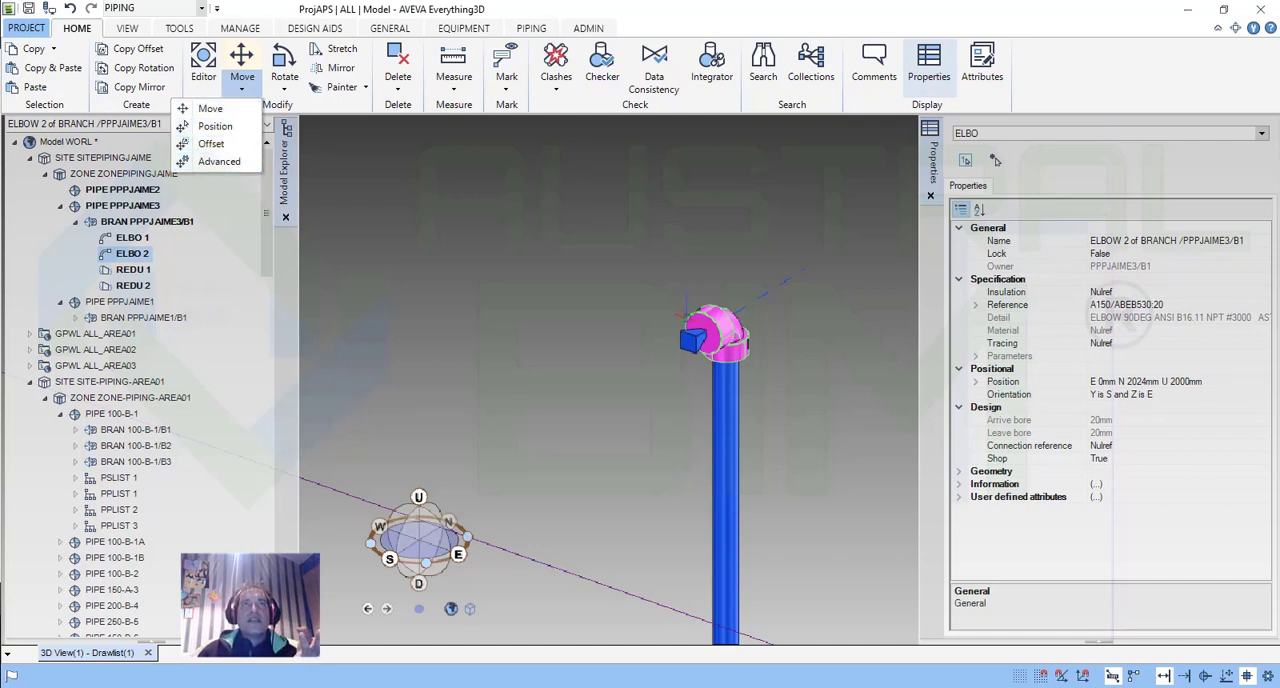
pyautogui.click(284, 89)
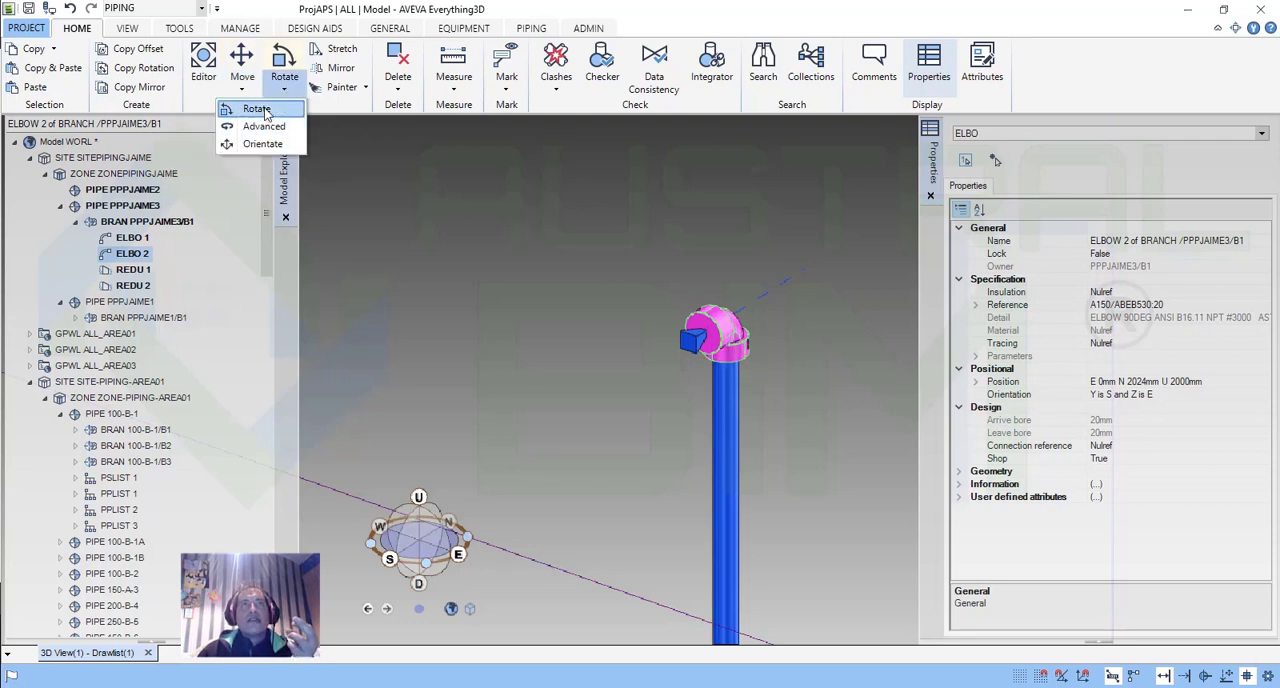
pyautogui.click(584, 303)
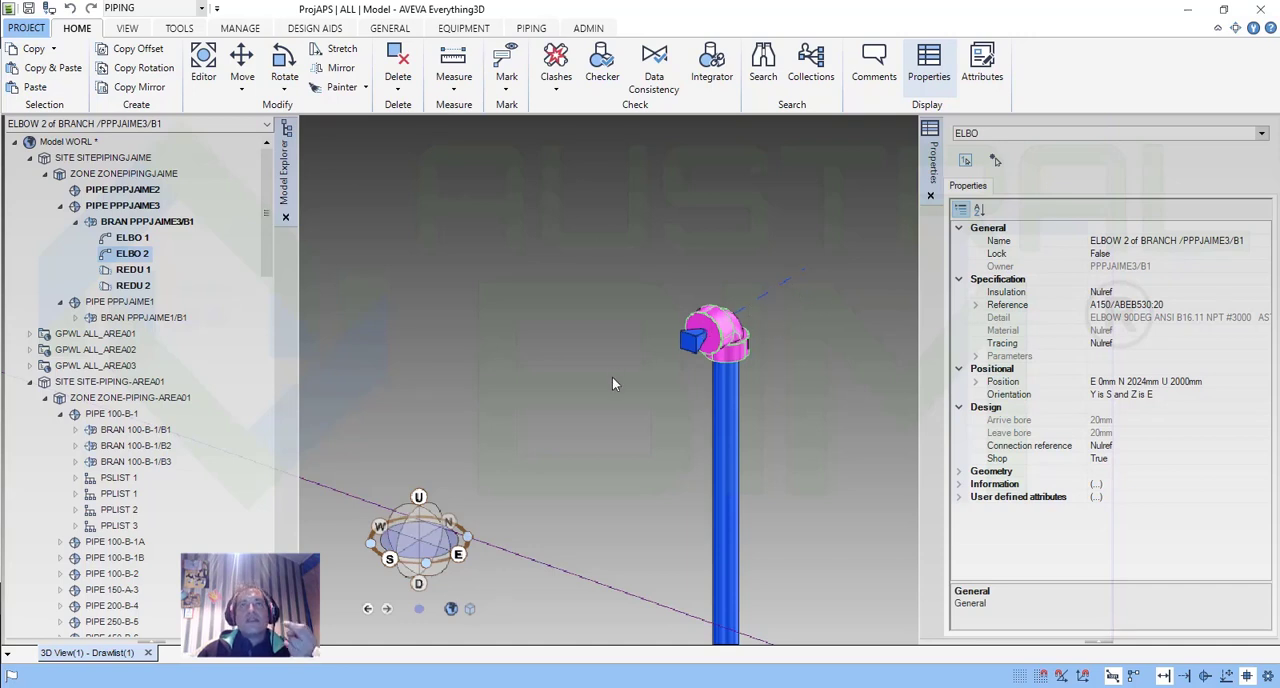
# Rotate the selected elbow at the top of the vertical pipe by -45 degrees about its lower connection point P1.
pyautogui.press('m')
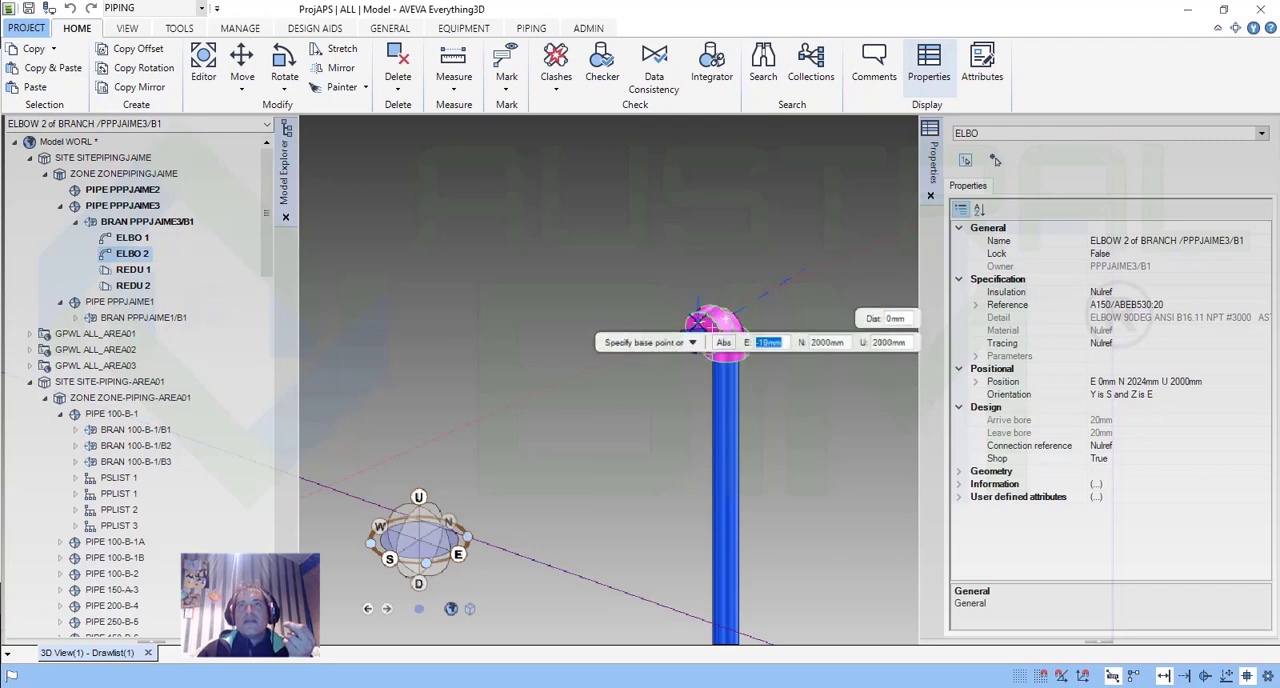
pyautogui.scroll(-2, 728, 344)
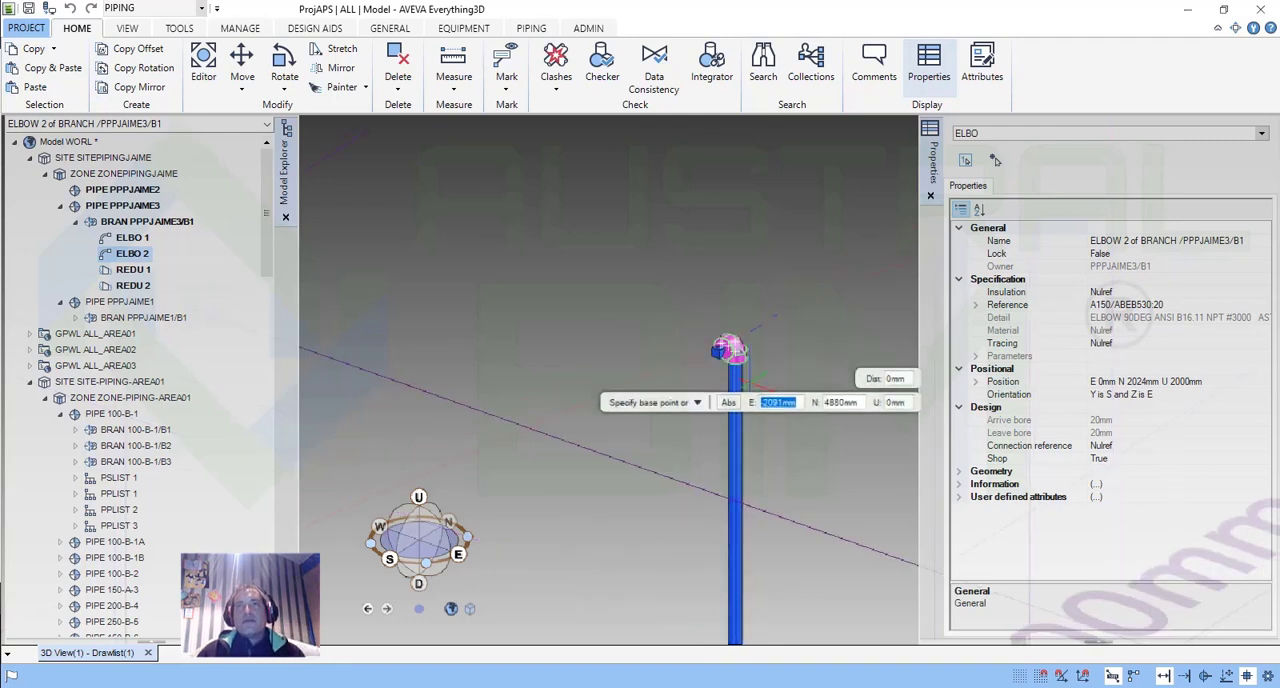
pyautogui.click(728, 350)
pyautogui.moveTo(725, 438); pyautogui.dragTo(655, 540, button='middle')
pyautogui.scroll(2, 732, 376)
pyautogui.scroll(5, 729, 372)
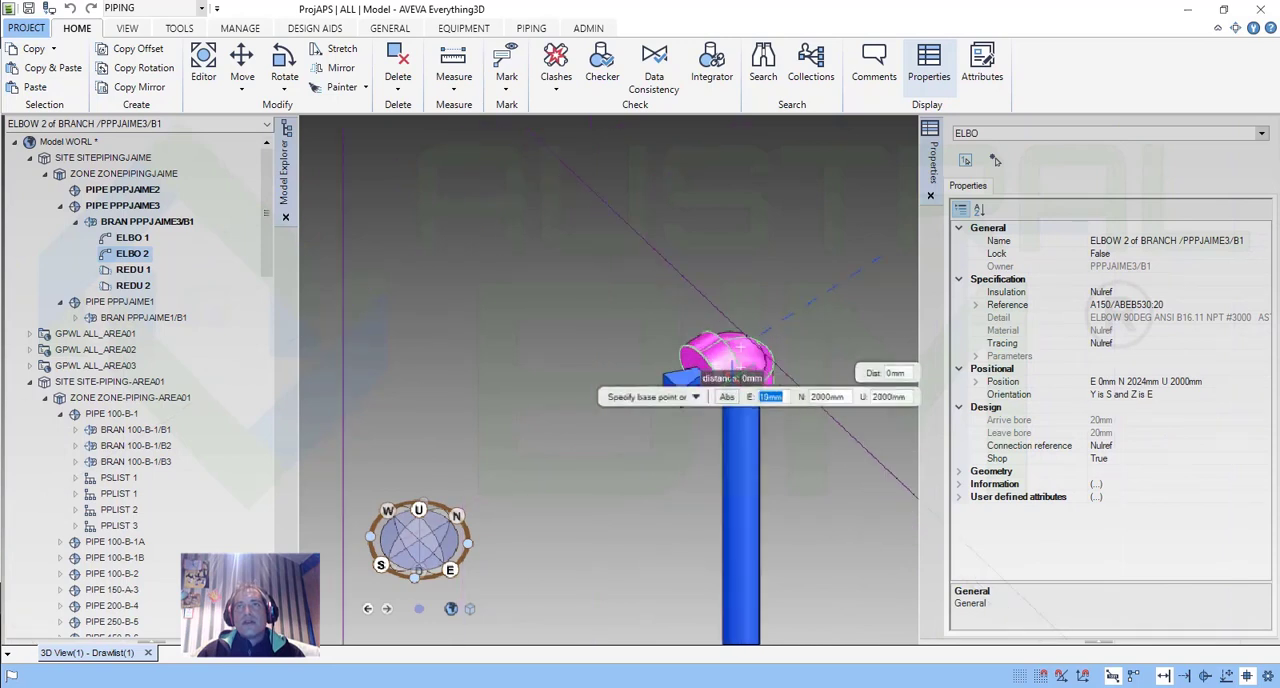
pyautogui.scroll(2, 785, 362)
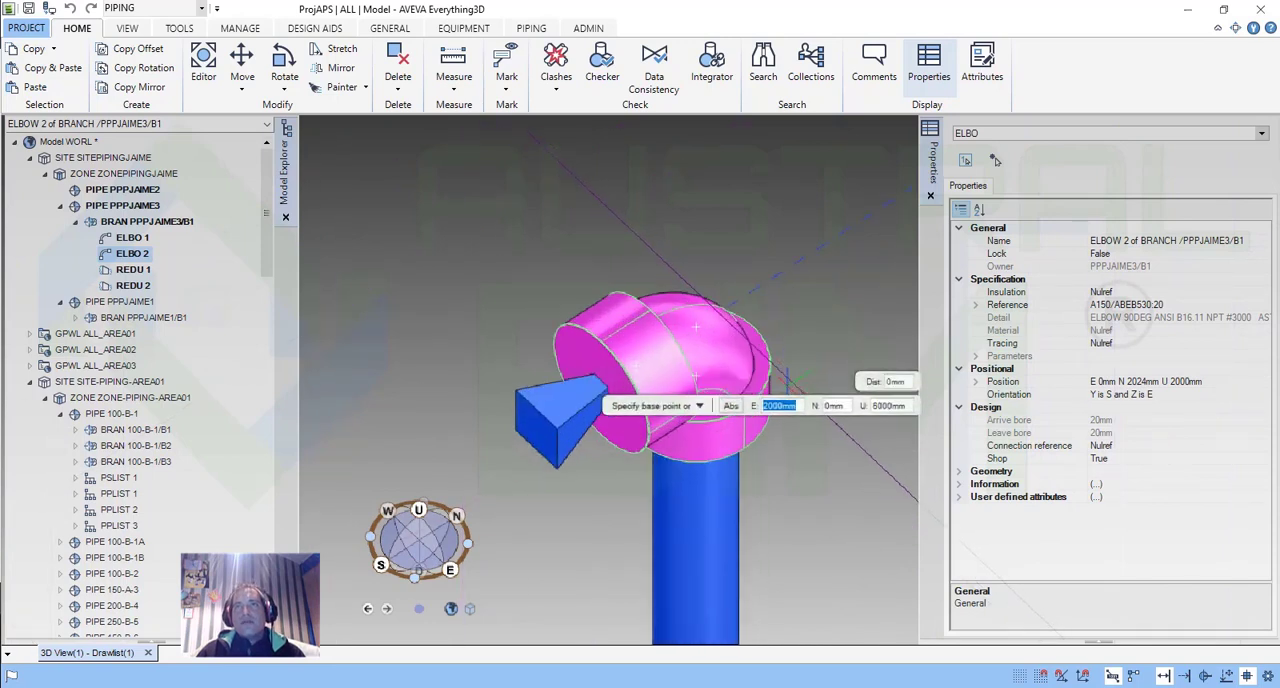
pyautogui.click(695, 375)
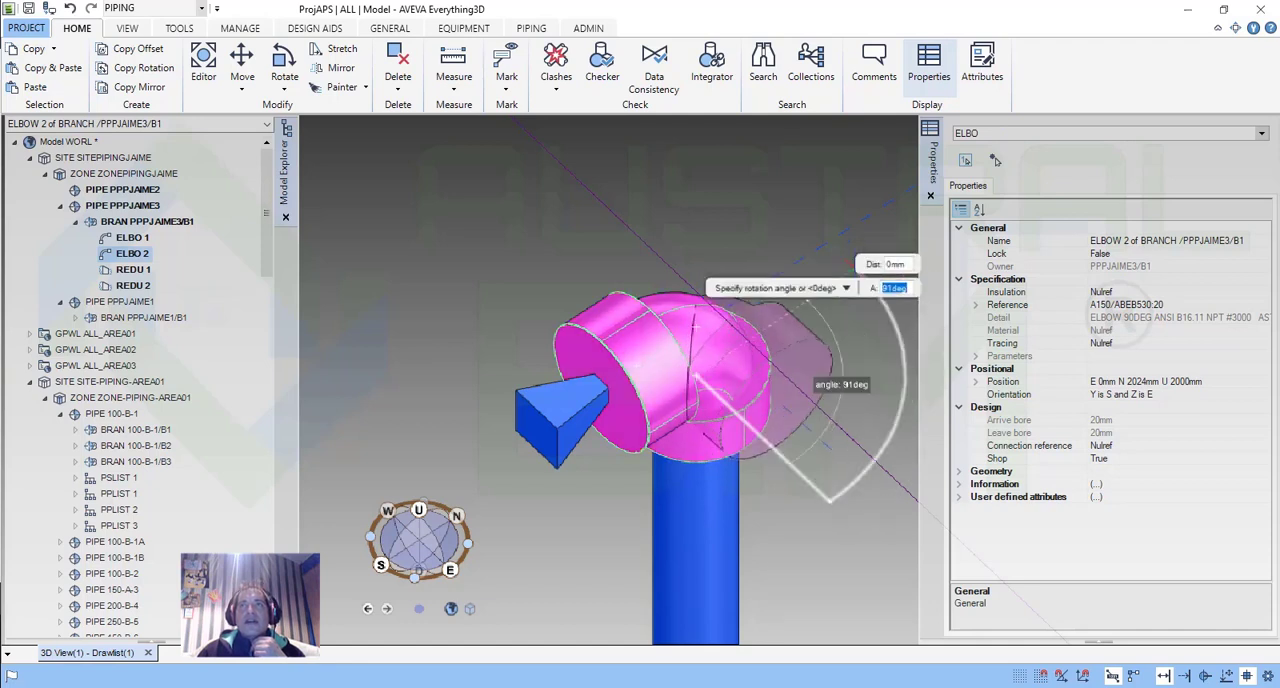
pyautogui.scroll(-2, 822, 290)
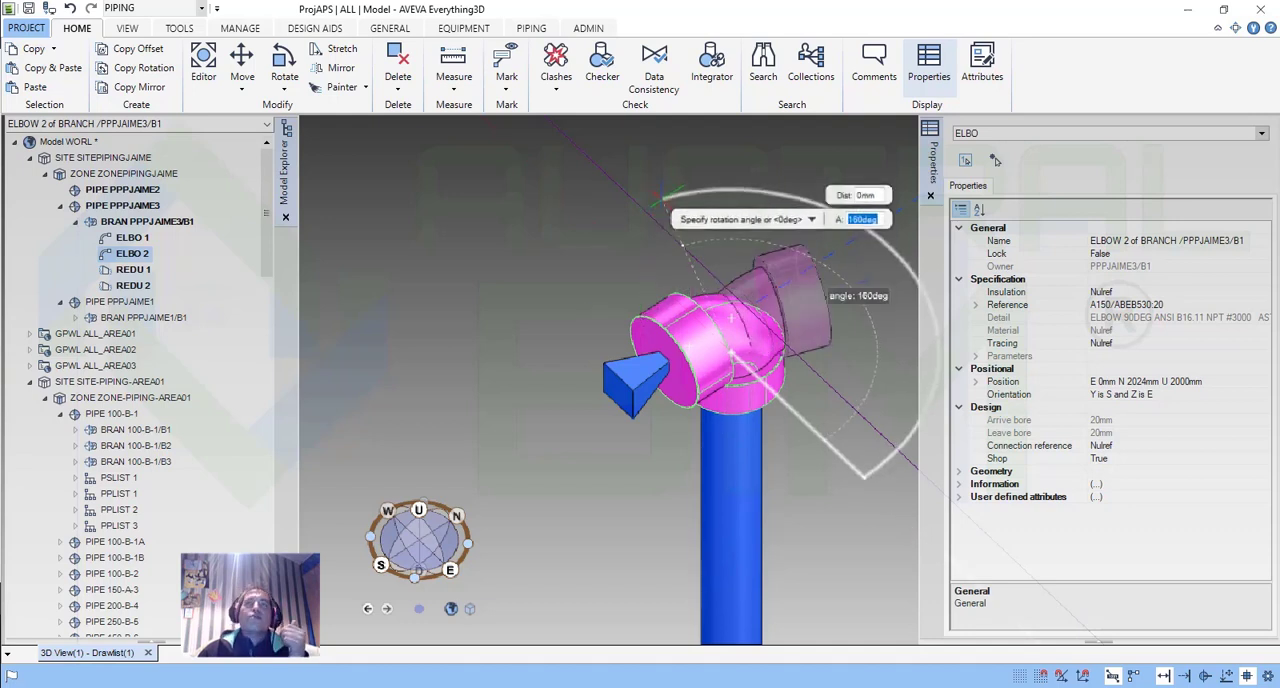
pyautogui.scroll(-3, 663, 228)
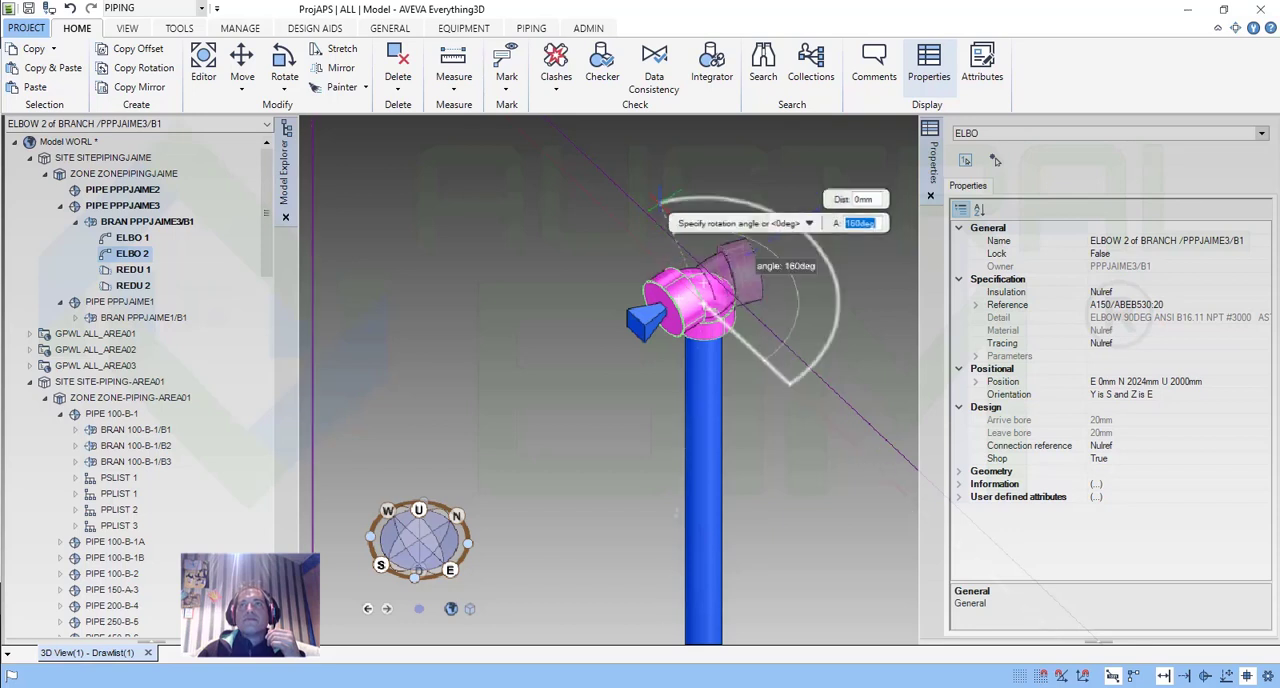
pyautogui.write('-45')
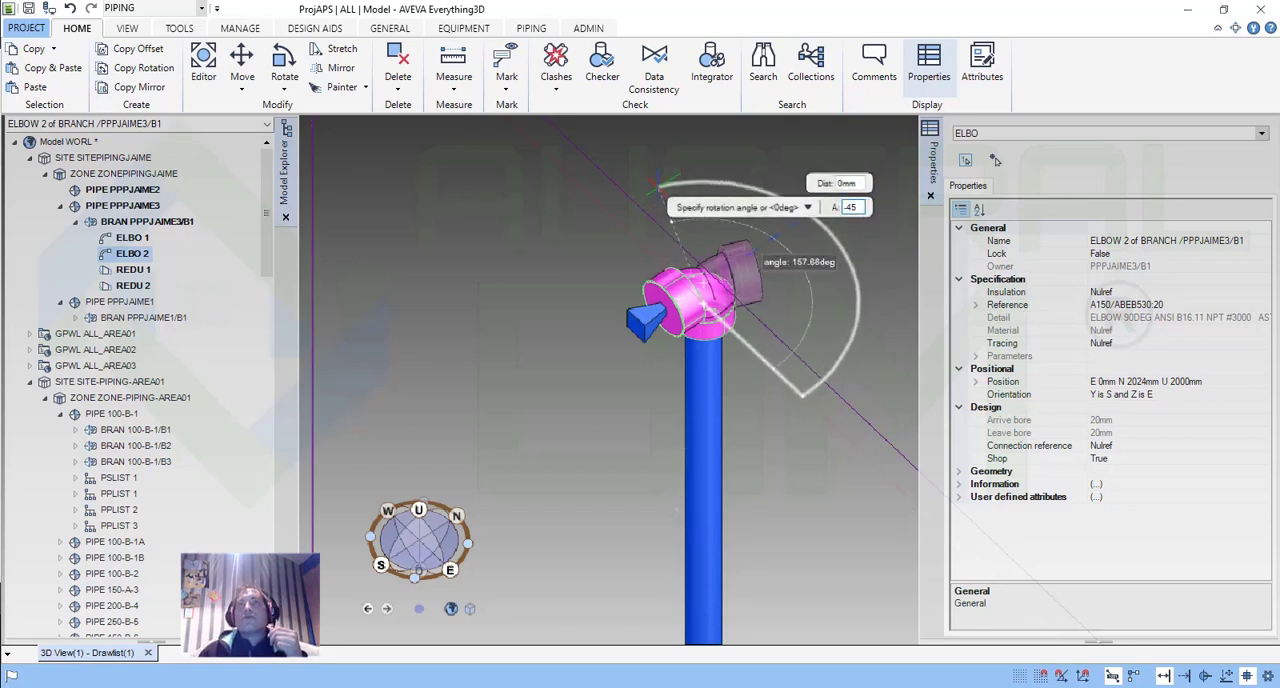
pyautogui.press('Return')
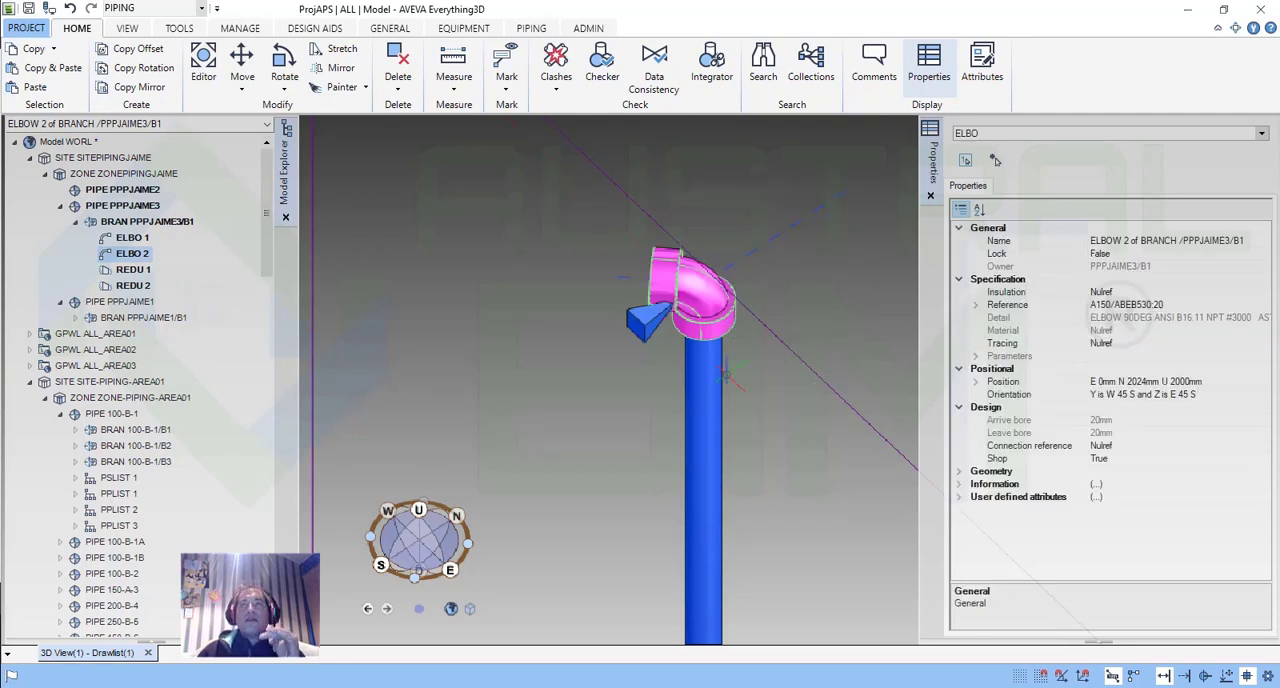
# Review the Orientate and advanced Rotate settings for the elbow and close them without applying anything.
pyautogui.scroll(2, 670, 266)
pyautogui.scroll(-1, 670, 266)
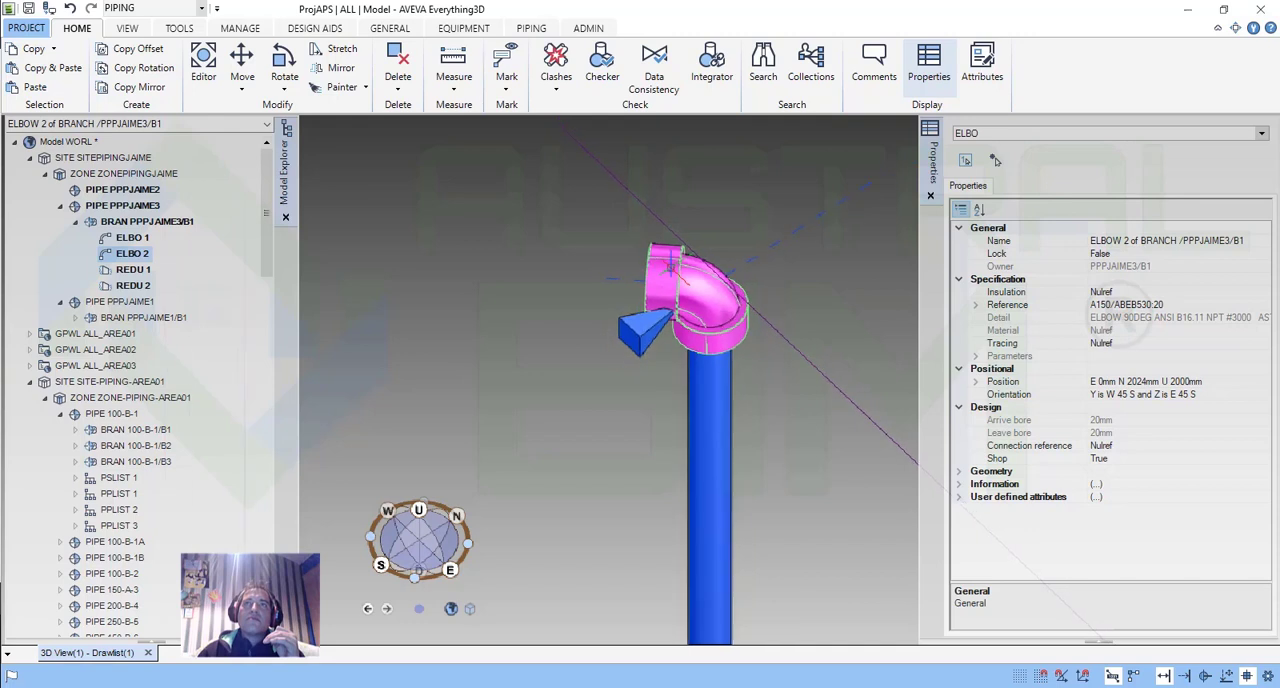
pyautogui.click(288, 89)
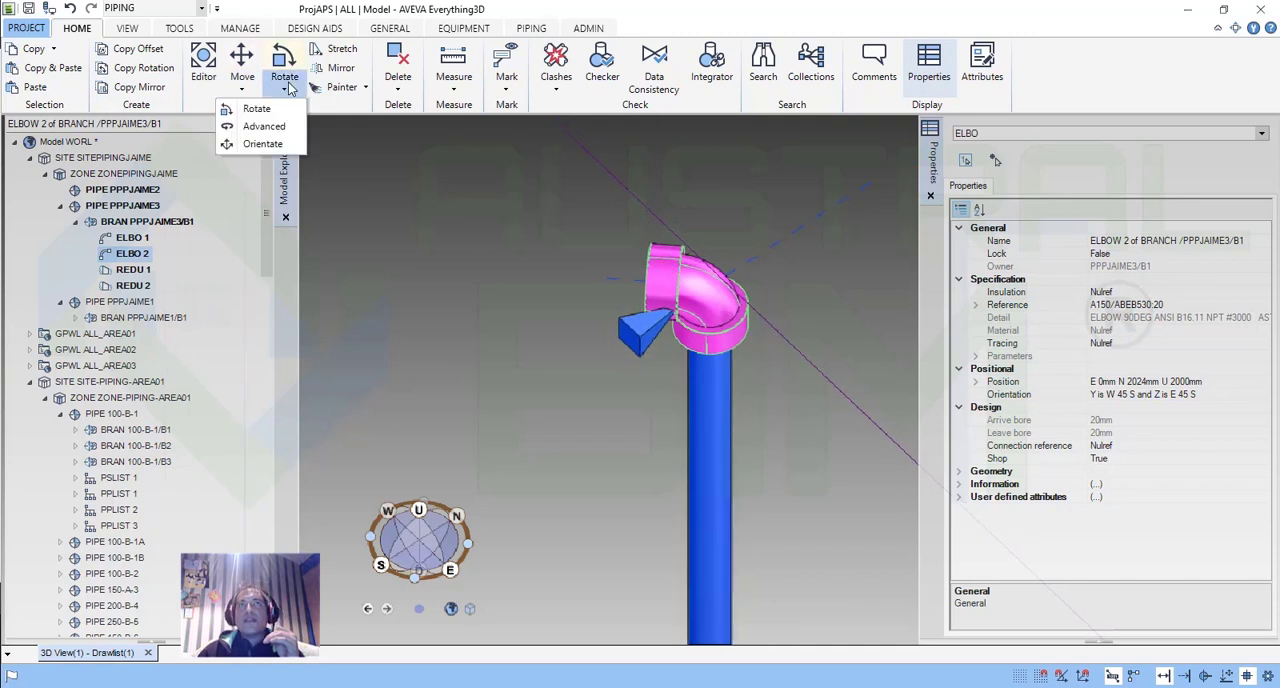
pyautogui.click(262, 144)
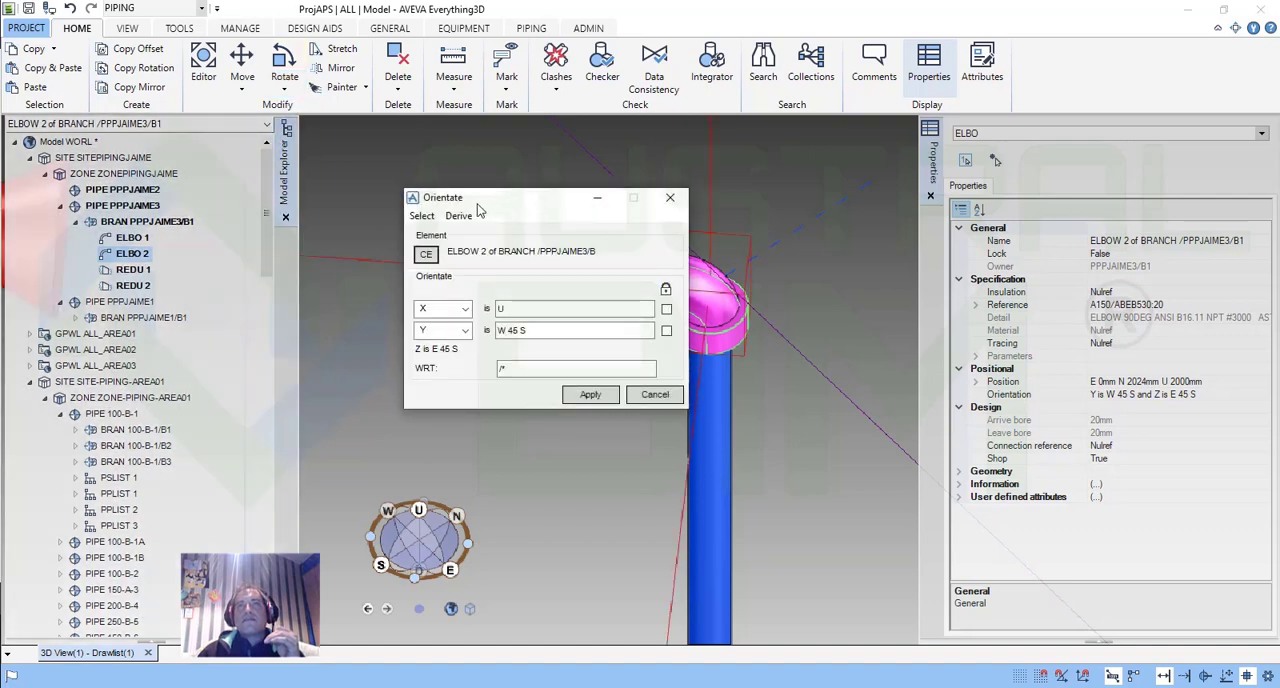
pyautogui.moveTo(508, 203); pyautogui.dragTo(358, 182)
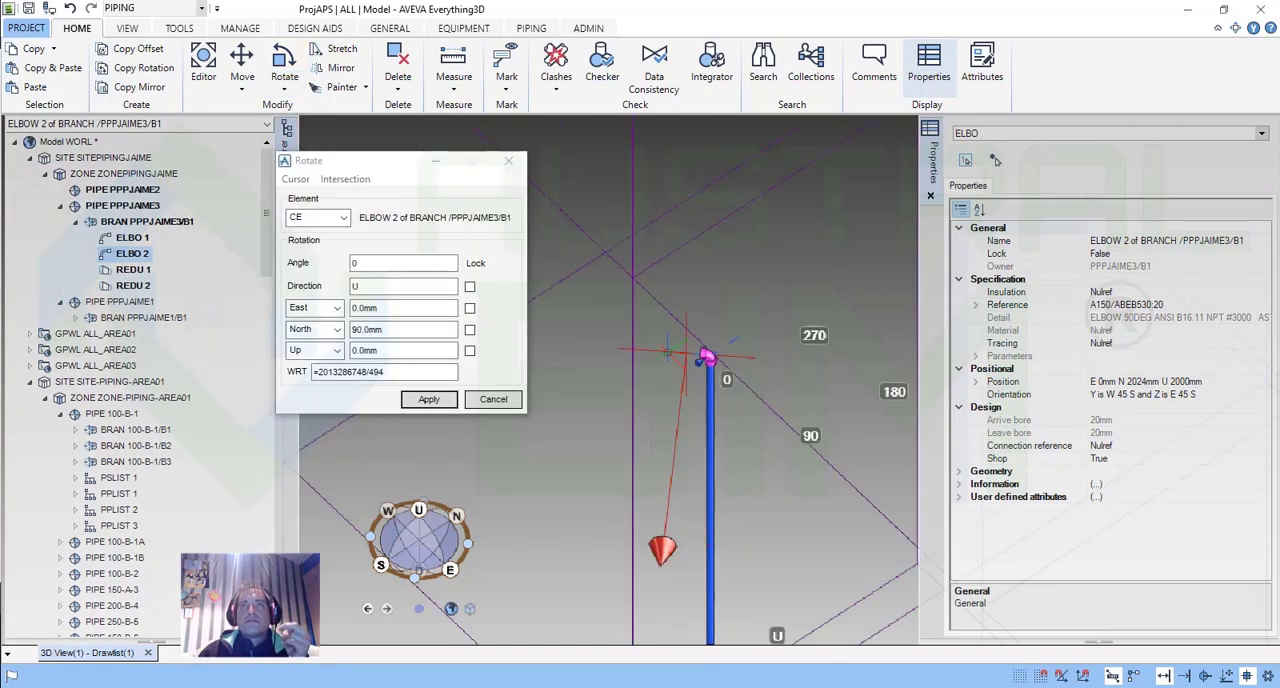
pyautogui.click(508, 162)
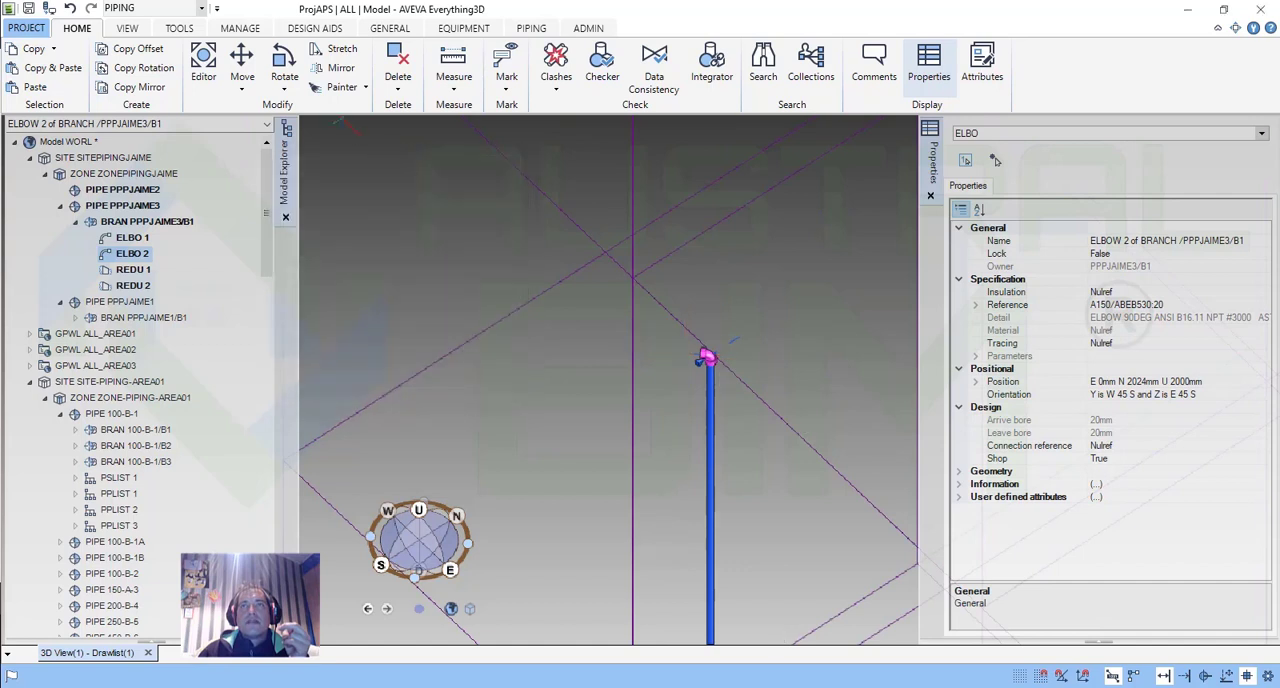
pyautogui.scroll(5, 720, 357)
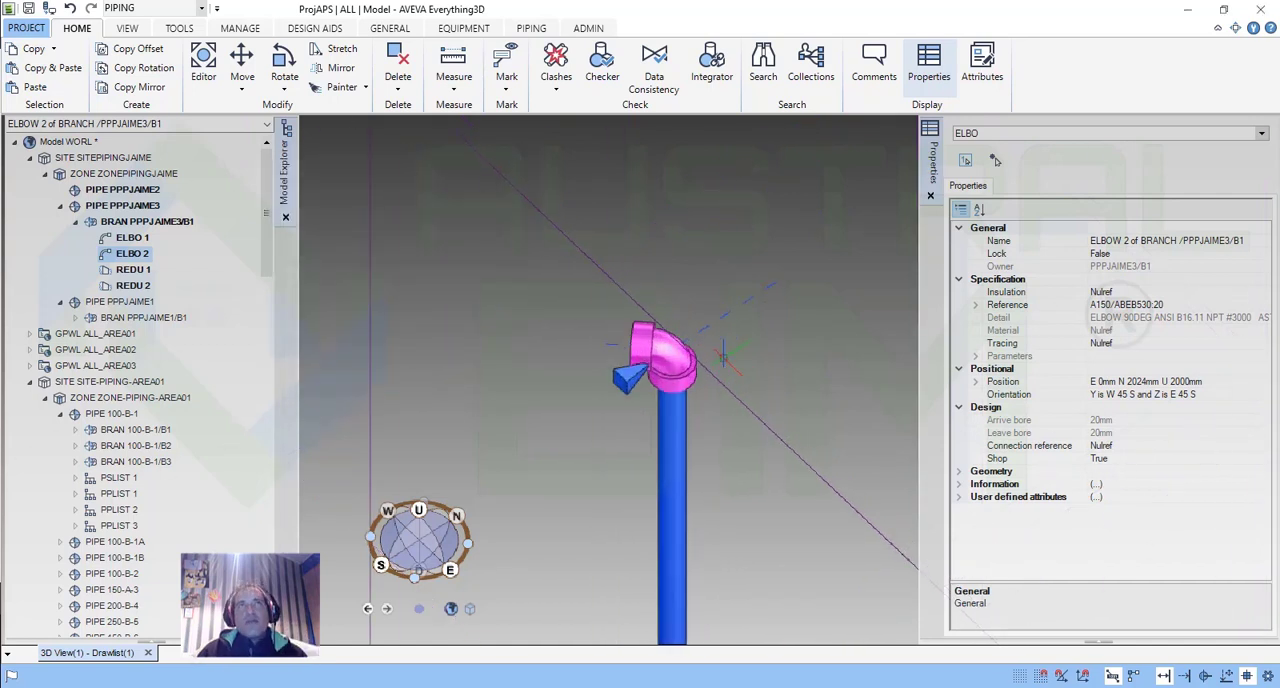
pyautogui.scroll(-5, 723, 357)
pyautogui.scroll(4, 723, 357)
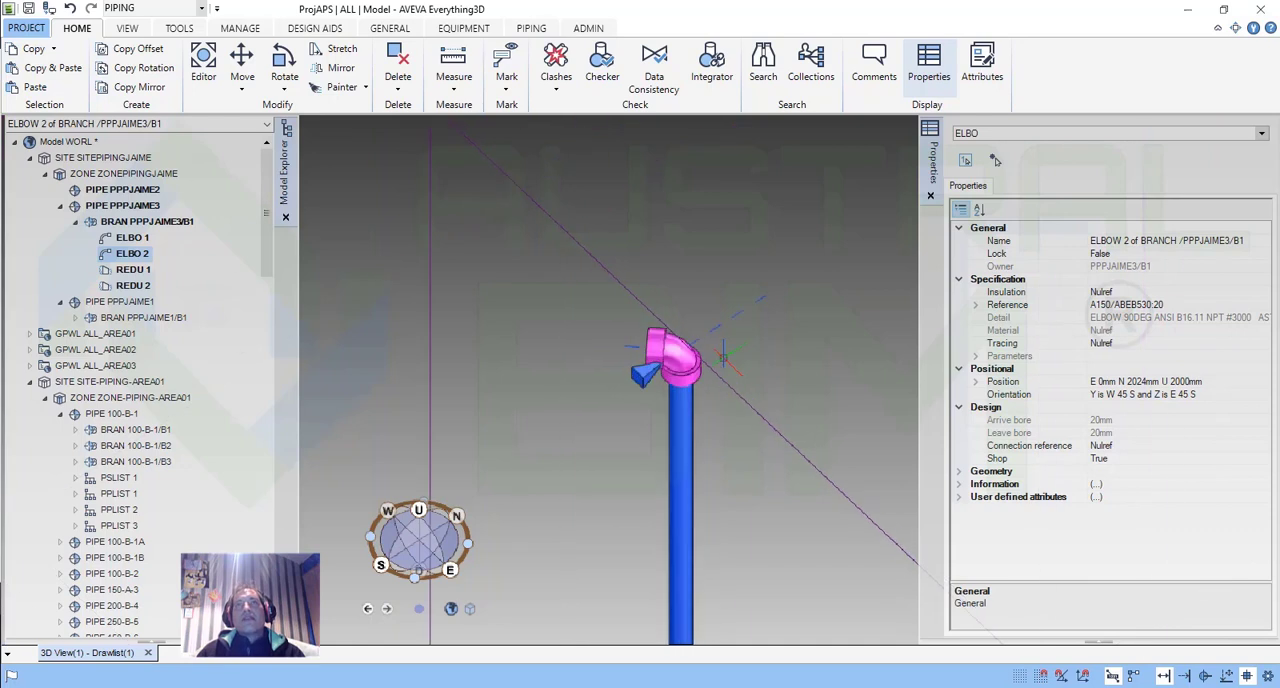
# Move the elbow from its lower connection point P1 by a relative displacement of East 0, North 0 and Up 1000 mm.
pyautogui.click(243, 90)
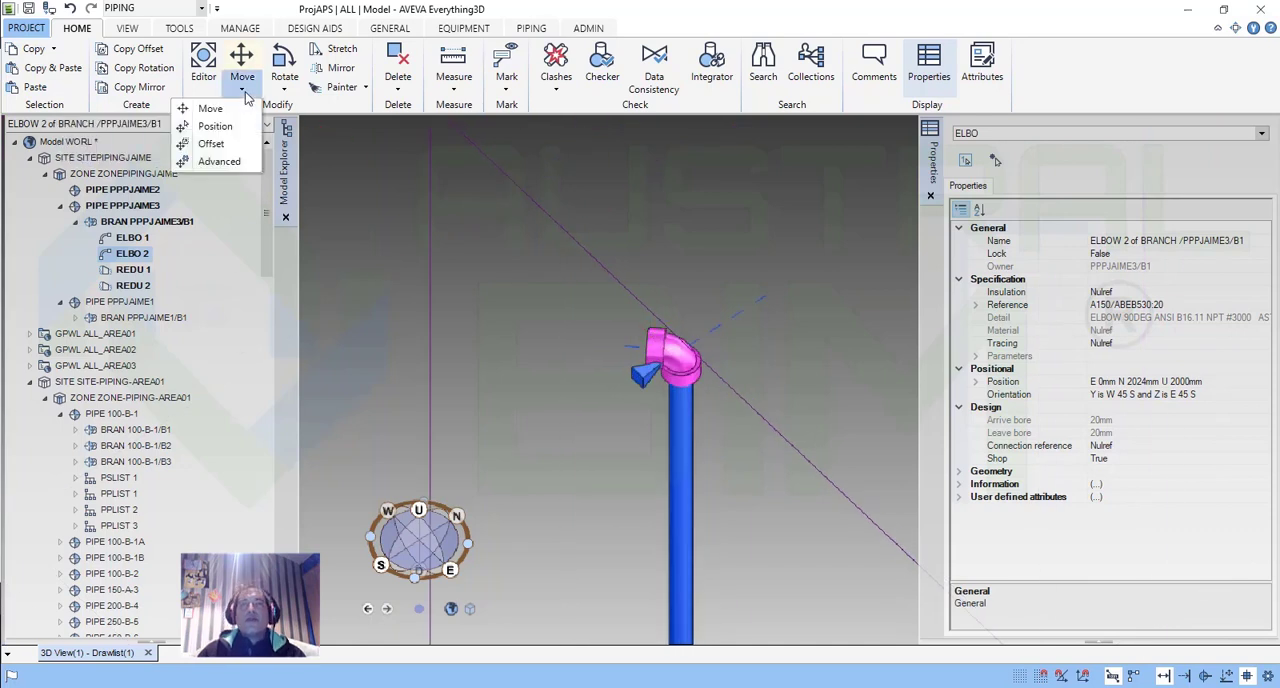
pyautogui.click(210, 108)
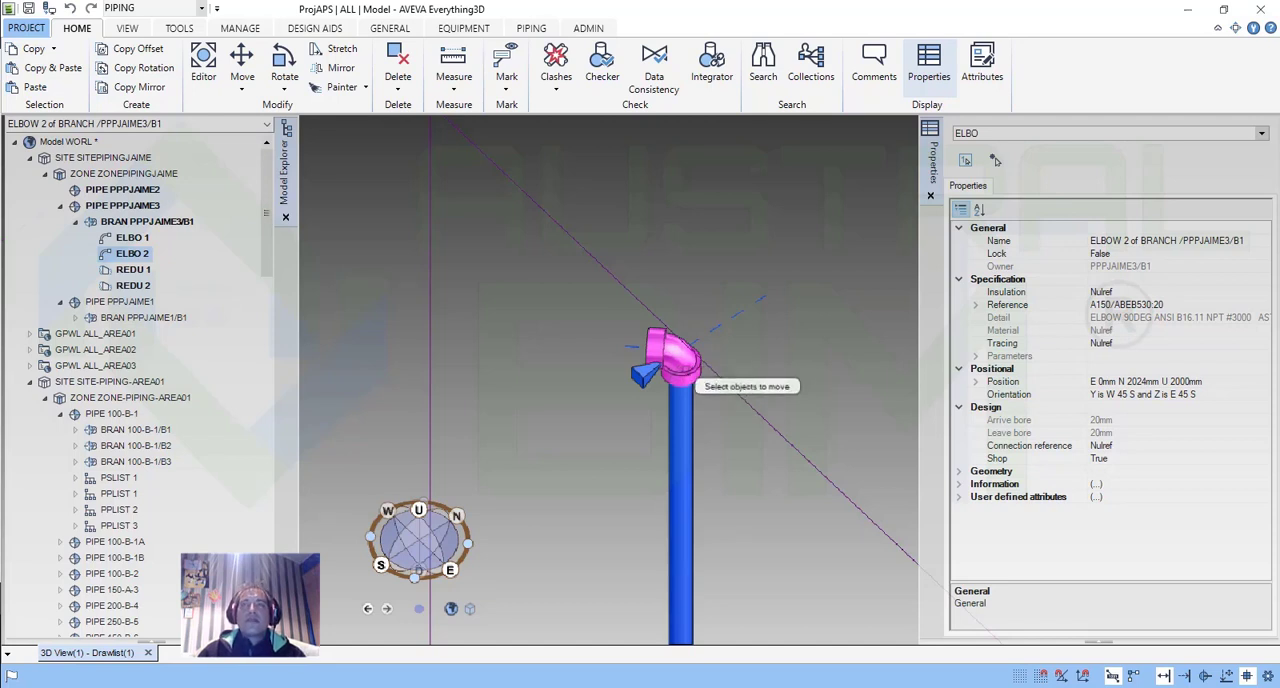
pyautogui.click(682, 350)
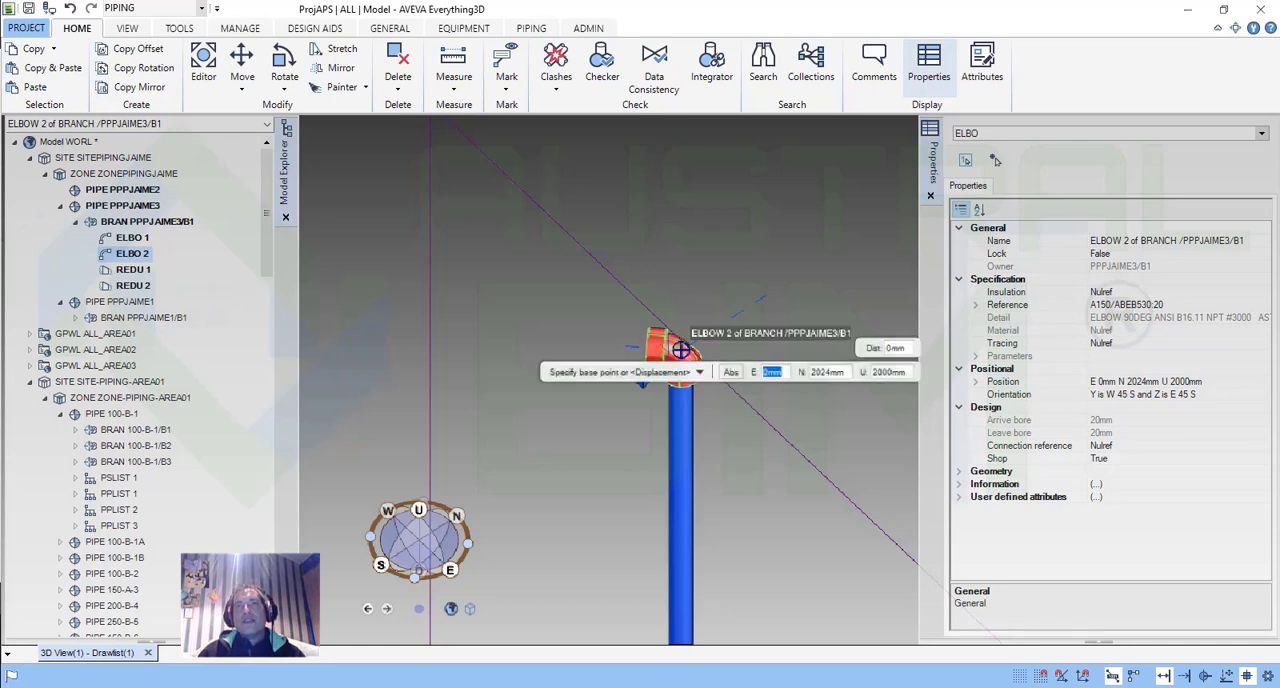
pyautogui.scroll(4, 686, 358)
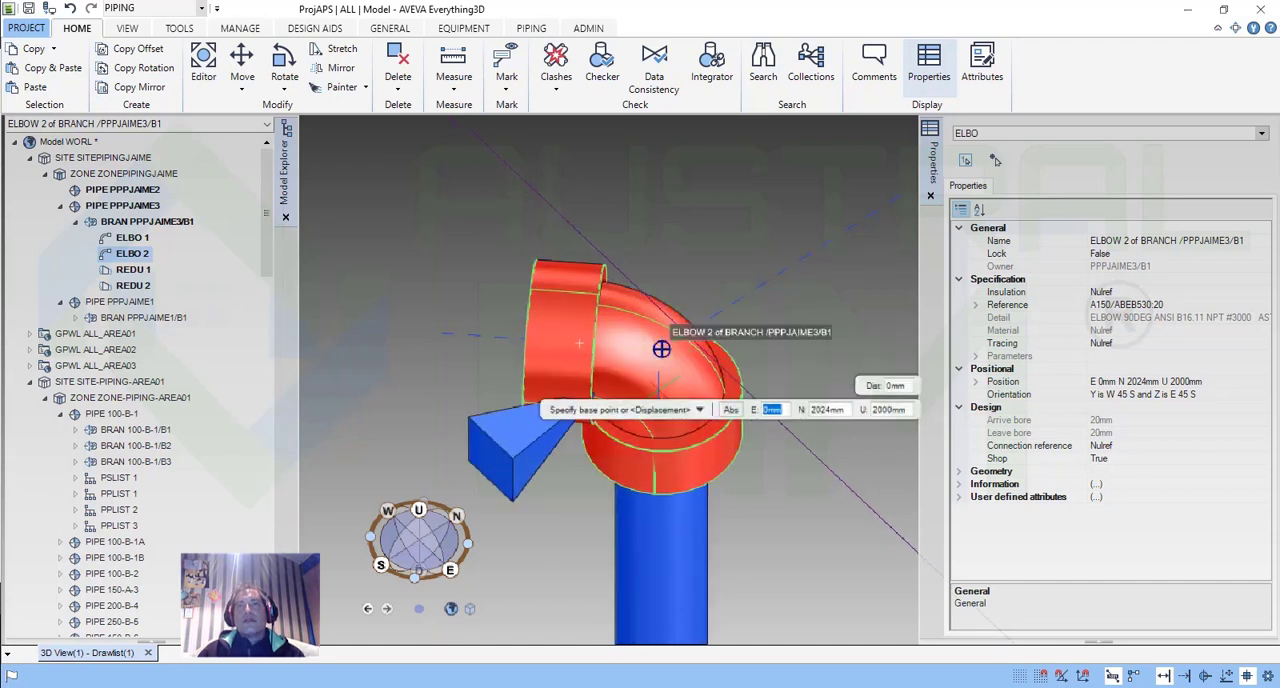
pyautogui.click(661, 401)
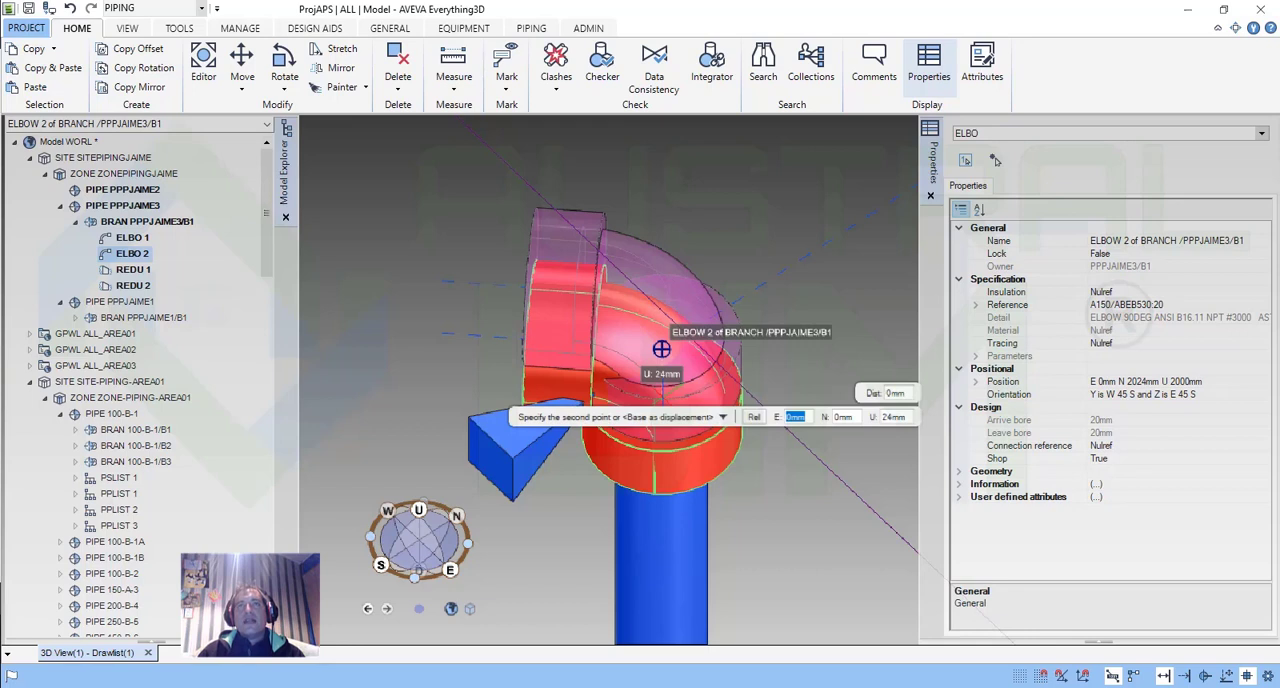
pyautogui.scroll(-5, 660, 357)
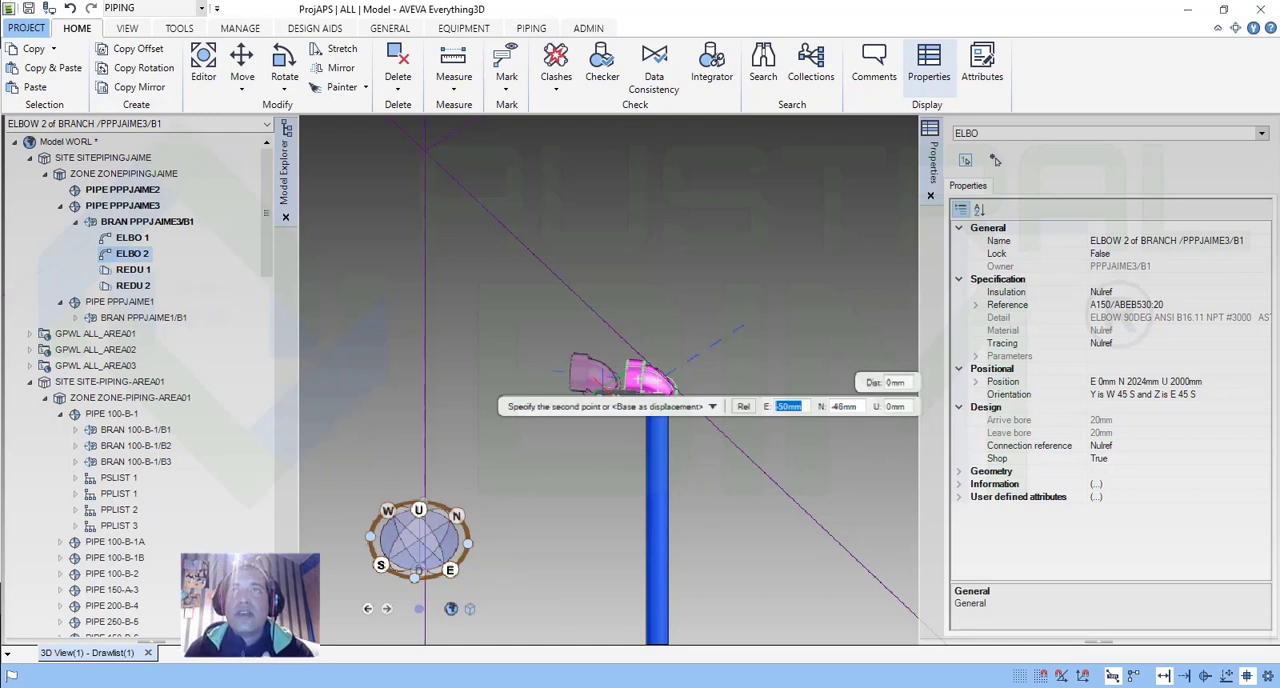
pyautogui.press('Tab')
pyautogui.press('Tab')
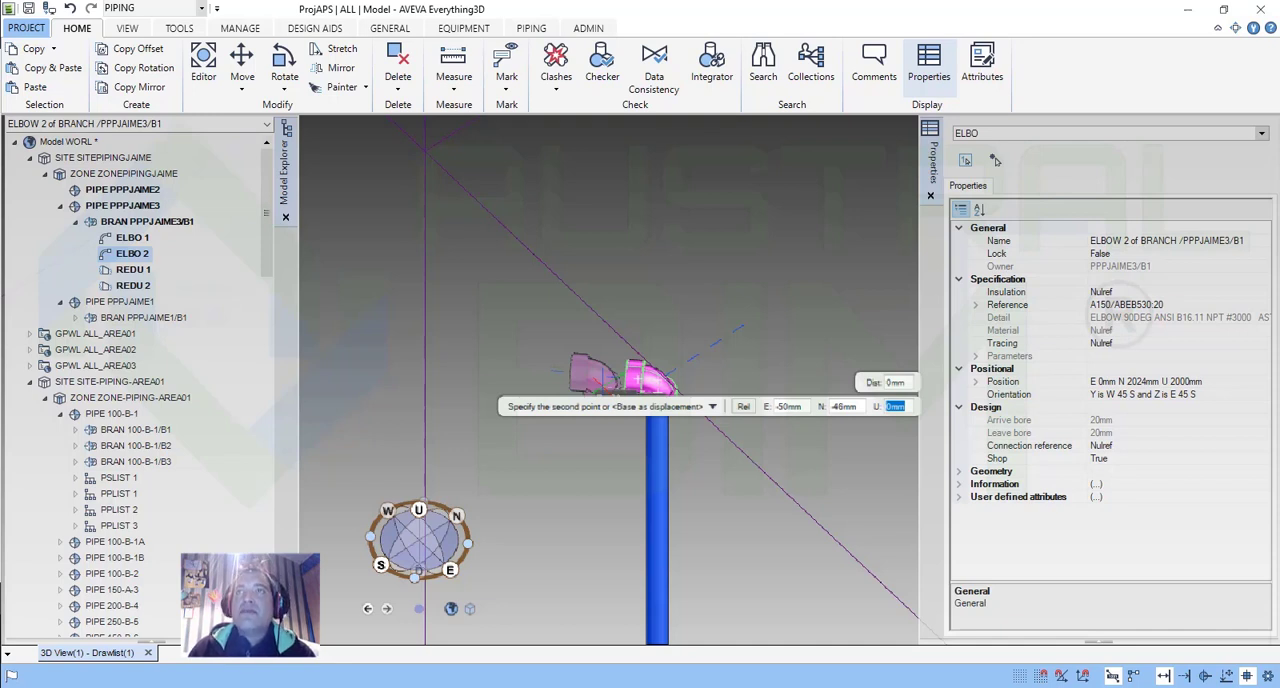
pyautogui.write('100')
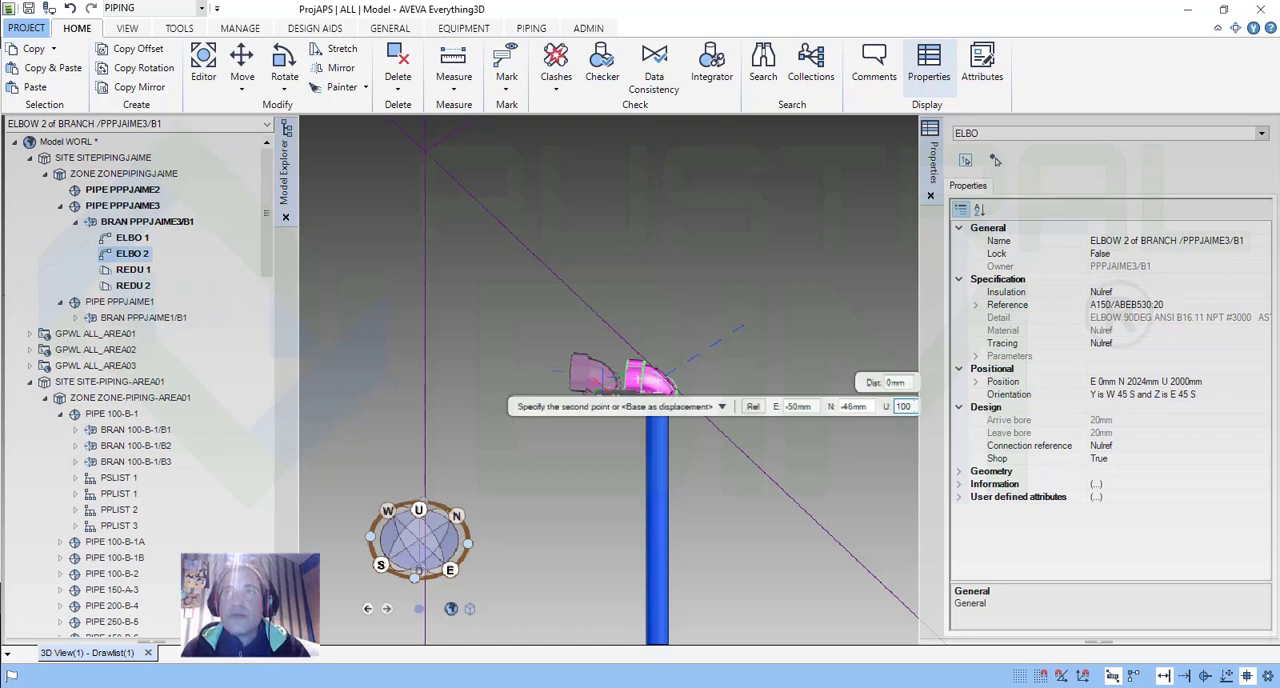
pyautogui.write('0')
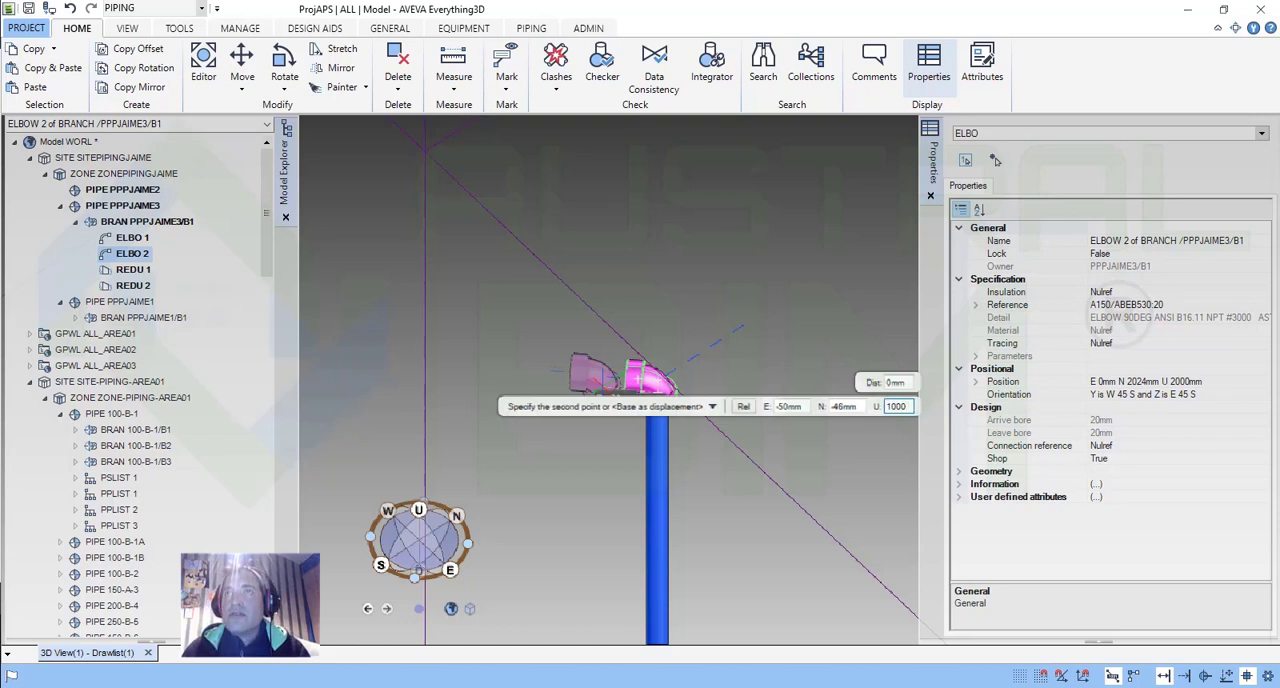
pyautogui.press('Tab')
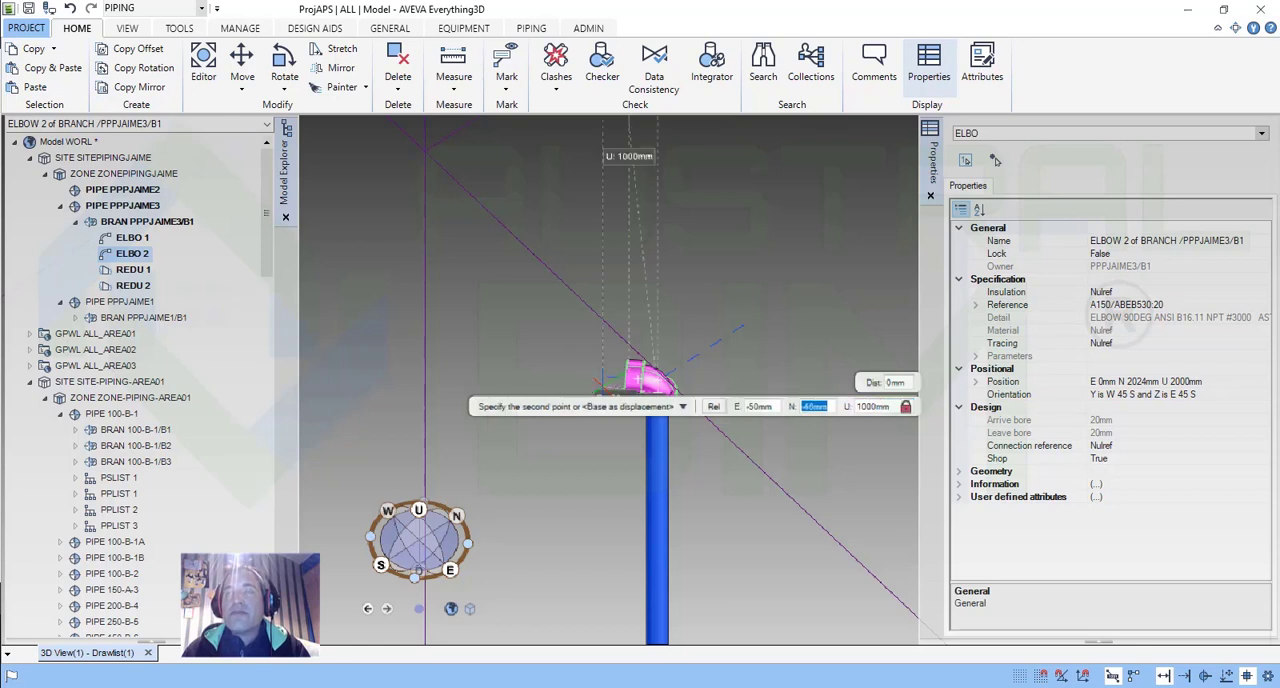
pyautogui.write('0')
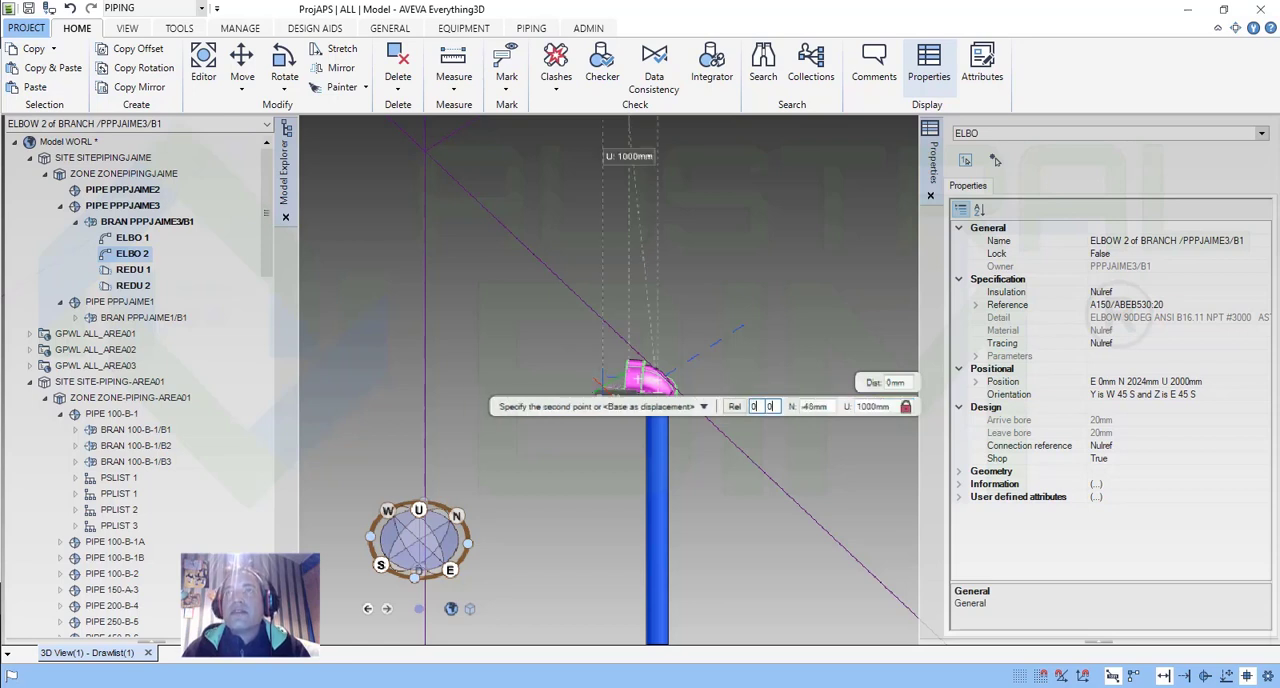
pyautogui.press('Tab')
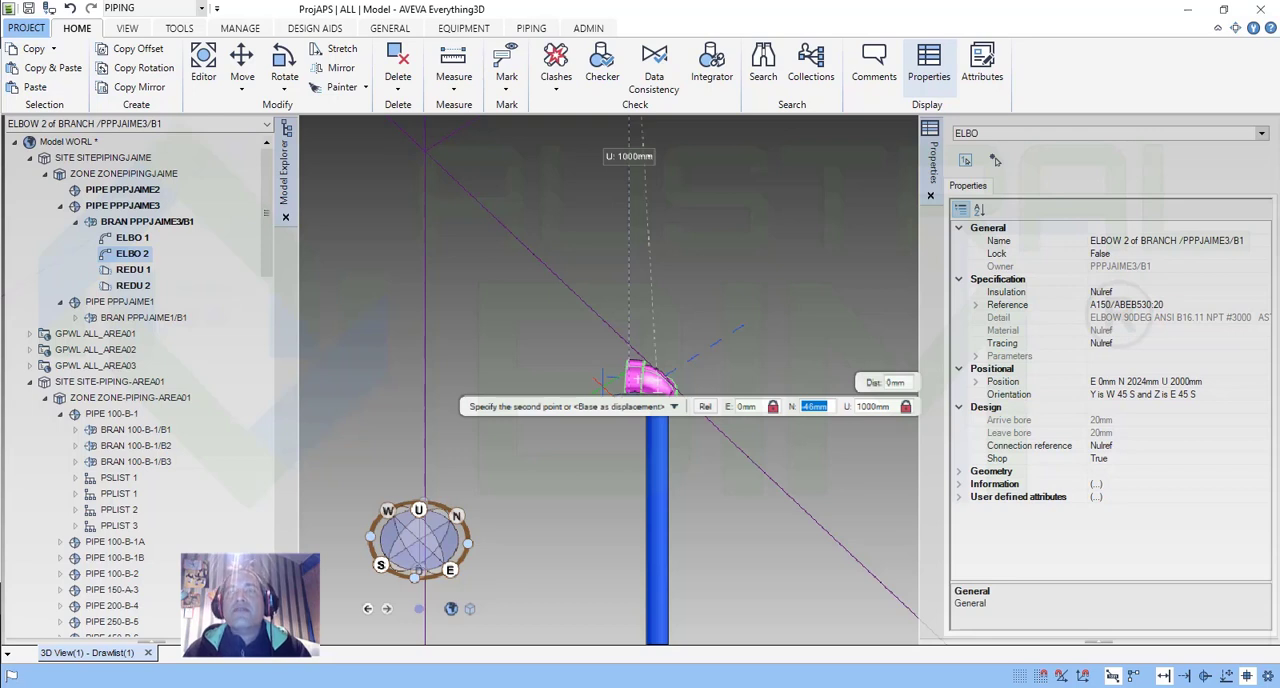
pyautogui.write('0')
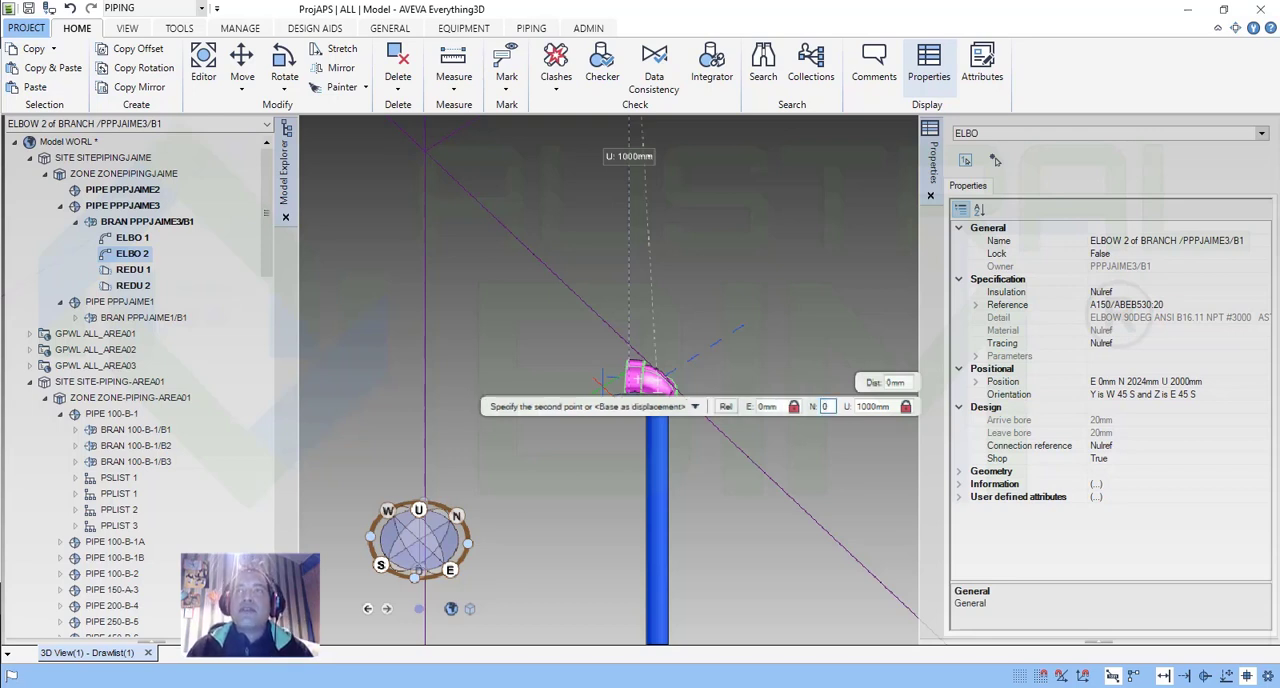
pyautogui.press('Tab')
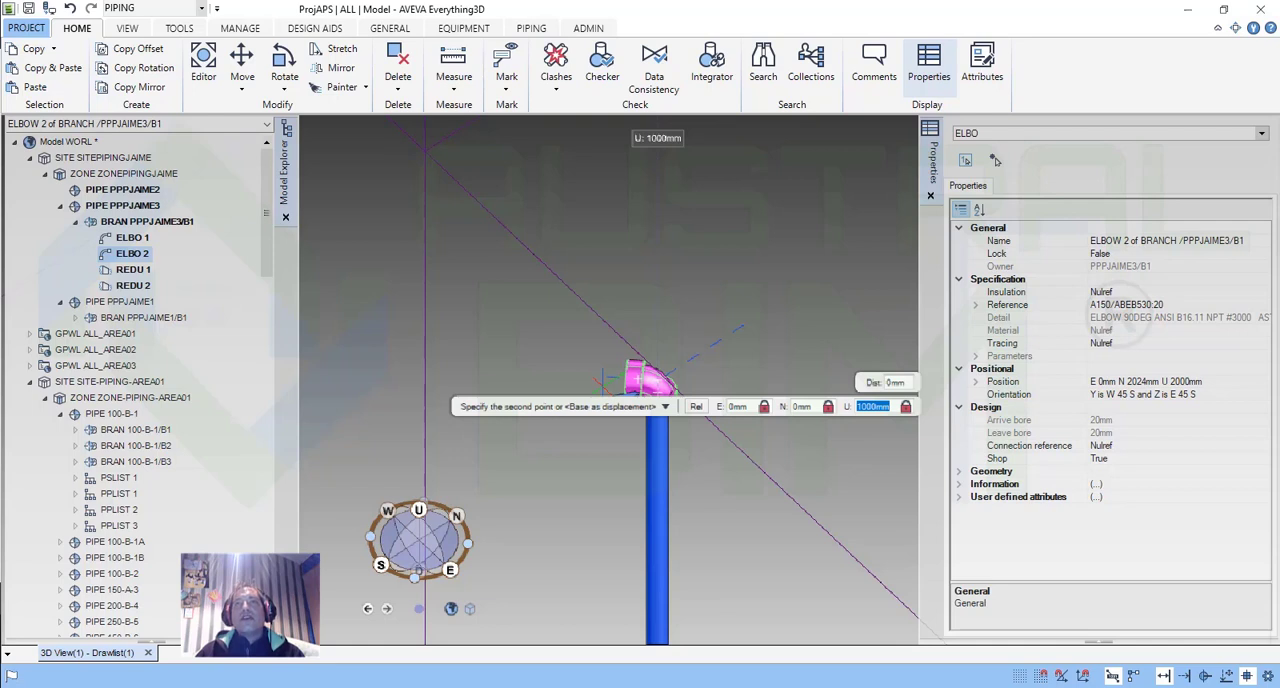
pyautogui.press('Return')
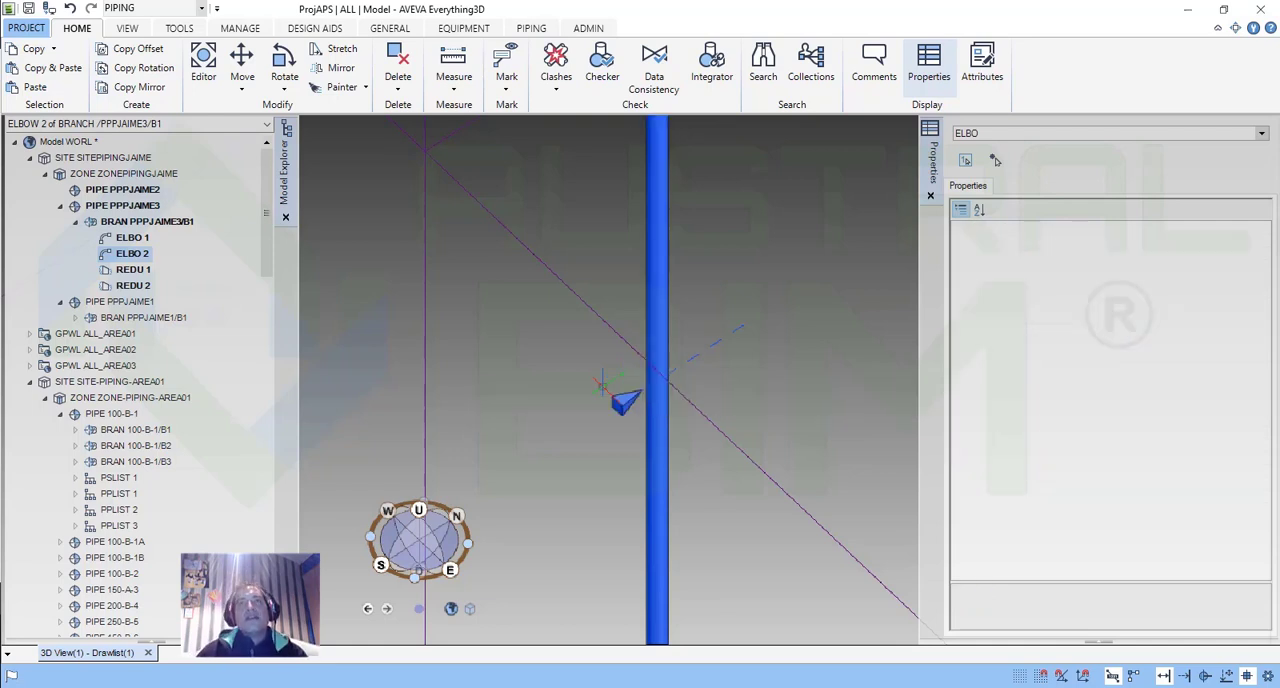
# Inspect the moved elbow and the full vertical pipe run against the surrounding grid.
pyautogui.scroll(-5, 604, 388)
pyautogui.scroll(5, 640, 340)
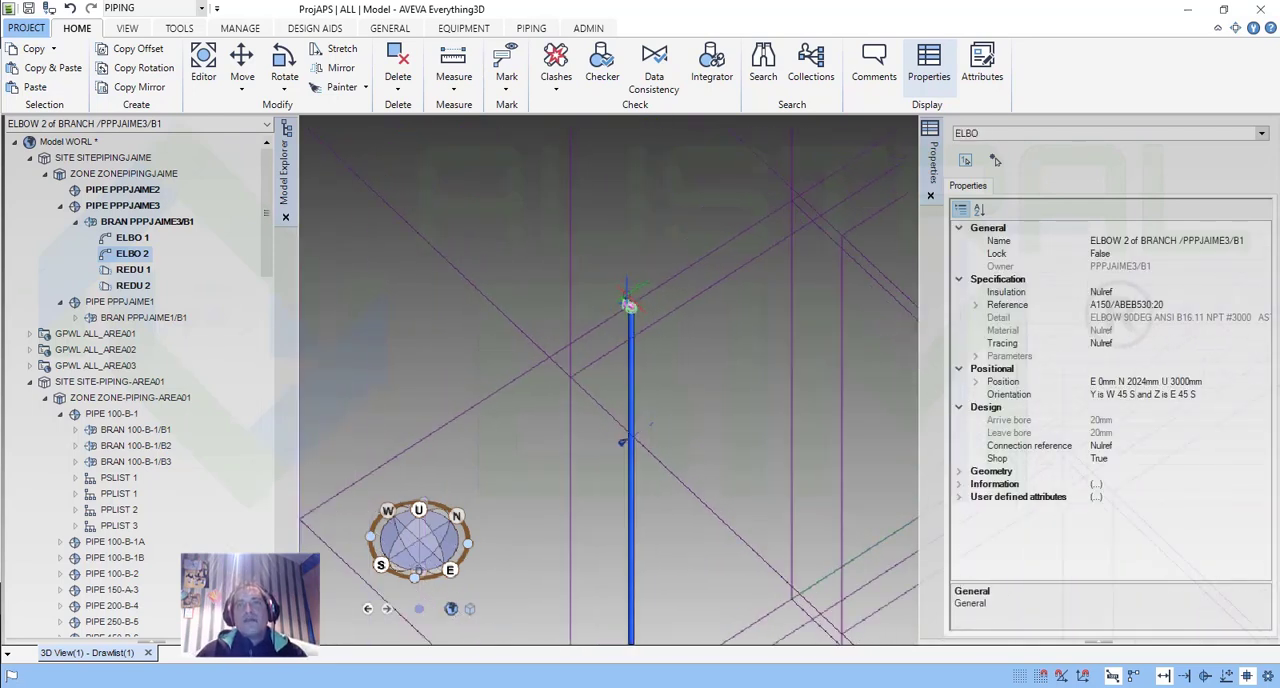
pyautogui.scroll(-8, 658, 400)
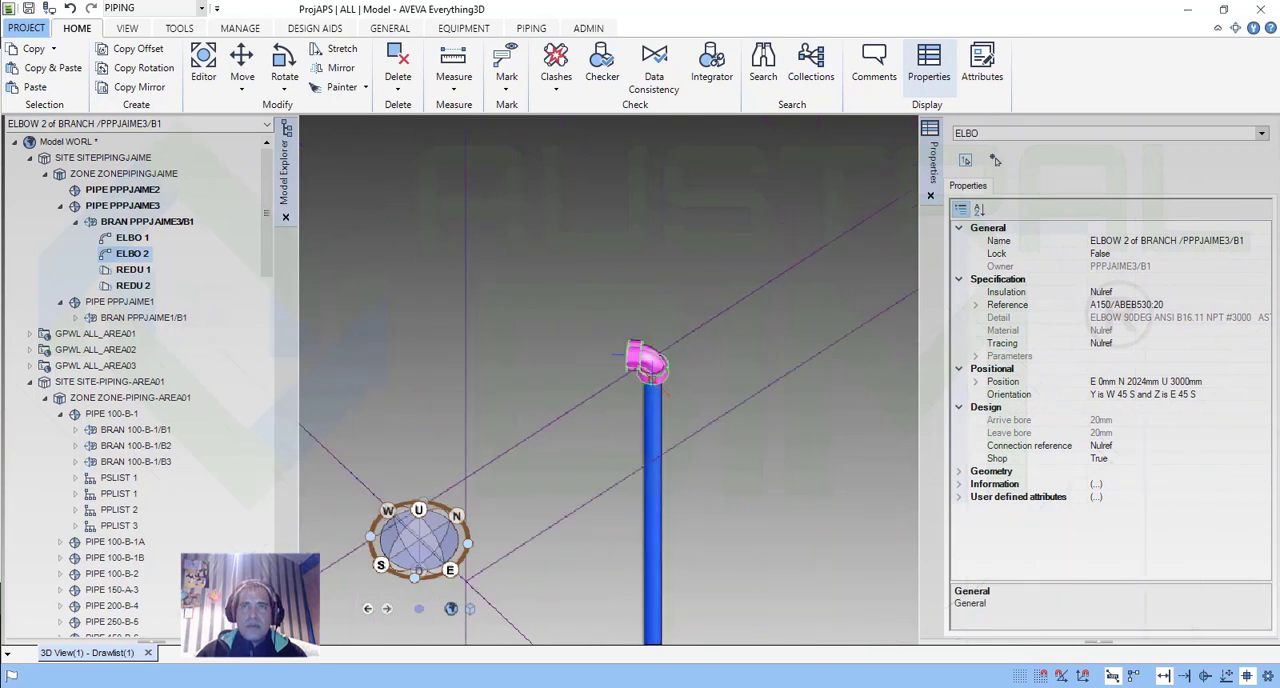
pyautogui.moveTo(679, 481); pyautogui.dragTo(756, 337, button='middle')
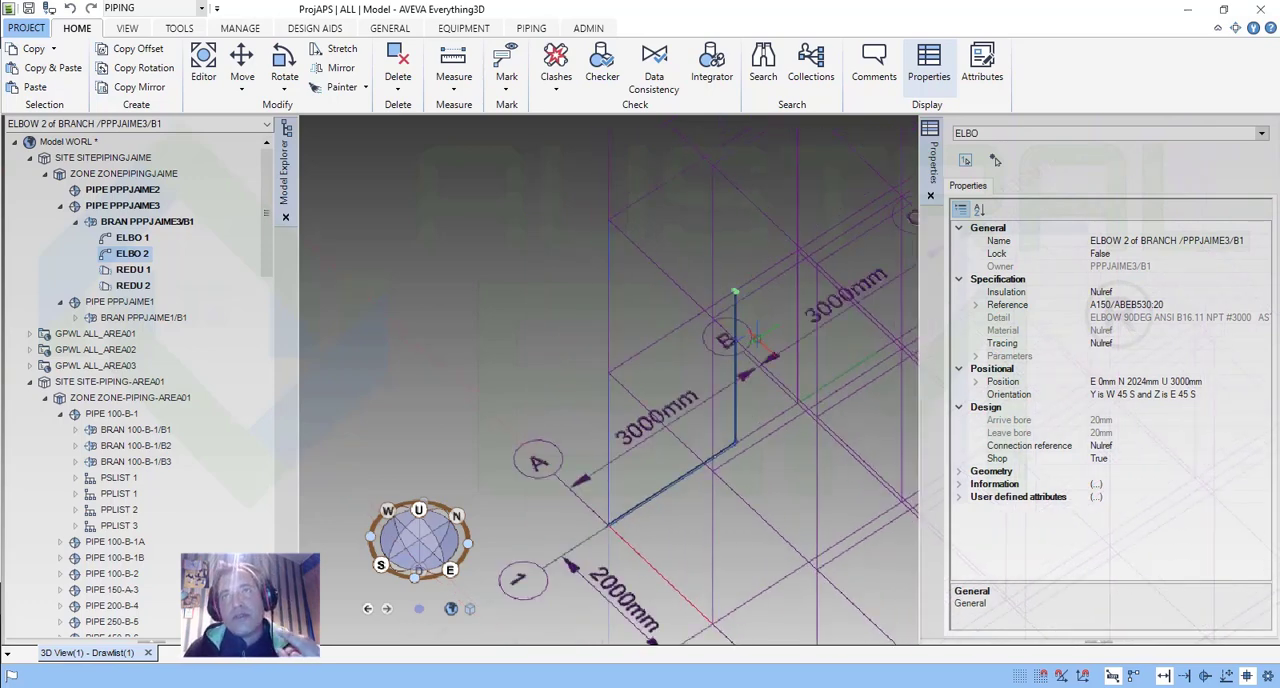
pyautogui.scroll(3, 741, 420)
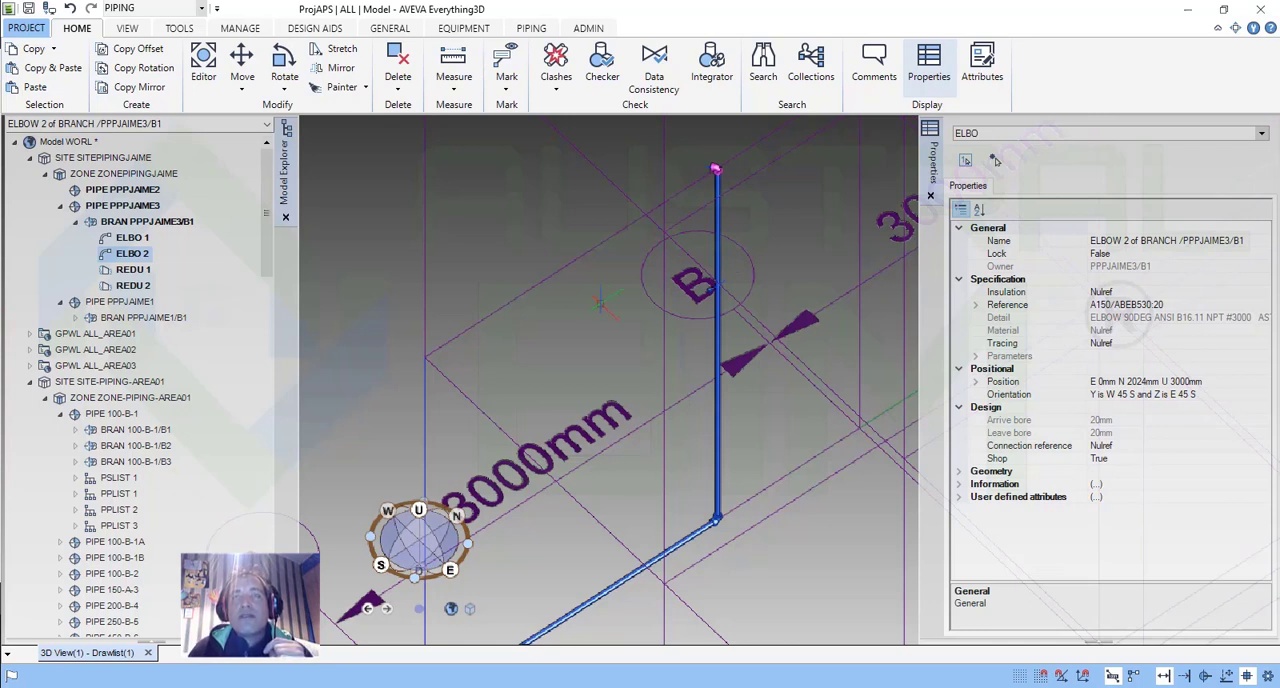
# Inspect the vertical pipe run and pick the tube above its lower elbow to see what it belongs to.
pyautogui.scroll(-2, 595, 366)
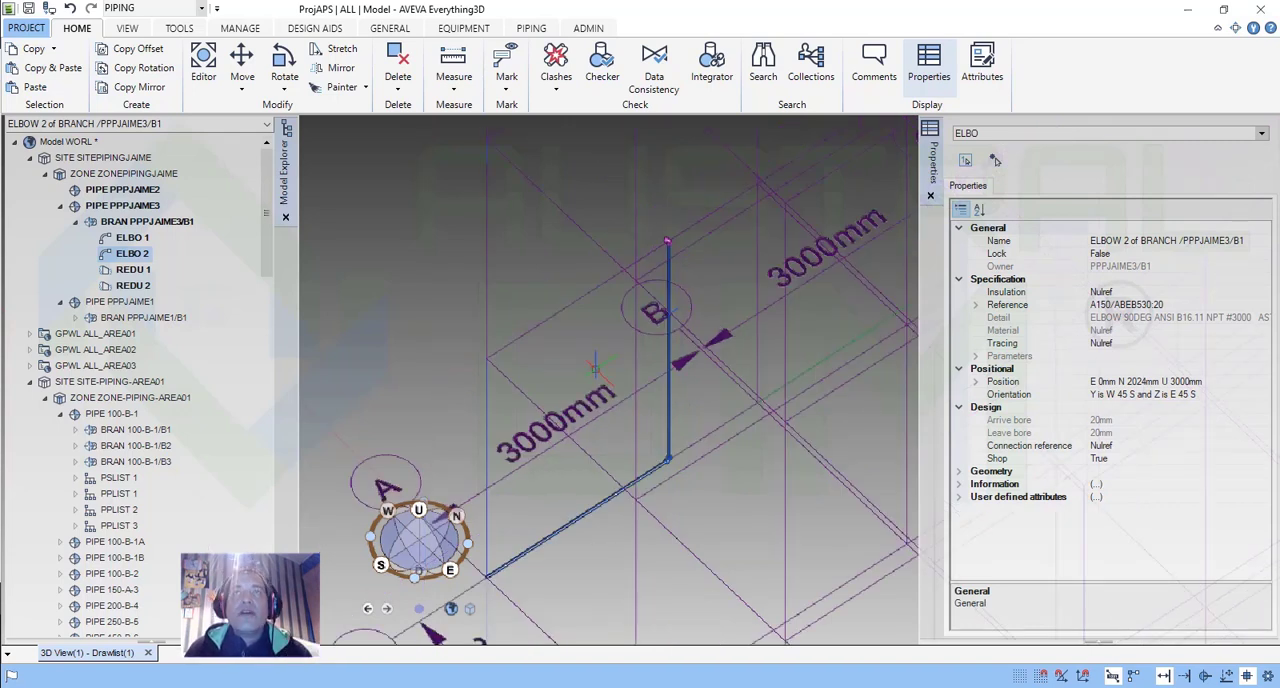
pyautogui.scroll(-2, 595, 366)
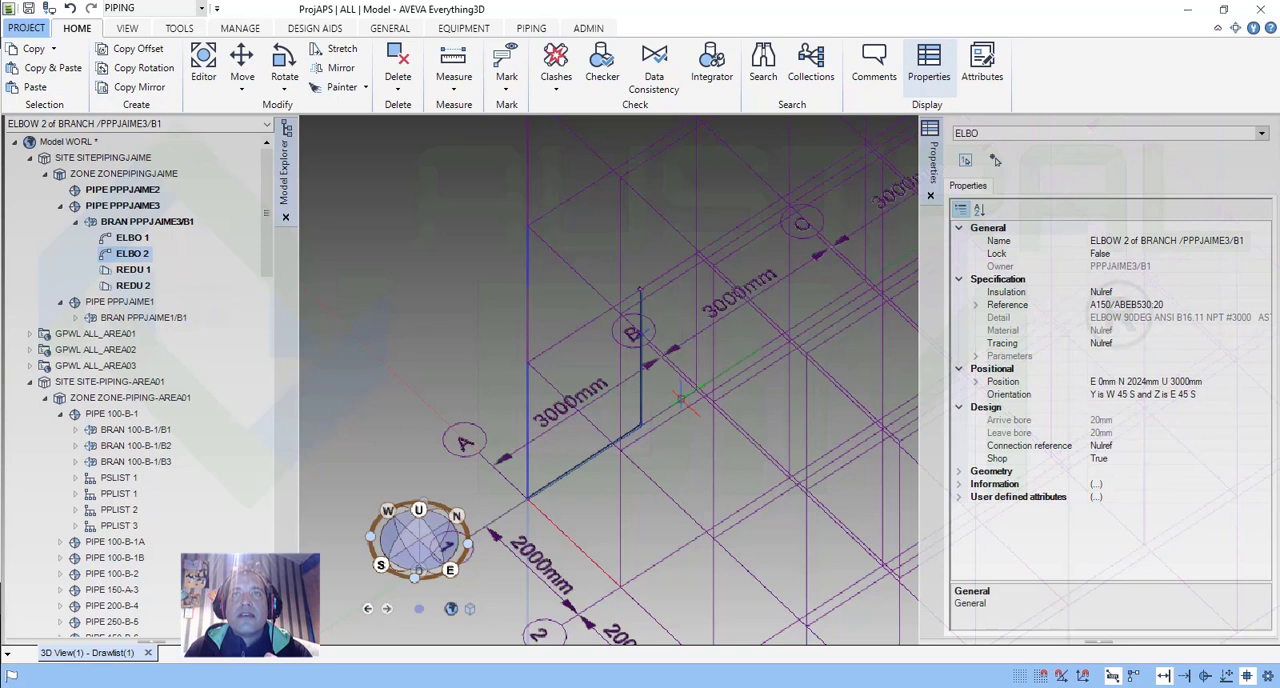
pyautogui.scroll(3, 681, 399)
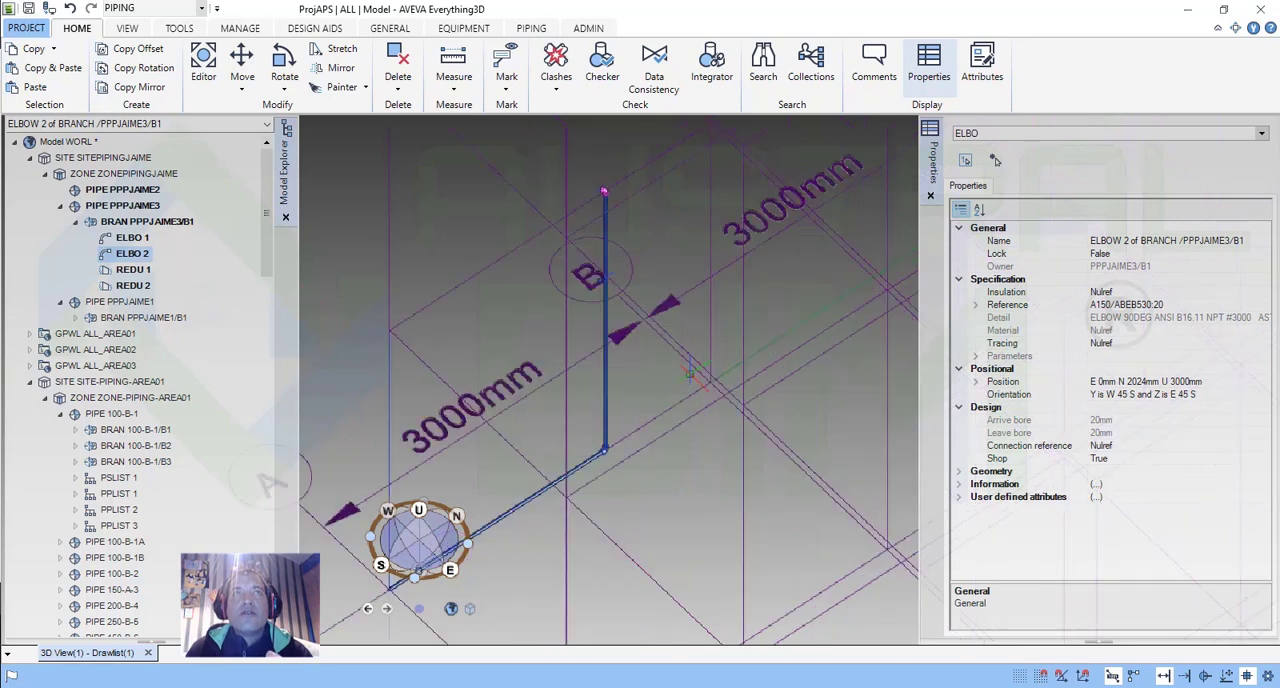
pyautogui.scroll(2, 661, 402)
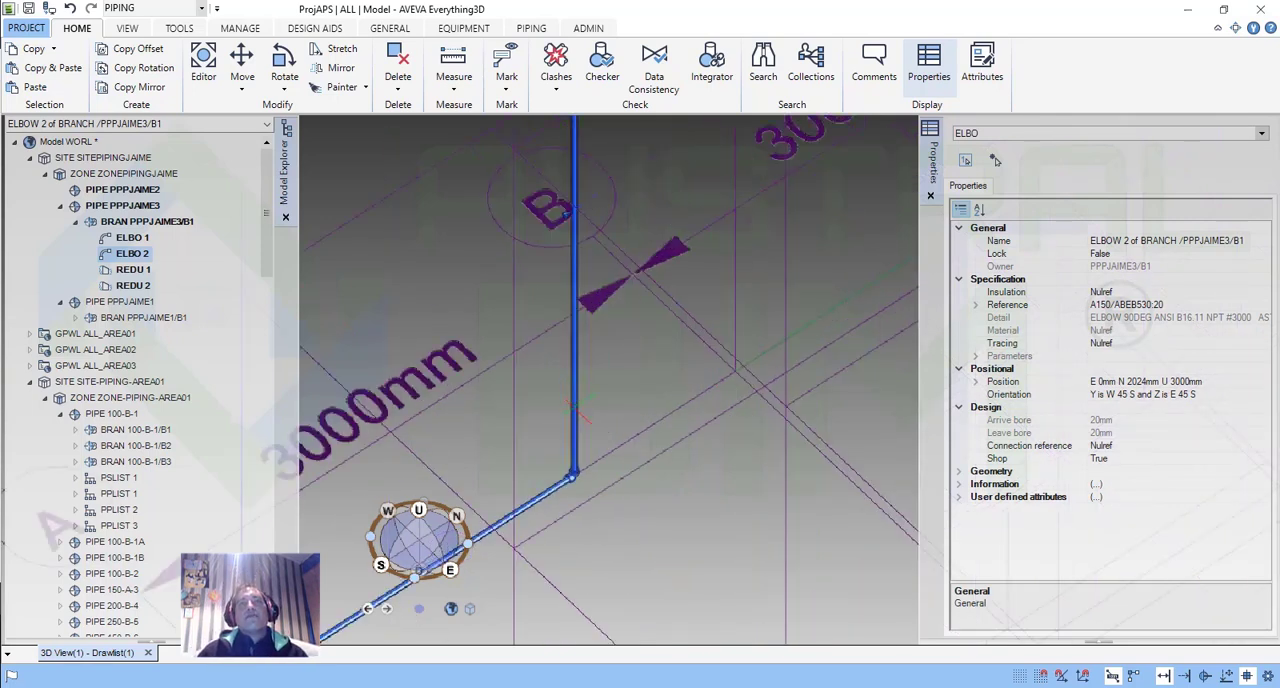
pyautogui.click(577, 405)
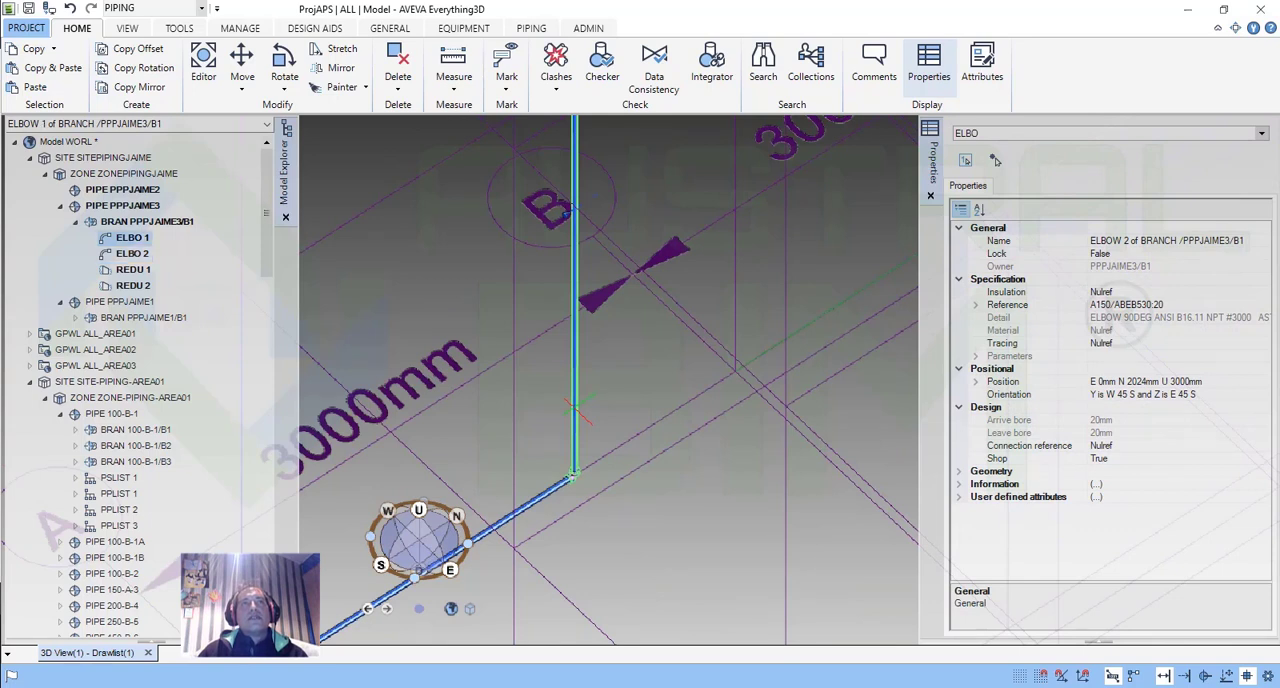
pyautogui.keyDown('ctrl'); pyautogui.click(577, 405); pyautogui.keyUp('ctrl')
pyautogui.scroll(-2, 577, 405)
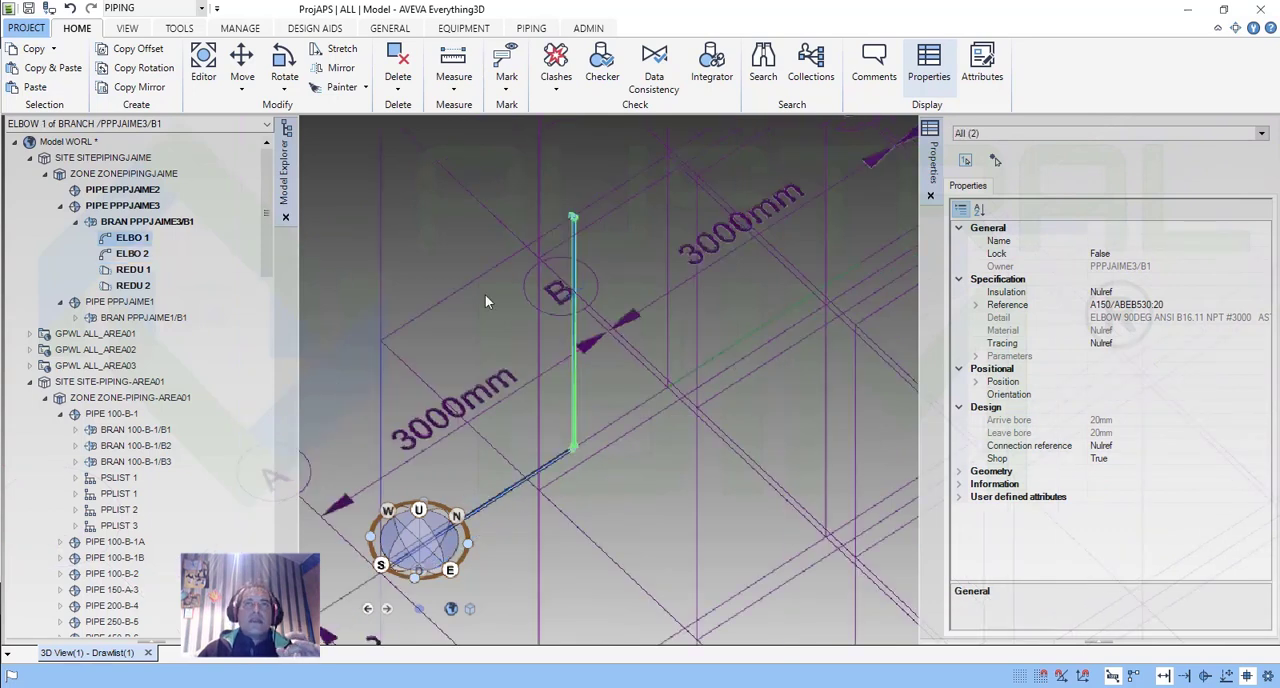
# Select branch B1 containing the two elbows and open its pipe for modification.
pyautogui.click(150, 221)
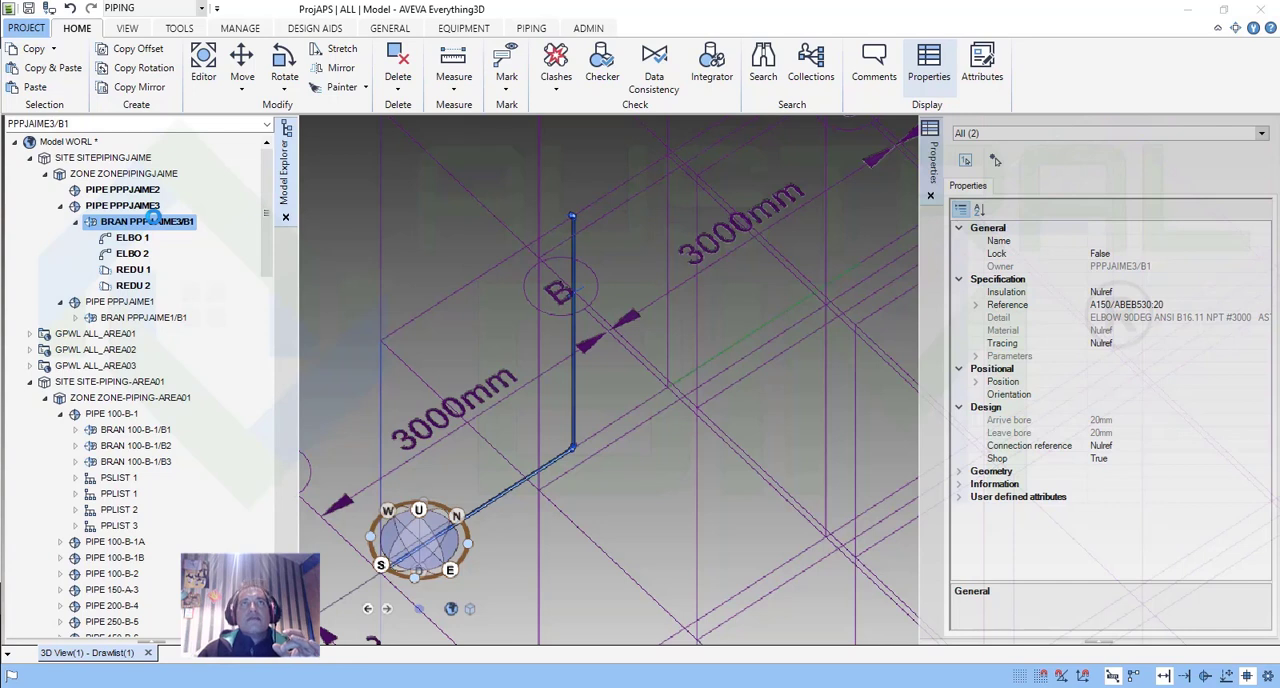
pyautogui.click(168, 222)
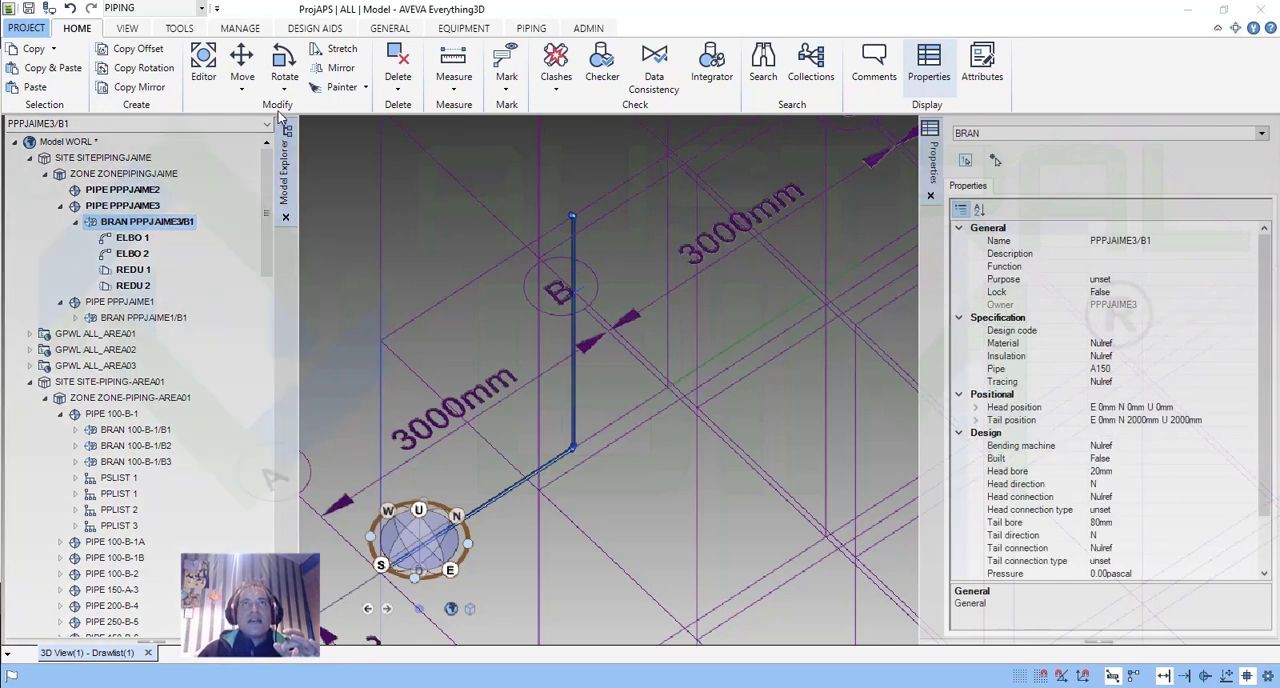
pyautogui.click(529, 29)
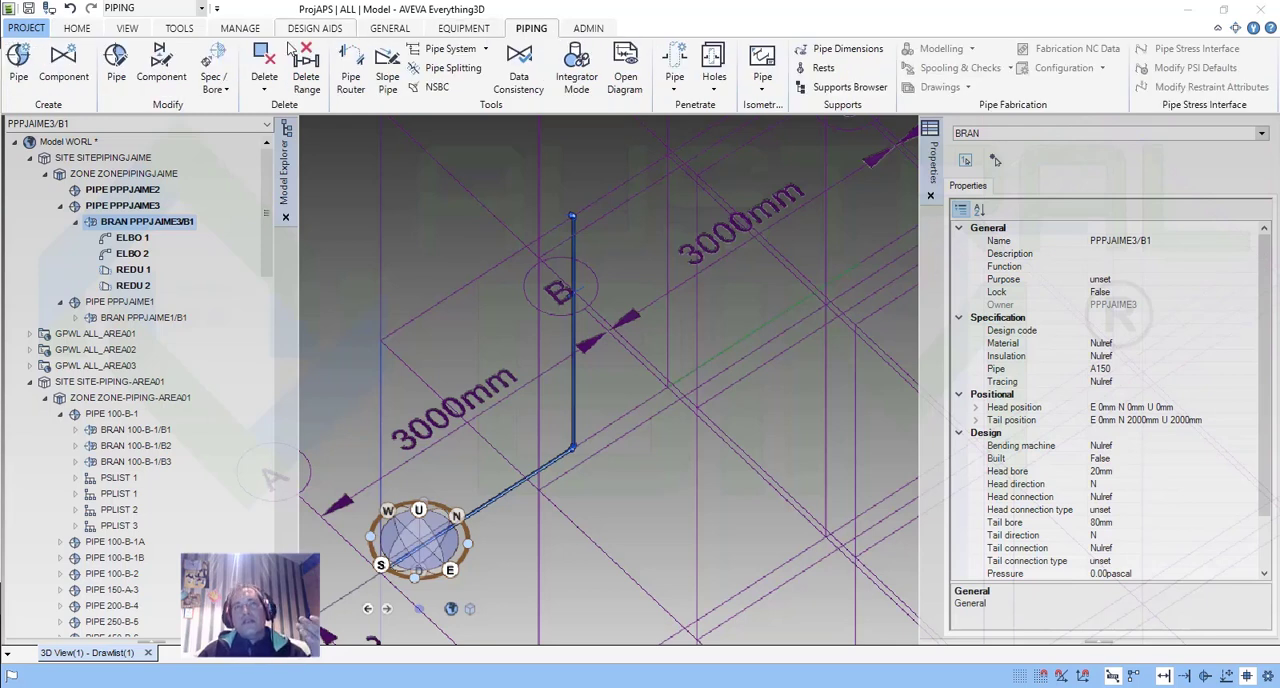
pyautogui.click(116, 77)
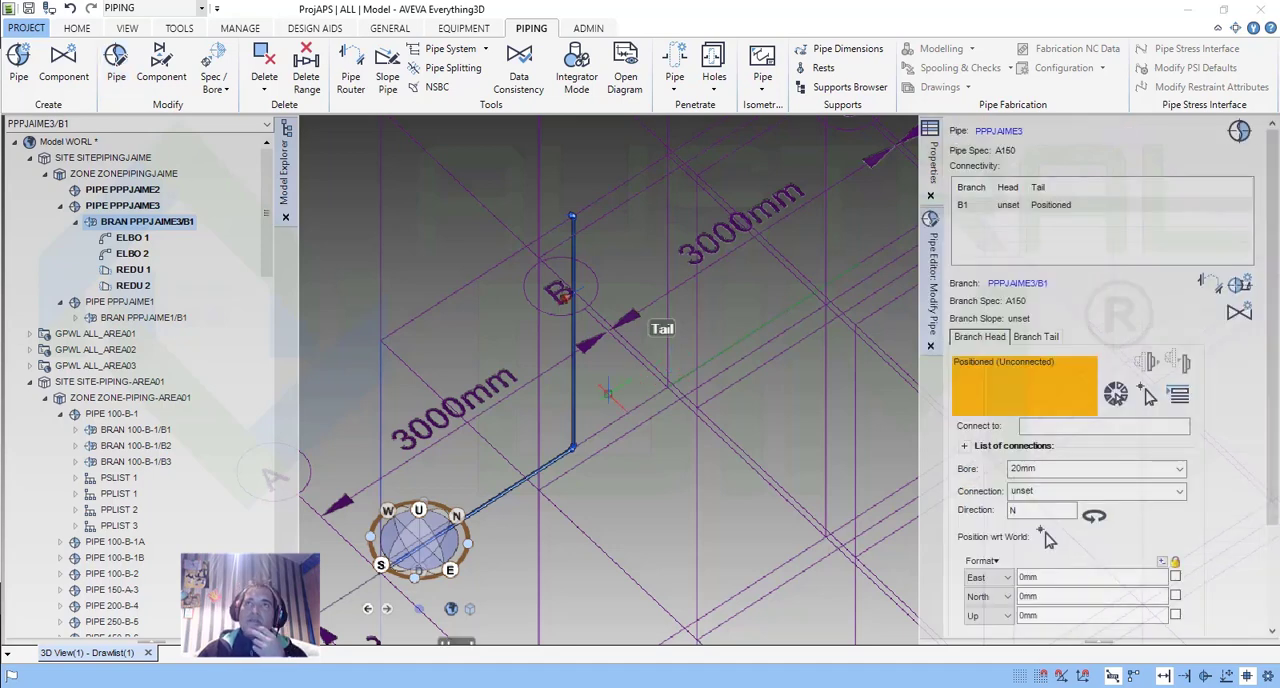
# Check the branch's head and tail in the model, and start creating components in the selected branch.
pyautogui.scroll(-5, 597, 405)
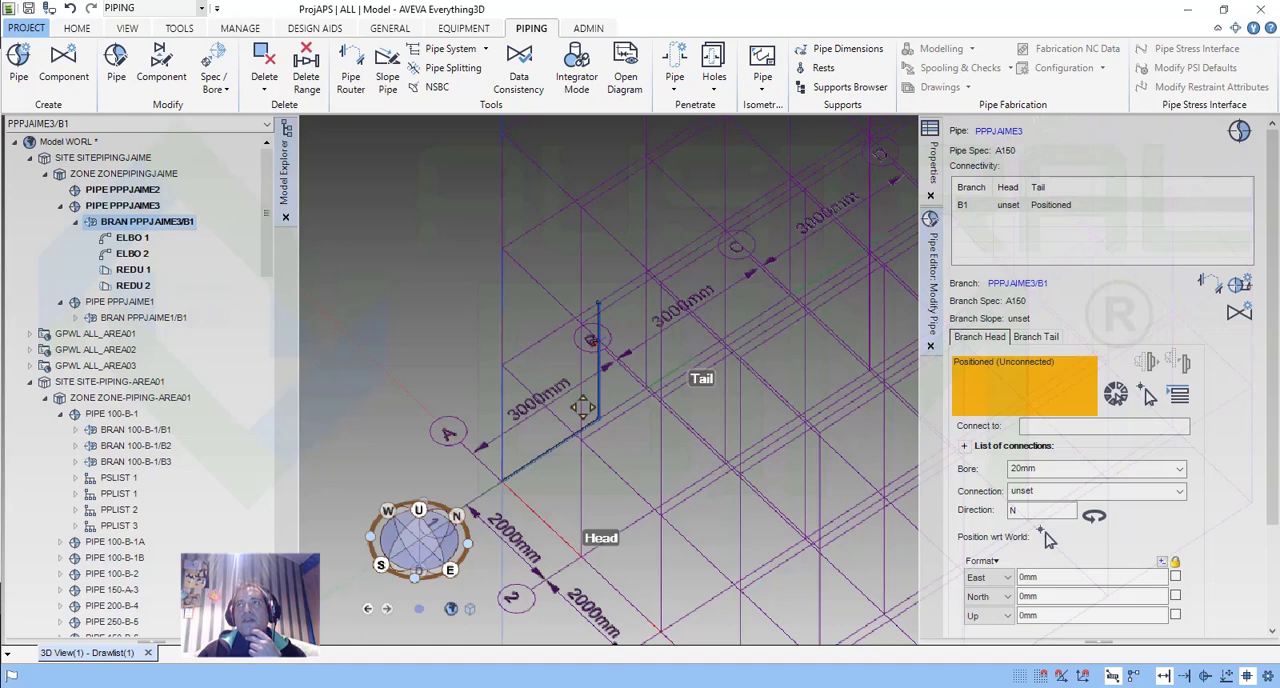
pyautogui.moveTo(583, 407); pyautogui.dragTo(603, 403, button='middle')
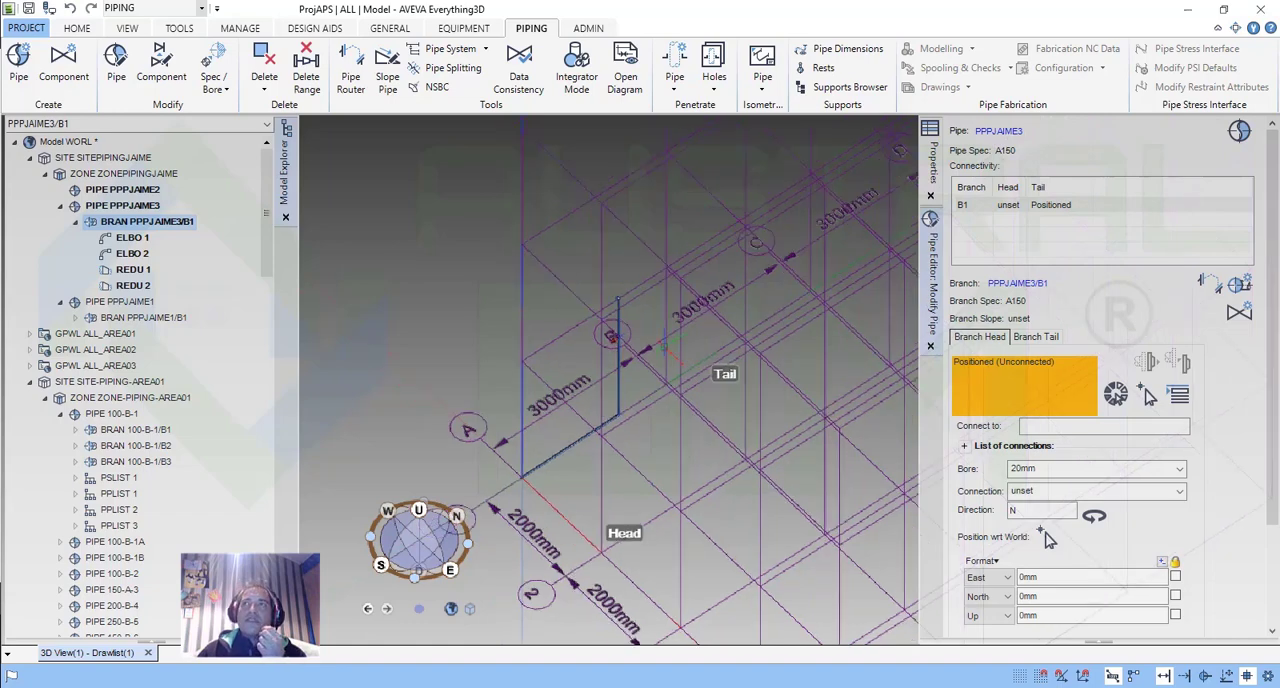
pyautogui.scroll(2, 664, 396)
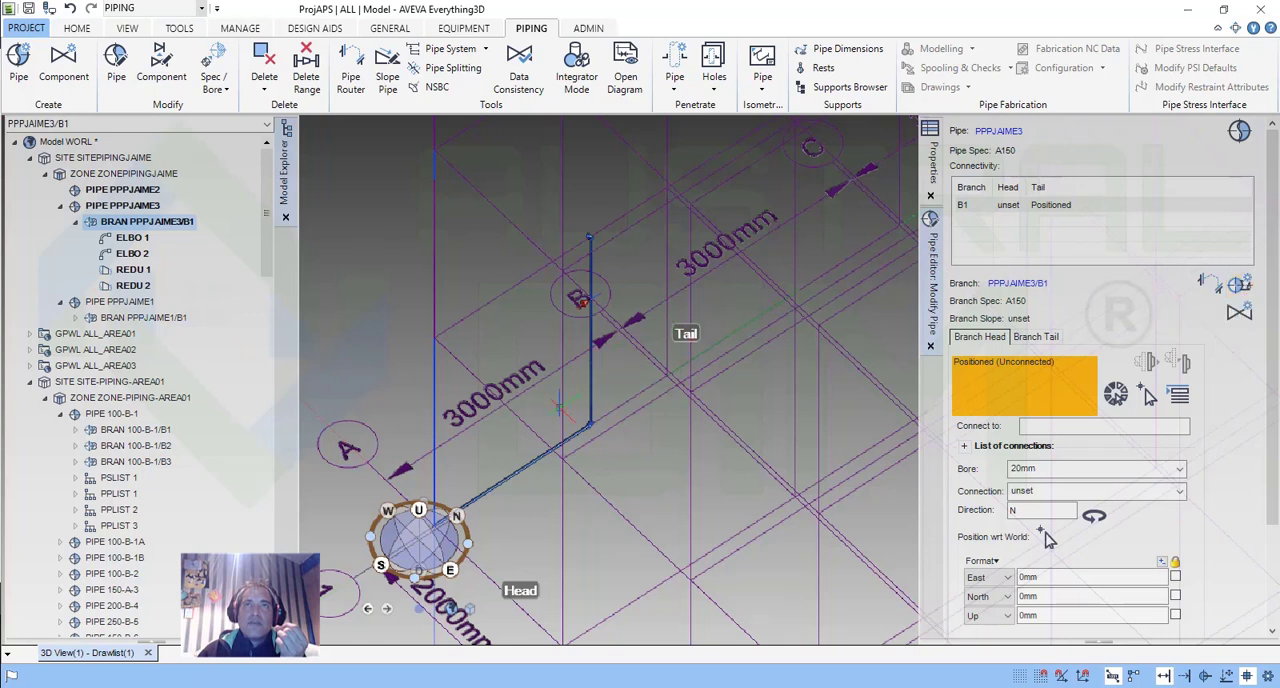
pyautogui.scroll(1, 560, 408)
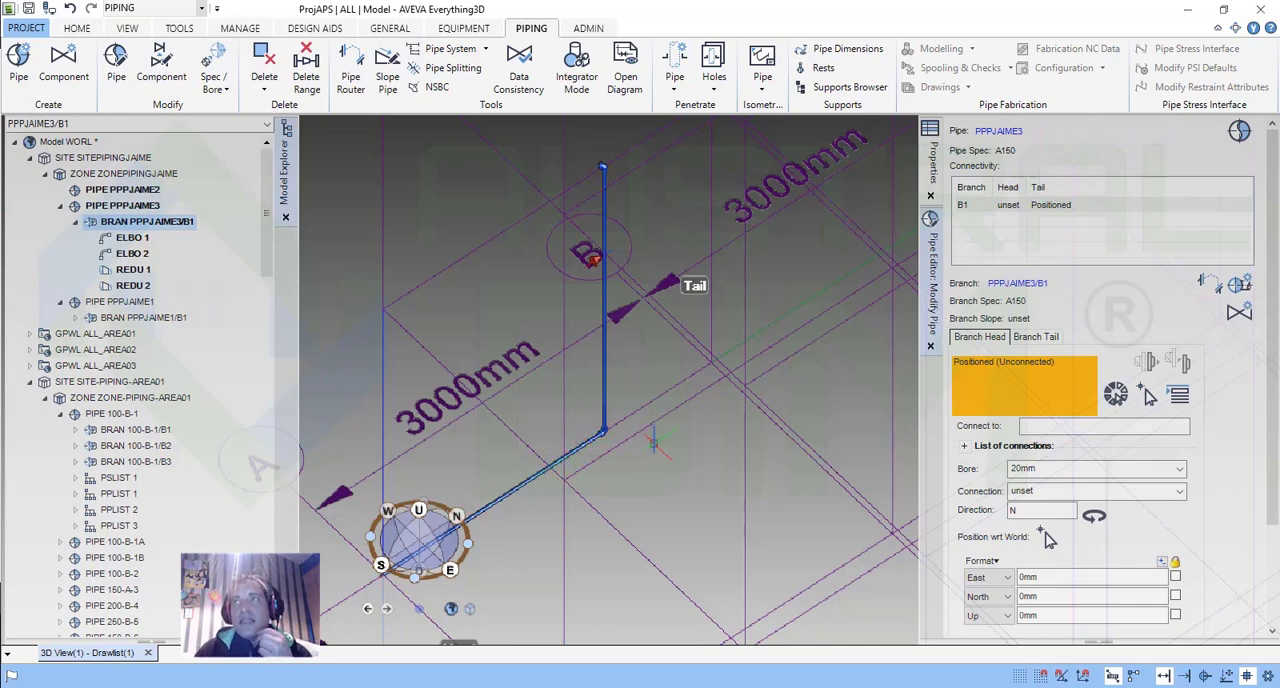
pyautogui.scroll(-3, 613, 443)
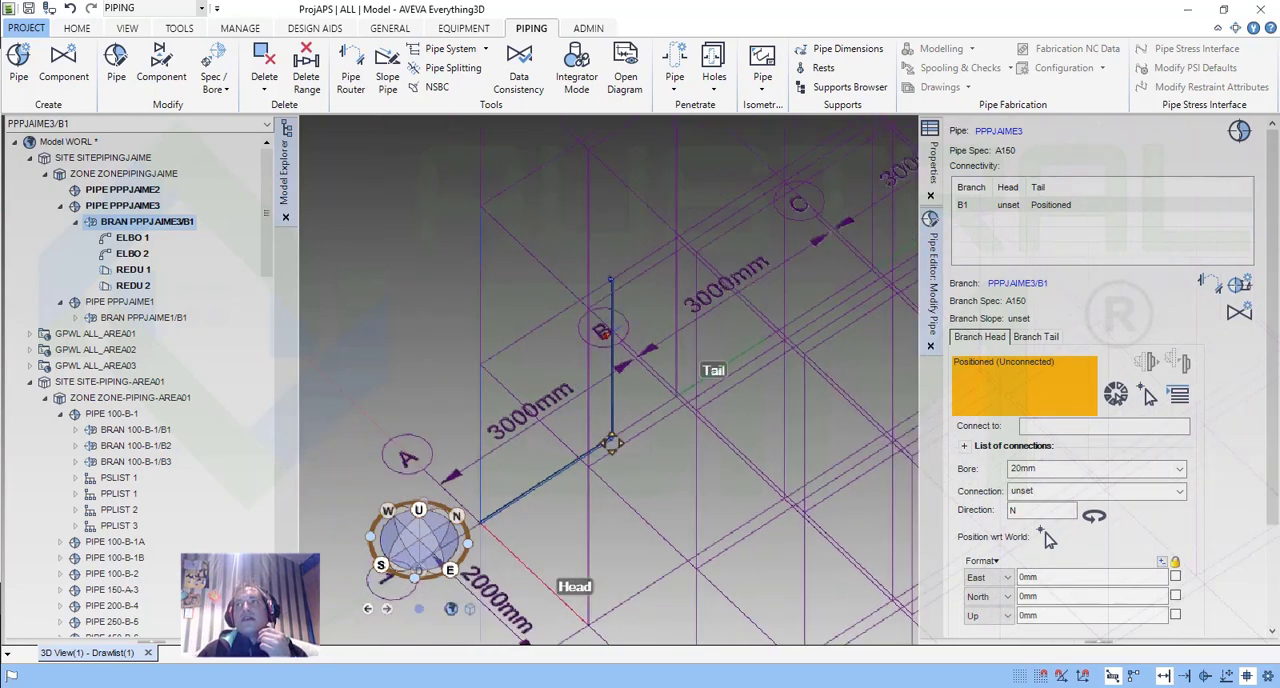
pyautogui.moveTo(612, 443); pyautogui.dragTo(620, 437, button='middle')
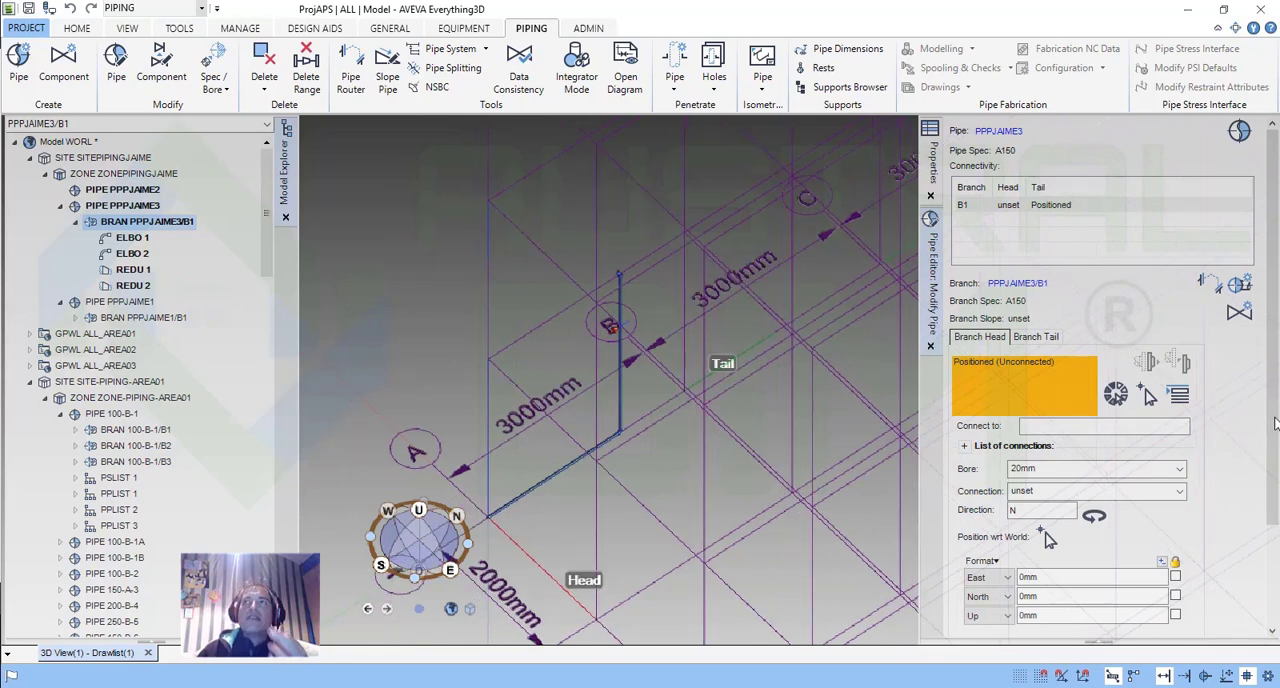
pyautogui.scroll(-1, 1275, 420)
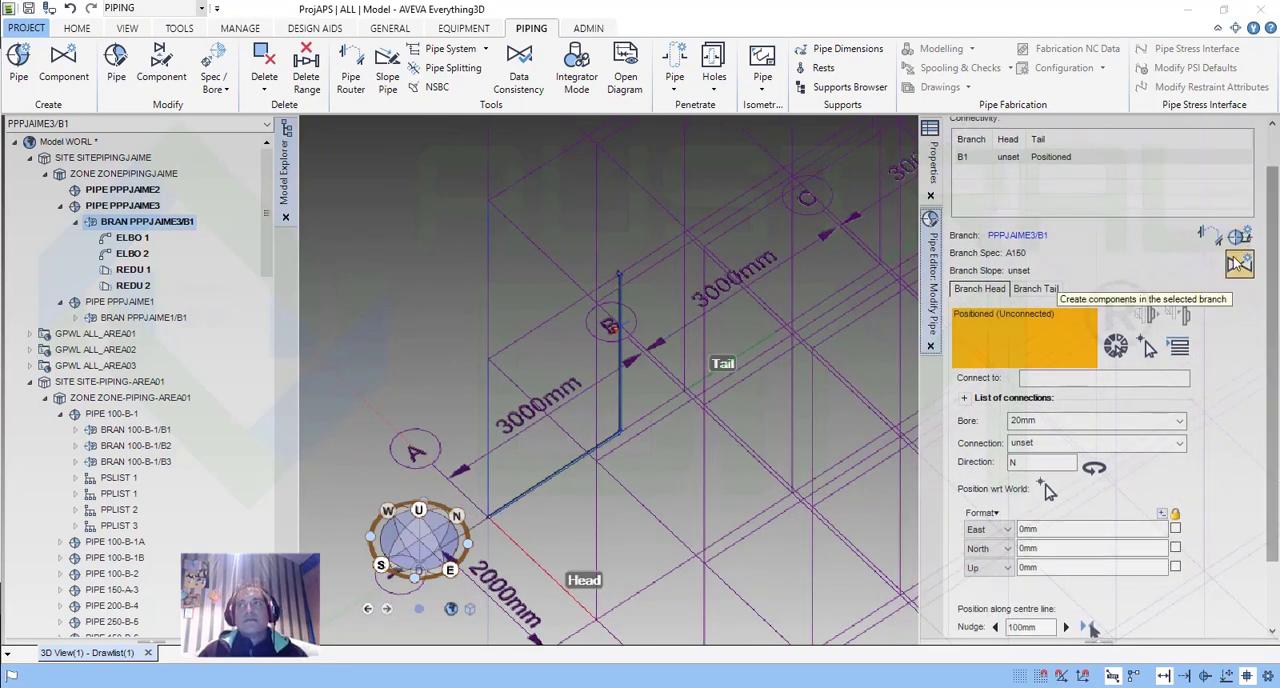
pyautogui.click(1240, 264)
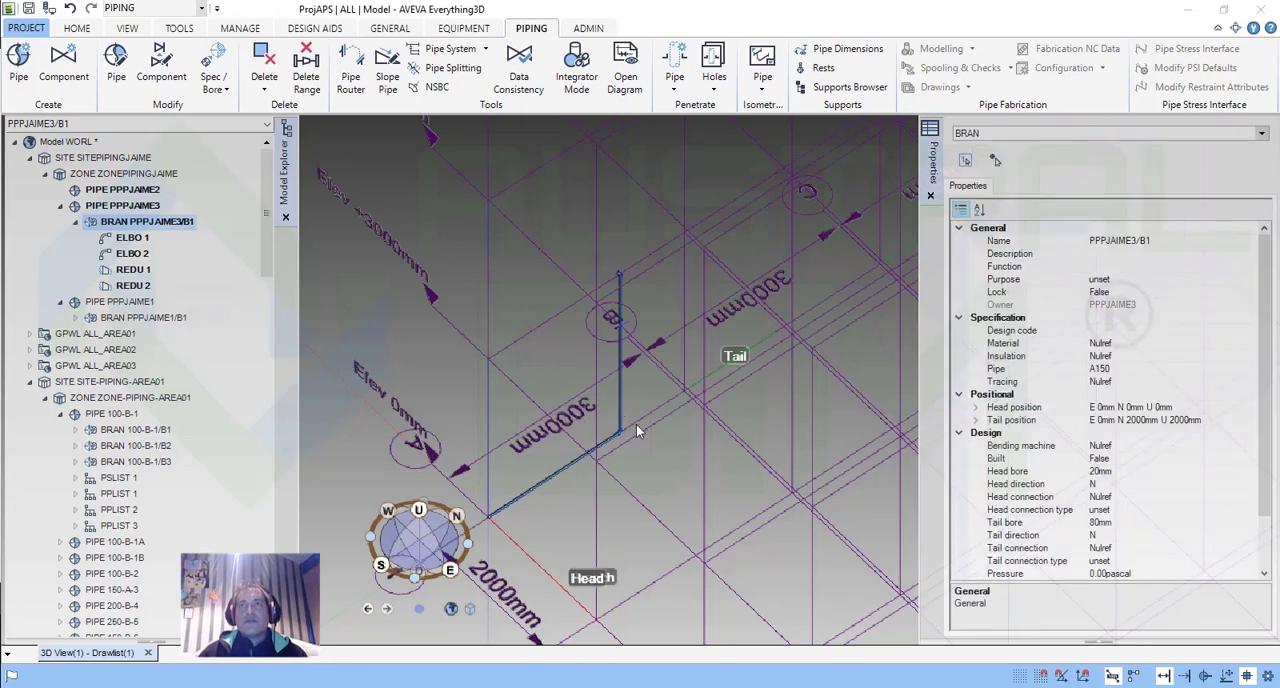
# Review the insulation and tracing options for new components on the branch, keeping both at None.
pyautogui.scroll(-3, 636, 424)
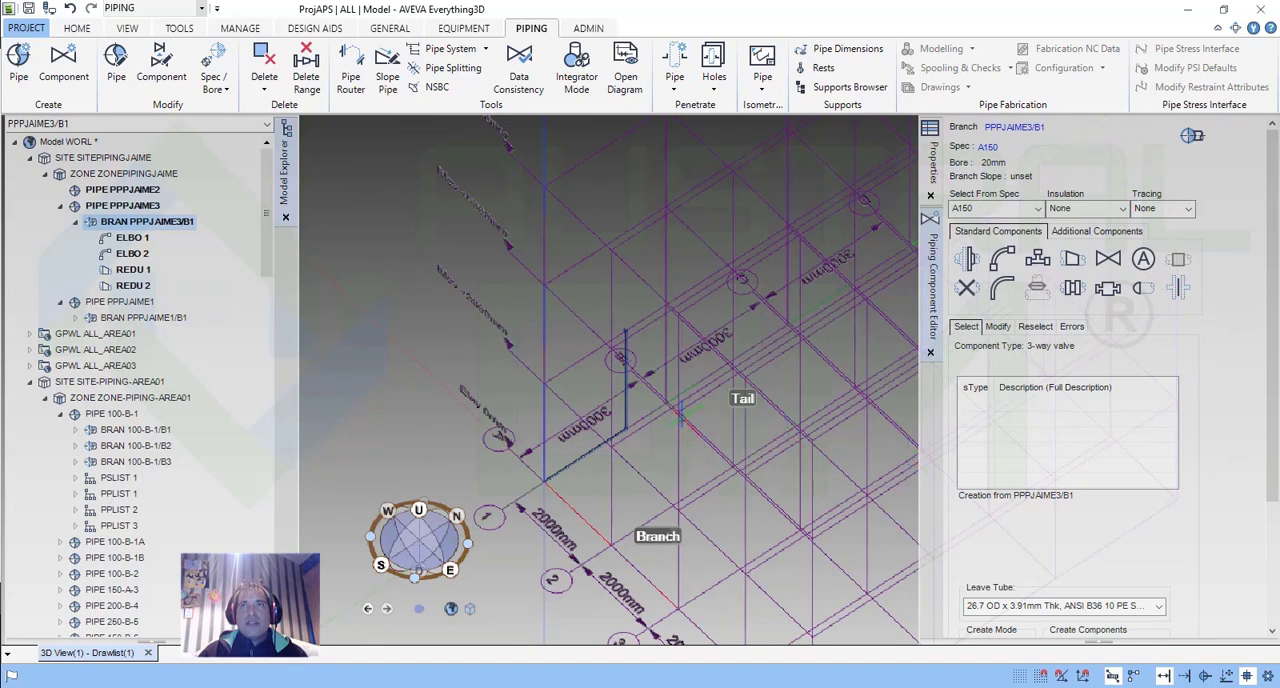
pyautogui.scroll(1, 690, 410)
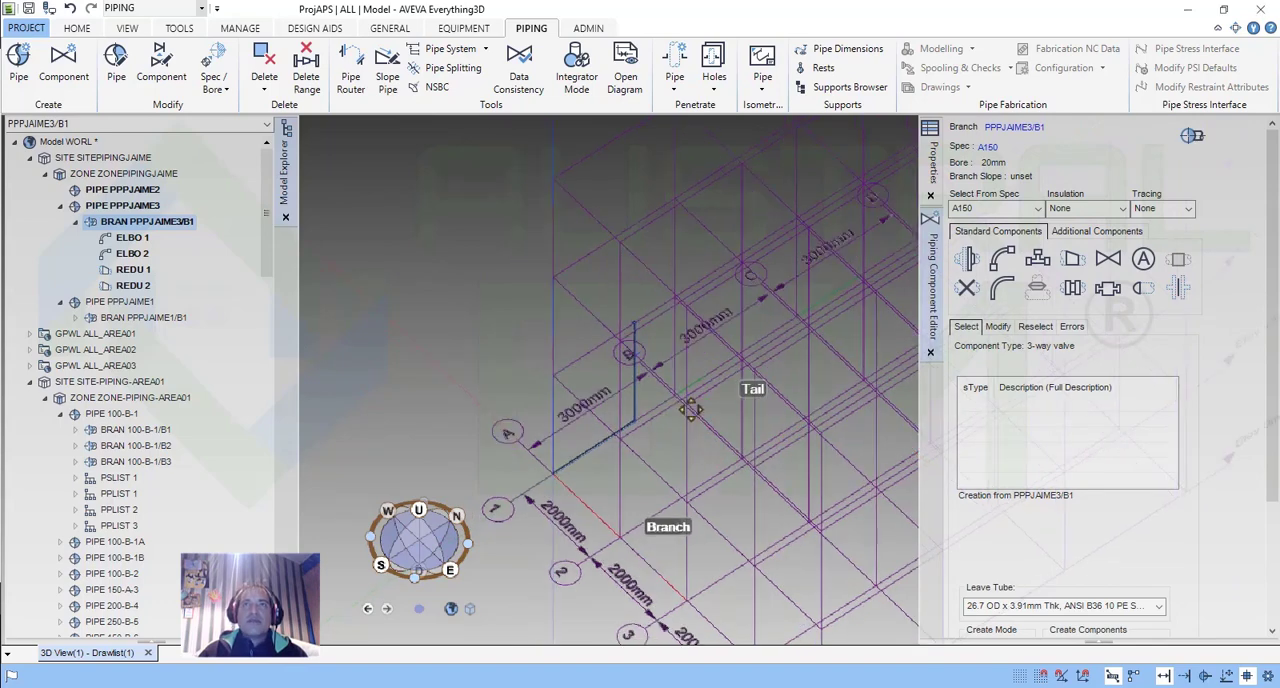
pyautogui.moveTo(690, 410); pyautogui.dragTo(718, 388, button='middle')
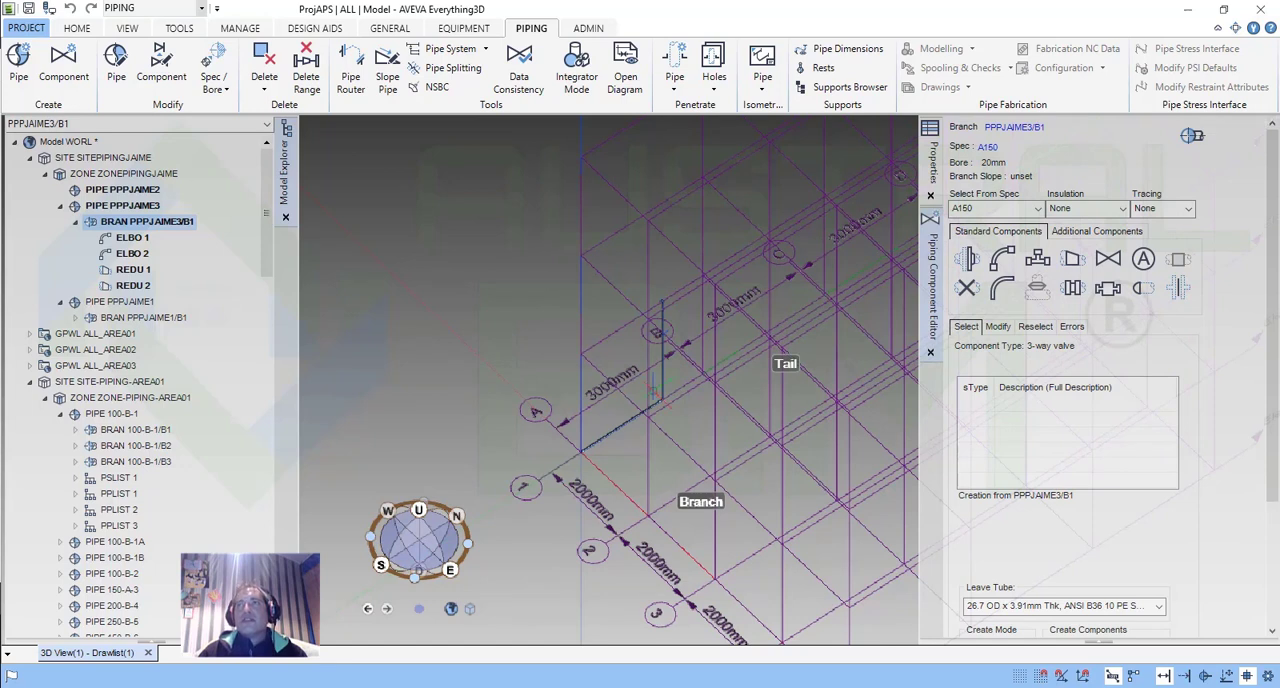
pyautogui.scroll(5, 570, 445)
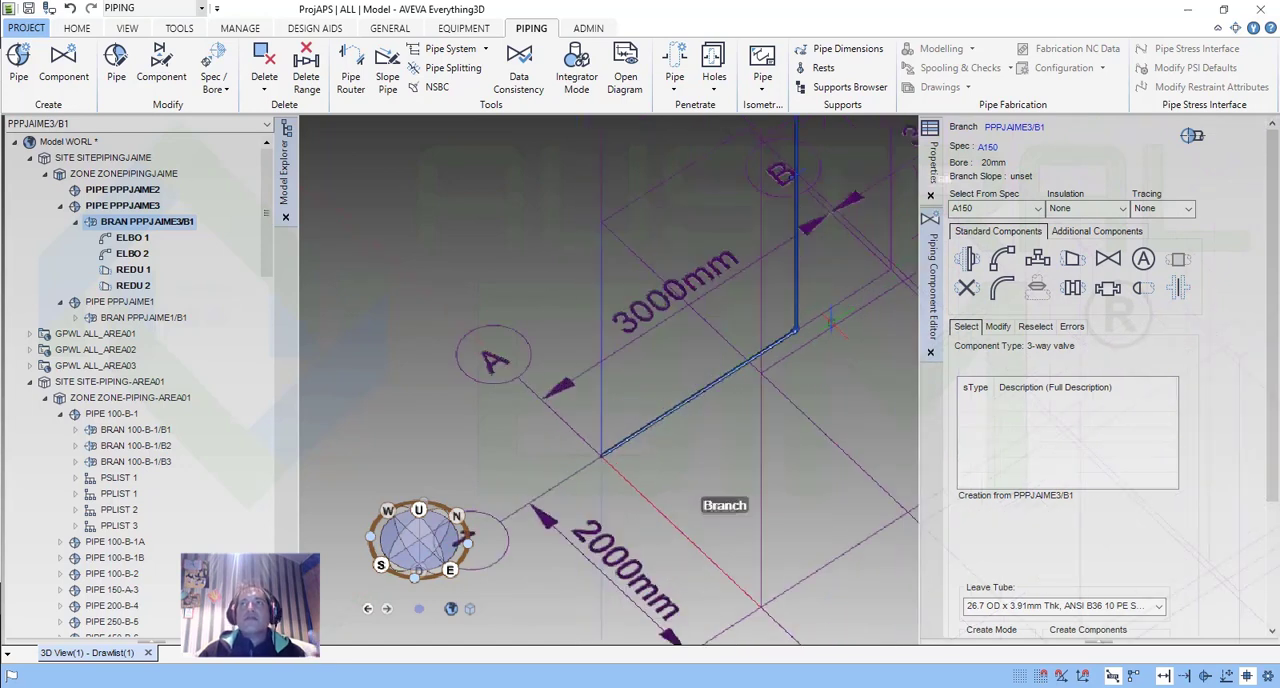
pyautogui.click(1124, 208)
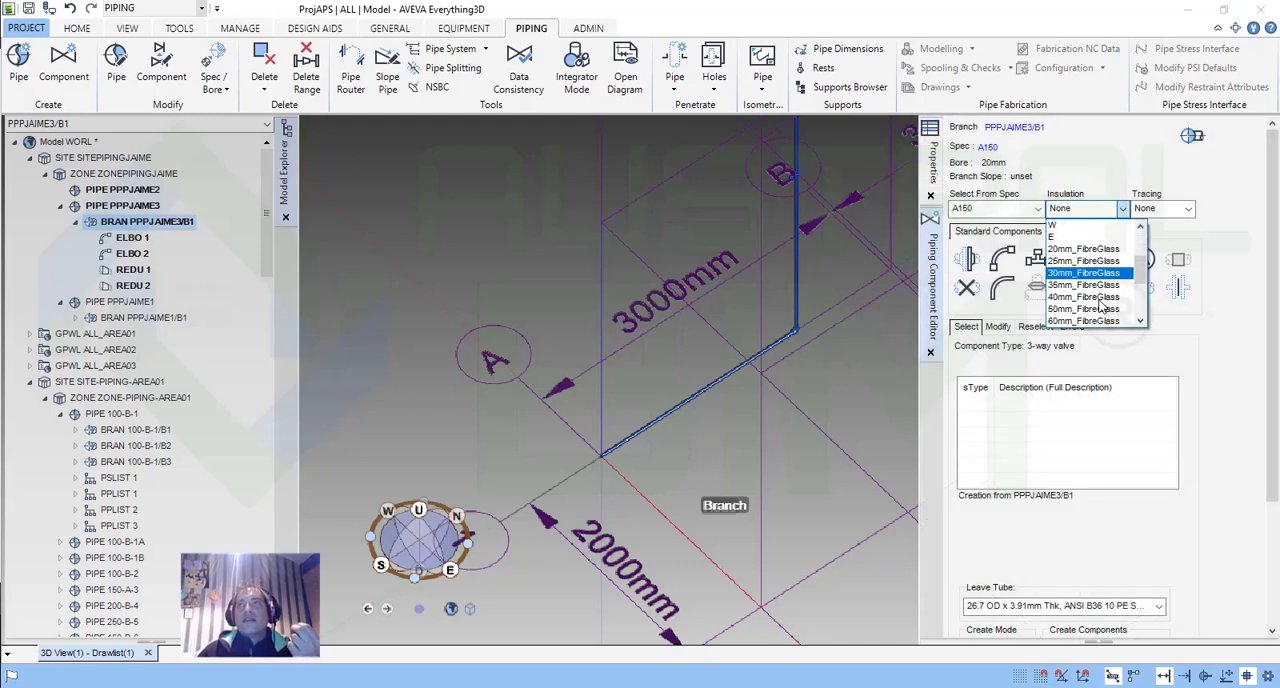
pyautogui.scroll(-2, 1100, 290)
pyautogui.scroll(4, 1101, 295)
pyautogui.click(1158, 205)
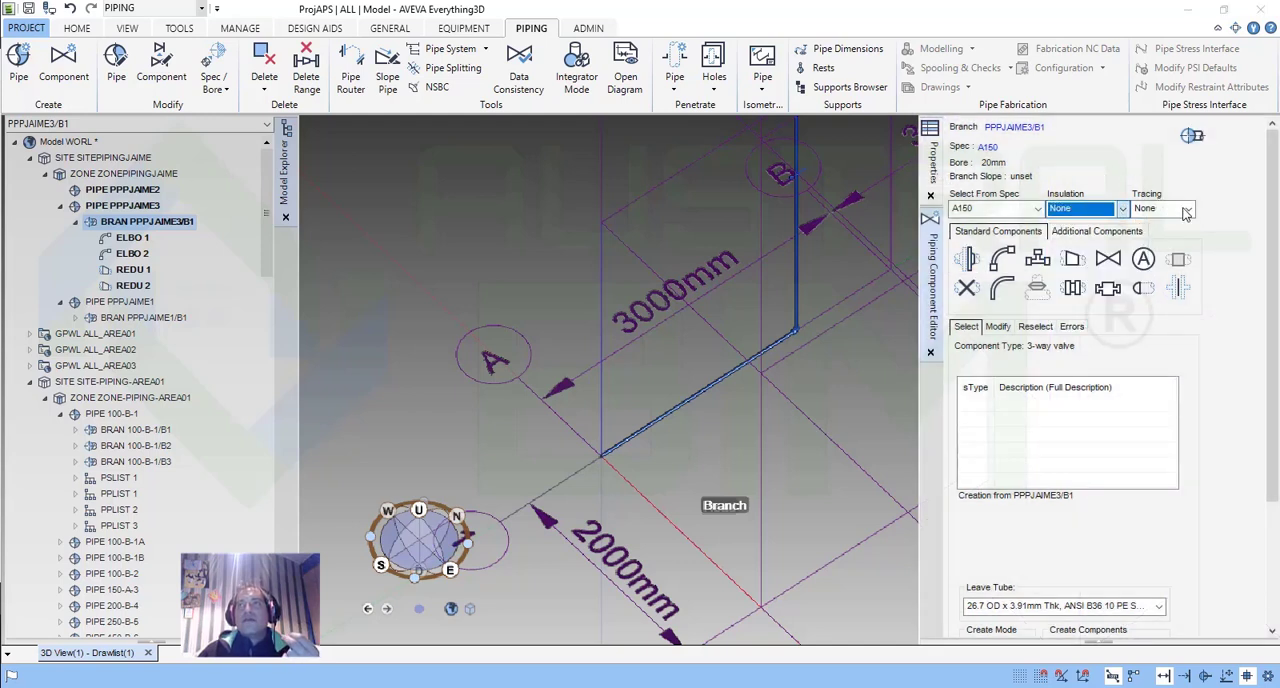
pyautogui.click(1187, 214)
pyautogui.click(1187, 210)
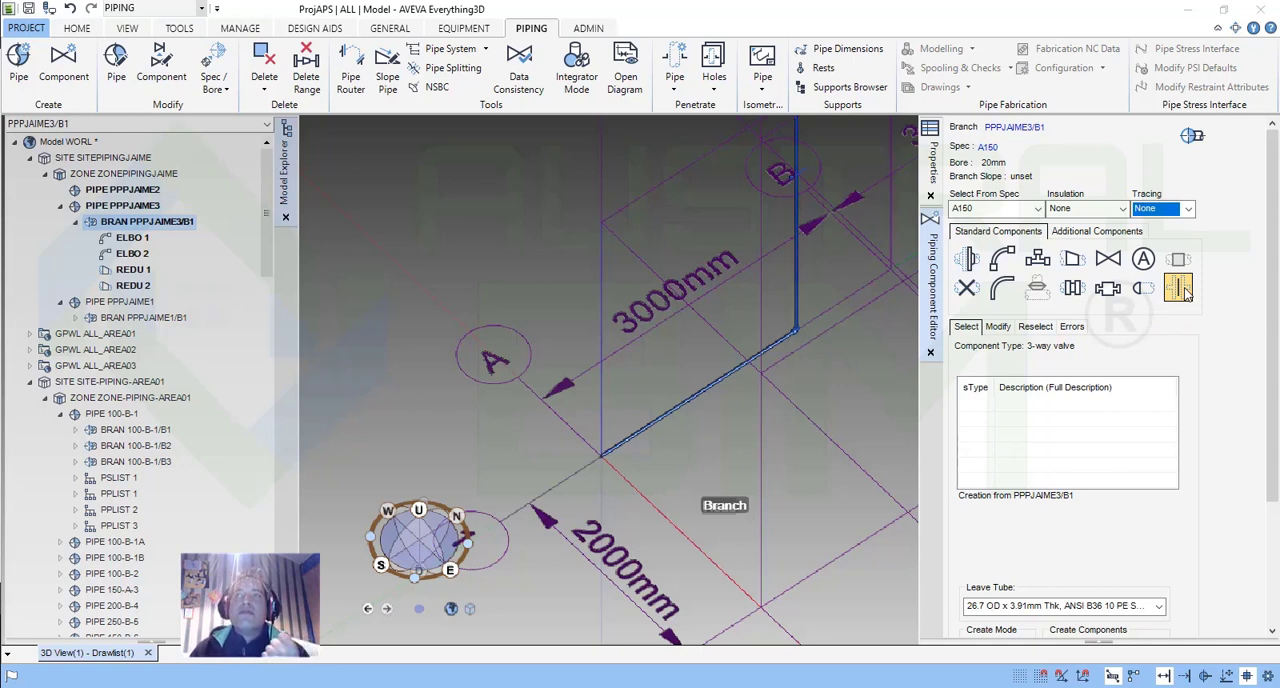
# Choose Flange as the component type and review the leave tube options, keeping 26.7 OD x 3.91mm Thk.
pyautogui.click(968, 260)
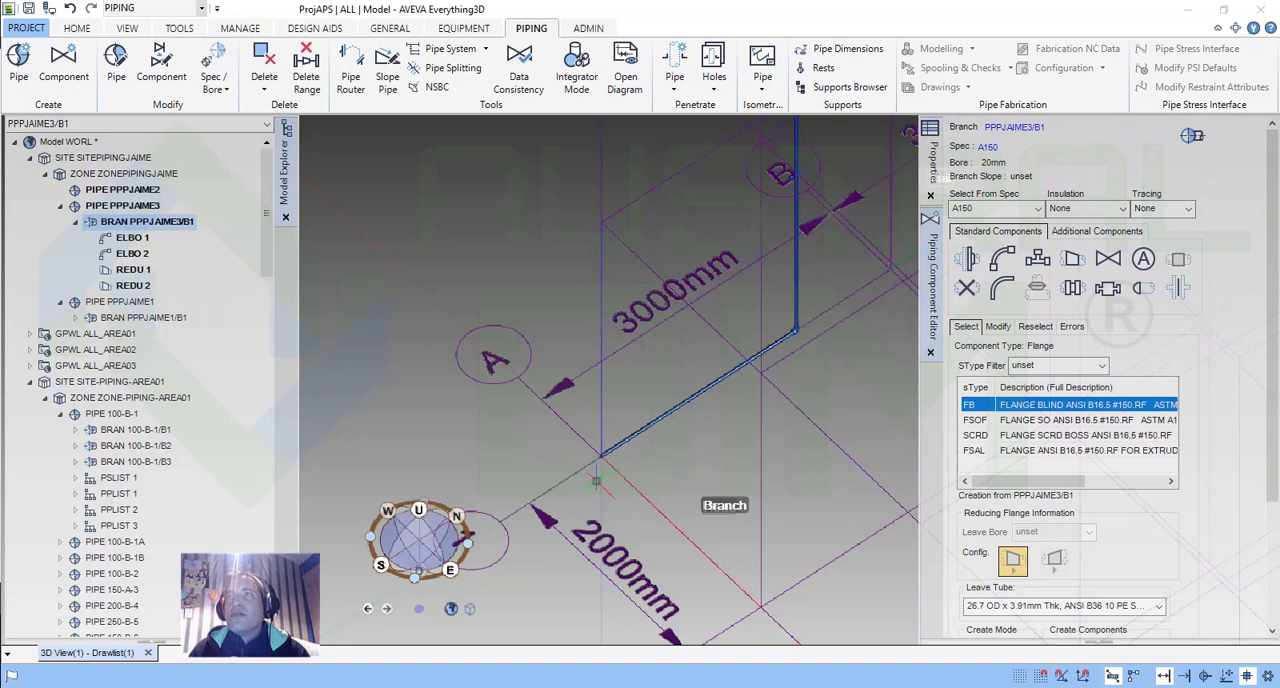
pyautogui.moveTo(1273, 397); pyautogui.dragTo(1276, 557)
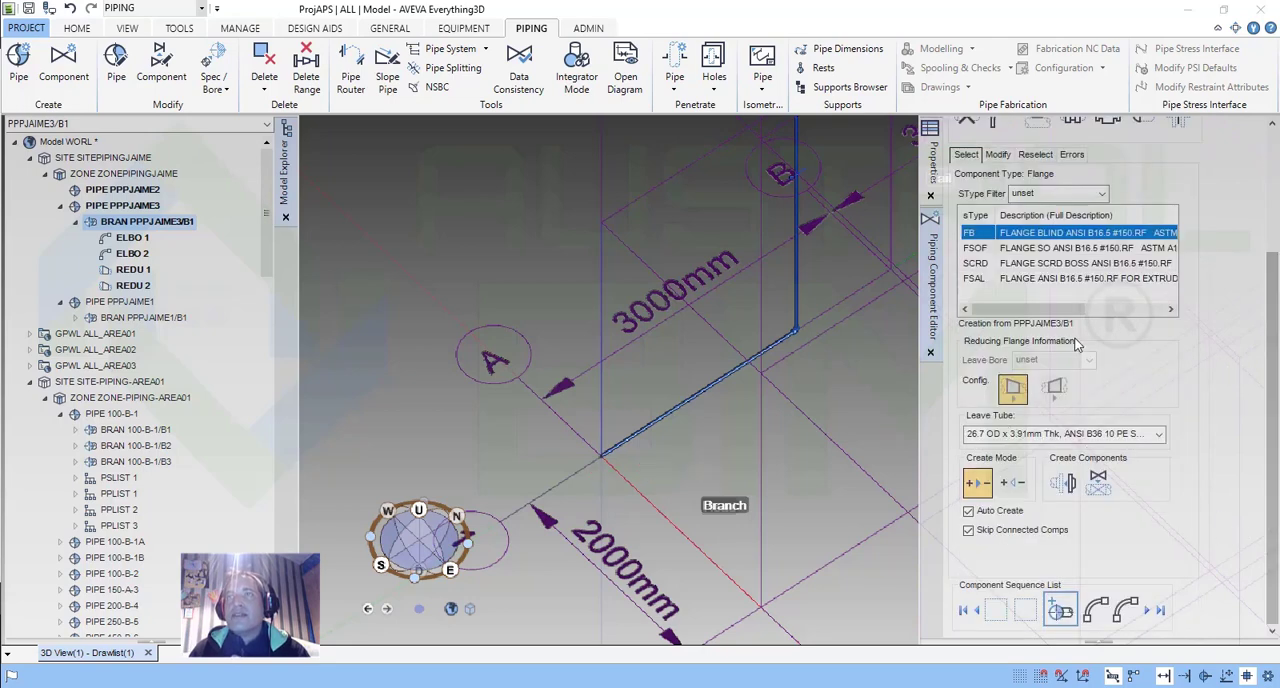
pyautogui.click(1018, 436)
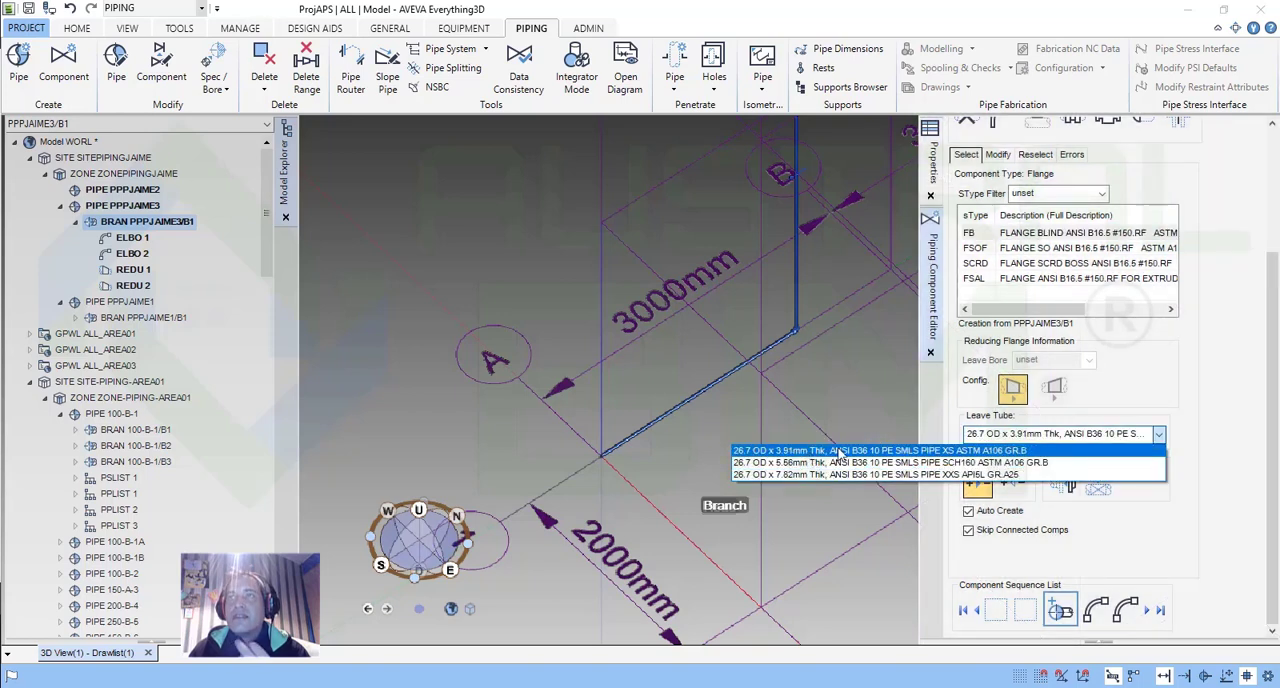
pyautogui.click(1220, 407)
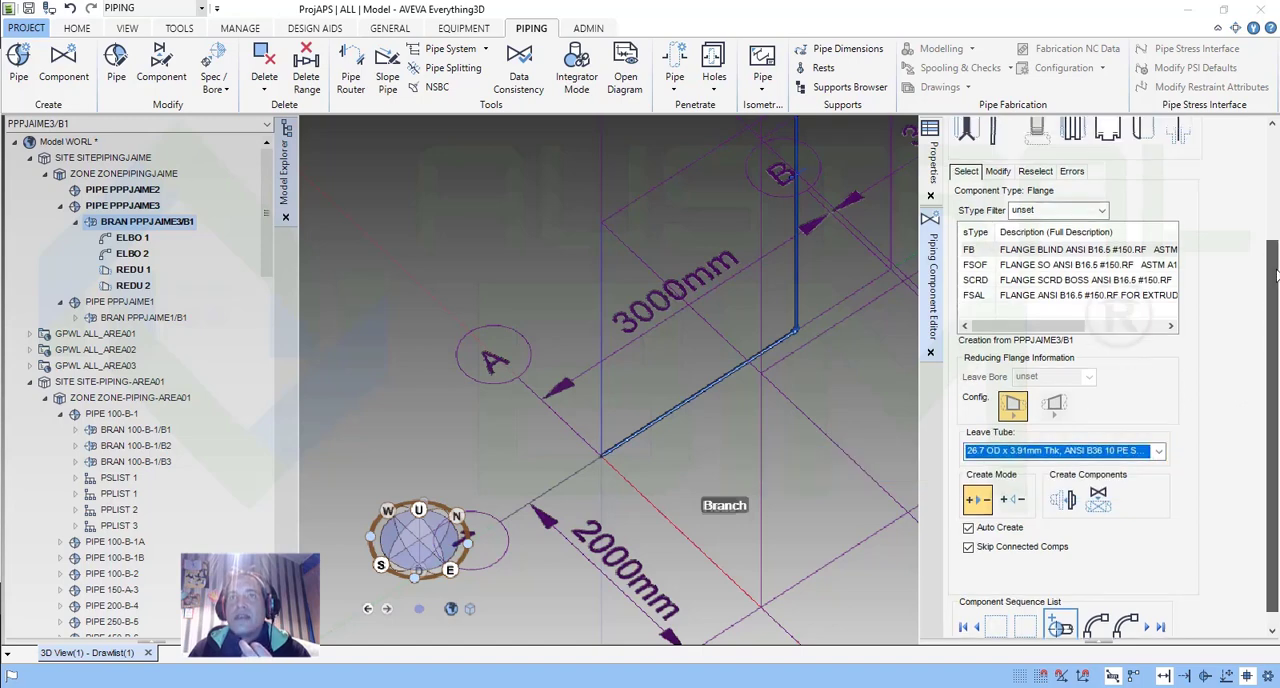
pyautogui.scroll(-1, 1188, 389)
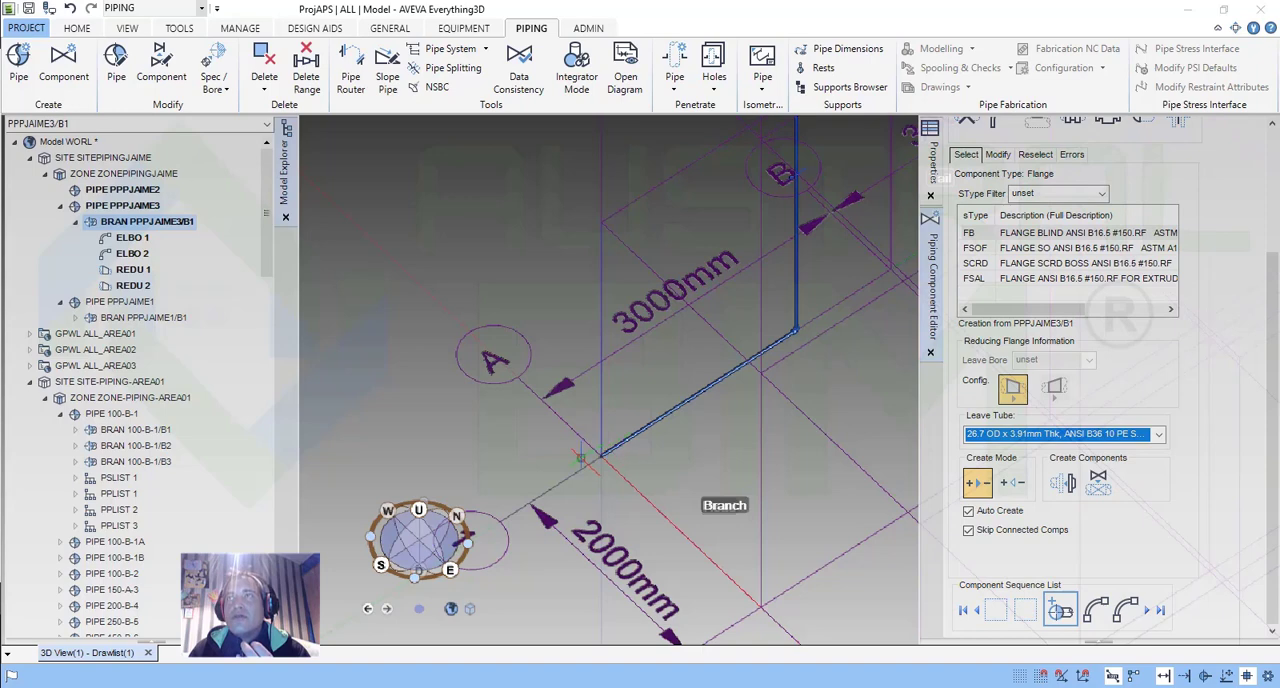
# Create a flange with its gasket and mating flange near the branch head, ahead of the first elbow.
pyautogui.scroll(3, 612, 450)
pyautogui.scroll(3, 618, 460)
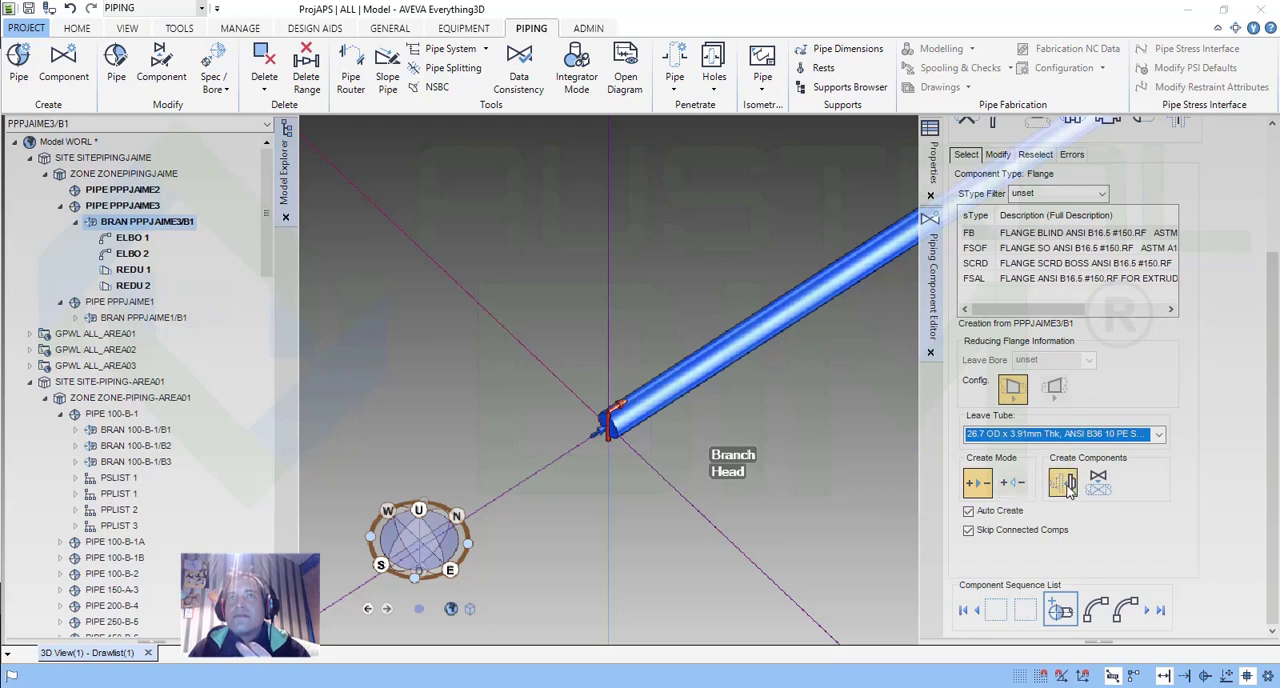
pyautogui.click(1066, 484)
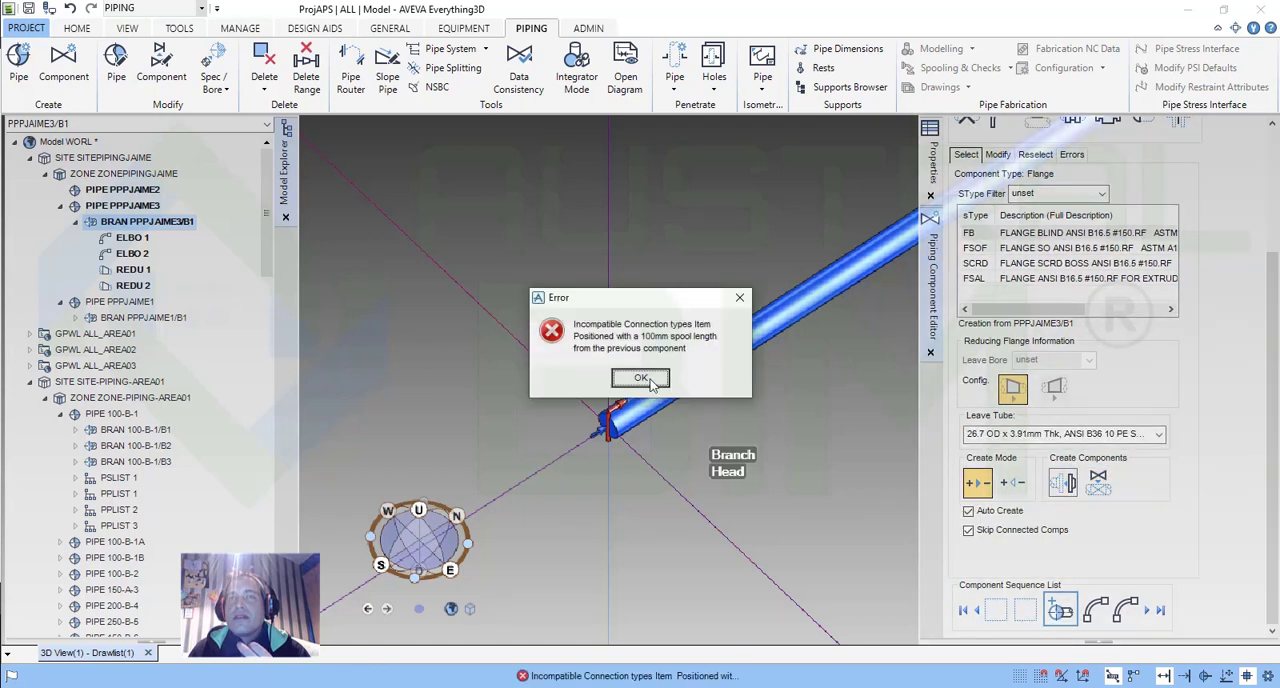
pyautogui.click(641, 378)
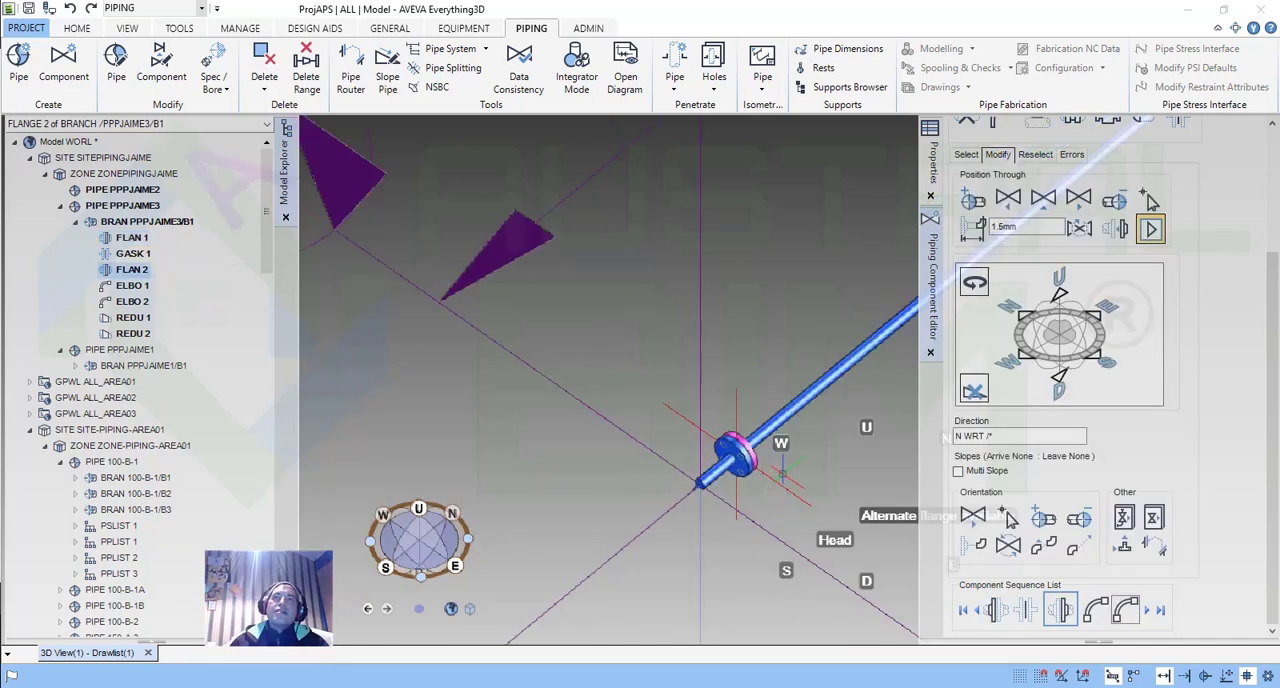
pyautogui.scroll(6, 730, 457)
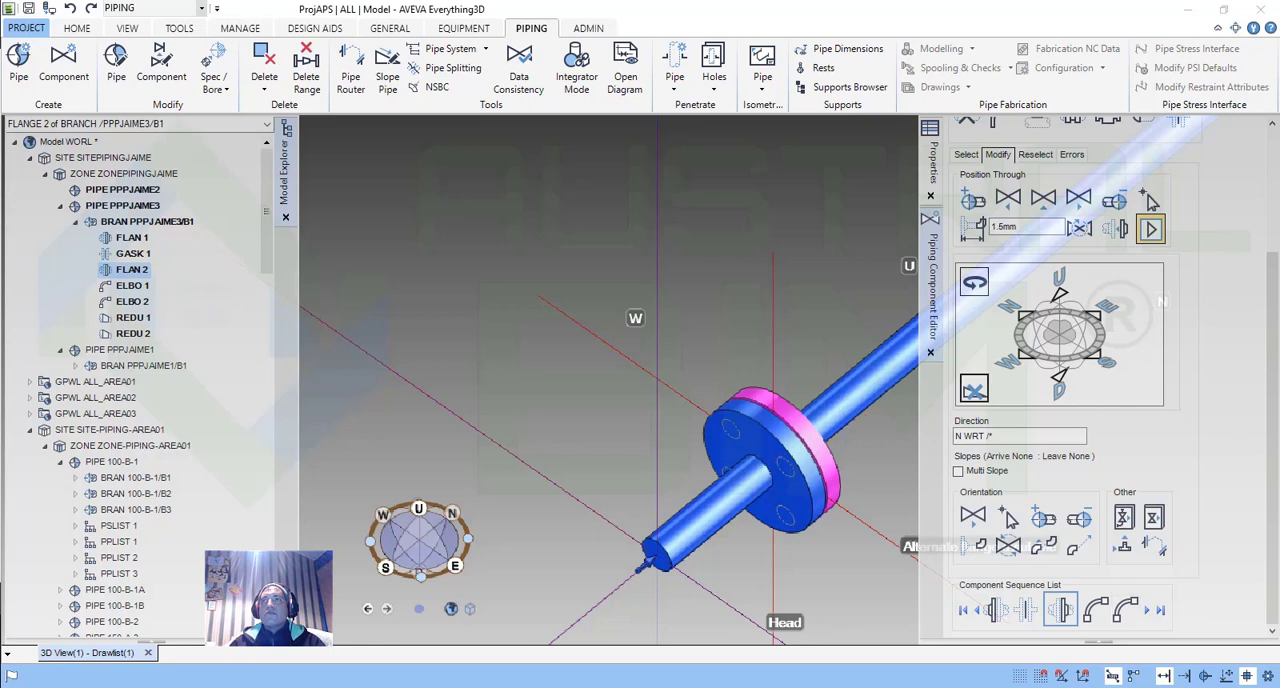
pyautogui.scroll(3, 1272, 490)
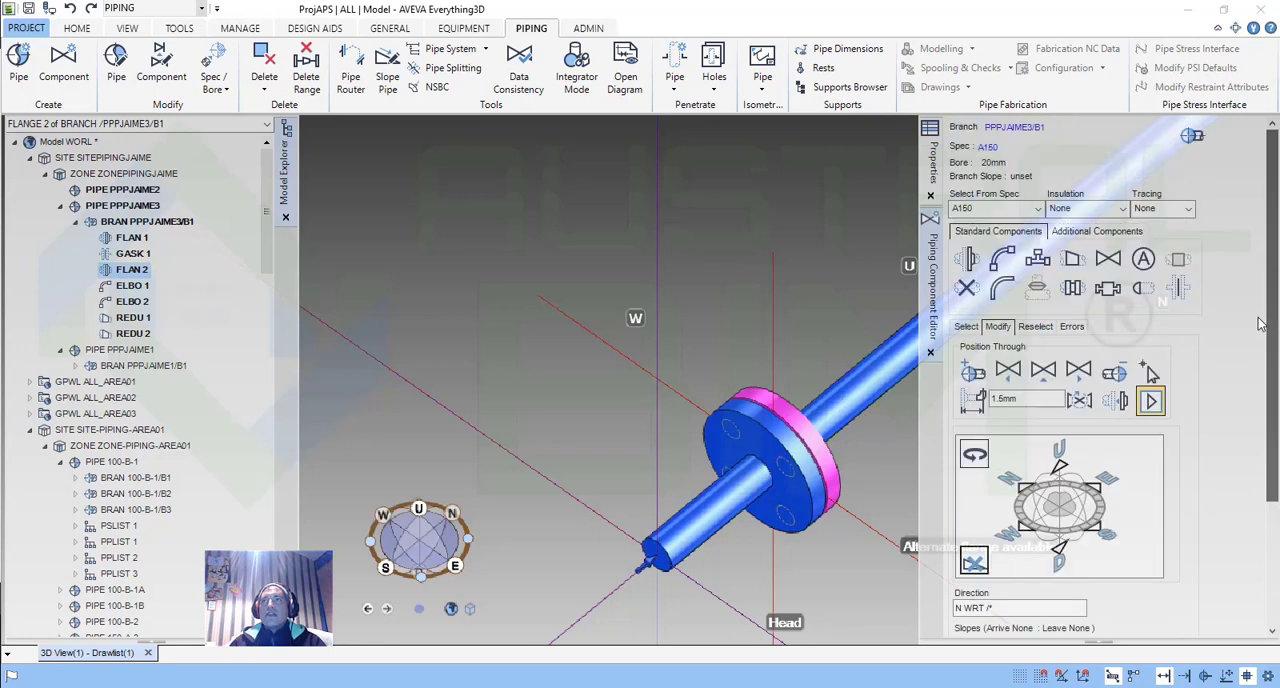
# Delete the second flange from branch PPPJAIME3/B1, leaving the first flange and its gasket.
pyautogui.scroll(-2, 1270, 487)
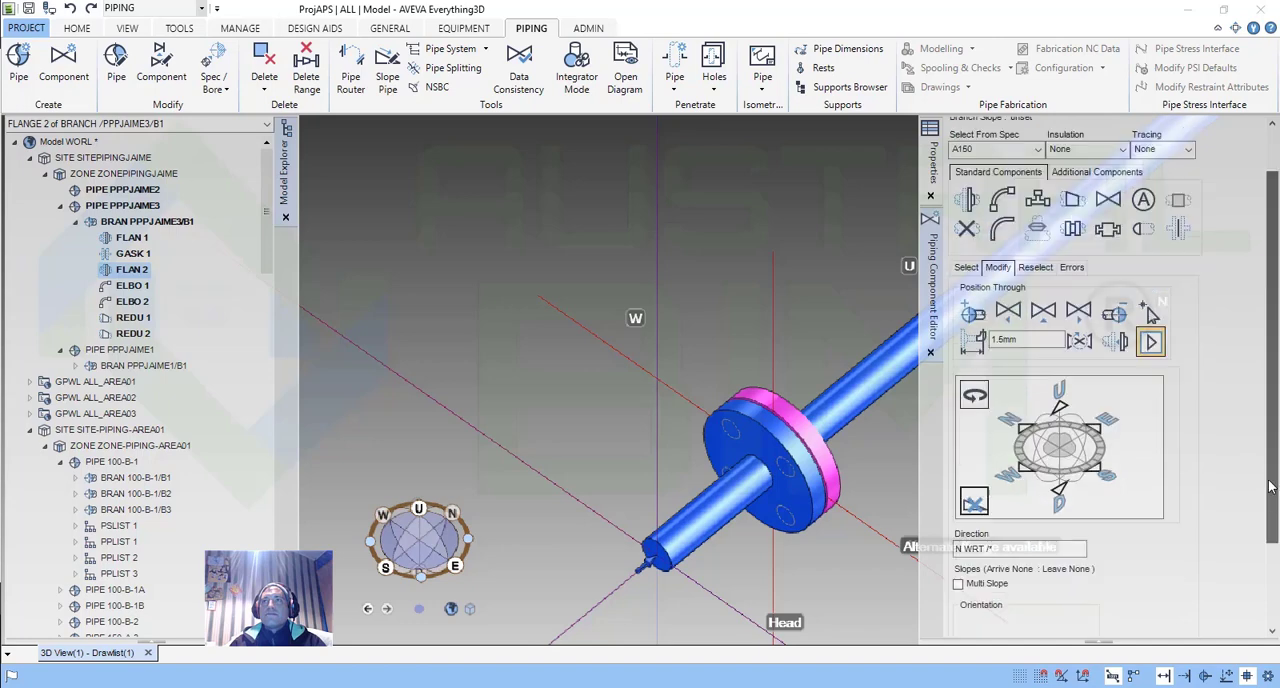
pyautogui.scroll(-4, 1270, 487)
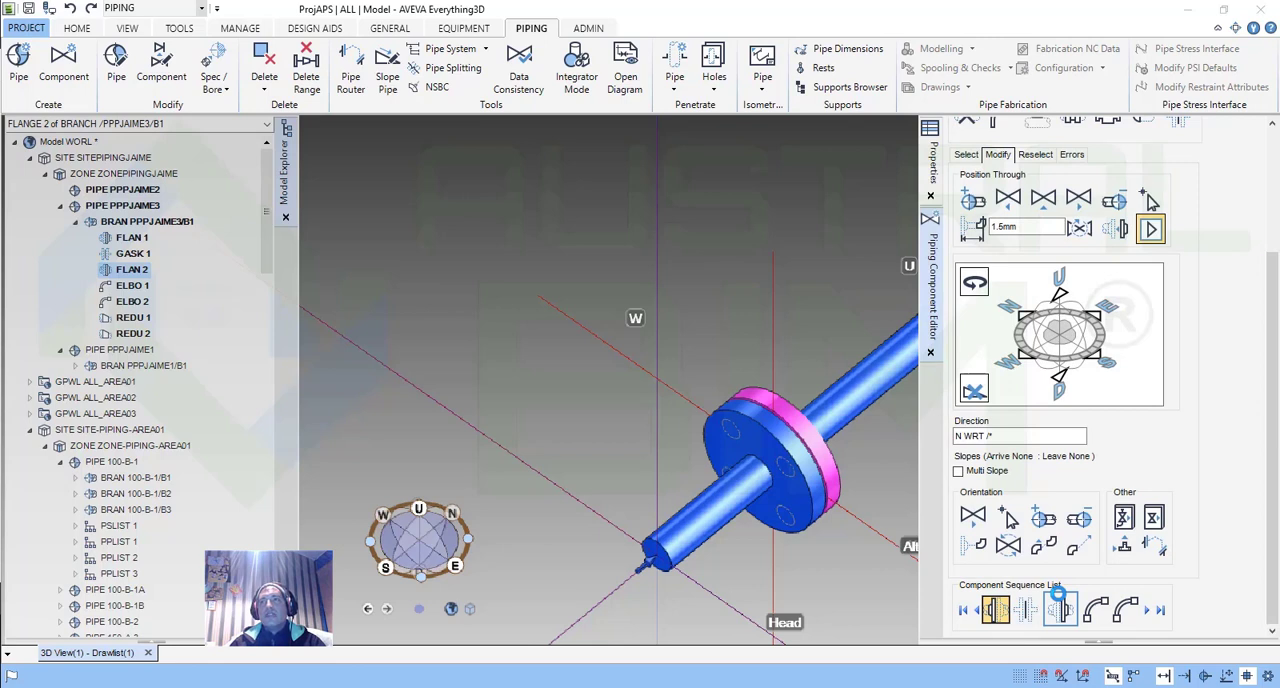
pyautogui.click(830, 487)
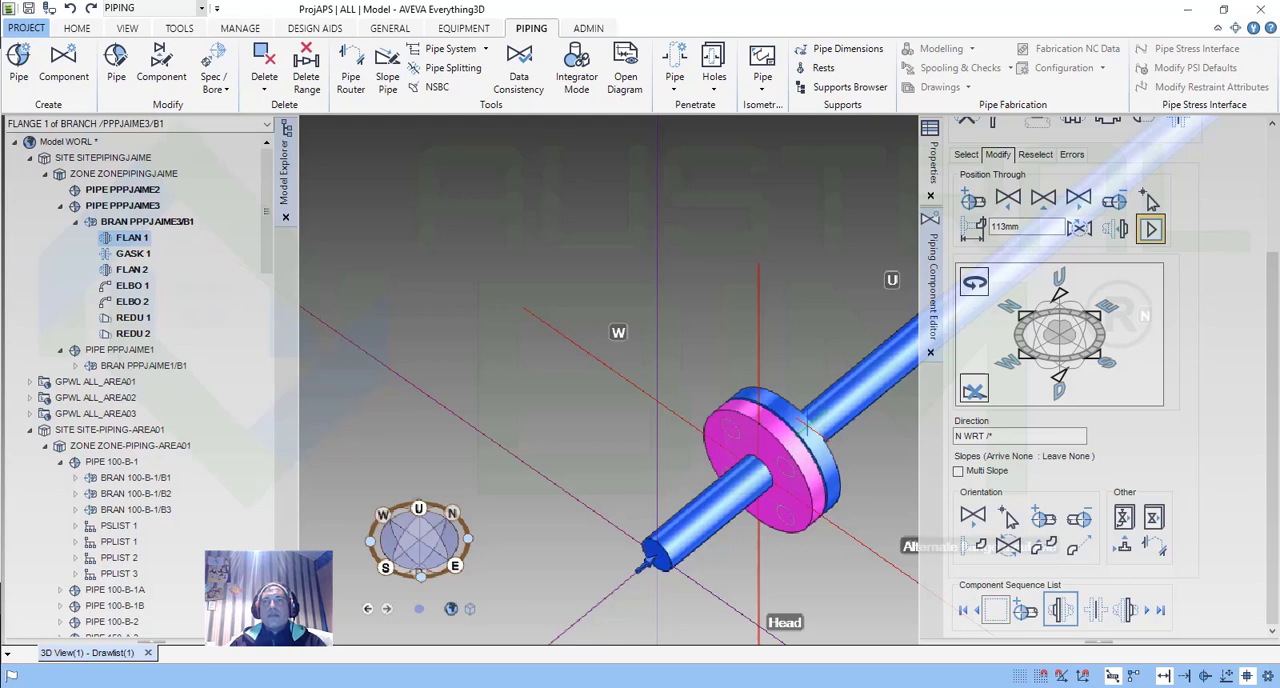
pyautogui.click(807, 421)
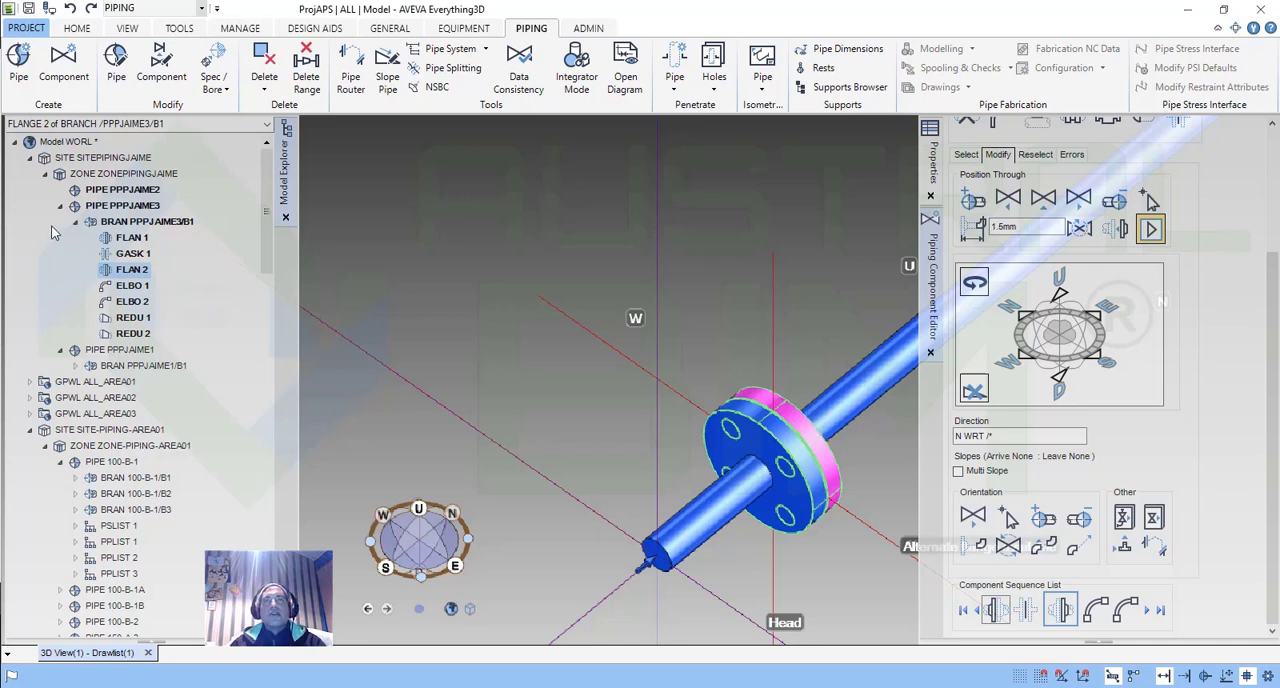
pyautogui.rightClick(128, 272)
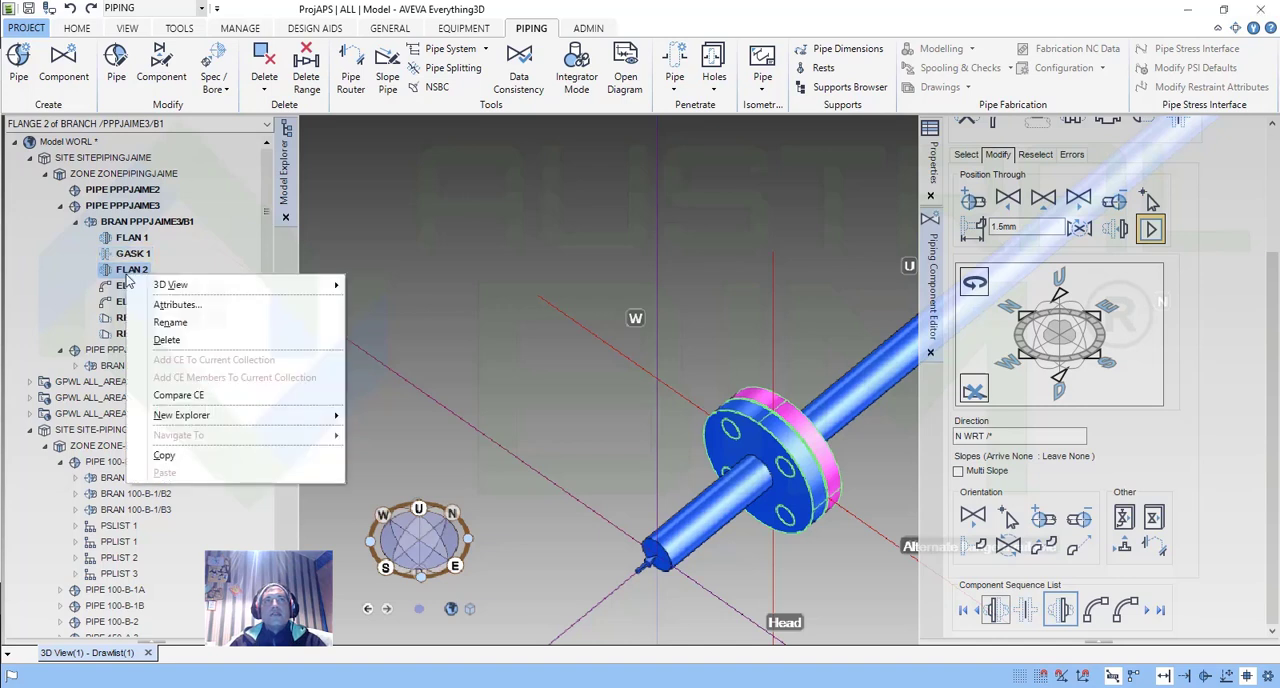
pyautogui.click(188, 341)
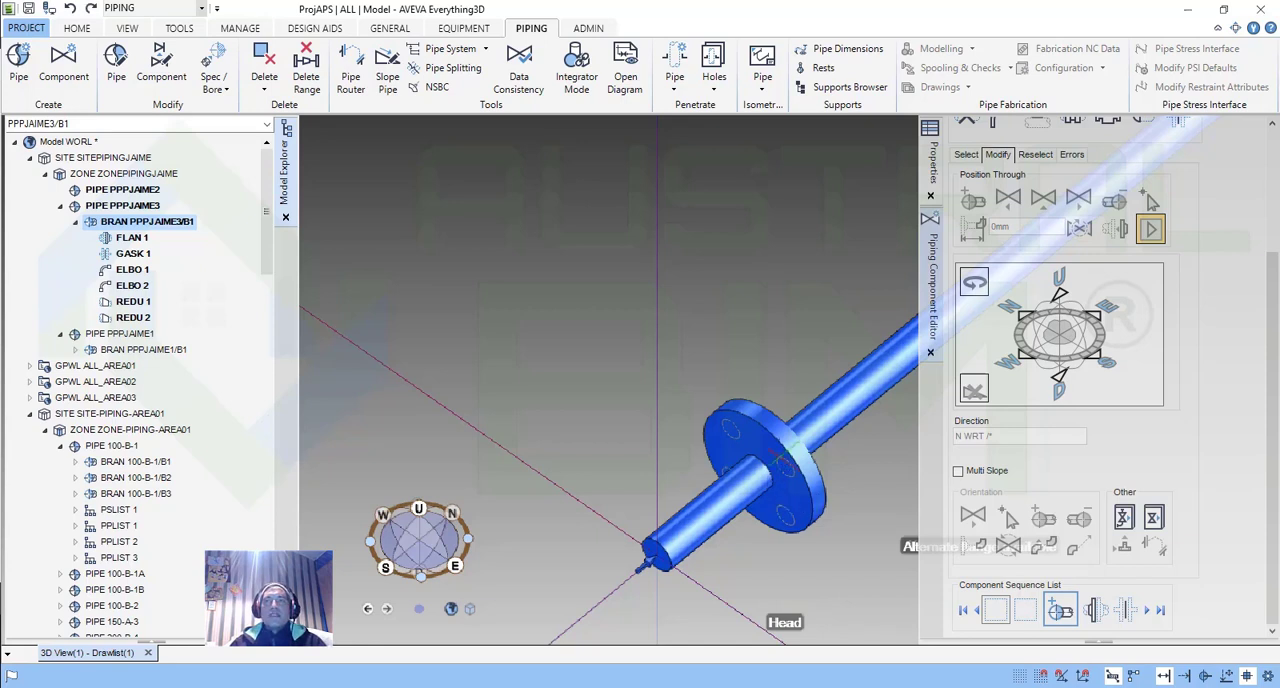
# Select the remaining flange near the branch head and set its distance from the previous component to 0 mm.
pyautogui.scroll(-2, 777, 466)
pyautogui.moveTo(797, 476); pyautogui.dragTo(795, 476, button='middle')
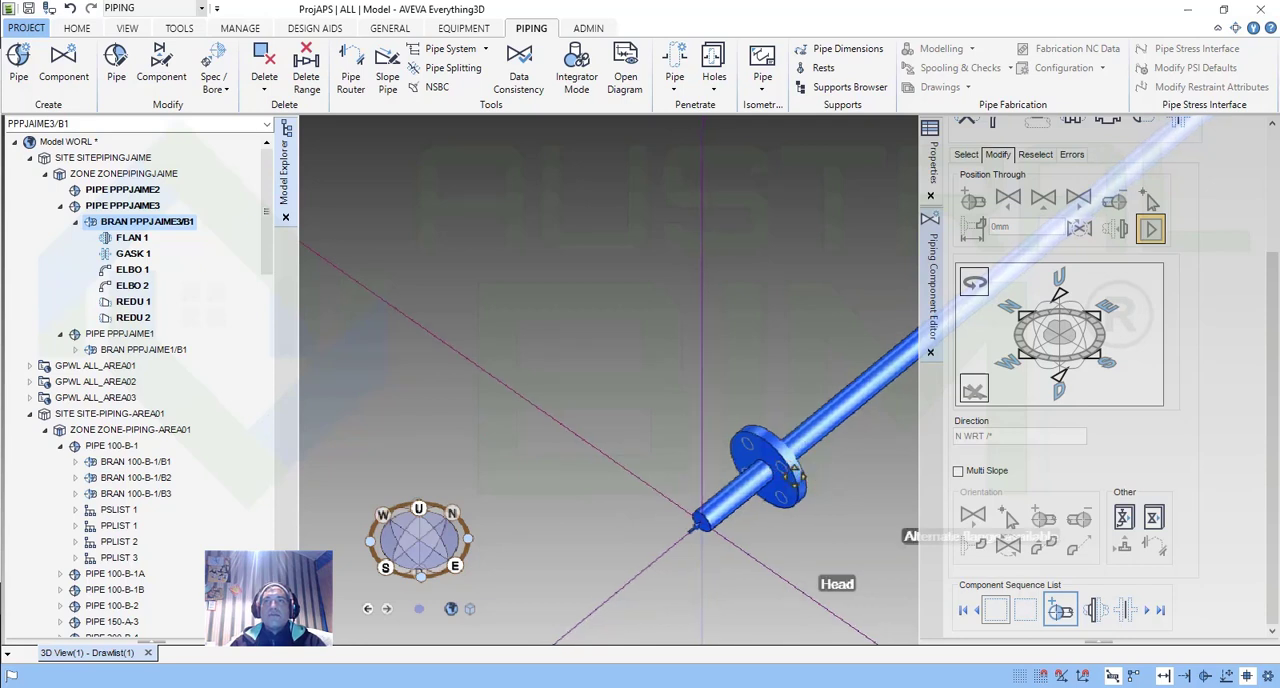
pyautogui.moveTo(795, 476); pyautogui.dragTo(660, 402, button='middle')
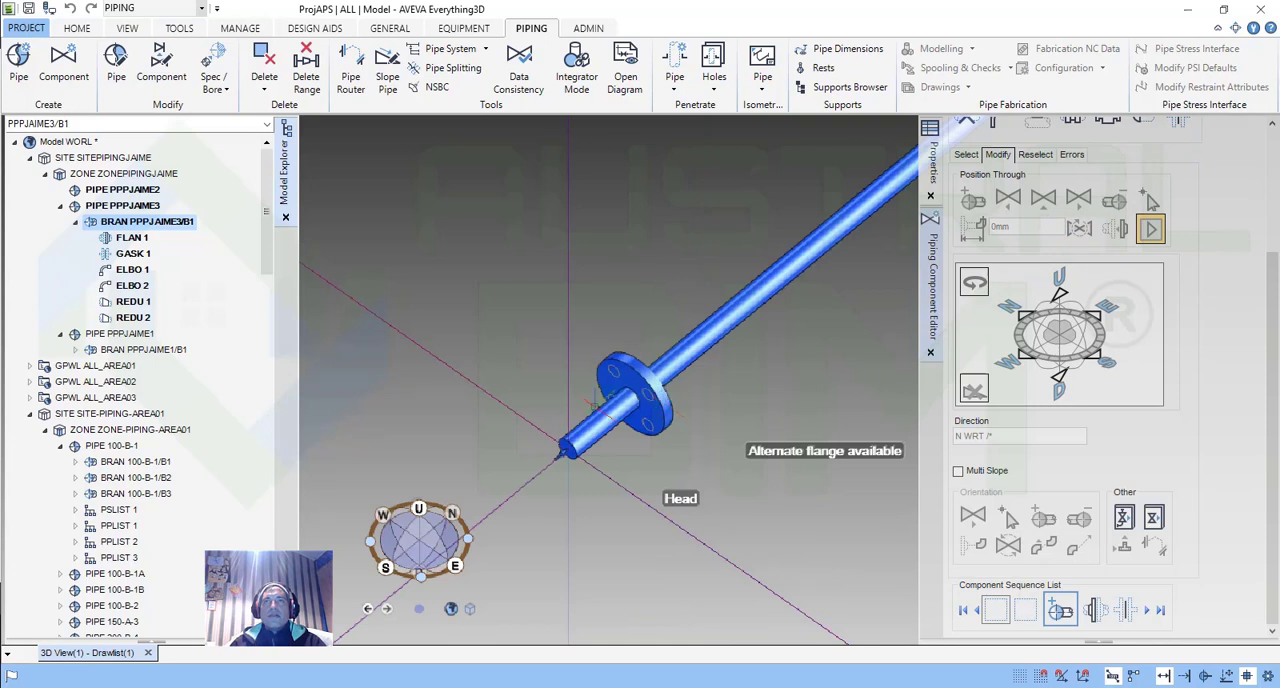
pyautogui.scroll(2, 658, 398)
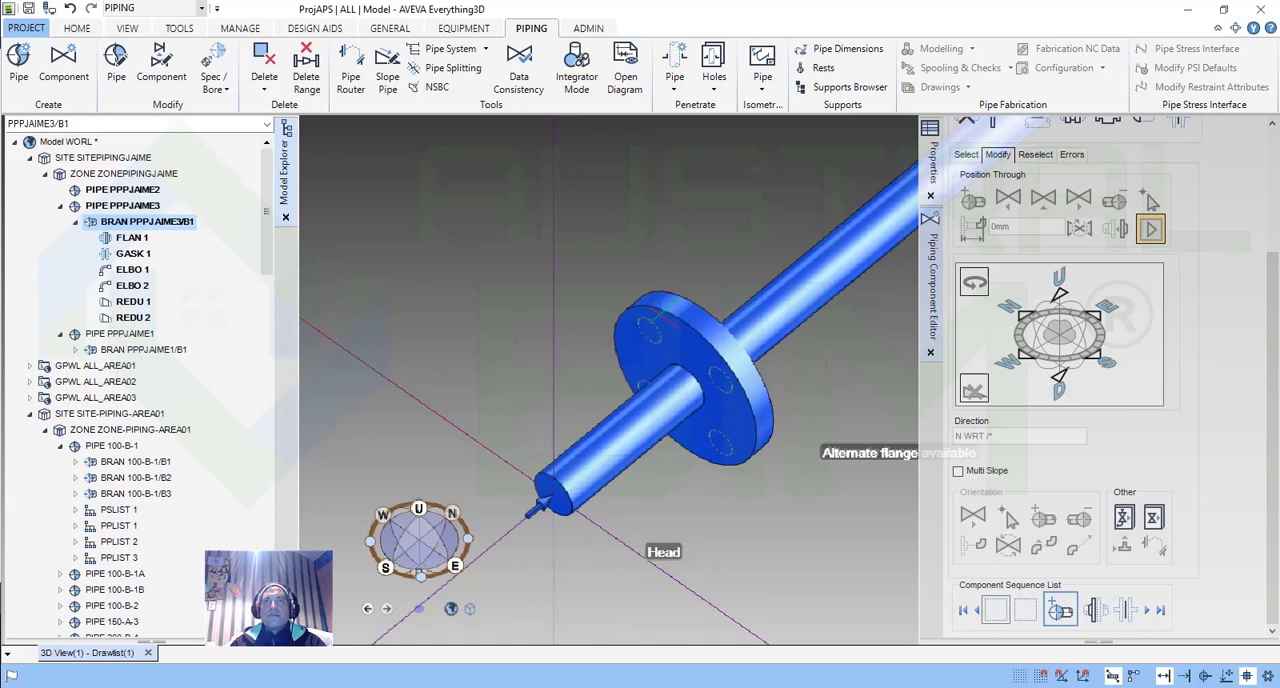
pyautogui.click(662, 314)
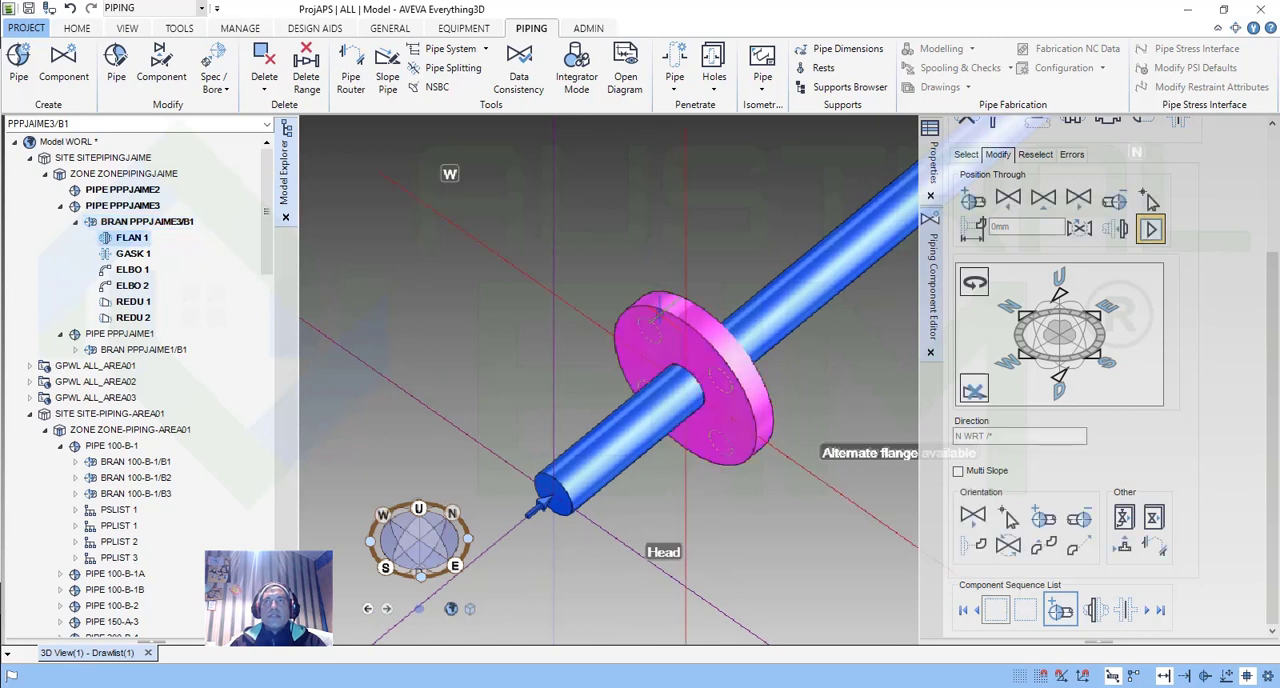
pyautogui.scroll(-3, 702, 428)
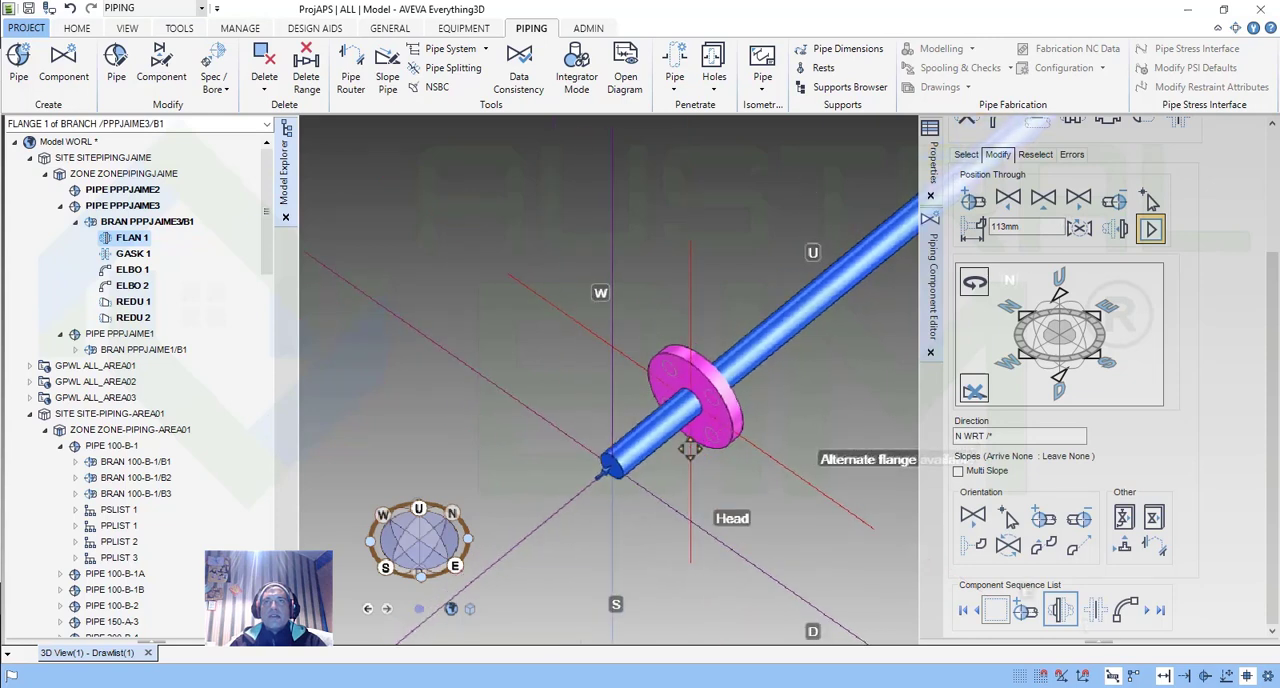
pyautogui.moveTo(690, 449); pyautogui.dragTo(683, 449, button='middle')
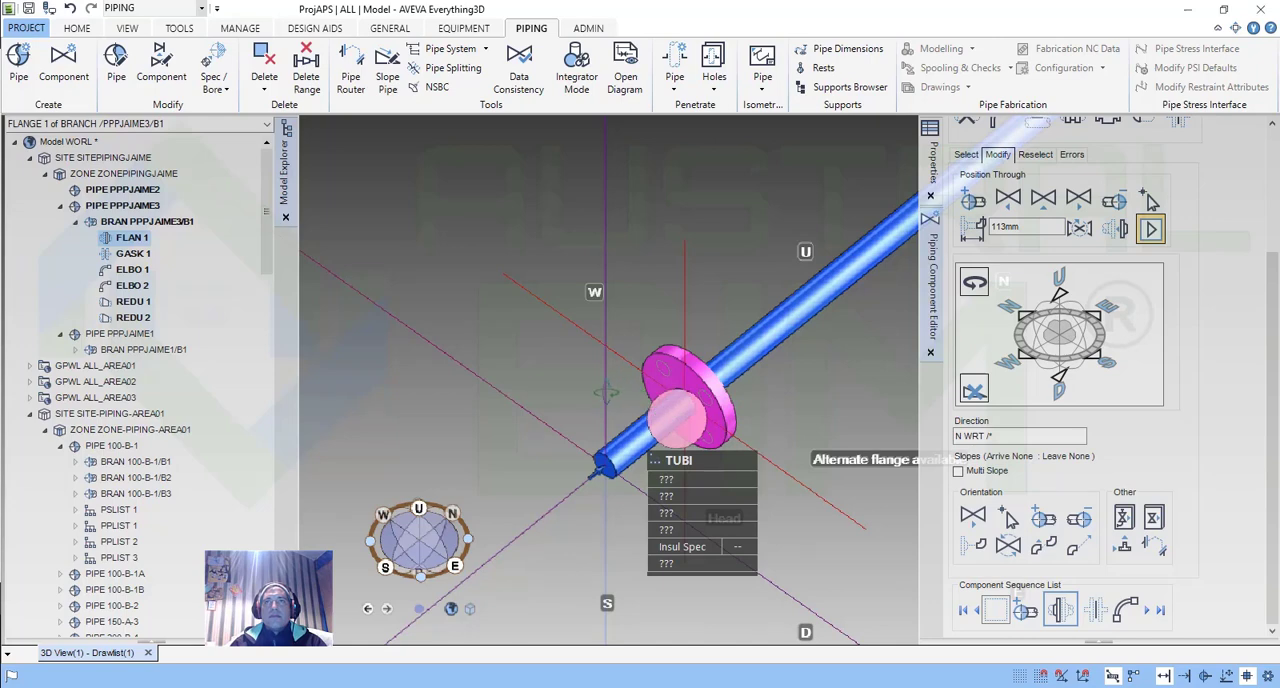
pyautogui.moveTo(606, 392); pyautogui.dragTo(630, 412, button='middle')
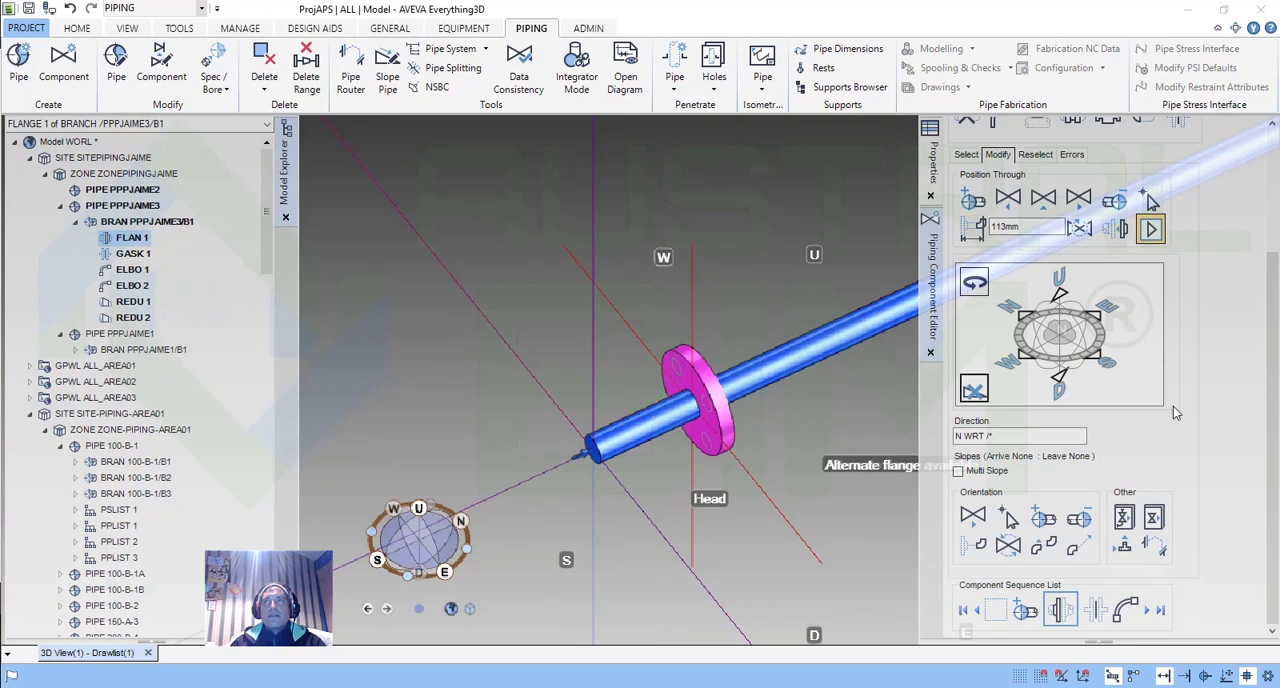
pyautogui.doubleClick(1010, 226)
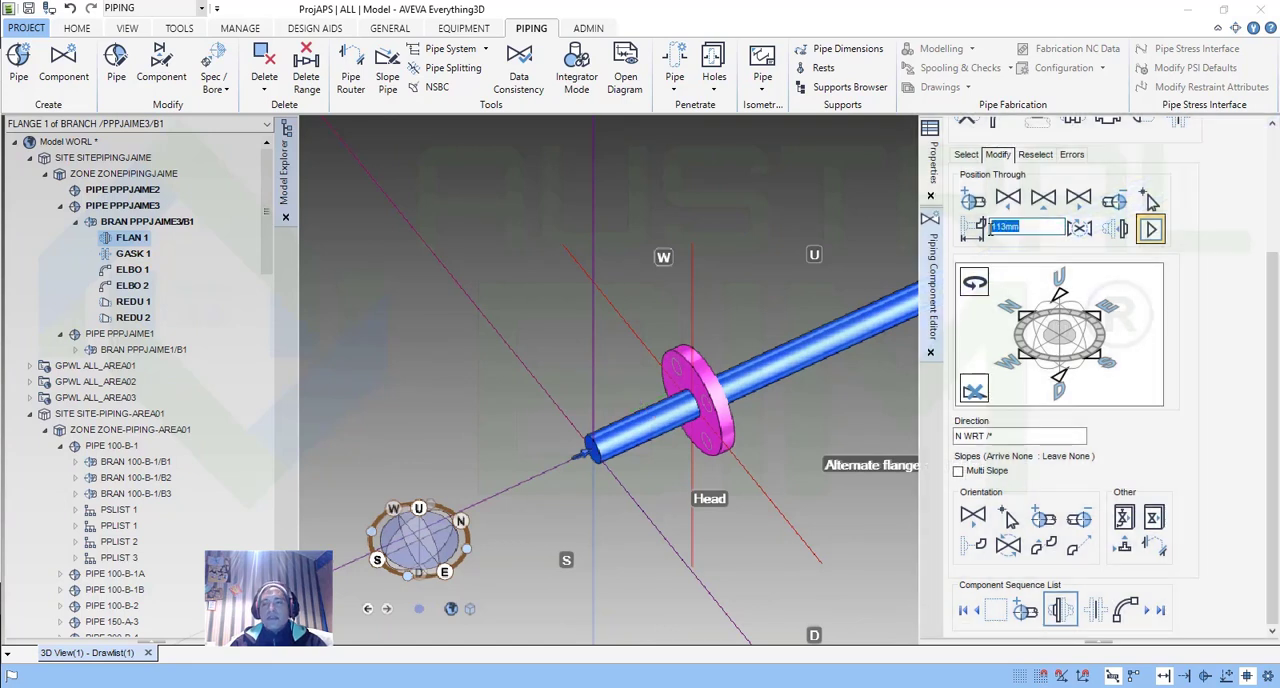
pyautogui.write('0')
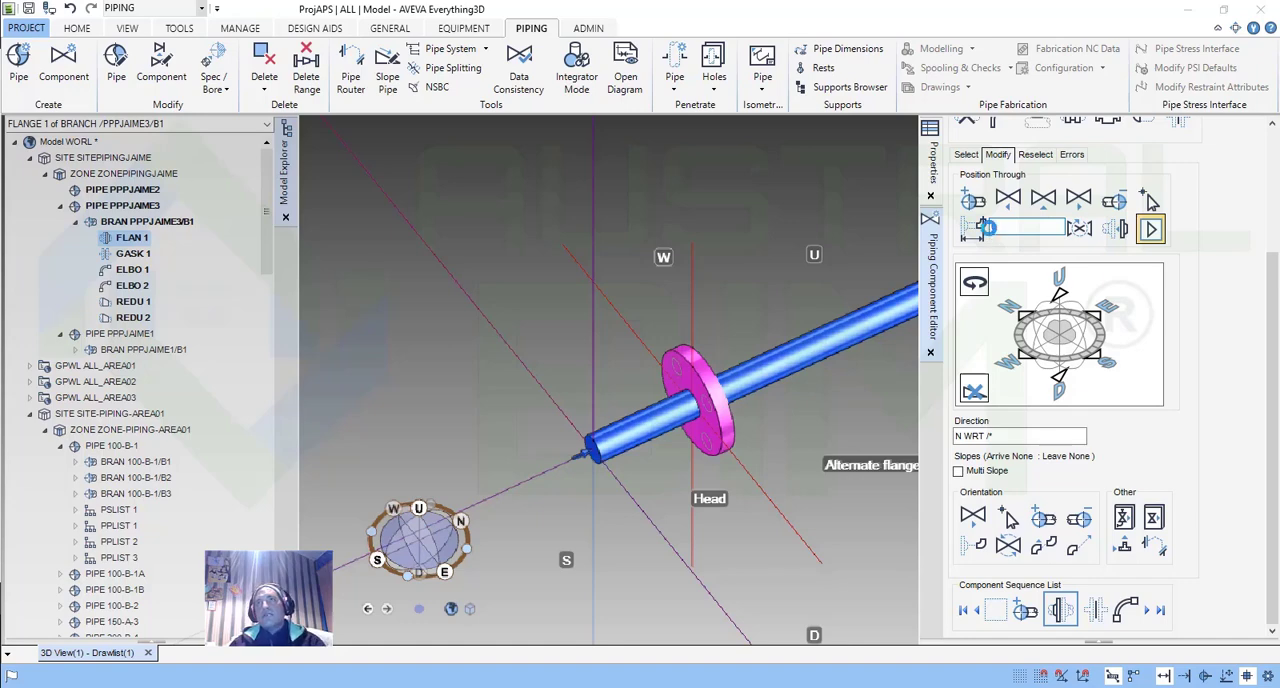
pyautogui.press('Return')
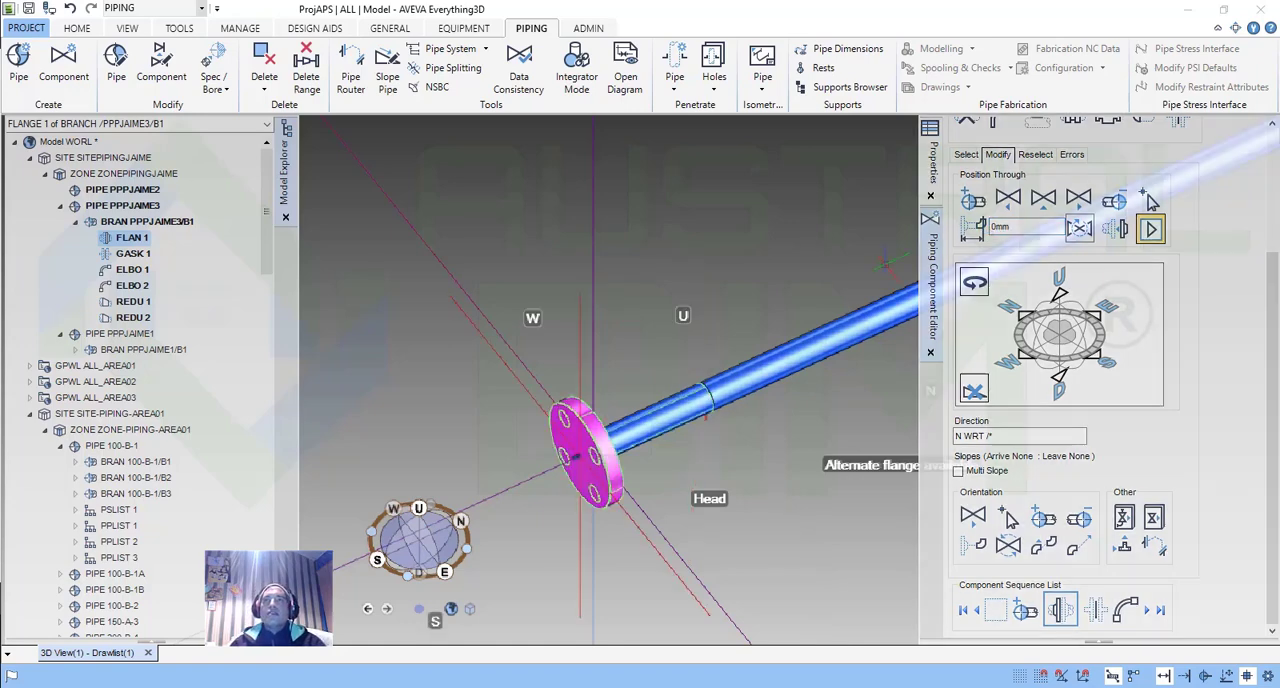
# Inspect the tube joint behind the moved flange, undo the flange's repositioning, and select the branch.
pyautogui.scroll(2, 700, 392)
pyautogui.scroll(5, 700, 390)
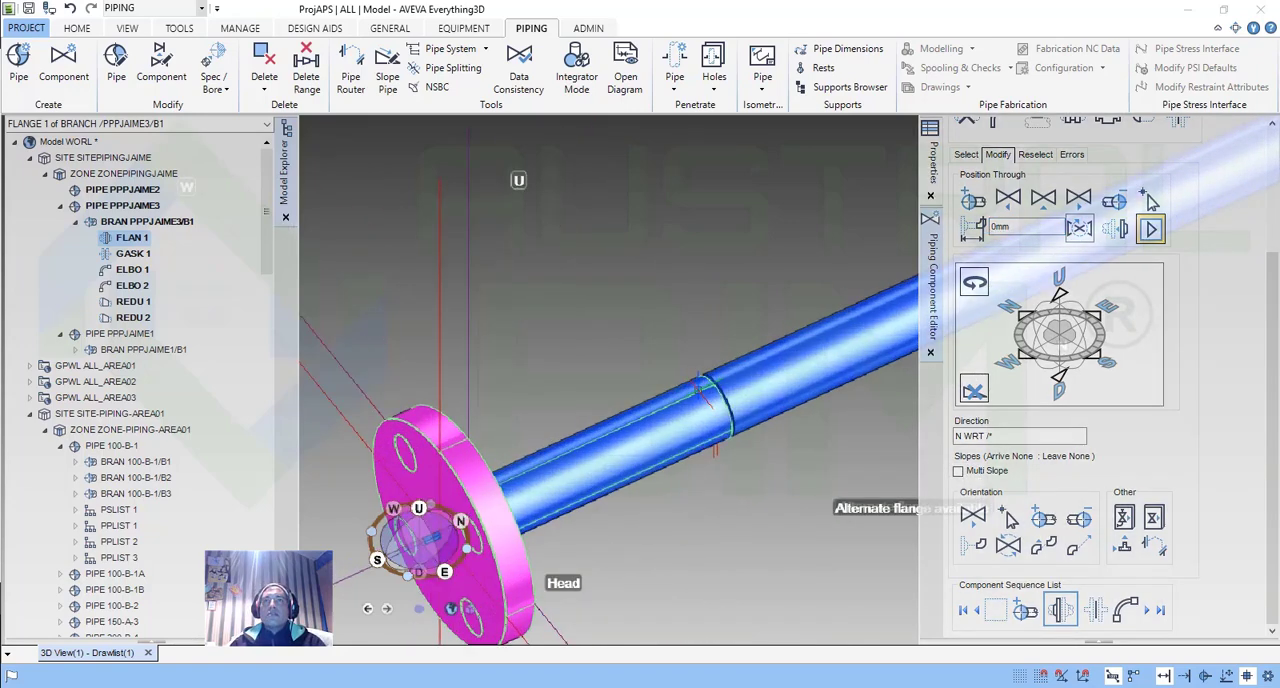
pyautogui.scroll(-4, 730, 397)
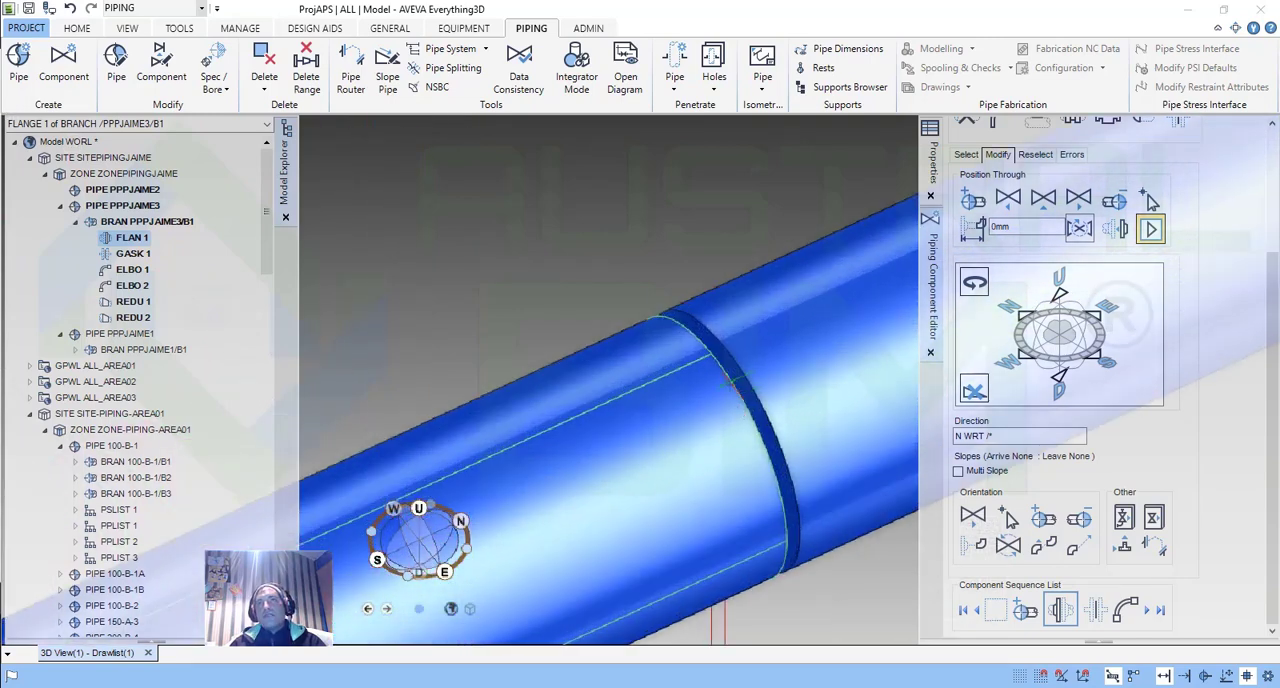
pyautogui.scroll(-4, 731, 398)
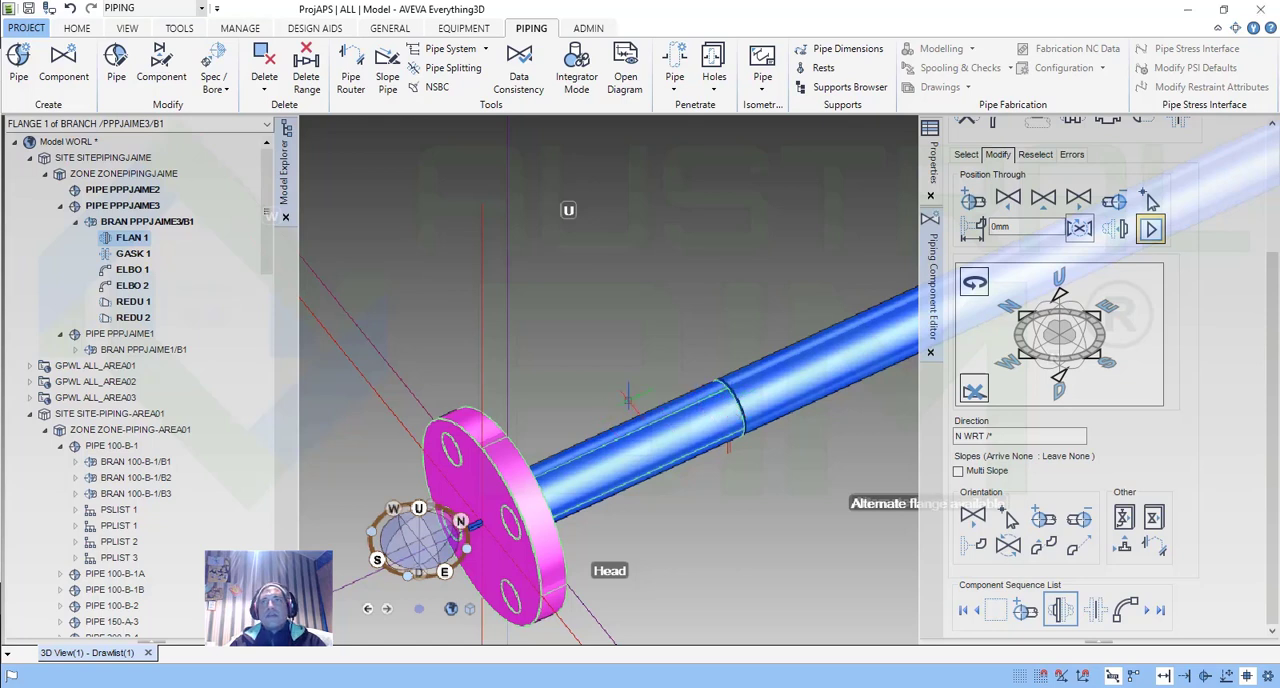
pyautogui.click(70, 8)
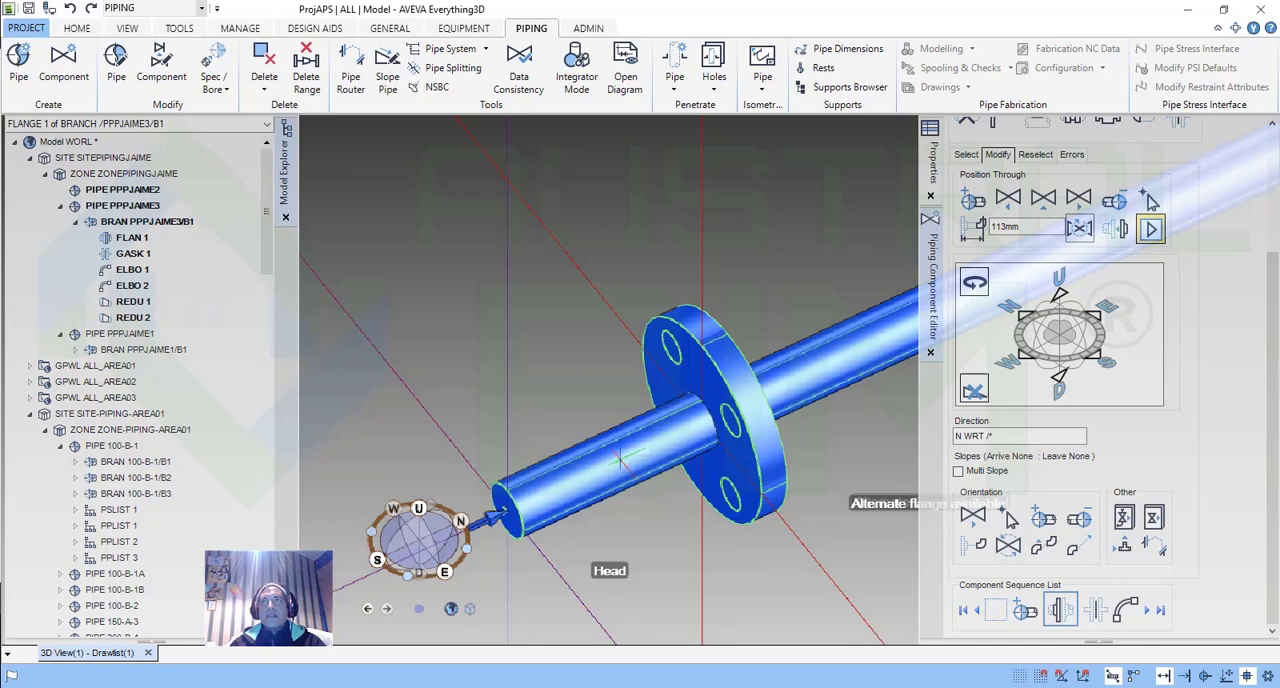
pyautogui.click(620, 460)
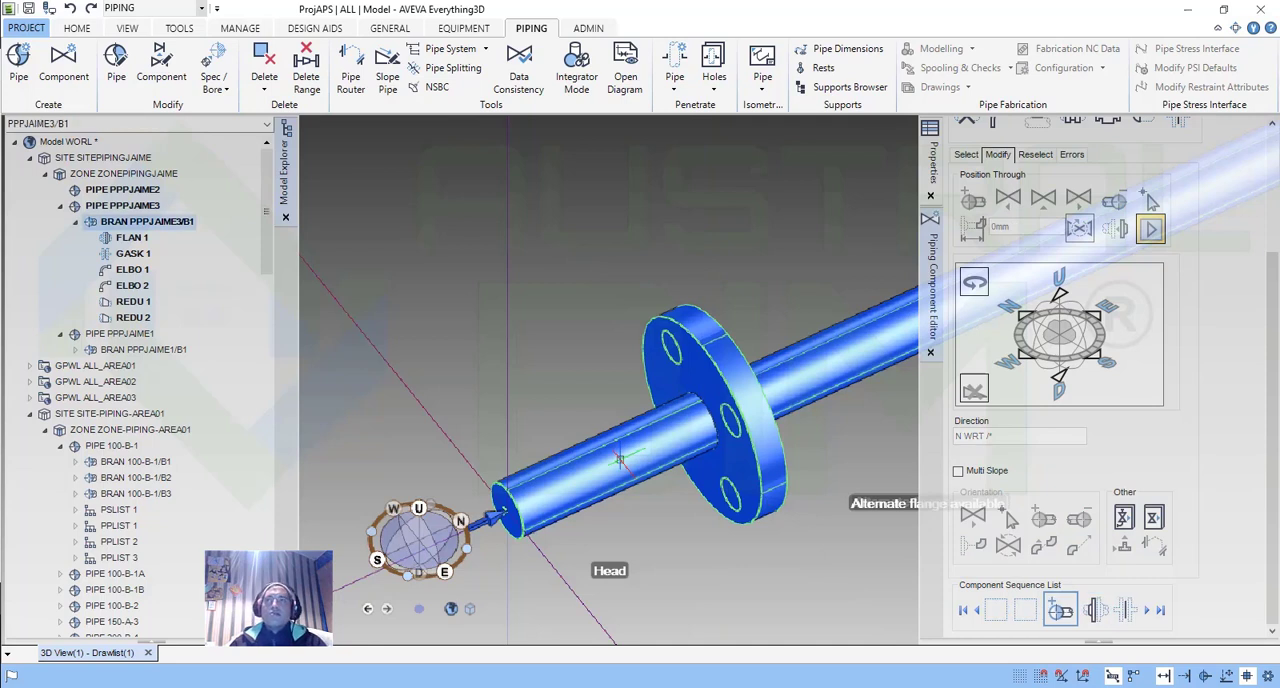
# Examine the flange end of the branch and go through its component sequence from the last component to the branch itself.
pyautogui.scroll(-3, 715, 442)
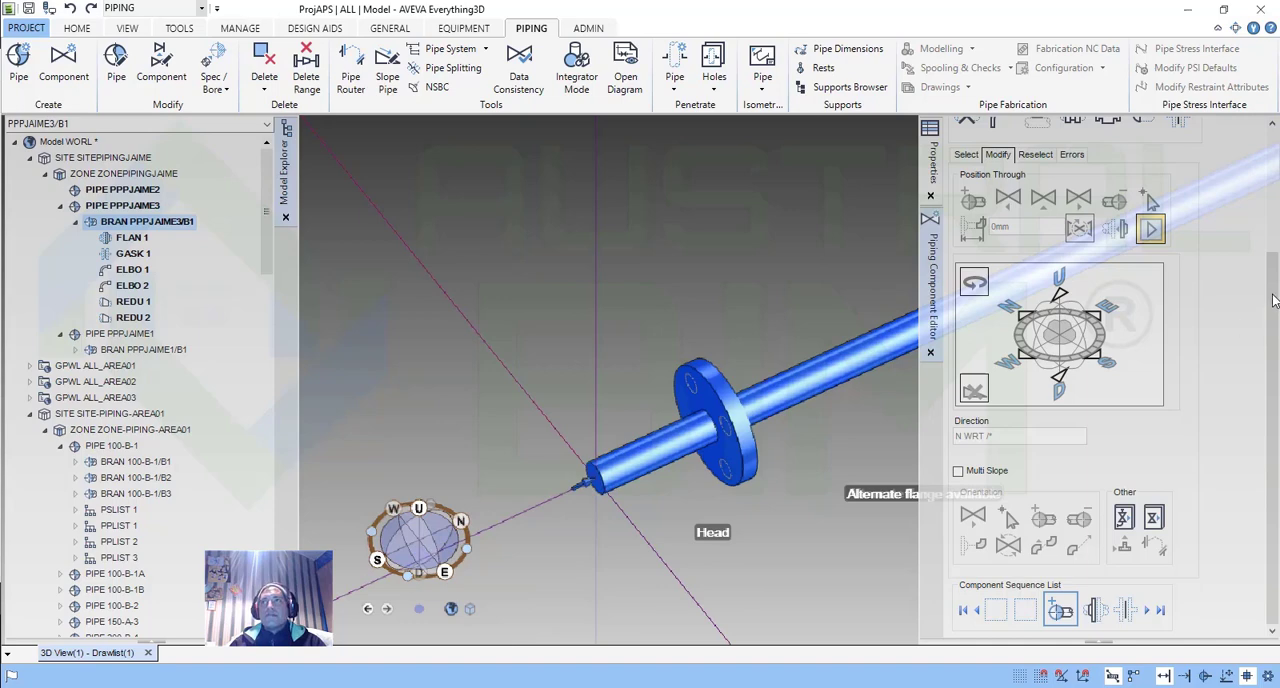
pyautogui.moveTo(1272, 278); pyautogui.dragTo(1272, 240)
pyautogui.scroll(-1, 1182, 436)
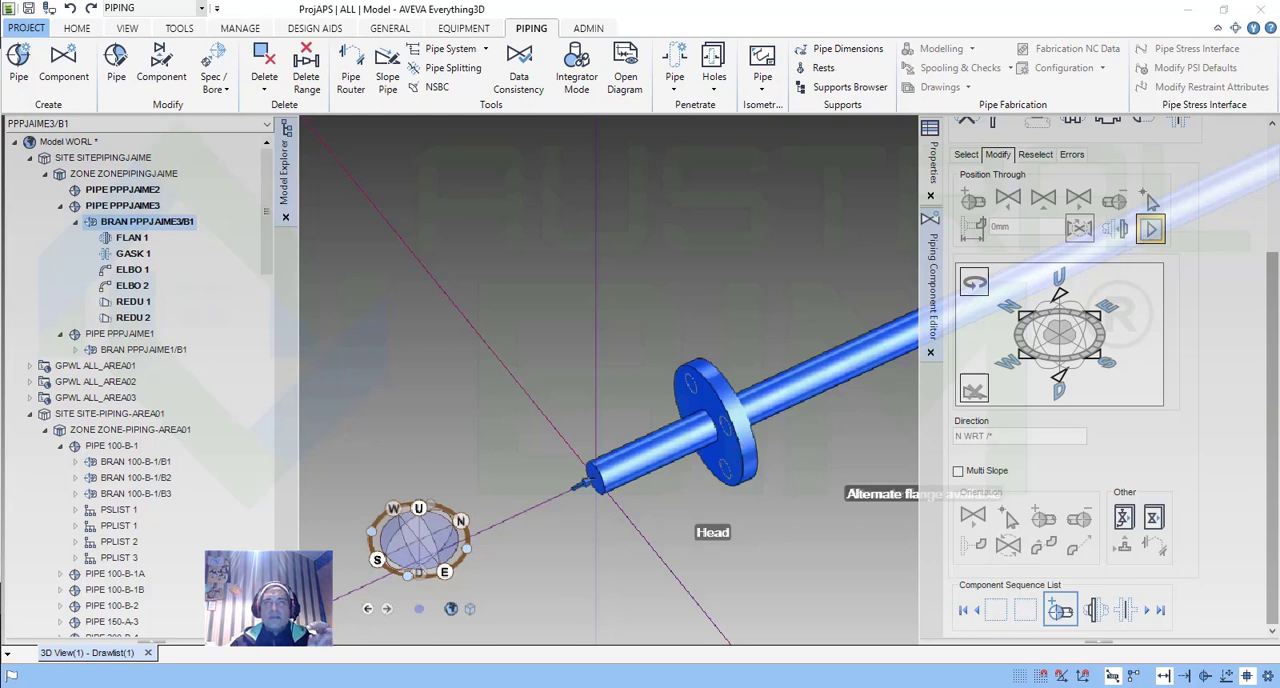
pyautogui.scroll(2, 712, 415)
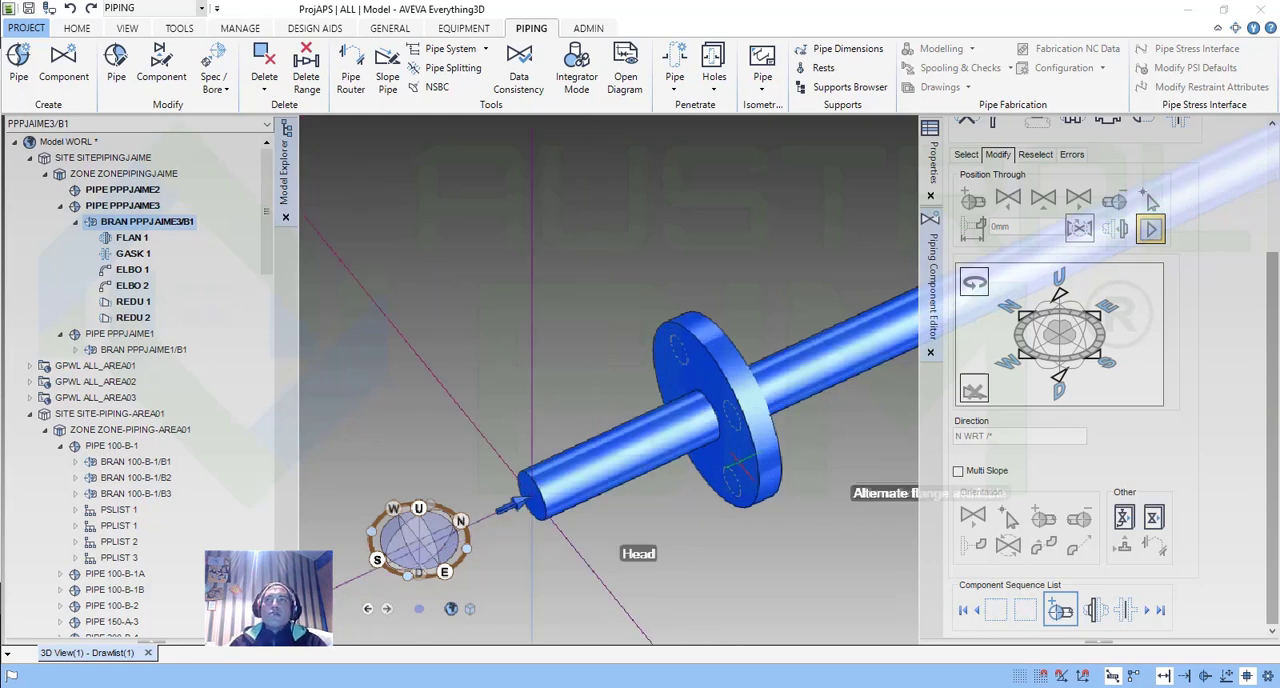
pyautogui.scroll(-4, 848, 470)
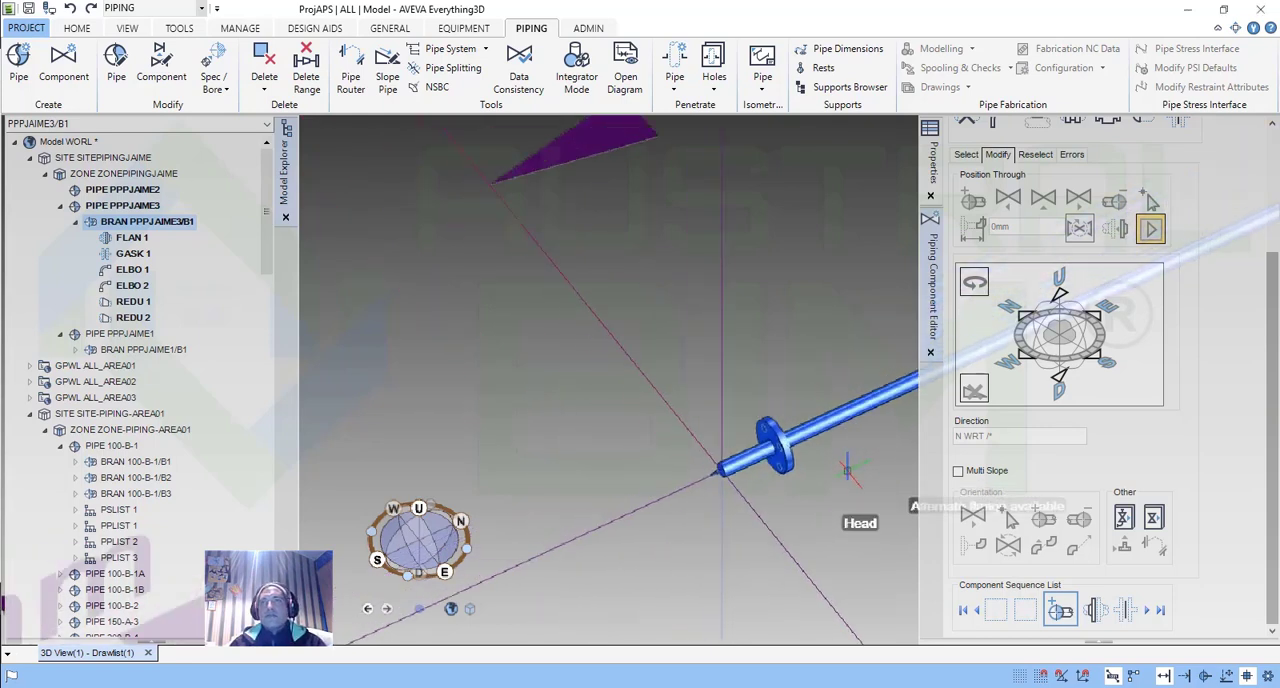
pyautogui.moveTo(860, 461); pyautogui.dragTo(808, 462, button='middle')
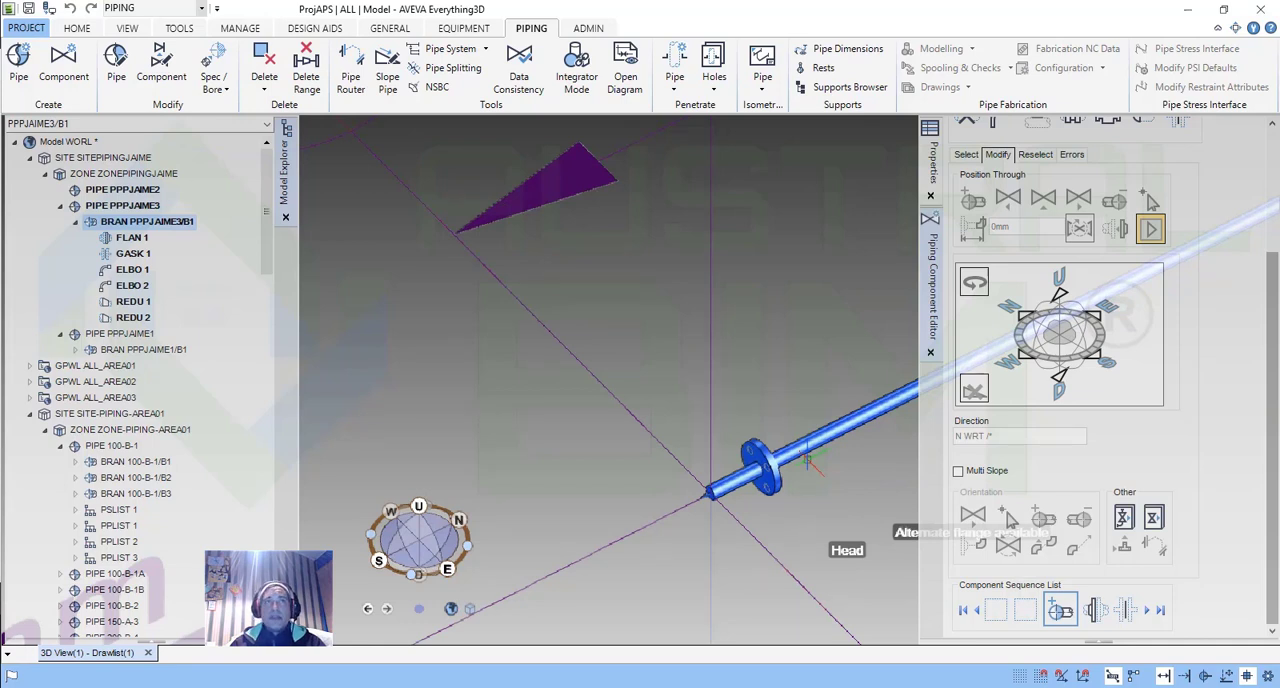
pyautogui.scroll(2, 812, 462)
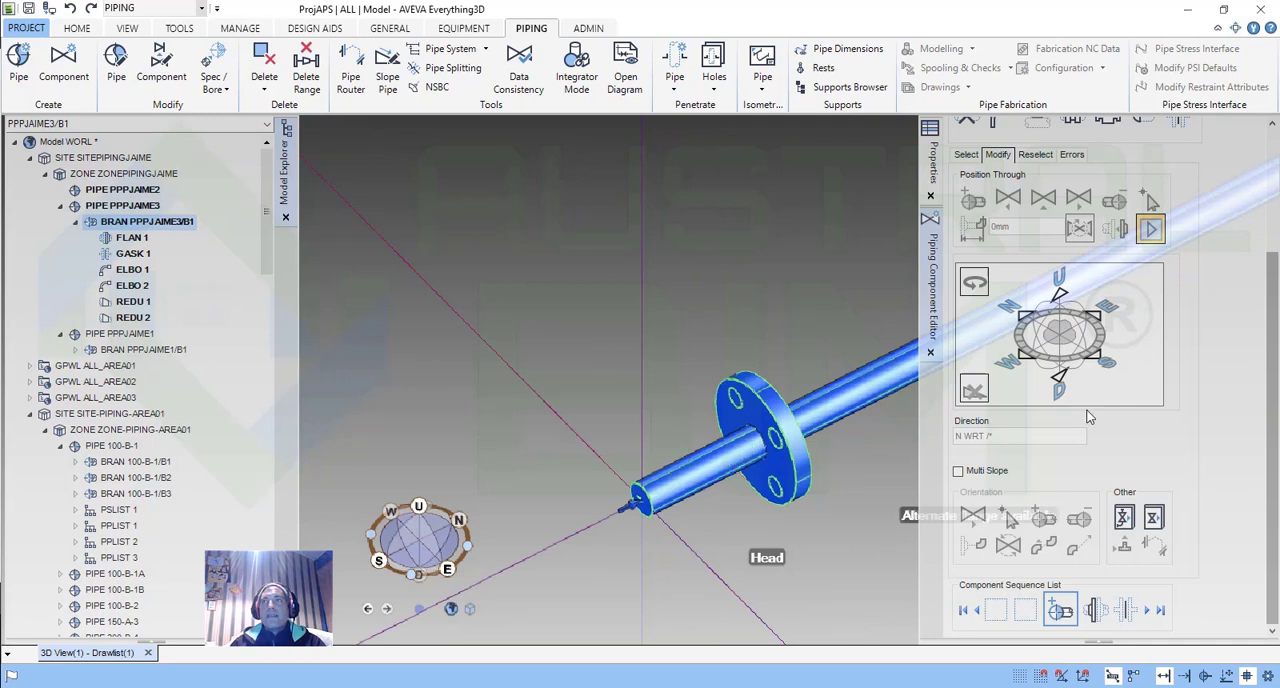
pyautogui.click(1162, 611)
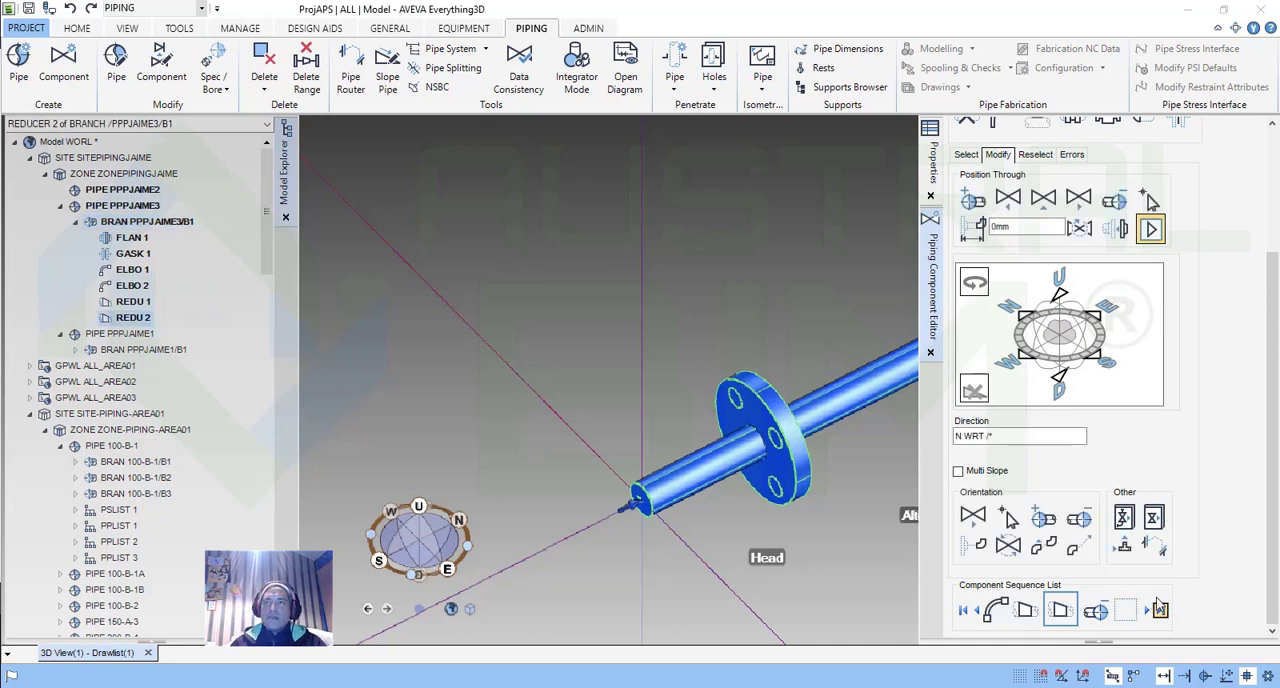
pyautogui.click(1102, 612)
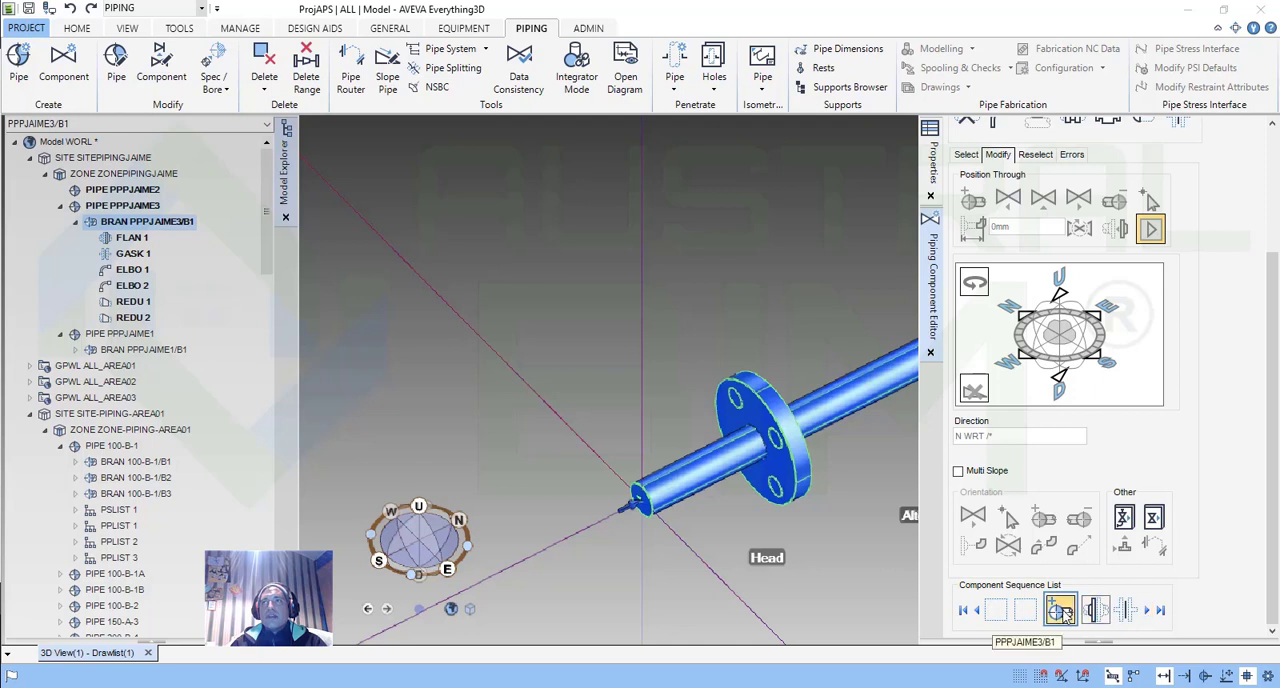
pyautogui.moveTo(1270, 365); pyautogui.dragTo(1266, 412)
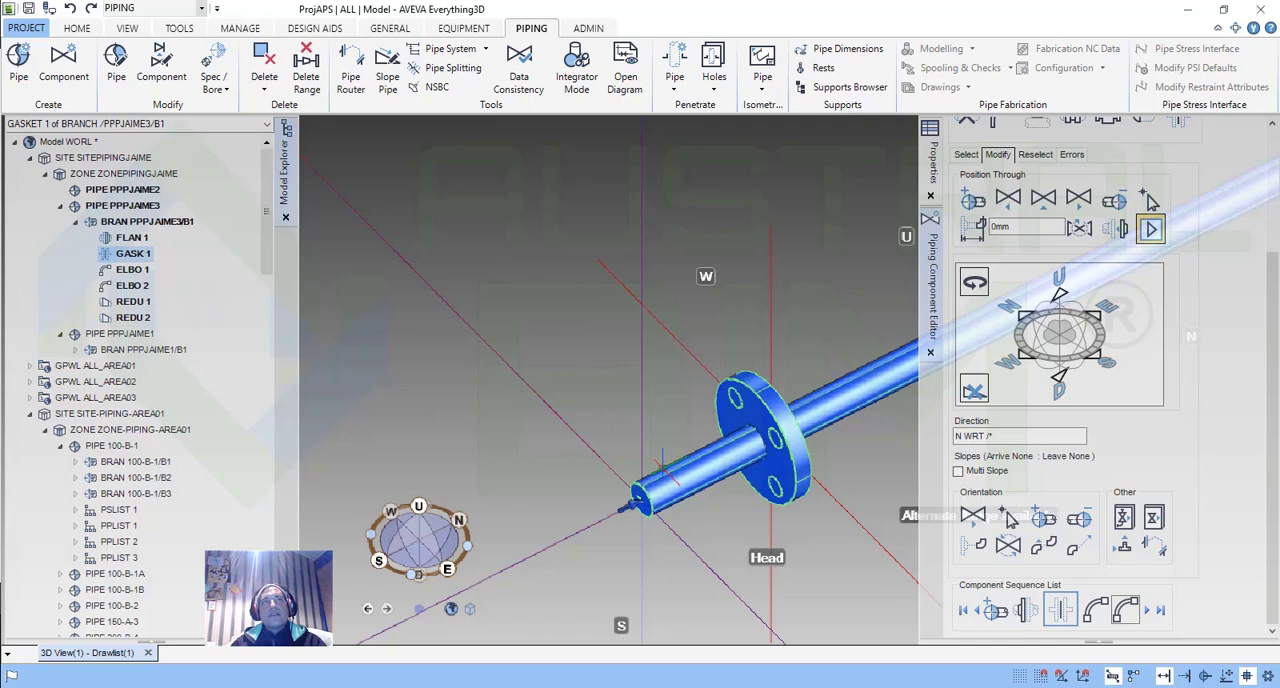
# Select the branch, its two reducers and the flange near the head in turn to compare their positions.
pyautogui.click(661, 467)
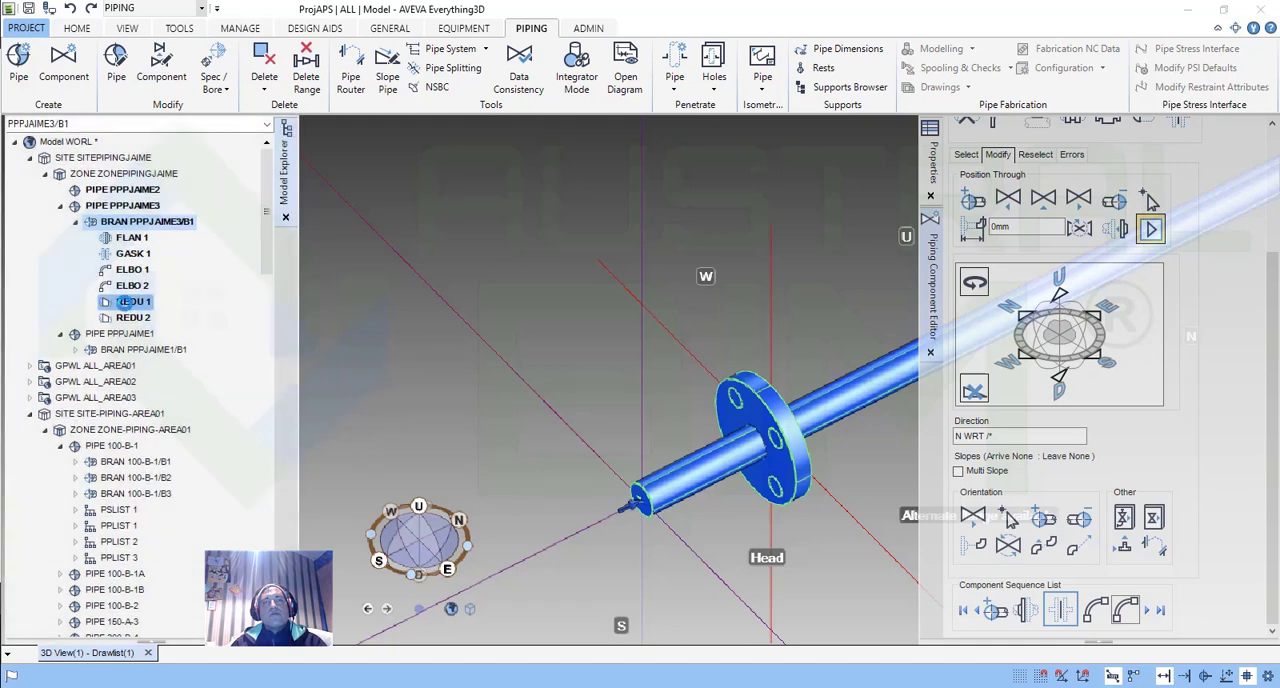
pyautogui.click(126, 301)
pyautogui.click(133, 317)
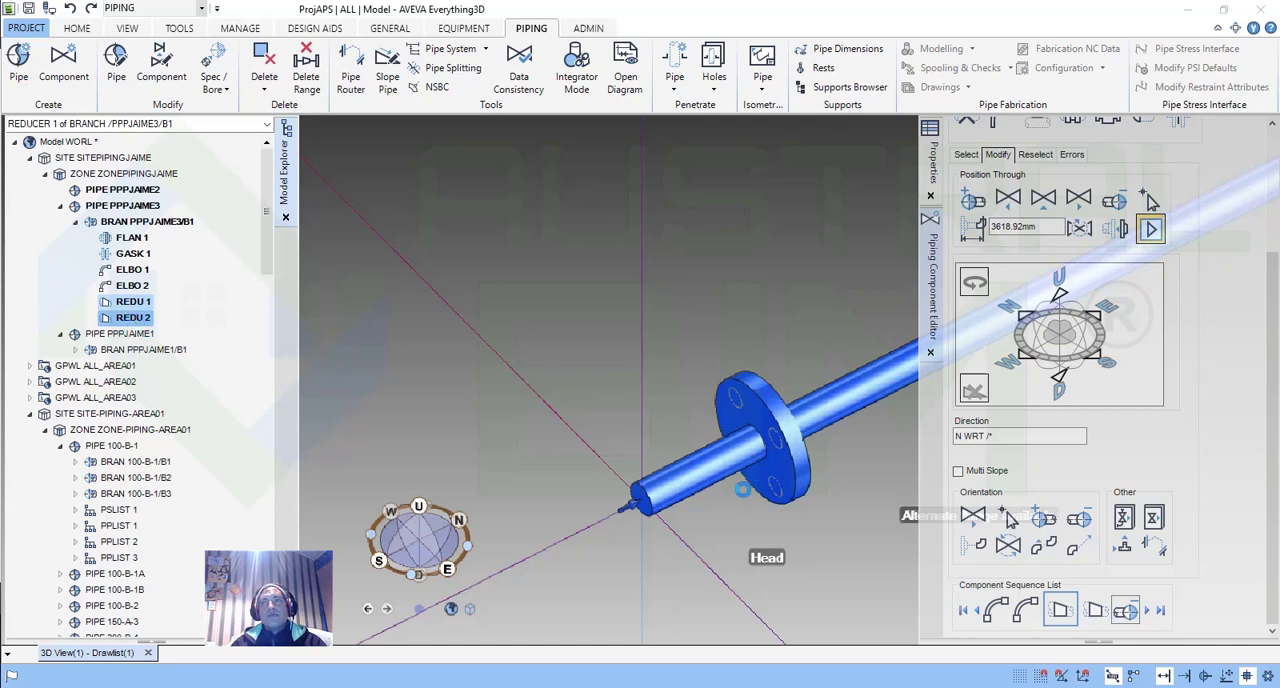
pyautogui.click(742, 489)
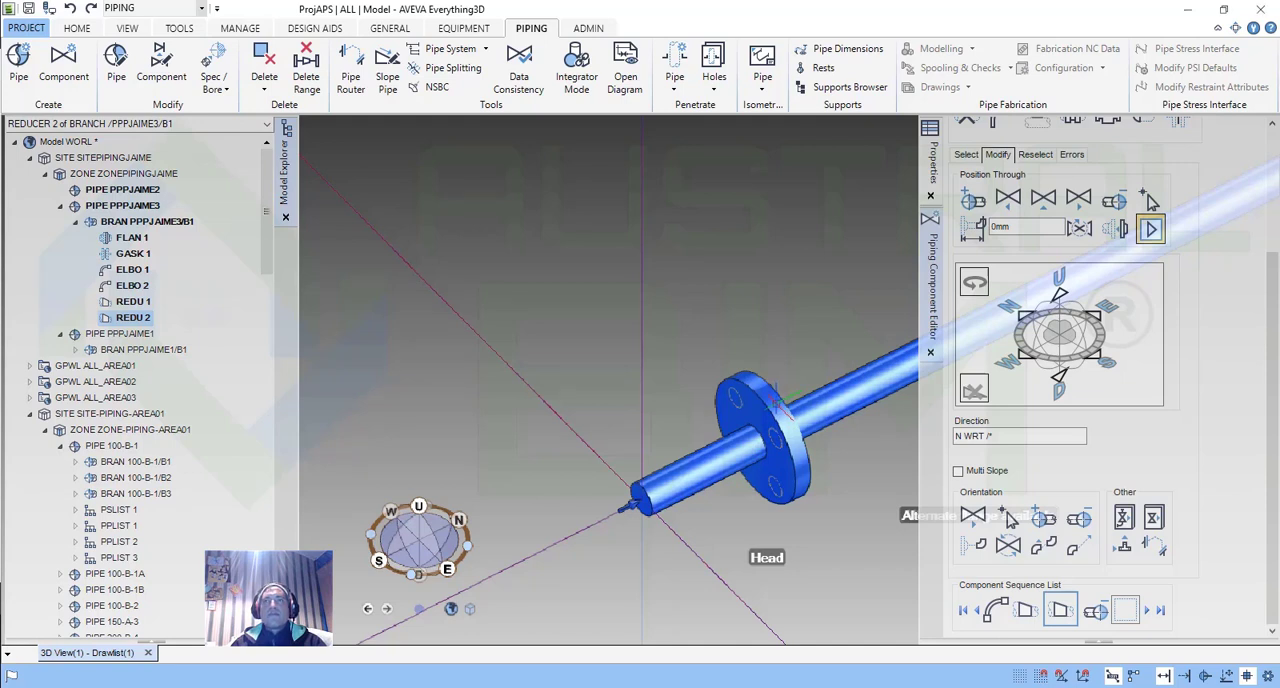
pyautogui.click(776, 398)
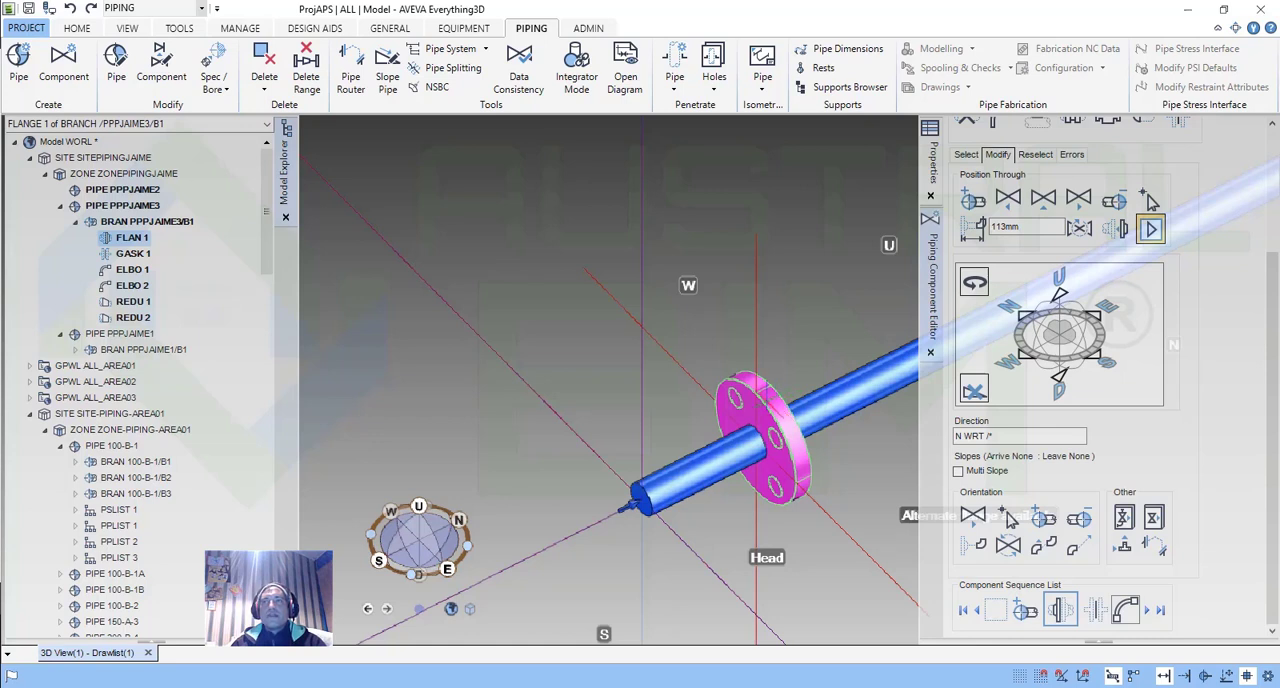
pyautogui.scroll(-4, 749, 474)
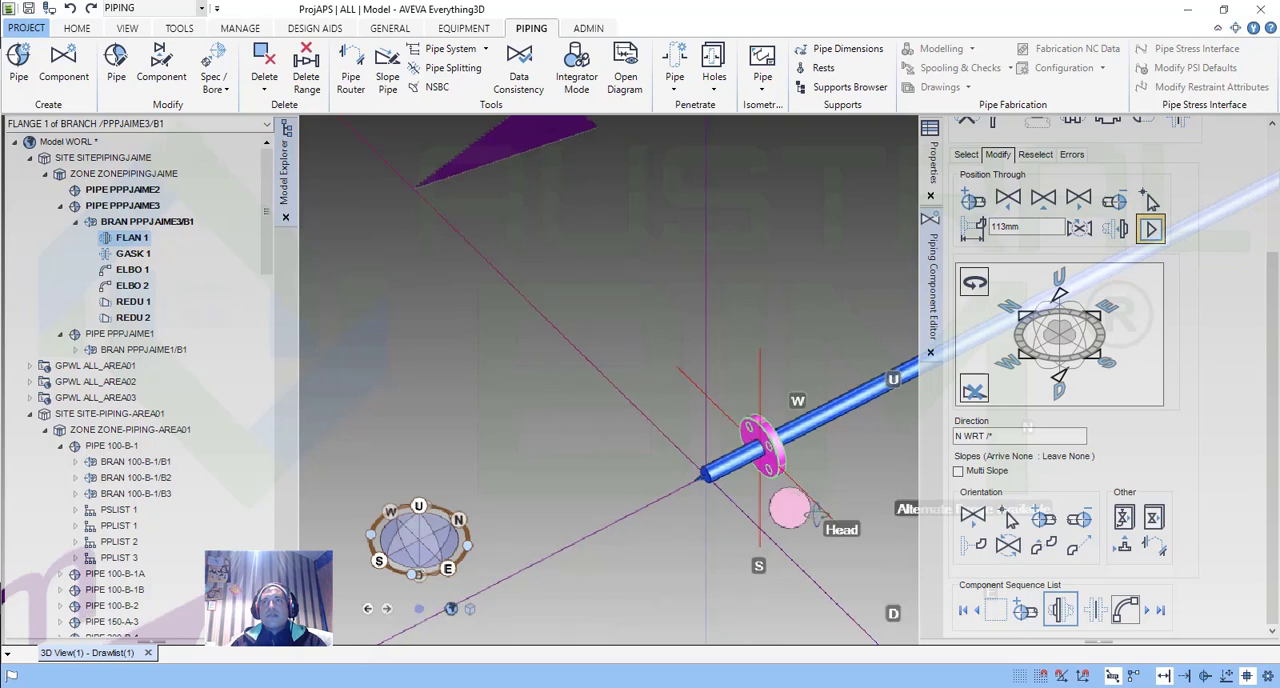
# Switch to the Word document Entrenamiento Pipe Modeling.docx and read on from the branch tail attributes to the creation of piping components.
pyautogui.moveTo(790, 508); pyautogui.dragTo(797, 510, button='middle')
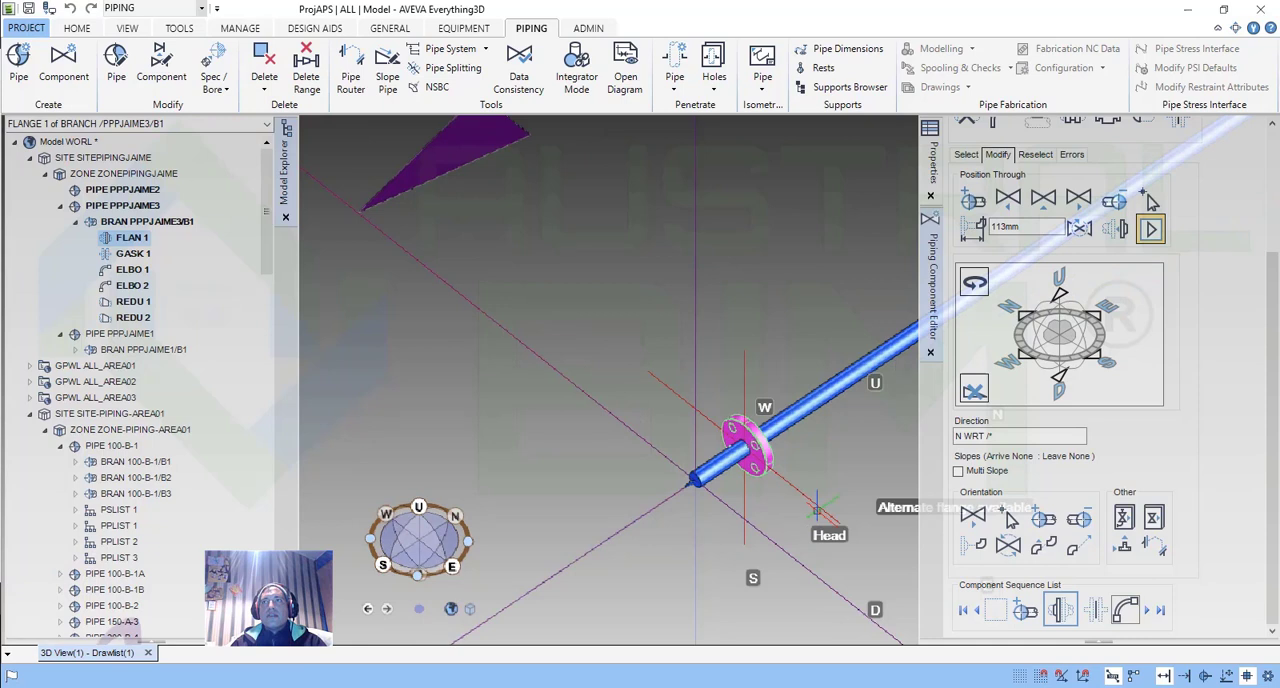
pyautogui.click(1153, 545)
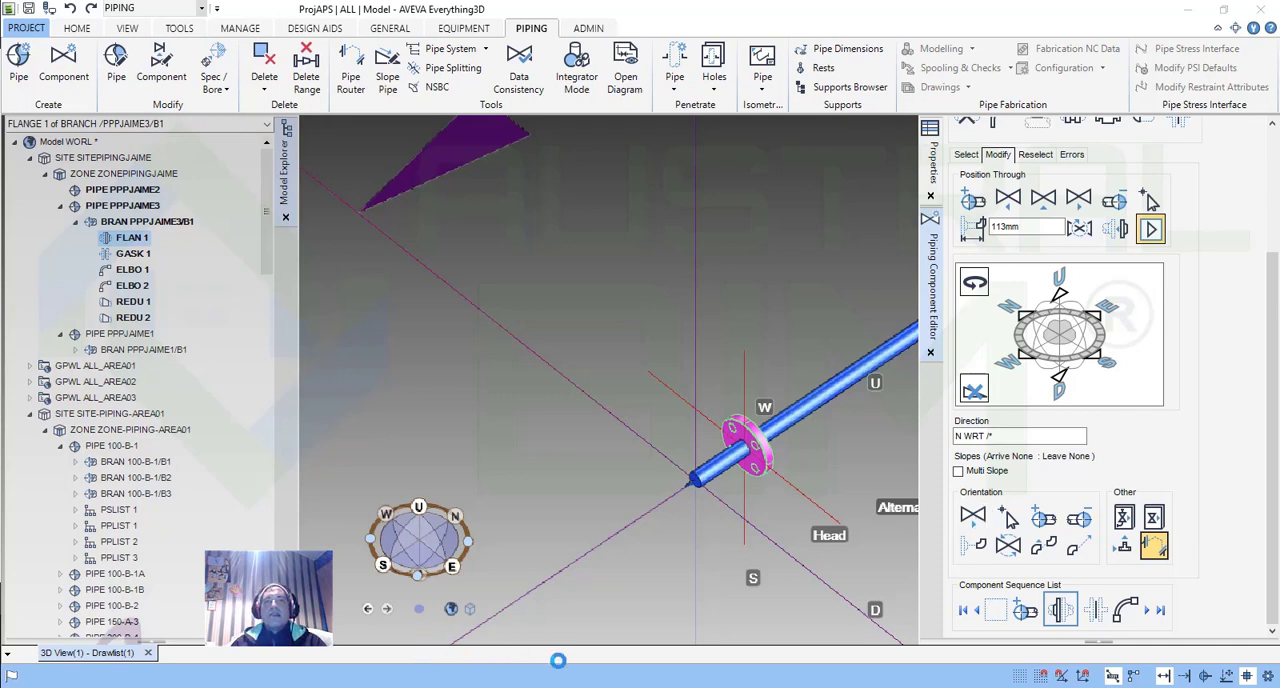
pyautogui.hotkey('alt', 'Tab')
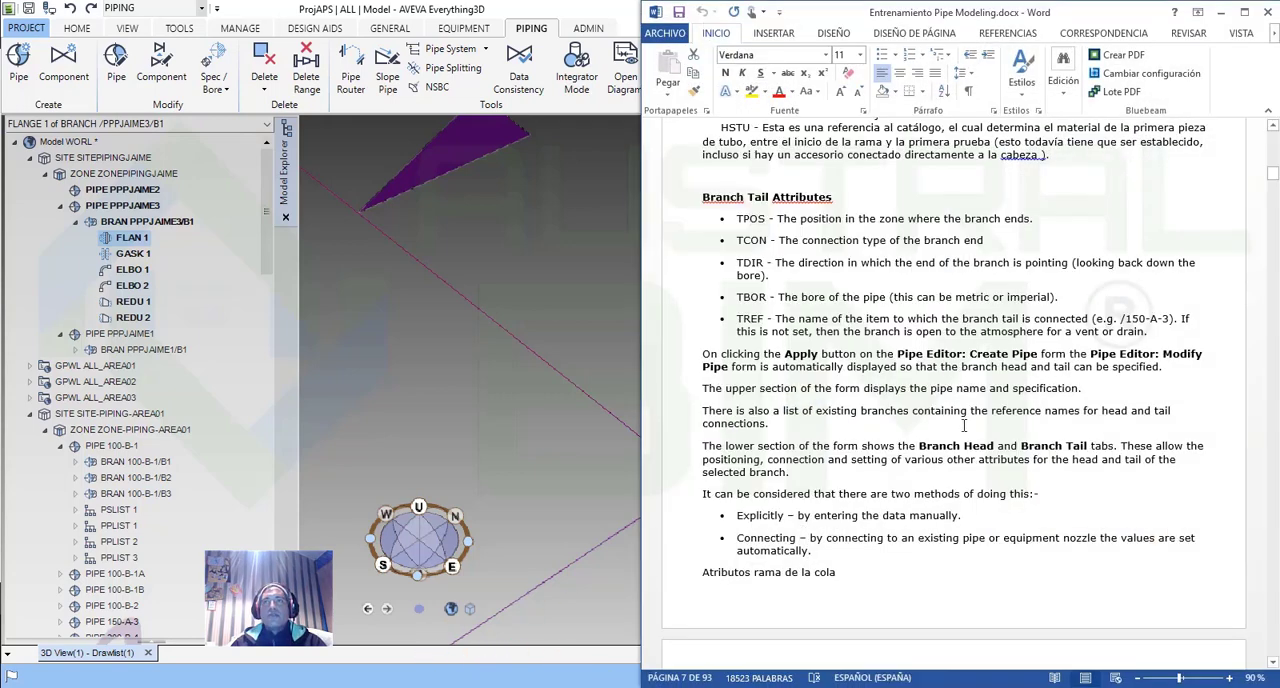
pyautogui.scroll(-5, 962, 435)
pyautogui.scroll(-14, 962, 435)
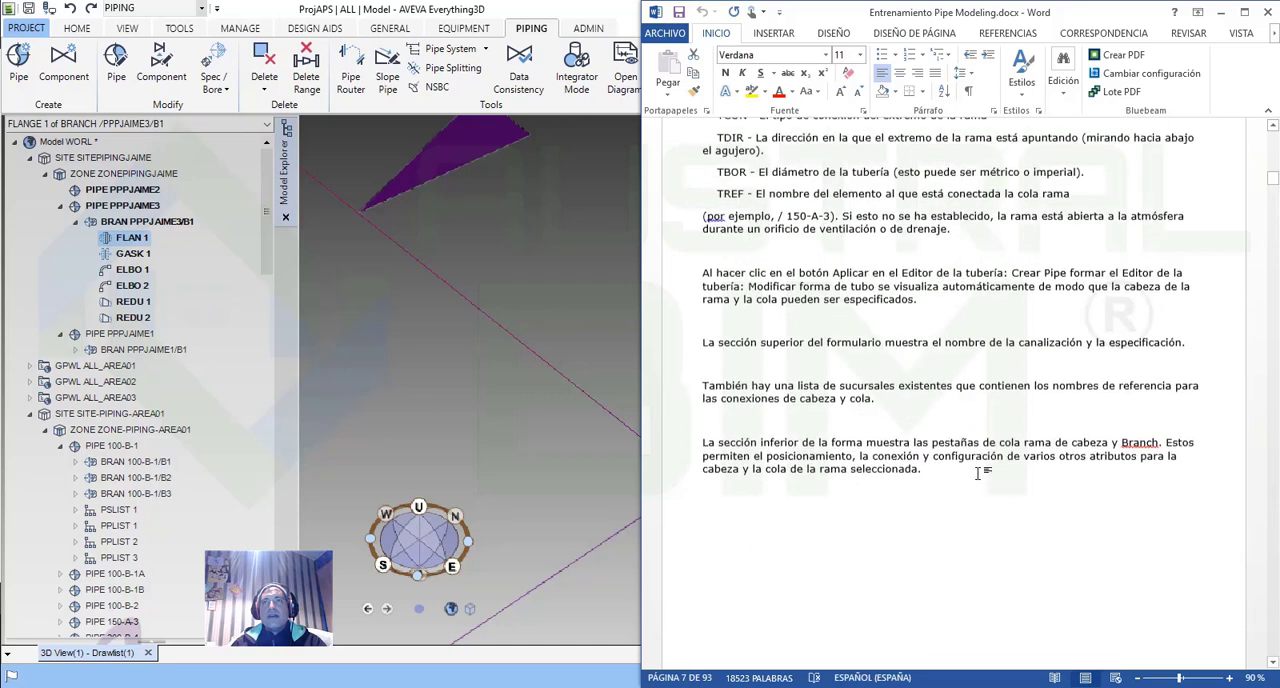
pyautogui.scroll(-11, 1058, 521)
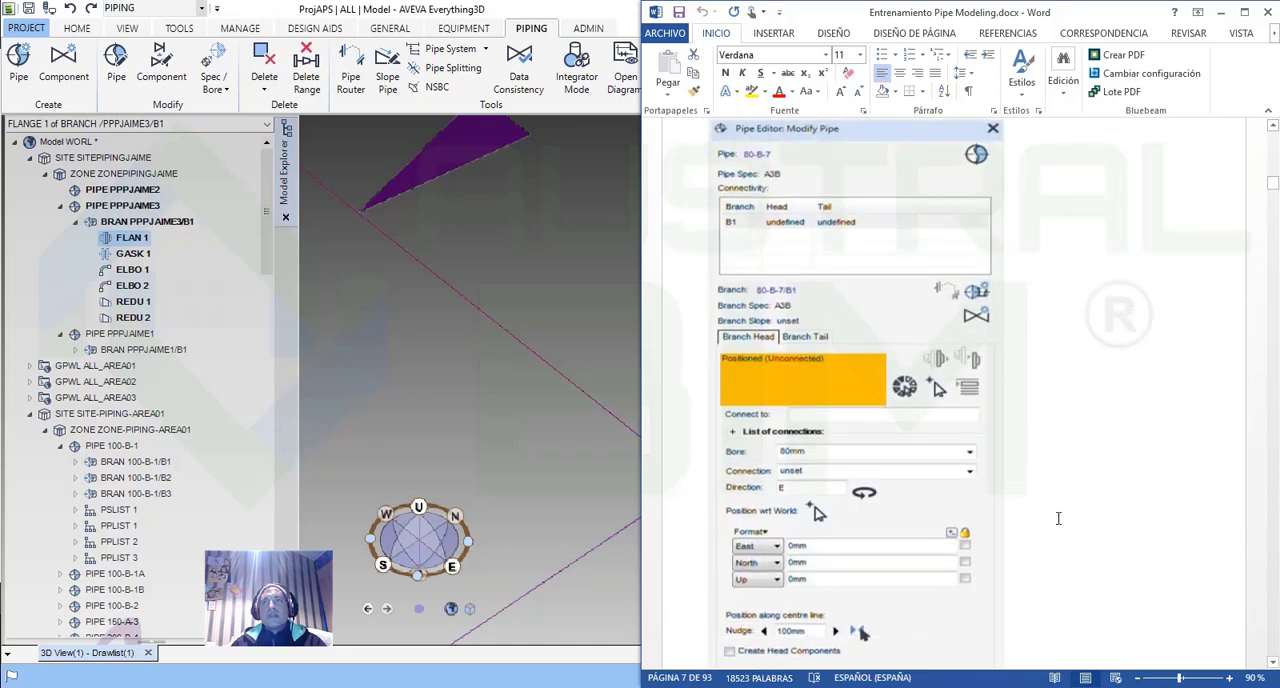
pyautogui.scroll(-8, 1058, 521)
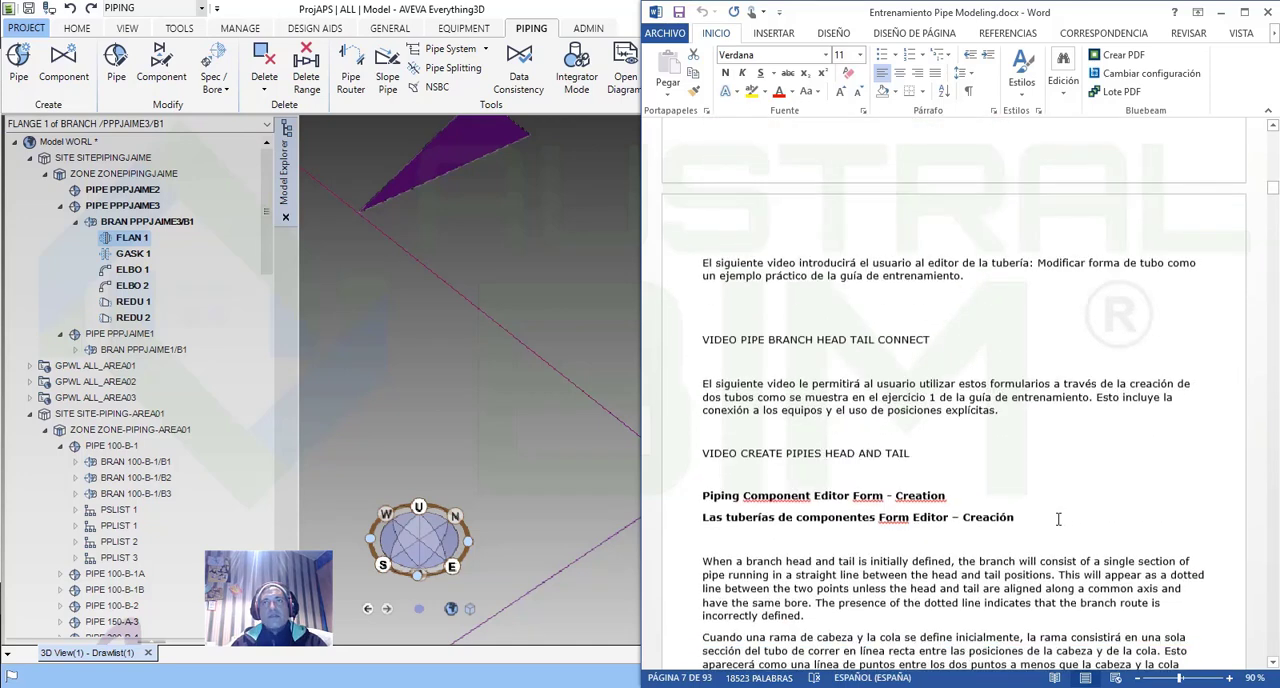
pyautogui.scroll(-12, 1058, 518)
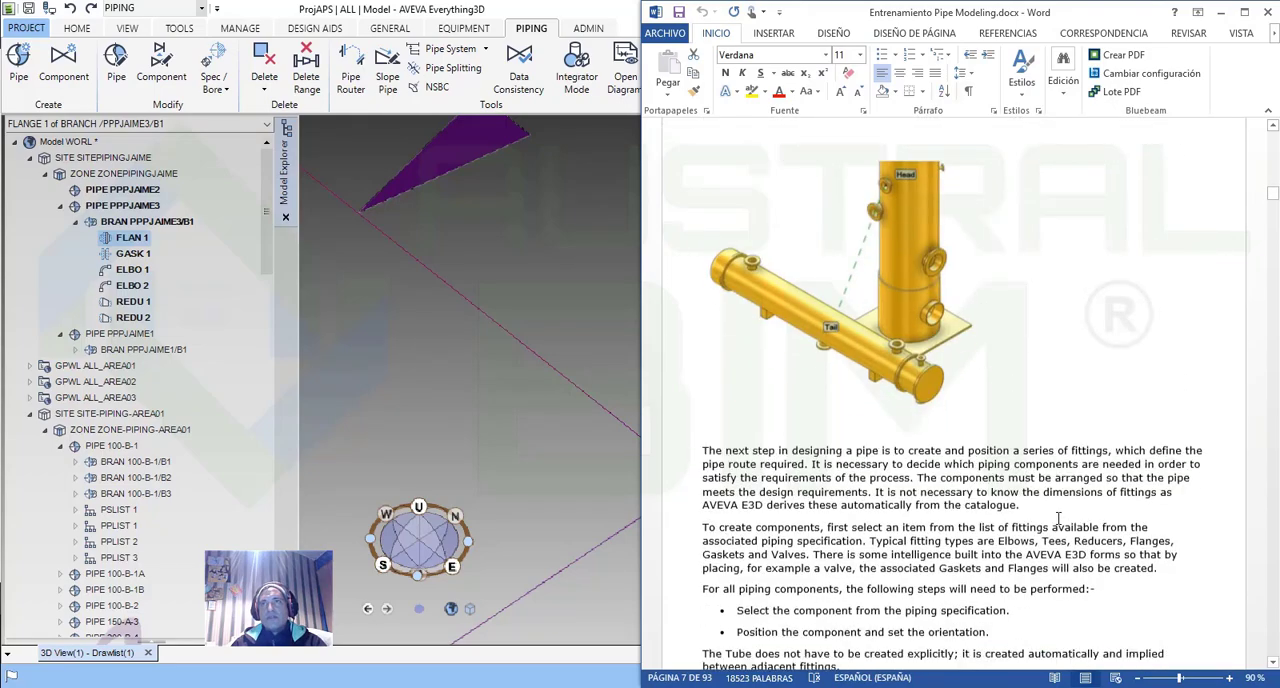
pyautogui.scroll(-7, 1058, 518)
pyautogui.scroll(11, 1060, 516)
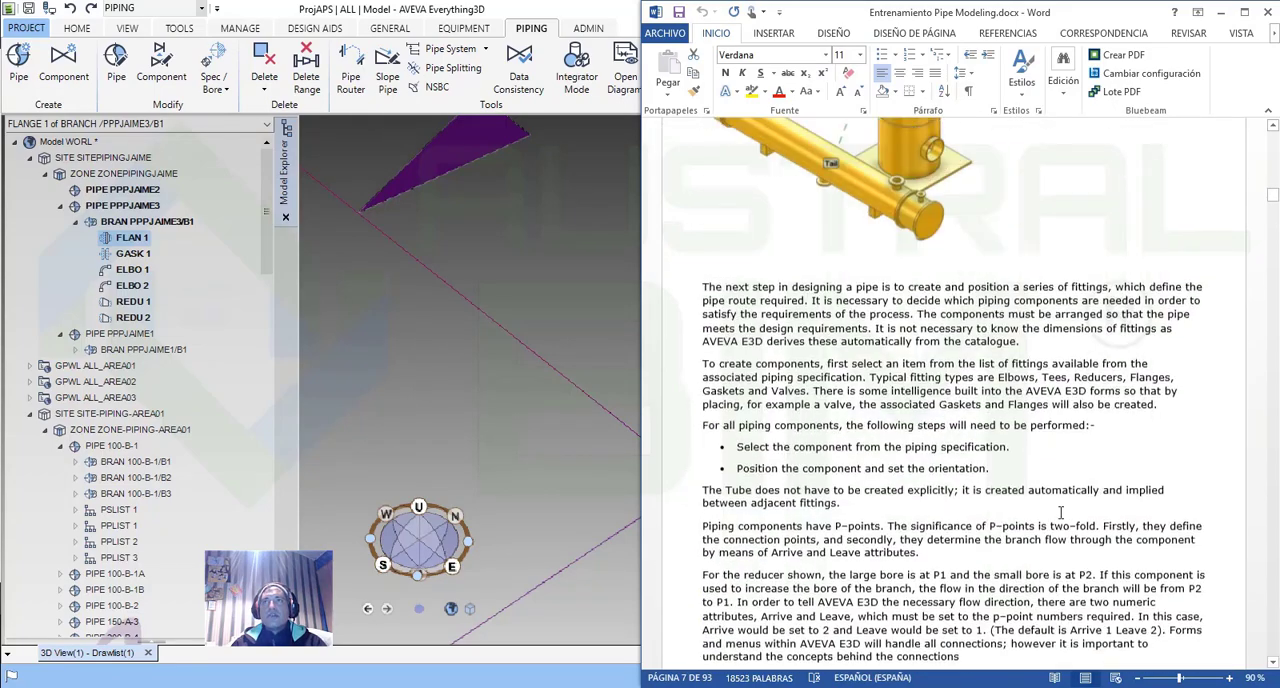
pyautogui.scroll(-8, 1060, 514)
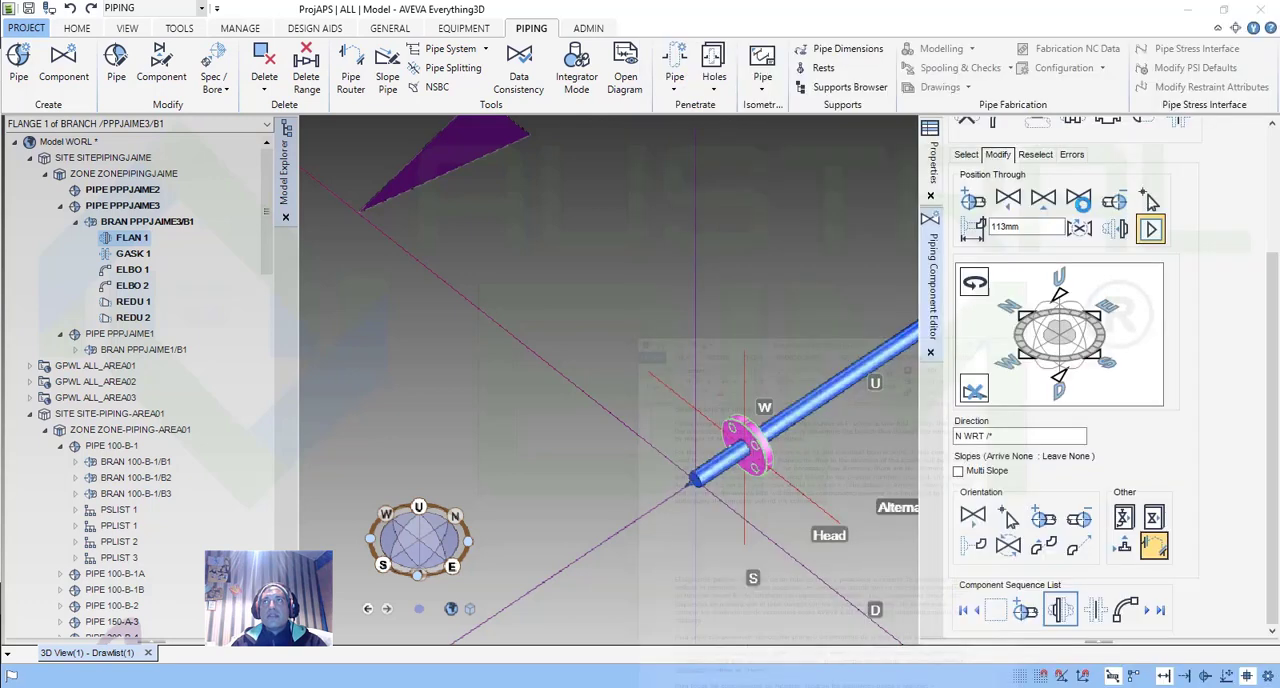
pyautogui.click(1221, 13)
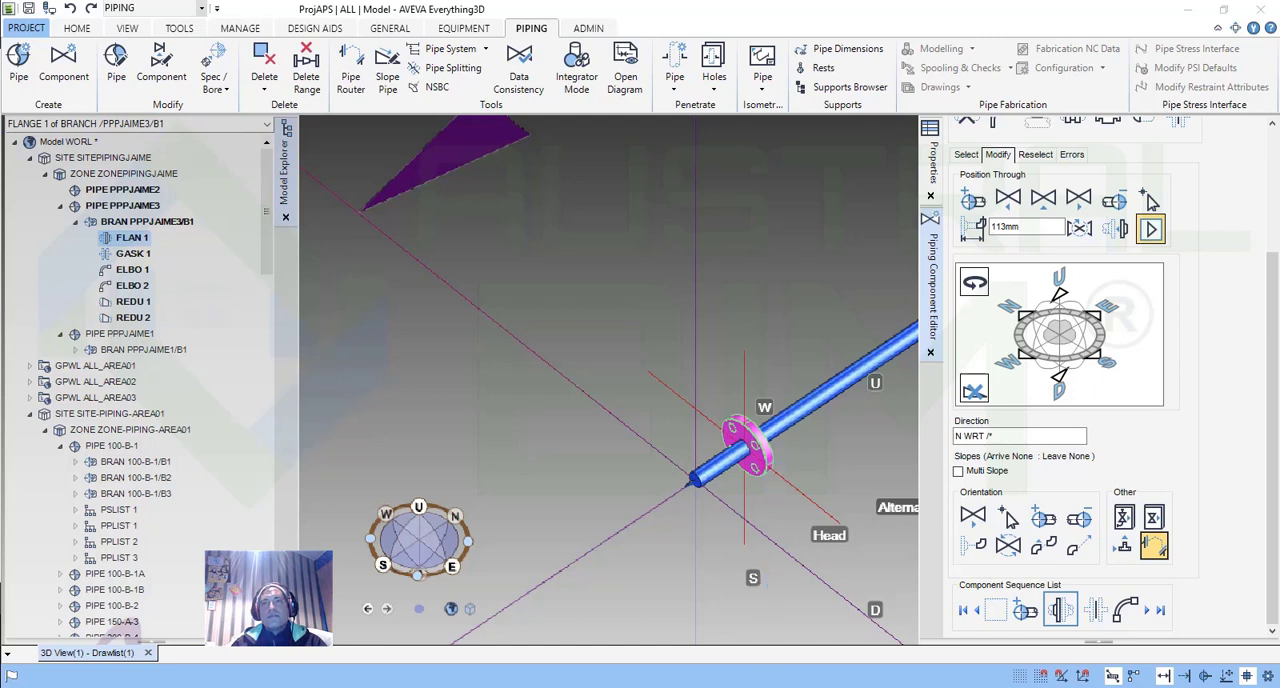
pyautogui.click(838, 687)
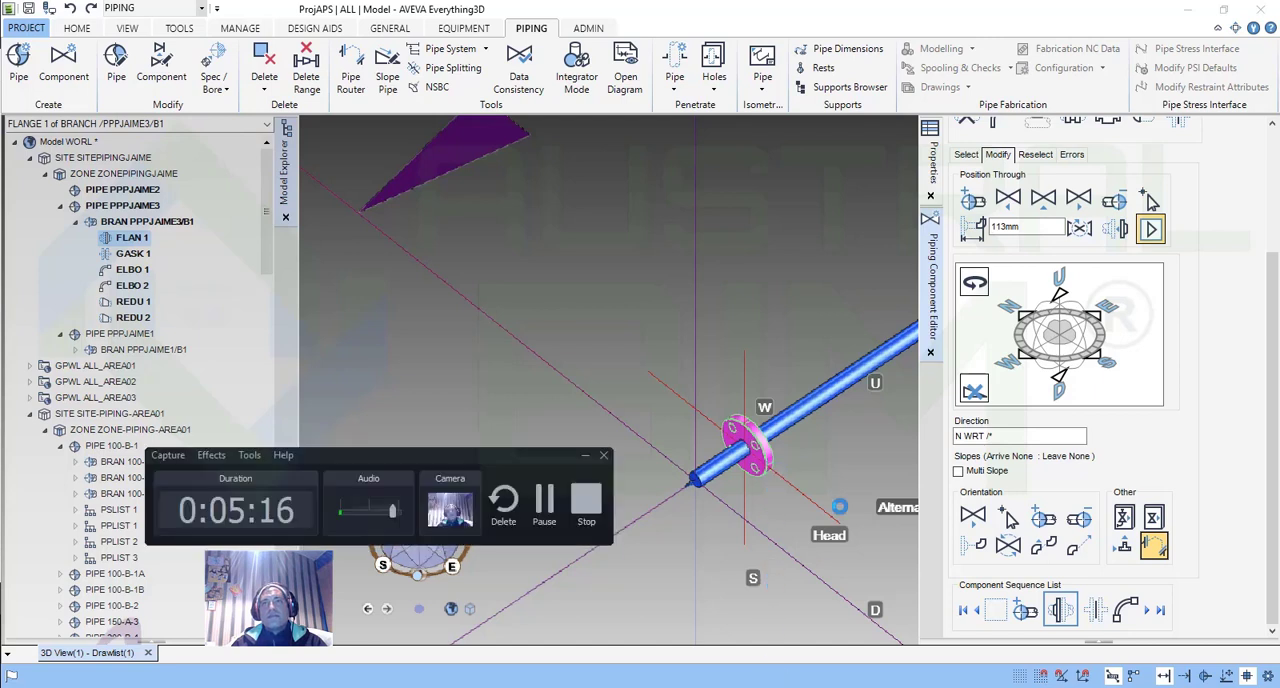
pyautogui.click(545, 500)
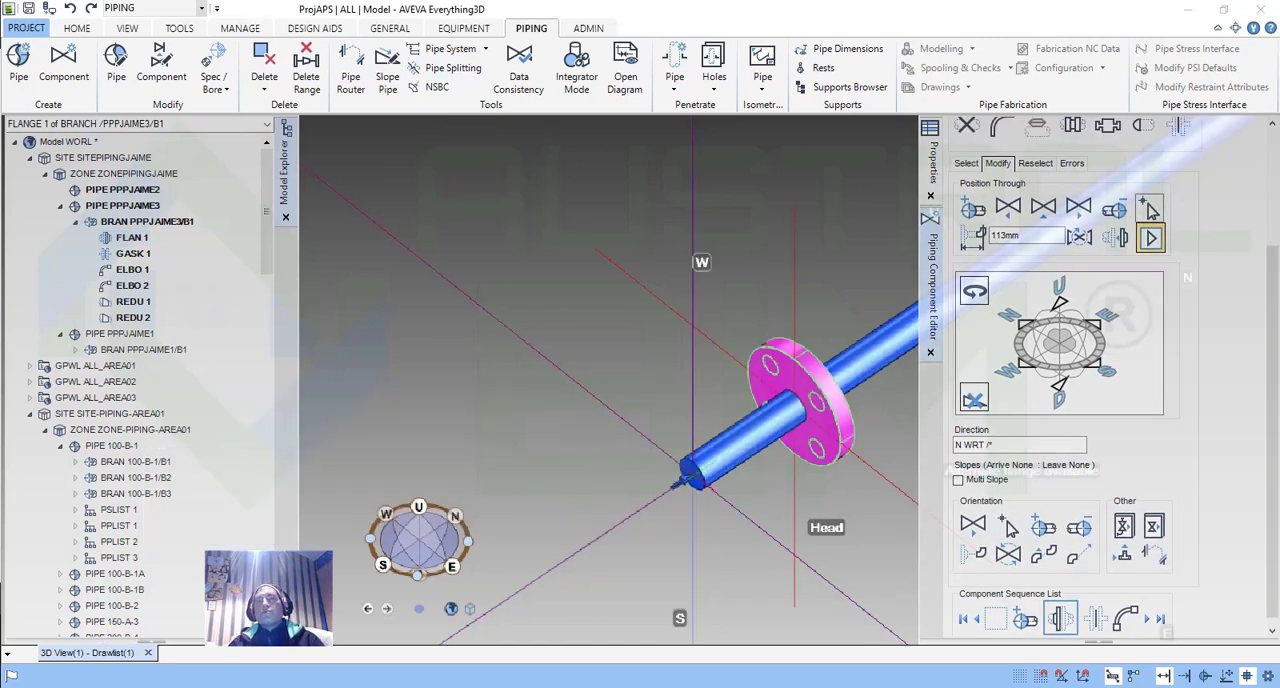
pyautogui.click(1043, 527)
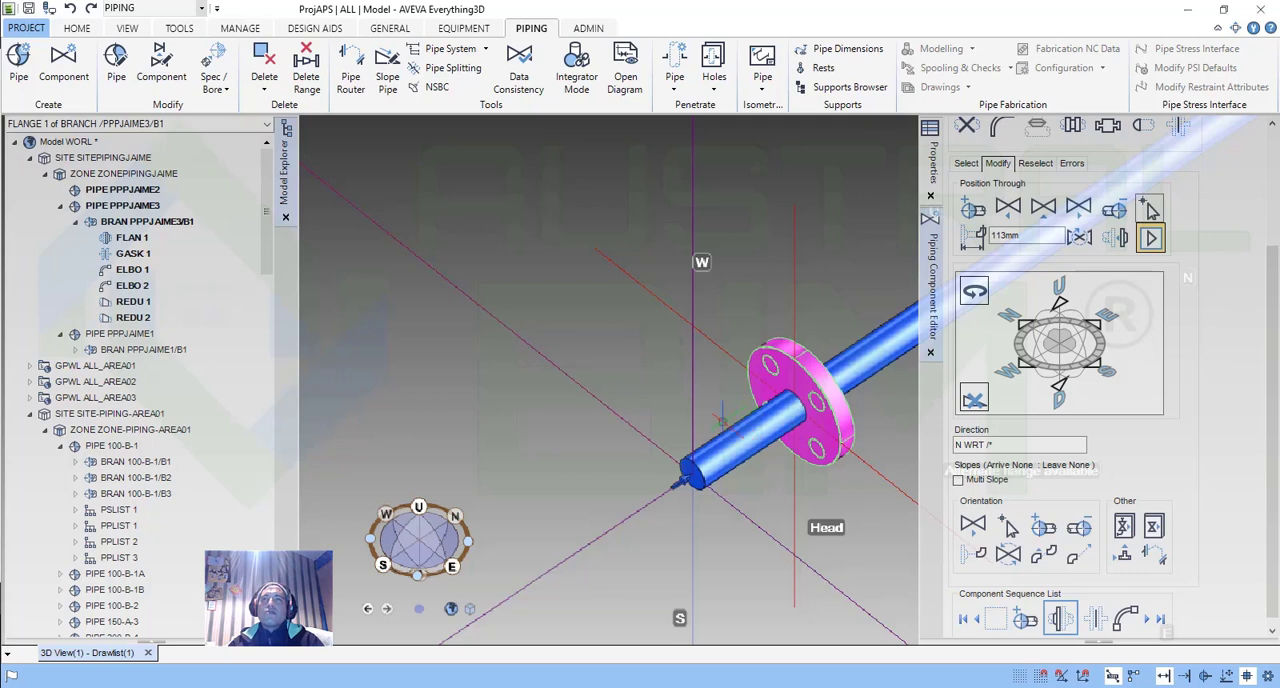
# Review the object snapping settings while positioning the flange through a cursor pick, and place the flange at the head end of the branch.
pyautogui.moveTo(723, 420); pyautogui.dragTo(702, 420, button='middle')
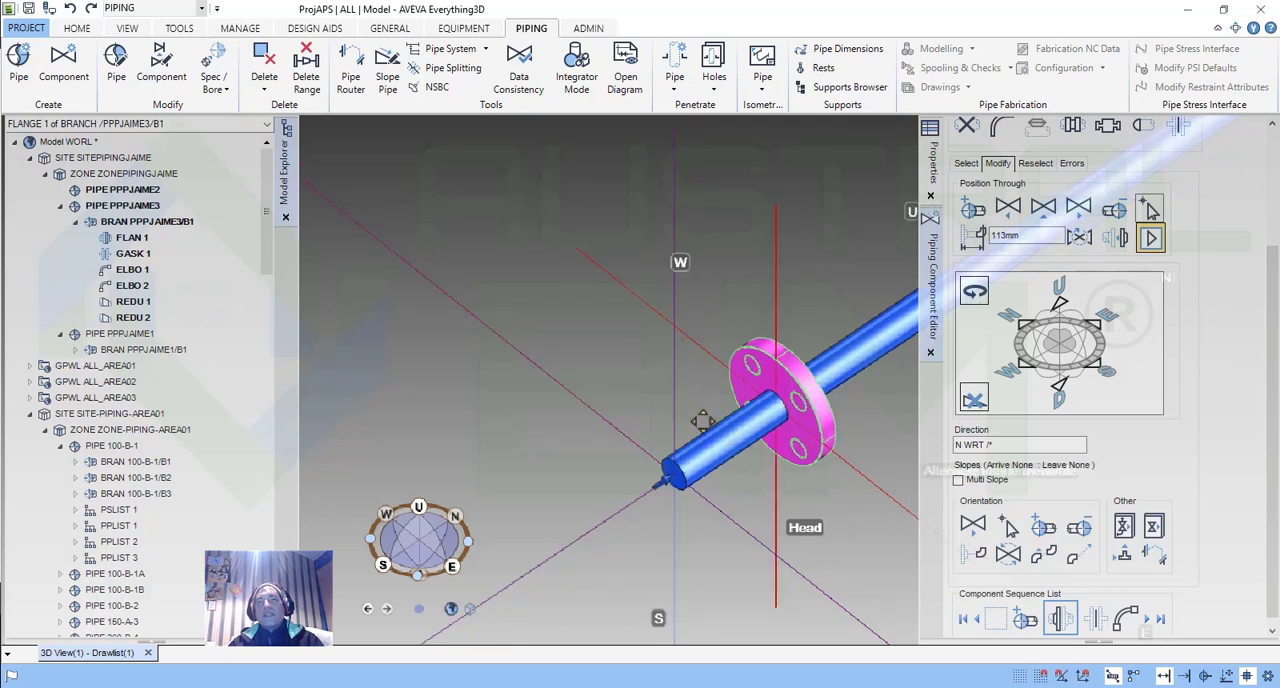
pyautogui.moveTo(702, 420); pyautogui.dragTo(688, 420, button='middle')
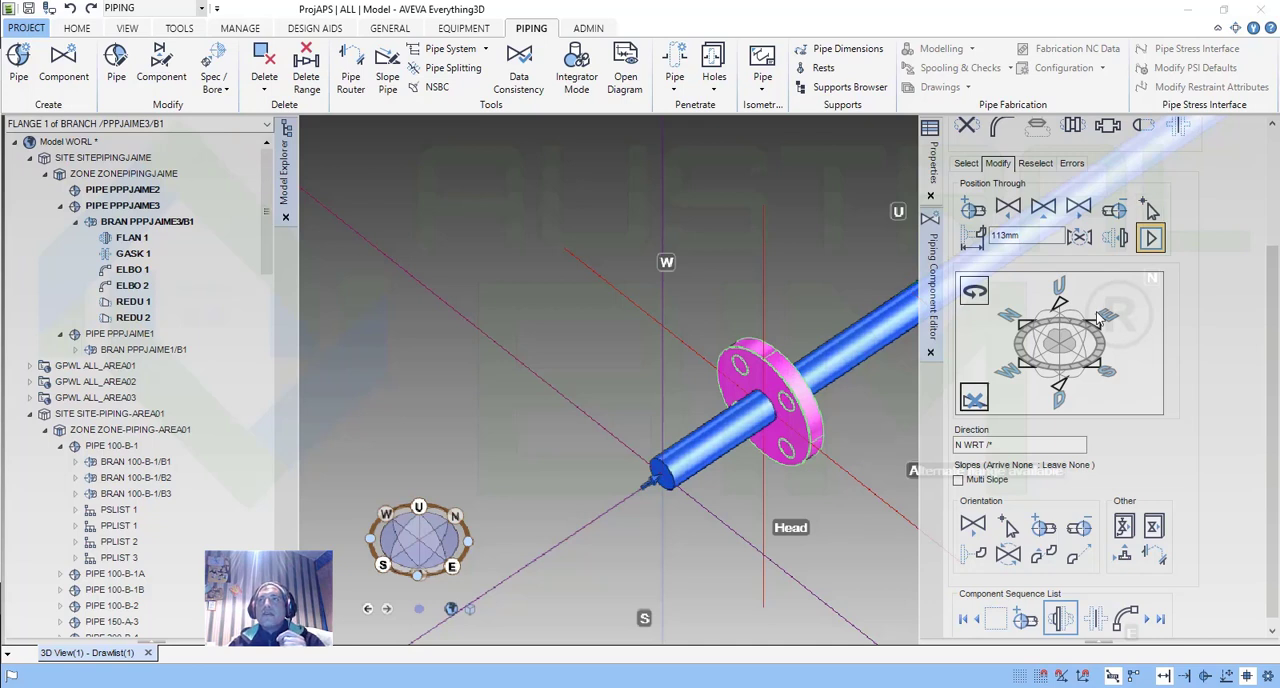
pyautogui.click(1005, 222)
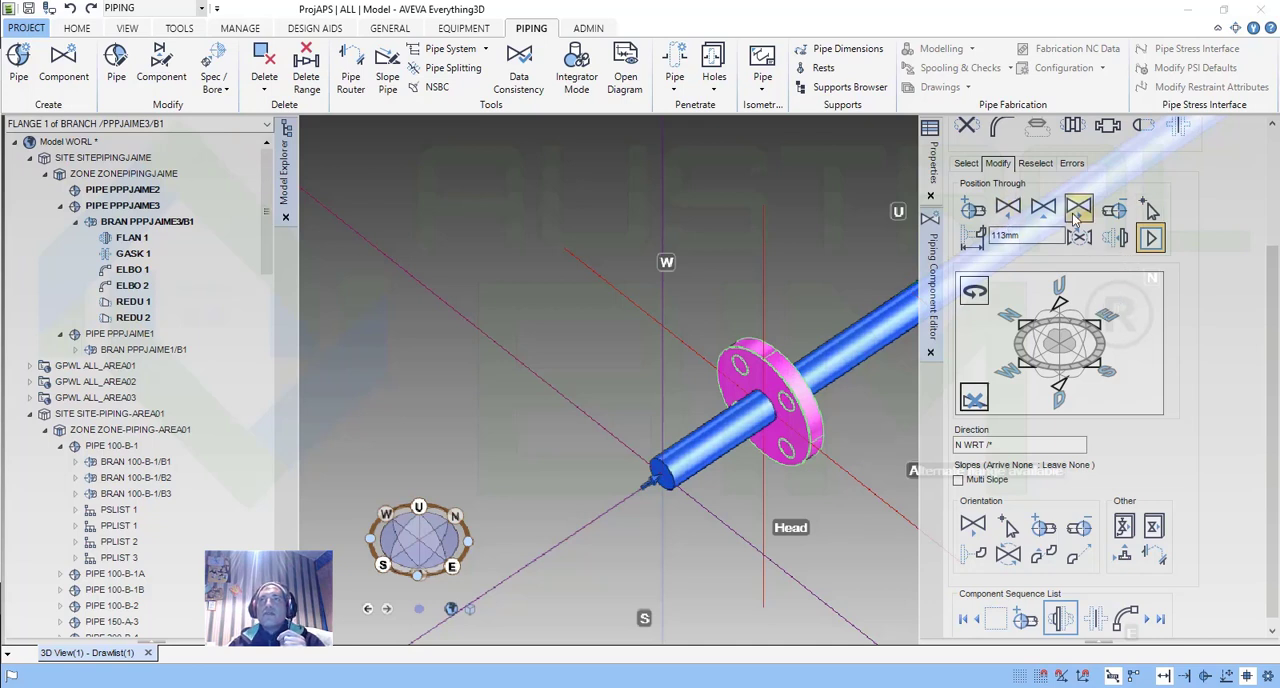
pyautogui.click(1149, 209)
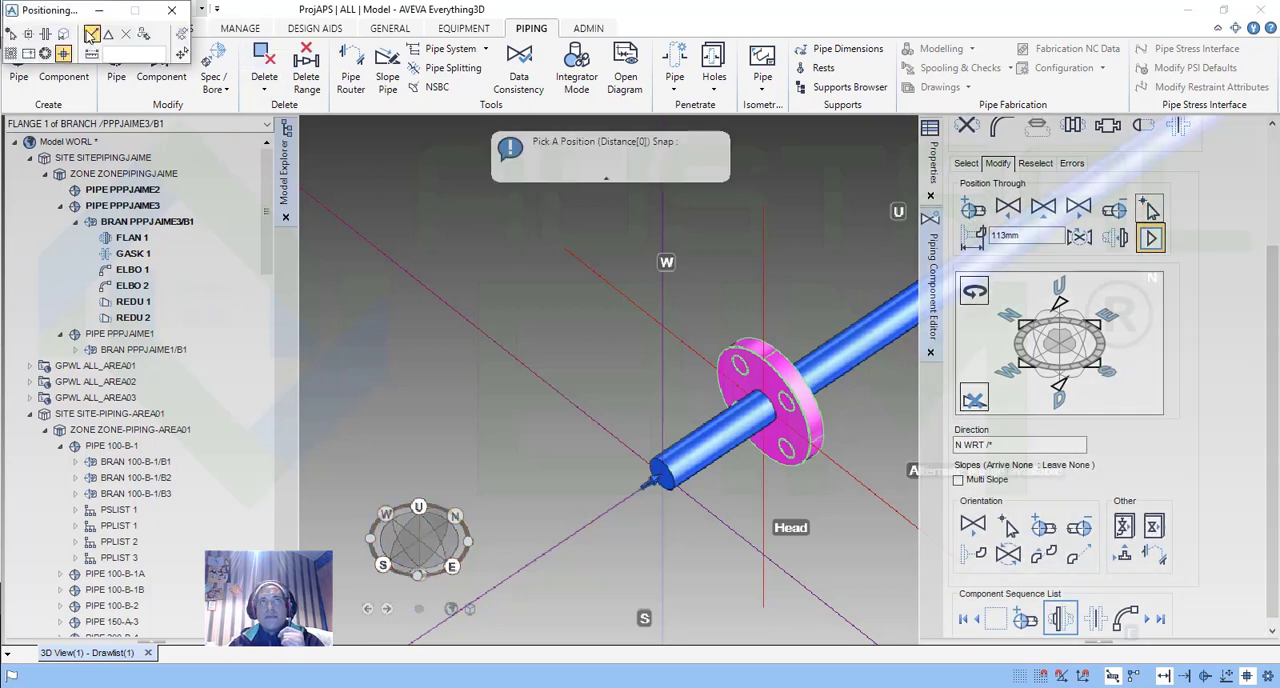
pyautogui.moveTo(58, 12); pyautogui.dragTo(407, 253)
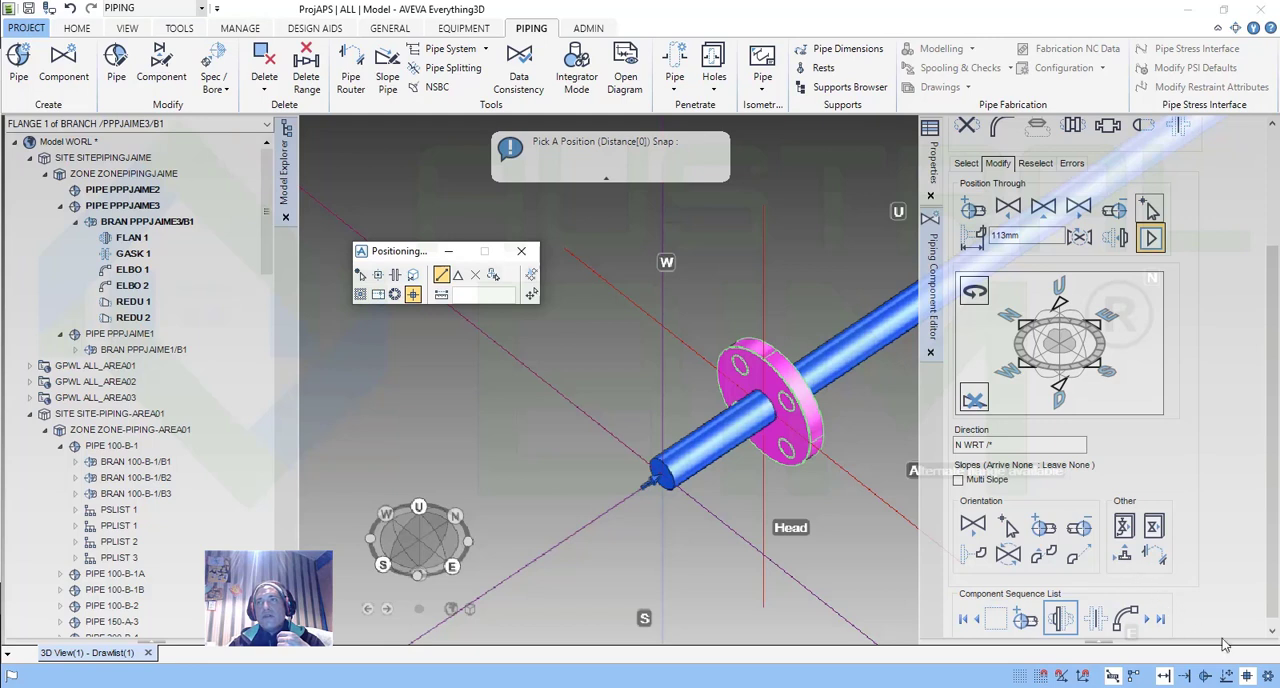
pyautogui.click(1269, 675)
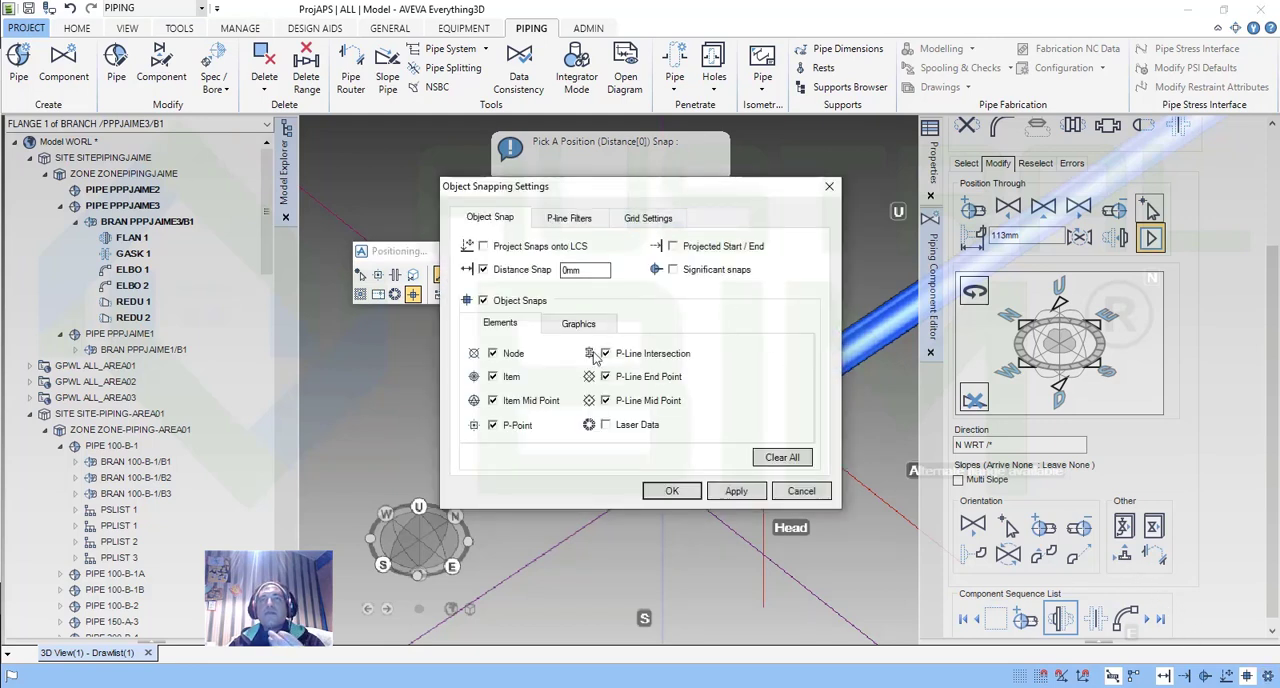
pyautogui.moveTo(588, 198); pyautogui.dragTo(681, 232)
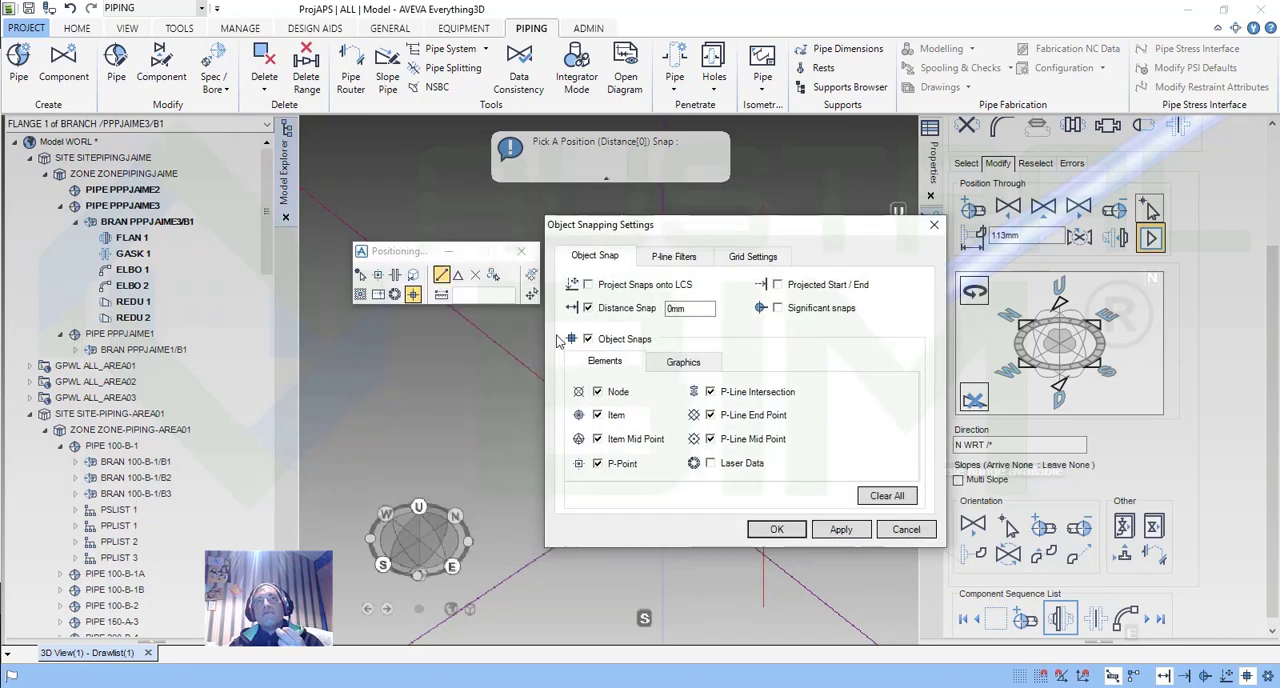
pyautogui.click(681, 258)
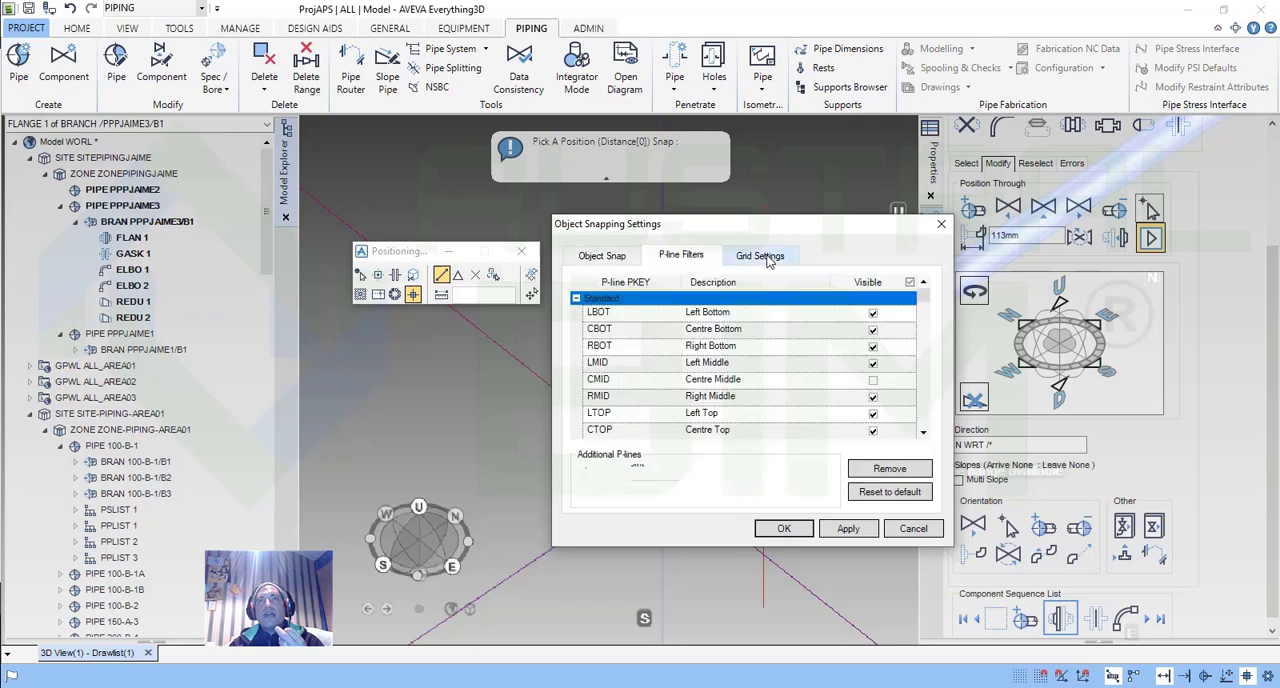
pyautogui.click(763, 256)
pyautogui.click(942, 225)
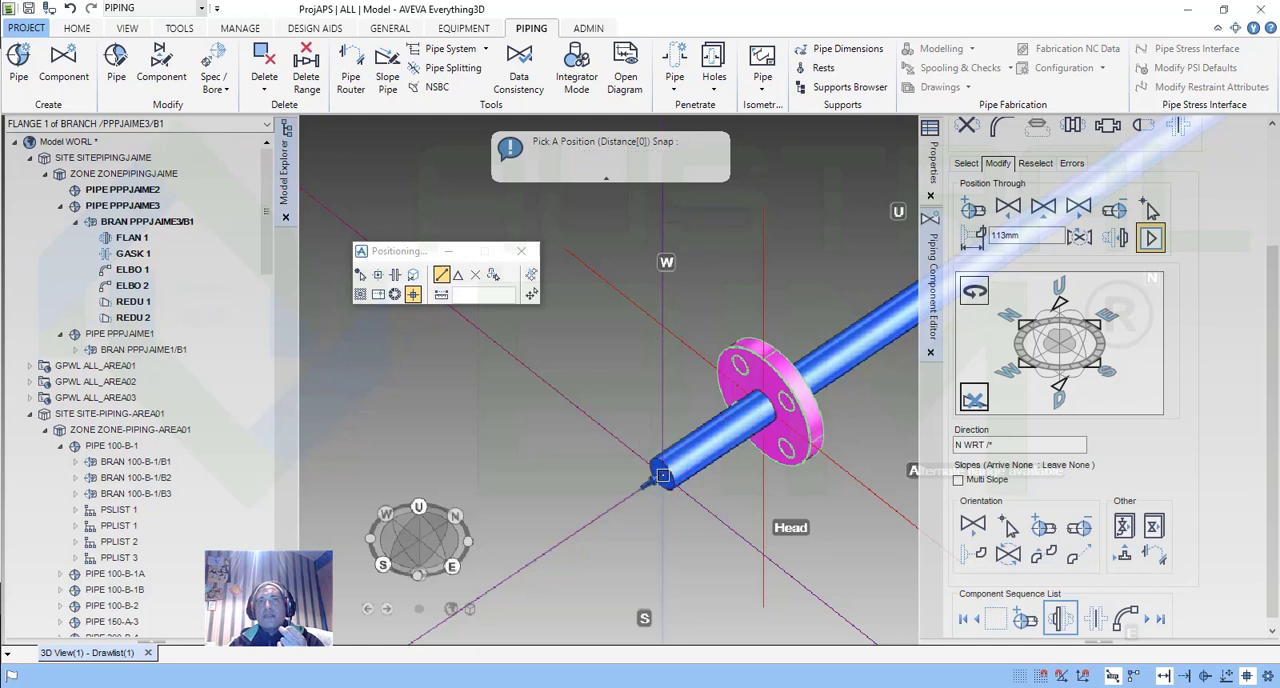
pyautogui.click(662, 474)
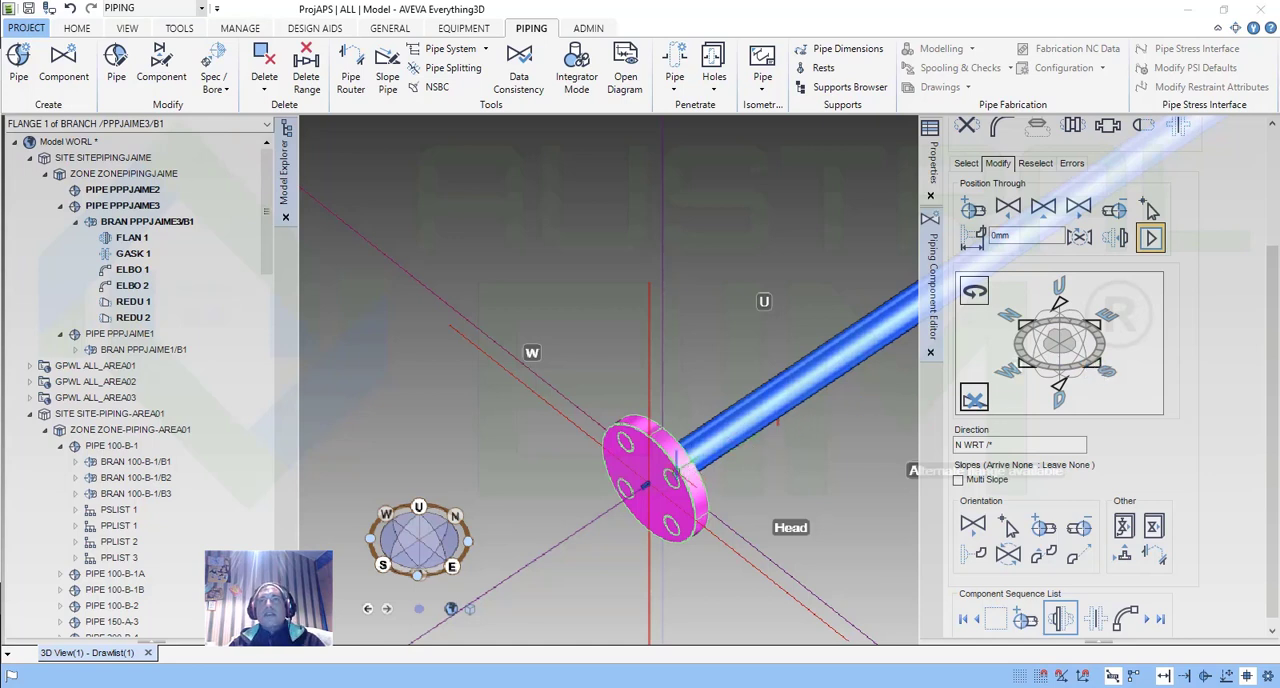
# Examine the branch route from the head flange to the tail against the surrounding grid lines.
pyautogui.scroll(5, 676, 470)
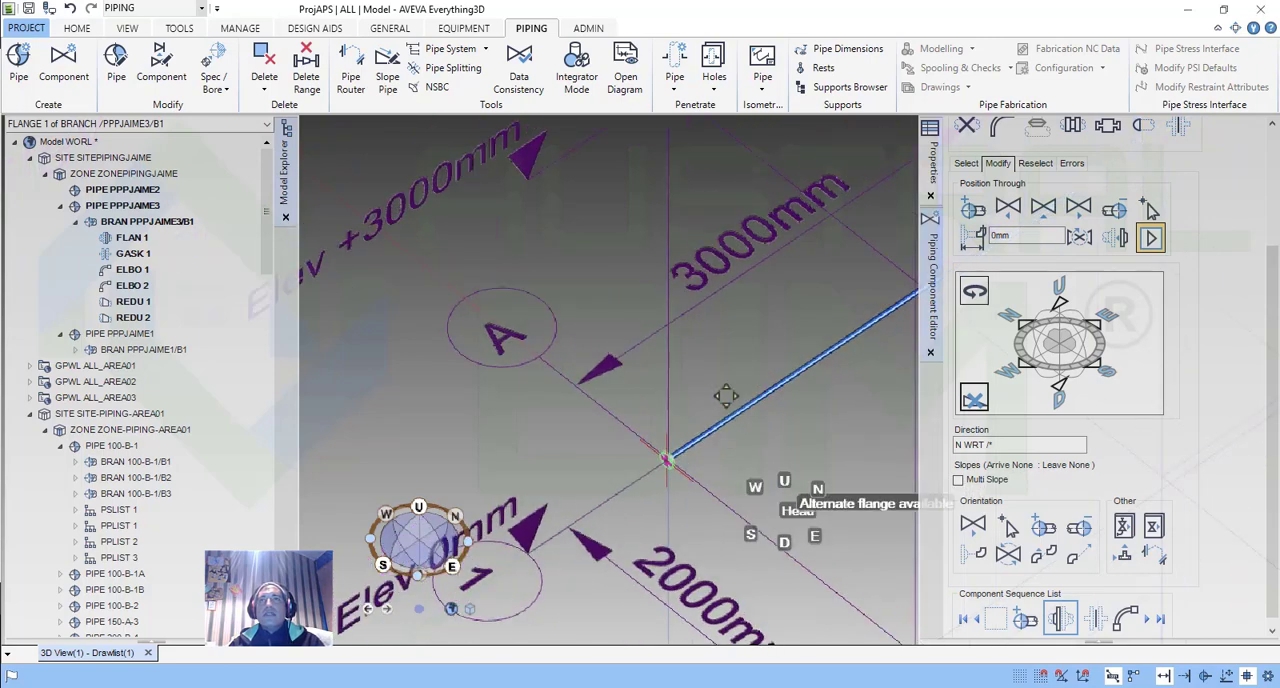
pyautogui.moveTo(726, 396); pyautogui.dragTo(674, 425, button='middle')
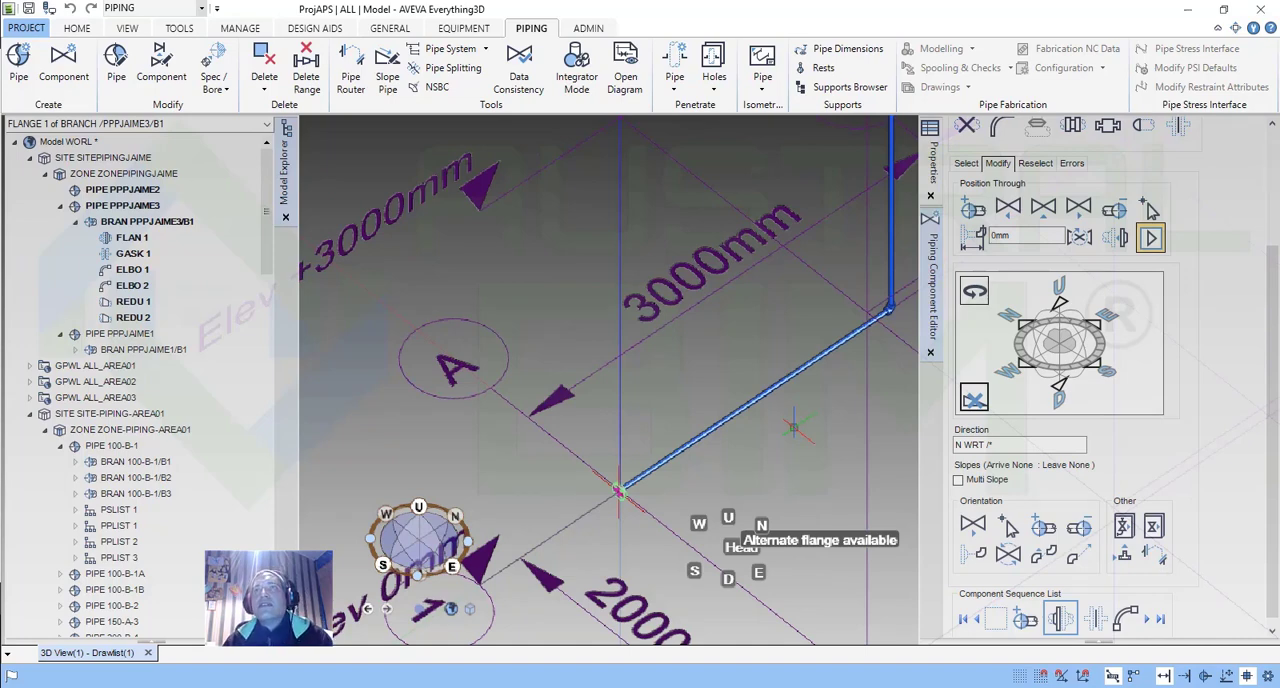
pyautogui.moveTo(711, 572); pyautogui.dragTo(734, 487, button='middle')
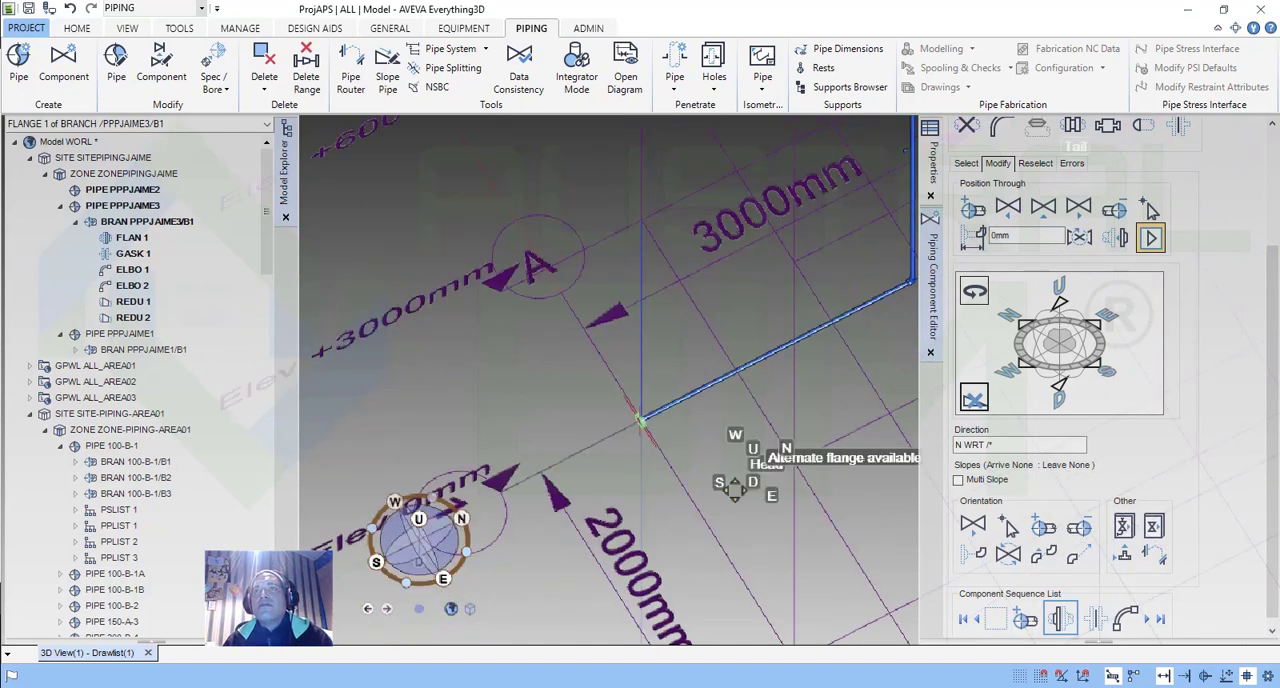
pyautogui.scroll(-2, 735, 487)
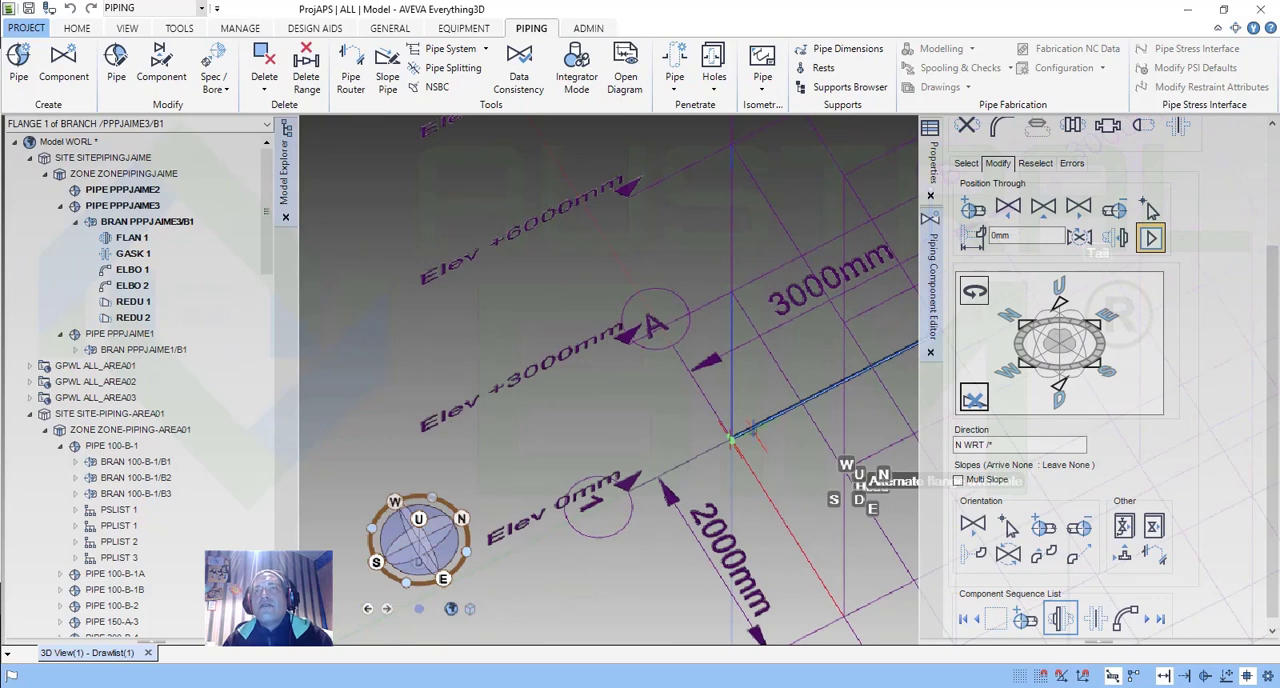
pyautogui.moveTo(758, 437); pyautogui.dragTo(322, 494, button='middle')
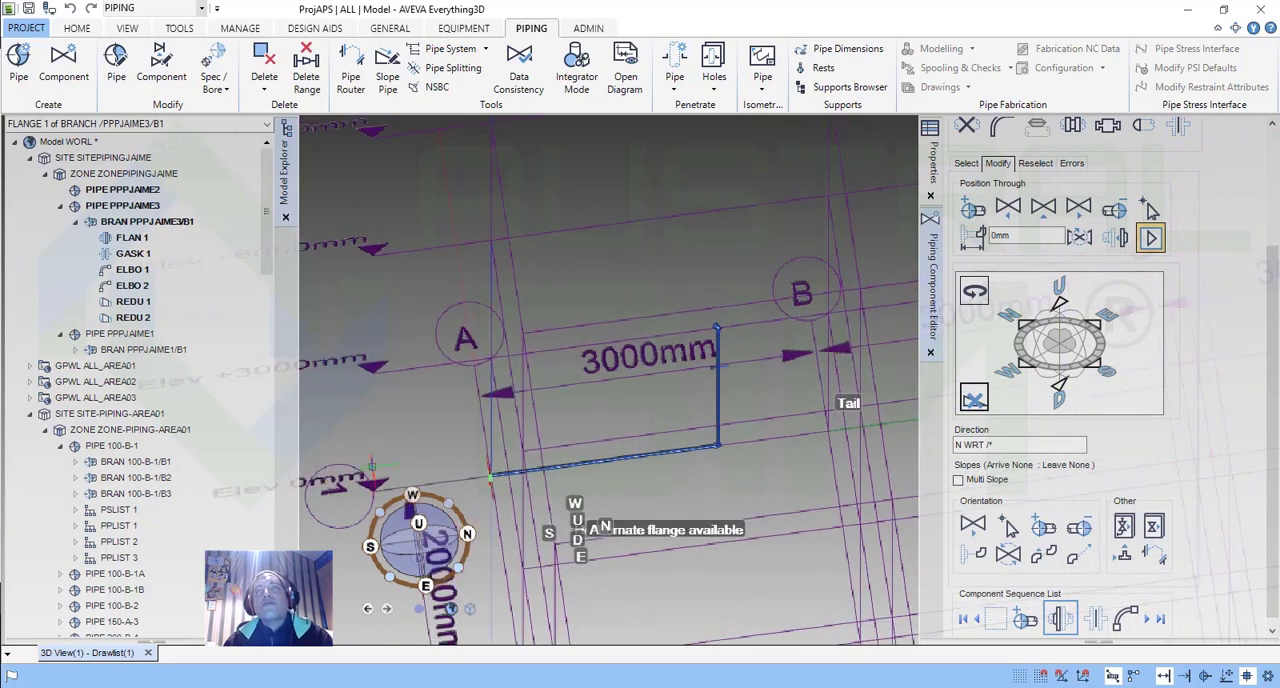
pyautogui.moveTo(402, 463); pyautogui.dragTo(528, 440, button='middle')
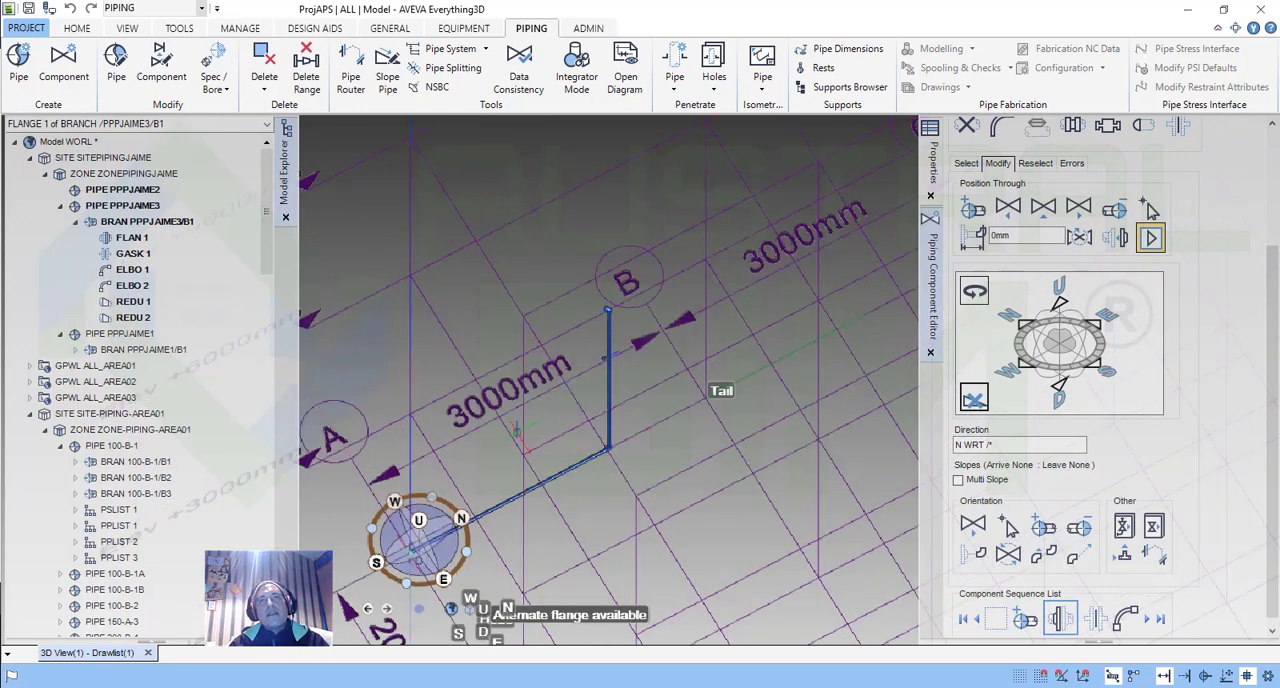
pyautogui.scroll(3, 493, 481)
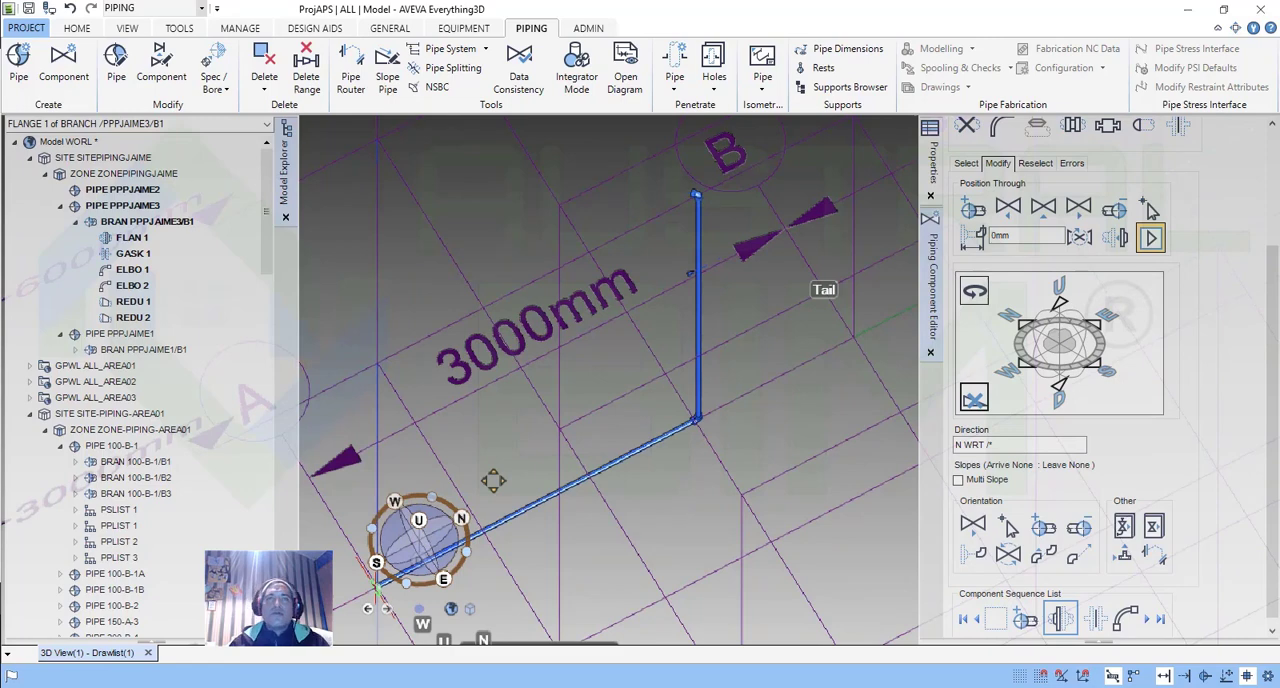
pyautogui.moveTo(493, 481); pyautogui.dragTo(507, 472, button='middle')
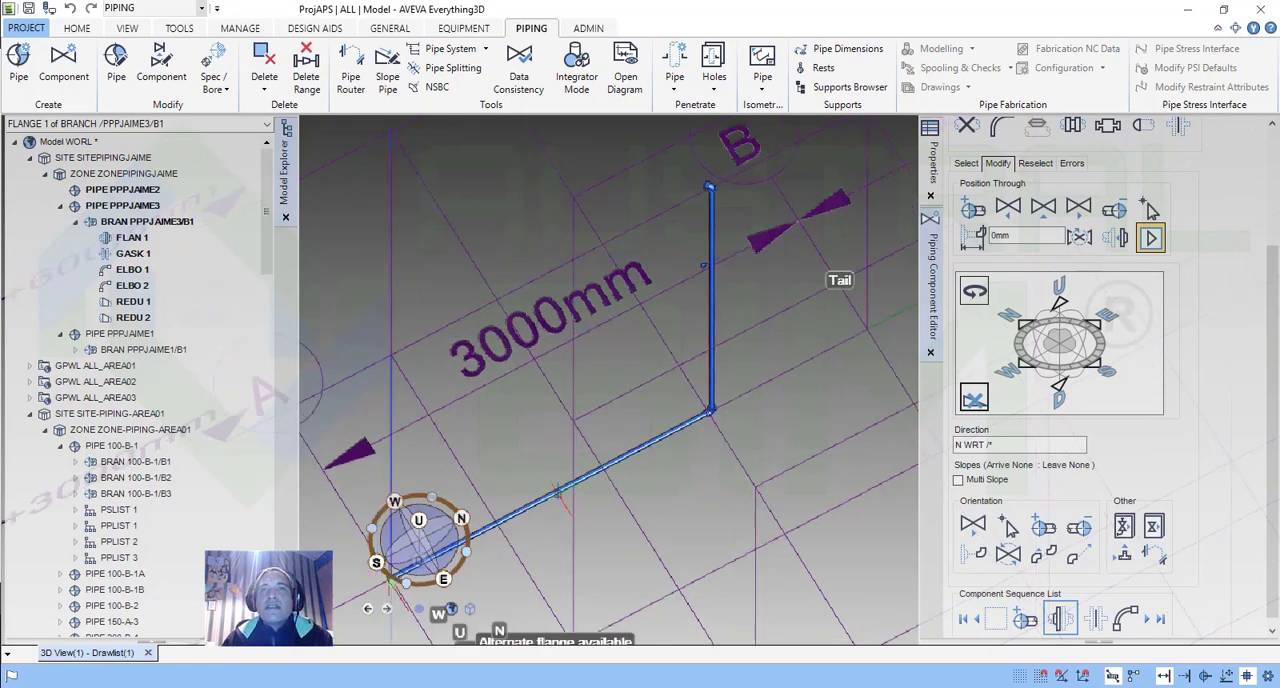
# Read the Piping Component Editor section of the Word training document, and look over the editor's standard component types back in AVEVA Everything3D.
pyautogui.click(610, 687)
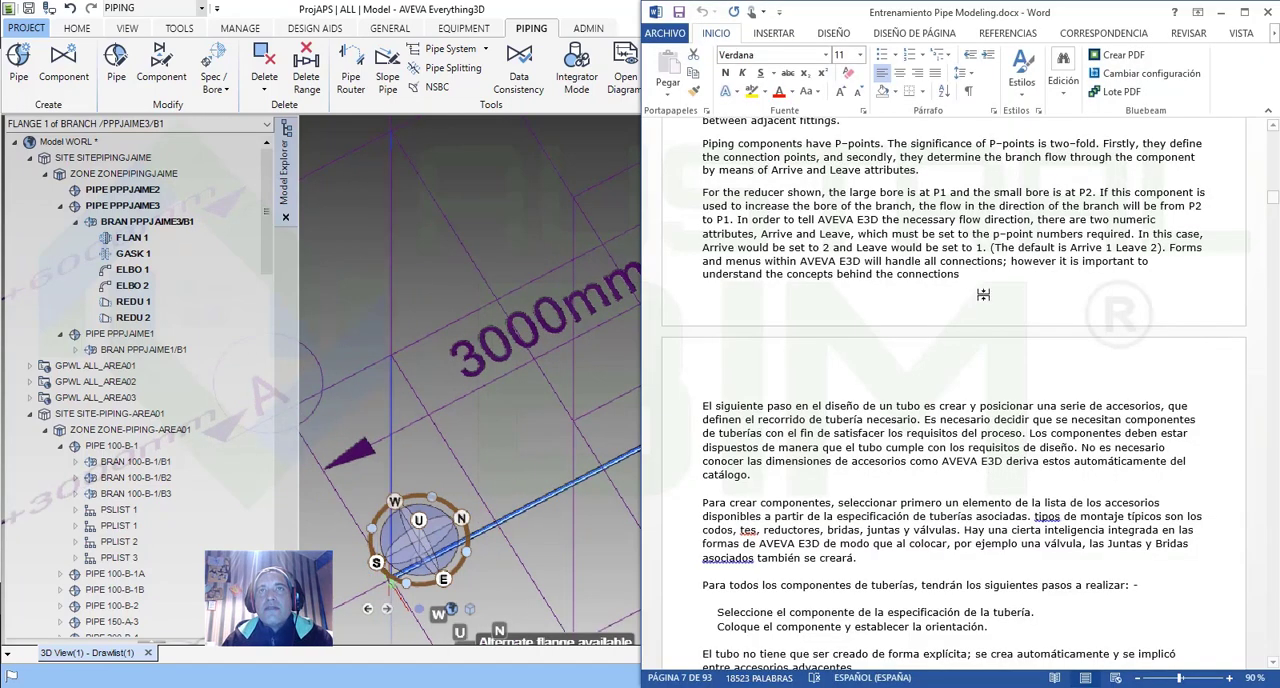
pyautogui.scroll(-10, 975, 412)
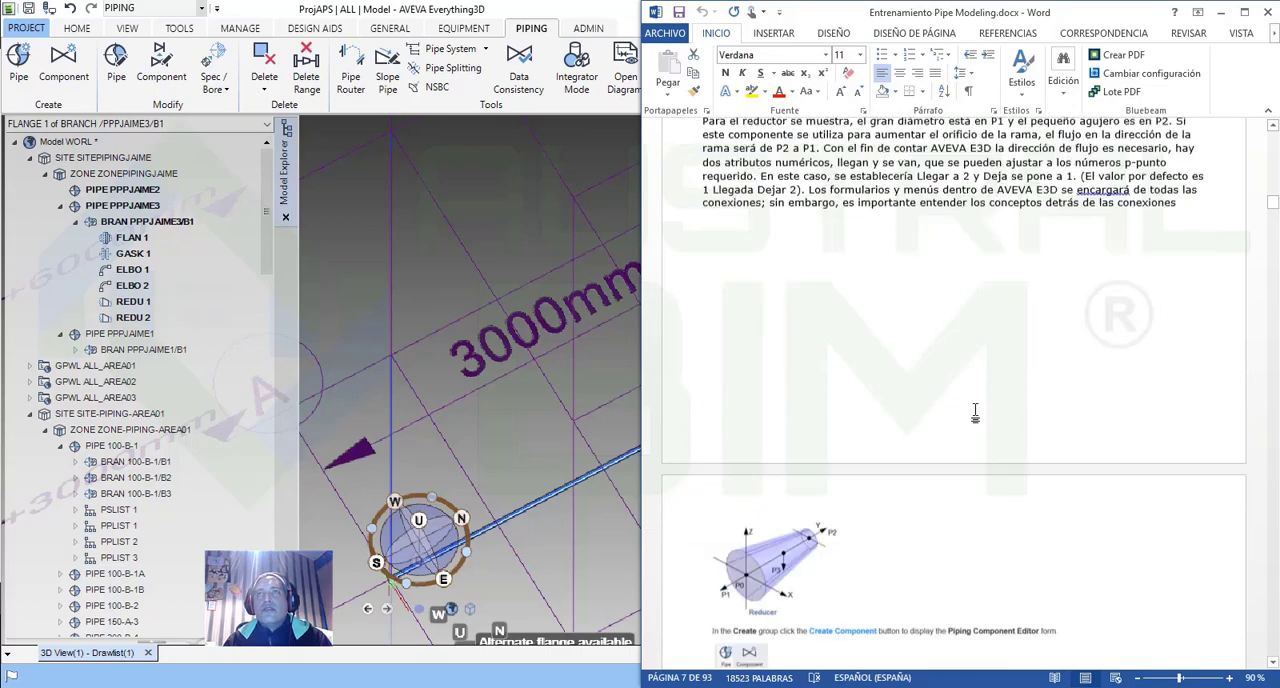
pyautogui.scroll(-5, 975, 412)
pyautogui.scroll(-5, 977, 410)
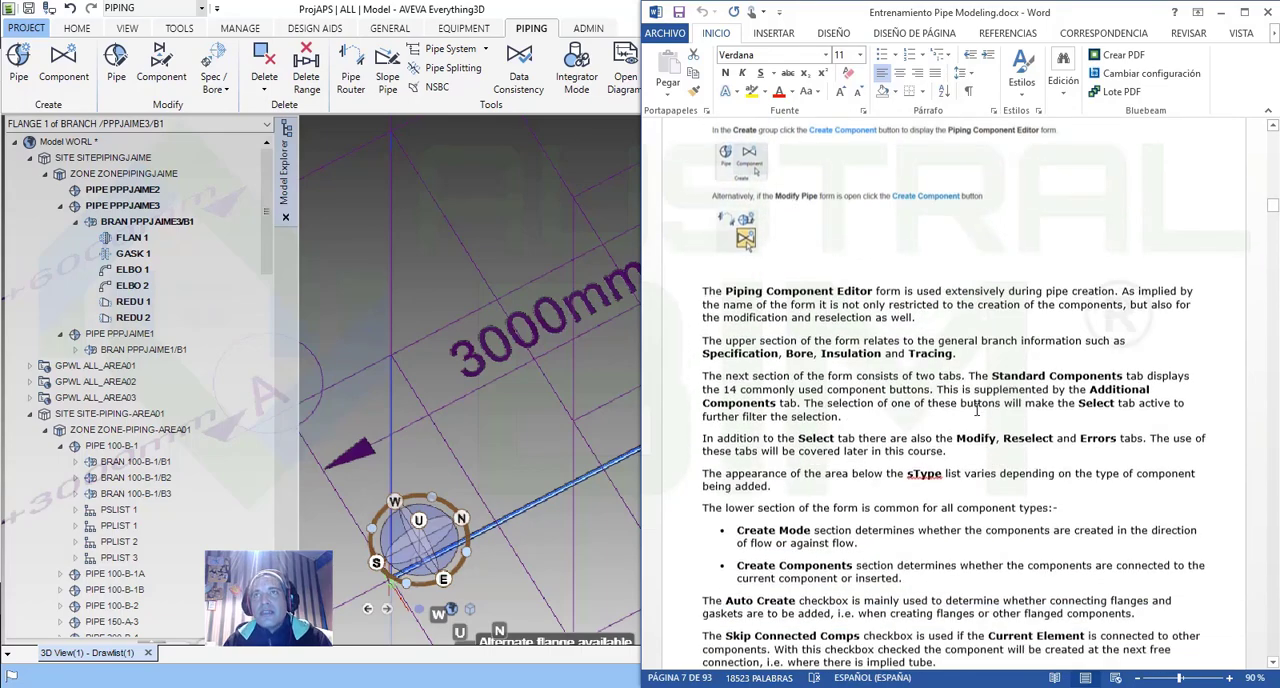
pyautogui.click(1221, 13)
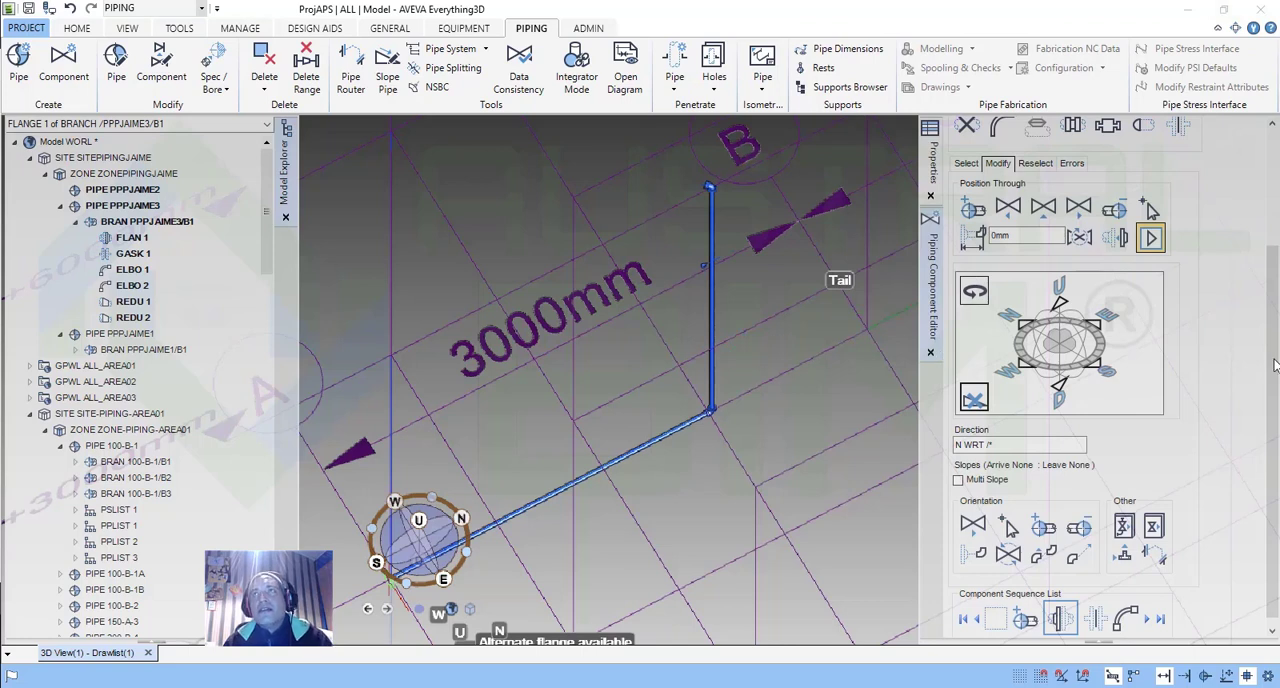
pyautogui.scroll(3, 1030, 270)
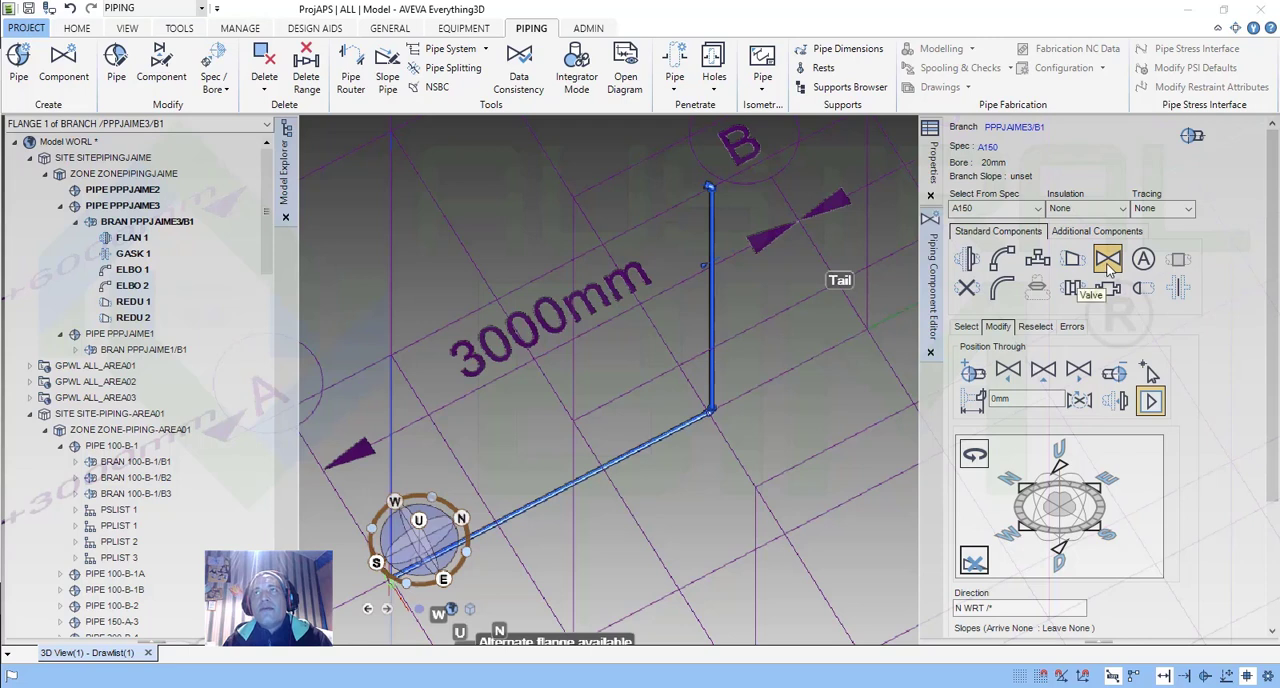
pyautogui.click(1072, 288)
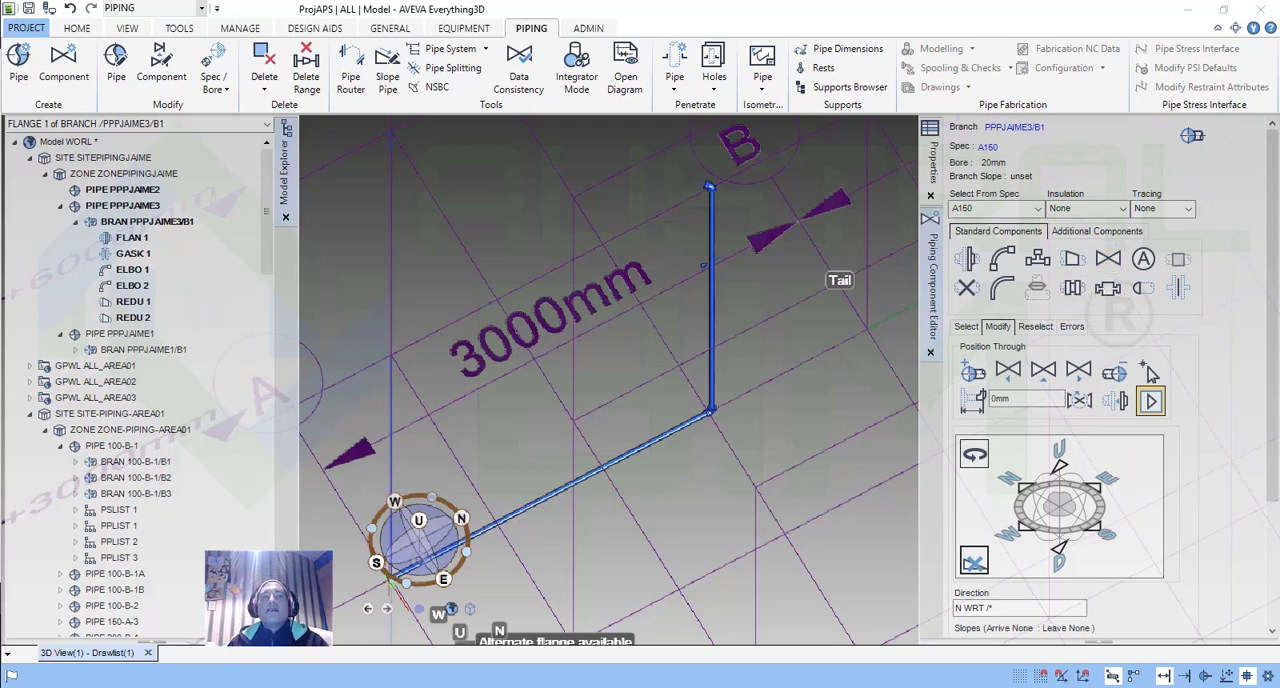
# Go from the pipework modeling video folder to its parent in File Explorer, look over the training modules, and return to the branch model.
pyautogui.moveTo(228, 680)
pyautogui.click(602, 635)
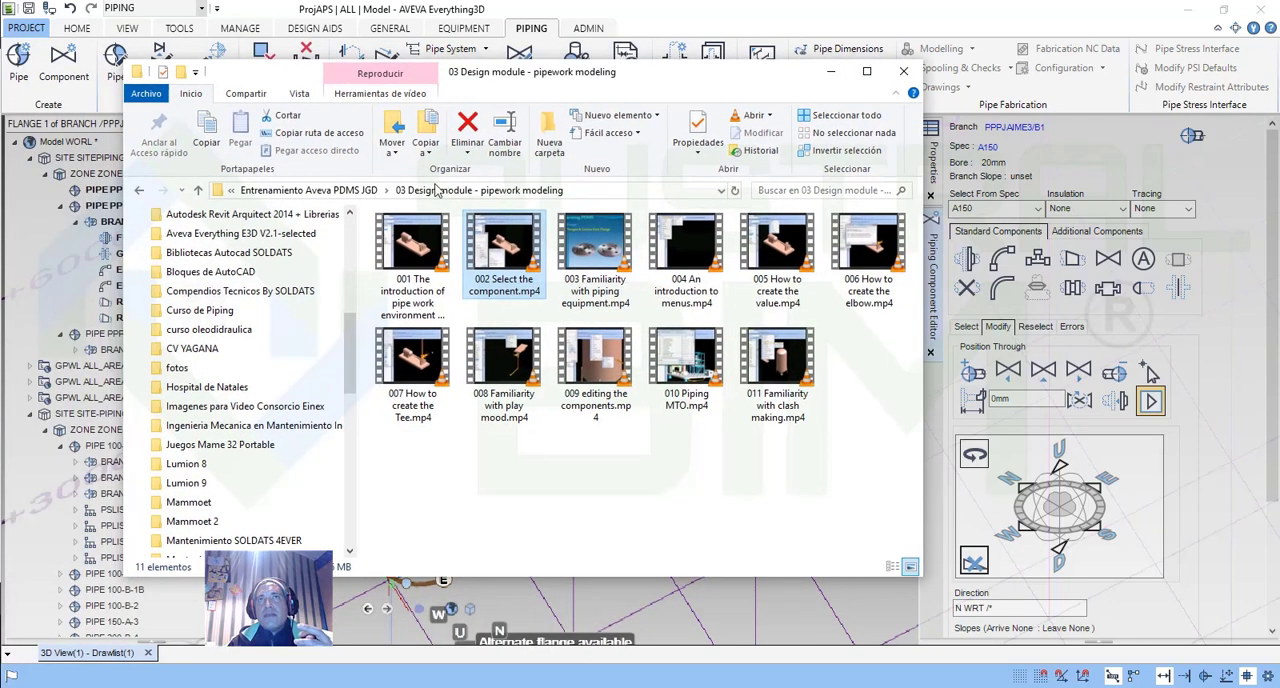
pyautogui.click(310, 190)
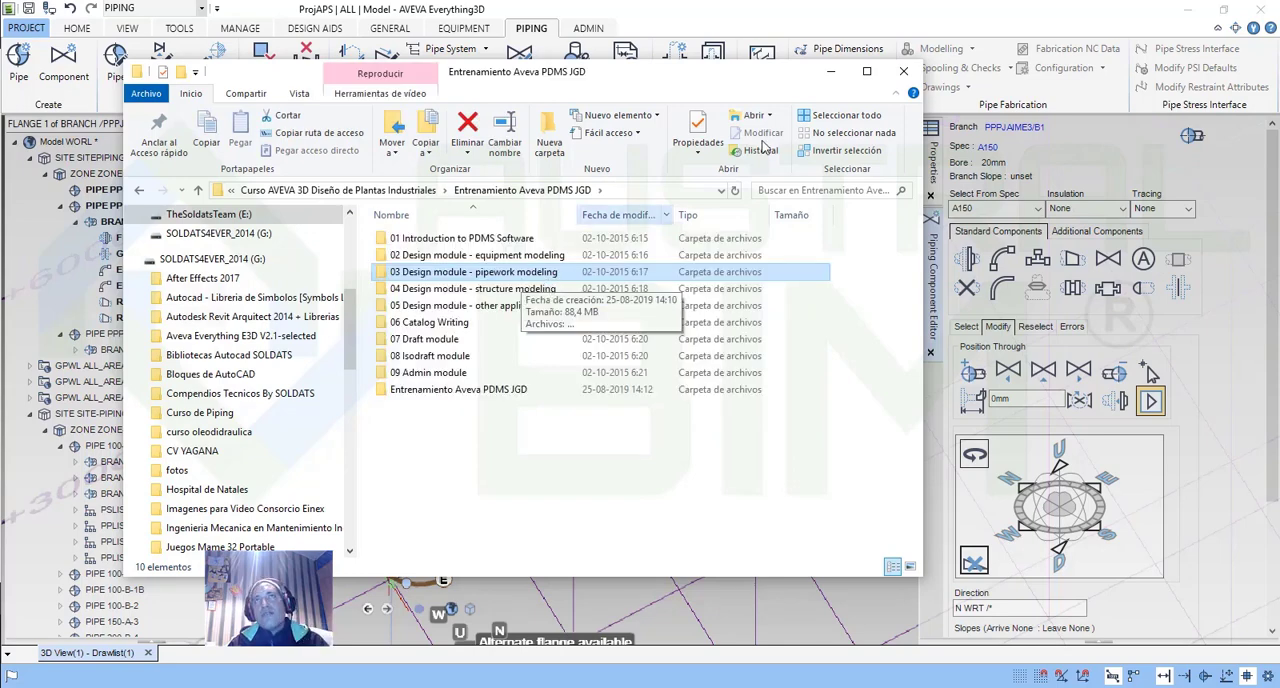
pyautogui.click(830, 71)
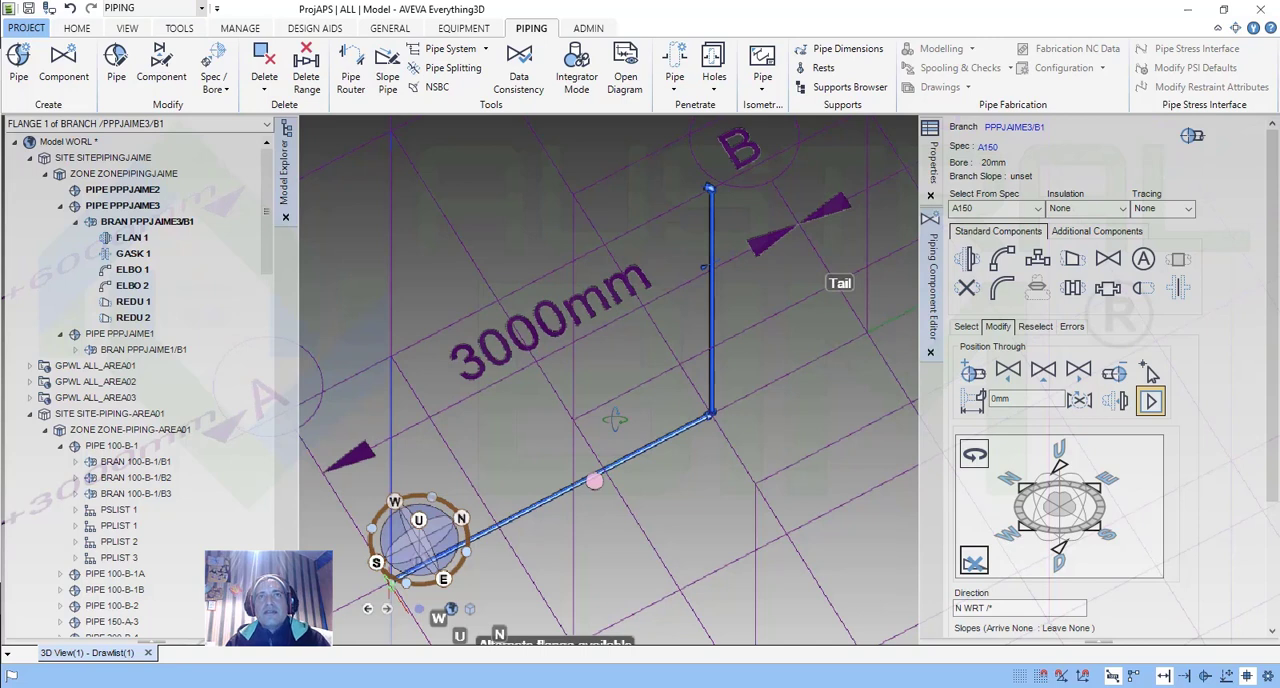
pyautogui.moveTo(615, 420)
pyautogui.mouseDown(button='middle')
pyautogui.moveTo(607, 437)
pyautogui.moveTo(624, 420)
pyautogui.mouseUp(button='middle')
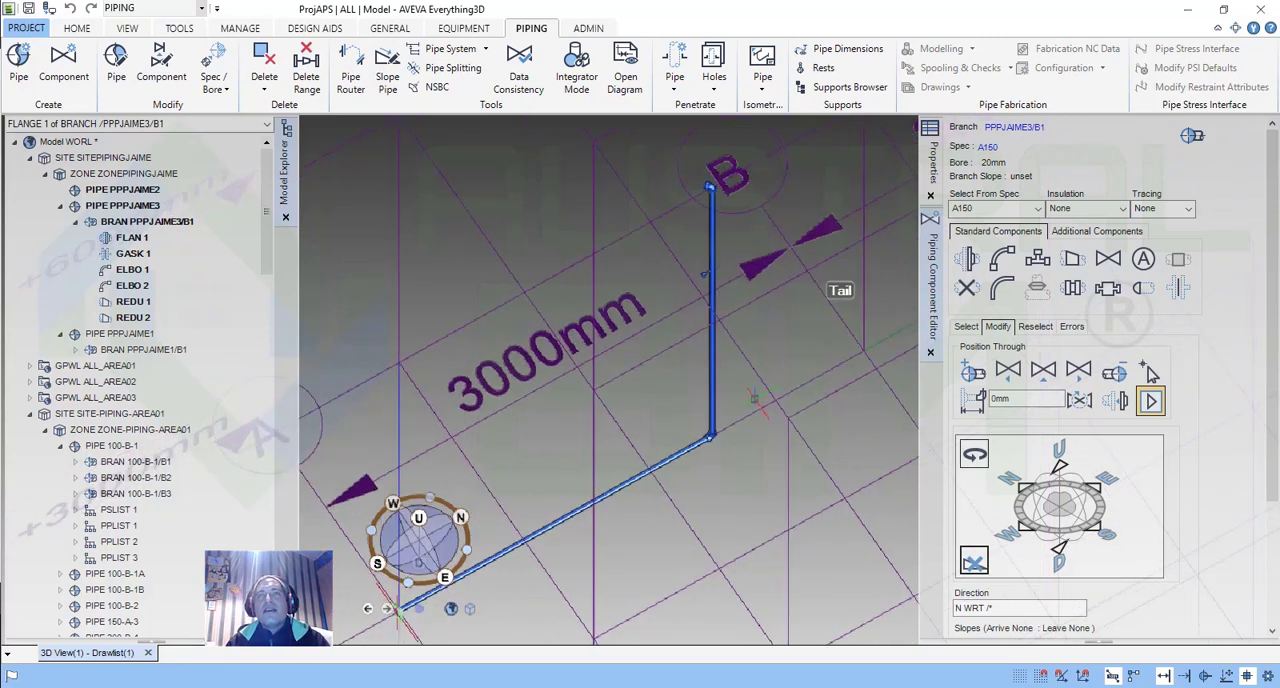